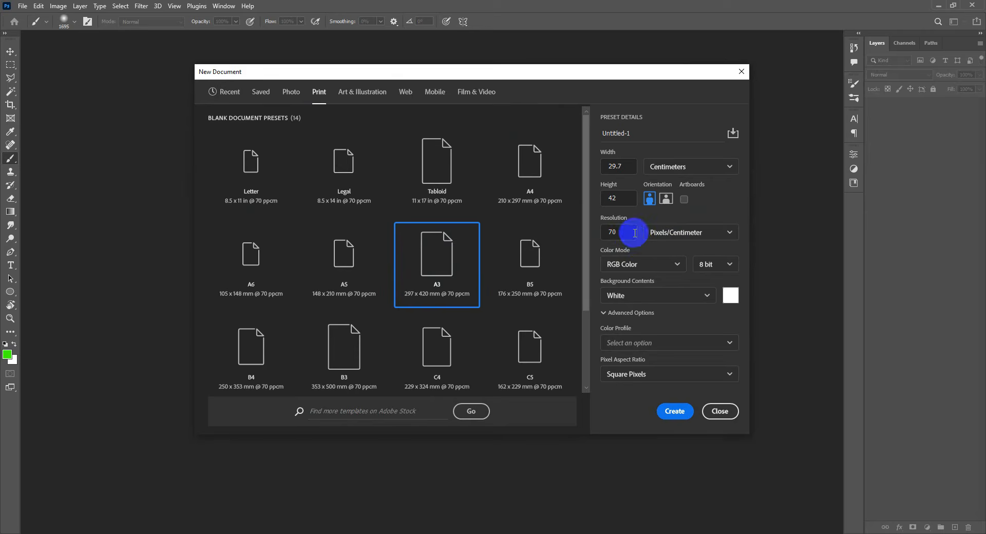
Step: Create a portrait A3 document, 29.7 × 42 cm, at a resolution of 120 pixels per centimeter
left_click_drag(635, 233, 588, 235)
type("100")
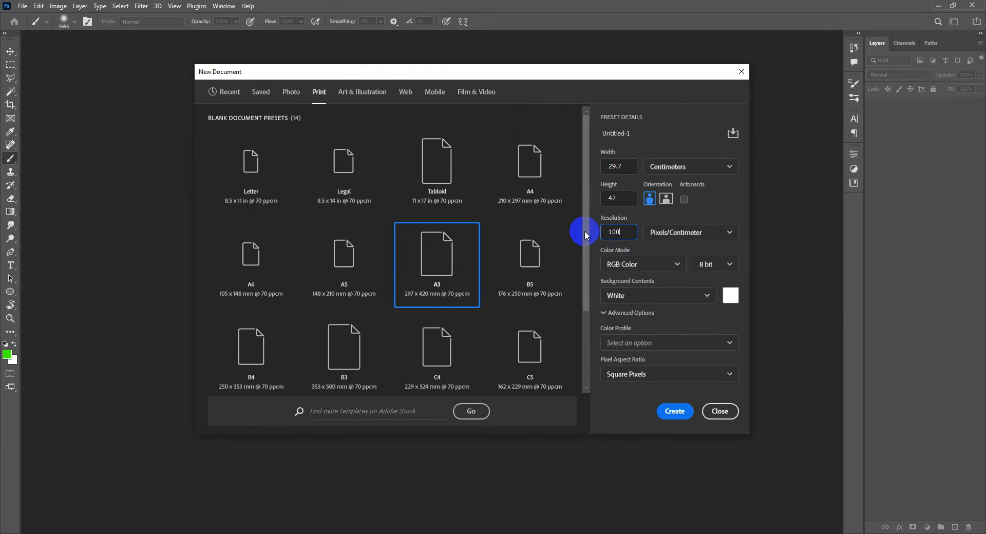
double_click(619, 232)
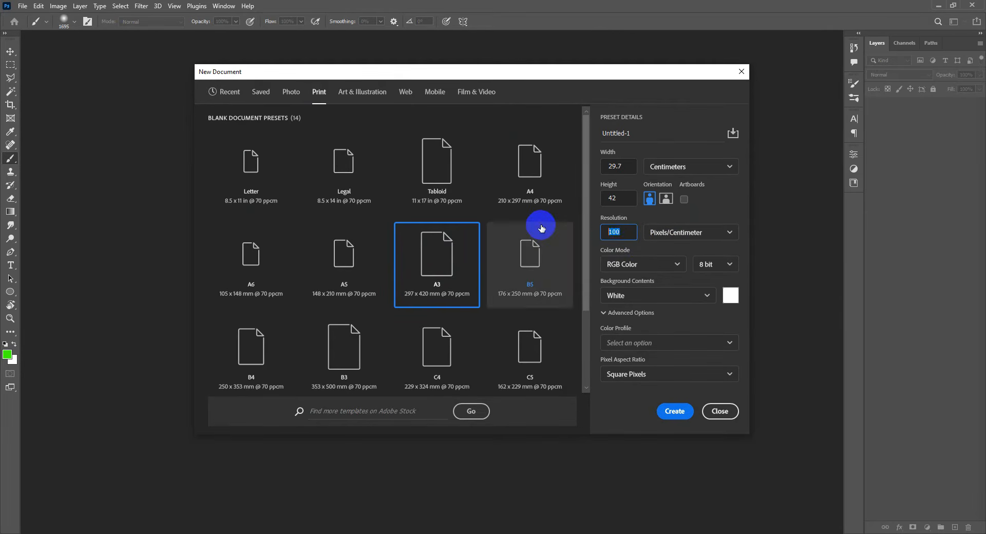
type("120")
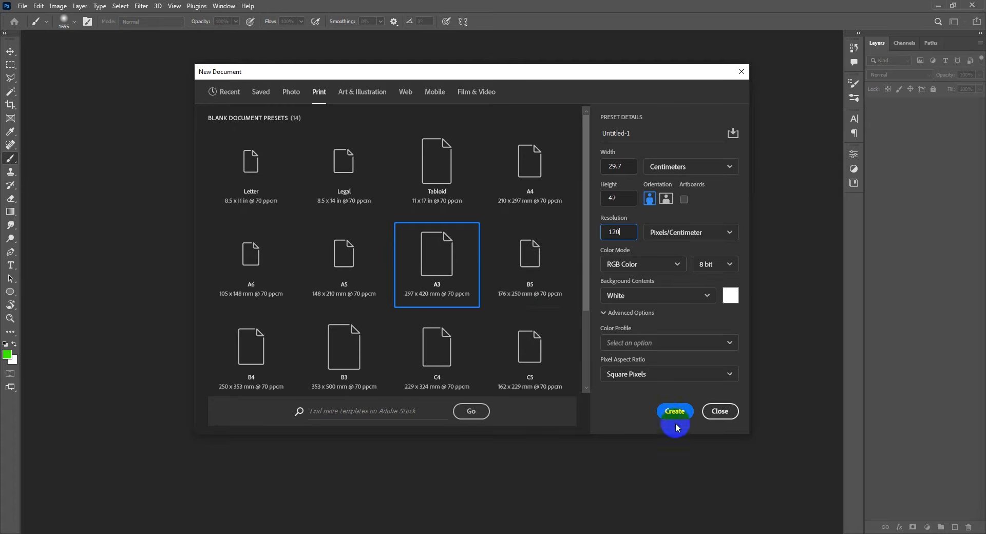
left_click(663, 411)
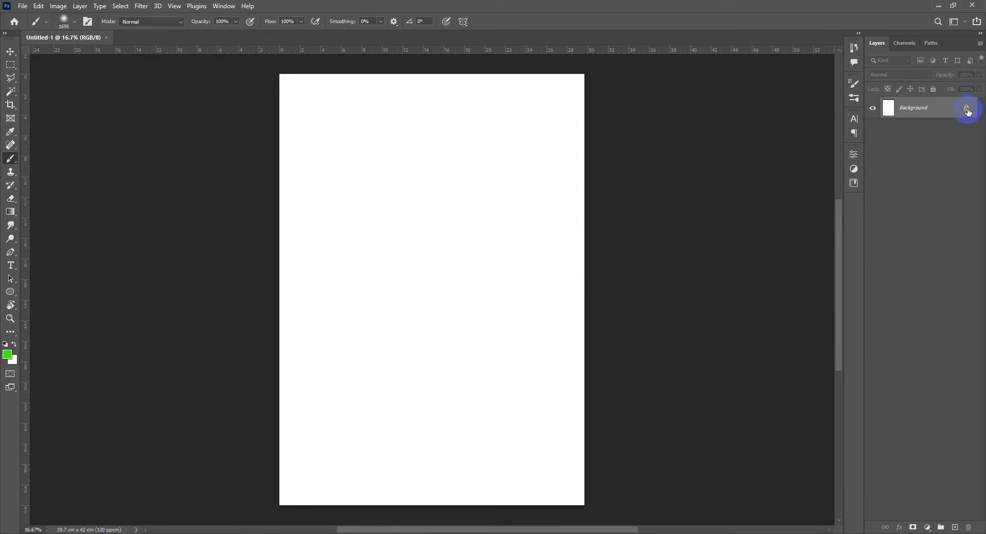
Step: Unlock the Background layer to turn it into a regular layer
left_click(968, 110)
key("v")
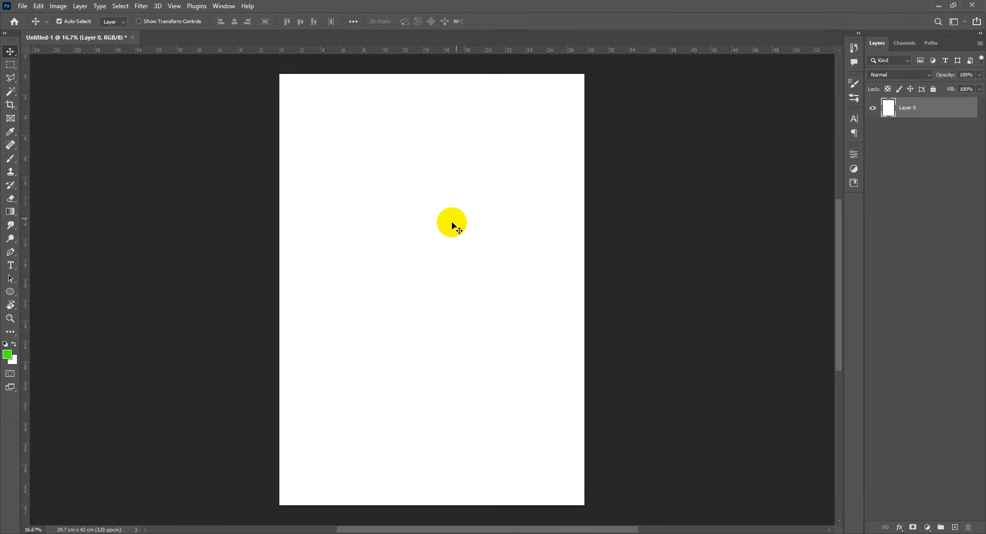
scroll(448, 227, "down", 1)
scroll(449, 229, "up", 1)
Step: Add a light gray solid color fill layer (RGB 223, 223, 223) and delete the white layer beneath it
left_click(935, 526)
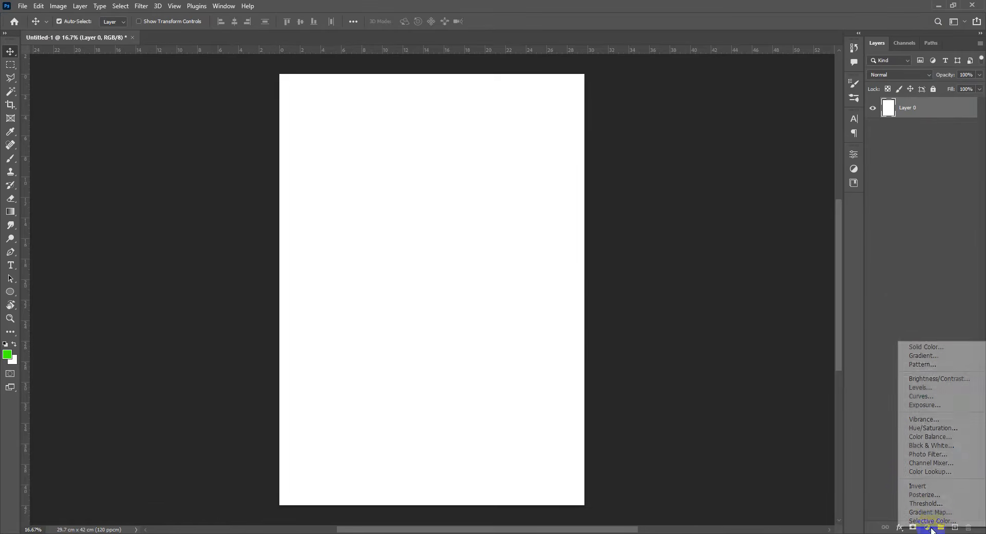
left_click(936, 342)
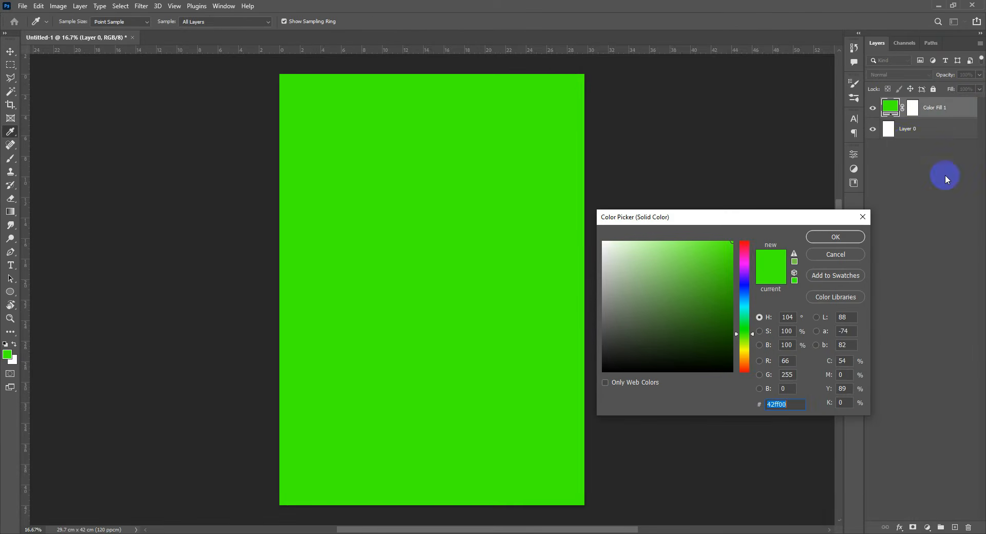
left_click_drag(648, 266, 588, 257)
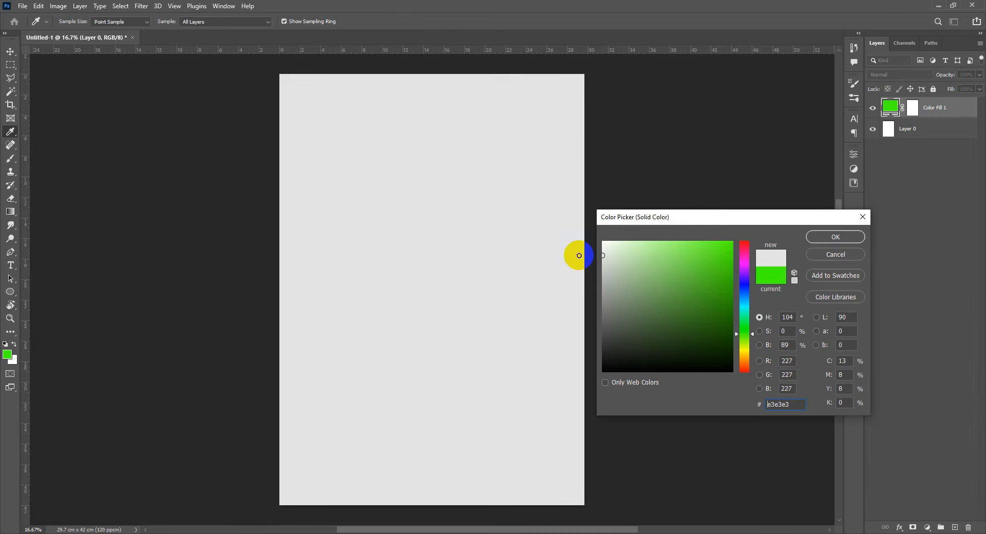
left_click(836, 237)
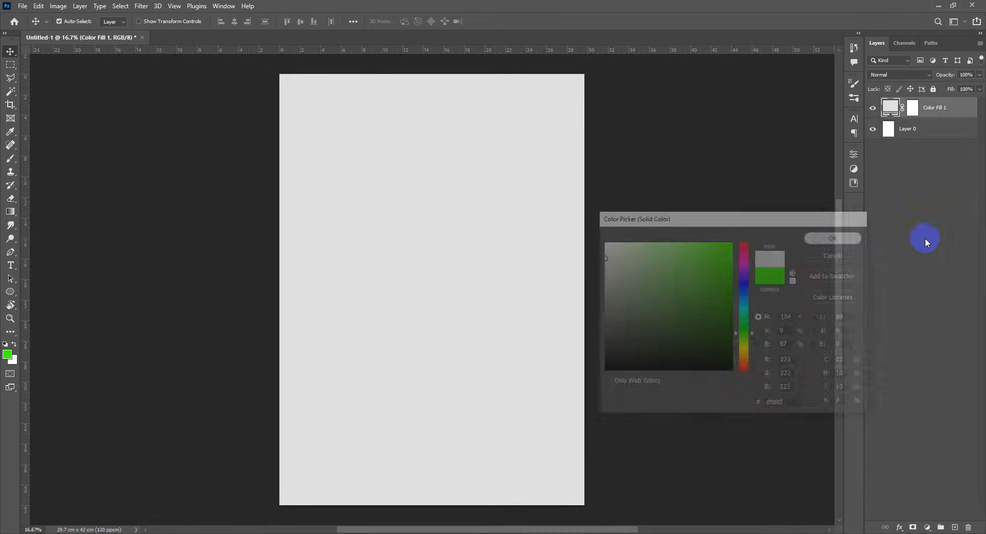
left_click(949, 133)
key("Delete")
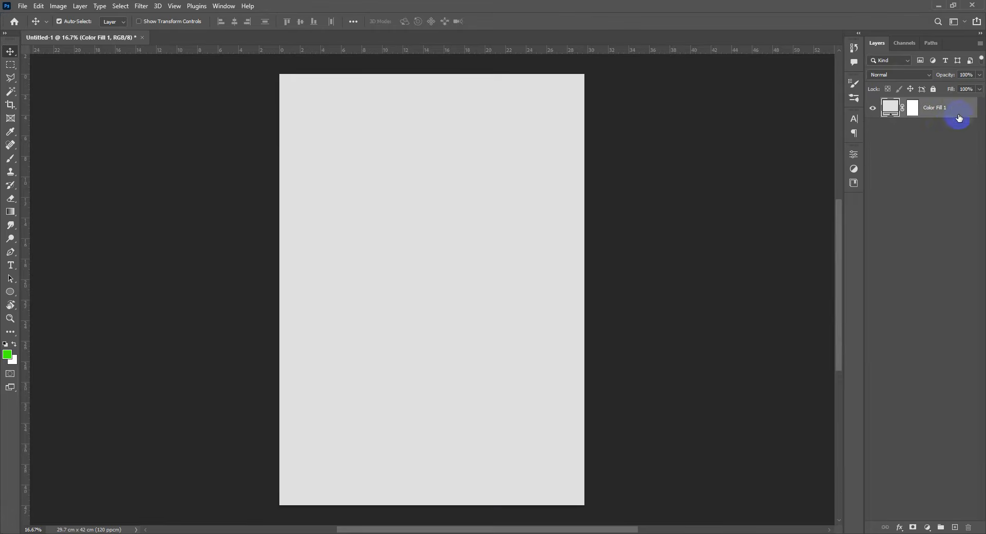
Step: Place margin guides about 1 cm inside the page's top, left and right edges
scroll(499, 276, "down", 1)
scroll(497, 274, "up", 1)
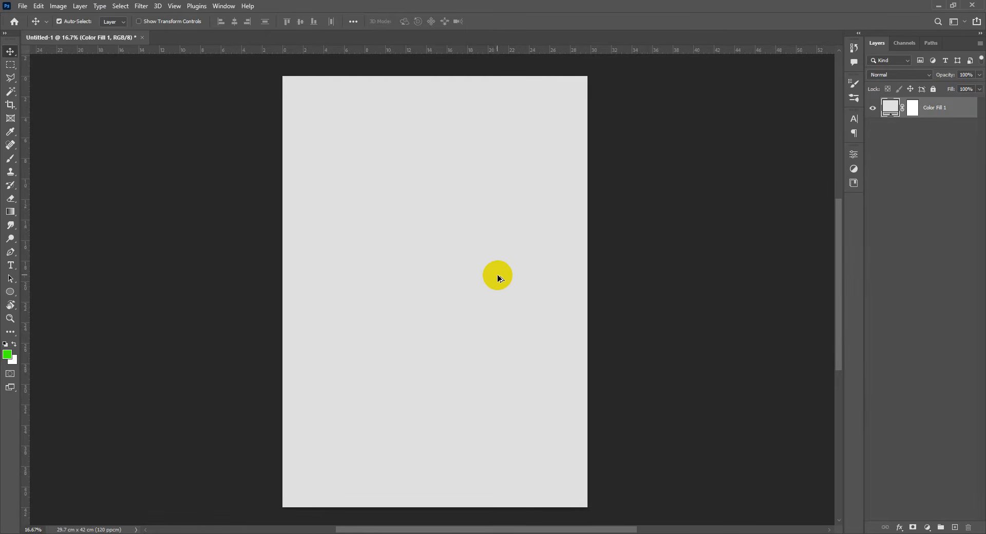
scroll(397, 144, "up", 2)
left_click_drag(397, 121, 385, 204)
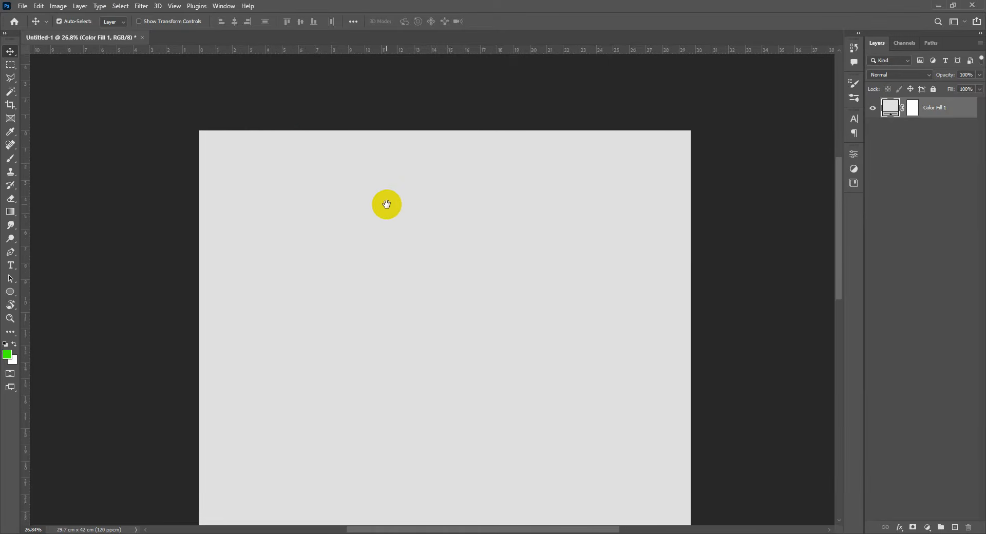
scroll(277, 111, "up", 1)
left_click_drag(259, 51, 258, 135)
left_click_drag(28, 119, 186, 134)
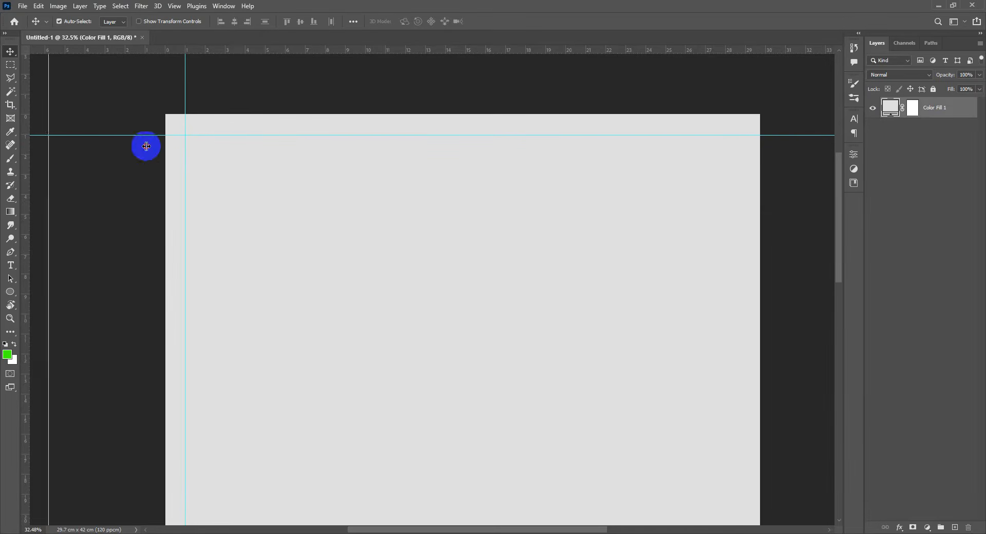
left_click_drag(25, 151, 740, 161)
Step: Place a horizontal margin guide about 1 cm above the page's bottom edge
scroll(398, 132, "down", 5)
left_click_drag(388, 302, 463, 131)
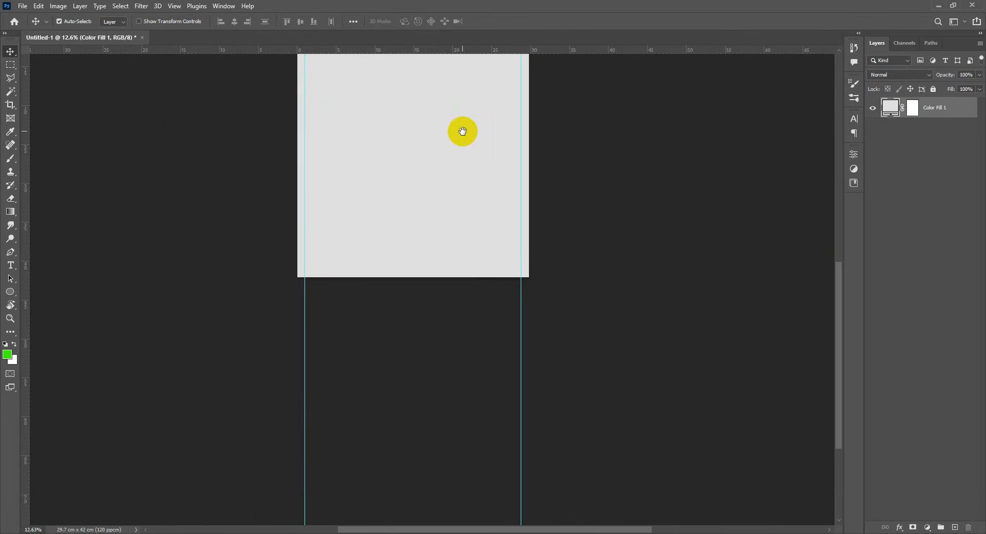
scroll(330, 295, "up", 5)
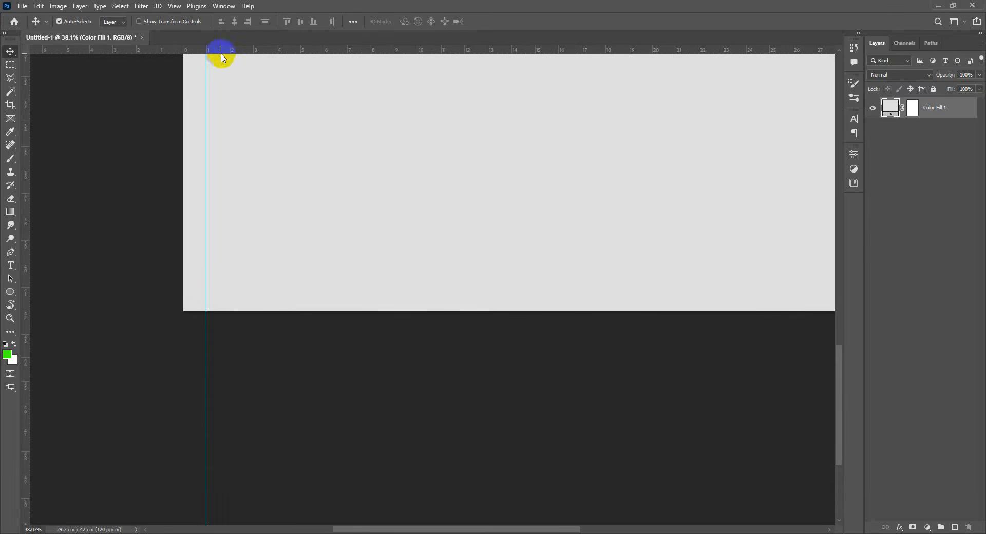
left_click_drag(220, 48, 219, 287)
scroll(245, 255, "down", 5)
left_click_drag(325, 180, 426, 332)
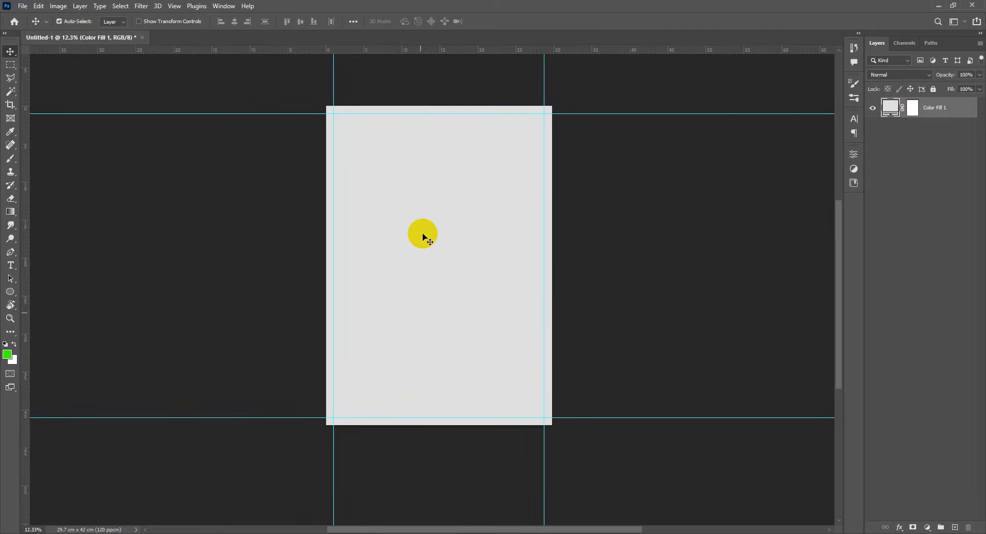
Step: Add one vertical and one horizontal guide through the center of the page
scroll(440, 88, "up", 3)
left_click_drag(25, 147, 441, 150)
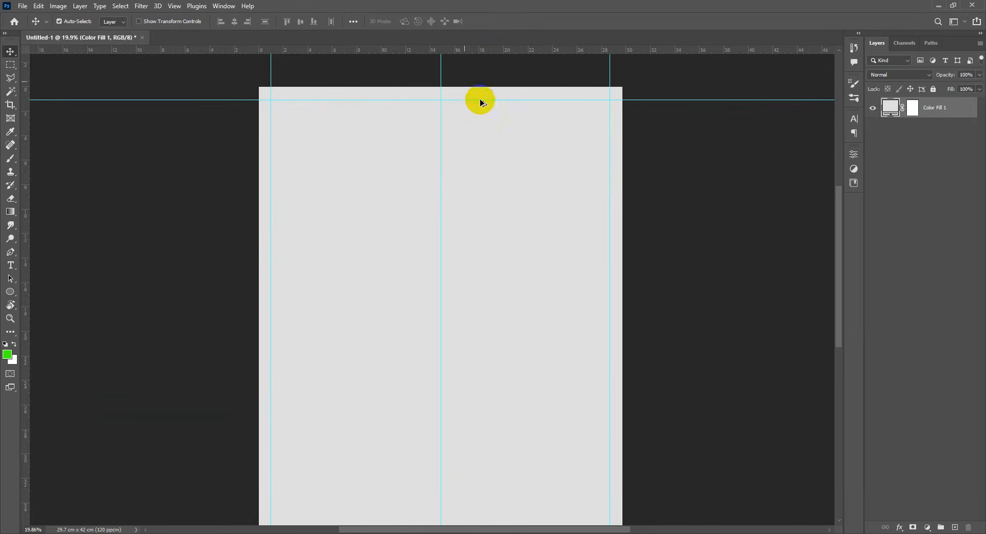
scroll(480, 99, "down", 3)
left_click_drag(500, 50, 503, 253)
Step: Add horizontal guides across the upper and lower halves, about 11 cm and 32 cm below the page's top edge
left_click_drag(389, 51, 395, 176)
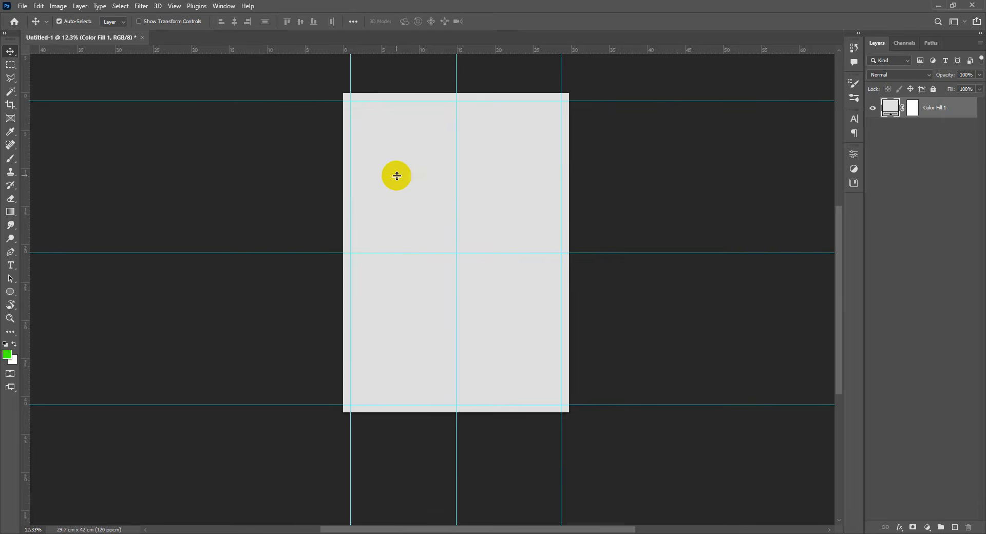
left_click_drag(443, 52, 440, 345)
scroll(502, 311, "down", 3)
scroll(508, 288, "up", 4)
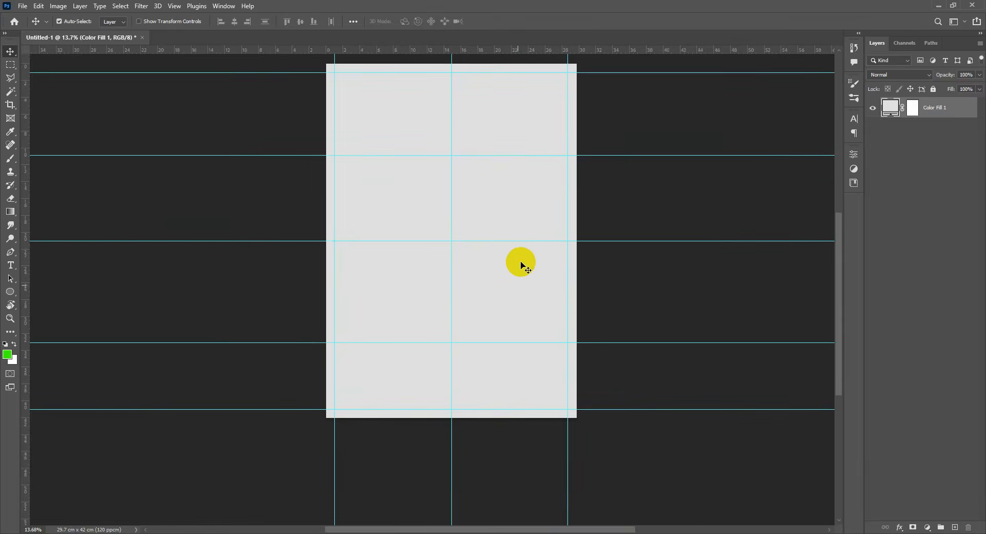
left_click_drag(504, 344, 509, 336)
scroll(508, 311, "down", 3)
scroll(510, 308, "up", 5)
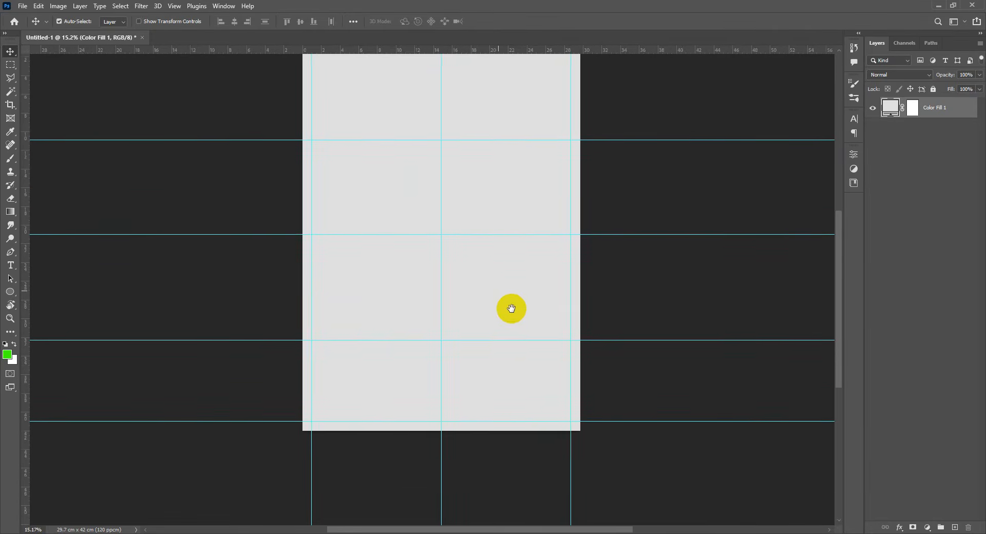
scroll(474, 274, "down", 2)
scroll(474, 274, "up", 1)
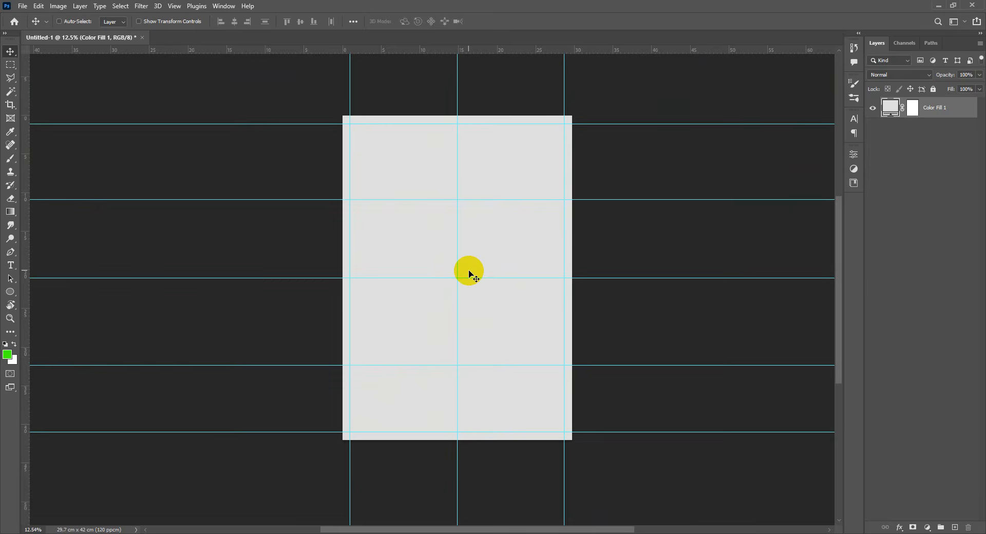
Step: Toggle the guides and leave them hidden to view the plain page
key("h")
key("ctrl+semicolon")
key("ctrl+semicolon")
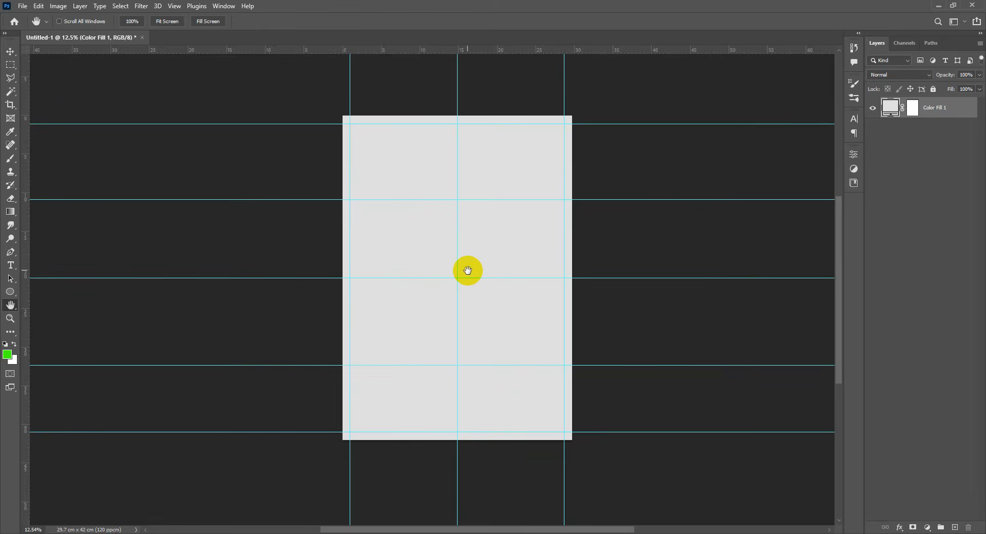
scroll(483, 257, "up", 1)
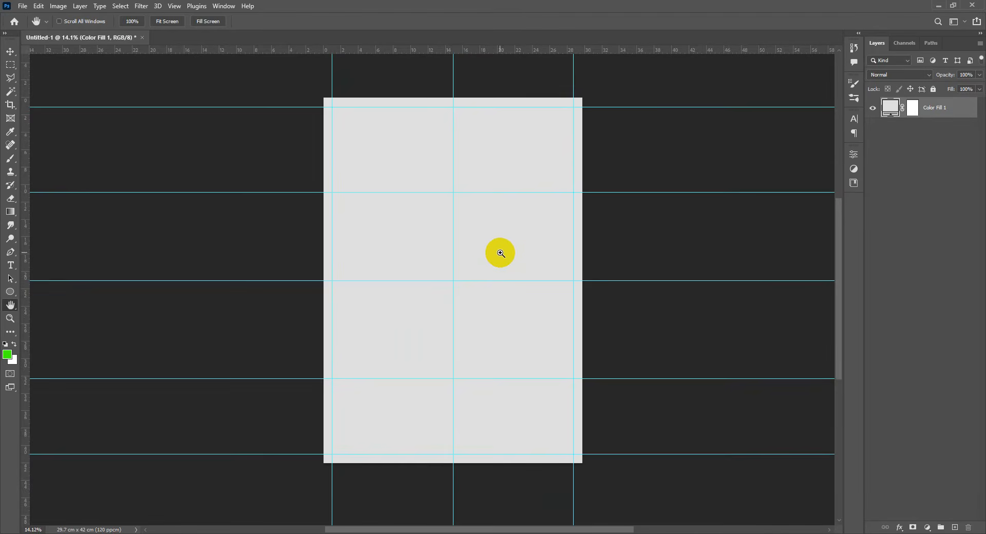
key("ctrl+semicolon")
Step: Switch to the Layout folder in File Explorer and open Layout2.jpg to examine the reference poster's composition
left_click(939, 6)
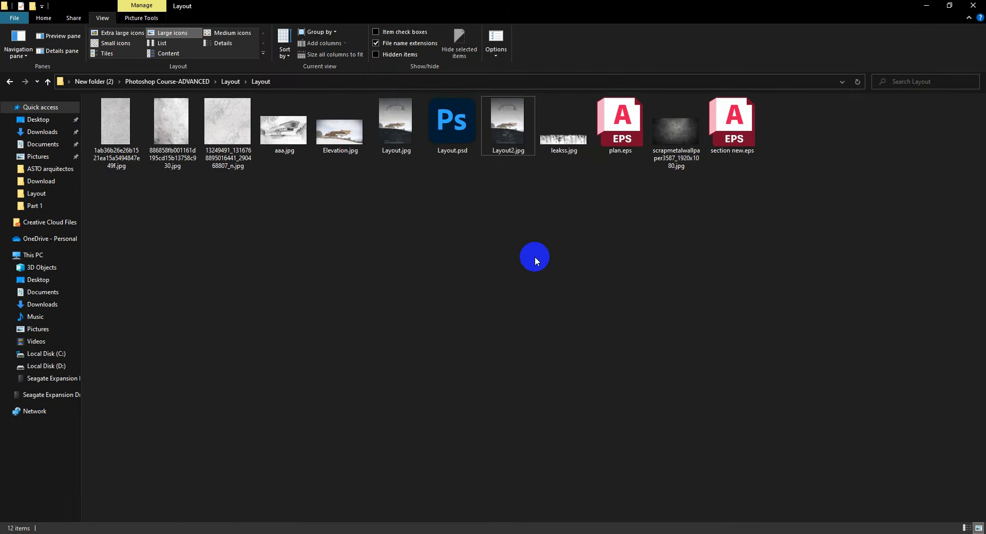
left_click(620, 126)
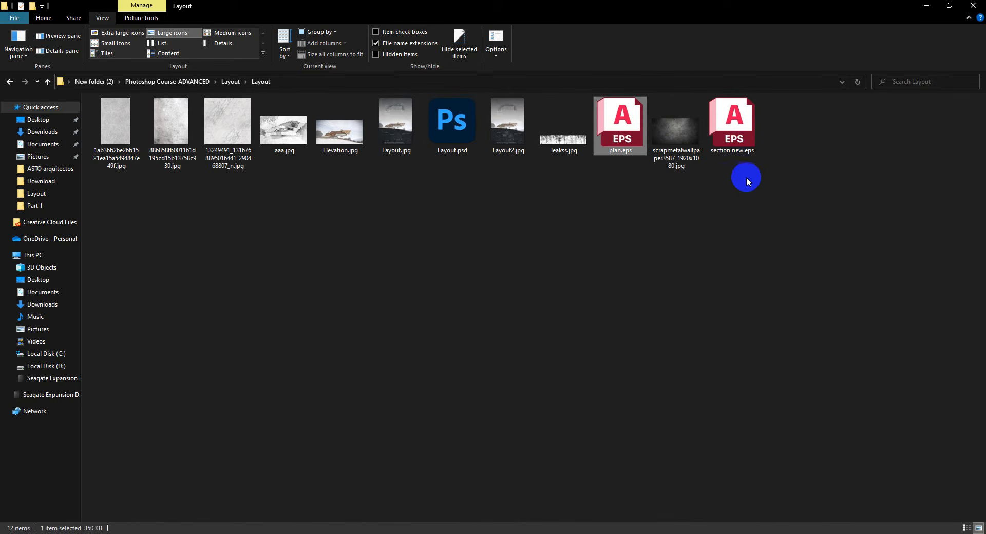
left_click(495, 202)
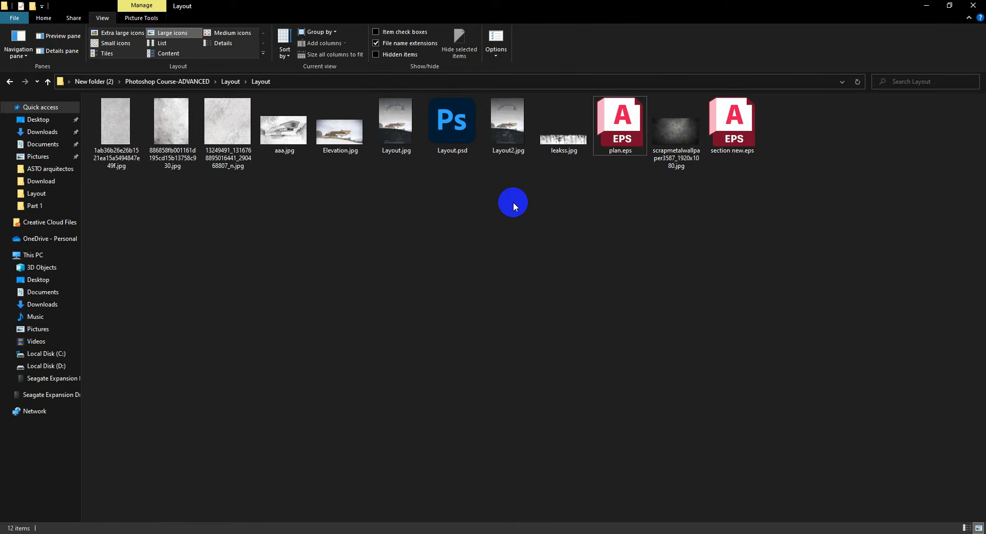
double_click(513, 135)
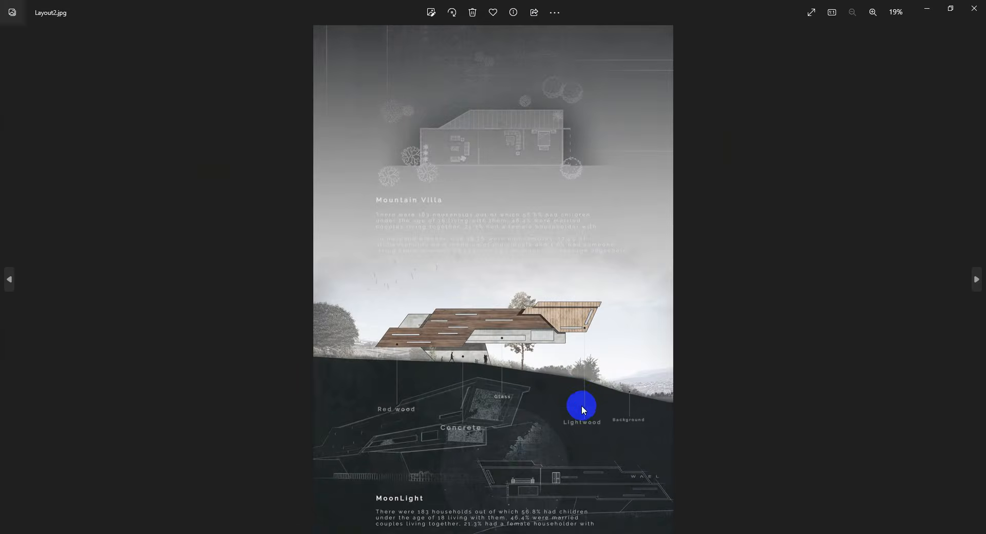
scroll(581, 405, "up", 3)
left_click_drag(581, 396, 591, 252)
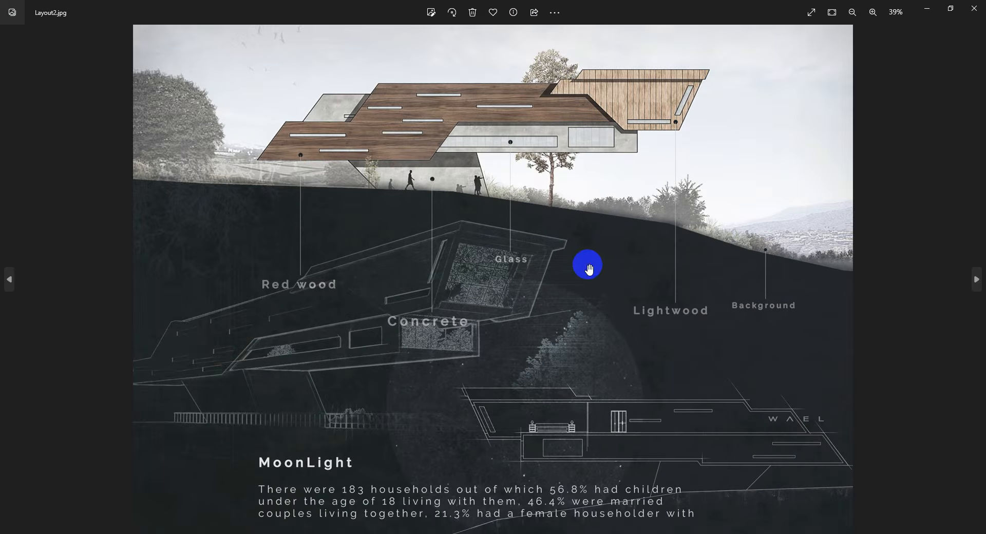
scroll(587, 267, "down", 3)
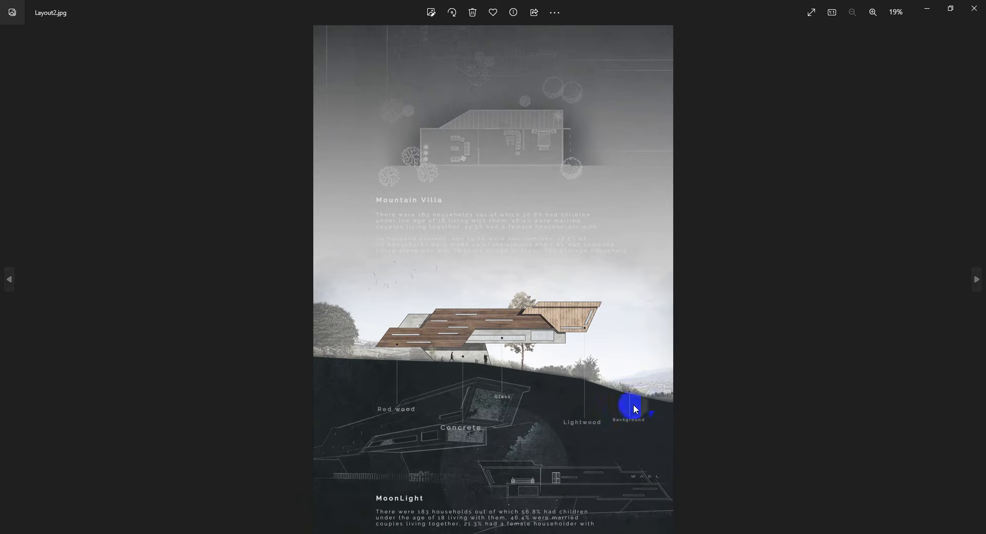
left_click(931, 19)
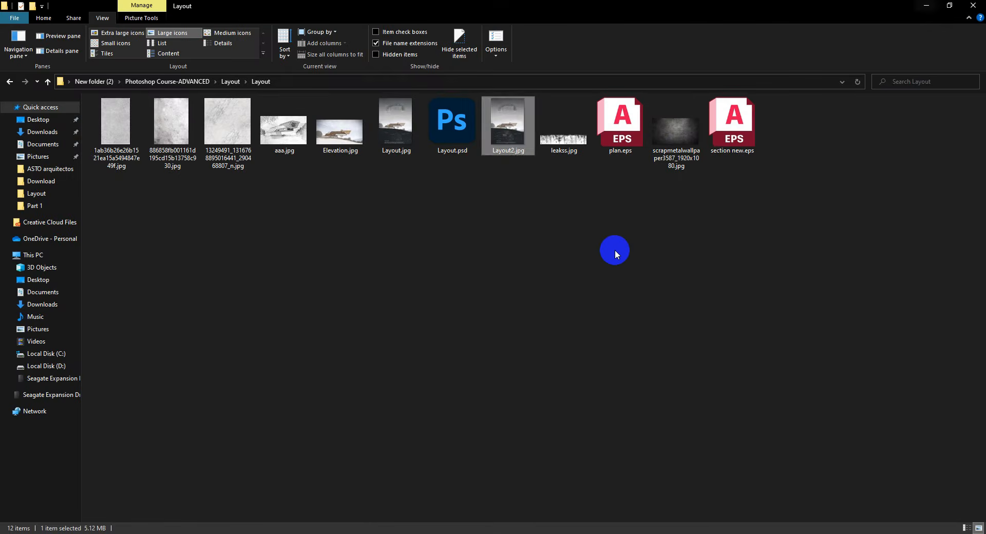
Step: Switch back to the Untitled-1 document in Photoshop and show the guides over the lower part of the page
left_click(507, 292)
key("super+Tab")
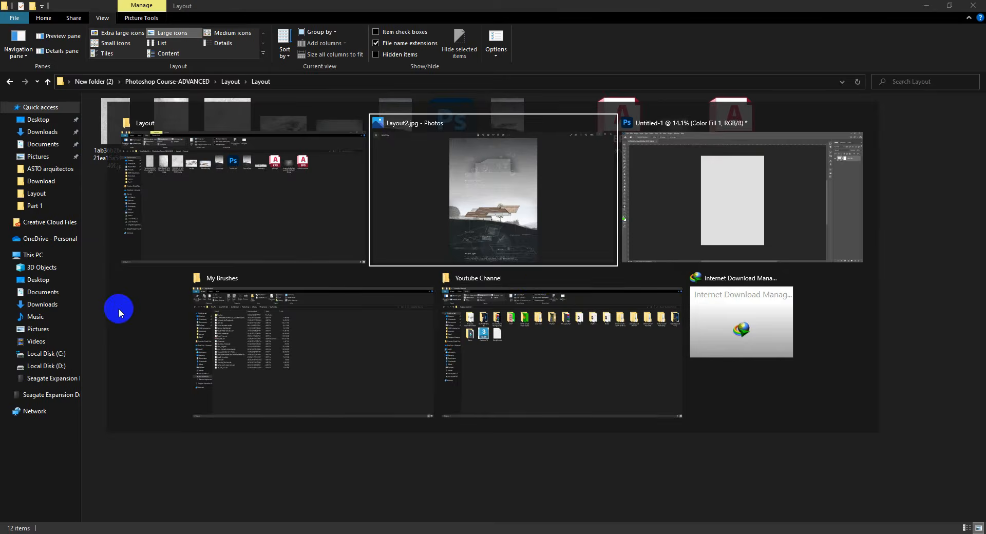
left_click(689, 190)
scroll(441, 309, "up", 2)
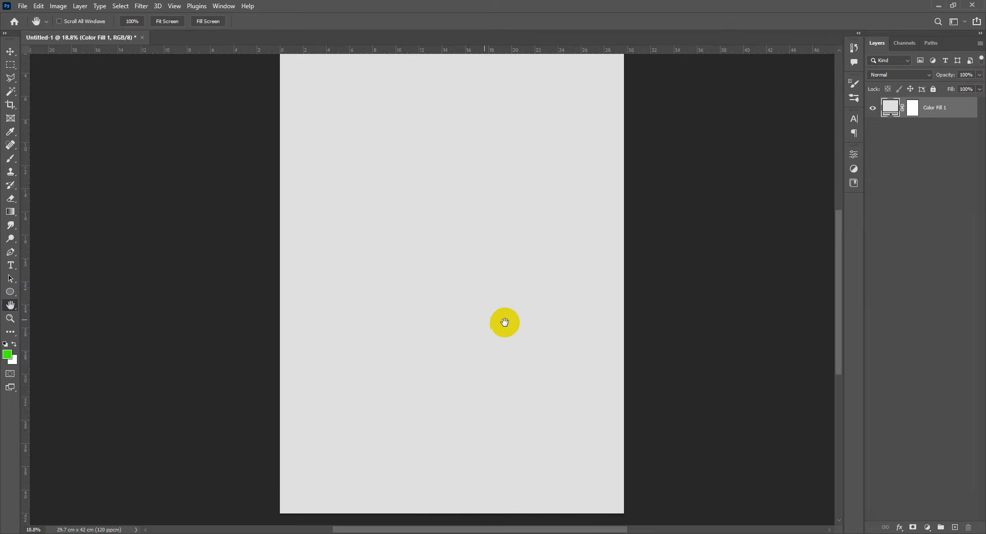
left_click_drag(504, 324, 517, 264)
key("ctrl+;")
scroll(505, 294, "up", 2)
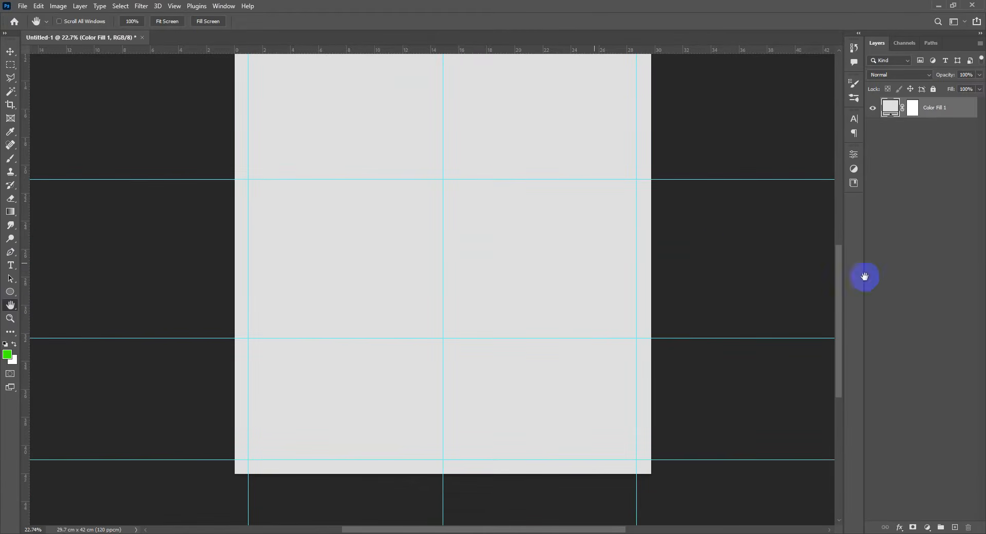
Step: Add a new empty layer above the gray color fill and choose the Polygonal Lasso tool
left_click(955, 528)
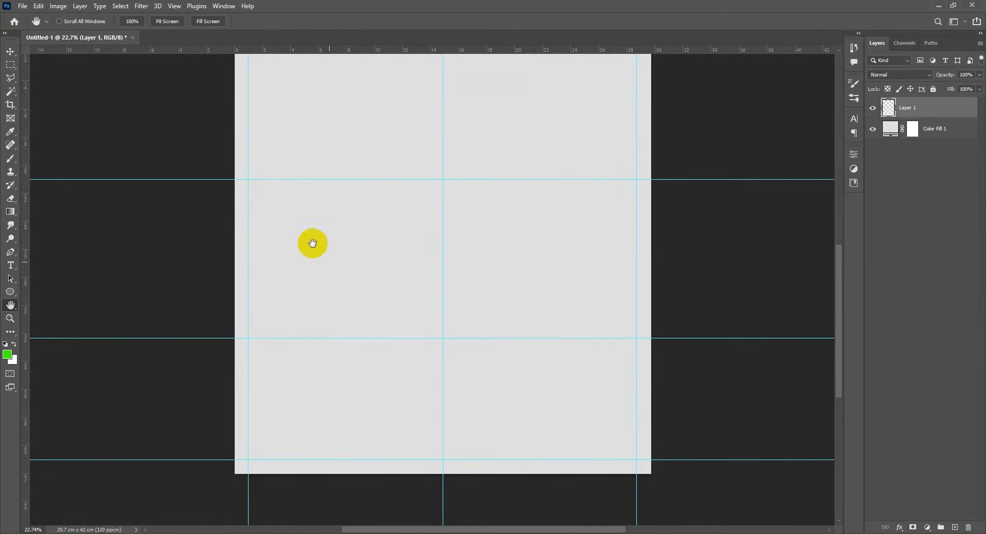
key("l")
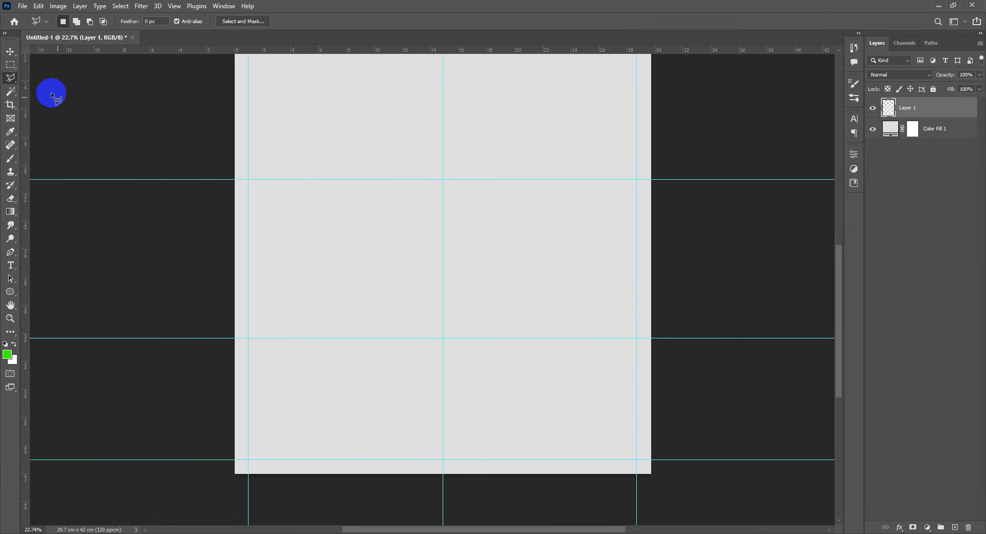
right_click(9, 80)
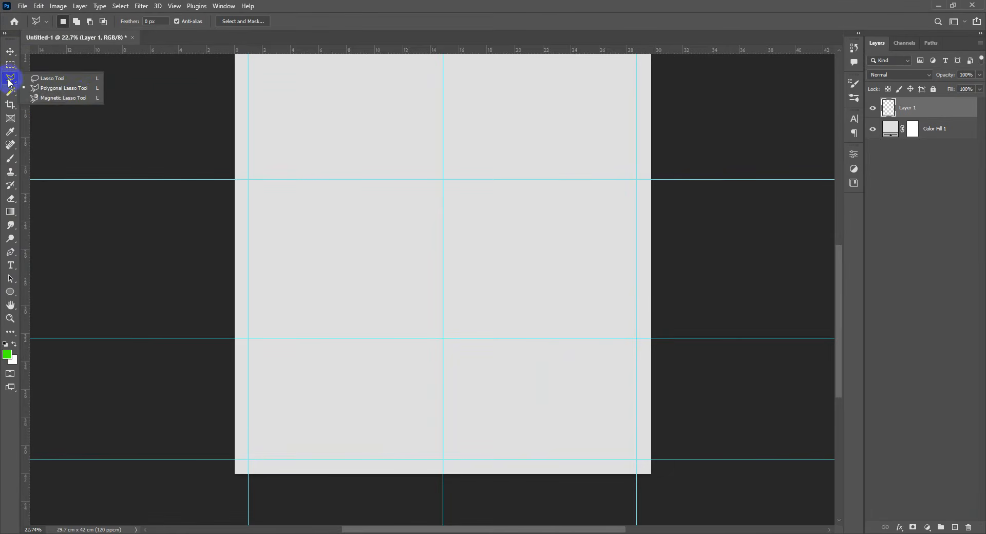
left_click(59, 91)
scroll(480, 303, "down", 2)
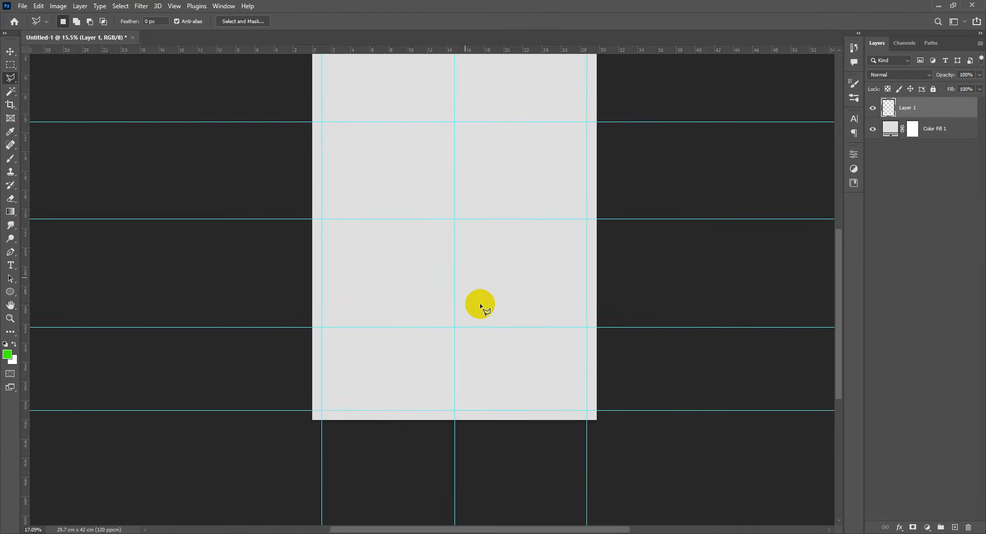
scroll(535, 348, "up", 2)
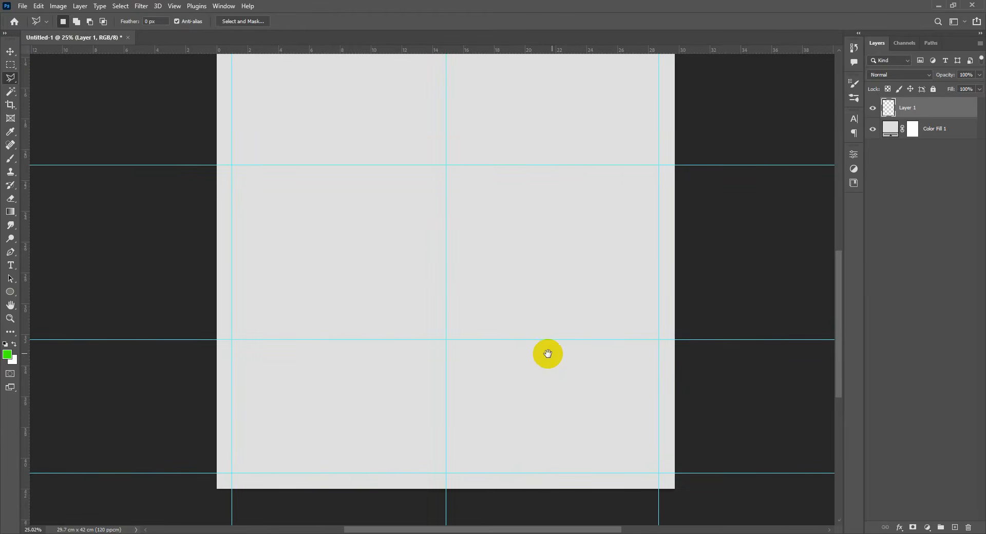
scroll(349, 312, "down", 2)
left_click_drag(396, 313, 429, 368)
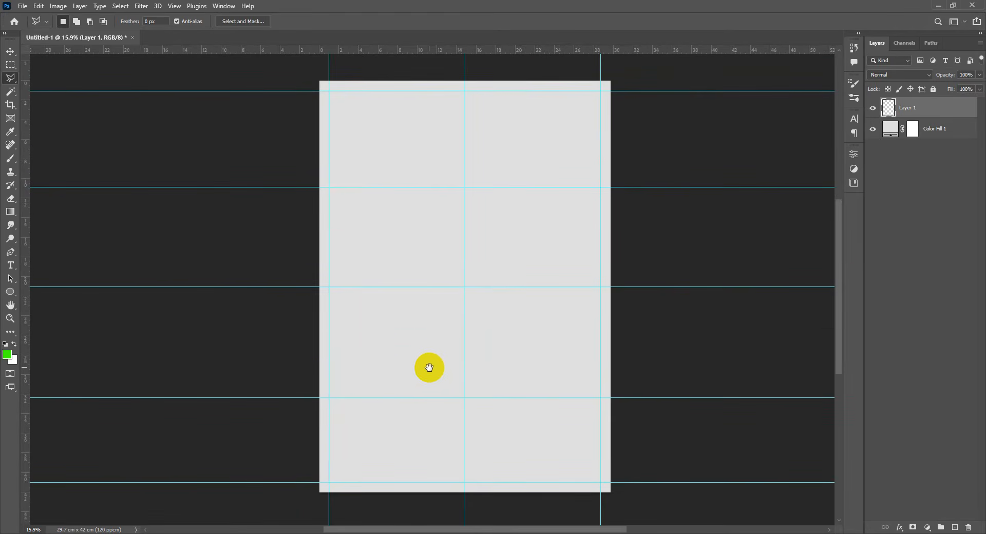
Step: Try a polygonal selection of the page's lower third with an uneven, terrain-like upper edge sloping down to the right
left_click(305, 353)
left_click(378, 350)
left_click(397, 357)
left_click(577, 378)
left_click(625, 385)
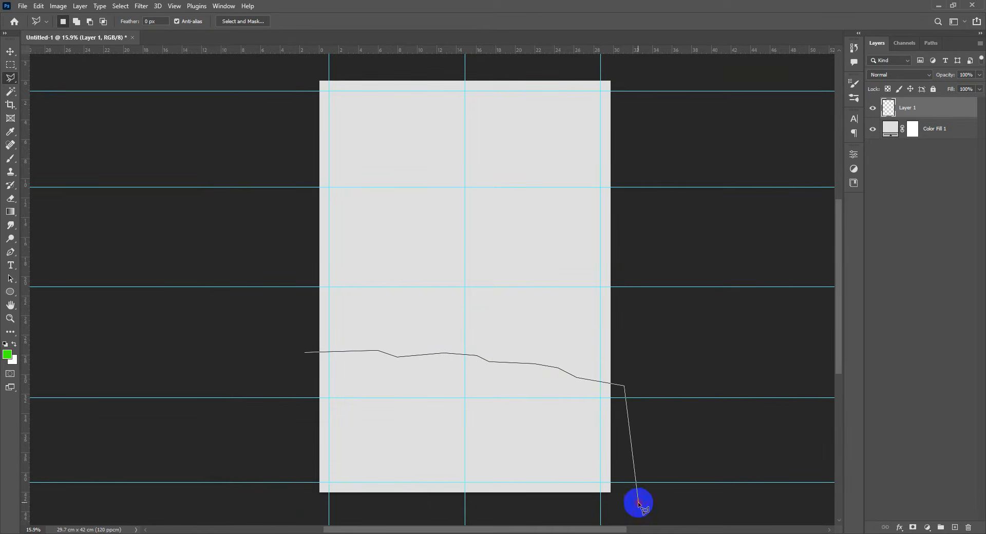
left_click(638, 503)
left_click(270, 496)
double_click(276, 441)
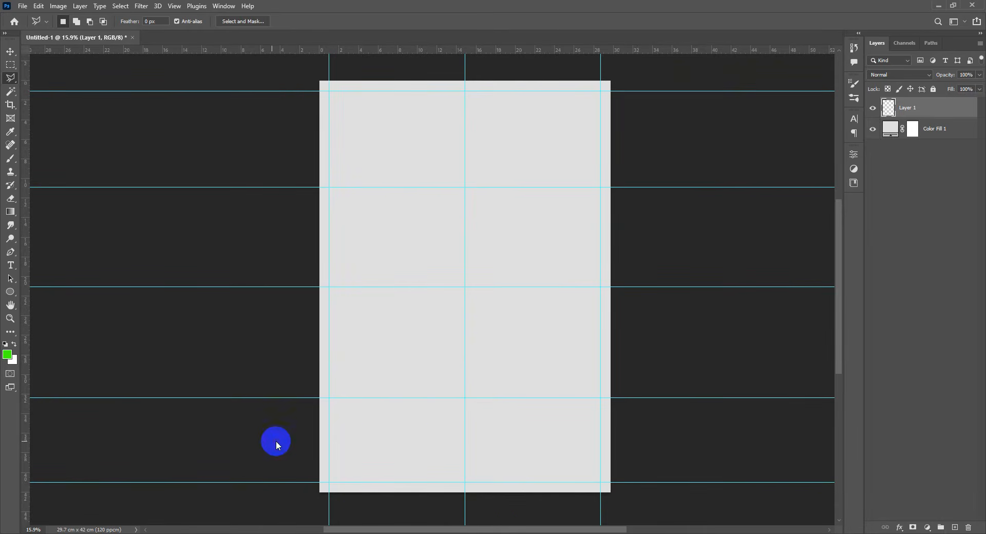
scroll(448, 433, "down", 3)
scroll(450, 427, "up", 8)
scroll(461, 381, "down", 4)
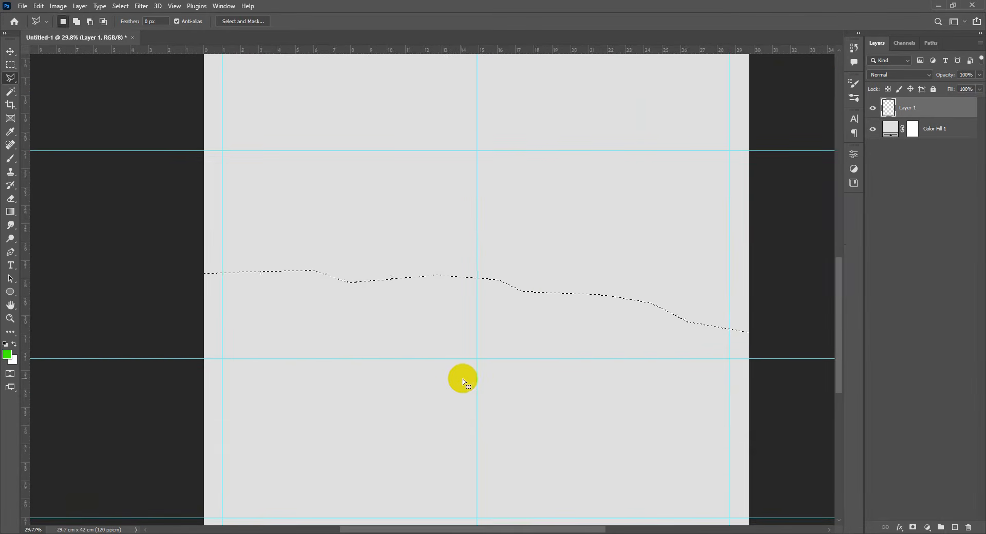
left_click_drag(462, 379, 448, 317)
key("ctrl+d")
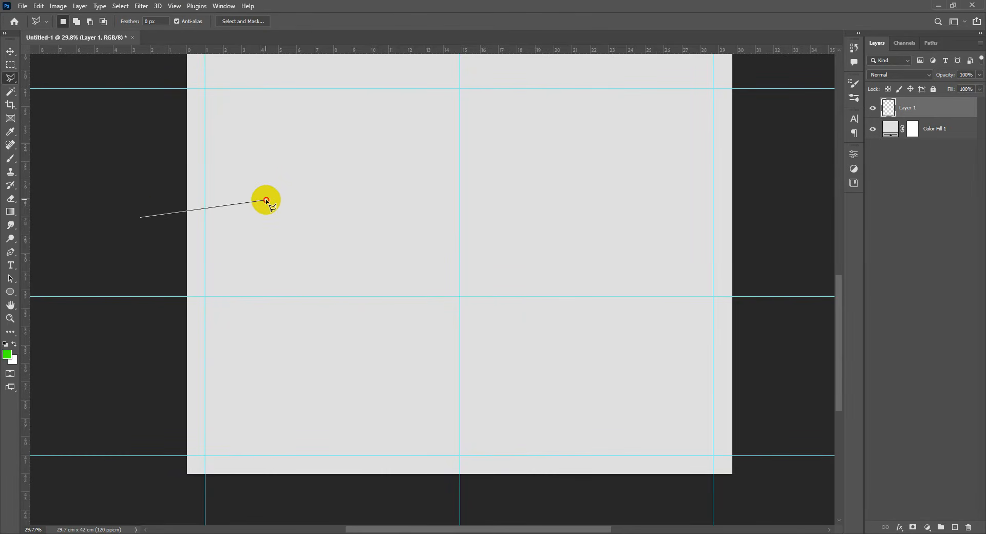
Step: Select the lower third of the page as terrain again, giving the polygonal outline more pronounced peaks along its upper edge
left_click(385, 206)
left_click(507, 226)
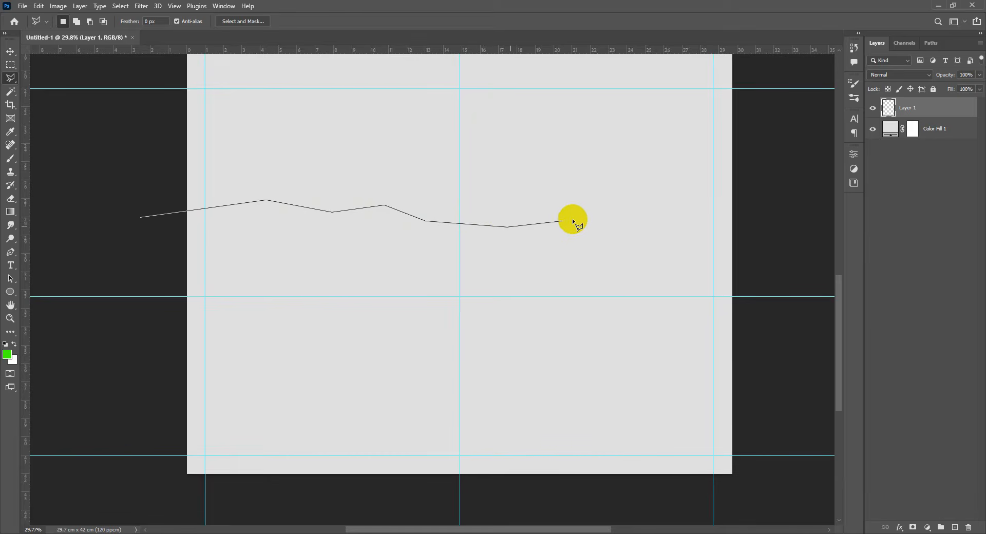
left_click(703, 250)
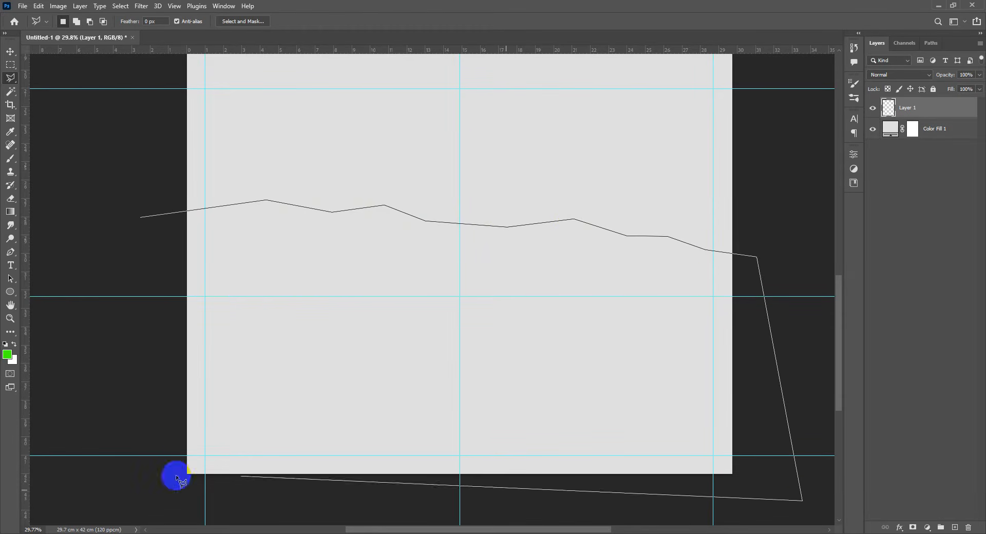
double_click(125, 480)
scroll(385, 251, "down", 3)
left_click_drag(417, 211, 482, 329)
scroll(567, 381, "up", 2)
left_click_drag(550, 355, 532, 358)
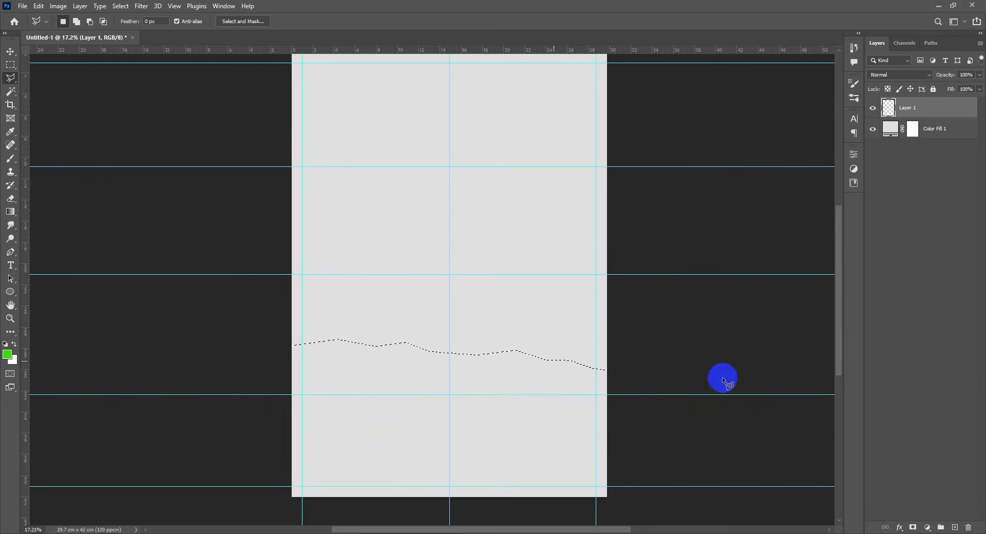
Step: Try a Solid Color fill layer on the terrain selection, picking the dark teal 15645f
left_click(913, 523)
left_click(927, 350)
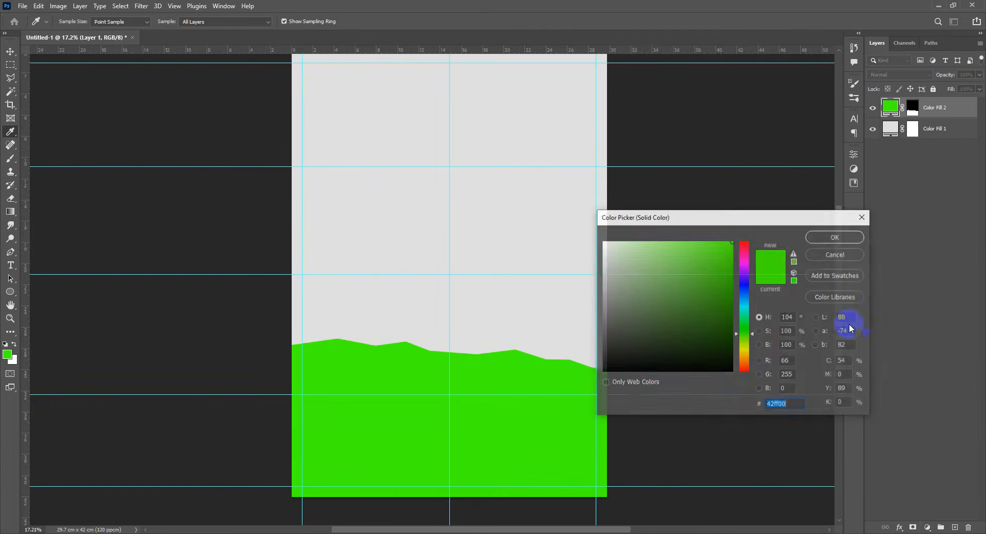
left_click_drag(720, 216, 743, 159)
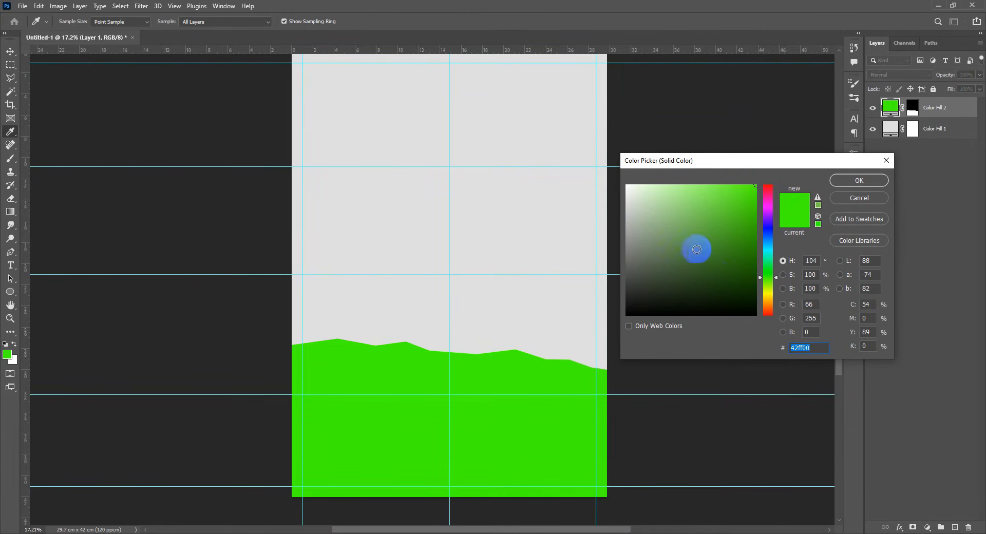
left_click(769, 239)
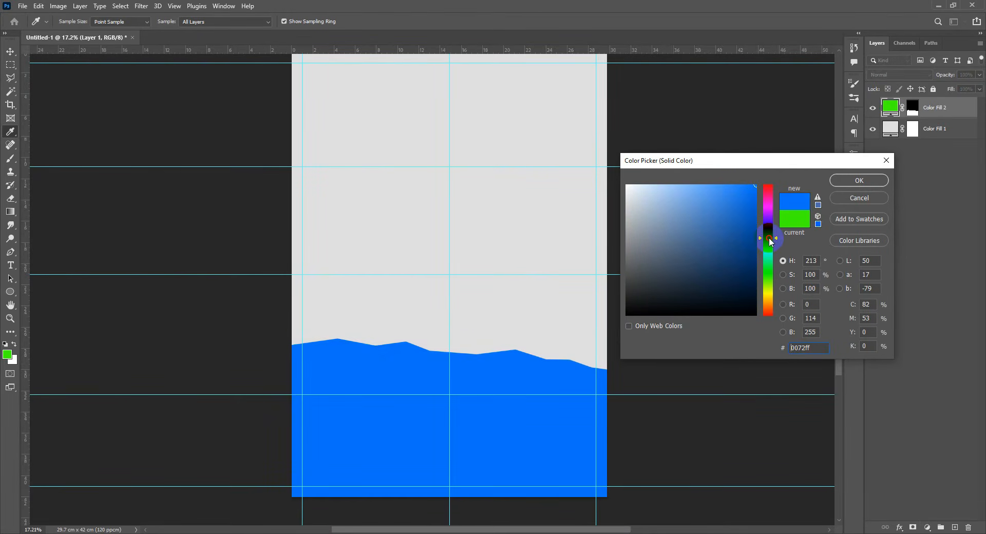
mouse_move(641, 201)
left_mouse_down()
mouse_move(698, 216)
mouse_move(726, 259)
mouse_move(775, 252)
mouse_move(771, 238)
mouse_move(776, 255)
left_mouse_up()
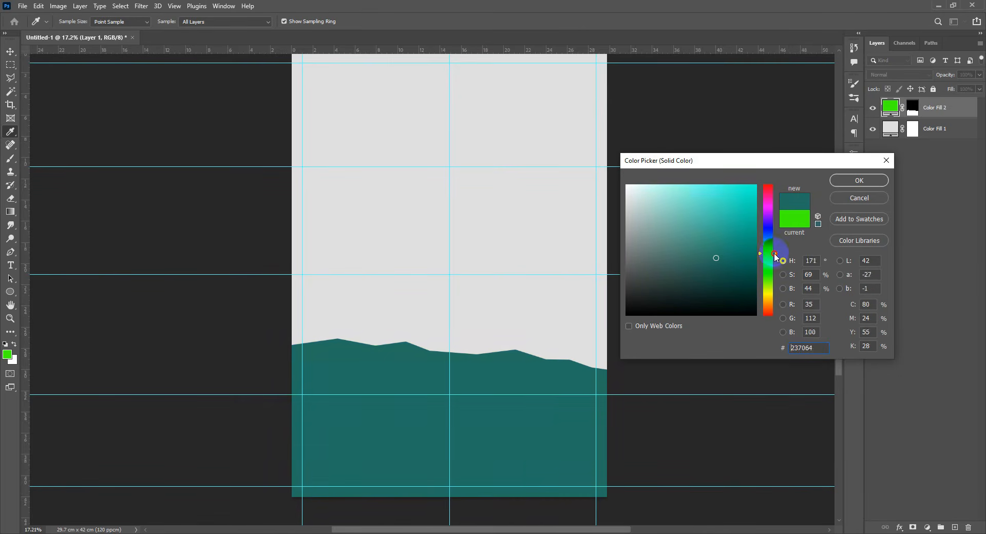
mouse_move(704, 260)
left_mouse_down()
mouse_move(718, 280)
mouse_move(730, 266)
left_mouse_up()
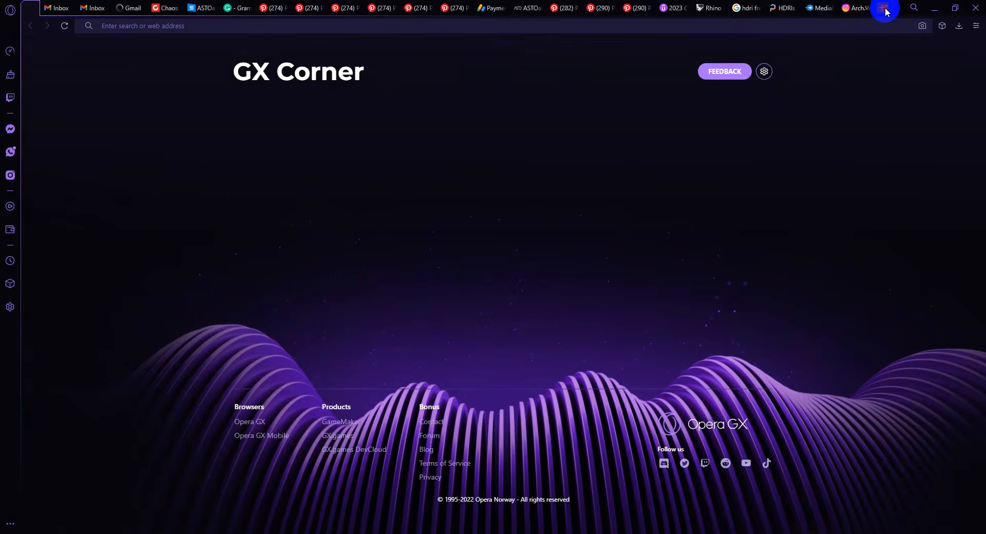
Step: Switch to the Opera GX browser and search Google Images for "flat color design" in a new tab
left_click(882, 8)
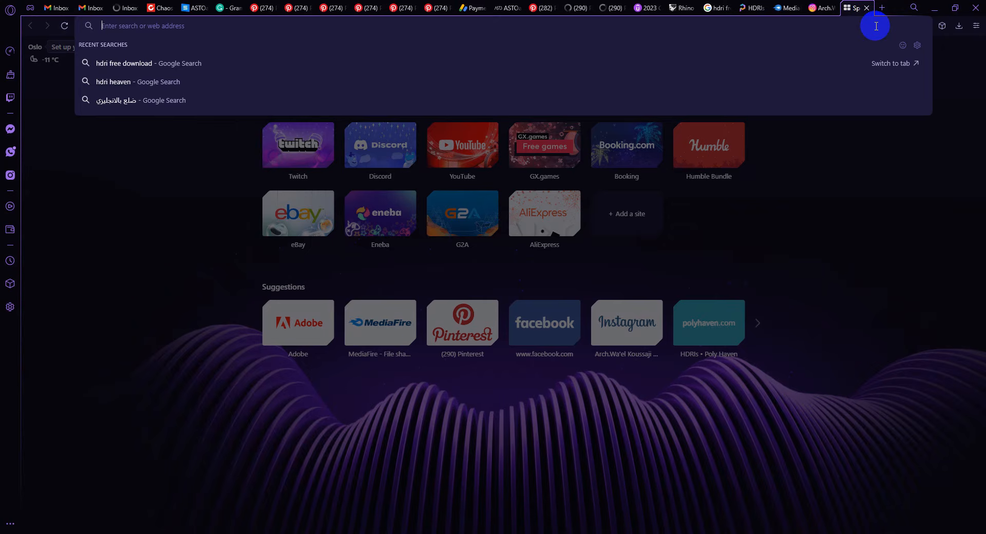
type("flad")
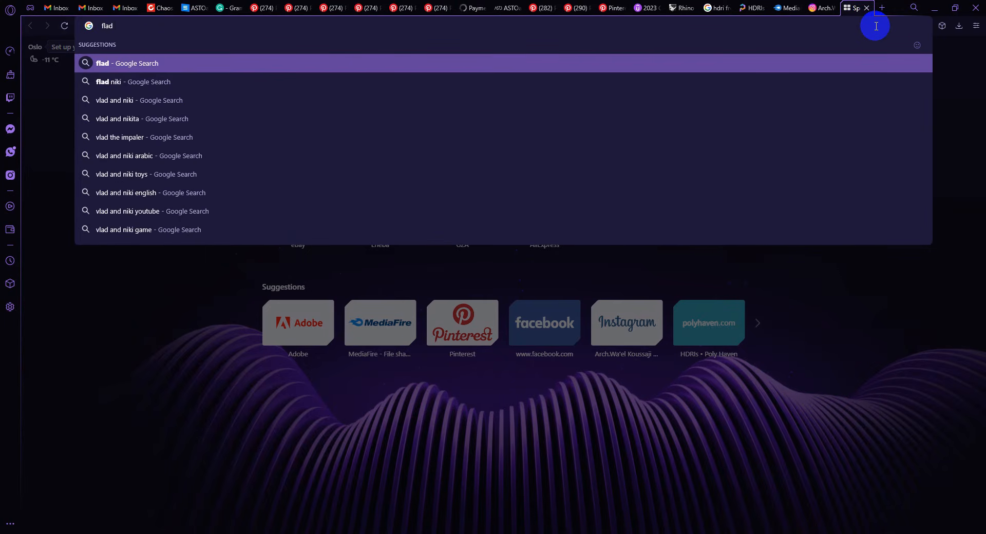
type(" color desi")
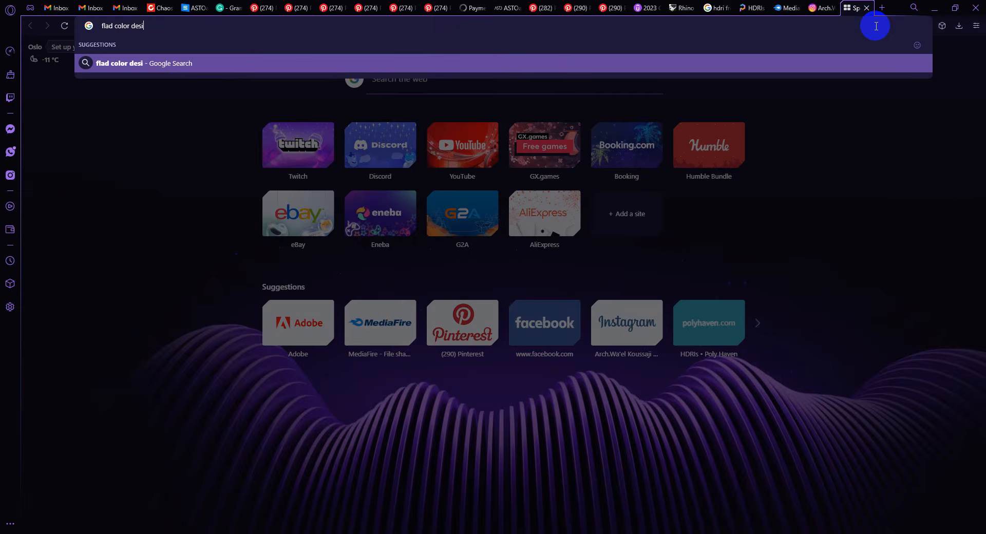
type("gn")
key("Return")
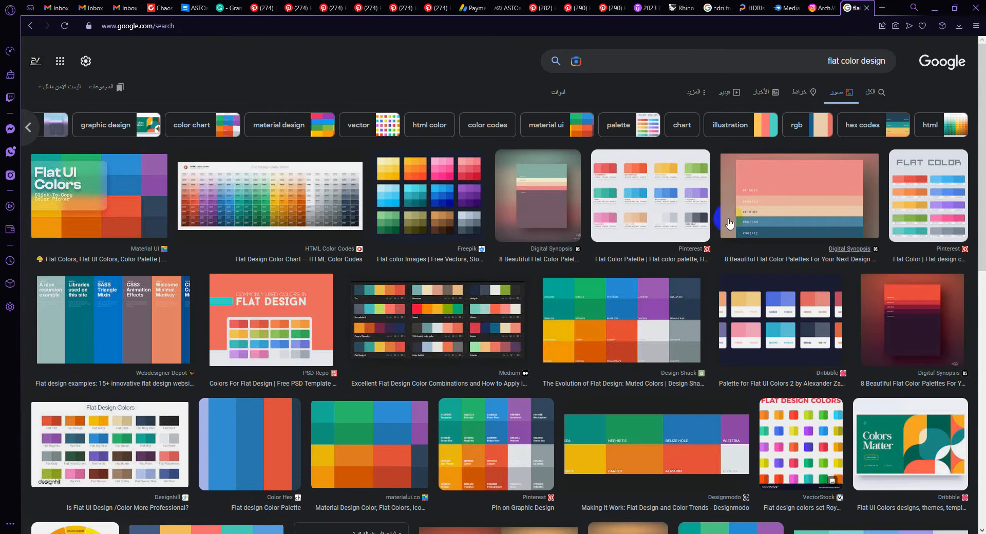
Step: Open the HTML Color Codes Flat Design Color Chart image in its own tab and save it as flat-design-color-chart.png on the desktop
left_click(344, 167)
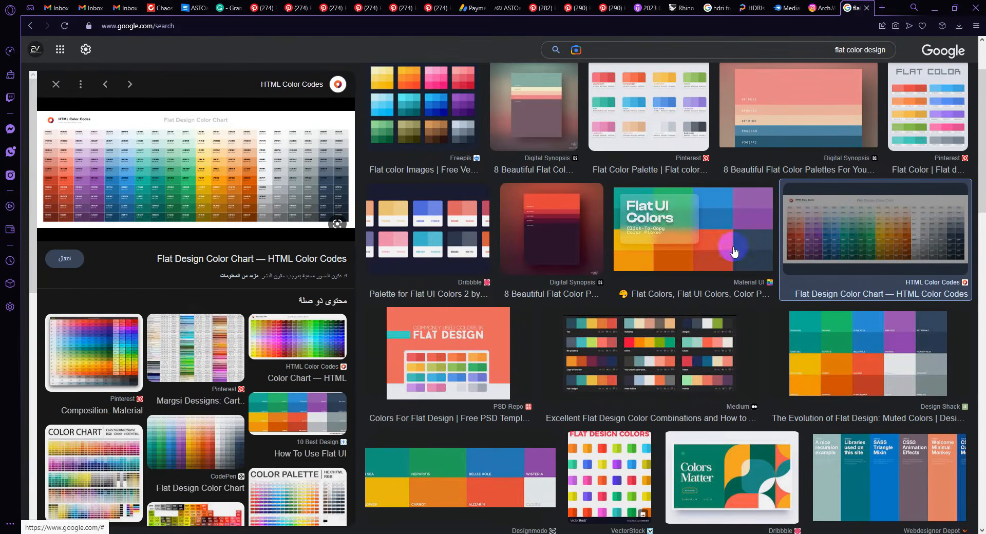
right_click(210, 174)
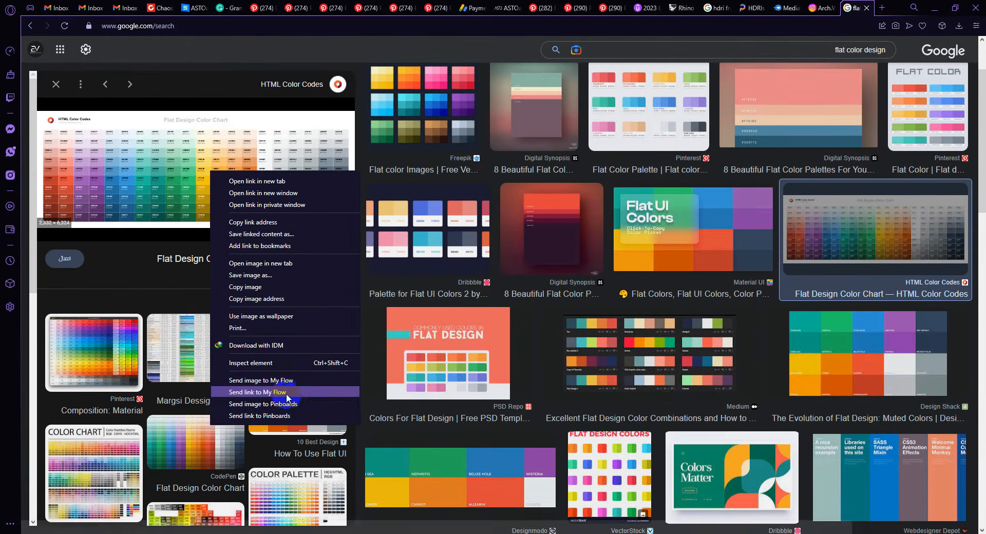
left_click(260, 263)
left_click(854, 8)
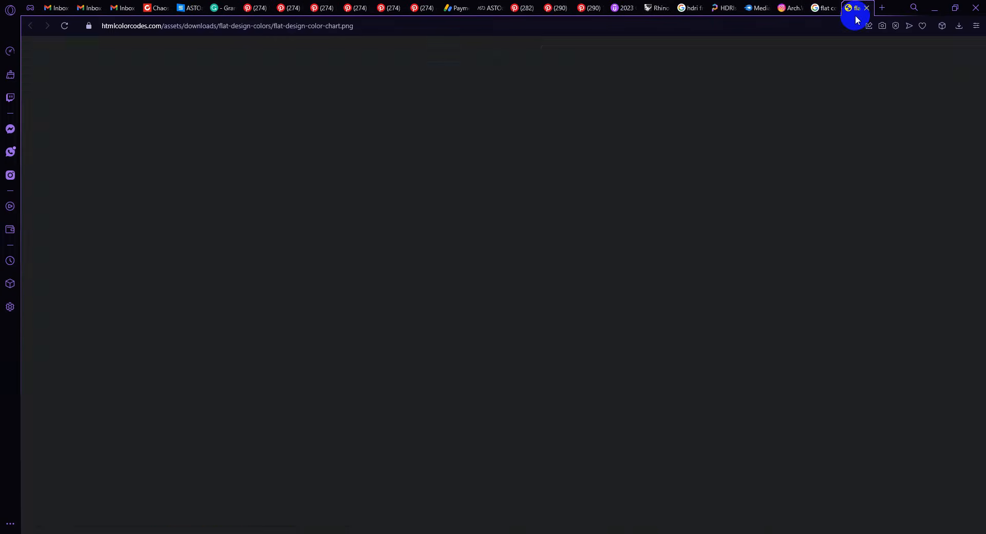
right_click(595, 236)
left_click(633, 253)
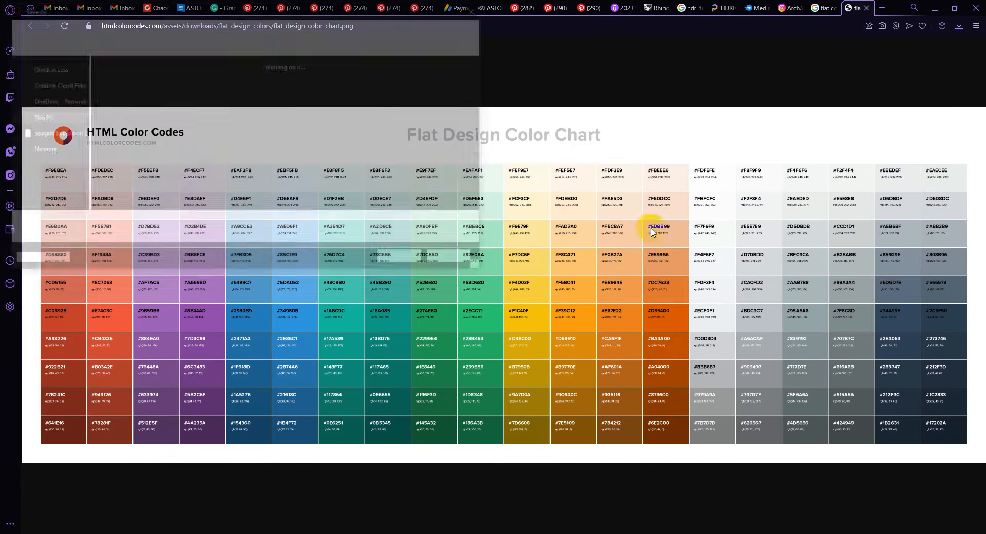
left_click(404, 260)
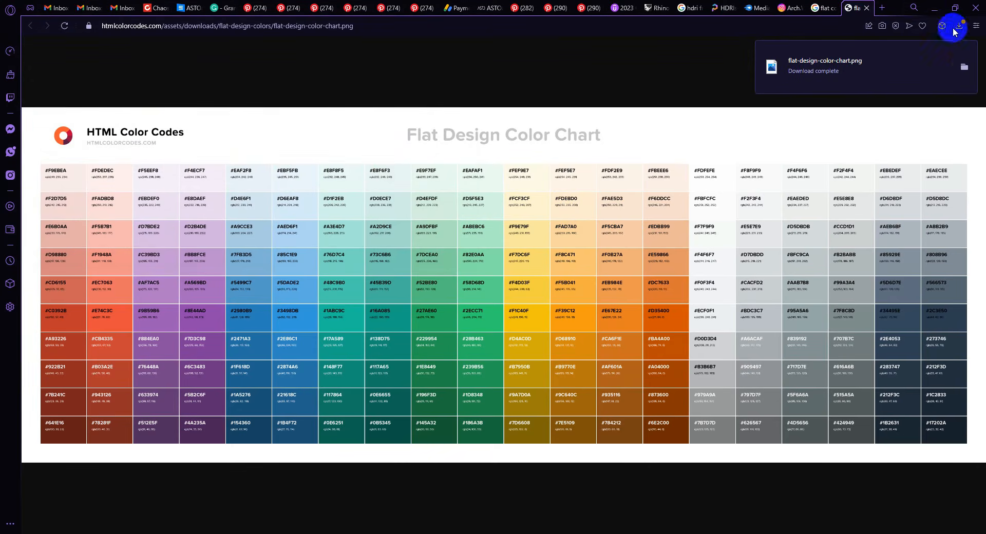
Step: Switch back to Photoshop and cancel the solid color fill
left_click(935, 14)
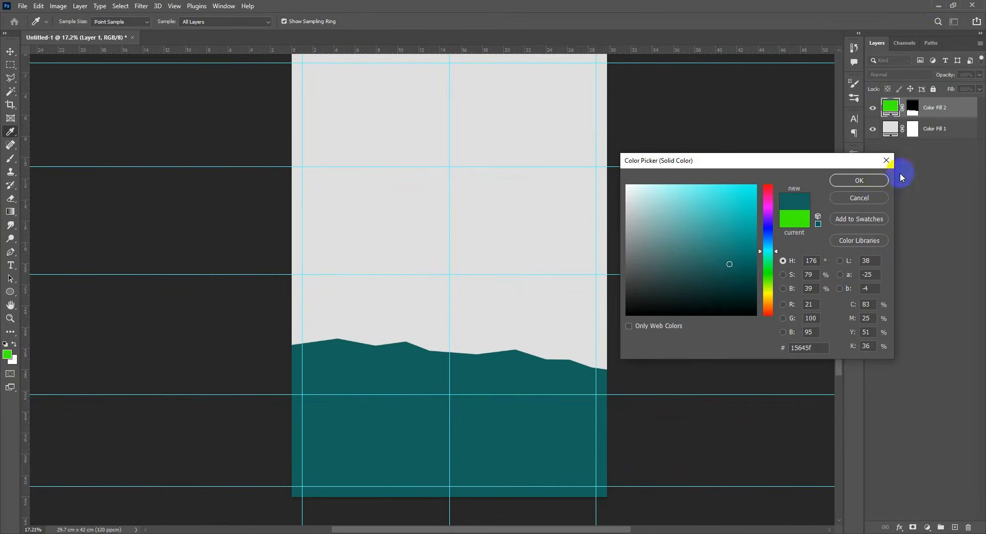
left_click(860, 198)
Step: Place flat-design-color-chart.png from the desktop into the Untitled-1 document, spanning the page width in its upper part
left_click(939, 5)
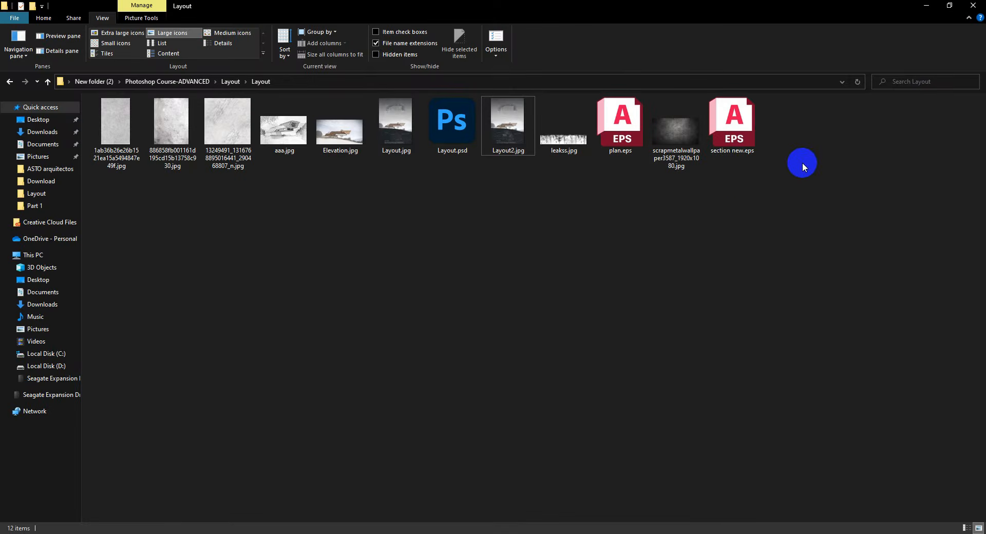
left_click(924, 6)
double_click(293, 405)
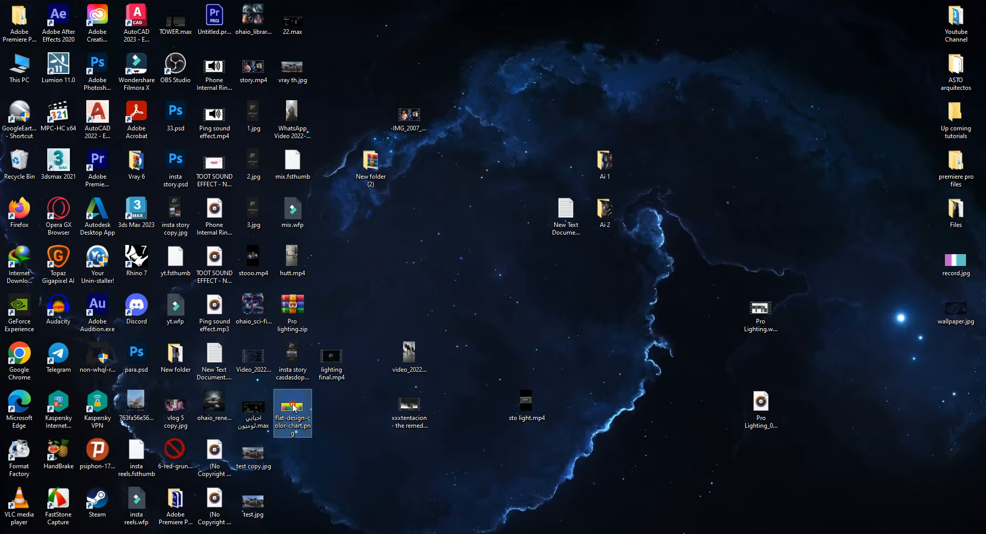
left_click(978, 5)
left_click_drag(293, 405, 554, 218)
key("alt+Tab")
left_click_drag(554, 426, 559, 162)
left_click(557, 229)
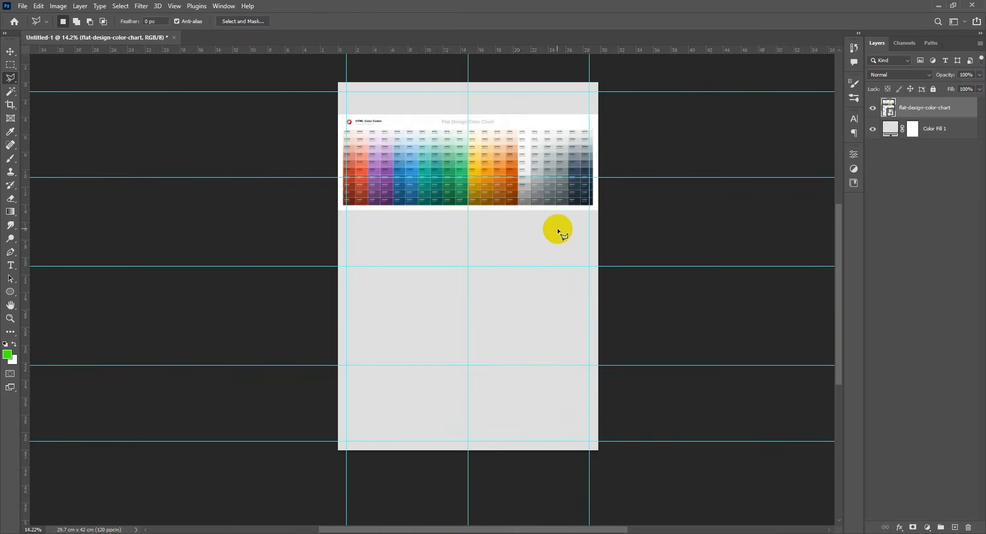
Step: Create a new layer and outline a jagged terrain selection with the Polygonal Lasso, covering the page's lower part beyond its edges
left_click(955, 527)
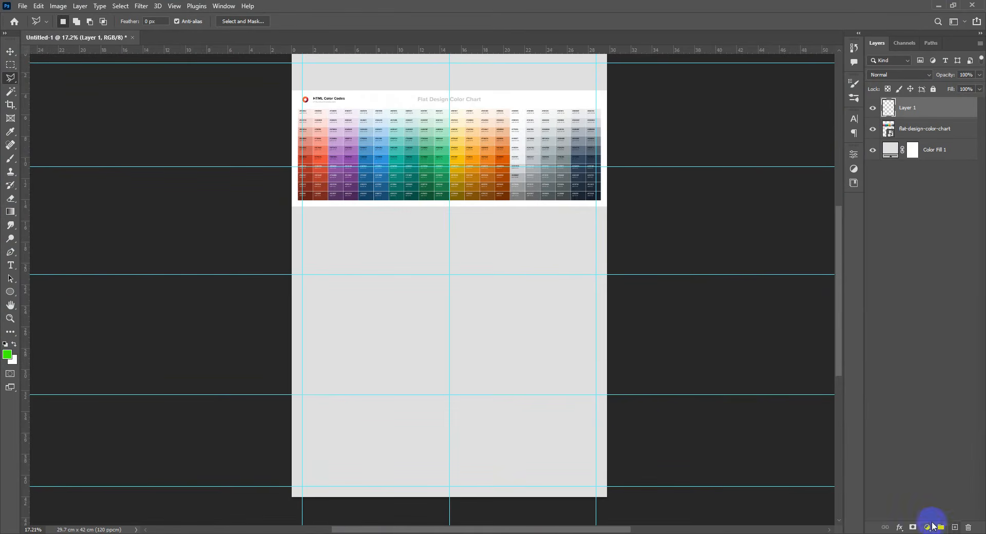
left_click(253, 346)
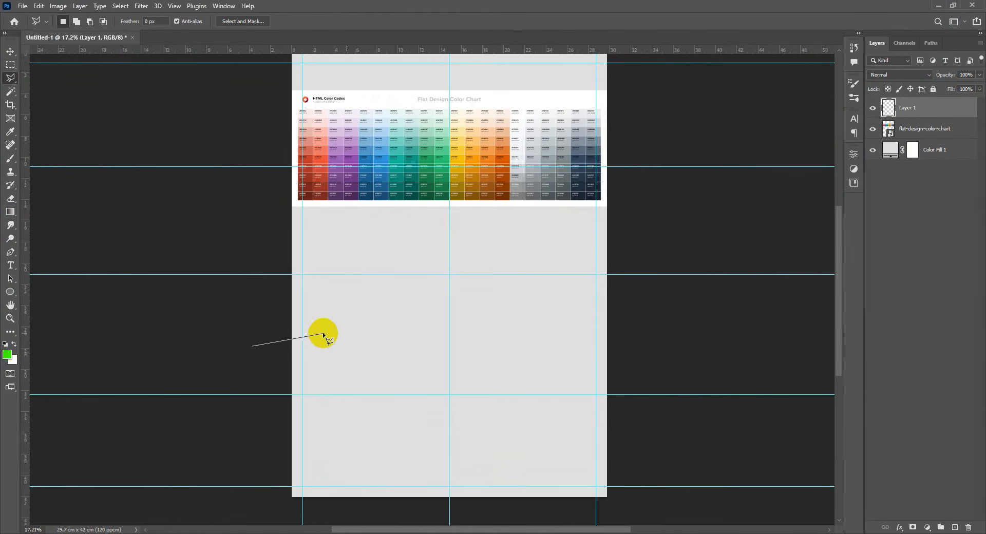
left_click(418, 334)
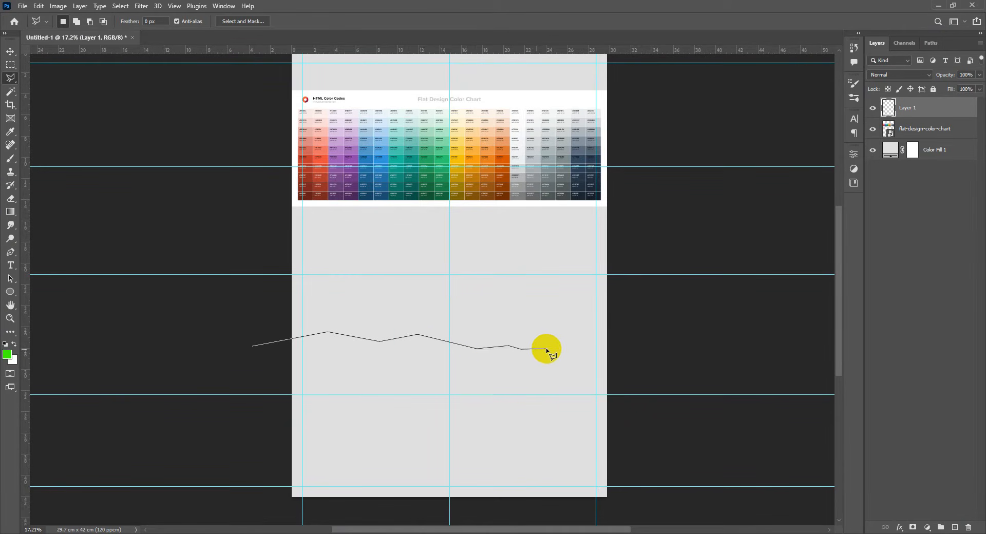
left_click(589, 358)
left_click(616, 360)
left_click(623, 506)
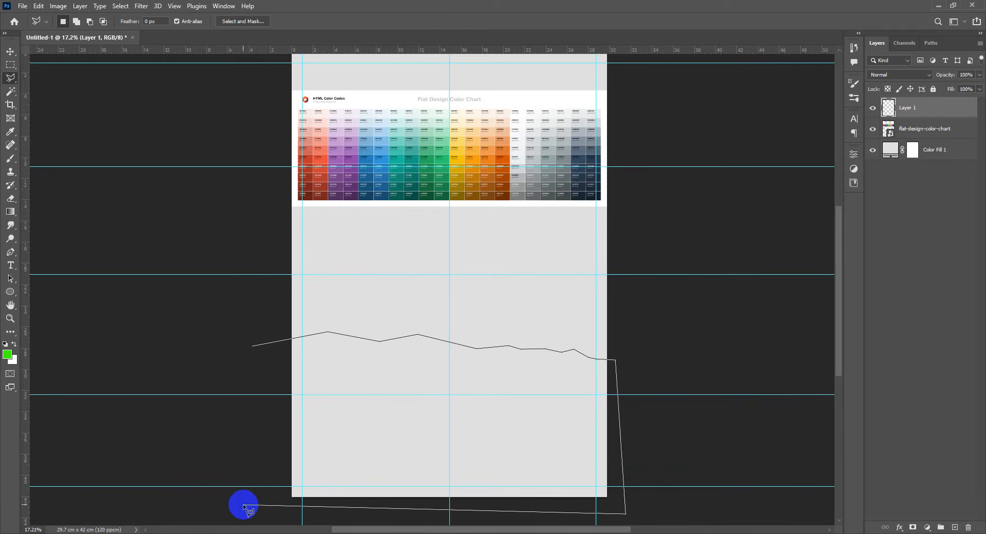
double_click(267, 498)
scroll(512, 379, "down", 5)
scroll(498, 375, "up", 6)
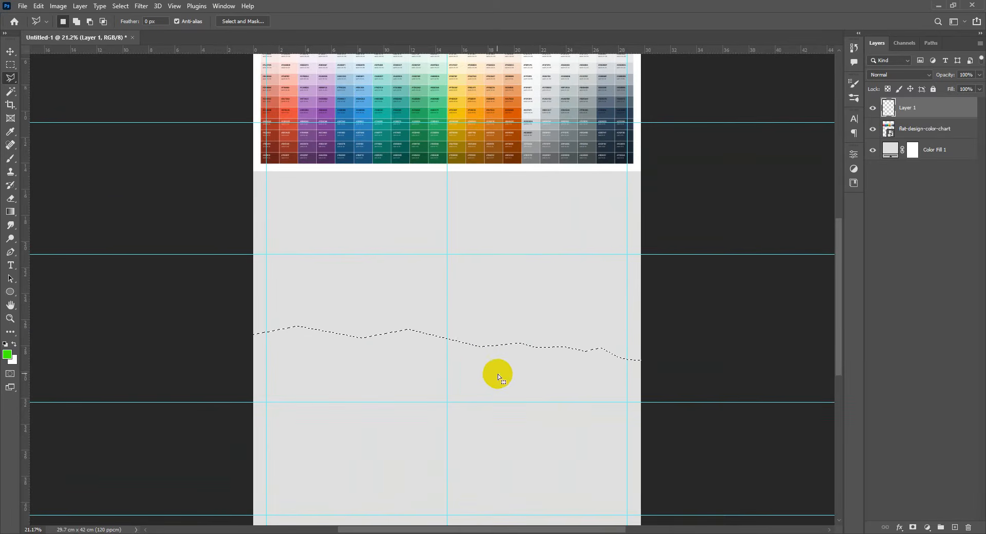
mouse_move(491, 332)
left_mouse_down()
mouse_move(505, 285)
mouse_move(506, 326)
left_mouse_up()
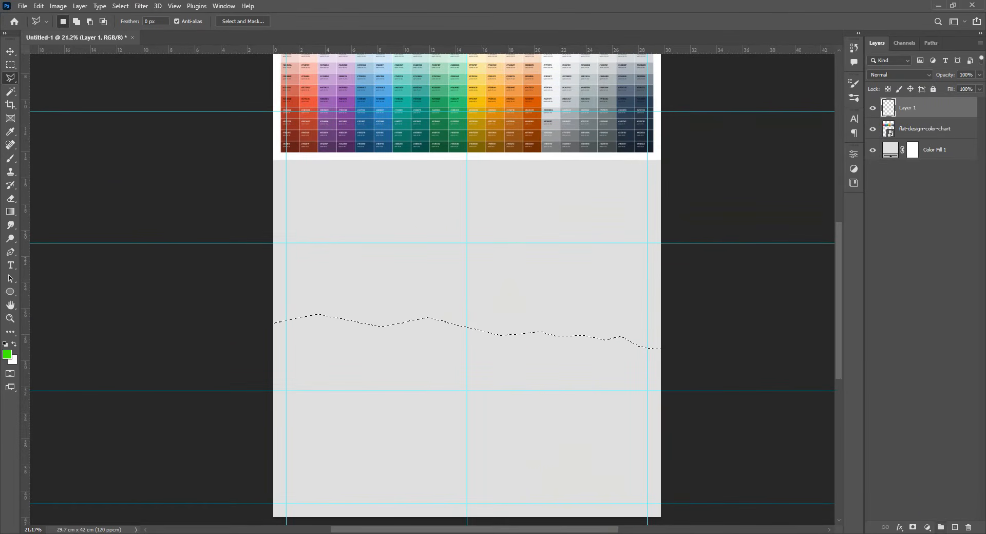
Step: Add a solid color fill to the terrain selection and sample dark navy 212f3c from the flat design color chart
left_click(928, 528)
left_click(933, 350)
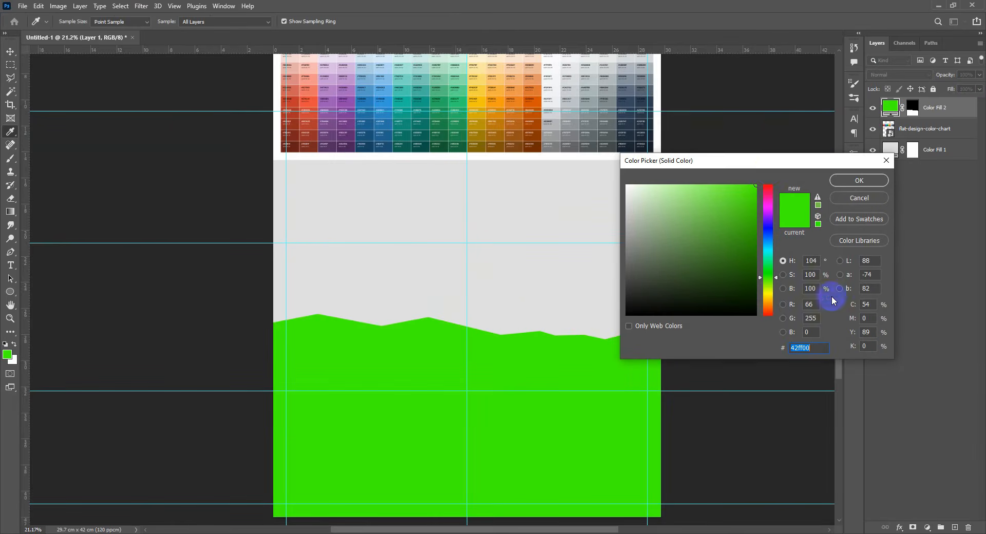
left_click_drag(766, 160, 822, 246)
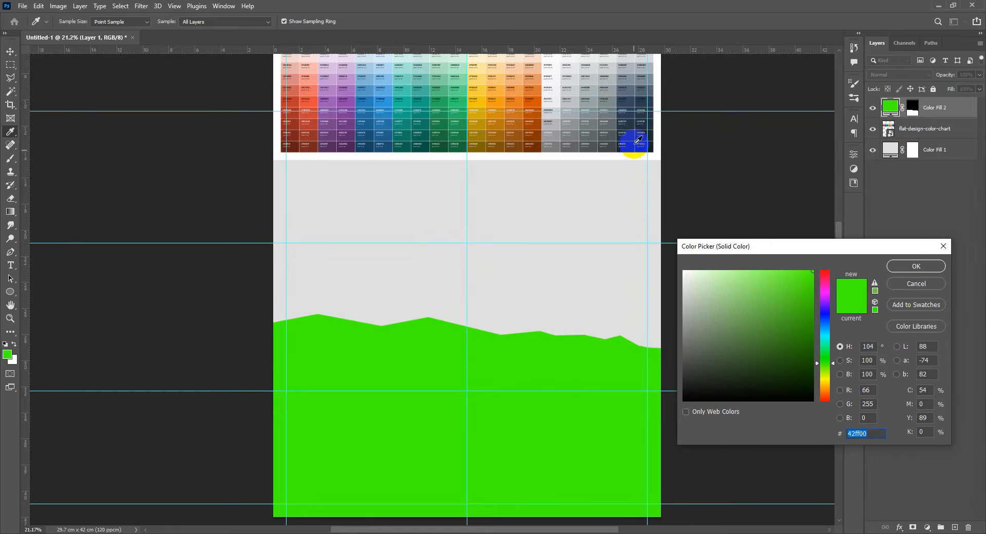
left_click(636, 119)
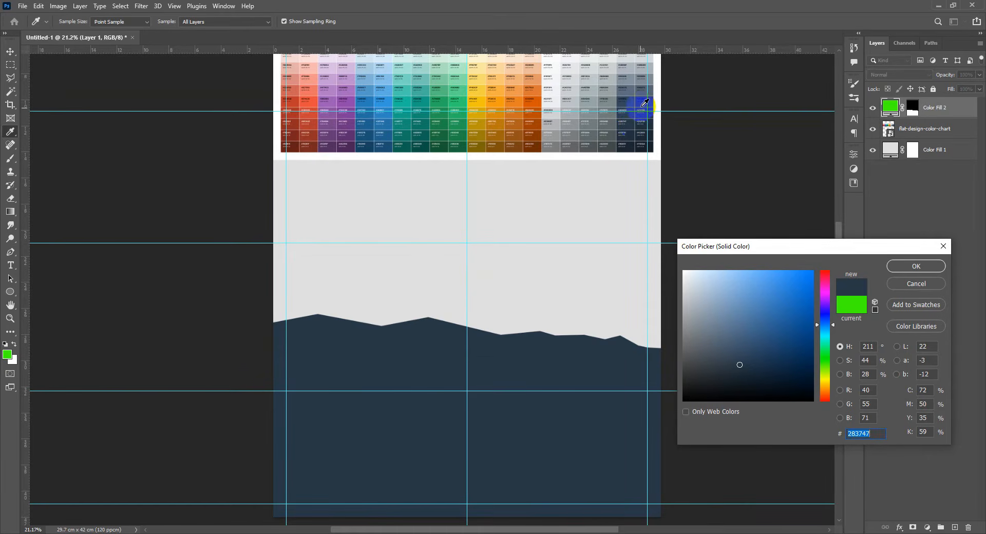
left_click(656, 120)
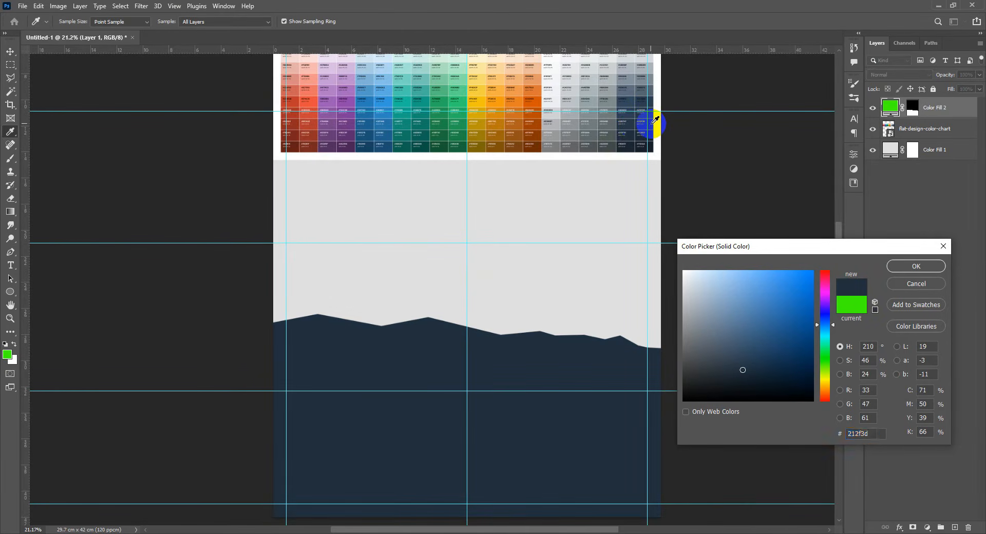
left_click(654, 135)
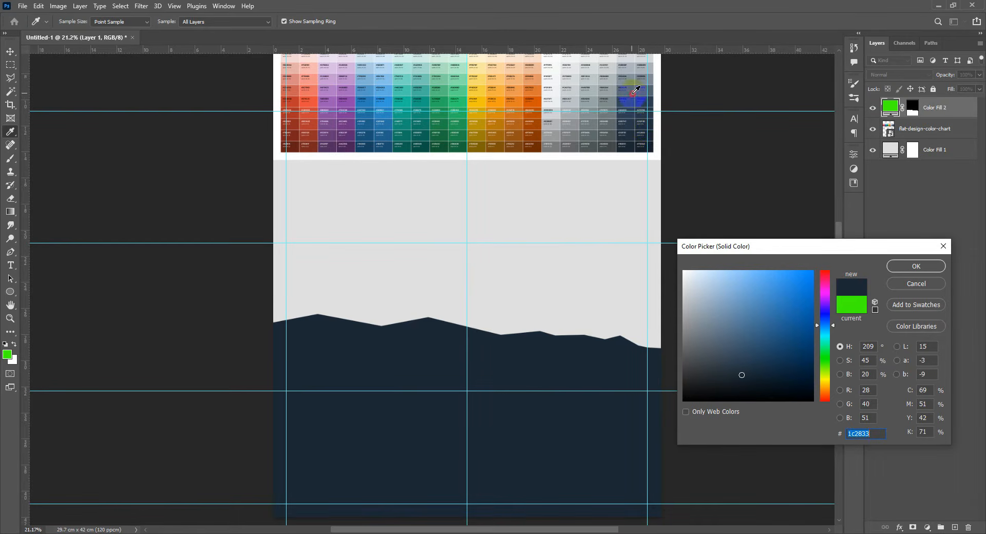
left_click(634, 93)
left_click(637, 114)
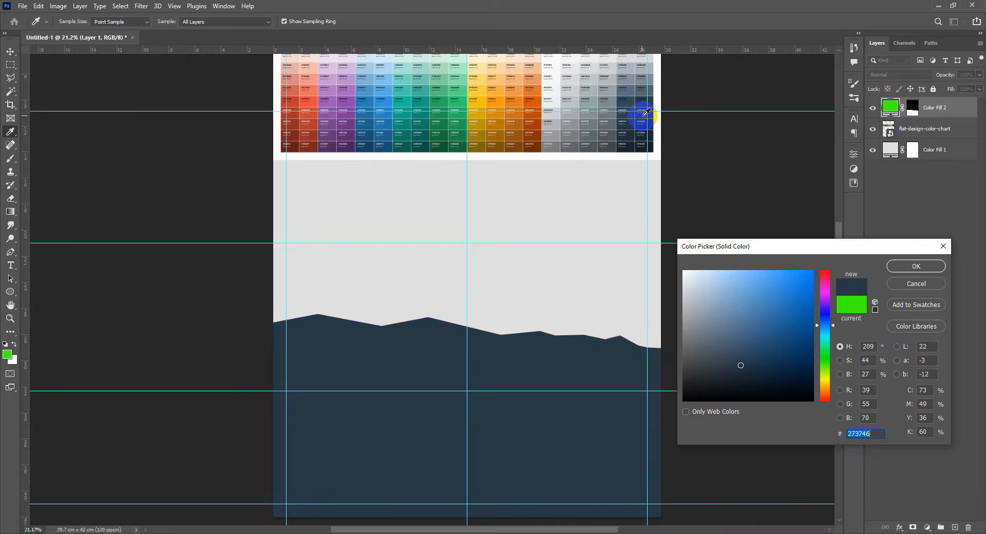
left_click(620, 126)
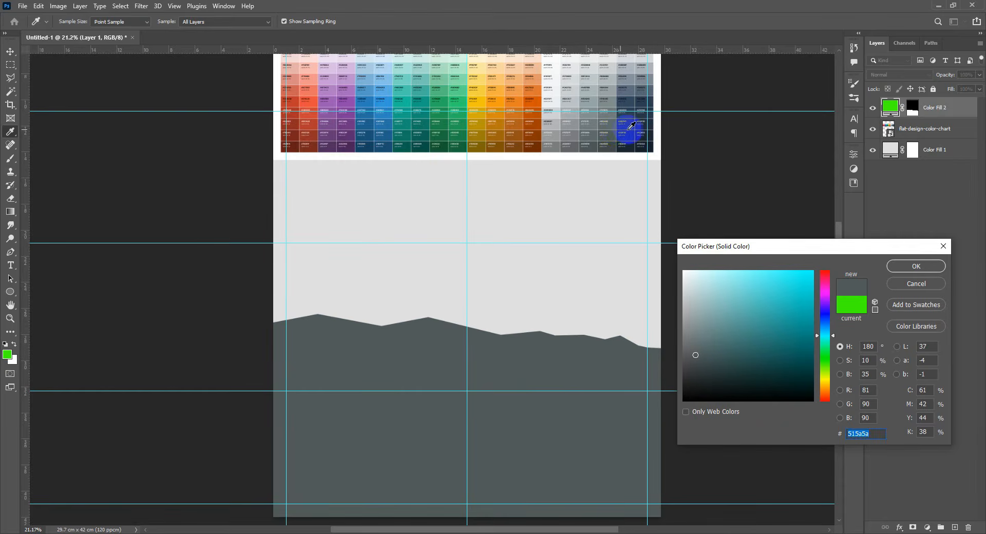
left_click(637, 133)
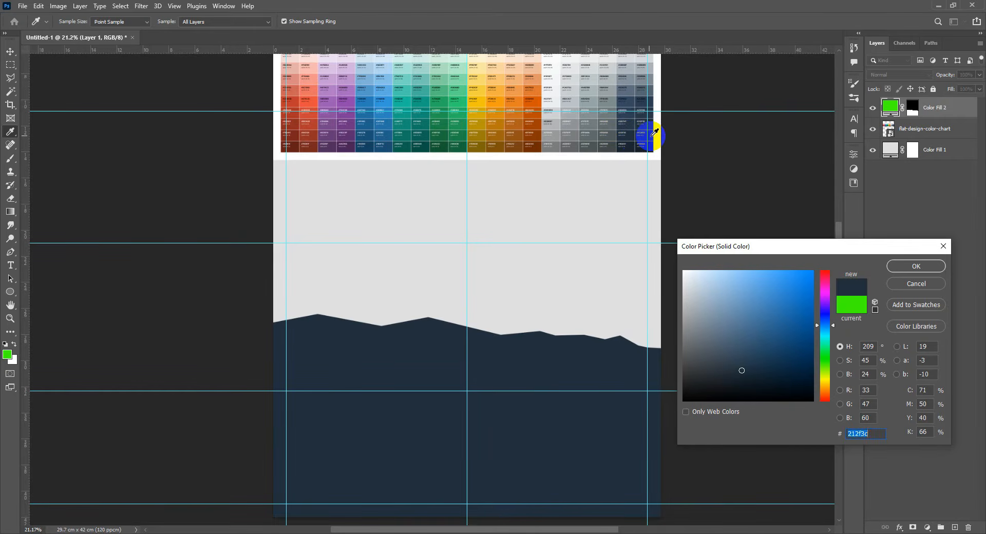
left_click(652, 135)
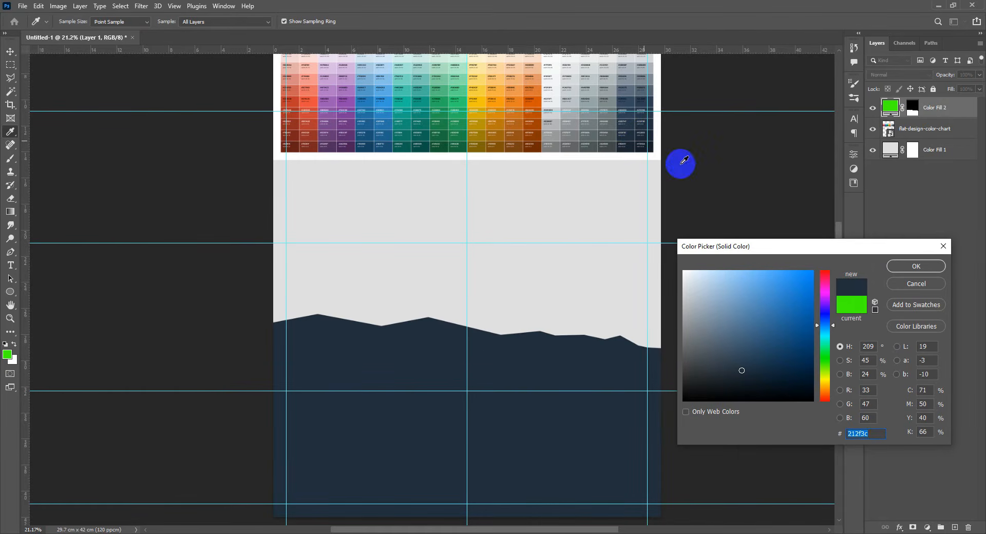
Step: Shift the terrain fill's hue to 188° for the dark teal 21393c and apply the color
left_click(834, 326)
left_click_drag(834, 325, 834, 331)
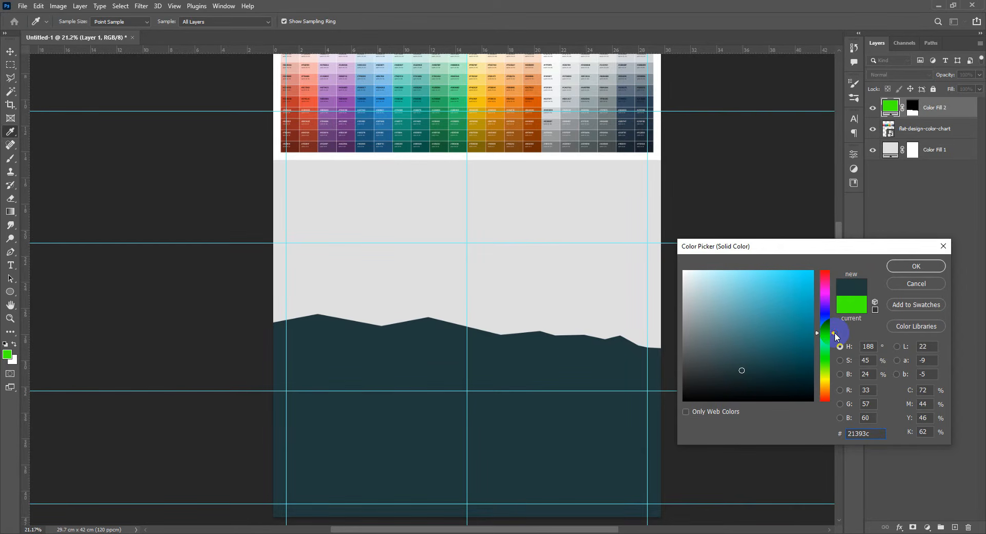
left_click(930, 270)
key("l")
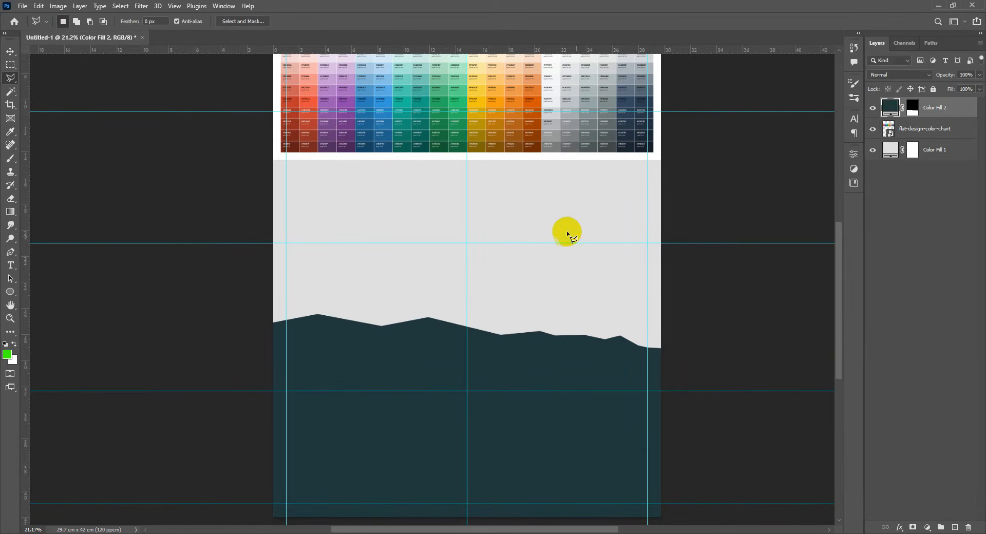
Step: Hide the flat-design-color-chart layer and the guides
key("v")
scroll(568, 229, "down", 2)
left_click(950, 129)
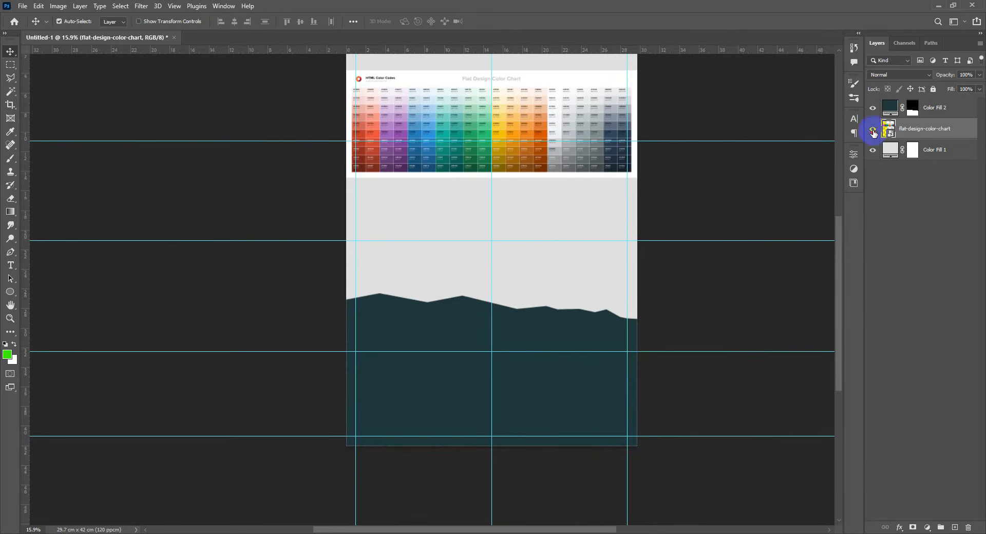
left_click(873, 131)
scroll(503, 284, "down", 2)
scroll(508, 286, "up", 2)
left_click_drag(509, 271, 505, 313)
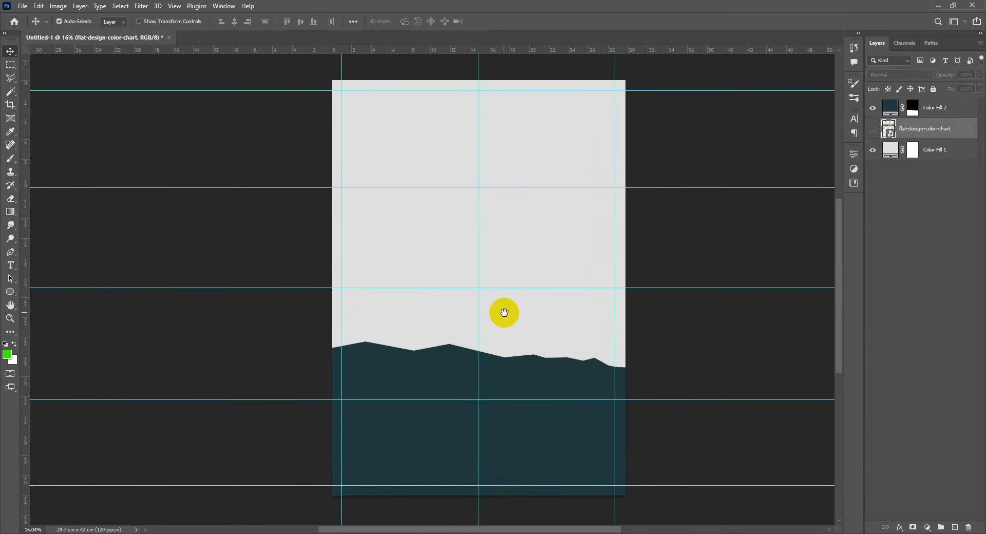
scroll(501, 317, "down", 1)
scroll(498, 318, "up", 1)
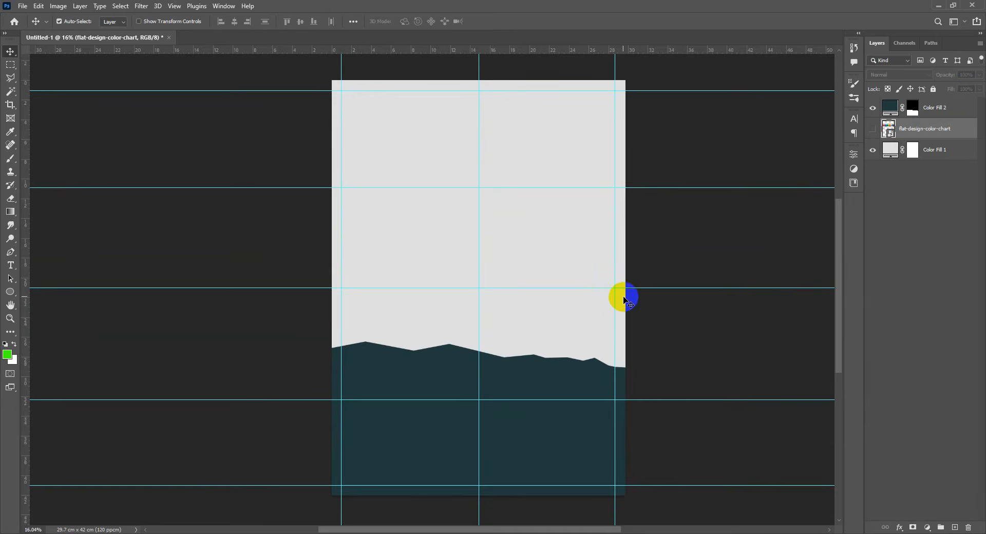
key("ctrl+semicolon")
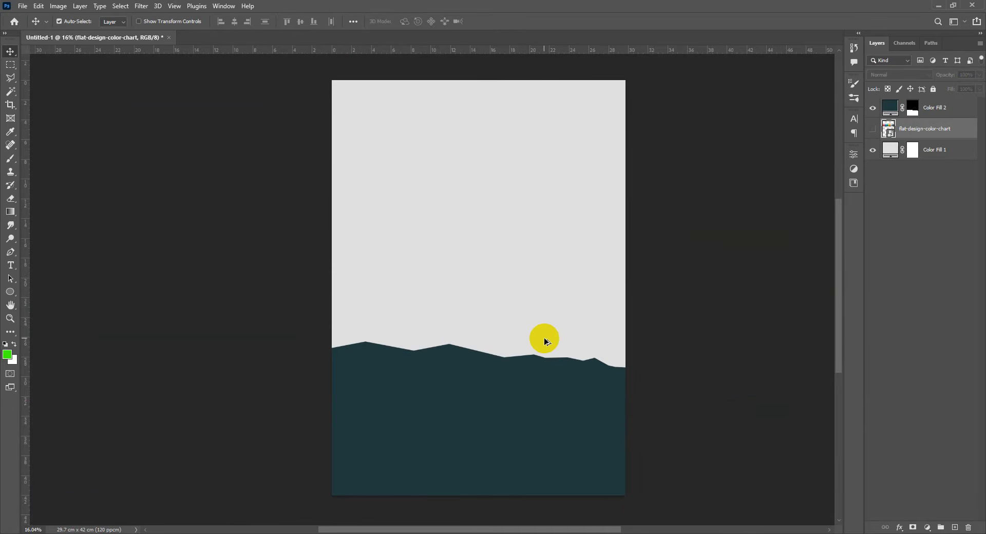
scroll(546, 340, "up", 1)
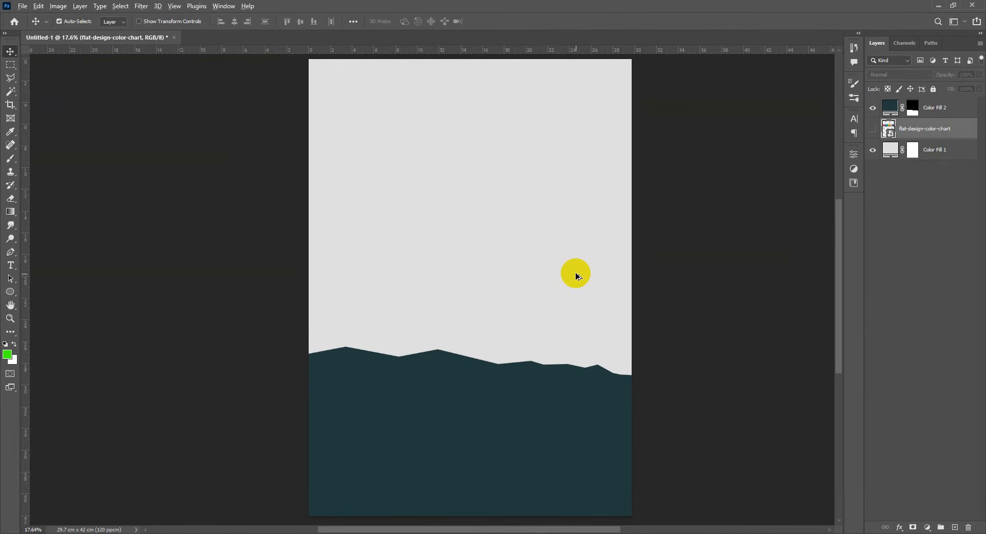
Step: Switch to the Layout folder in File Explorer and place scrapmetalwallpaper3587_1920x1080.jpg into the Untitled-1 document in Photoshop
left_click(939, 5)
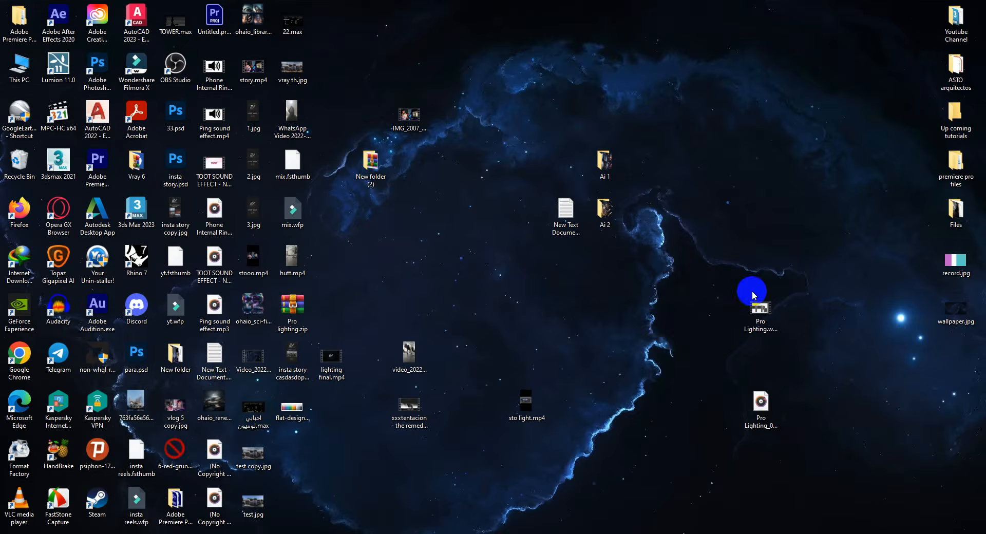
key("super+Tab")
left_click(456, 225)
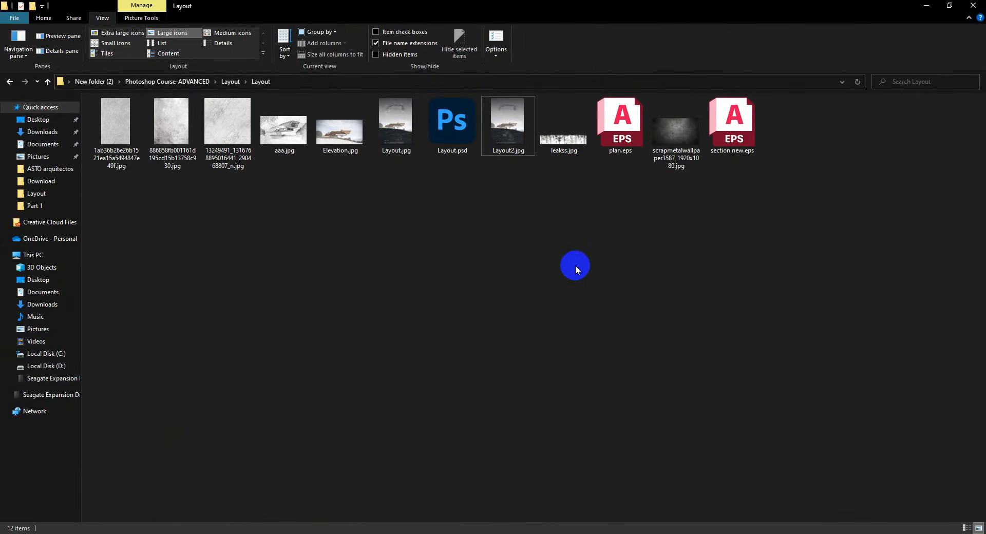
left_click(621, 125)
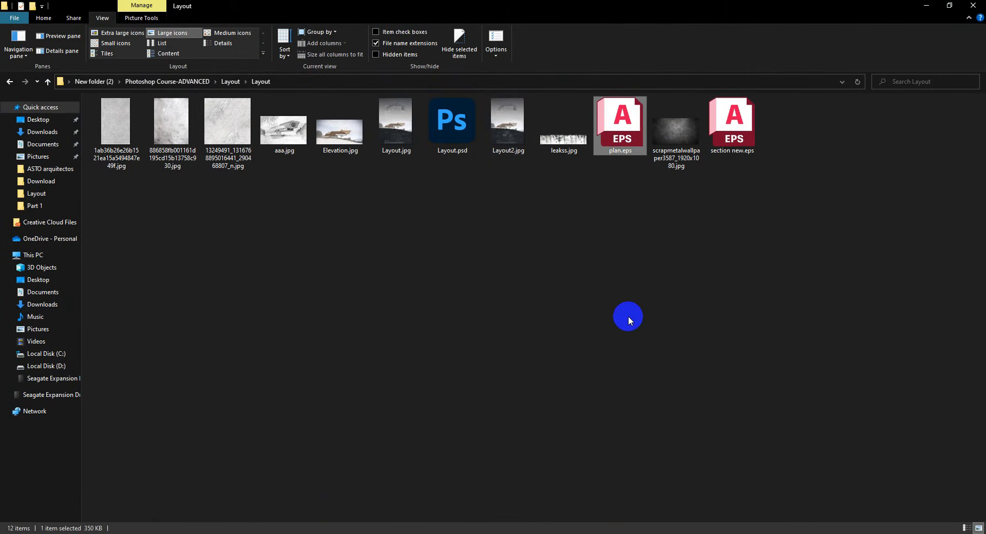
left_click(615, 288)
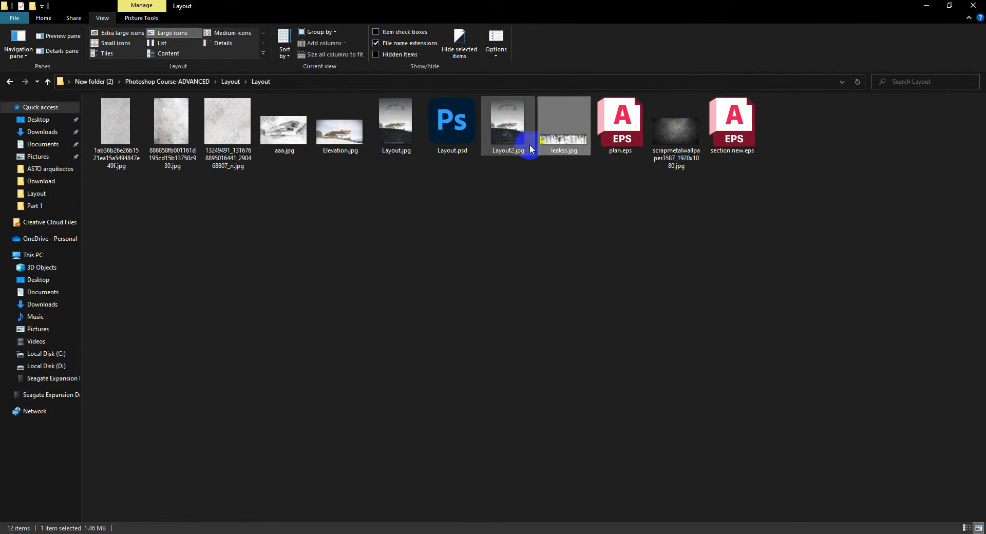
left_click(511, 137)
left_click(655, 147)
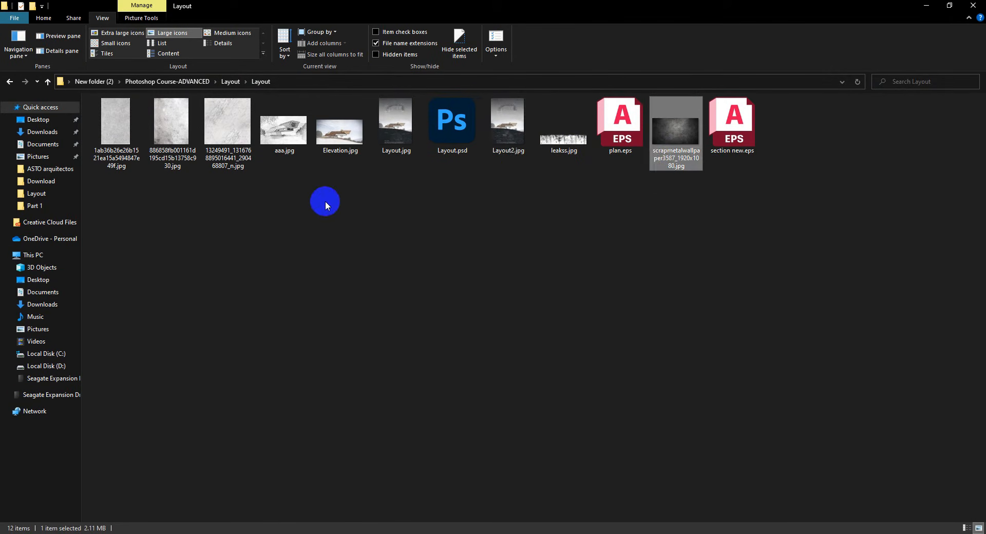
key("alt+Tab")
left_click_drag(676, 139, 498, 235)
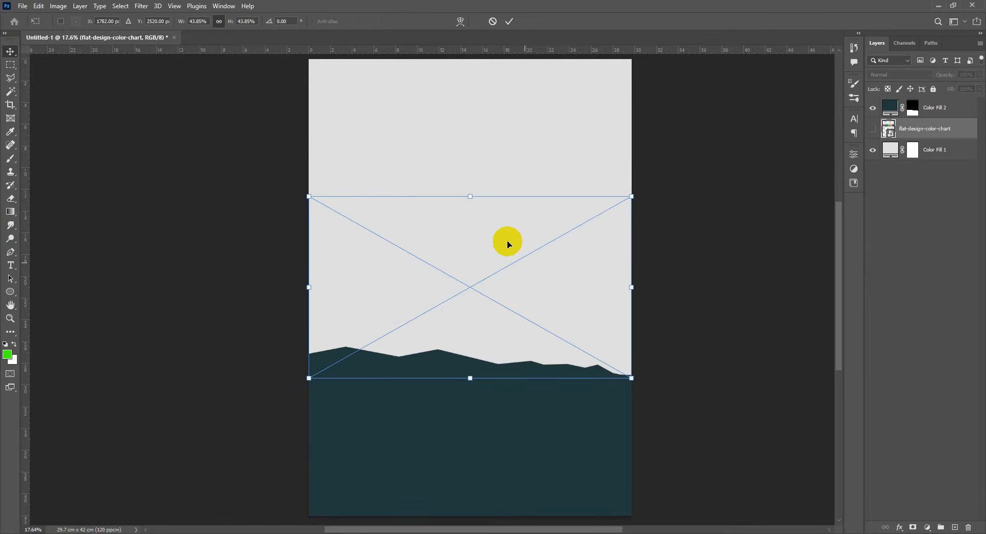
Step: Rotate the placed scrap metal texture 90° and scale it to 73.67% width and 79.46% height so it covers the whole page
left_click_drag(483, 165, 467, 242)
scroll(579, 294, "down", 2)
left_click_drag(506, 374, 654, 522)
left_click_drag(573, 371, 545, 323)
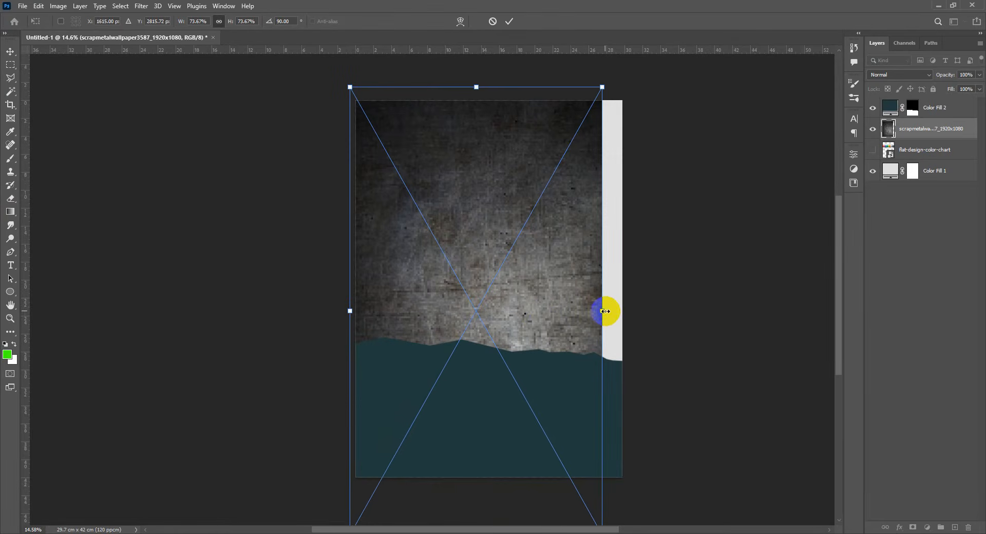
mouse_move(604, 311)
left_mouse_down()
mouse_move(535, 308)
mouse_move(618, 305)
left_mouse_up()
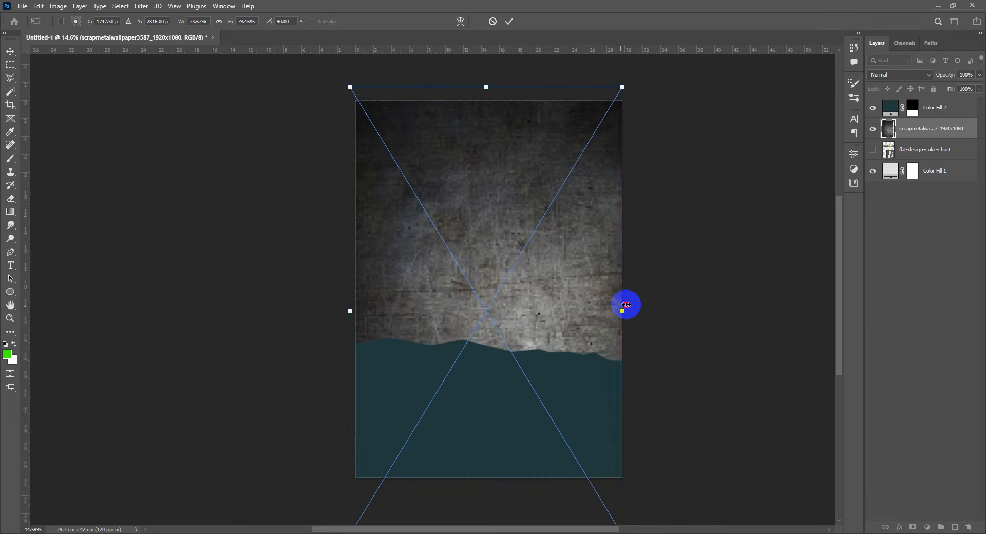
key("Return")
Step: Move the scrap metal texture layer above Color Fill 2 and set its blend mode to Color Dodge
left_click_drag(902, 129, 940, 107)
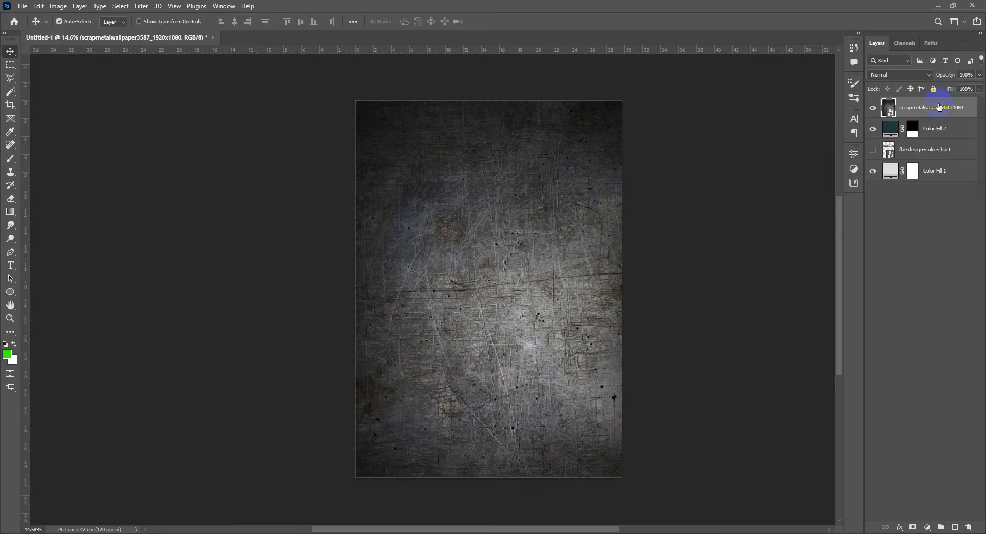
left_click(904, 74)
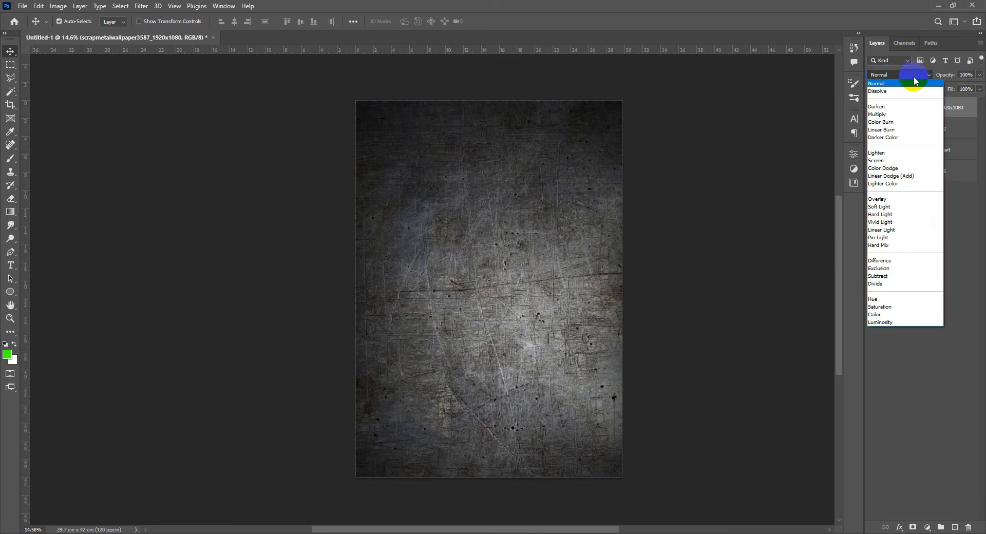
left_click(894, 108)
key("Down")
key("Down")
key("Down")
key("Down")
key("Down")
key("Down")
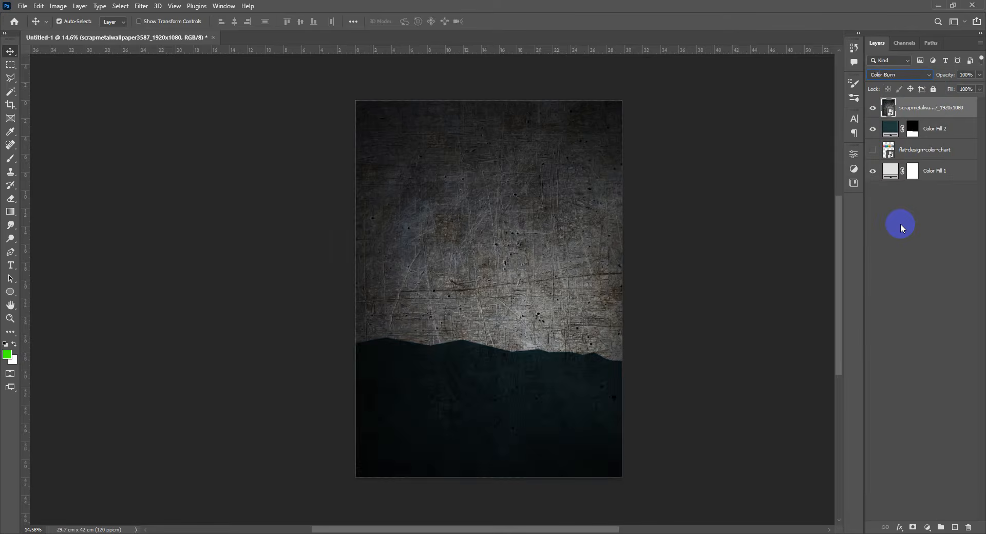
key("Down")
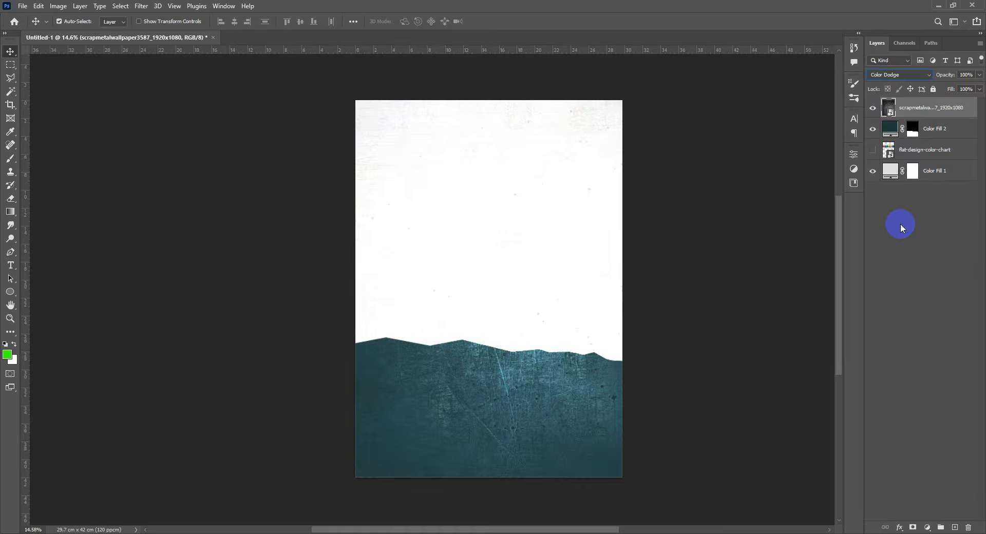
key("Up")
key("Down")
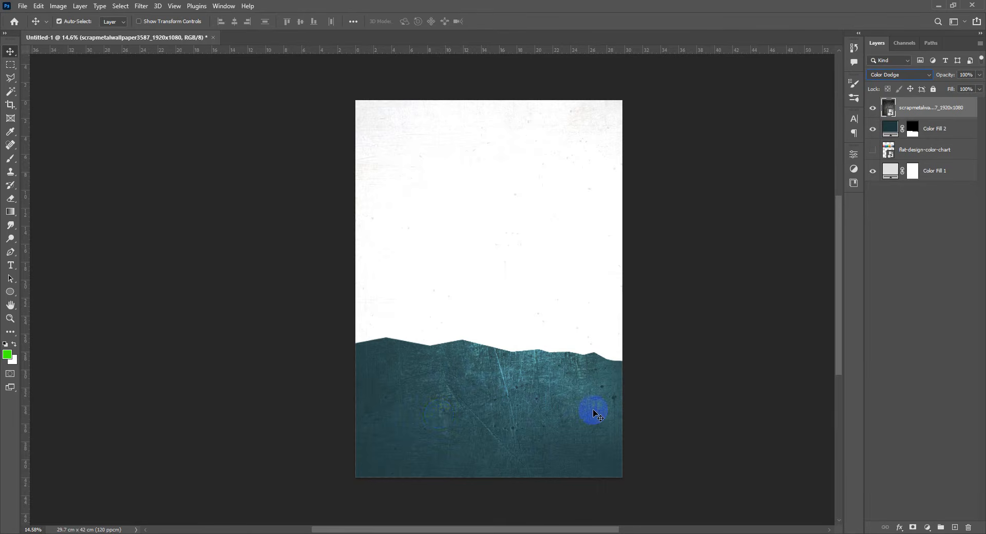
Step: Compare several blend modes for the scrap metal texture layer and set it to Soft Light
key("Down")
key("Down")
key("Down")
key("Down")
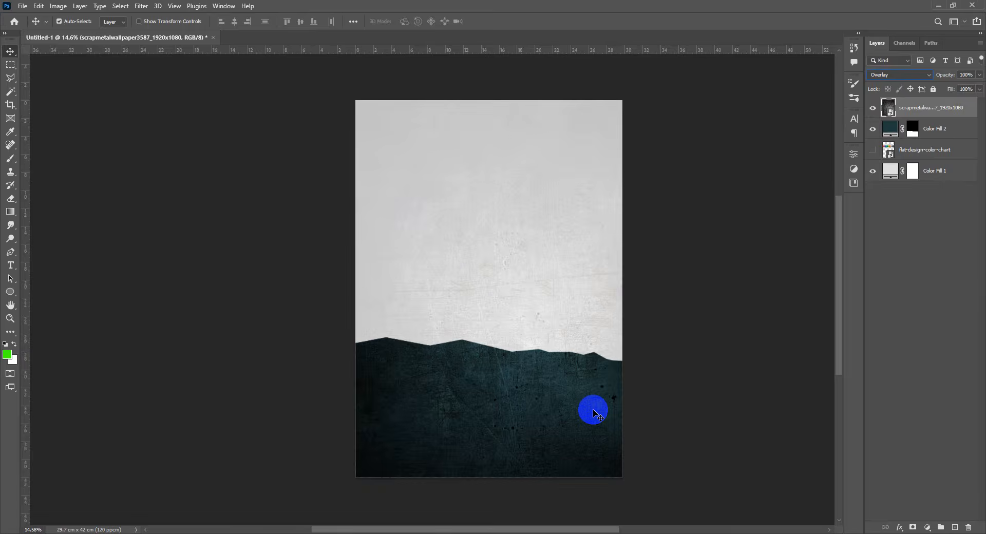
key("Up")
key("Down")
key("Up")
key("Up")
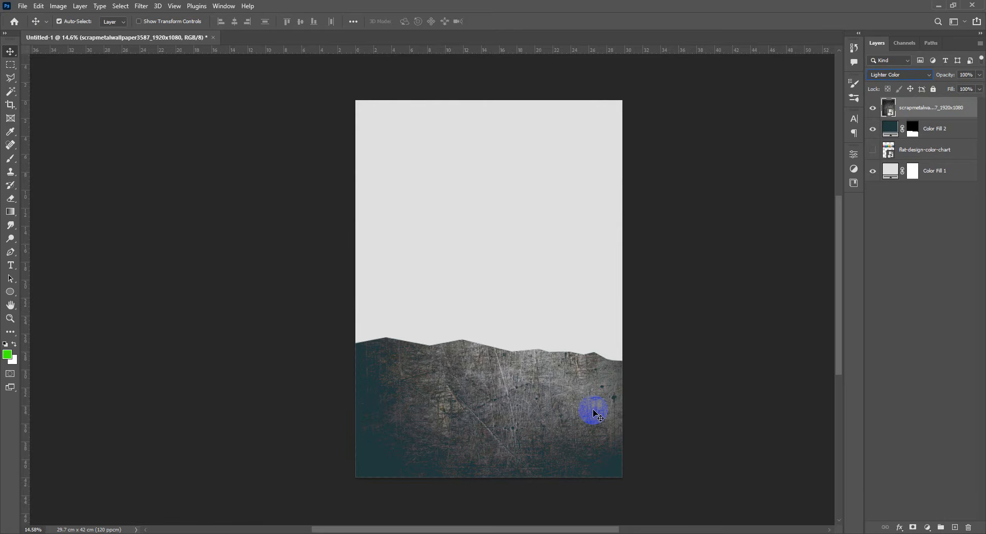
key("Down")
key("Down")
key("Down")
key("Down")
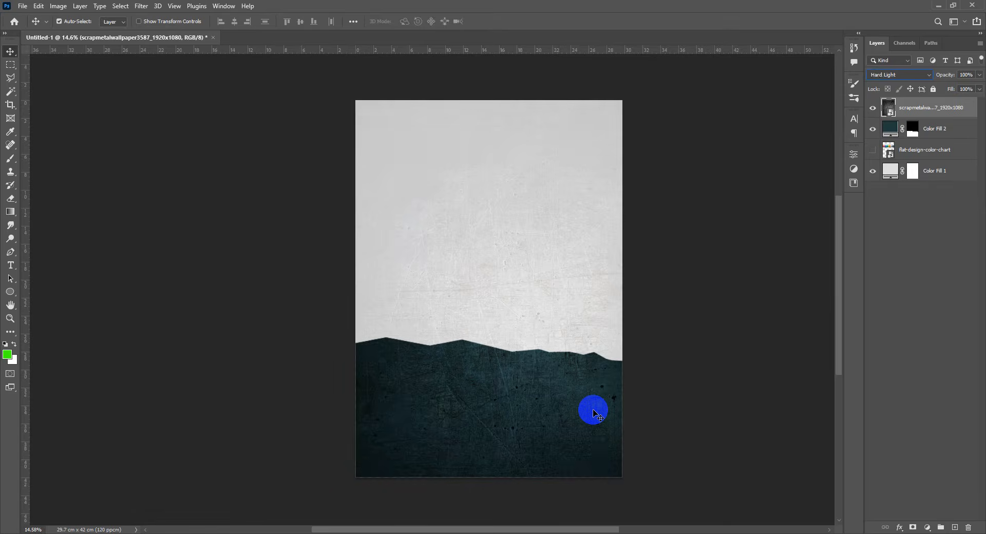
key("Up")
key("Up")
scroll(522, 366, "down", 4)
scroll(513, 369, "up", 5)
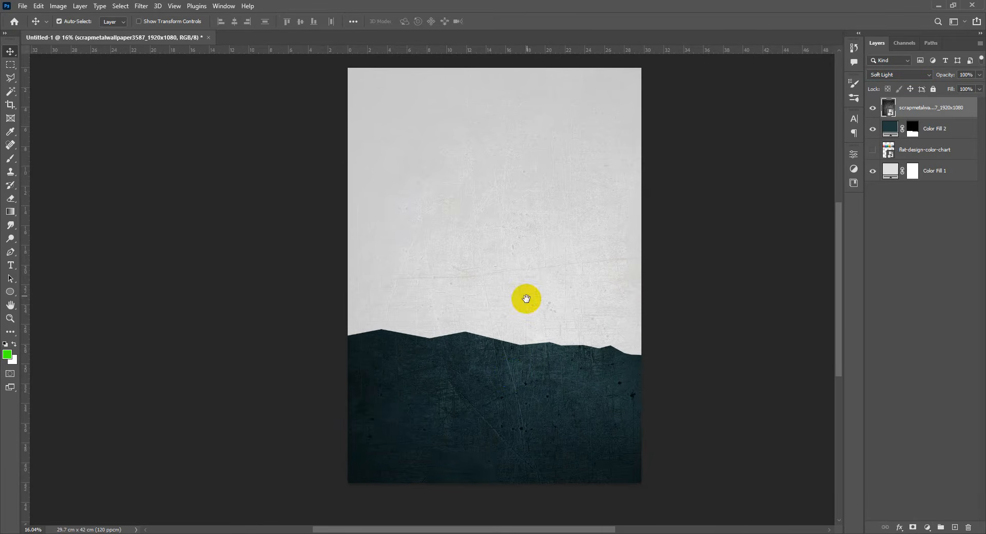
left_click_drag(527, 299, 522, 307)
Step: Set the scrap metal texture layer's opacity to 43%
left_click_drag(946, 75, 685, 74)
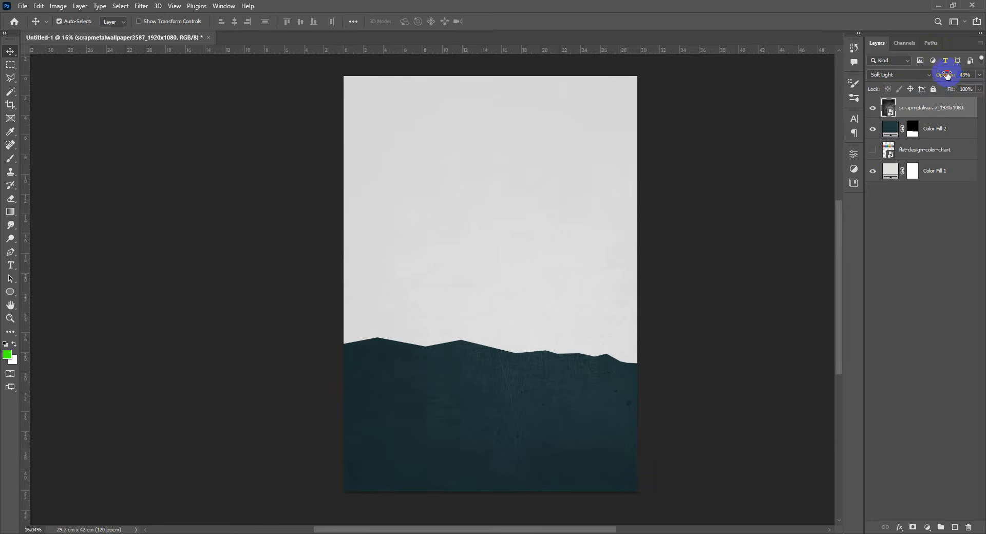
left_click_drag(947, 75, 947, 75)
left_click(505, 357)
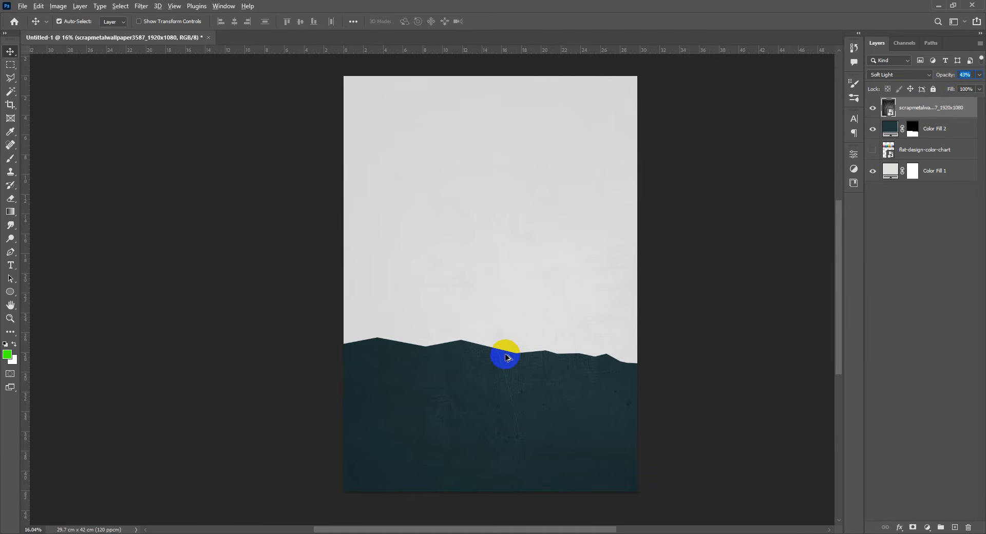
Step: Examine how the scrap metal texture blends with the dark ground and the light background near the terrain edge
scroll(506, 352, "up", 7)
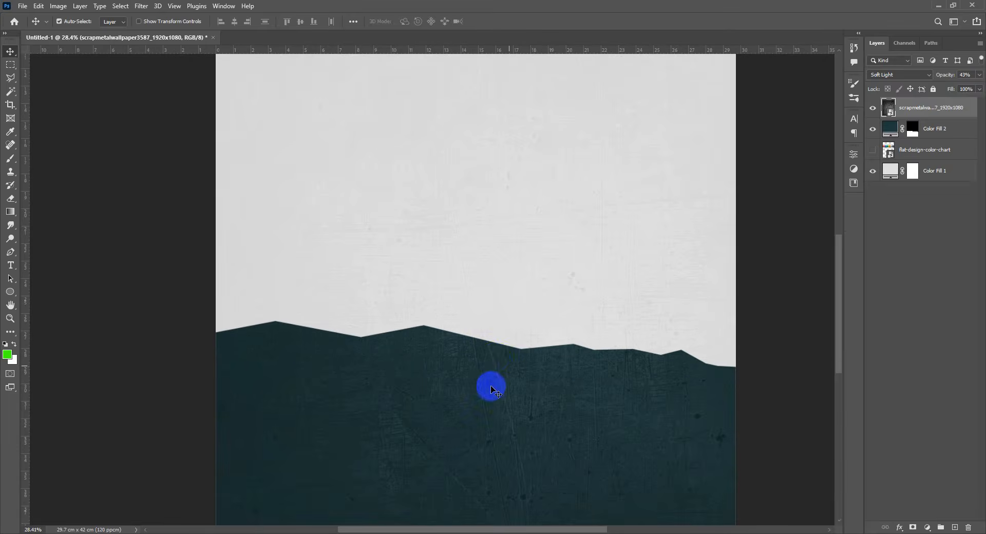
left_click_drag(492, 387, 508, 308)
scroll(500, 278, "down", 3)
scroll(501, 278, "up", 2)
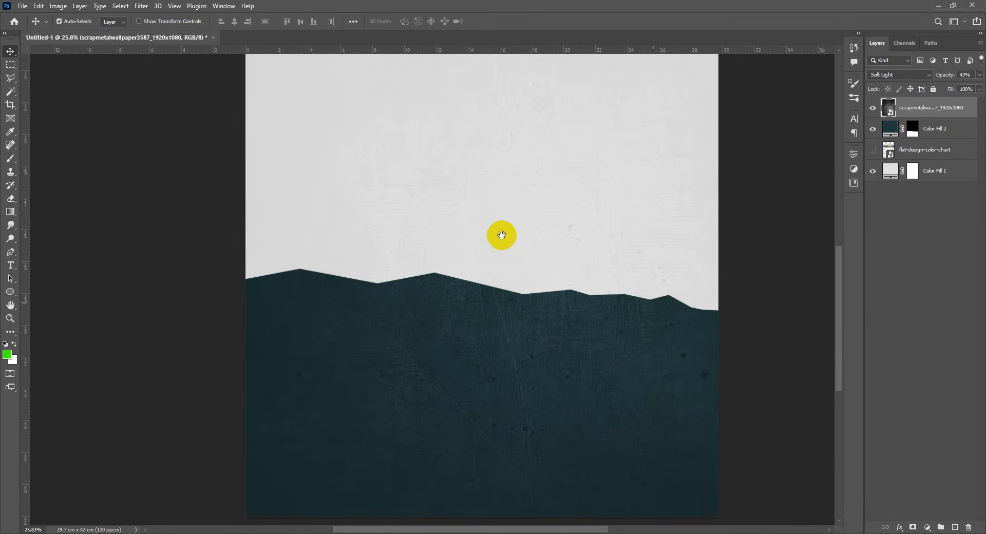
left_click_drag(502, 236, 514, 262)
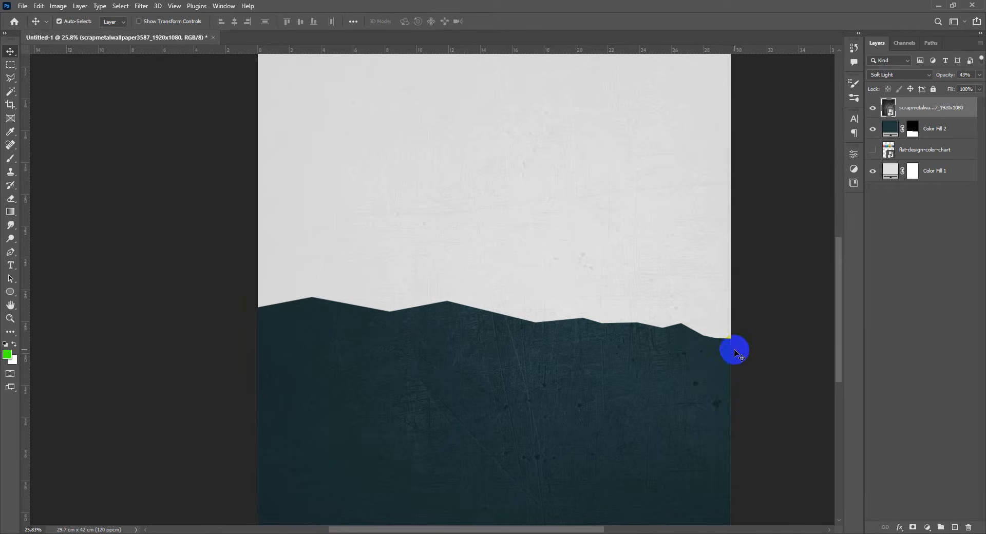
scroll(586, 368, "down", 2)
scroll(587, 368, "up", 2)
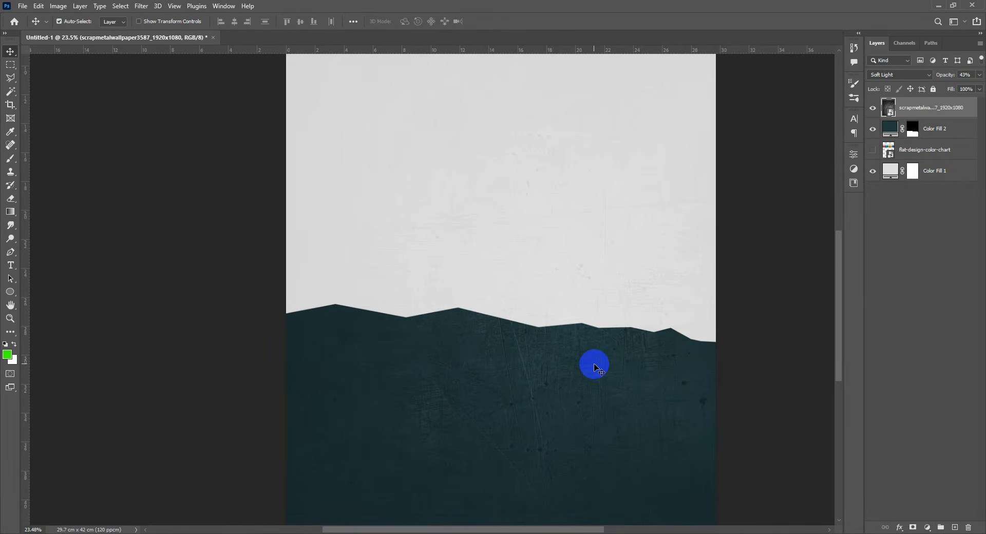
Step: Add a Drop Shadow effect to Color Fill 2 and reposition it to a 96° angle and 33 px distance
left_click(961, 130)
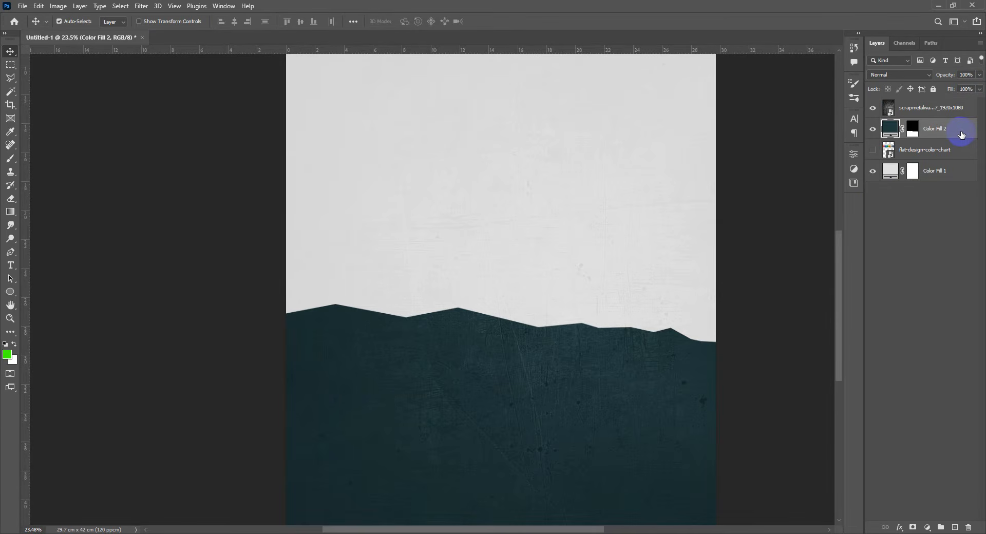
double_click(961, 135)
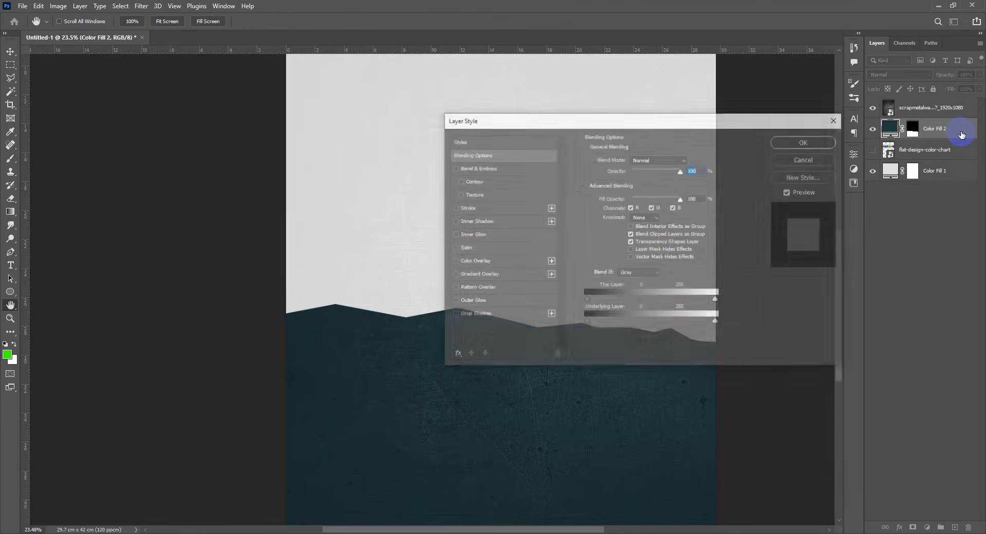
left_click_drag(611, 120, 775, 143)
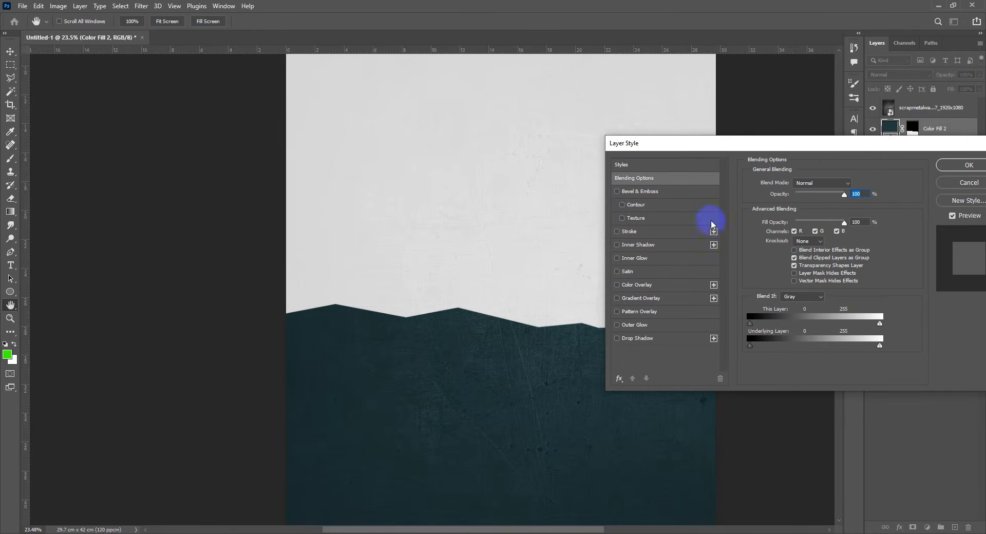
left_click(654, 342)
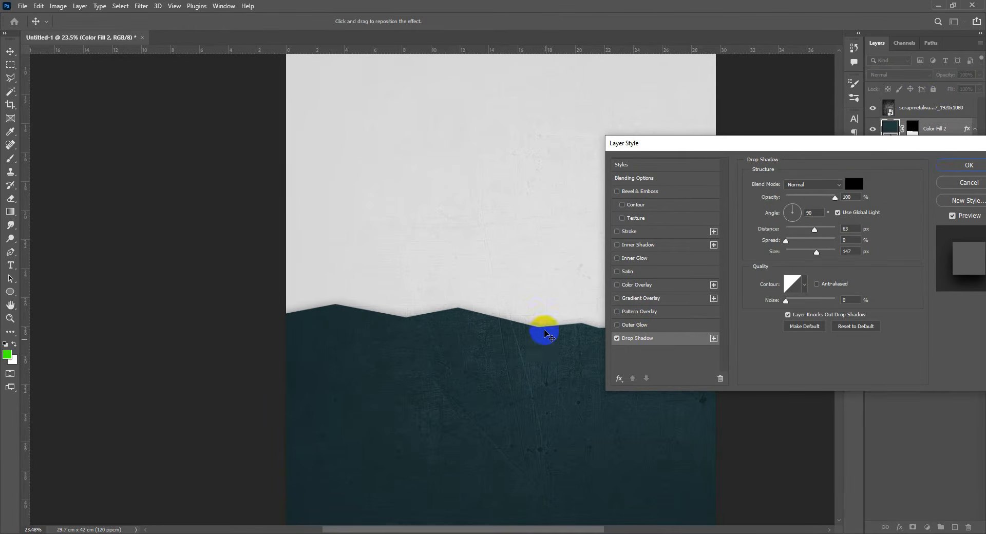
left_click(540, 344)
left_click_drag(540, 345, 540, 342)
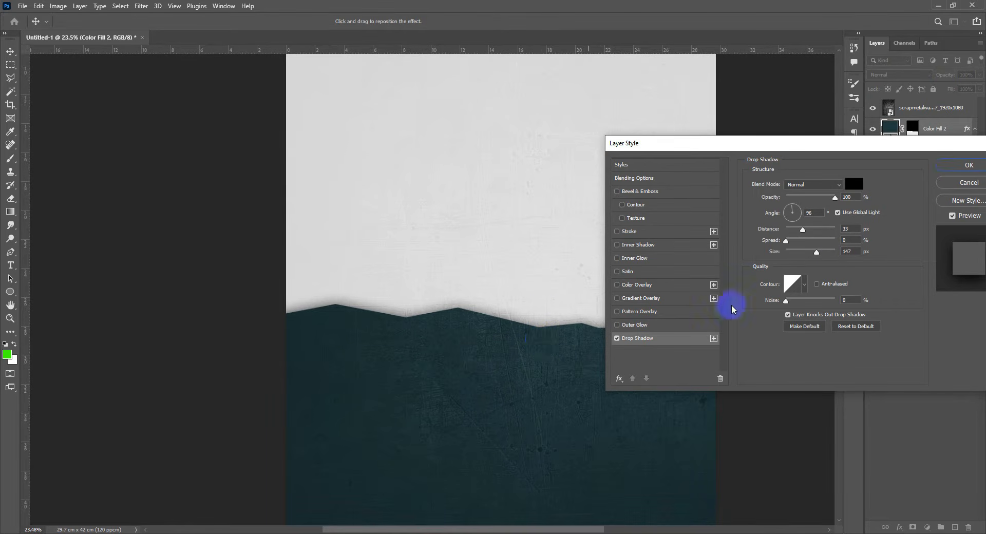
Step: Refine the terrain's drop shadow to 62 px size, 13 px distance, -157° angle and 69% opacity, and apply it
left_click(804, 252)
left_click_drag(805, 257, 800, 256)
left_click_drag(591, 334, 565, 348)
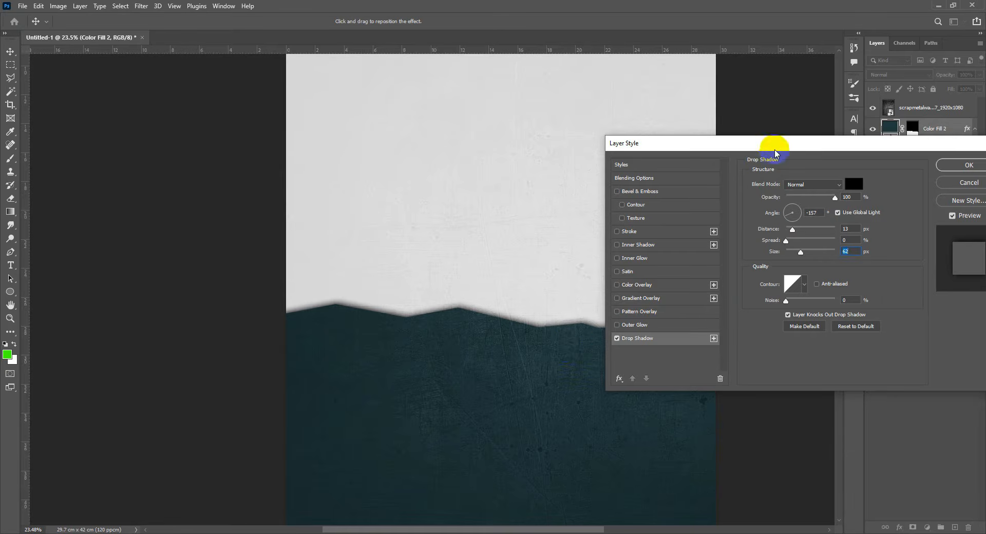
left_click_drag(776, 153, 554, 150)
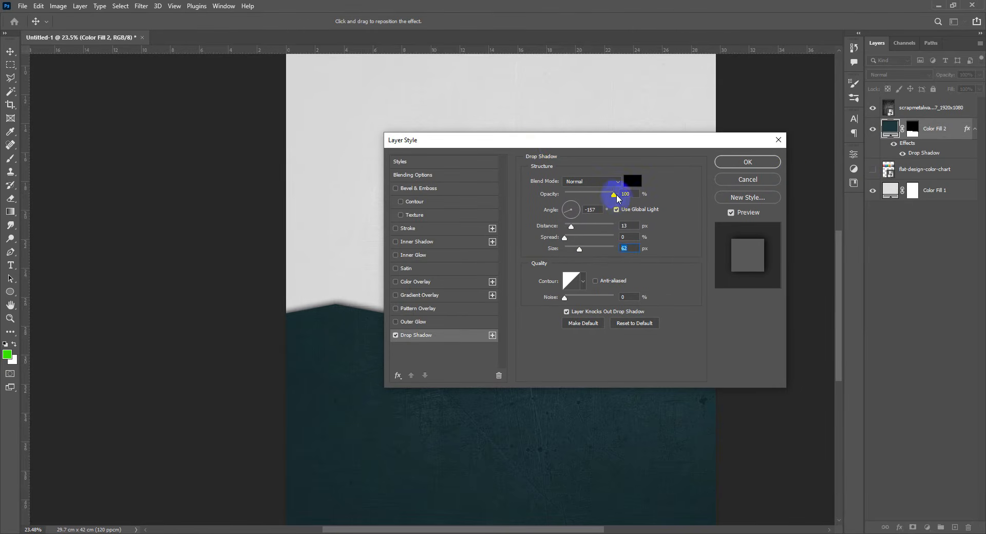
left_click_drag(617, 199, 603, 197)
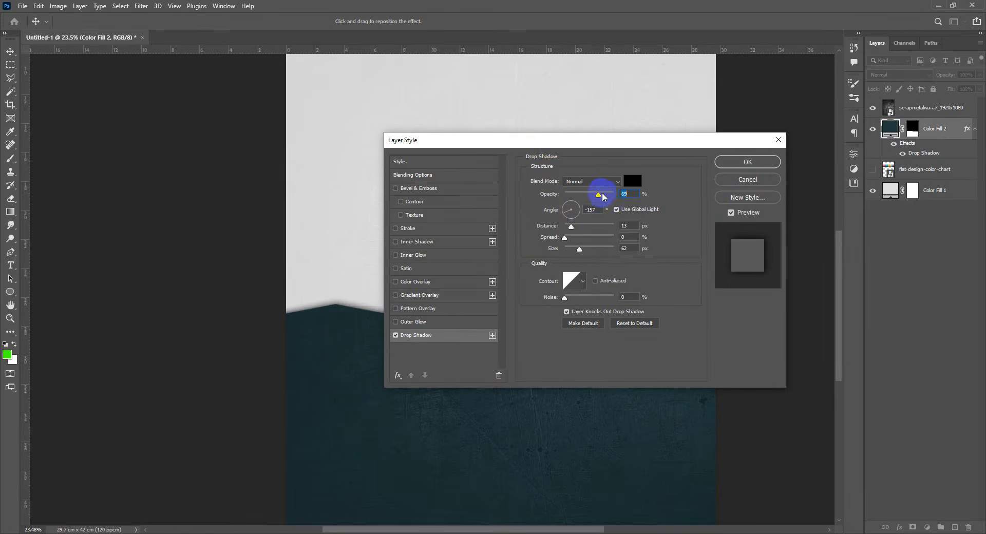
left_click(748, 162)
Step: Examine the drop shadow along the terrain edge at several magnifications against the whole page
scroll(511, 322, "down", 3)
scroll(514, 313, "up", 1)
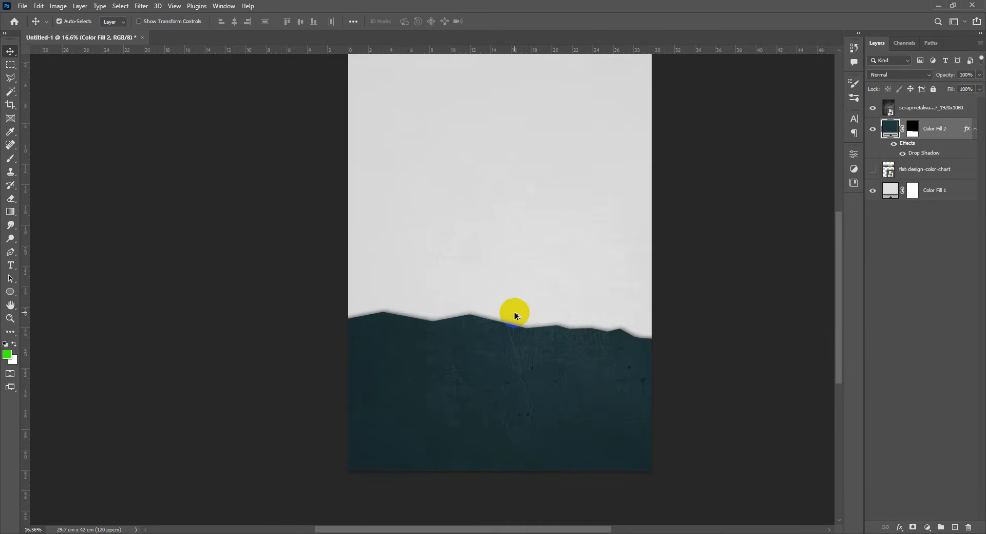
scroll(514, 312, "up", 1)
left_click_drag(532, 299, 531, 311)
scroll(530, 310, "down", 1)
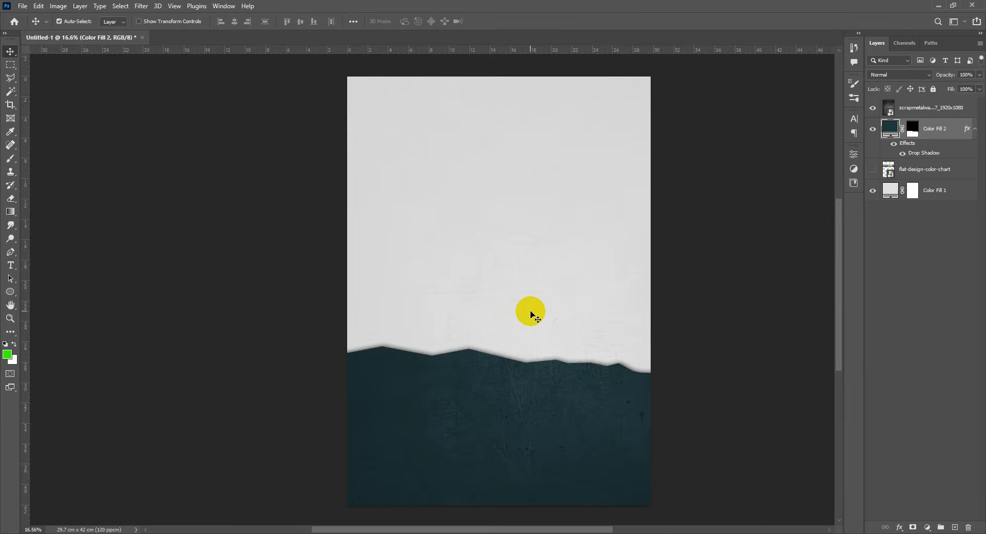
scroll(531, 310, "down", 1)
scroll(529, 311, "up", 2)
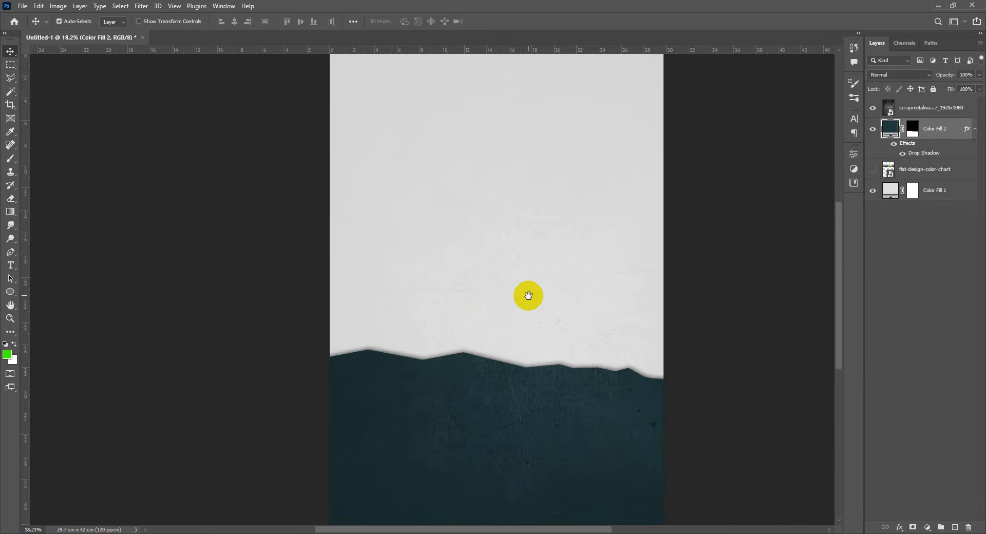
scroll(530, 296, "down", 1)
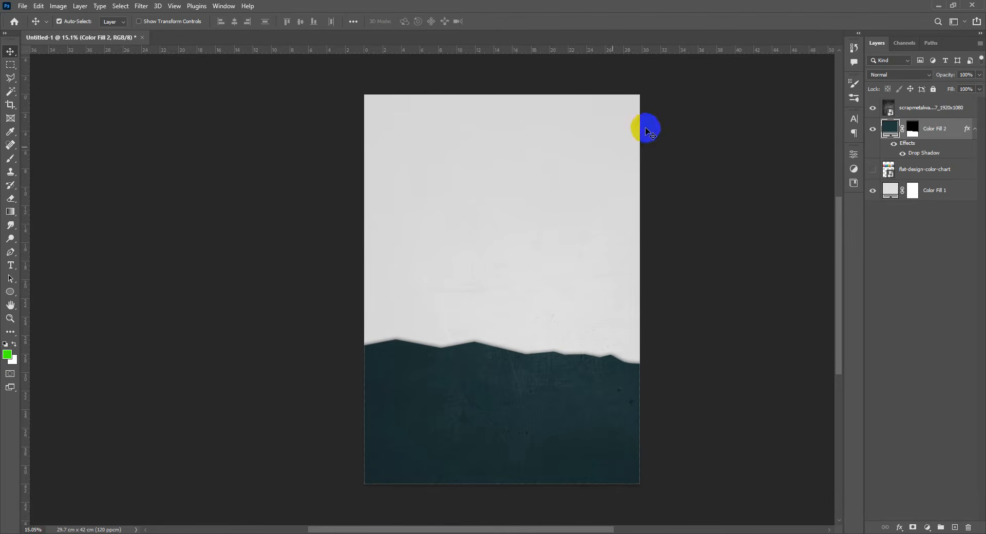
scroll(566, 257, "up", 1)
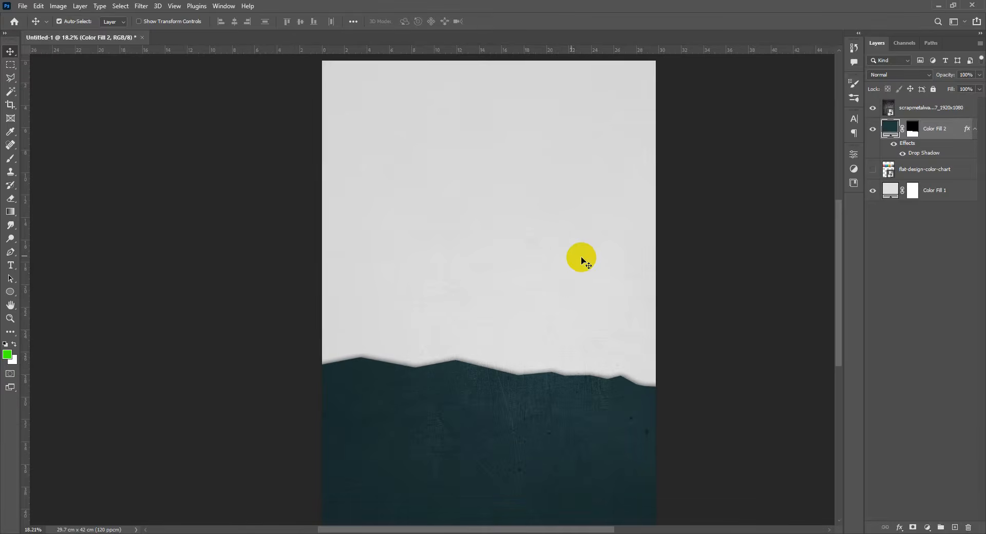
scroll(857, 404, "down", 1)
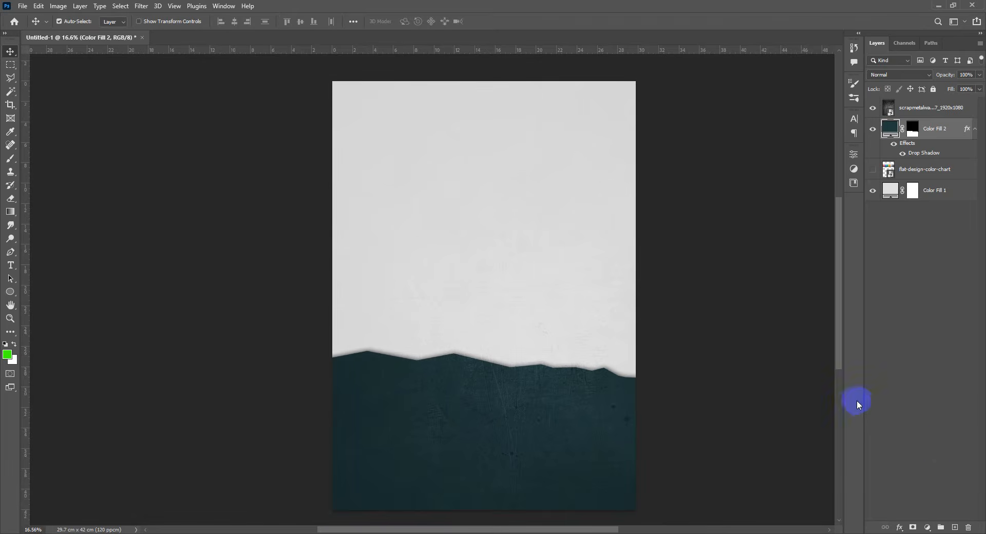
Step: Add an empty layer above the scrap metal texture and set the Brush foreground color to black (000000)
left_click(956, 527)
left_click_drag(937, 135, 939, 106)
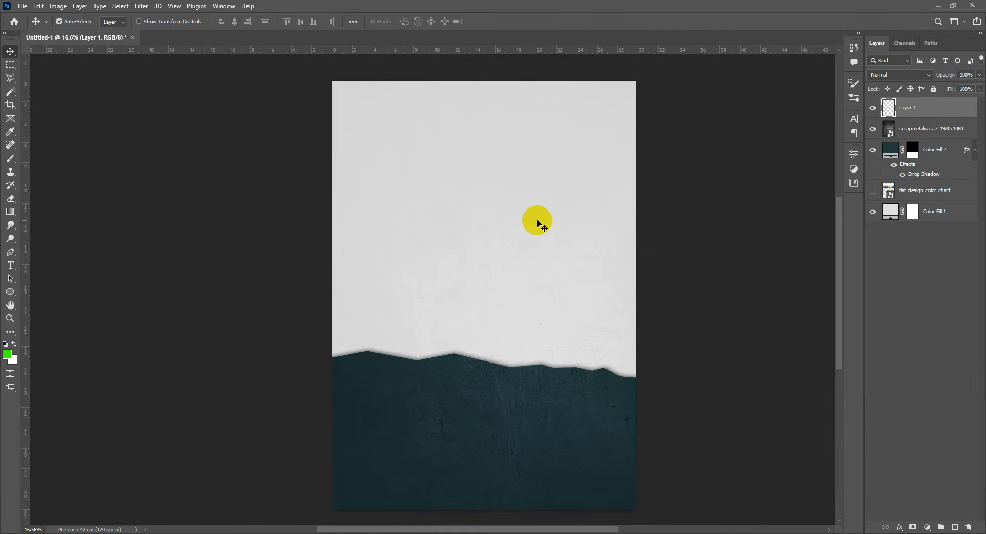
key("b")
mouse_move(526, 191)
left_mouse_down()
mouse_move(506, 189)
mouse_move(82, 334)
left_mouse_up()
left_click(7, 354)
left_click_drag(769, 338, 593, 426)
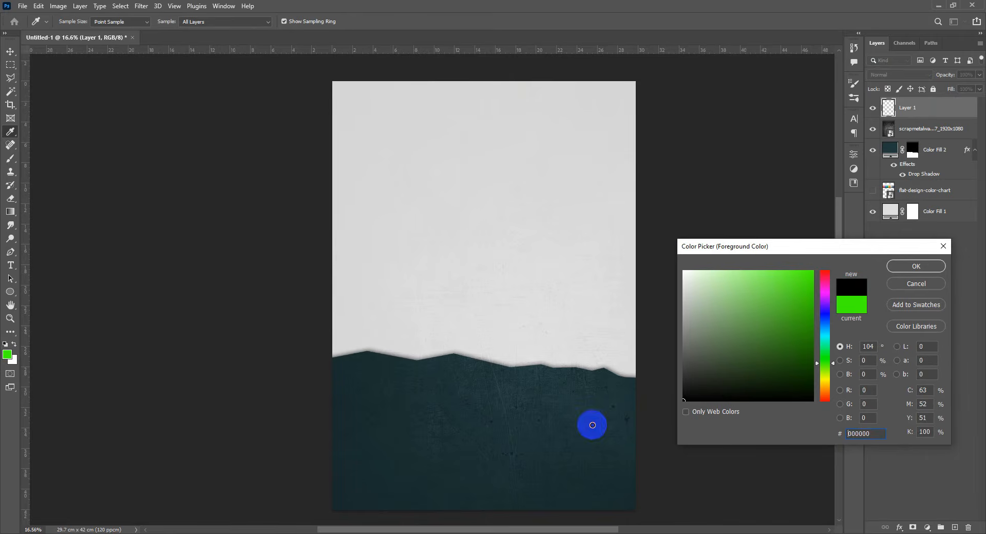
left_click(907, 268)
Step: Try a single dab with a soft 1189 px black brush on the upper part of the page and undo it
scroll(479, 126, "down", 1)
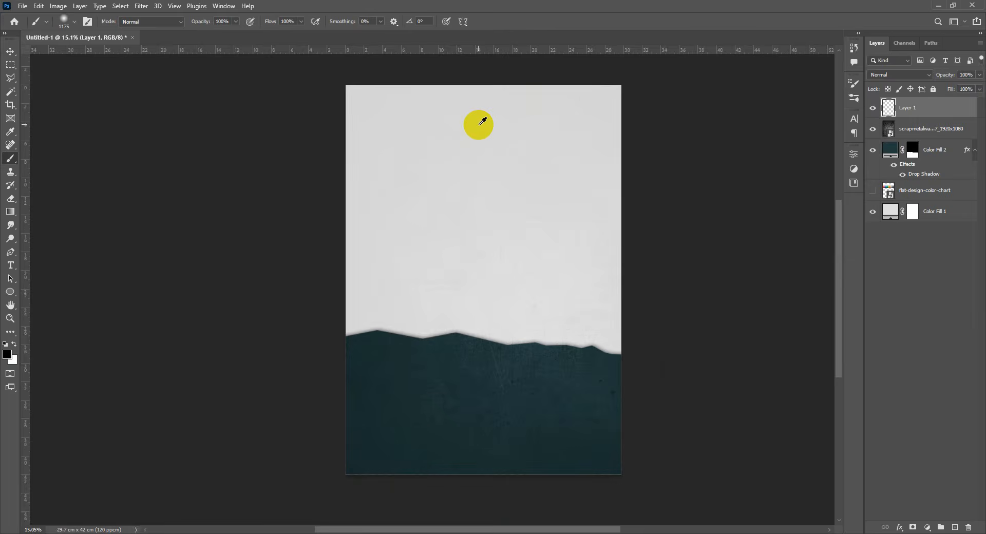
right_click(503, 150, "alt")
right_click(513, 183)
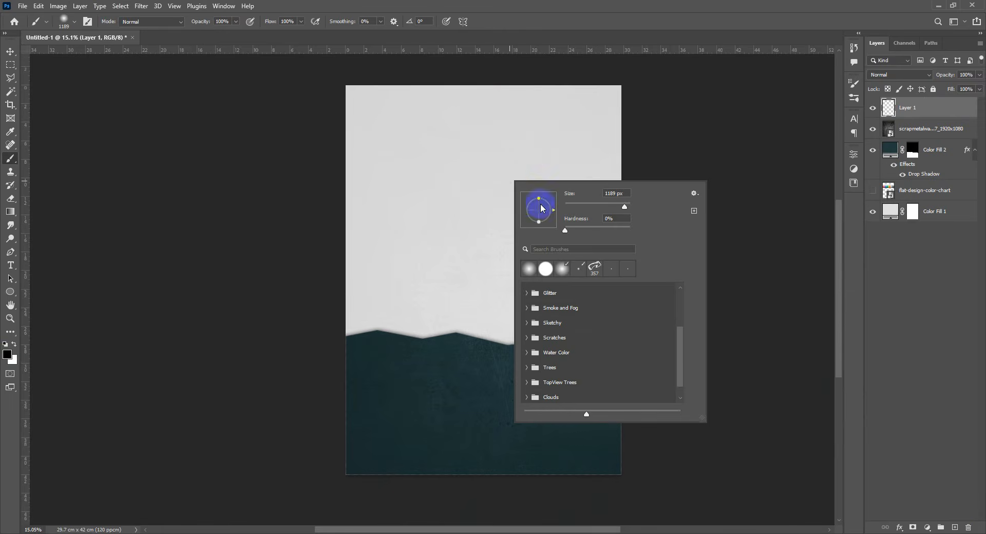
left_click(399, 178)
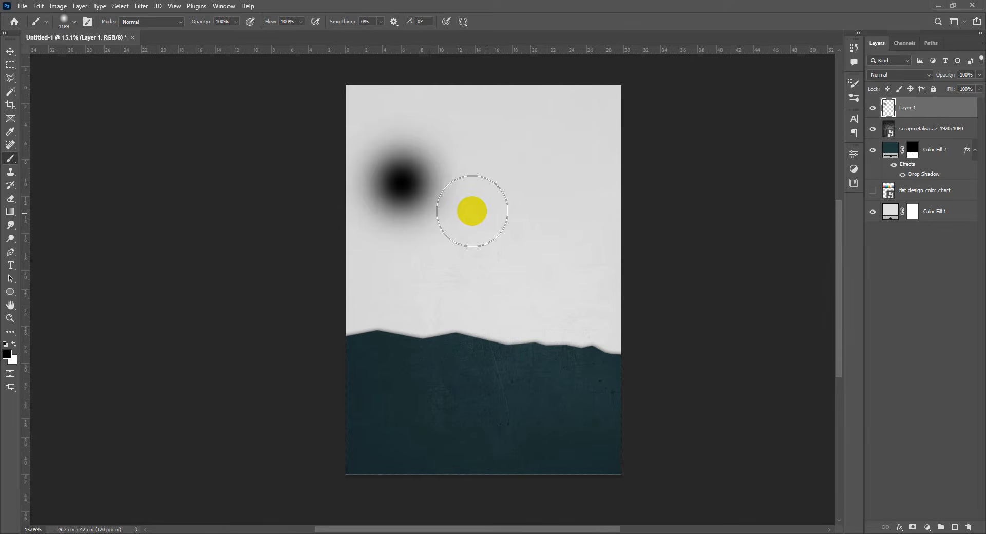
key("ctrl+z")
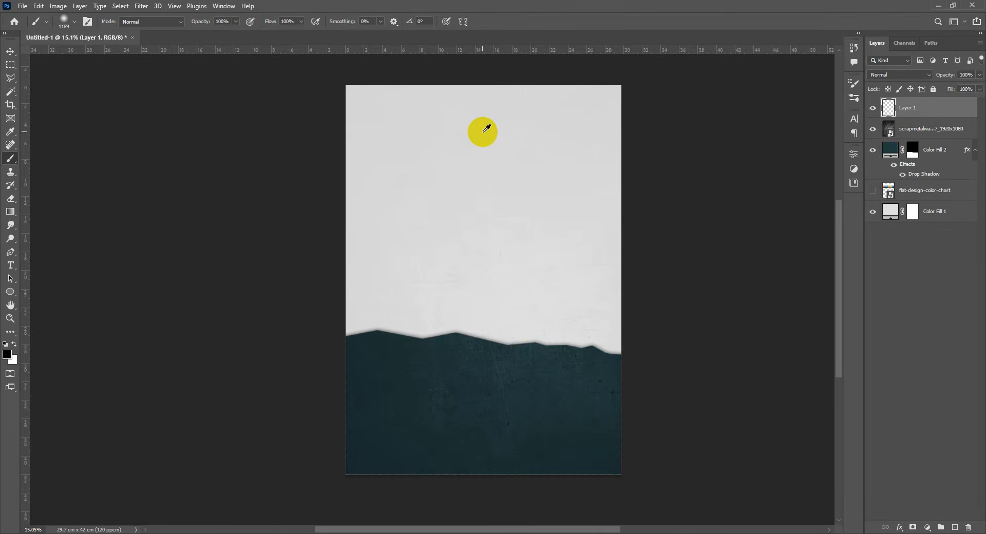
Step: Paint a soft black band across the page's top edge on Layer 1 and set the layer's opacity to 34%
scroll(480, 130, "down", 2)
left_click_drag(500, 174, 504, 173)
mouse_move(610, 143)
left_mouse_down()
mouse_move(301, 125)
mouse_move(418, 179)
left_mouse_up()
key("v")
scroll(464, 195, "down", 2)
scroll(465, 195, "up", 5)
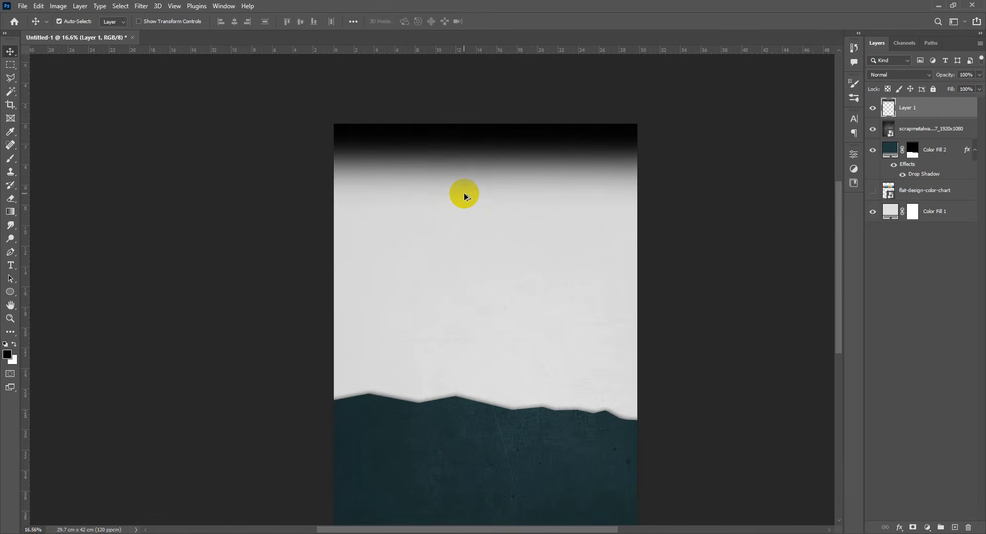
mouse_move(951, 82)
left_mouse_down()
mouse_move(469, 90)
mouse_move(949, 77)
left_mouse_up()
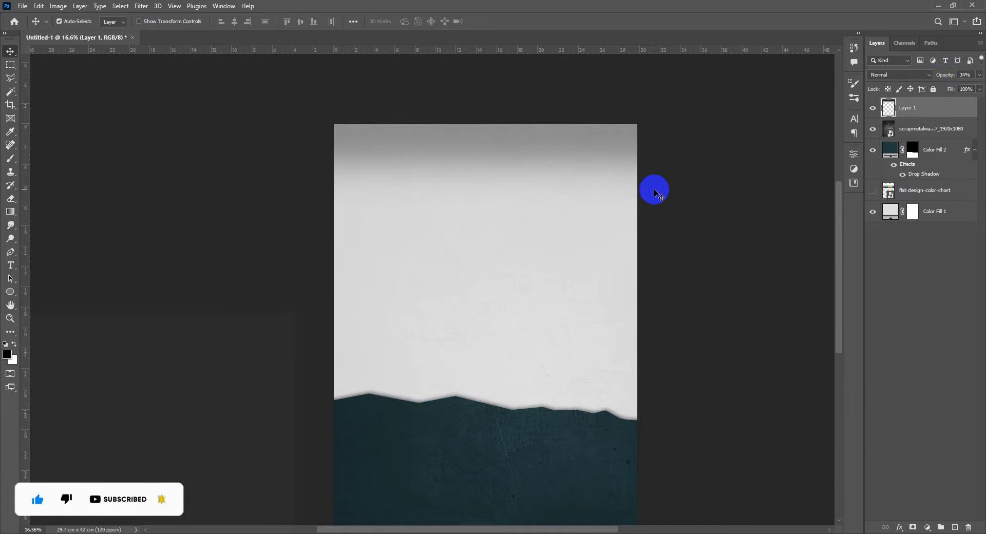
Step: Soften the middle and lower part of the dark top band with a 2509 px Eraser at 30% opacity
key("e")
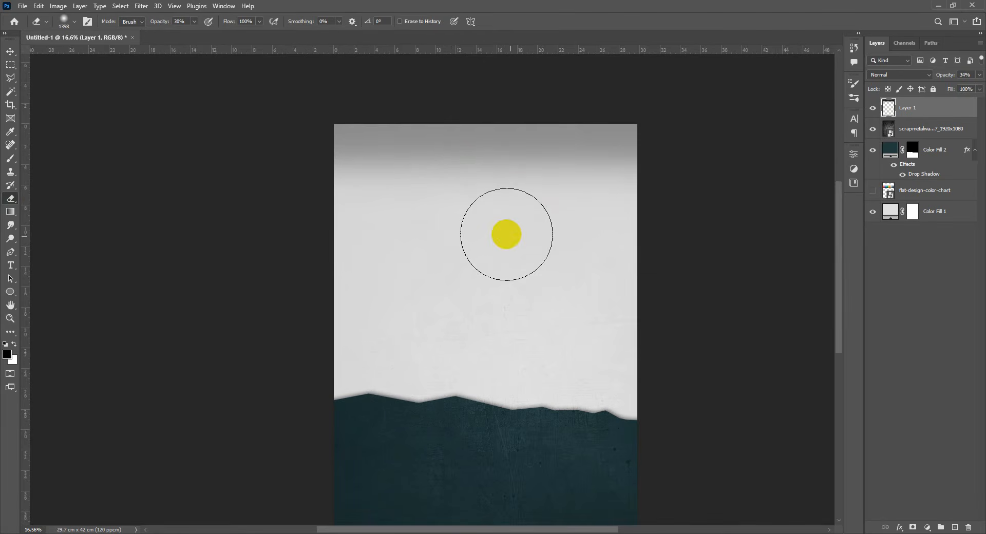
left_click_drag(507, 234, 535, 229)
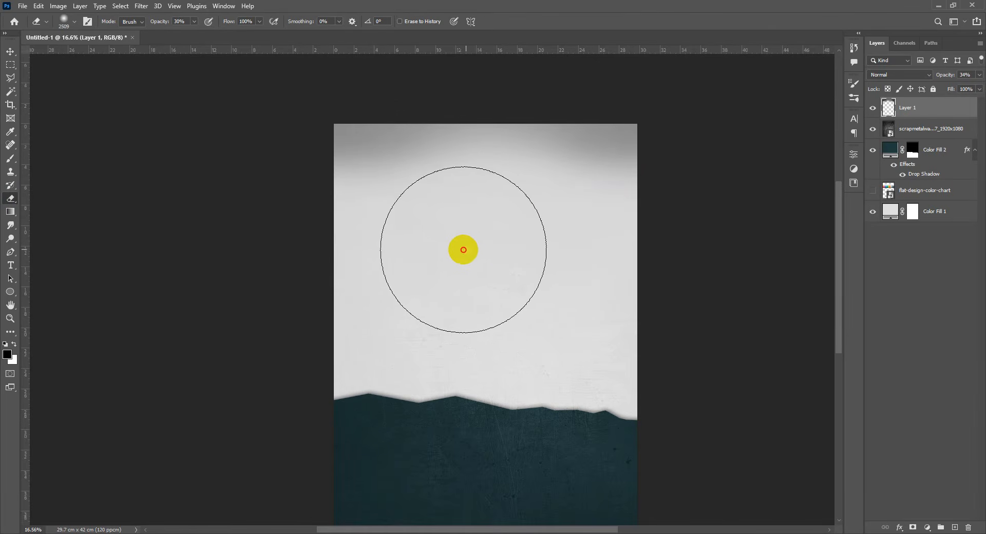
mouse_move(464, 250)
left_mouse_down()
mouse_move(352, 227)
mouse_move(567, 234)
mouse_move(656, 213)
left_mouse_up()
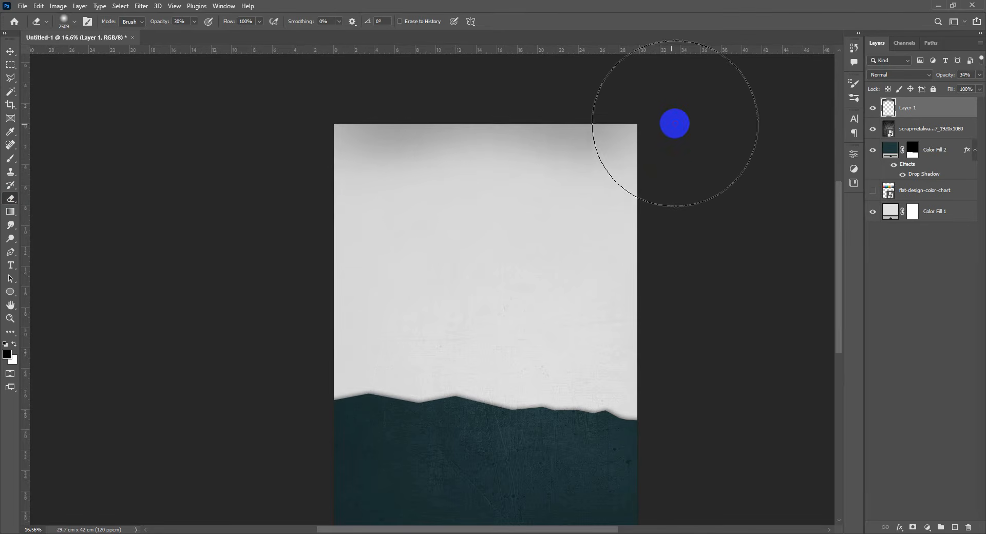
Step: Stretch Layer 1's dark top shading downward to about 144% of its height, keeping its upper edge at the page top
key("ctrl+t")
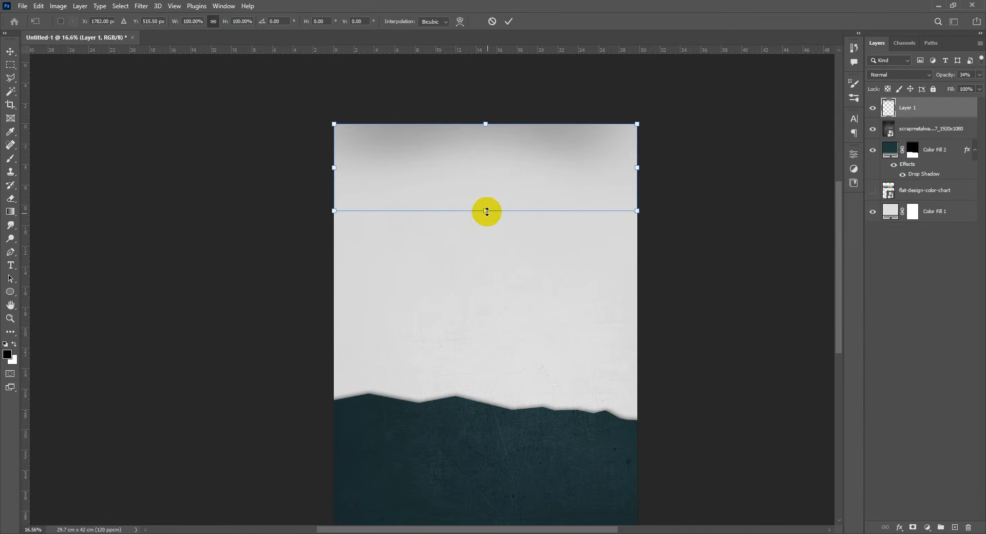
left_click_drag(487, 211, 487, 250)
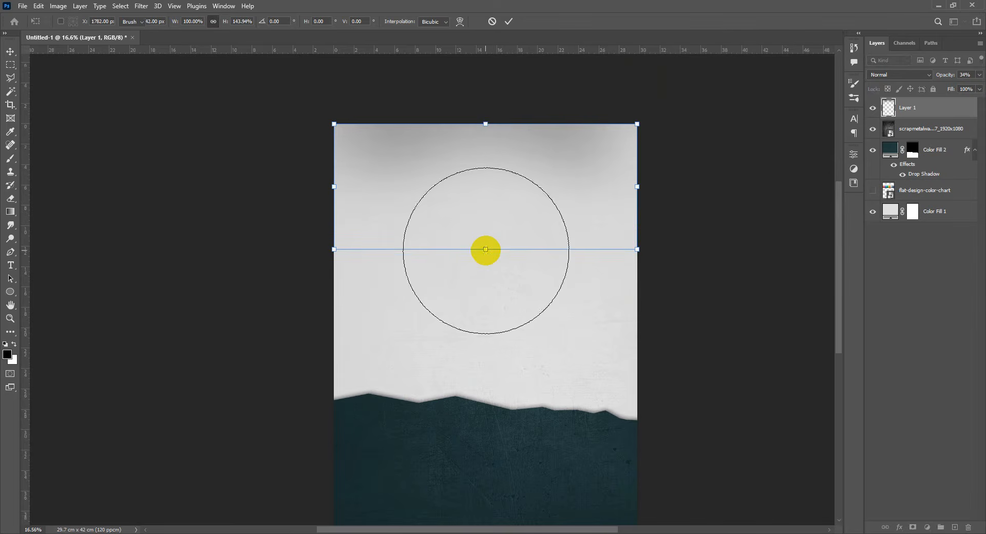
key("Return")
key("v")
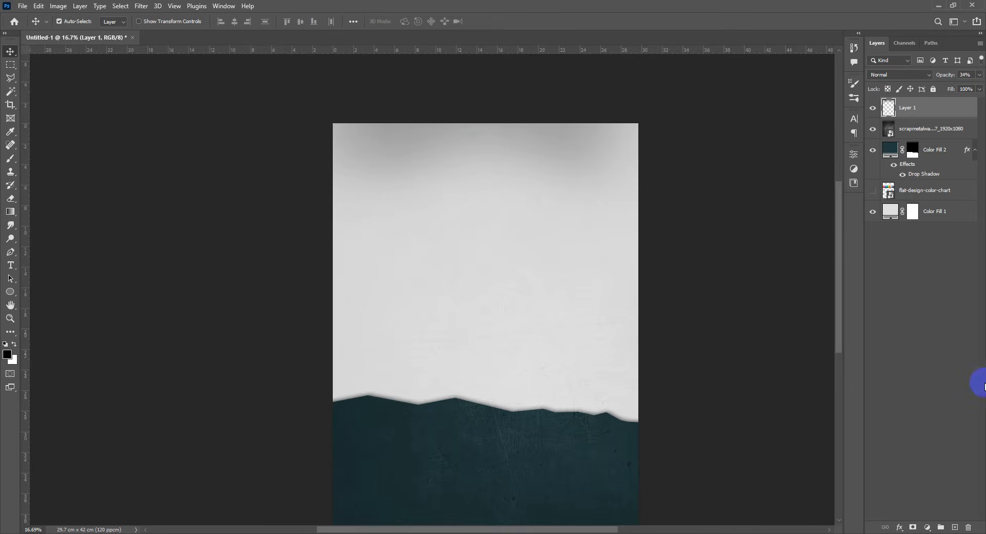
Step: Add an empty layer above Layer 1 and paint a very large soft black dab centered on the page's top edge
left_click(950, 528)
scroll(480, 154, "down", 1)
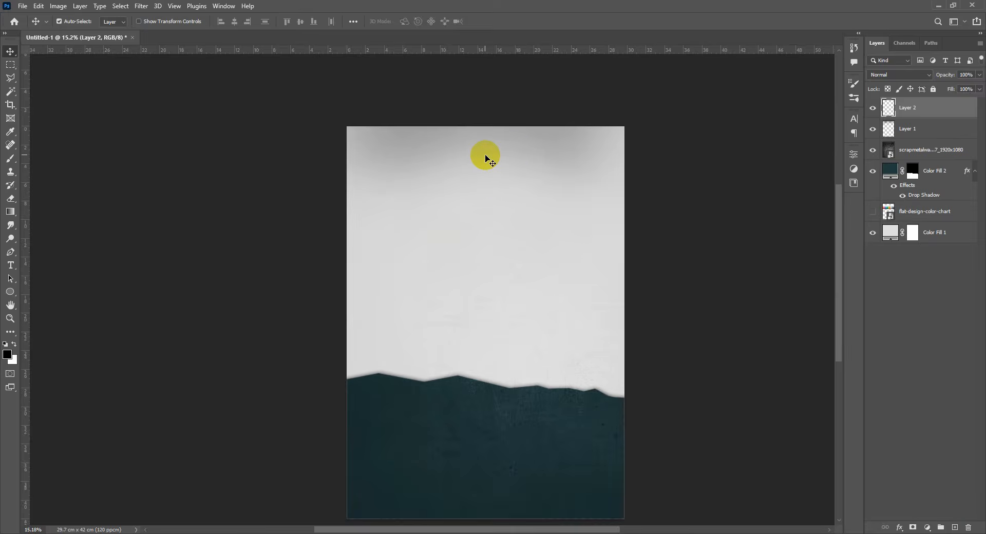
key("b")
scroll(493, 154, "up", 2)
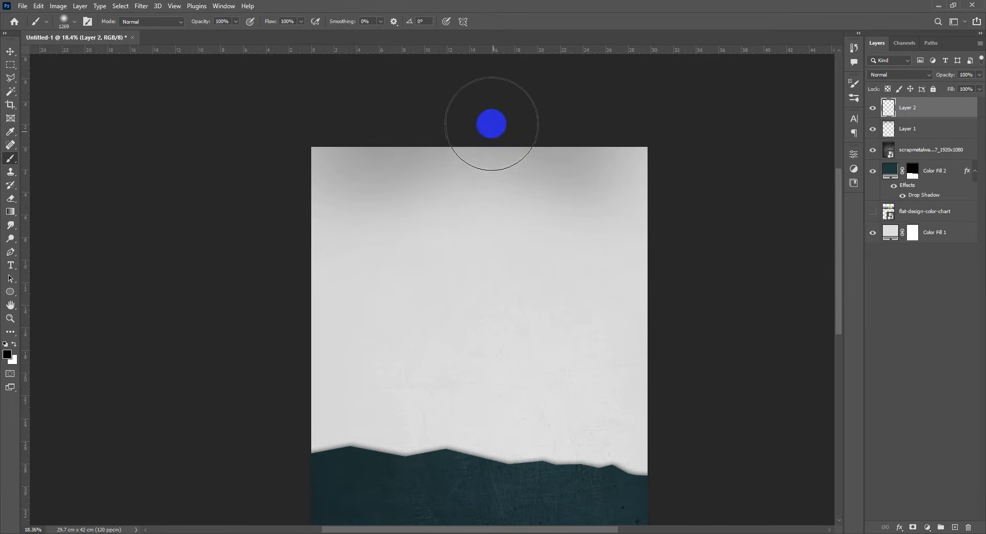
mouse_move(493, 165)
left_mouse_down()
mouse_move(575, 156)
mouse_move(562, 134)
left_mouse_up()
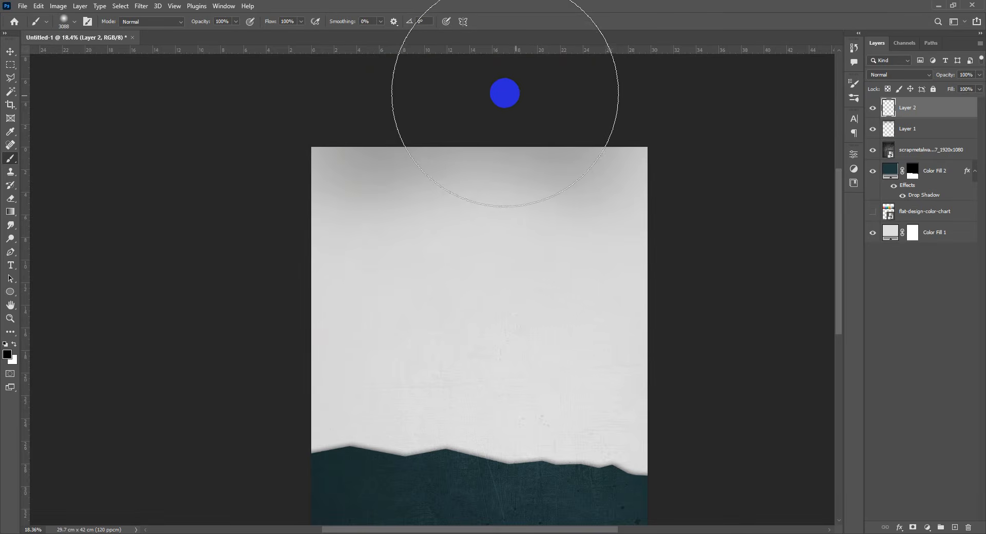
left_click(474, 83)
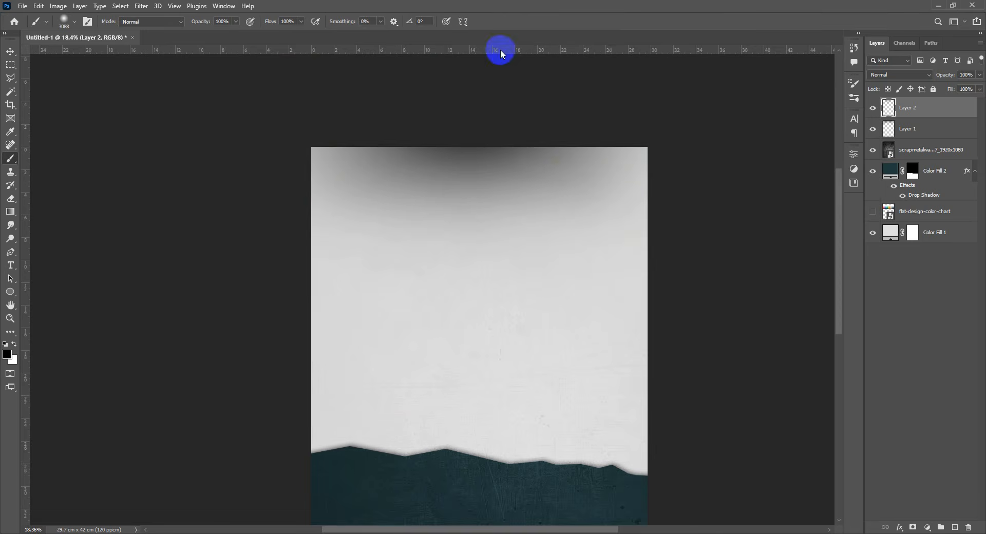
scroll(496, 84, "down", 4)
left_click_drag(501, 123, 502, 159)
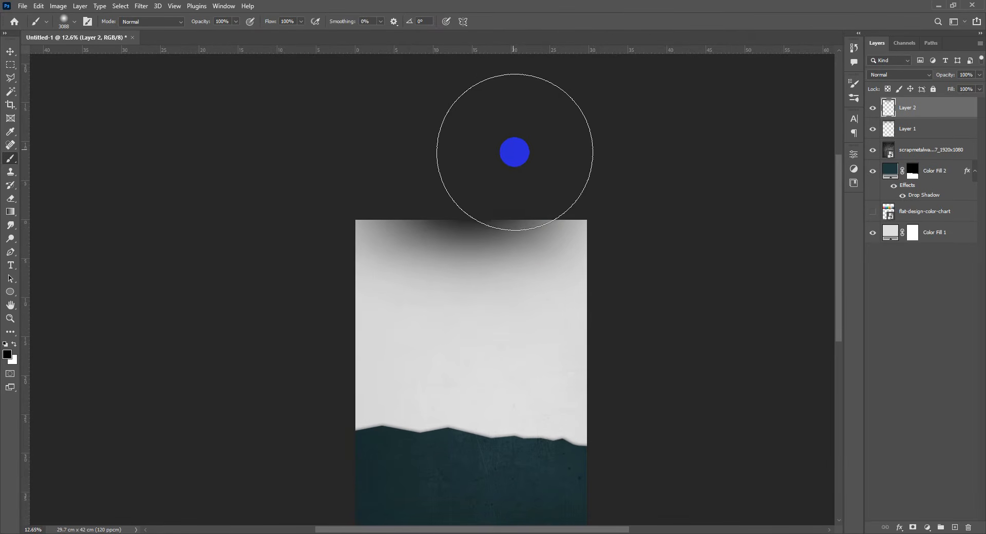
Step: Reduce the opacity of the dark dab on Layer 2 to 75%
key("v")
scroll(492, 253, "up", 5)
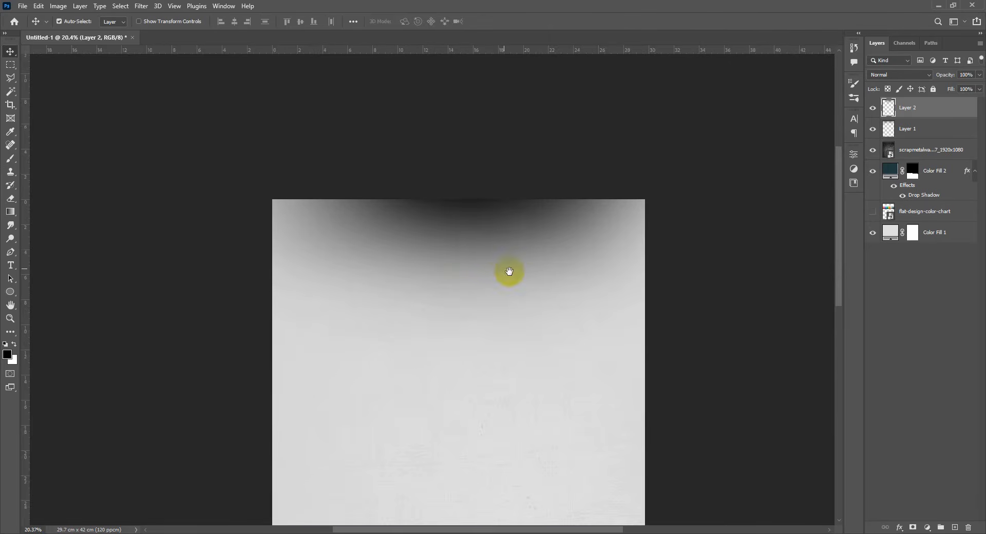
left_click_drag(510, 272, 536, 206)
left_click_drag(946, 77, 943, 77)
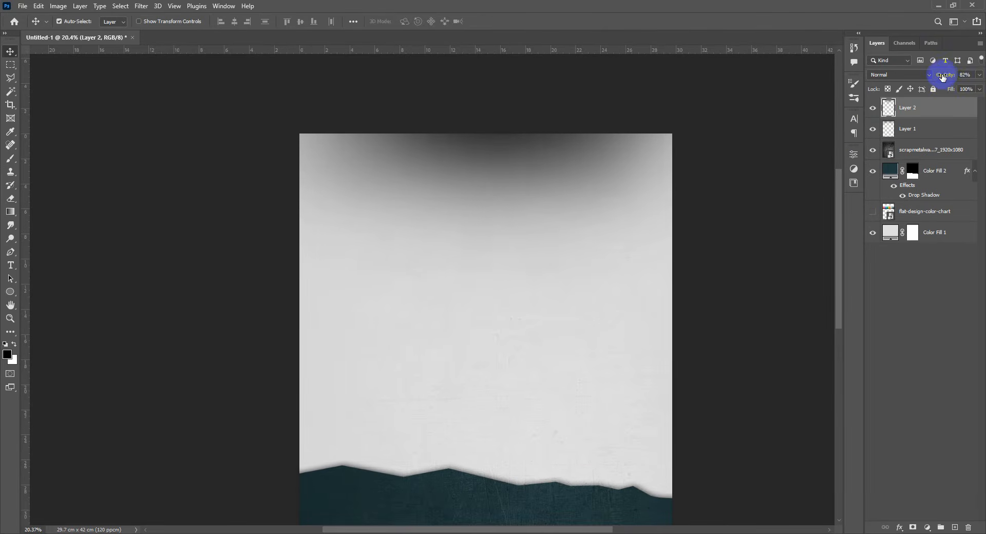
scroll(492, 223, "down", 9)
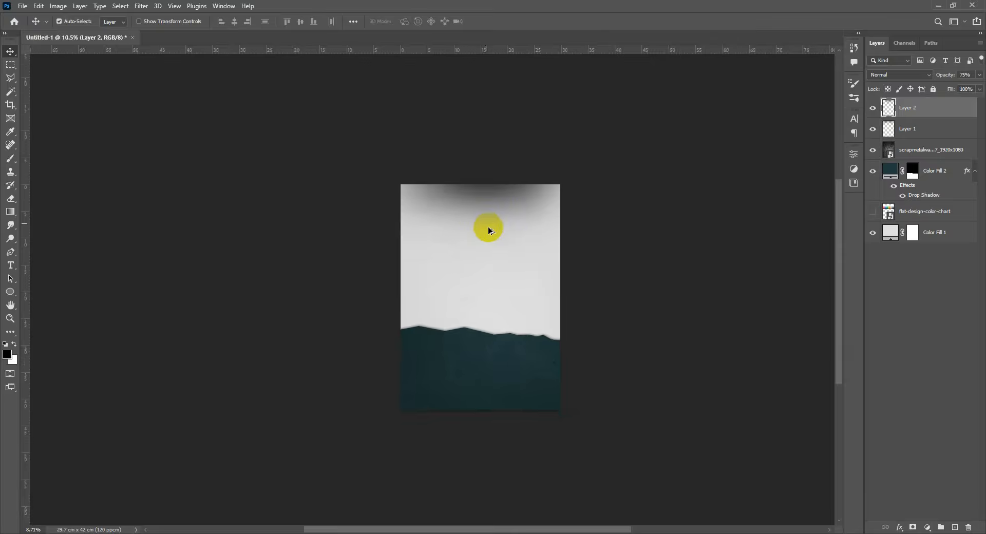
scroll(491, 231, "up", 8)
left_click_drag(503, 255, 498, 212)
scroll(535, 238, "down", 5)
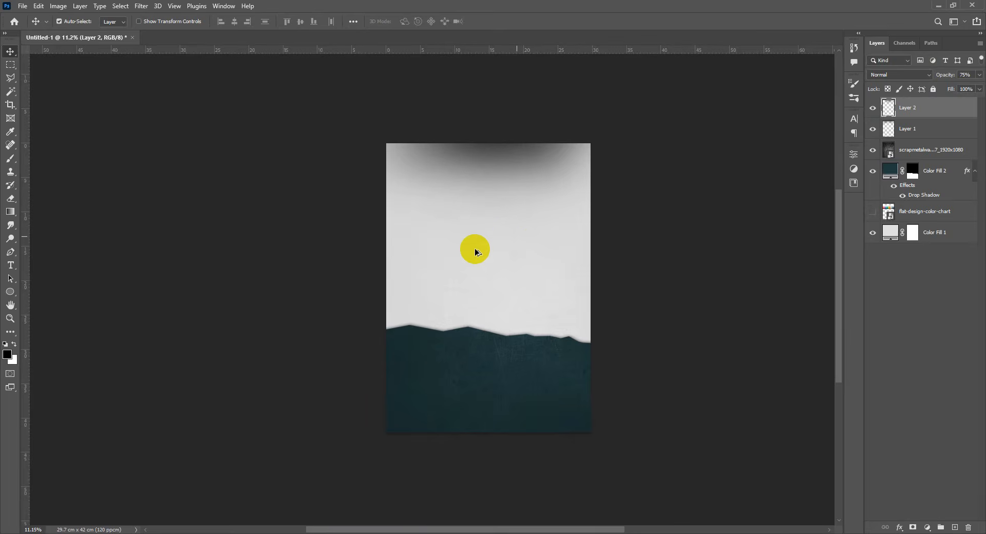
scroll(503, 217, "up", 2)
scroll(489, 220, "up", 2)
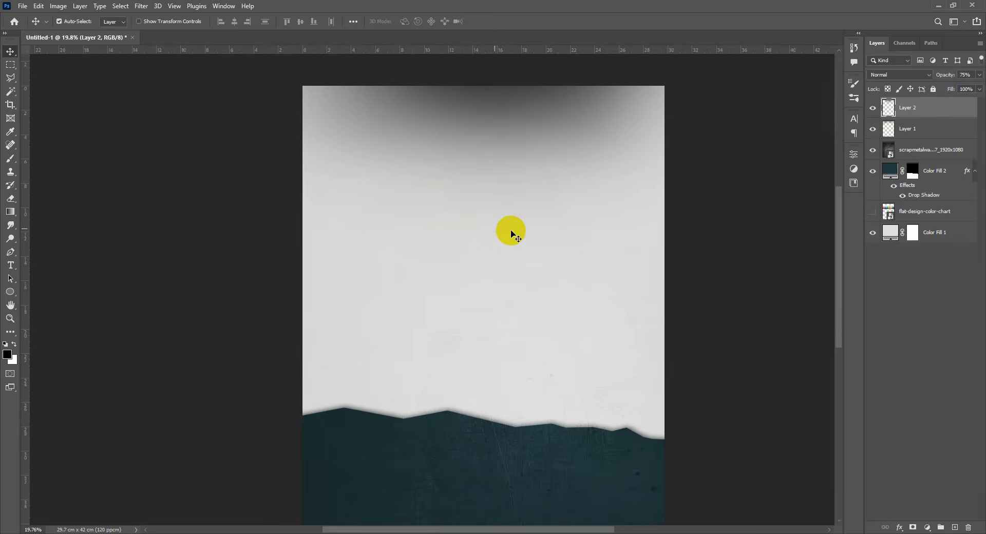
Step: Preview the concrete texture 1ab36b26e26b1521ea15a5494847e49f.jpg in the Layout folder and place it into the Photoshop poster
left_click(944, 9)
left_click(109, 135)
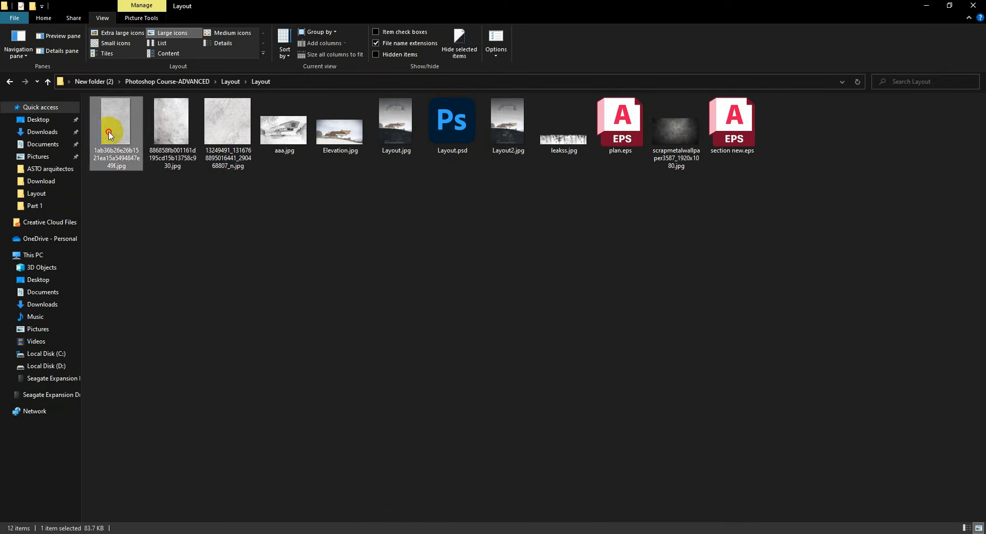
double_click(109, 133)
left_click(979, 5)
left_click_drag(109, 140, 497, 201)
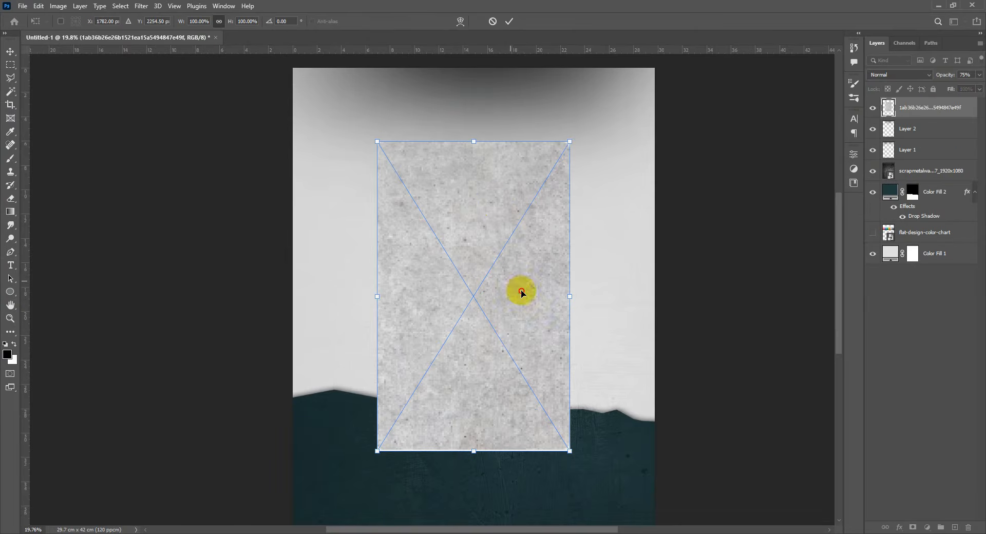
Step: Align the concrete texture to the page's upper-left corner and scale it to cover the page, about 187.56% wide and 165.12% high
left_click_drag(522, 293, 434, 216)
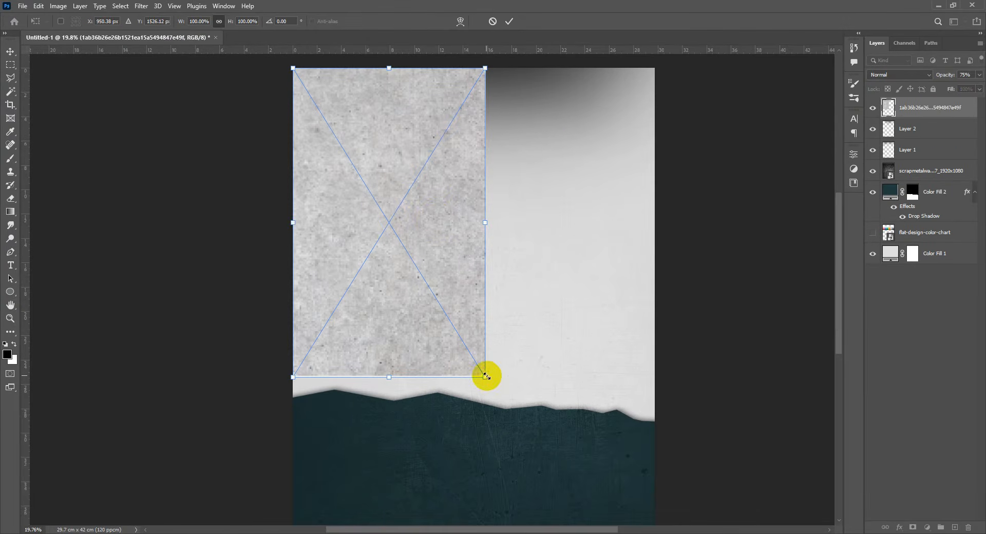
left_click_drag(486, 377, 752, 446)
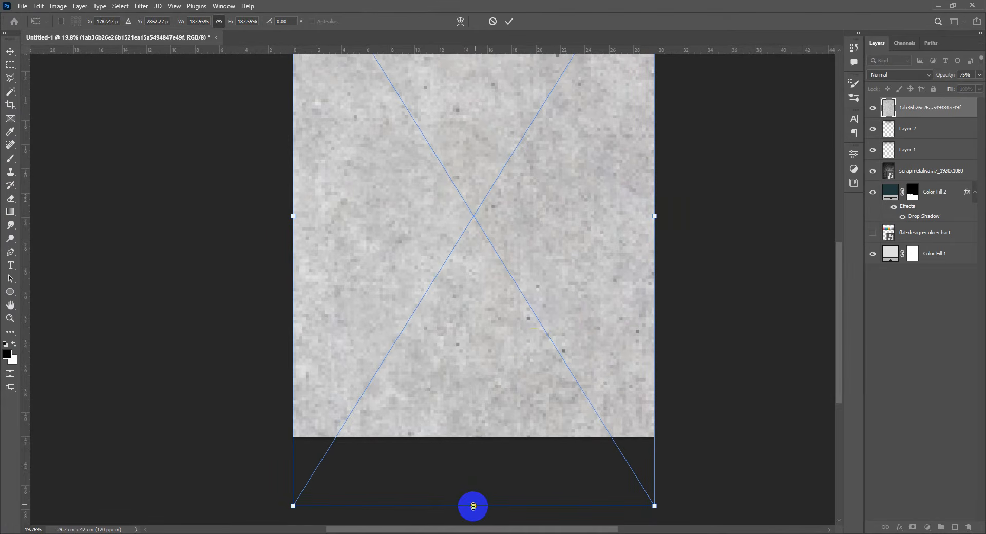
left_click_drag(473, 507, 480, 434)
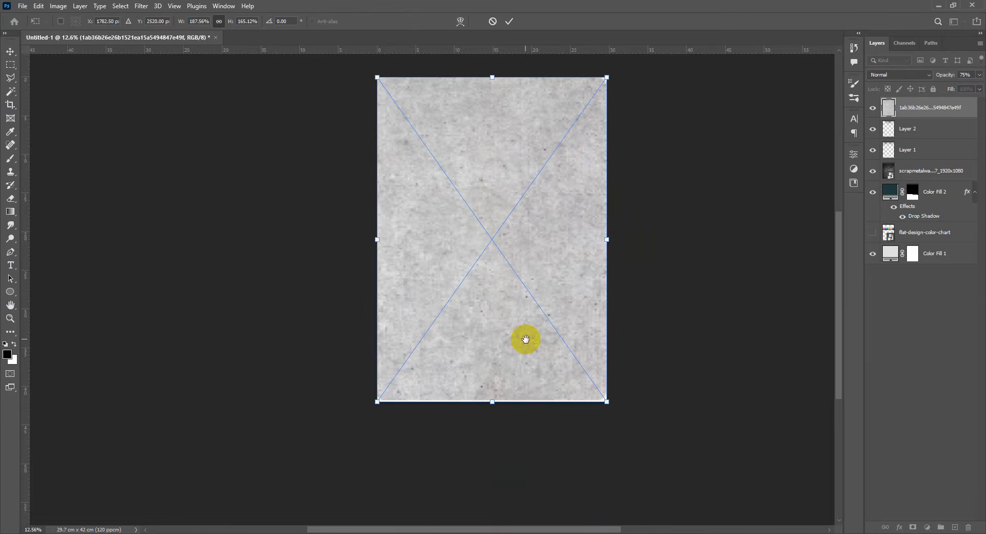
scroll(524, 339, "down", 2)
key("Return")
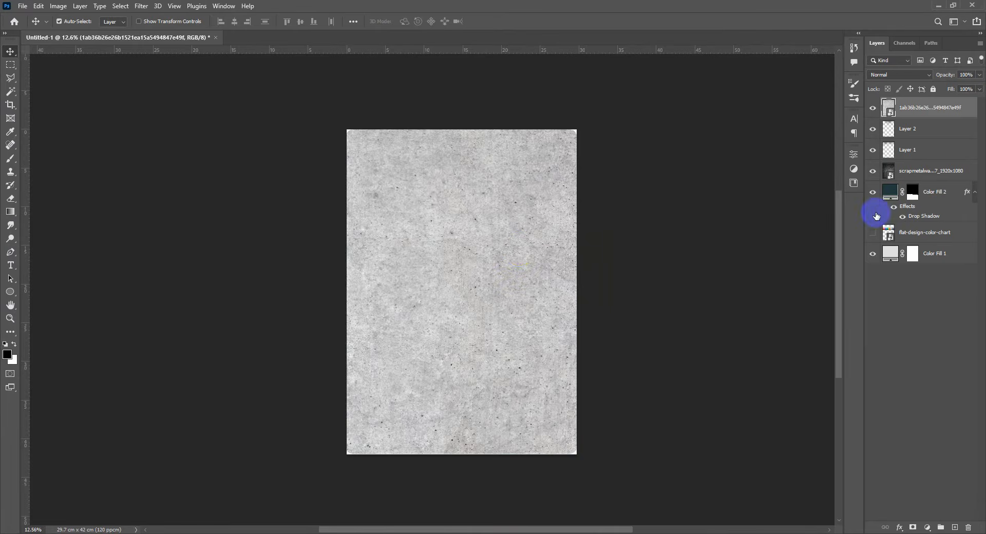
Step: Move the concrete texture layer down the stack to sit directly above Color Fill 1
left_click_drag(960, 117, 952, 251)
scroll(549, 280, "up", 2)
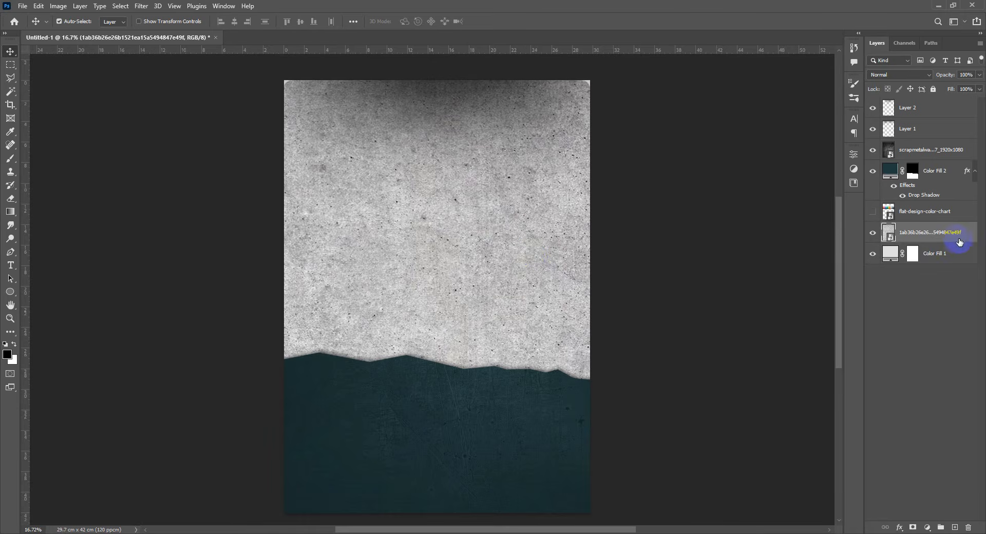
scroll(446, 284, "up", 1)
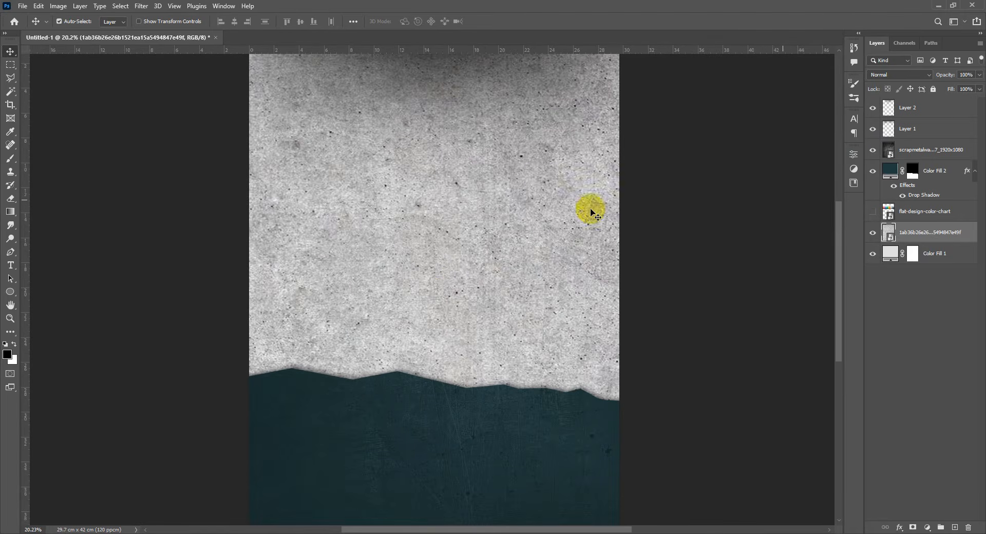
scroll(591, 212, "down", 1)
Step: Compare blend modes on the concrete texture layer and set it to Overlay
left_click(899, 75)
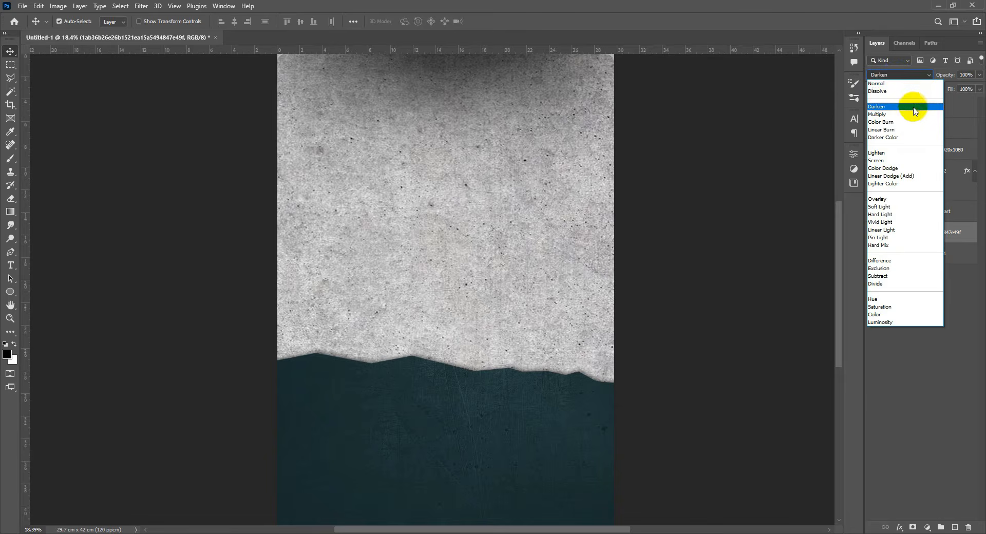
left_click(912, 107)
key("Down")
key("Down")
key("Down")
key("Down")
key("Down")
key("Down")
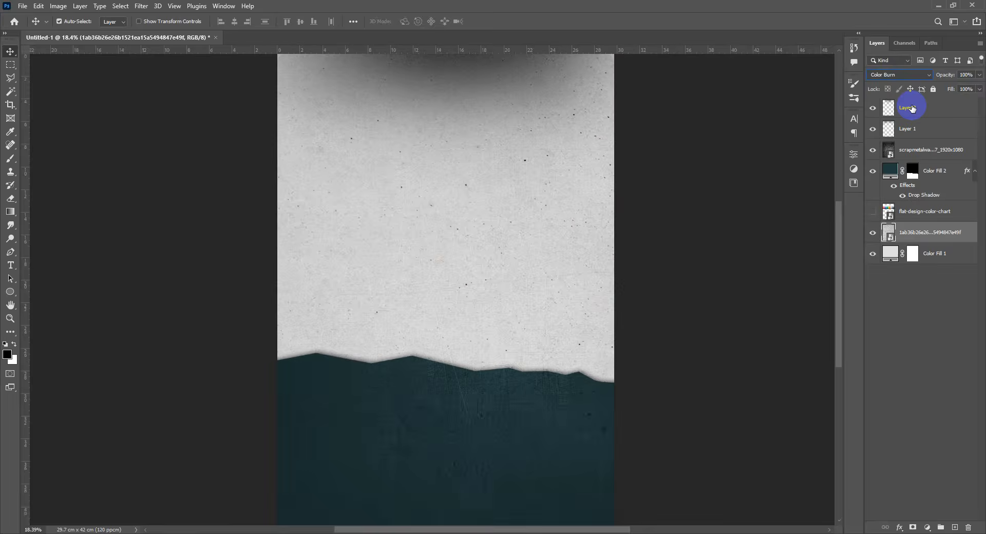
key("Down")
key("Down")
key("Down")
key("Down")
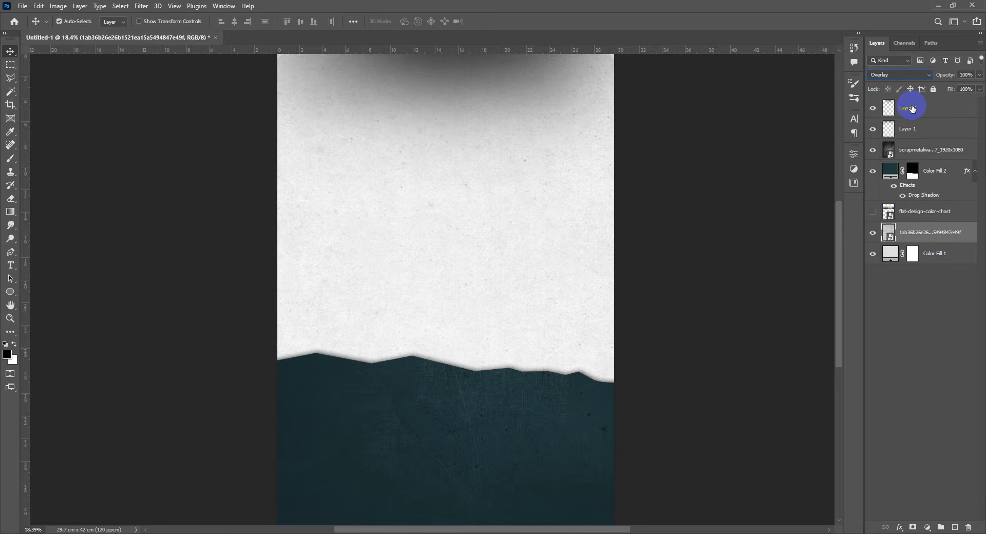
scroll(497, 249, "down", 4)
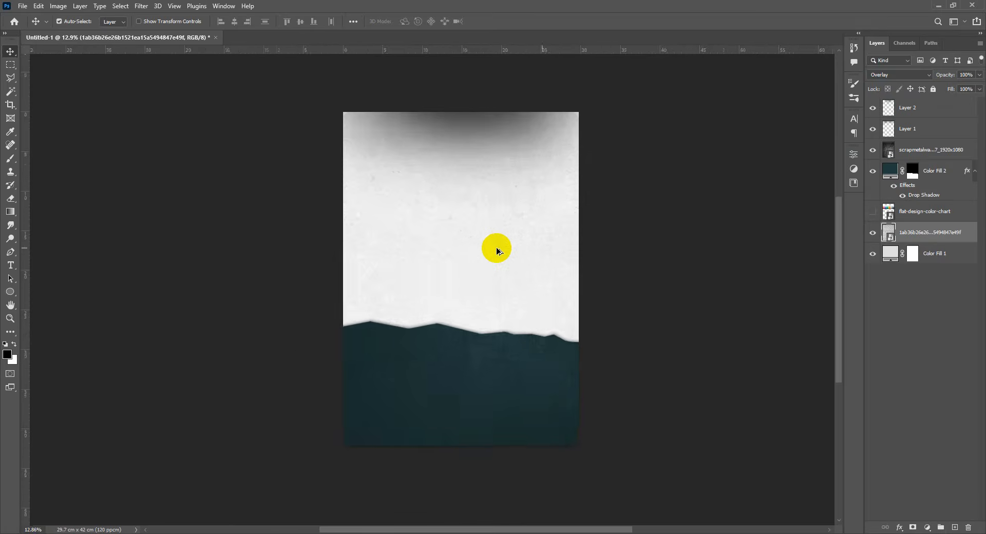
scroll(496, 250, "up", 3)
left_click_drag(495, 237, 504, 245)
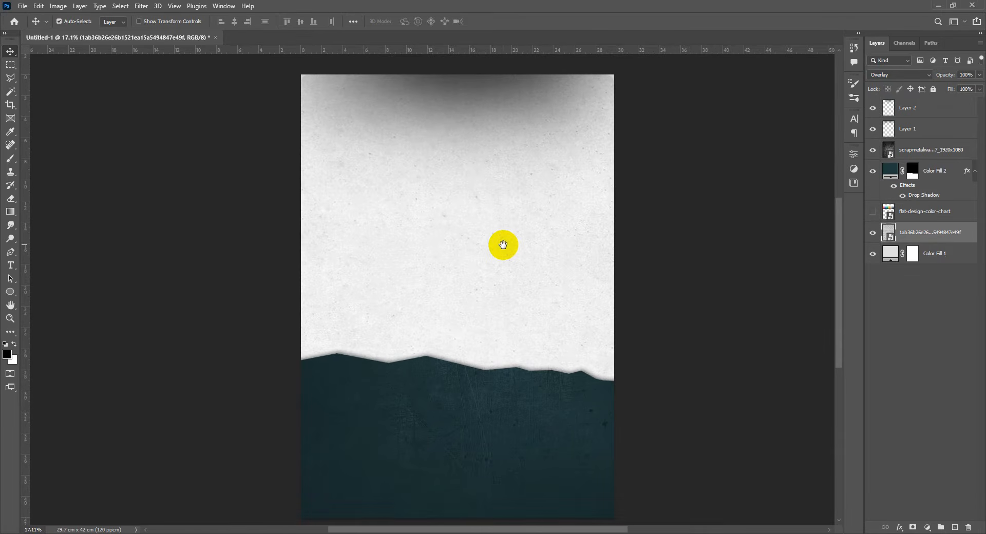
scroll(429, 227, "down", 3)
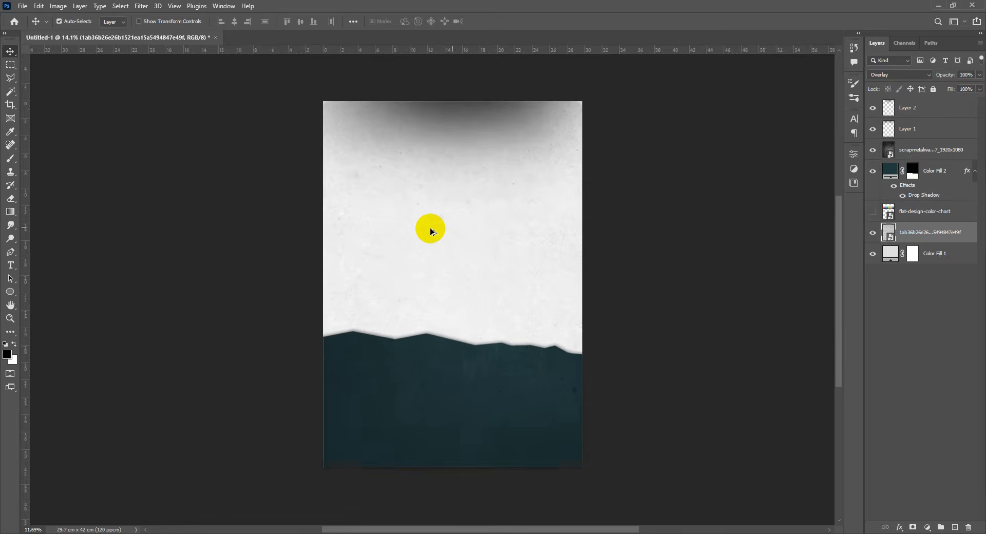
scroll(429, 227, "up", 3)
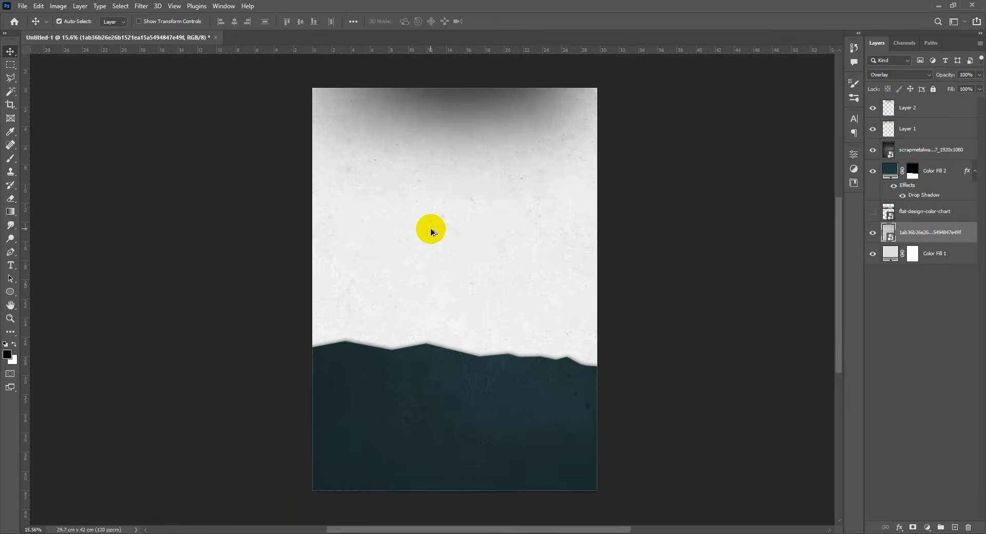
Step: Place plan.eps from the Layout folder into the Photoshop poster, above the concrete texture layer
left_click(936, 7)
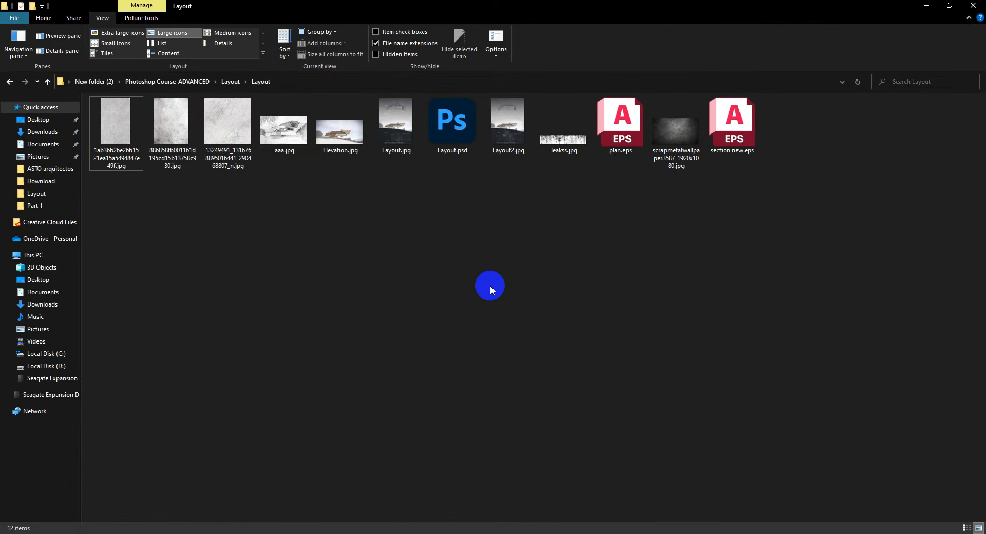
left_click(739, 138)
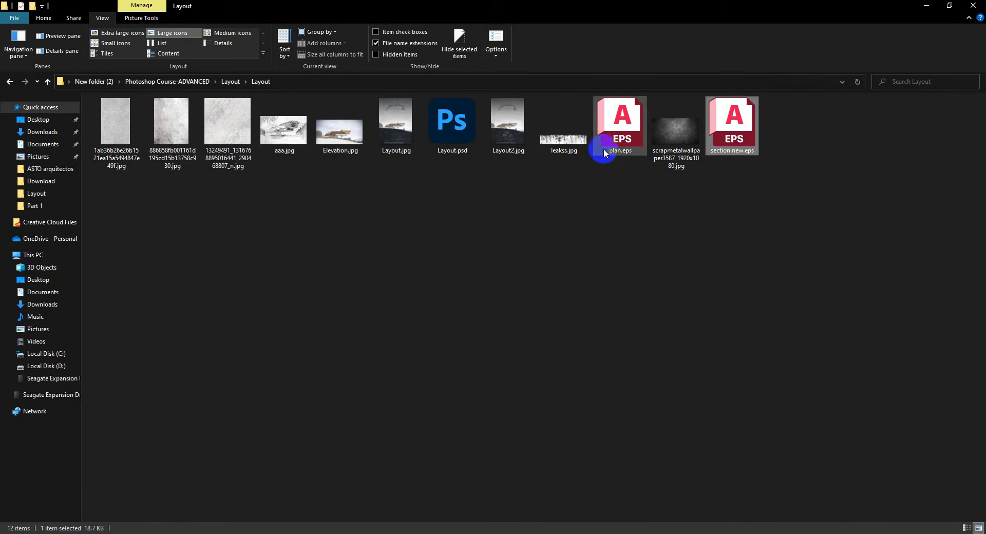
left_click(618, 139)
left_click(634, 320)
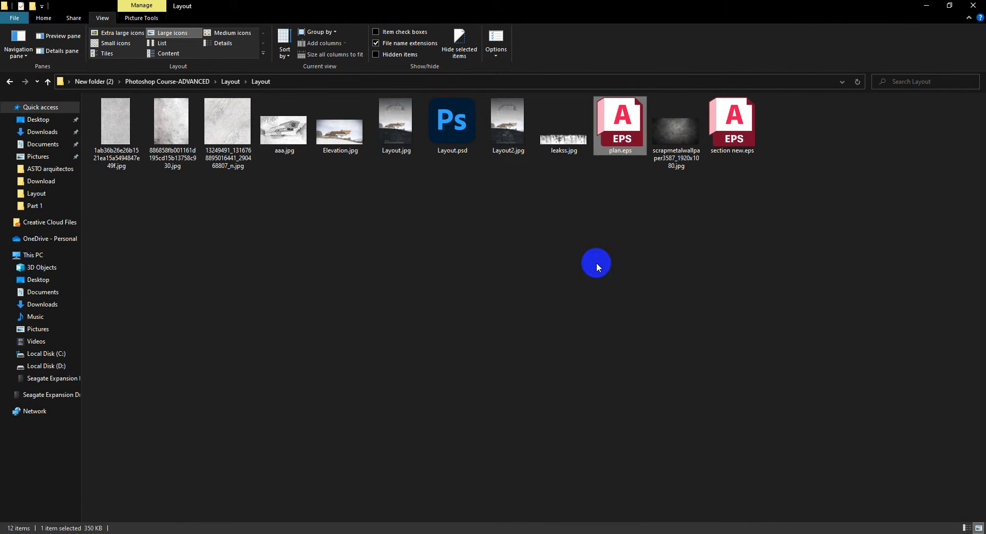
left_click_drag(625, 133, 442, 243)
key("alt+Tab")
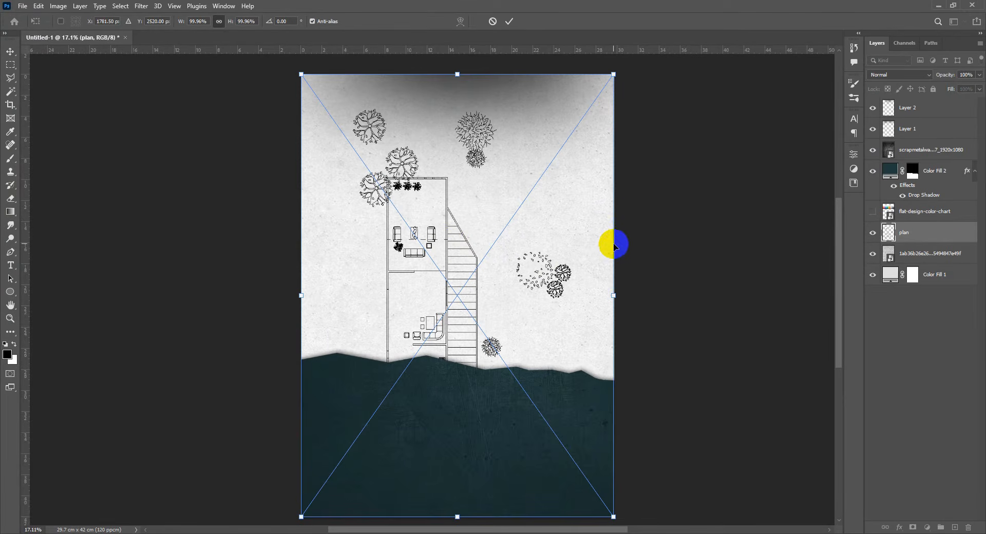
Step: Rotate the placed plan to -90°, scale it proportionally to 67.87% and move it into the upper part of the page
left_click_drag(625, 240, 402, 132)
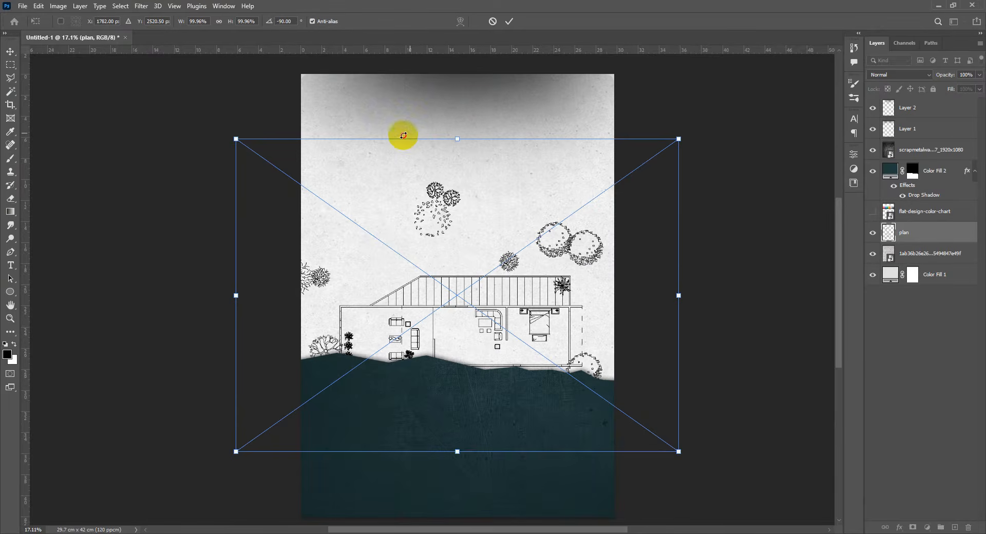
left_click_drag(505, 279, 502, 193)
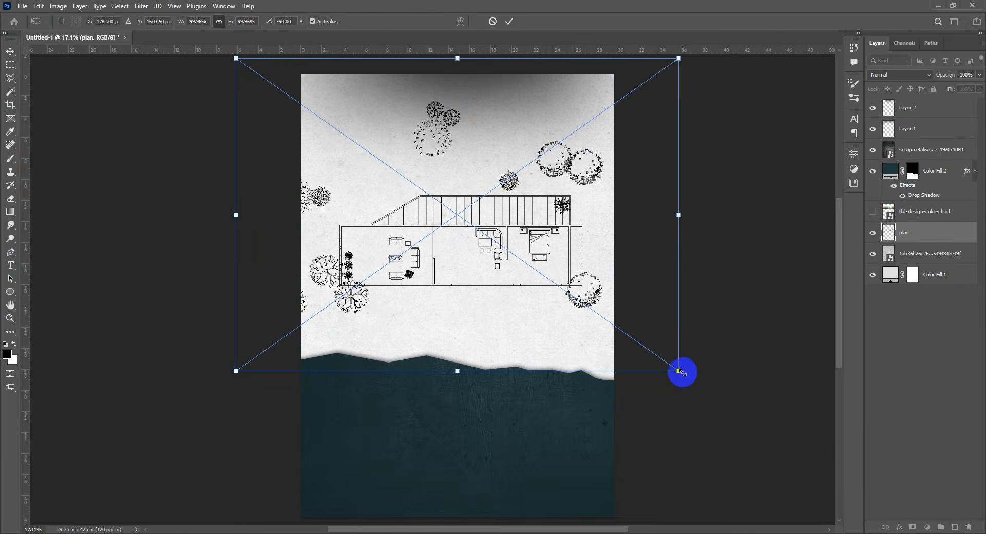
left_click_drag(680, 371, 596, 321)
left_click_drag(533, 258, 544, 191)
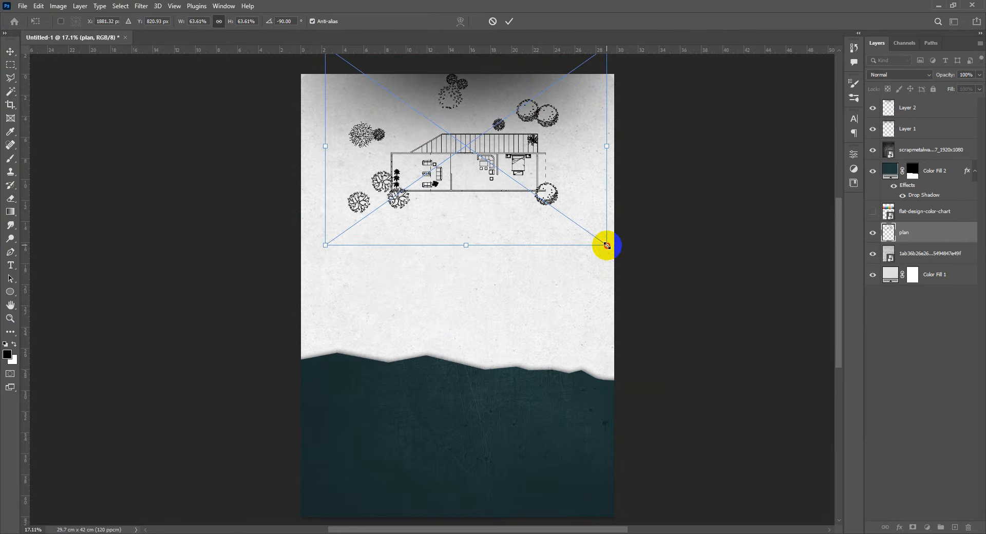
mouse_move(606, 246)
left_mouse_down()
mouse_move(581, 234)
mouse_move(616, 251)
left_mouse_up()
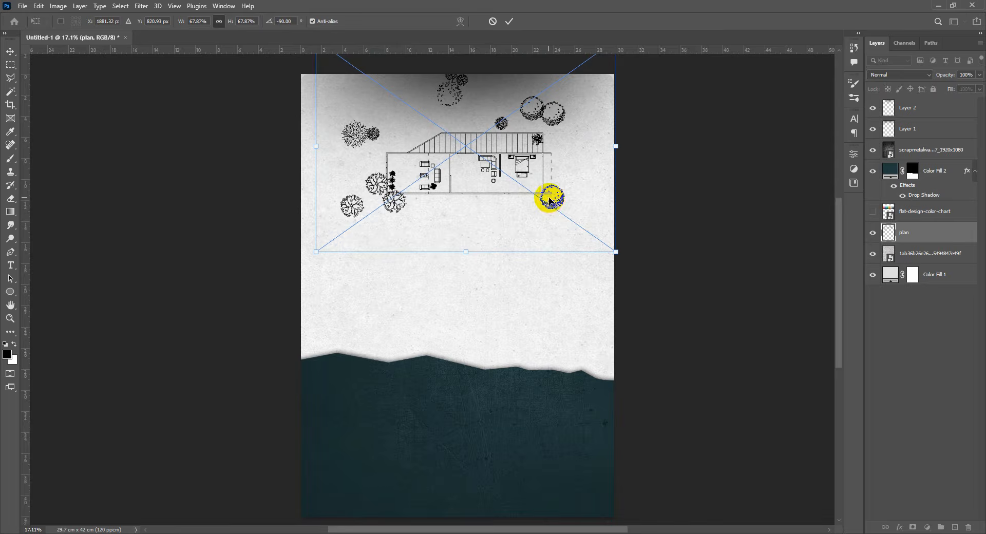
Step: Show the guides, centre the plan horizontally on the page's vertical centre guide and commit the placement
key("ctrl+semicolon")
left_click_drag(525, 147, 520, 147)
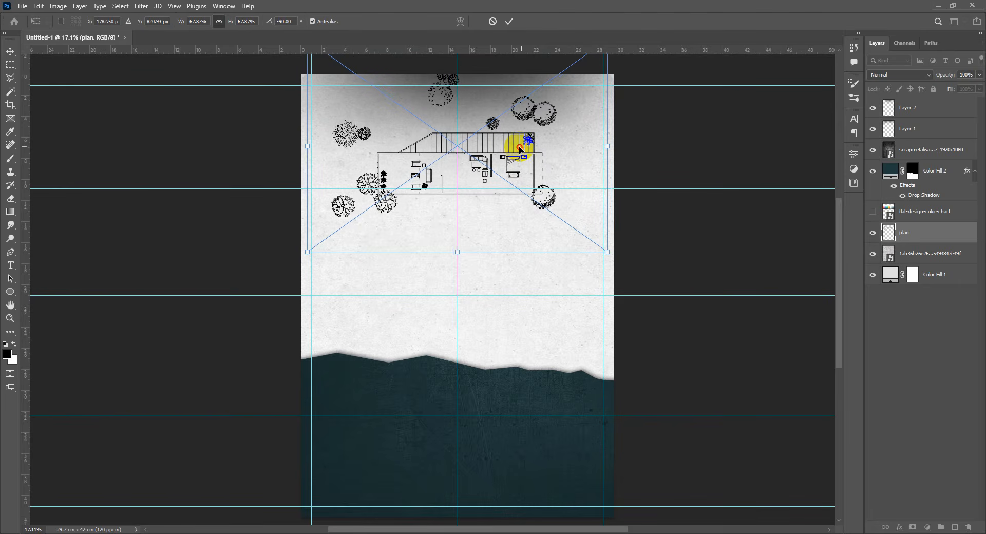
scroll(490, 159, "up", 2)
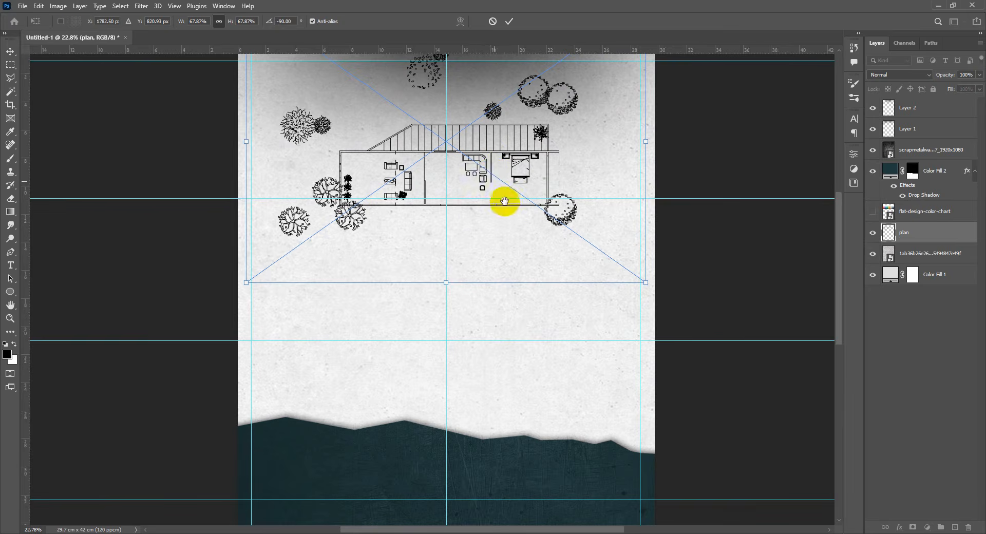
left_click_drag(506, 181, 532, 255)
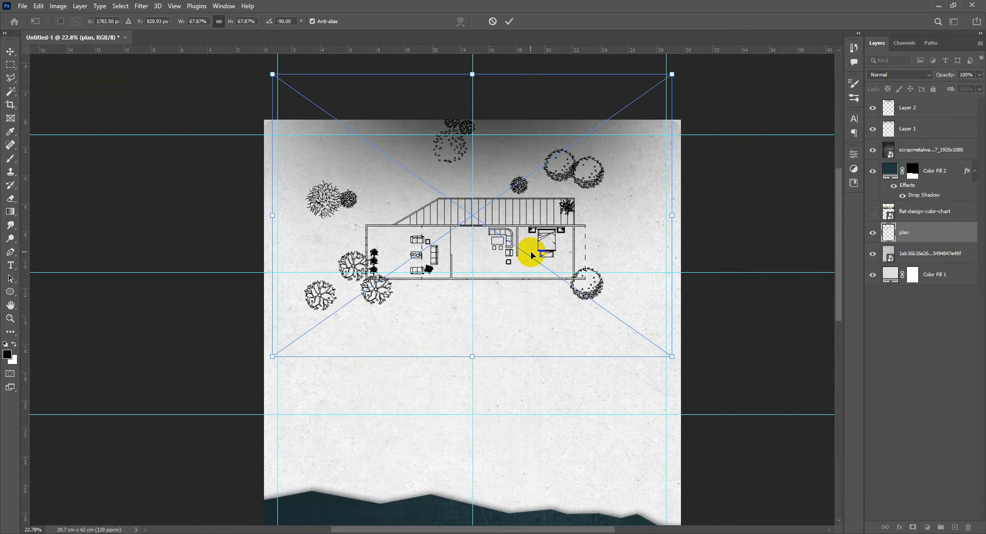
key("Return")
scroll(506, 263, "down", 4)
scroll(506, 261, "up", 4)
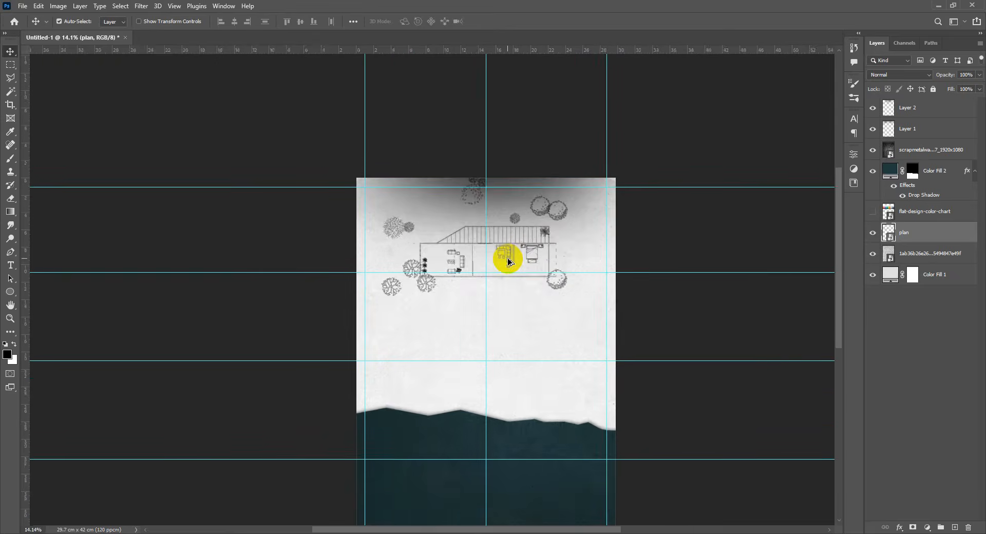
left_click_drag(519, 293, 522, 244)
scroll(511, 249, "down", 2)
scroll(511, 244, "up", 2)
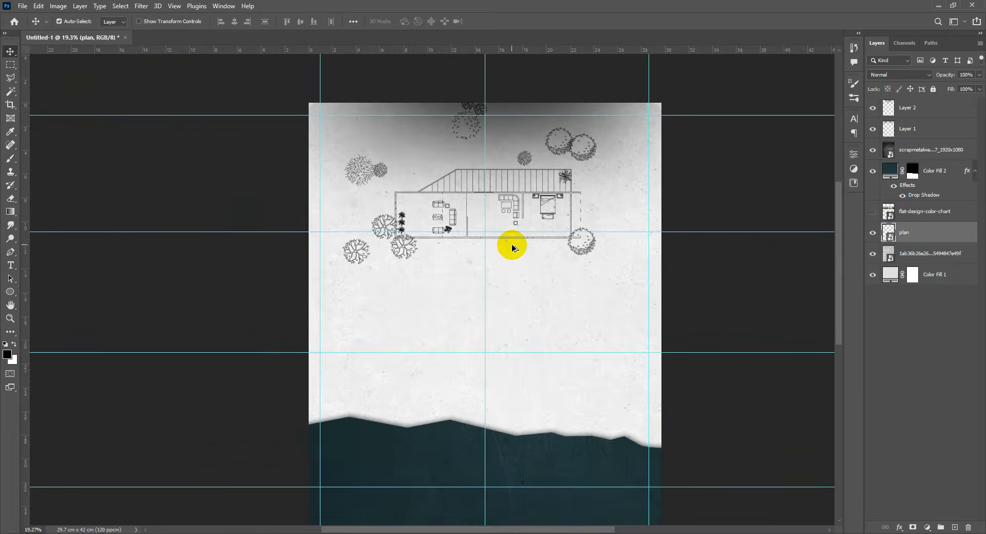
scroll(502, 191, "up", 2)
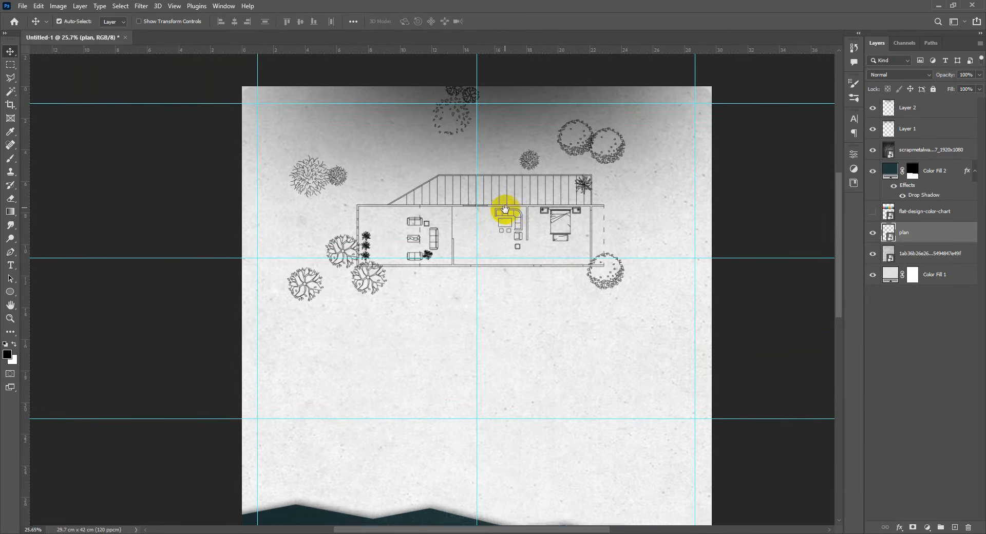
Step: Try inverting the colours of the plan layer and undo the inversion
key("ctrl")
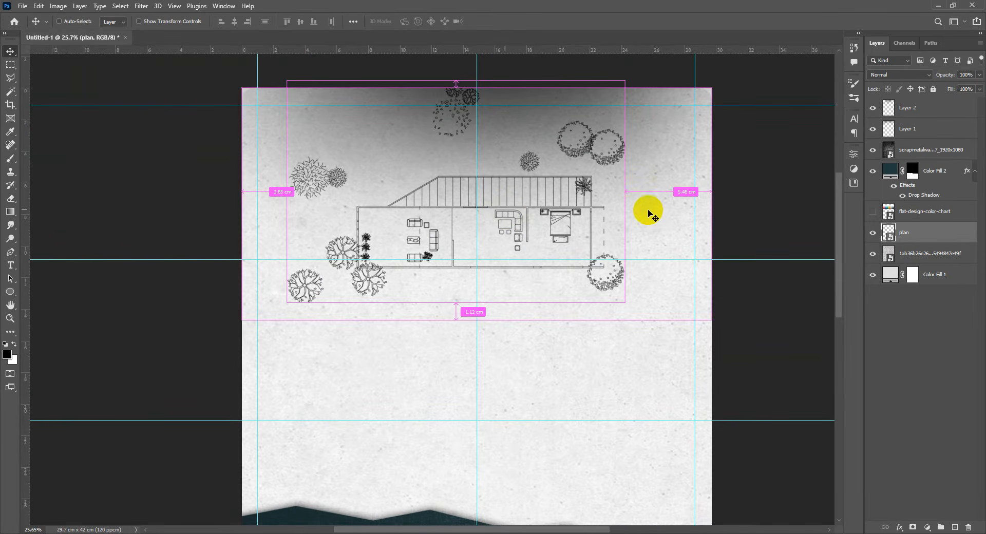
key("ctrl+i")
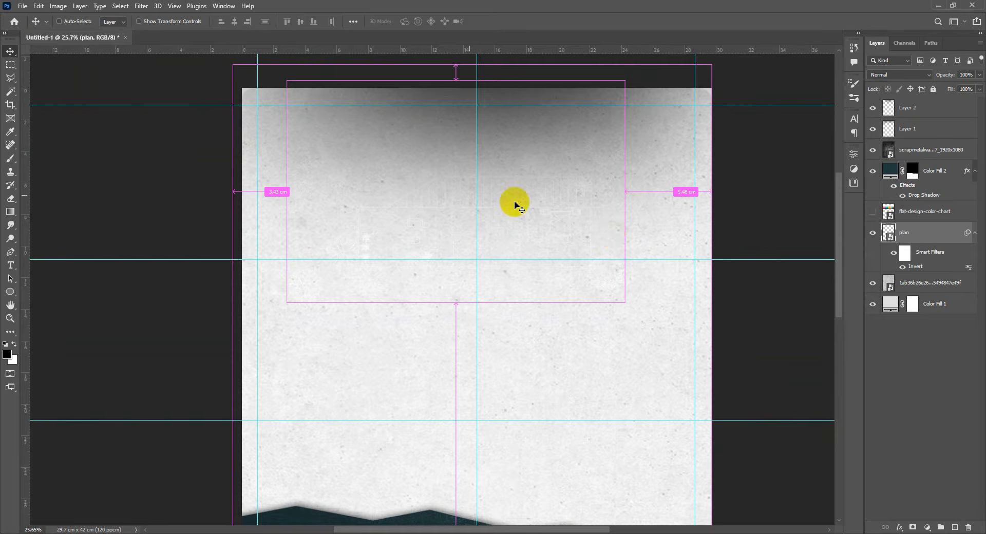
key("ctrl+z")
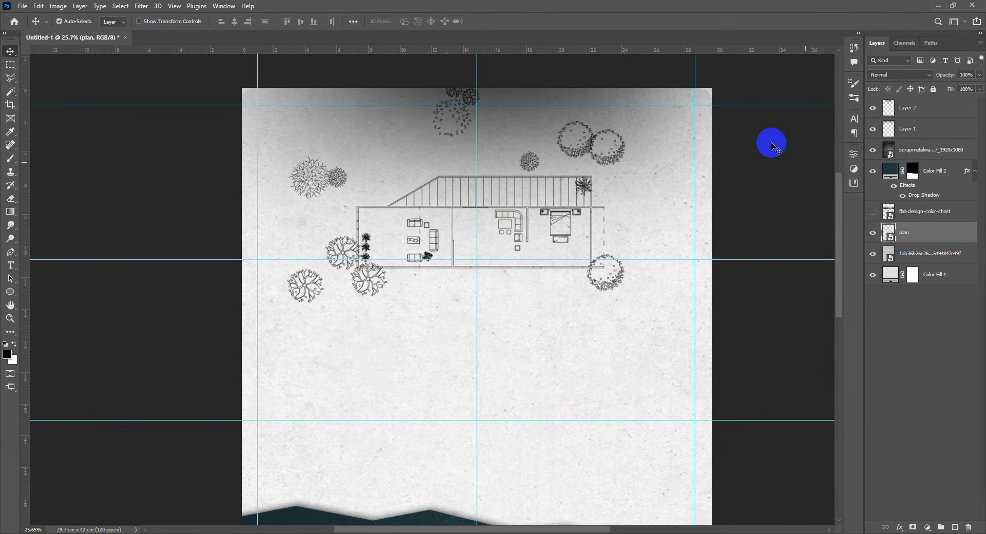
scroll(502, 220, "down", 3)
scroll(504, 219, "up", 2)
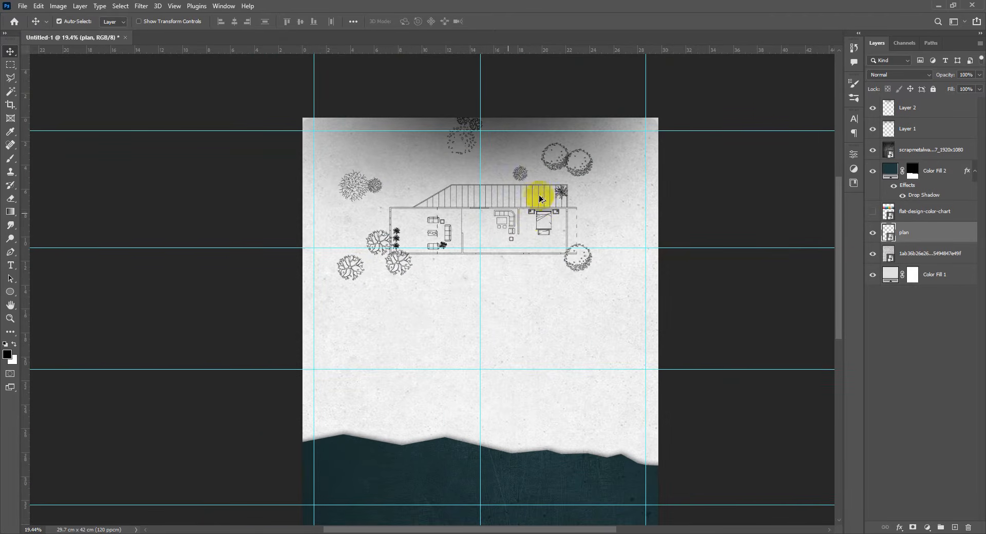
scroll(511, 217, "up", 3)
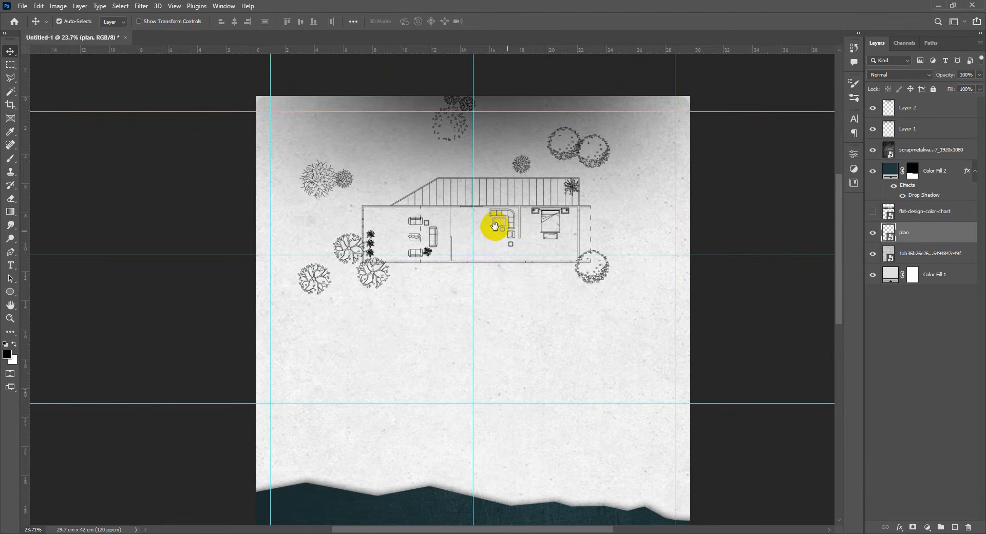
left_click_drag(495, 227, 506, 199)
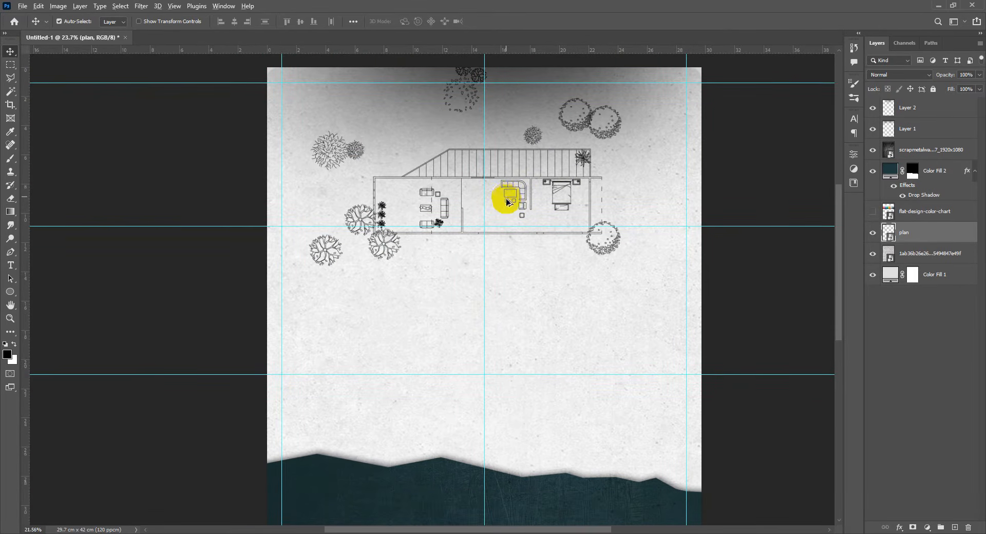
scroll(509, 205, "down", 2)
scroll(567, 214, "up", 1)
scroll(518, 226, "down", 1)
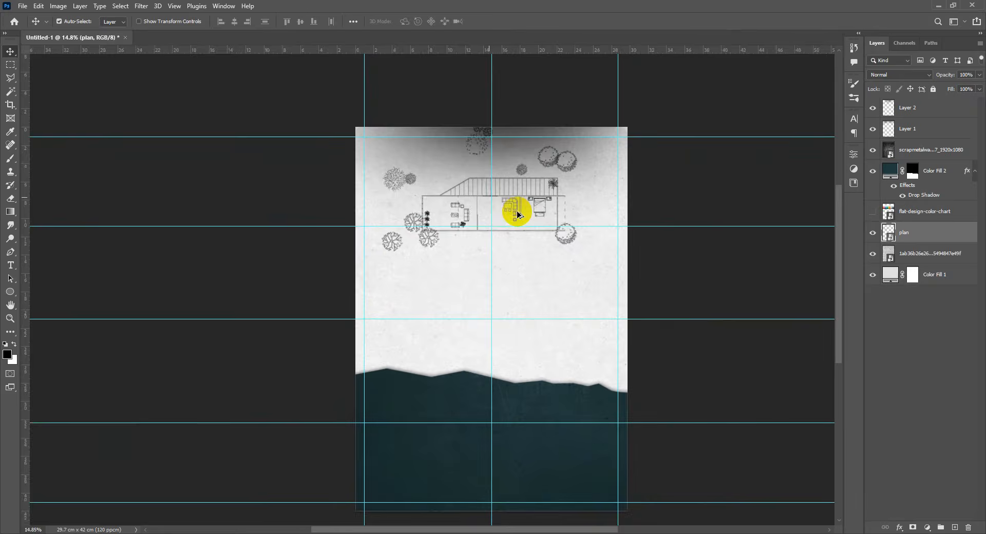
scroll(518, 215, "up", 2)
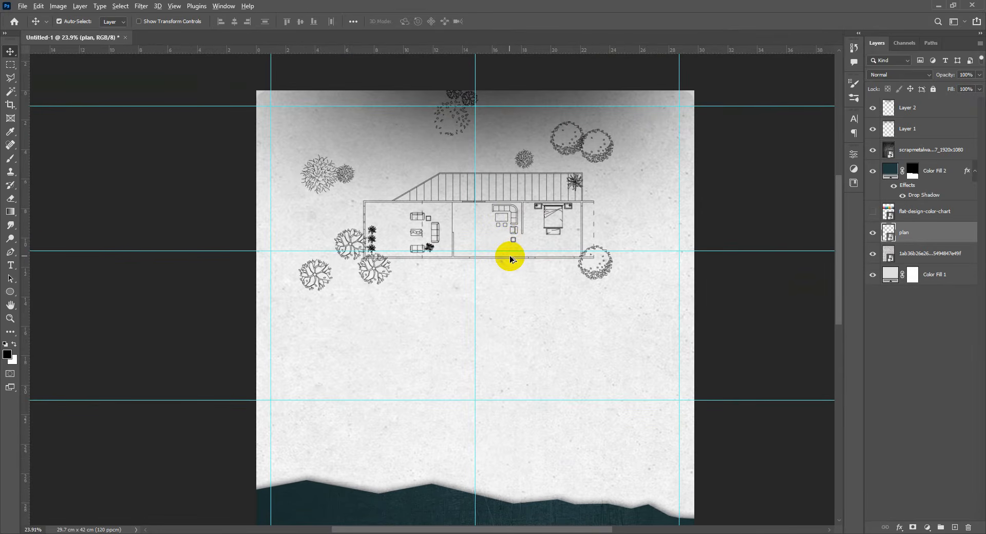
scroll(510, 258, "down", 1)
Step: Move the plan layer to the top of the stack and group all the other layers as BG
left_click(873, 273)
left_click_drag(927, 240, 931, 103)
left_click(925, 133)
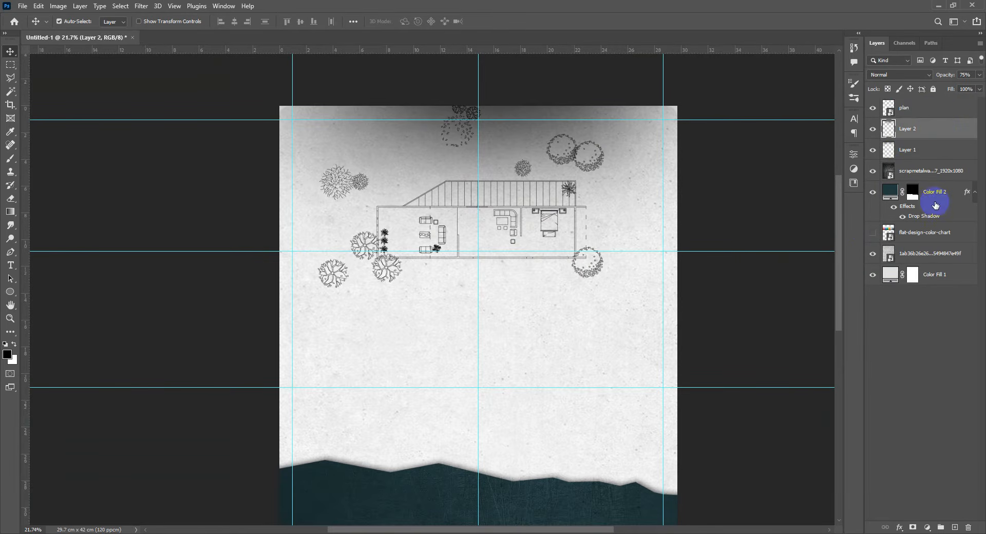
left_click(938, 257, "shift")
left_click(947, 281, "shift")
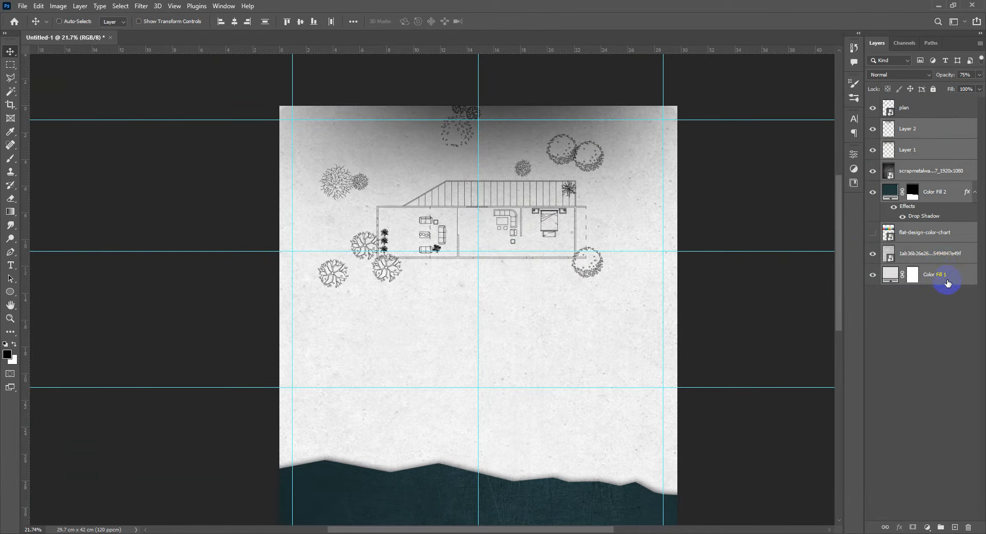
key("ctrl+g")
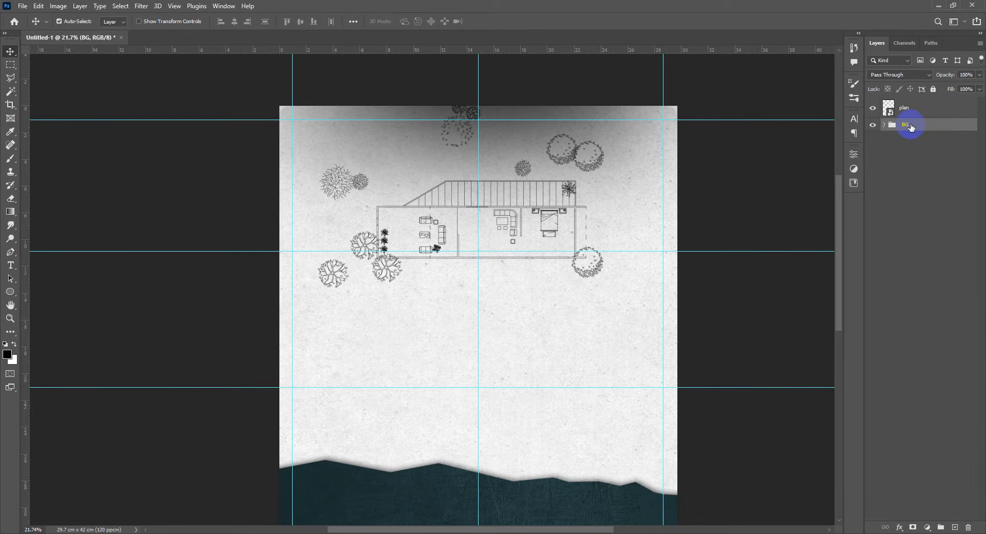
left_click(875, 127)
scroll(590, 210, "down", 2)
scroll(575, 203, "up", 3)
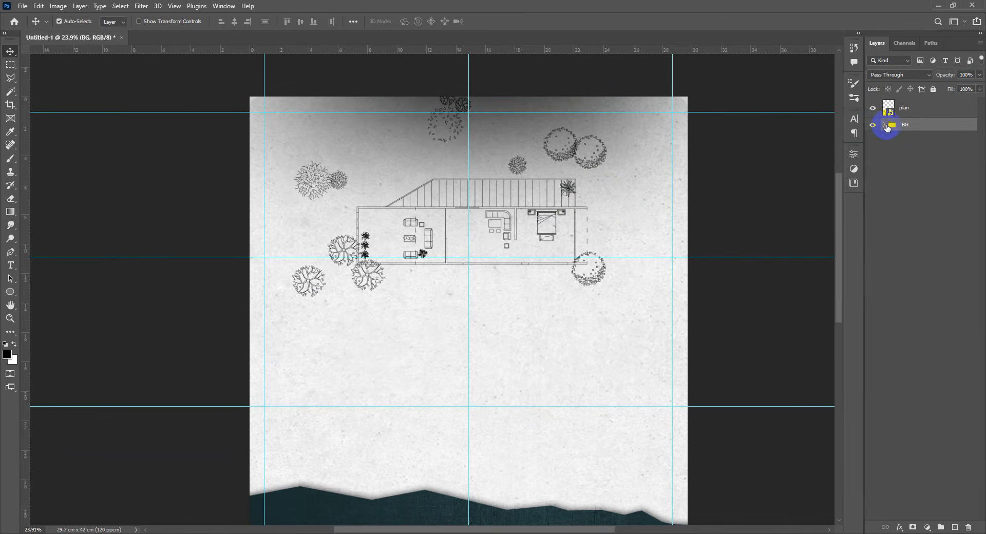
Step: Delete the shading layers Layer 2 and Layer 1 from the BG group
left_click(886, 126)
left_click(958, 144)
left_click(940, 162, "shift")
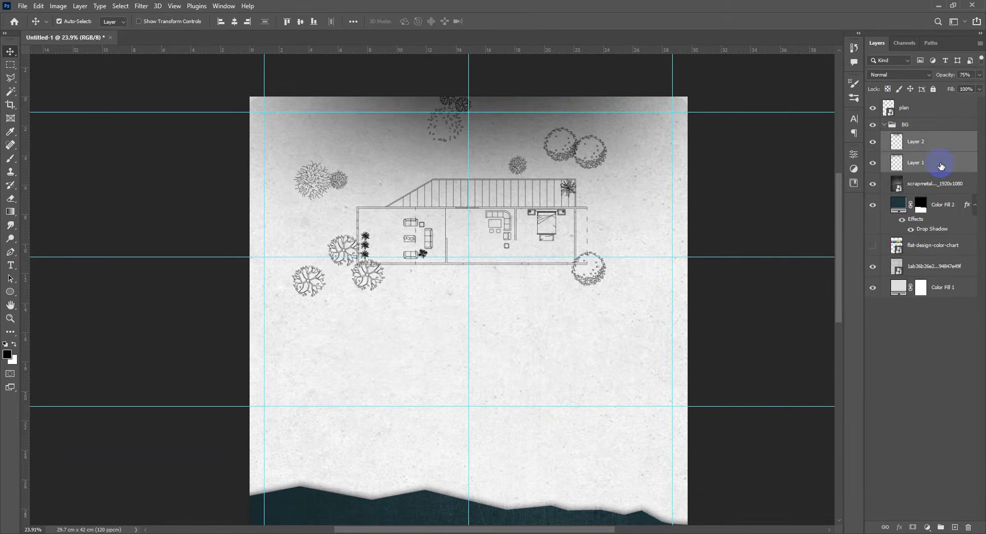
key("Delete")
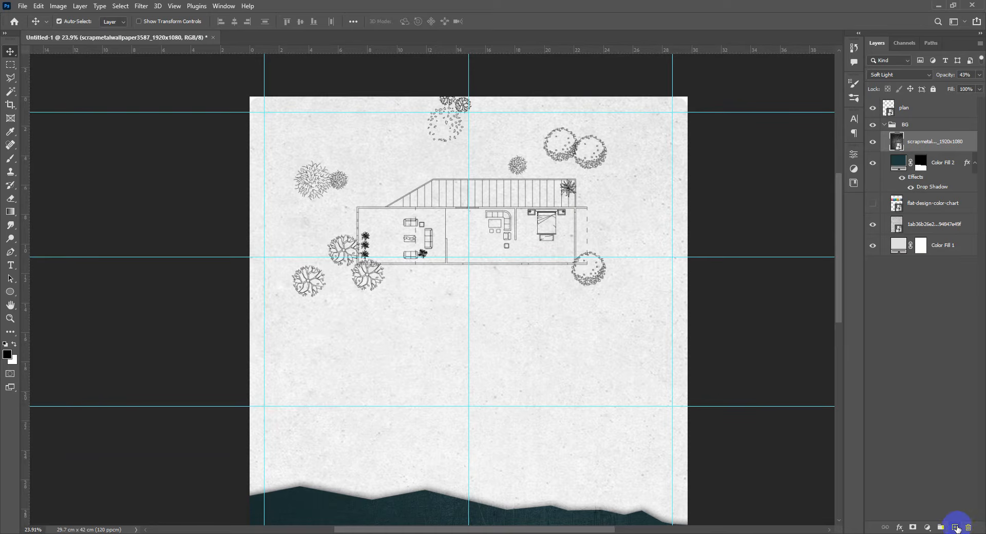
Step: Shade the page from its upper edge to below the plan with a black-to-transparent linear gradient on a new BG layer at 59% opacity
left_click(956, 528)
key("g")
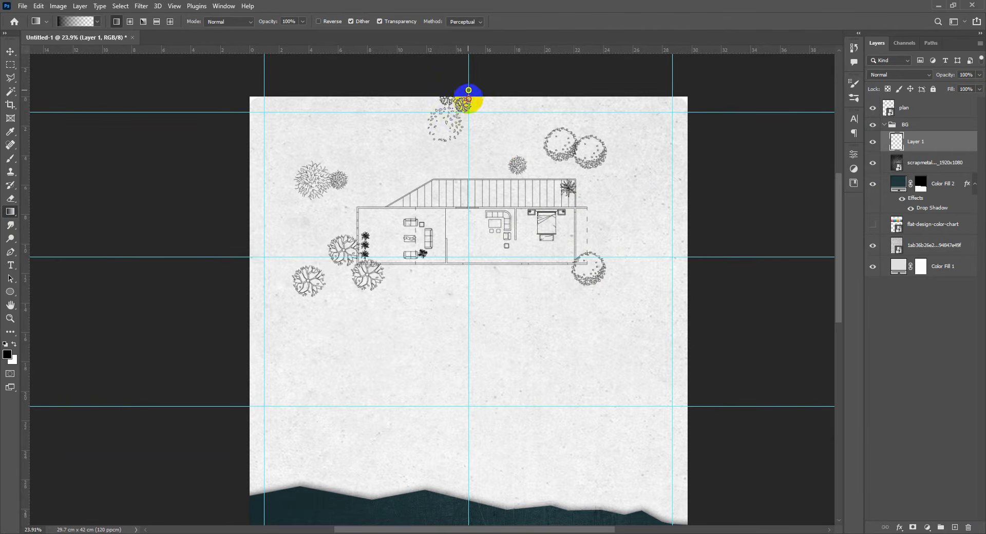
left_click_drag(468, 90, 469, 280)
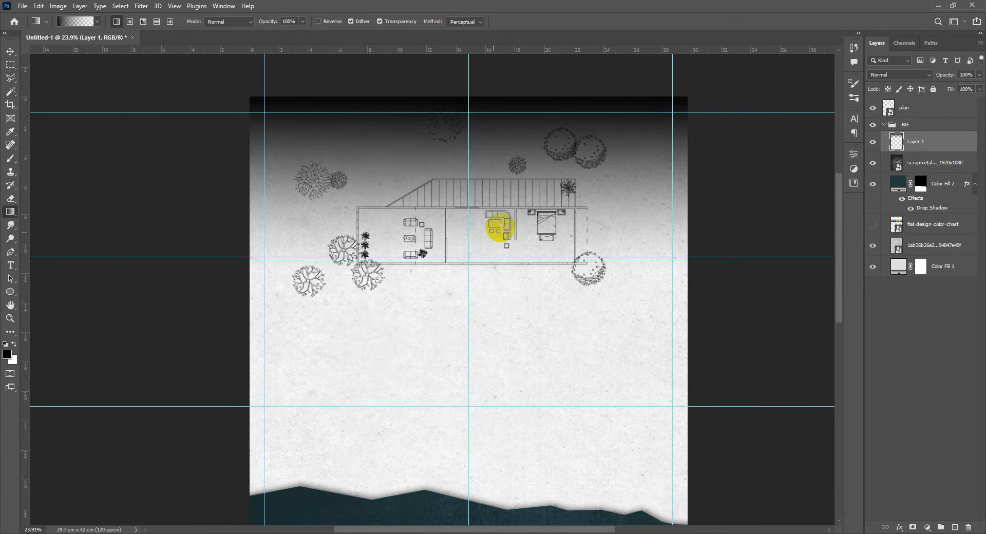
key("v")
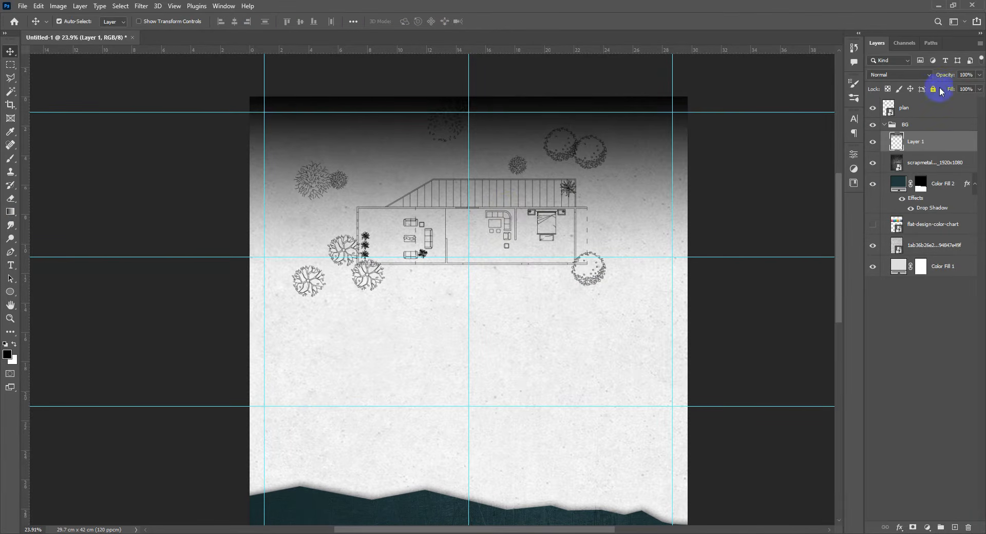
left_click_drag(938, 77, 955, 77)
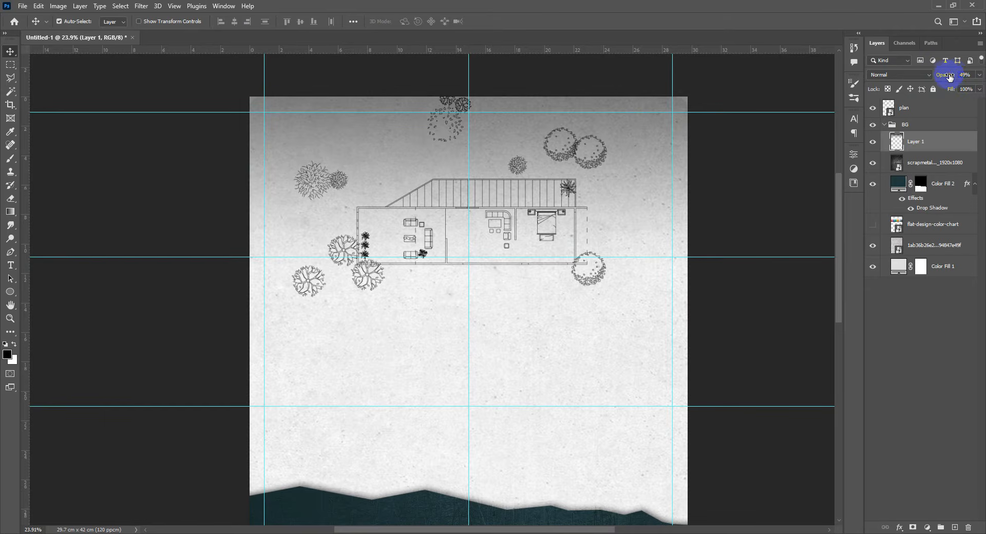
left_click_drag(946, 78, 950, 77)
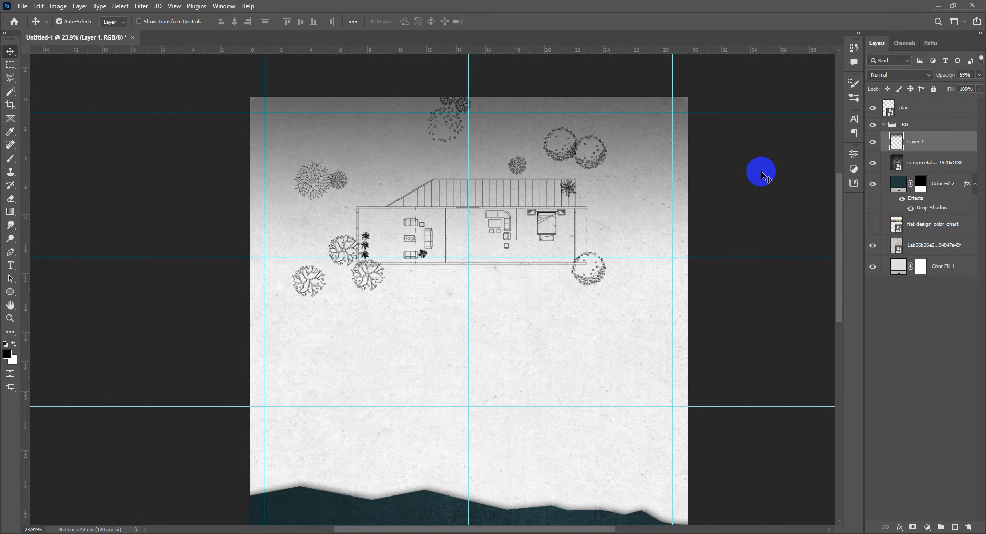
Step: Collapse the BG group and put the plan layer into a new group named Plan
left_click(929, 128)
left_click(884, 126)
left_click(929, 113)
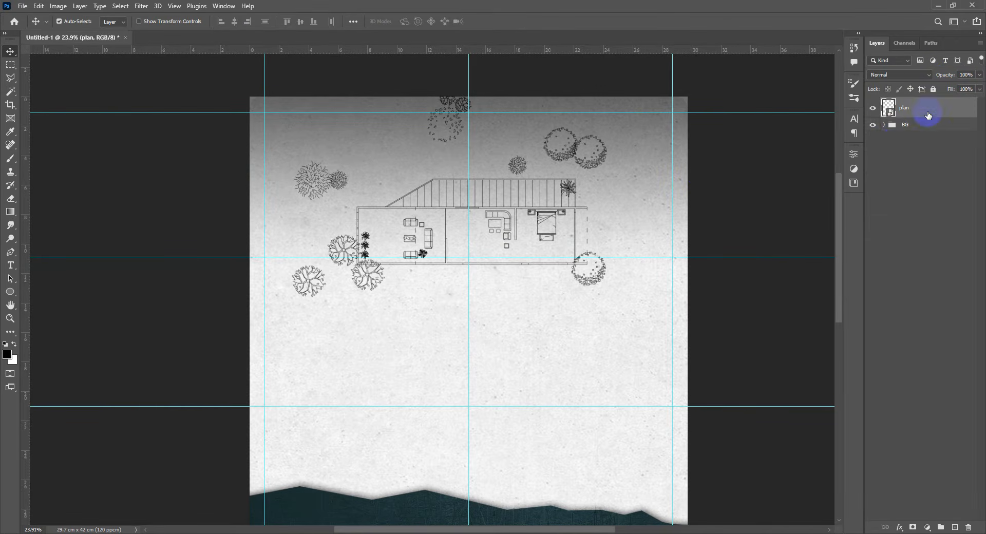
key("ctrl+g")
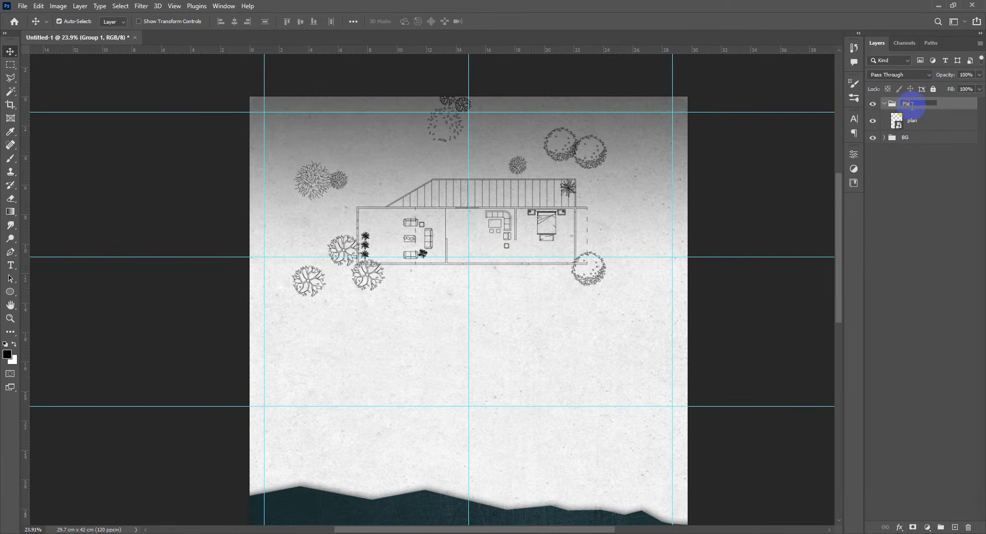
Step: Rasterize the plan smart object inside the Plan group
left_click(937, 125)
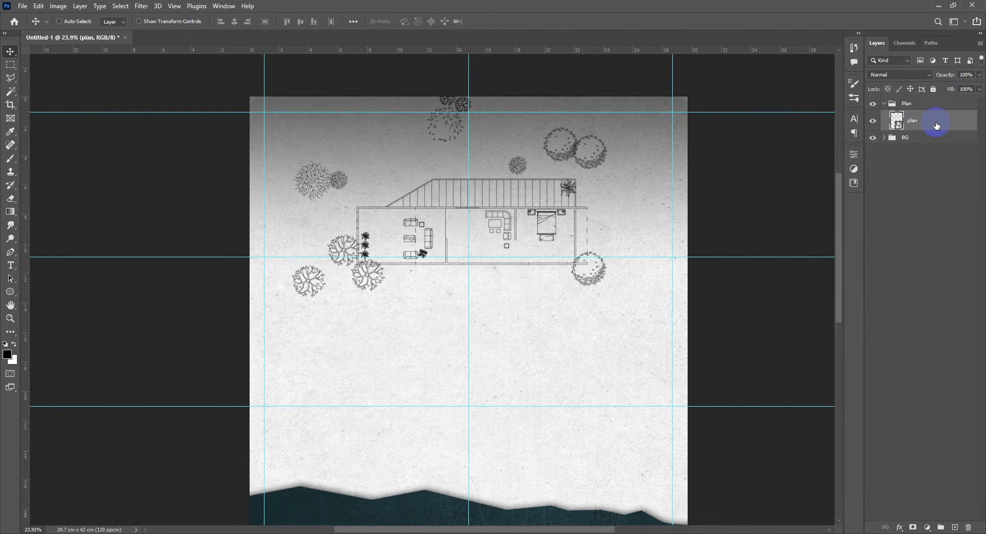
right_click(937, 125)
left_click(812, 280)
scroll(486, 224, "down", 6)
scroll(489, 227, "up", 9)
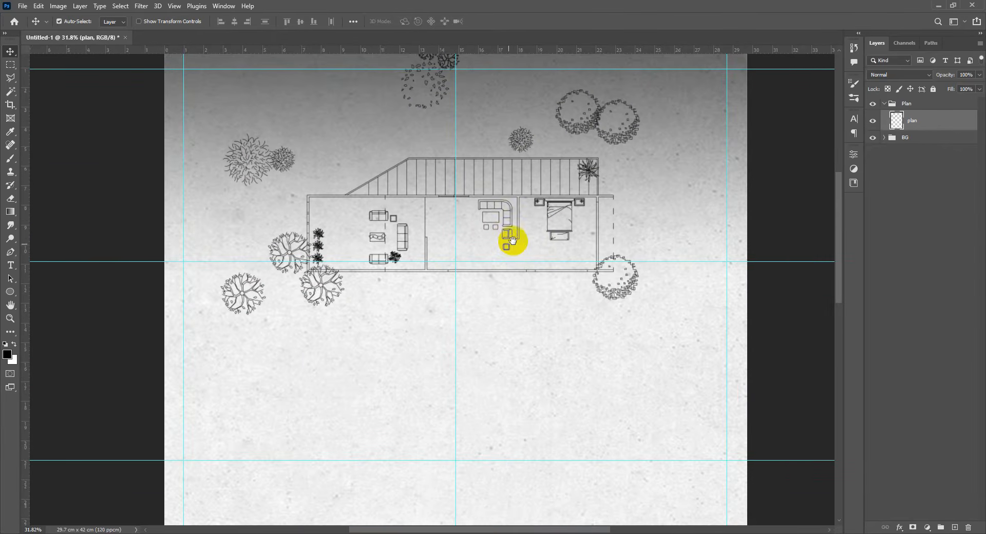
left_click_drag(513, 239, 548, 253)
scroll(520, 249, "up", 3)
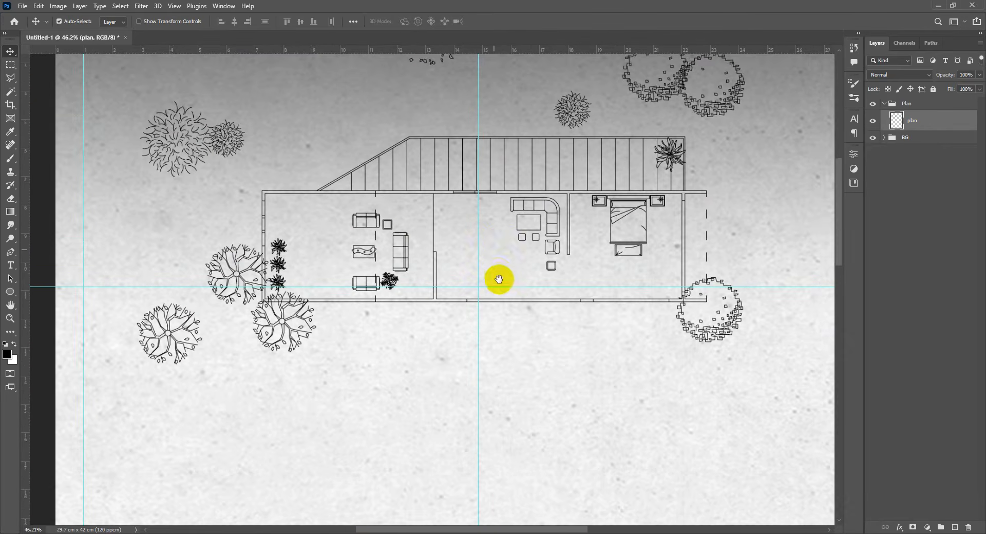
mouse_move(499, 277)
left_mouse_down()
mouse_move(509, 299)
mouse_move(518, 298)
mouse_move(519, 323)
mouse_move(508, 293)
left_mouse_up()
scroll(508, 299, "up", 1)
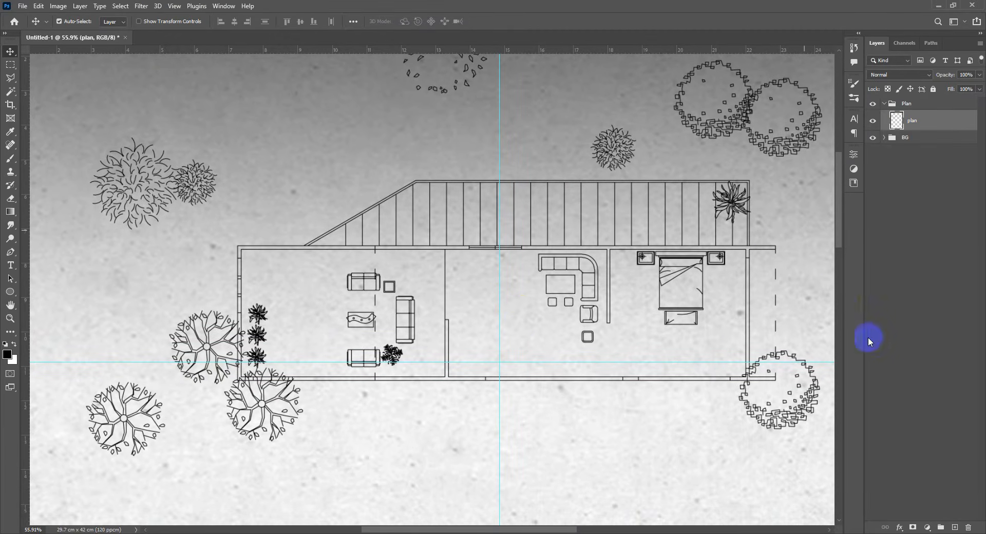
Step: Select the plan's solid upper wall segments and the adjoining bedroom partition with the Magic Wand on the plan layer
key("w")
scroll(560, 327, "up", 1)
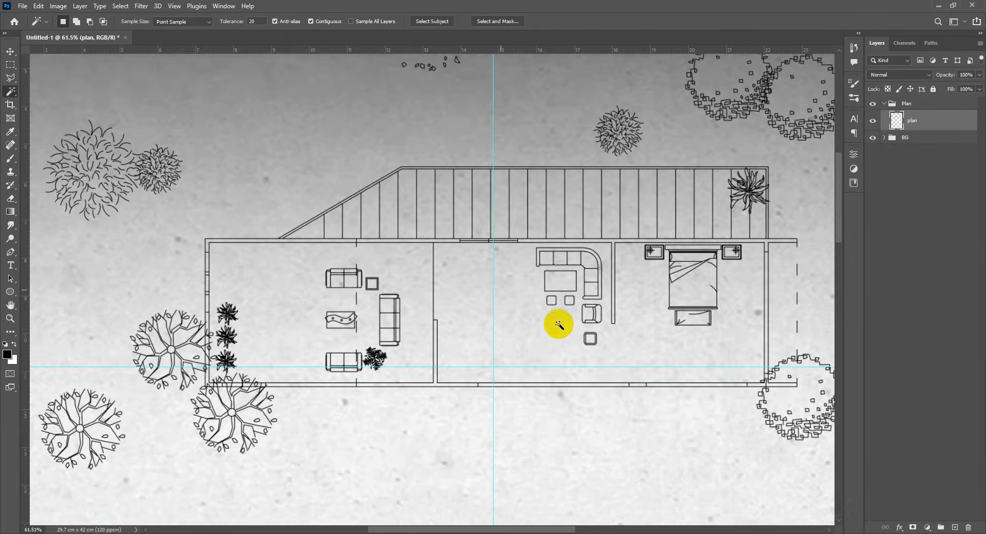
left_click_drag(552, 284, 538, 286)
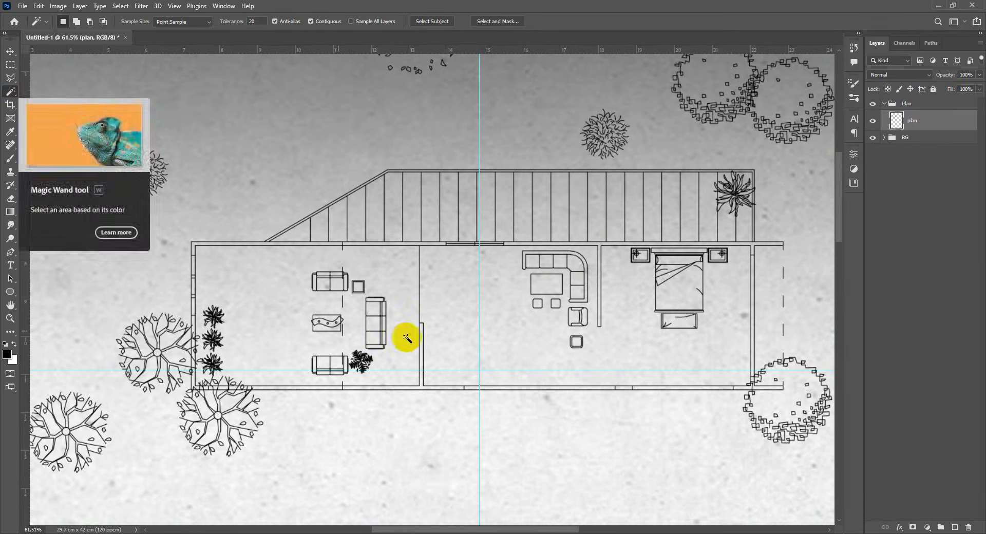
scroll(339, 284, "up", 3)
left_click(467, 231)
scroll(488, 236, "right", 2)
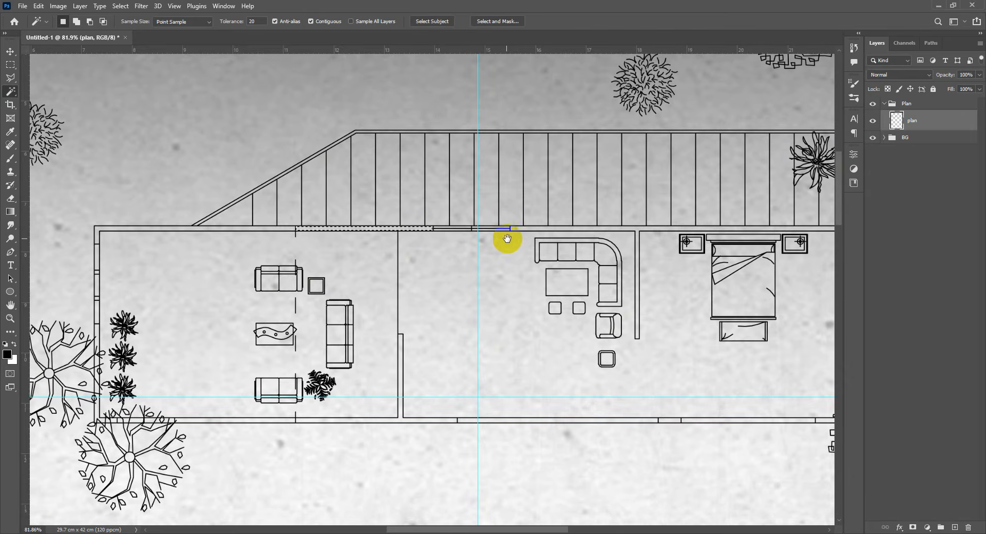
left_click_drag(667, 273, 442, 226)
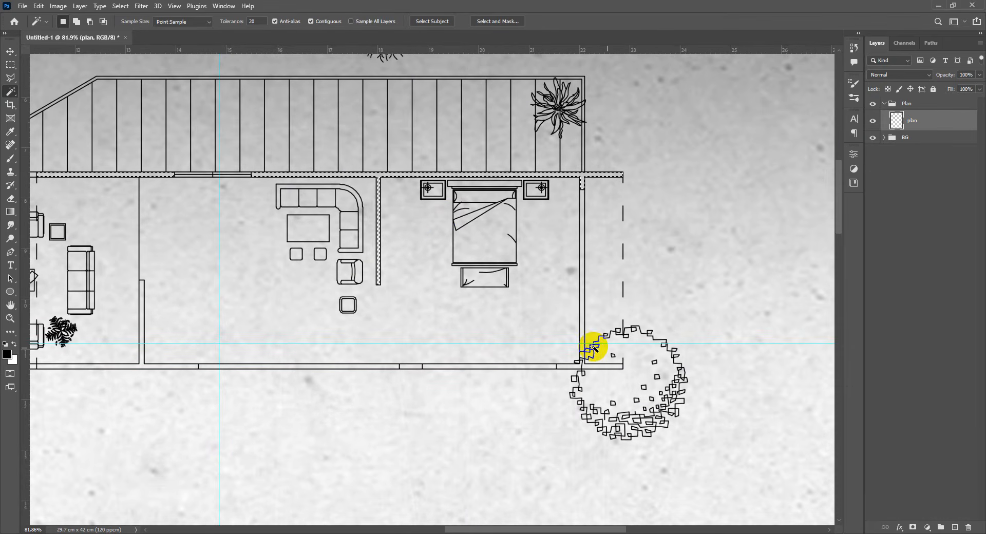
Step: Add the lower-right wall corner hidden by the tree and the short solid piece of the lower wall to the selection
left_click(581, 326, "shift")
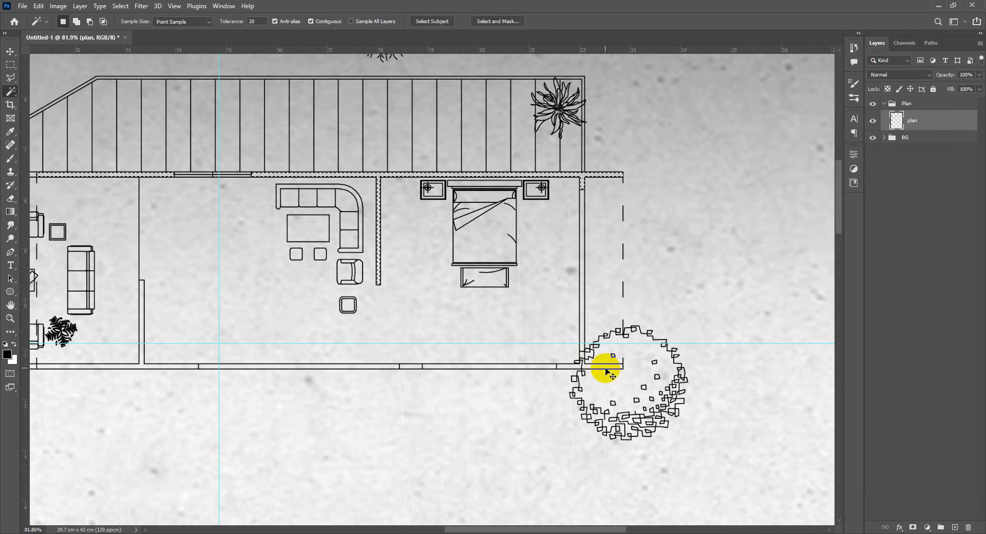
scroll(585, 362, "up", 5)
left_click(583, 362, "shift")
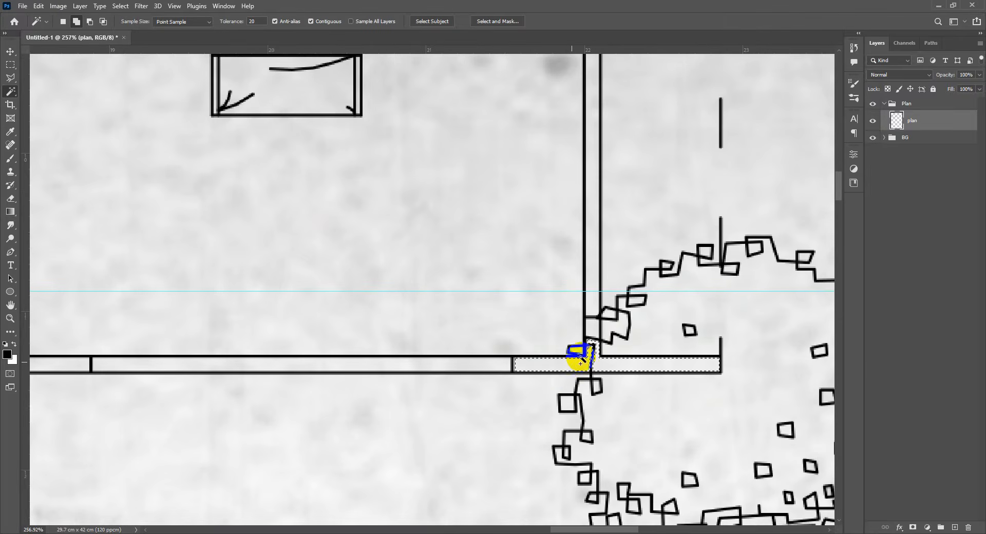
left_click(592, 333, "shift")
scroll(584, 326, "down", 5)
mouse_move(625, 235)
left_mouse_down()
mouse_move(689, 293)
mouse_move(800, 245)
left_mouse_up()
scroll(645, 330, "up", 2)
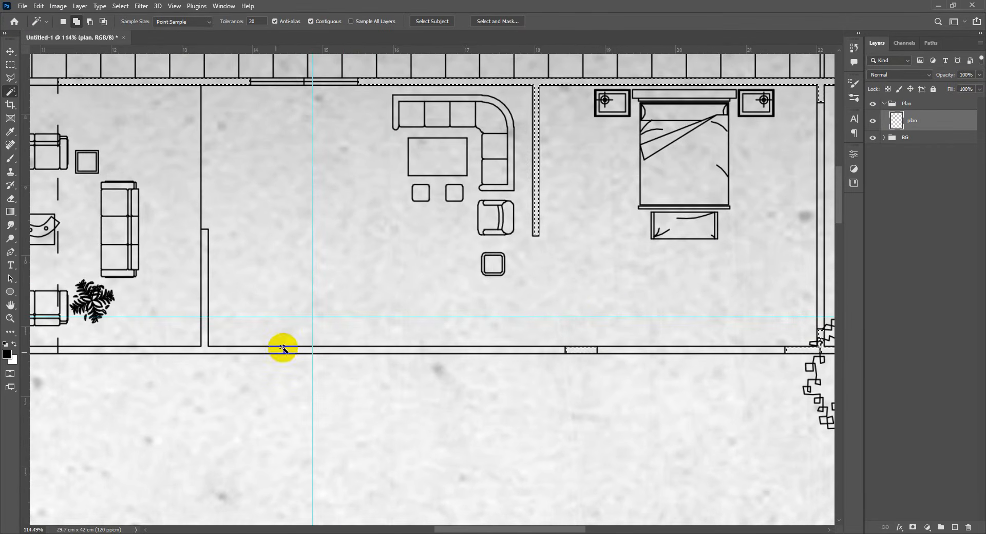
Step: Add the living room partition with its lower wall segment and the lower-left wall corner to the selection
left_click_drag(283, 348, 628, 351)
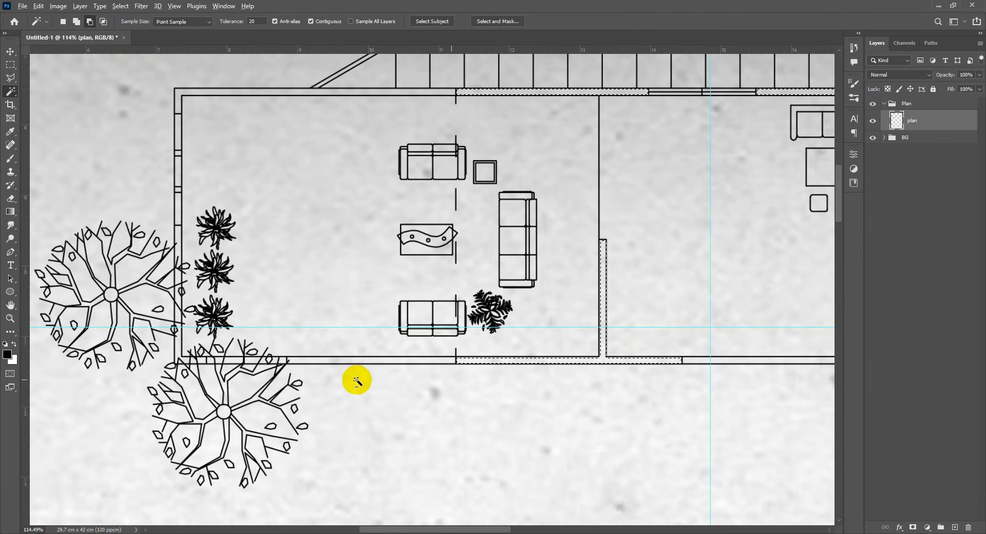
scroll(358, 381, "down", 1)
left_click_drag(357, 381, 408, 390)
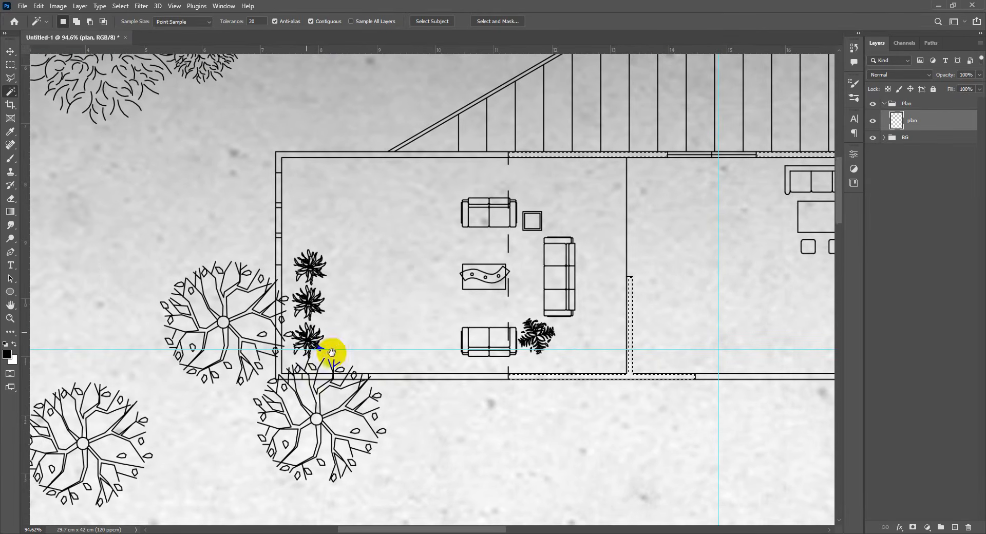
left_click_drag(307, 331, 332, 354)
left_click(304, 300, "shift")
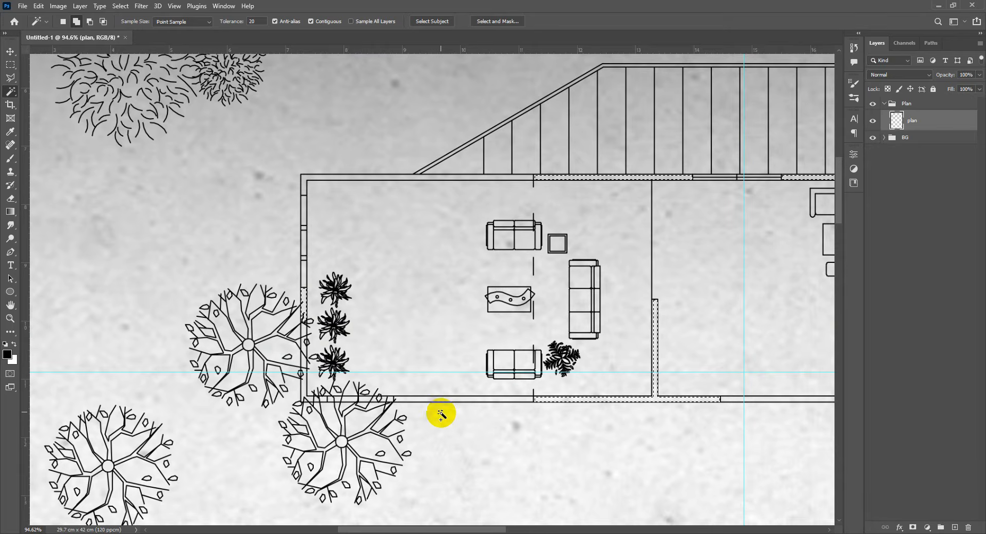
left_click(305, 394, "shift")
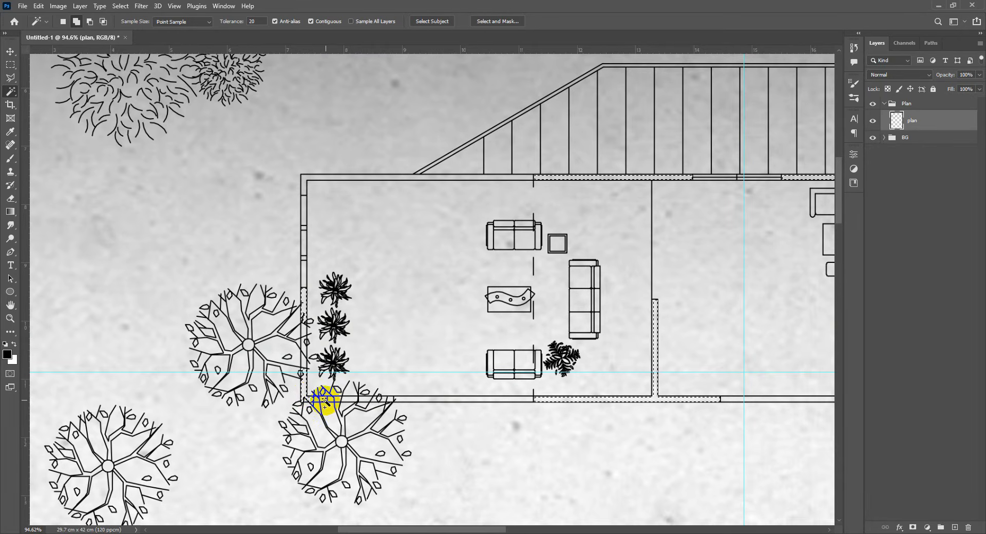
left_click(324, 400, "shift")
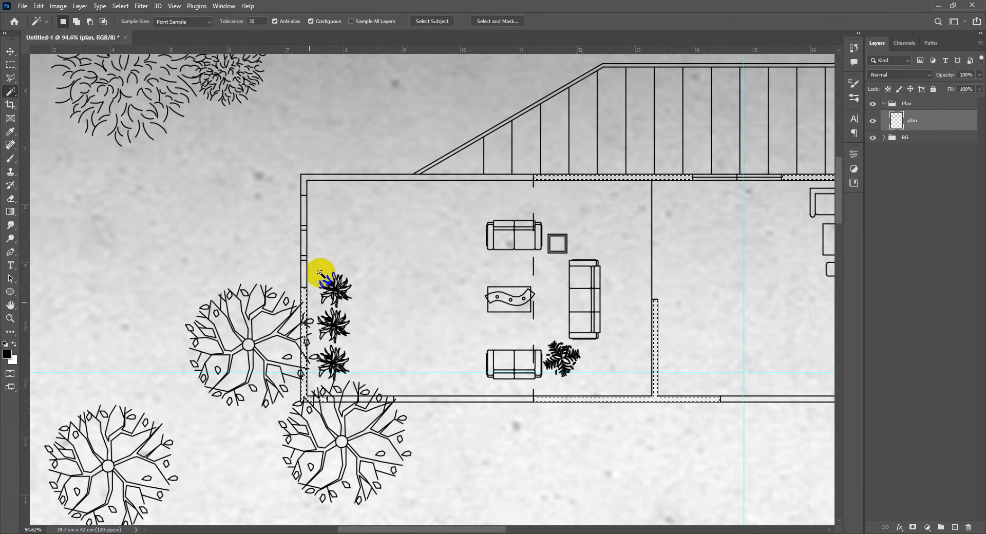
Step: Add the small piers between the left wall's windows and the upper-left wall corner to the selection
left_click_drag(319, 268, 322, 346)
scroll(311, 339, "up", 3)
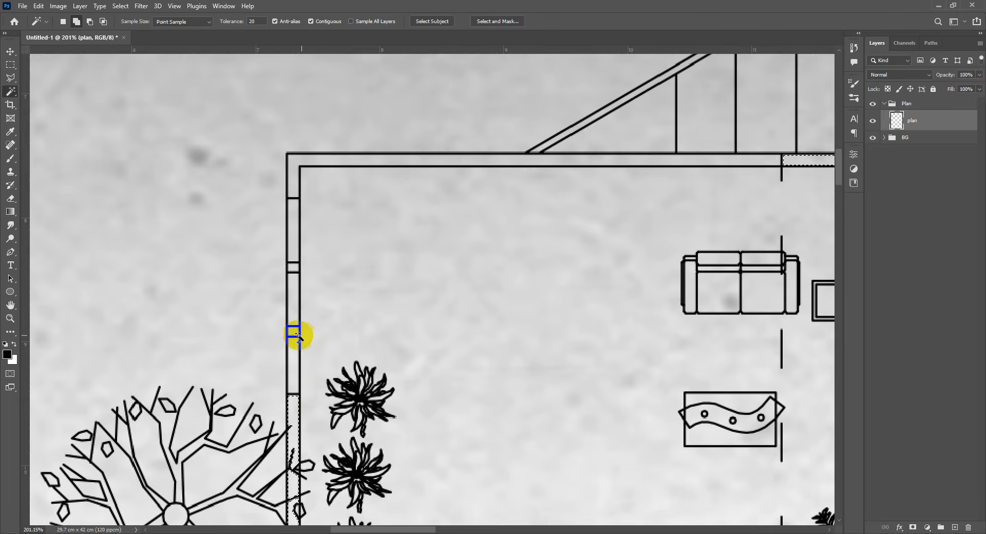
left_click(292, 270, "shift")
left_click(293, 181, "shift")
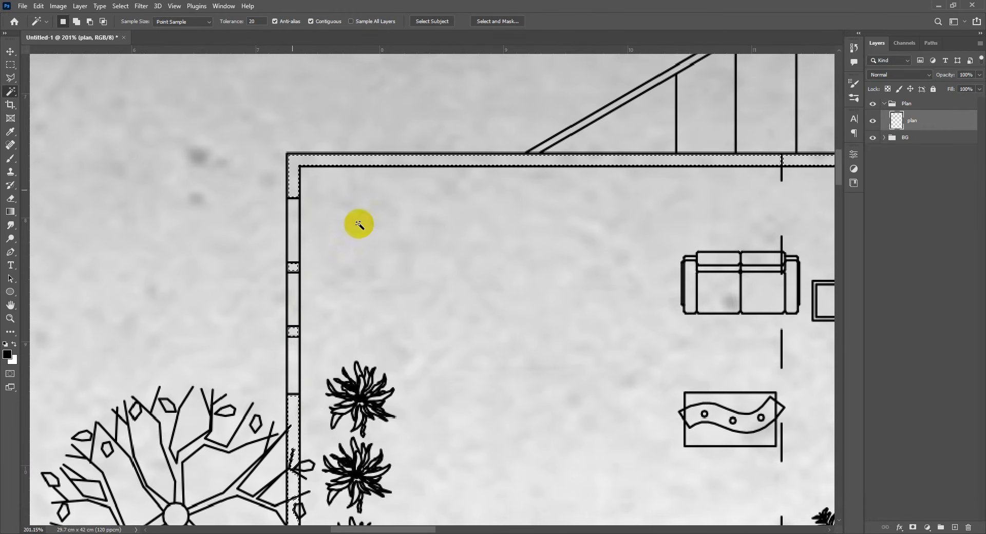
Step: Examine the wall selection across the whole plan for missed segments
scroll(438, 248, "down", 5)
scroll(539, 293, "down", 3)
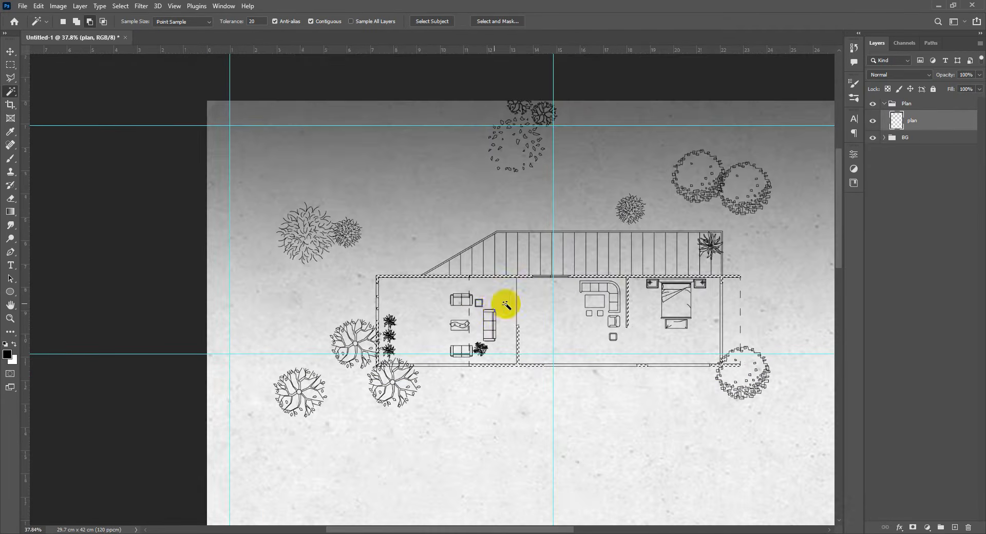
scroll(740, 262, "up", 7)
scroll(731, 204, "down", 5)
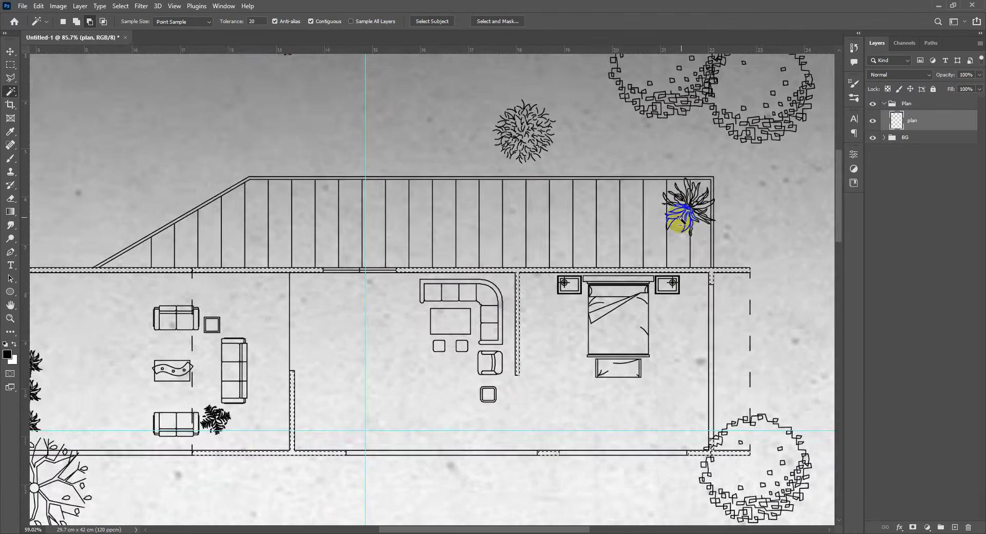
scroll(685, 260, "up", 6)
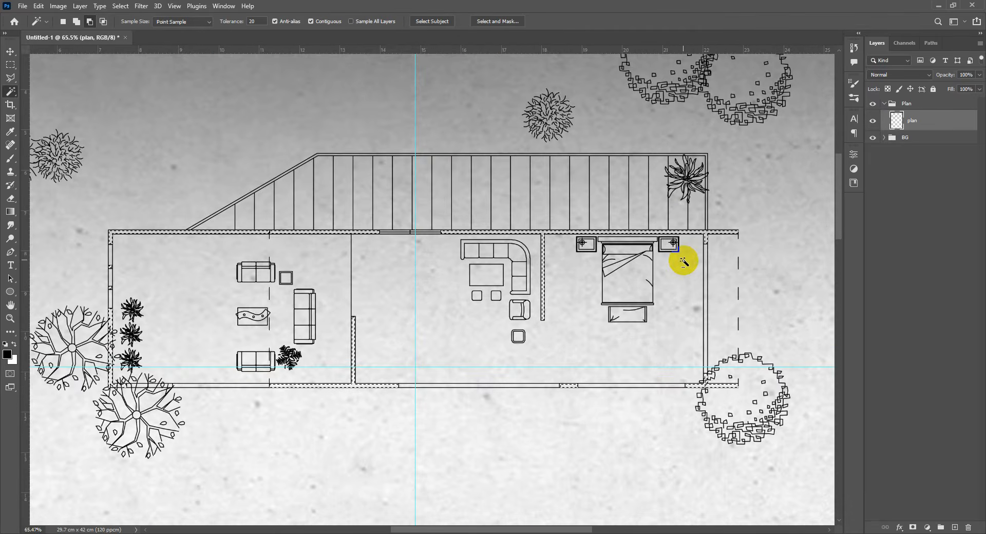
scroll(673, 264, "down", 4)
scroll(642, 268, "down", 1)
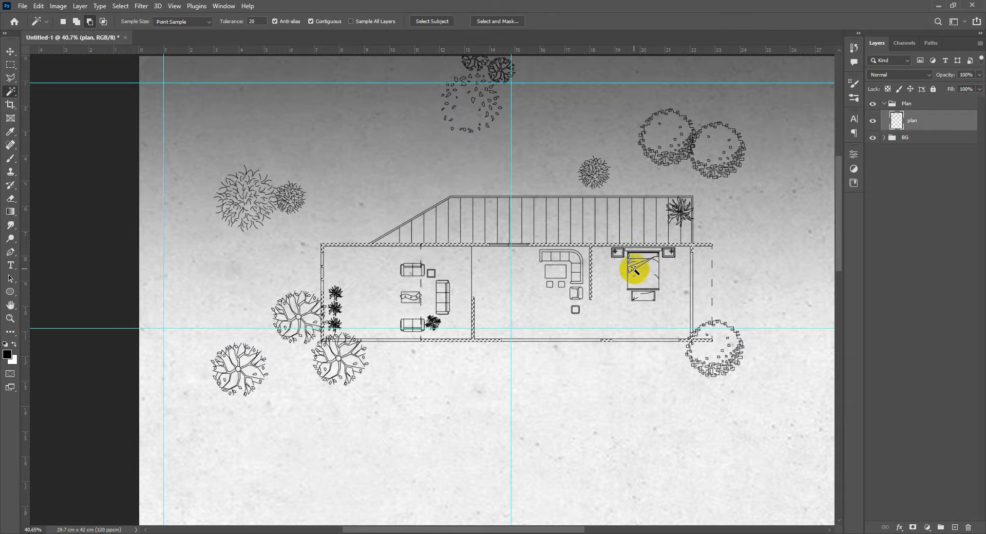
Step: Fill the selected walls with a Solid Color fill layer in black, 000000
scroll(636, 274, "up", 2)
left_click_drag(589, 288, 575, 312)
left_click(928, 528)
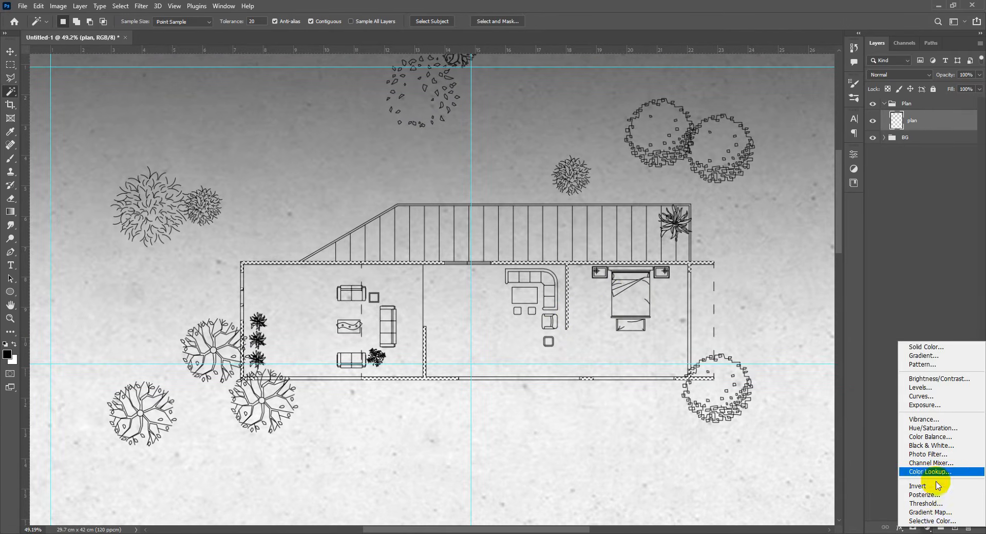
left_click(927, 348)
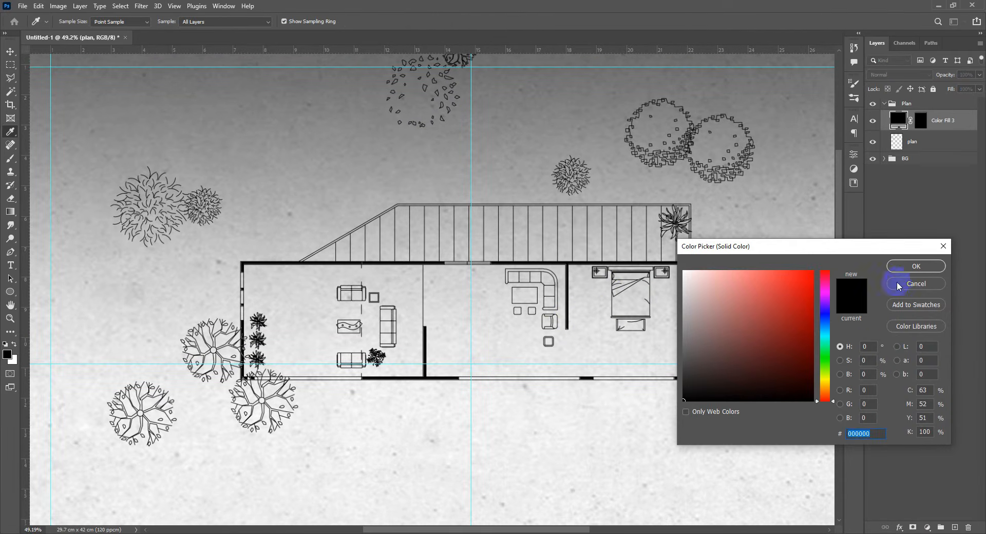
left_click(923, 268)
Step: Merge the Color Fill 3 layer with the plan layer inside the Plan group
key("w")
scroll(609, 290, "down", 1)
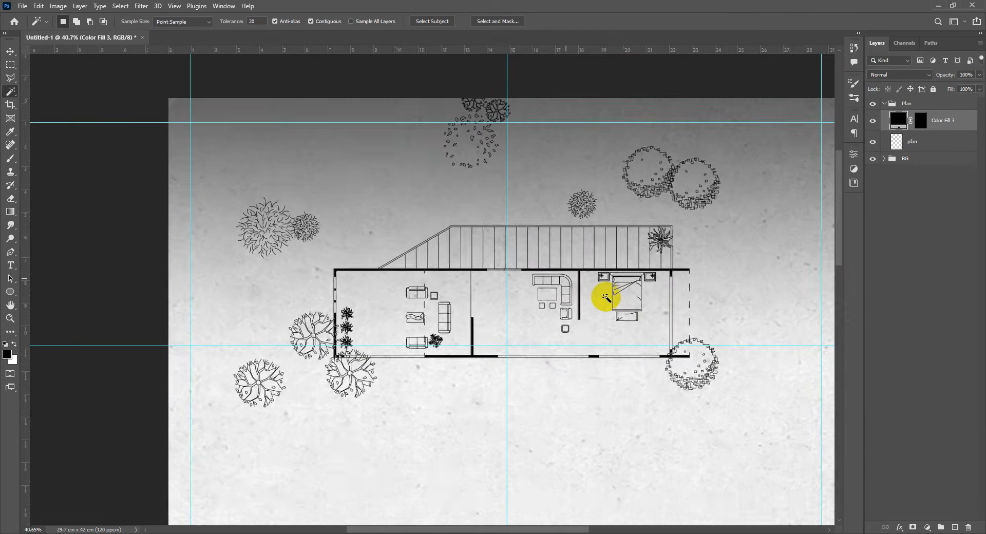
scroll(607, 297, "up", 1)
key("v")
scroll(535, 303, "up", 2)
left_click_drag(537, 311, 547, 332)
left_click(934, 142, "shift")
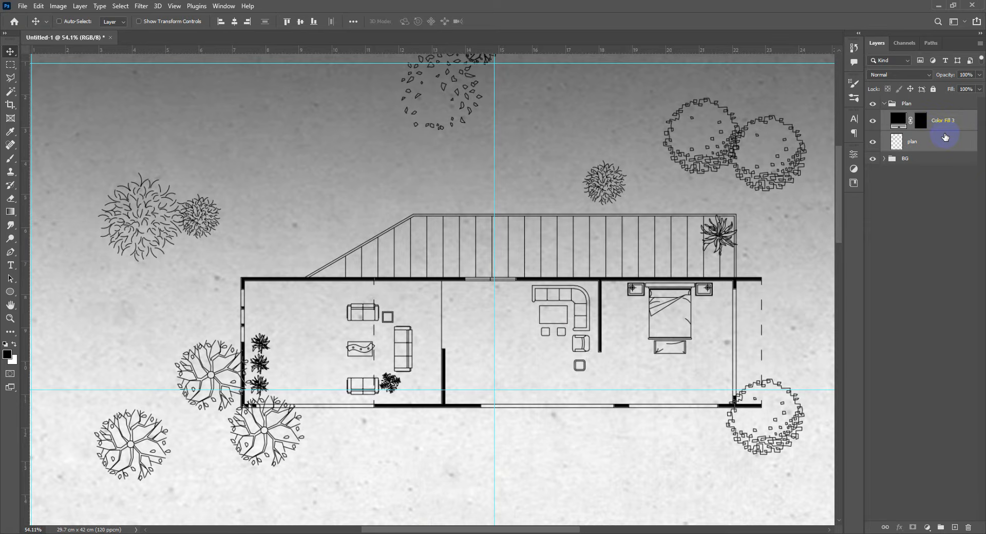
key("ctrl+e")
Step: Hide and show the merged plan layer once and examine the black walls against the whole poster
left_click(873, 121)
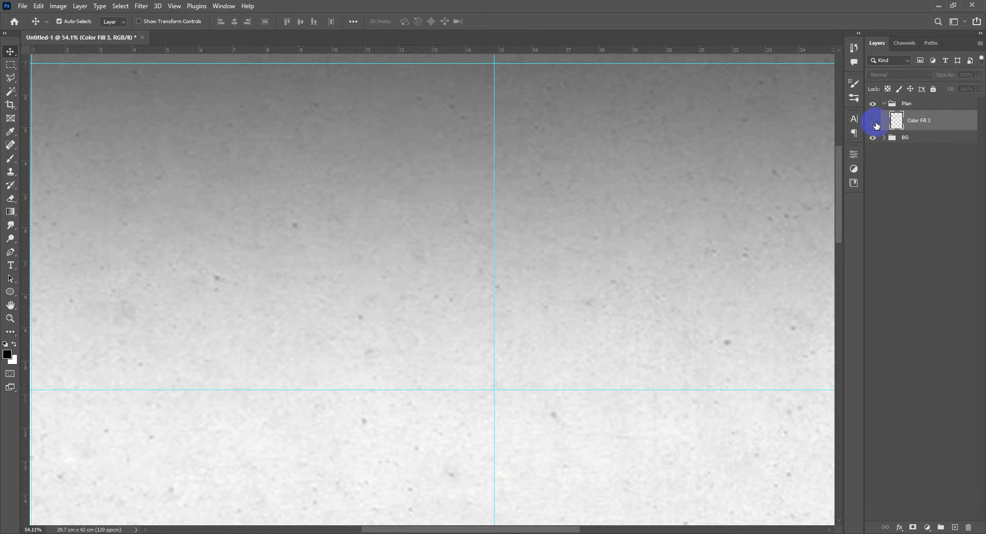
left_click(873, 121)
scroll(535, 248, "down", 3)
scroll(569, 273, "up", 2)
scroll(568, 274, "up", 2)
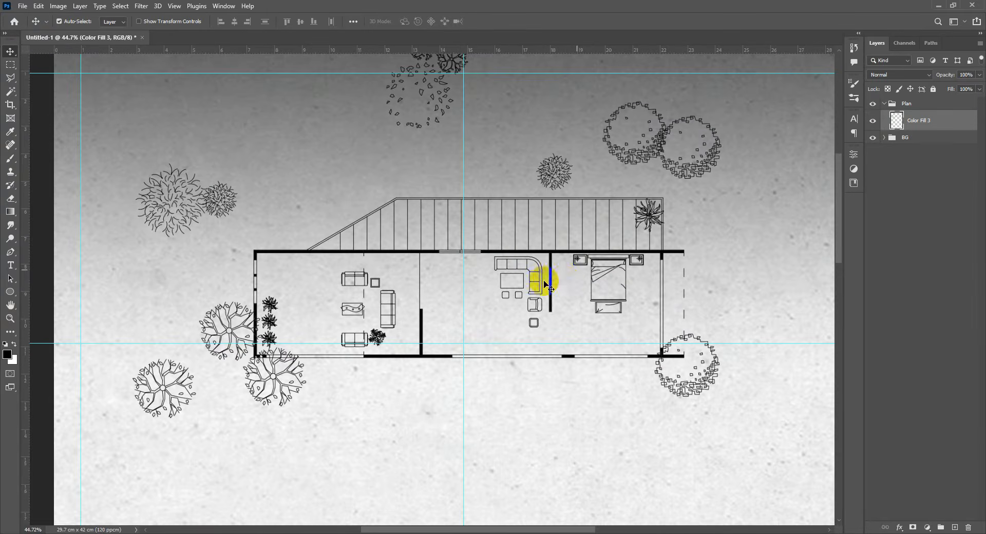
scroll(568, 278, "down", 3)
scroll(569, 279, "up", 2)
scroll(568, 286, "up", 1)
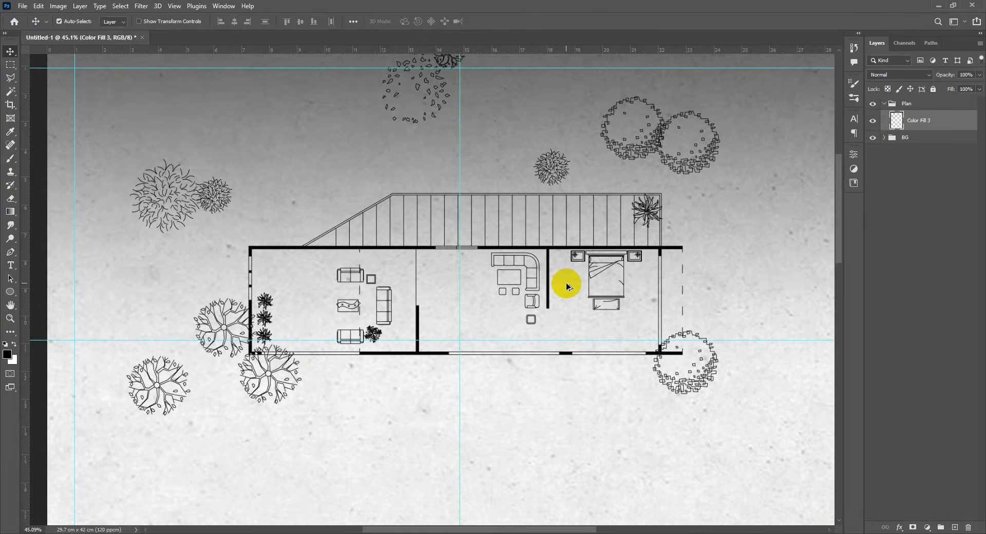
scroll(567, 287, "down", 1)
scroll(532, 283, "down", 3)
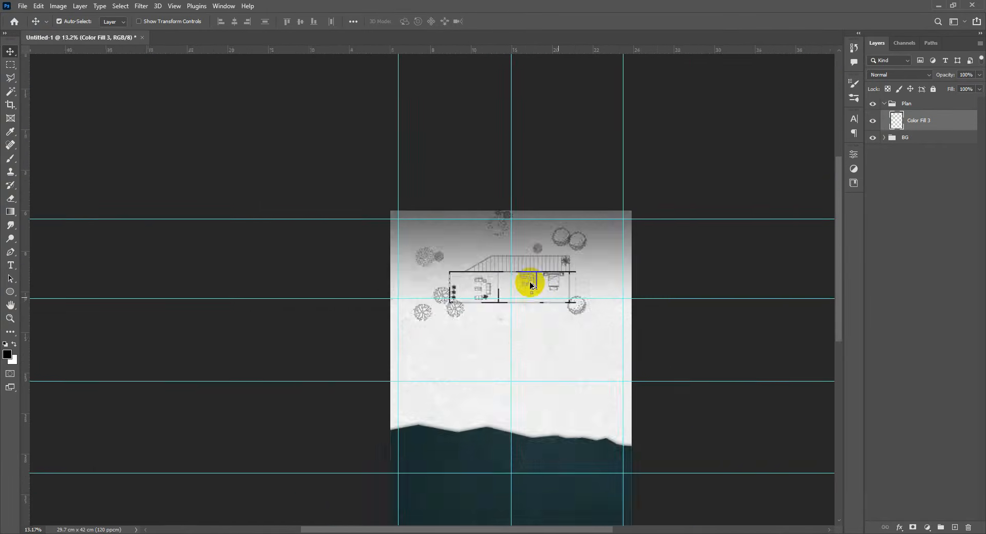
scroll(529, 282, "up", 3)
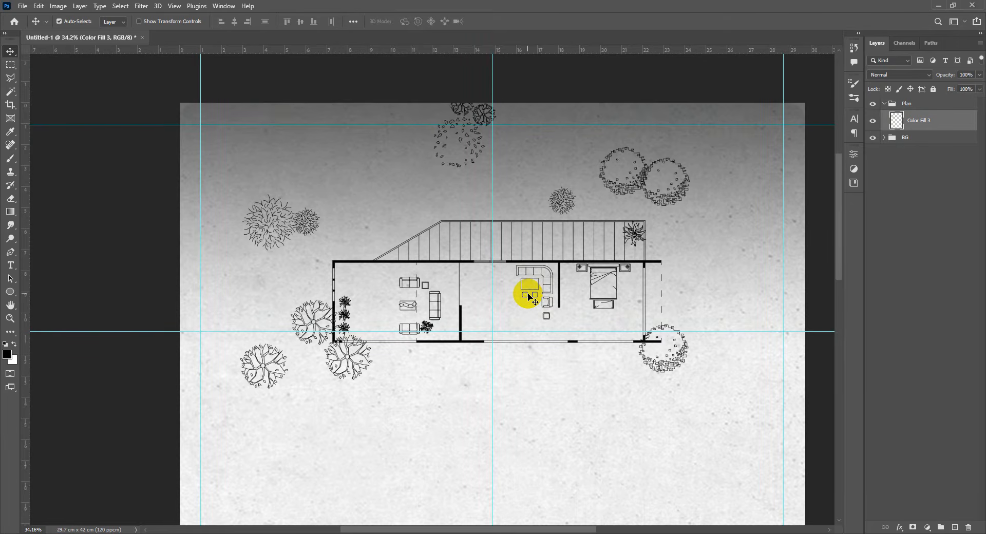
Step: Add a new layer in the Plan group and start a Polygonal Lasso outline along the house's left outer wall
key("l")
left_click(956, 528)
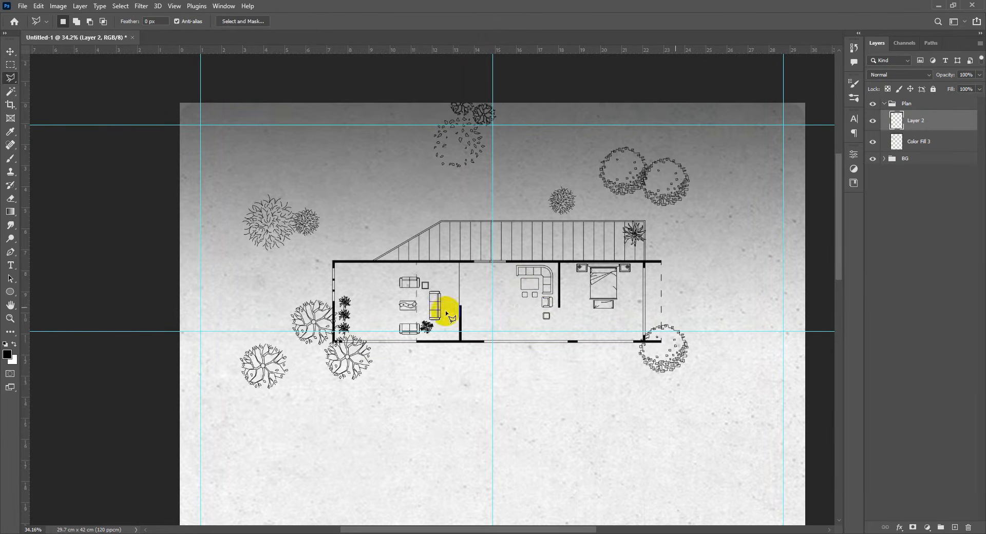
scroll(437, 308, "up", 3)
mouse_move(577, 275)
left_mouse_down()
mouse_move(520, 298)
mouse_move(552, 287)
left_mouse_up()
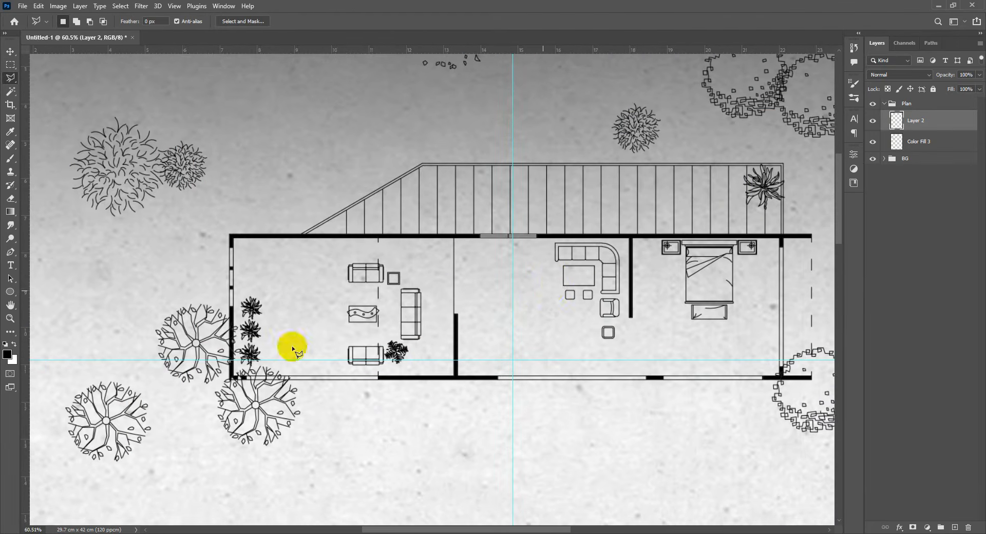
left_click_drag(222, 350, 300, 355)
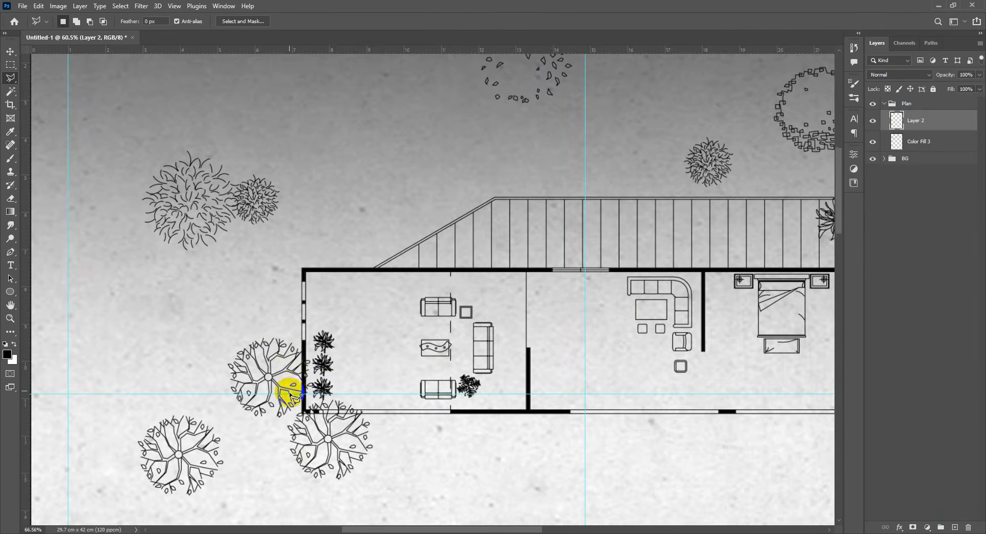
scroll(291, 394, "up", 4)
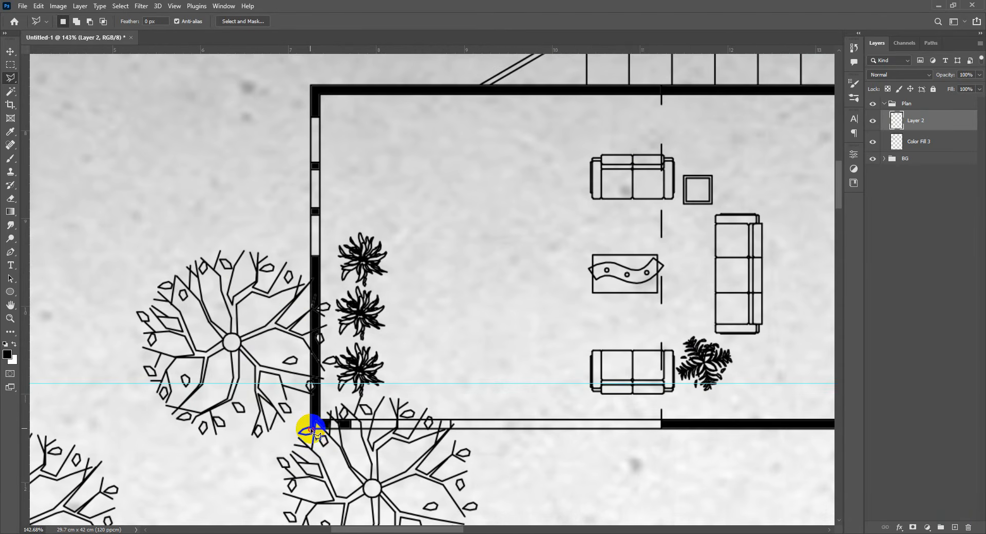
left_click(311, 427)
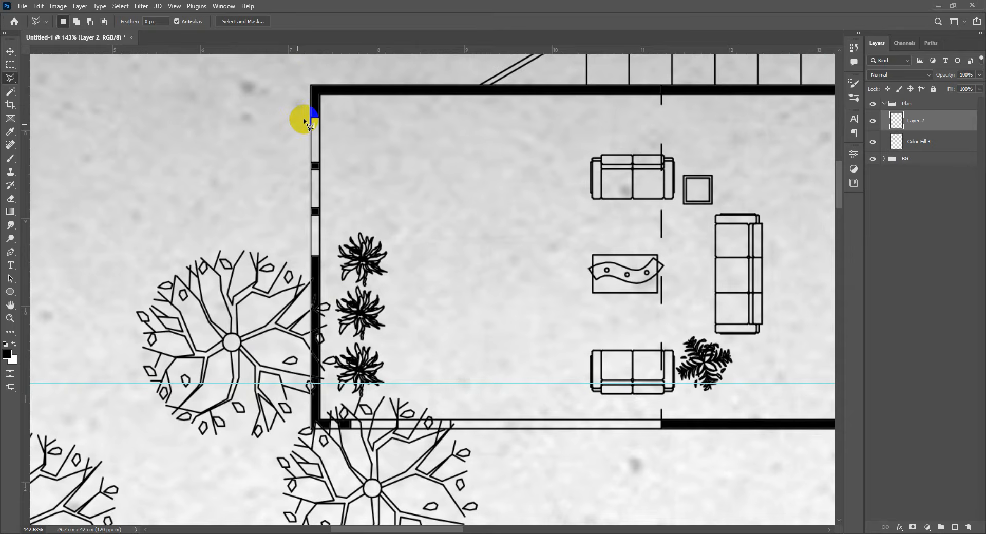
left_click(313, 86)
Step: Trace the Polygonal Lasso outline from the house's upper-left corner along the top wall and the deck's sloped and long outer edges
left_click_drag(463, 130, 222, 282)
scroll(224, 278, "down", 5)
left_click_drag(421, 287, 317, 310)
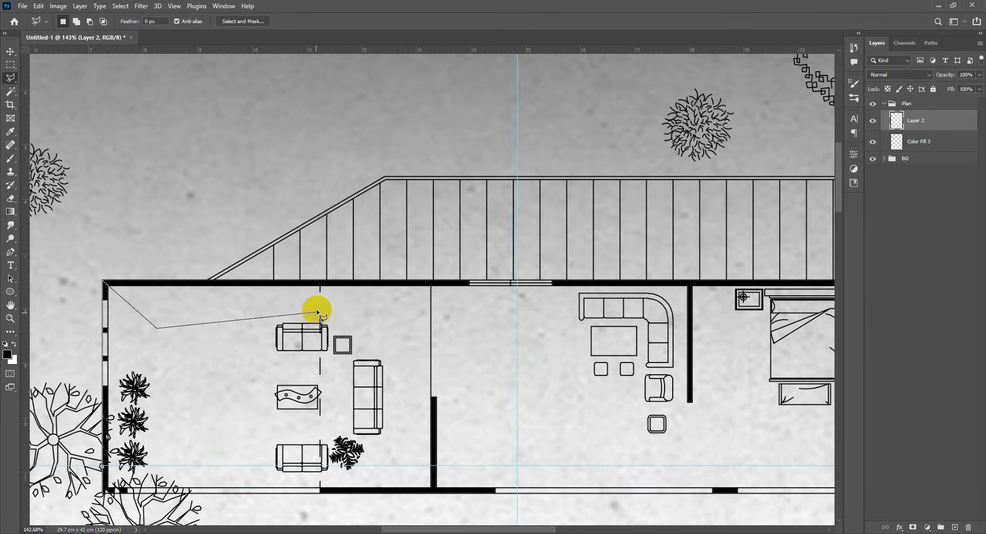
key("BackSpace")
mouse_move(650, 294)
left_mouse_down()
mouse_move(287, 321)
mouse_move(697, 312)
left_mouse_up()
left_click_drag(372, 328, 356, 372)
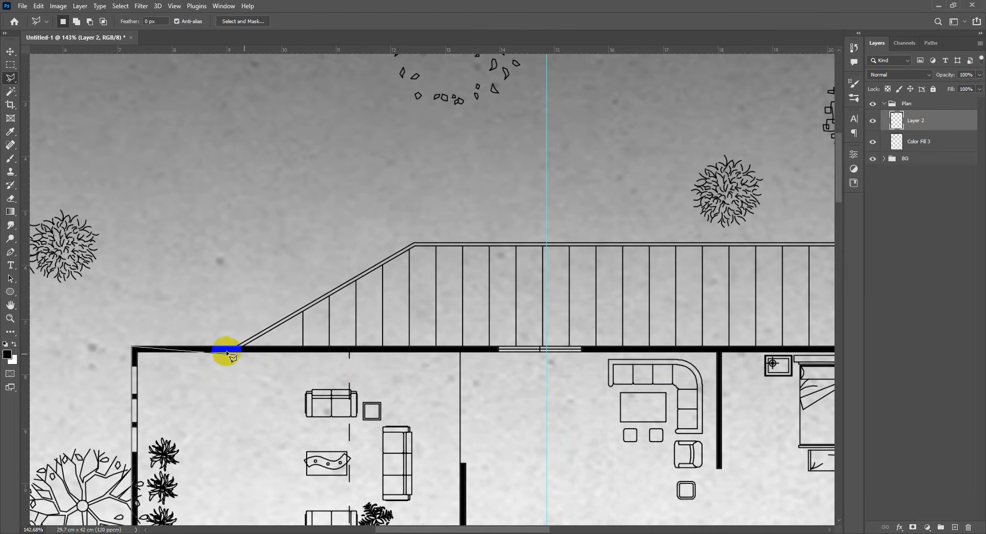
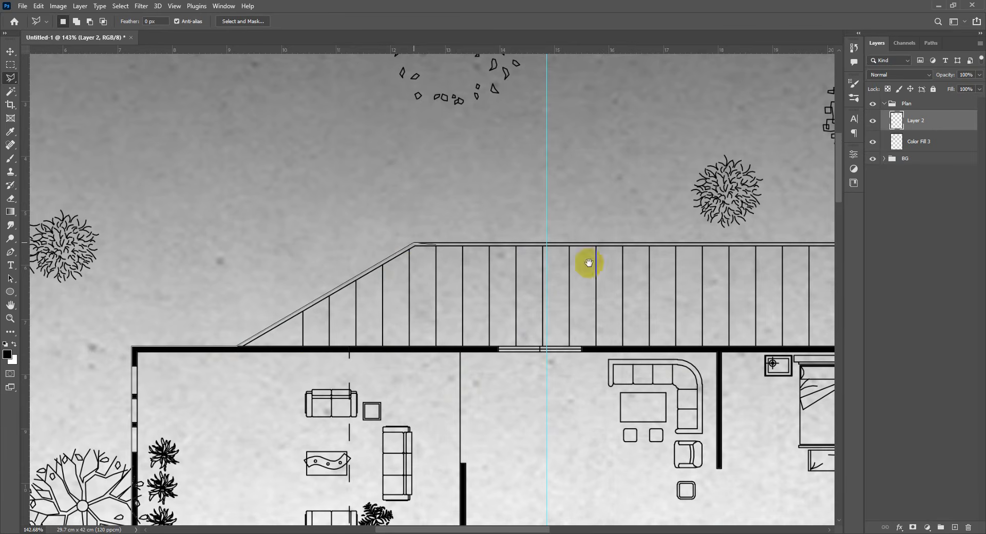
left_click_drag(832, 272, 723, 244)
left_click_drag(565, 225, 305, 197)
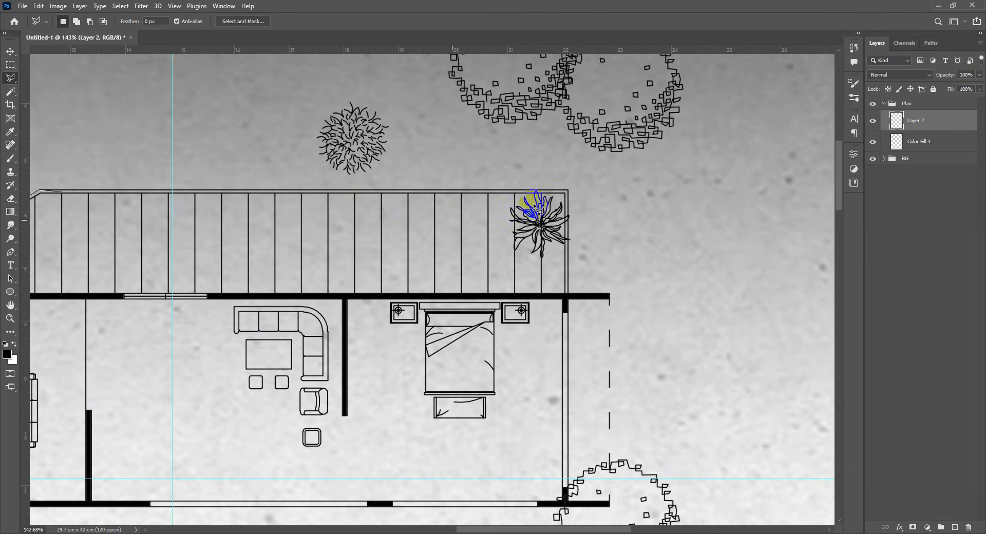
Step: Continue the lasso around the deck's right corner, the projecting right wall ends and the lower wall, and close it at the starting wall
left_click(567, 192)
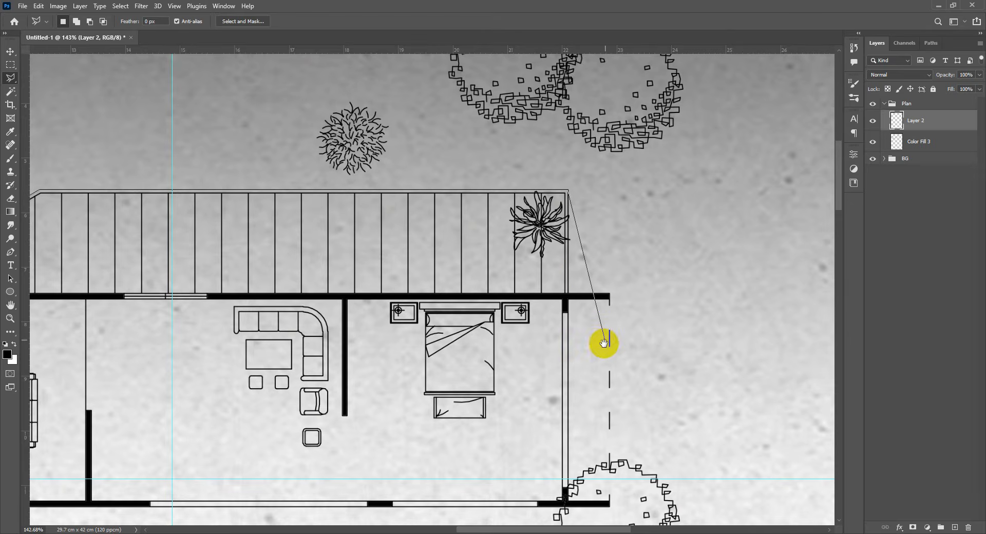
left_click_drag(604, 342, 592, 298)
left_click(564, 255)
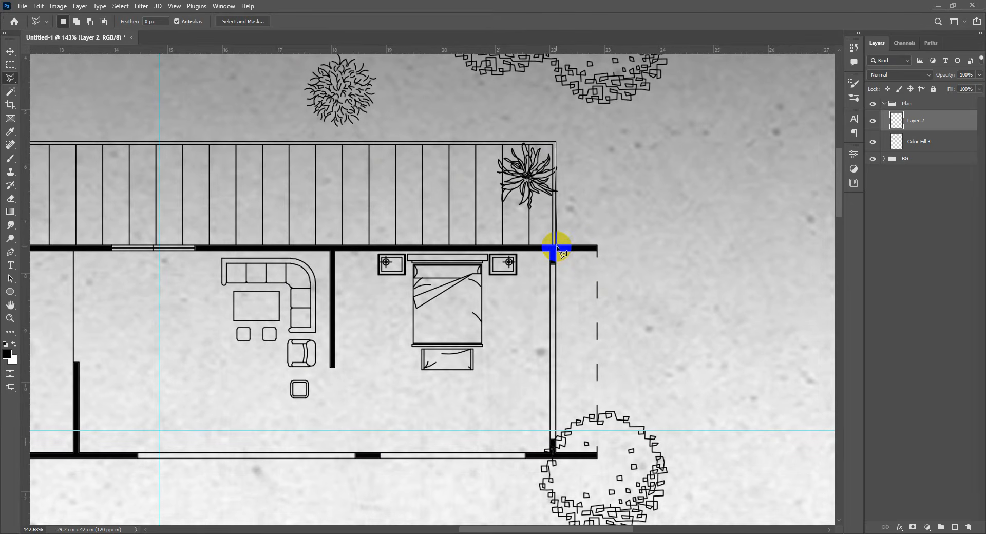
left_click(597, 251)
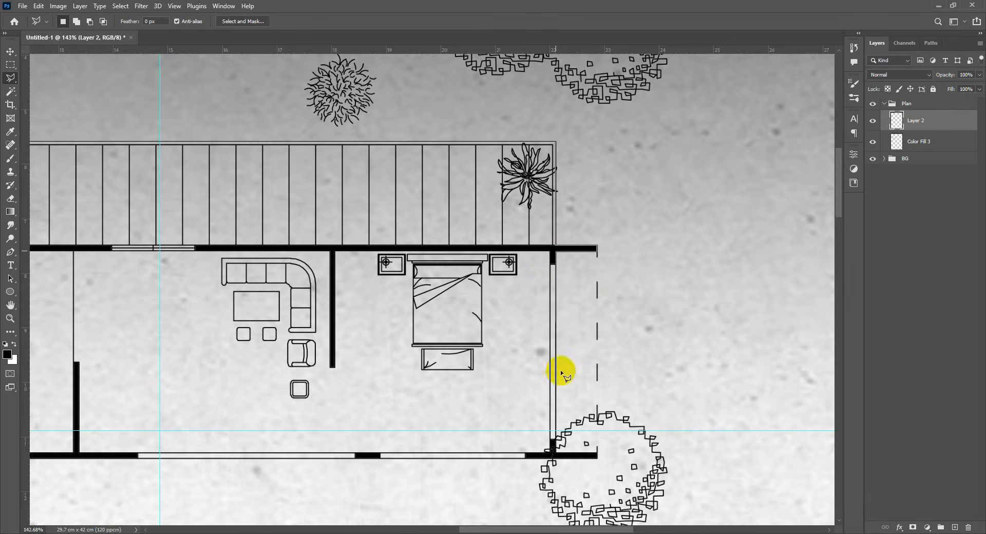
left_click(554, 455)
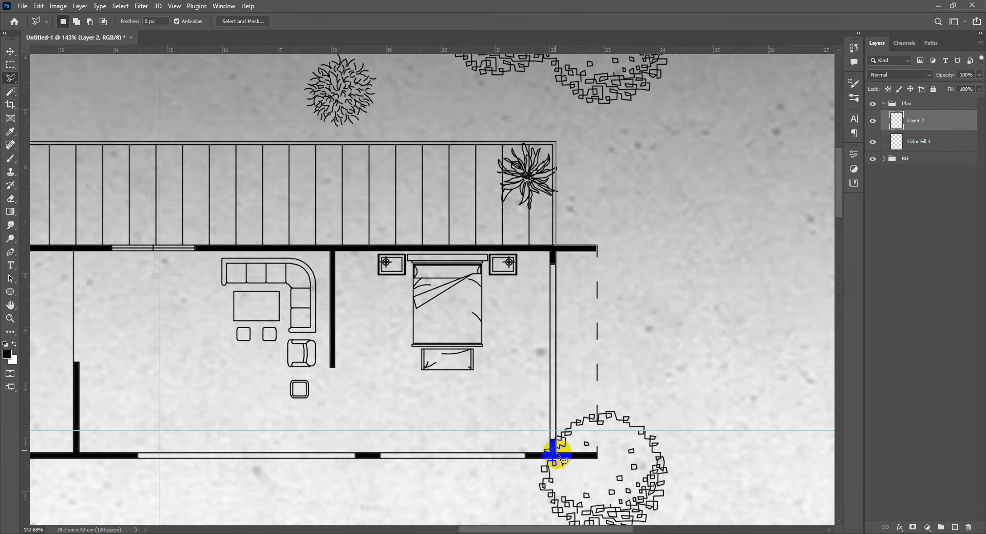
left_click(597, 460)
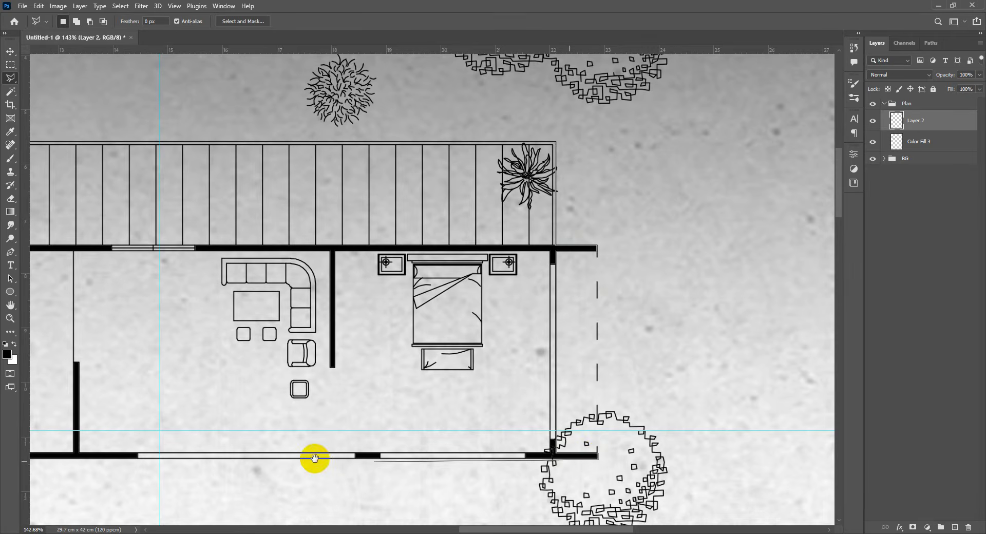
left_click_drag(103, 430, 693, 423)
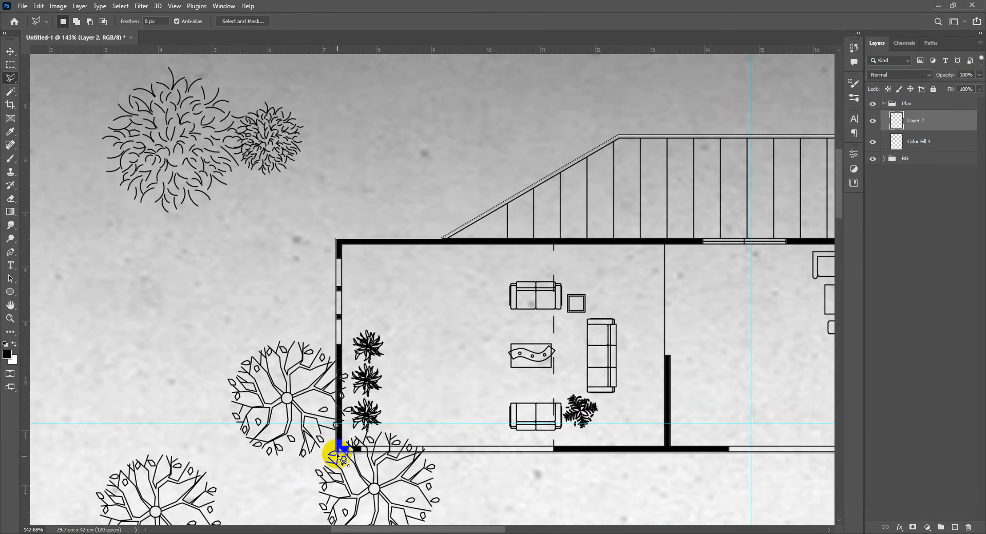
left_click(343, 456)
scroll(401, 412, "down", 5)
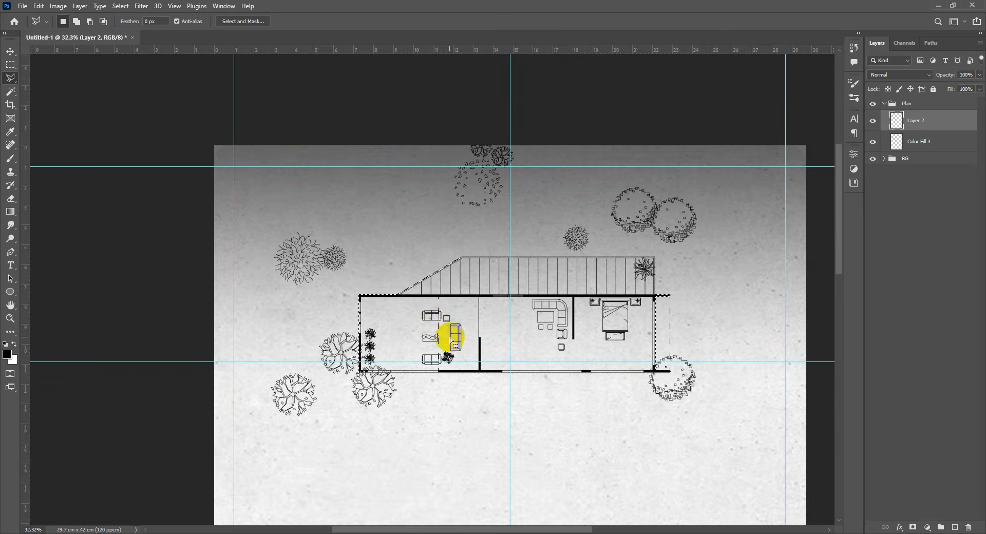
Step: Invert the house selection and try painting a black shadow outside the left wall with a soft 210 px brush
scroll(453, 341, "up", 3)
scroll(509, 319, "right", 1)
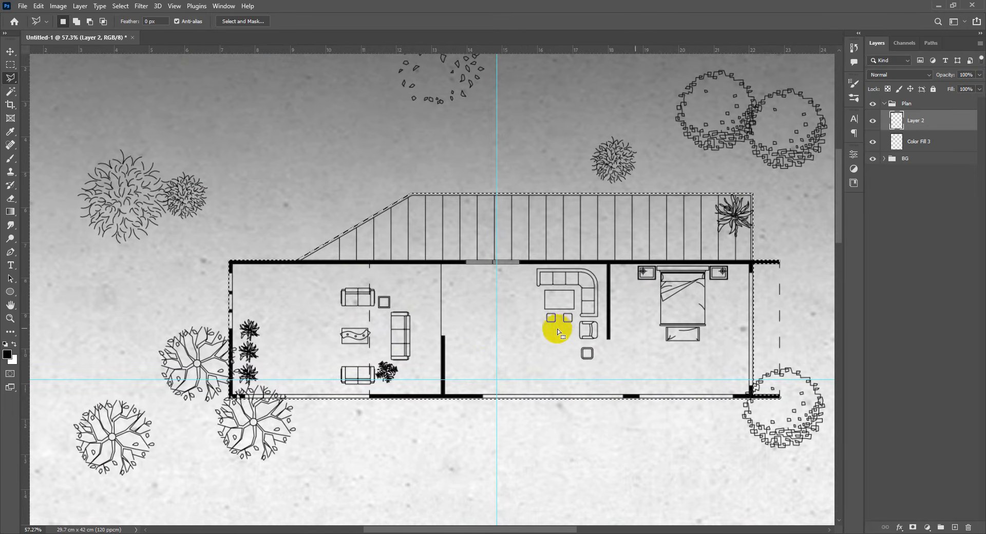
scroll(524, 326, "down", 1)
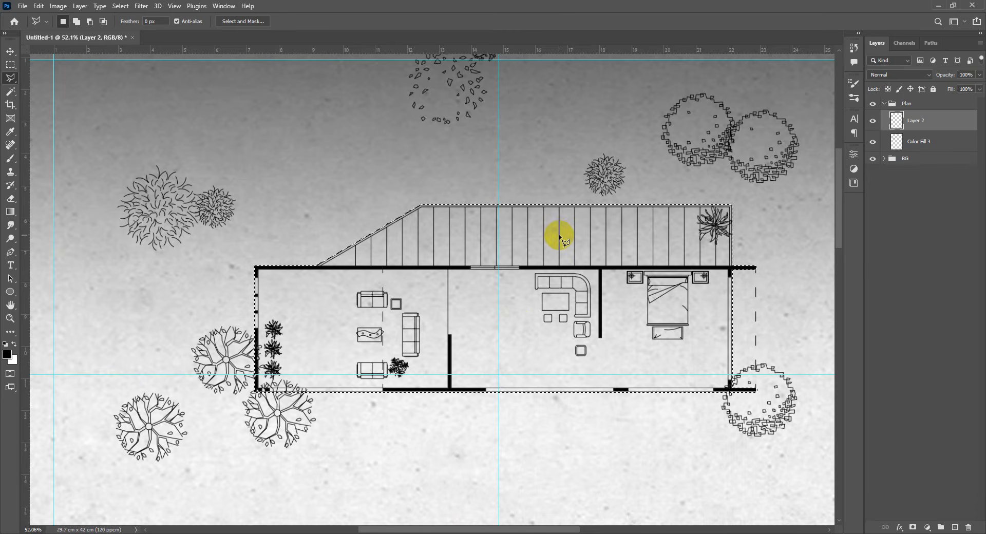
key("b")
left_click_drag(417, 269, 116, 284)
left_click_drag(257, 288, 212, 293)
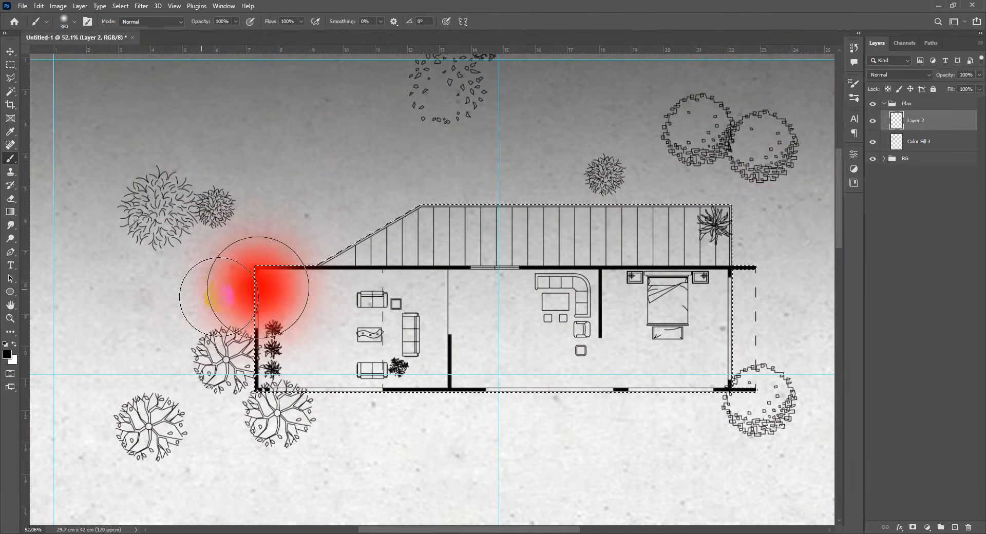
mouse_move(319, 294)
left_mouse_down()
mouse_move(309, 328)
mouse_move(327, 332)
left_mouse_up()
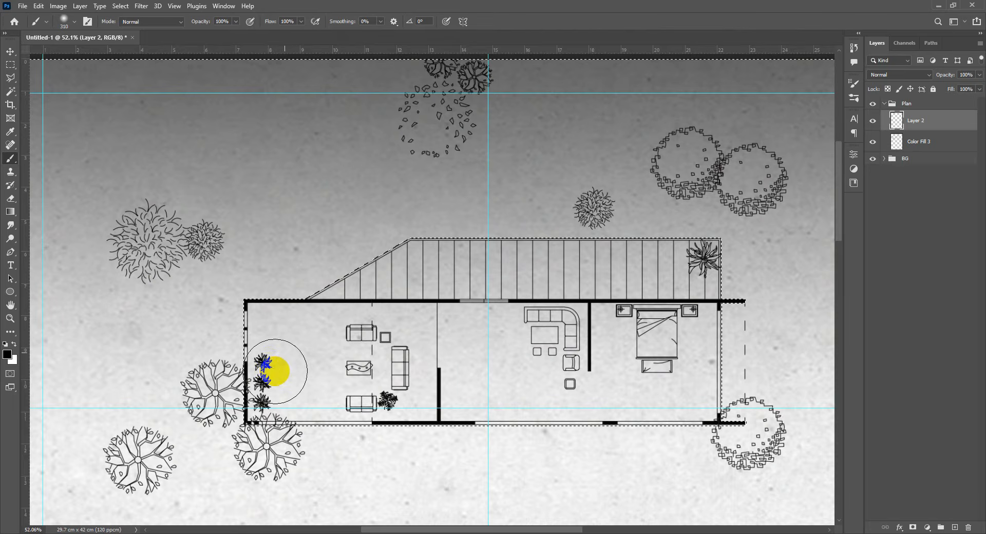
mouse_move(276, 367)
left_mouse_down()
mouse_move(314, 366)
mouse_move(319, 378)
mouse_move(308, 390)
mouse_move(305, 295)
left_mouse_up()
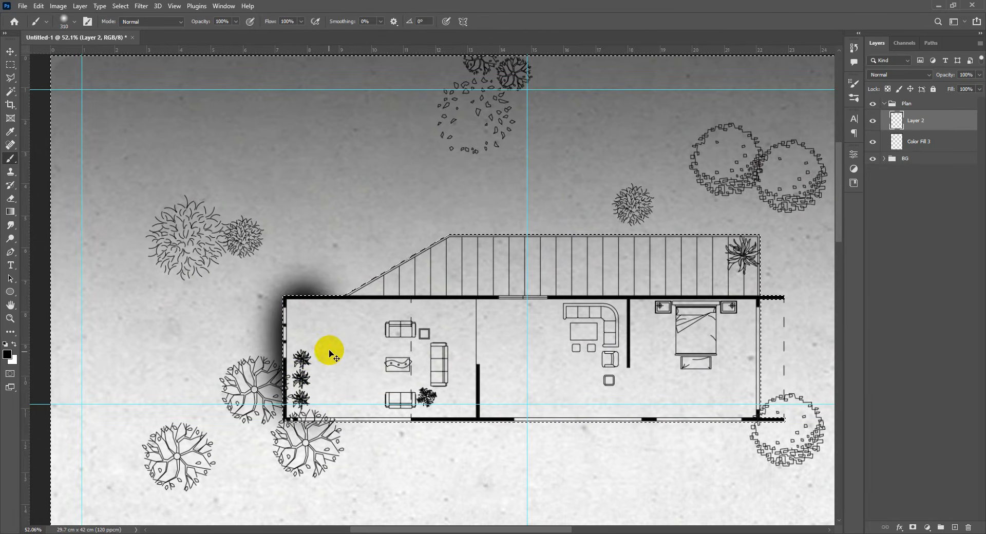
key("ctrl+z")
Step: Paint a soft black shadow on Layer 2 around the outside of the house and deck with a 510 px brush
scroll(331, 355, "down", 3)
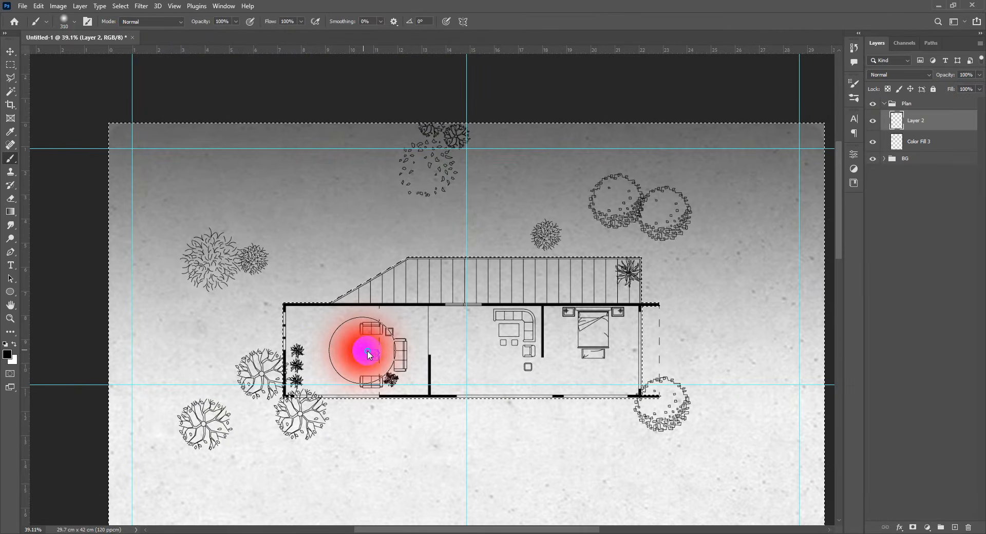
mouse_move(367, 352)
left_mouse_down()
mouse_move(316, 353)
mouse_move(328, 347)
mouse_move(324, 339)
mouse_move(356, 340)
mouse_move(449, 298)
mouse_move(600, 299)
mouse_move(602, 332)
left_mouse_up()
left_click(316, 352)
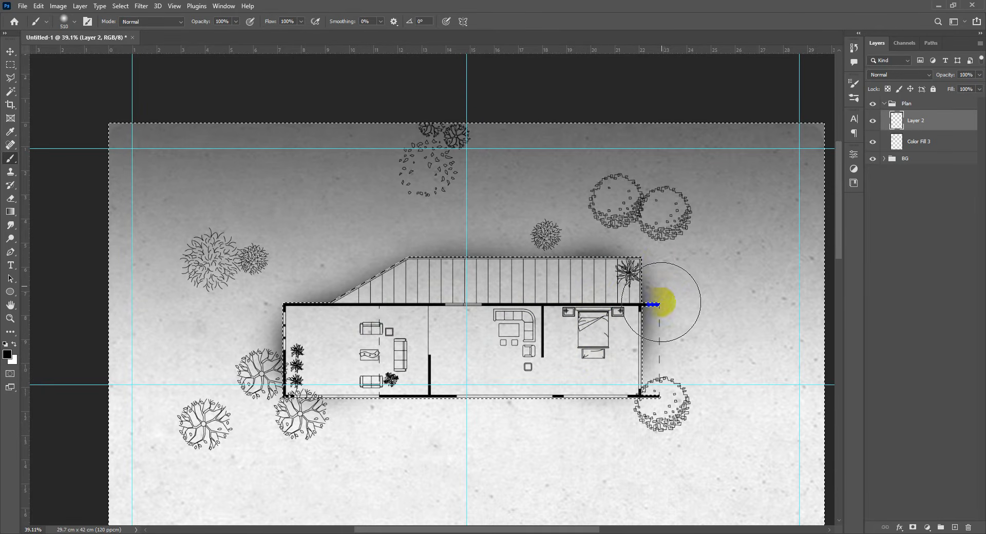
mouse_move(661, 303)
left_mouse_down()
mouse_move(662, 351)
mouse_move(641, 243)
mouse_move(656, 279)
mouse_move(651, 332)
left_mouse_up()
key("ctrl+z")
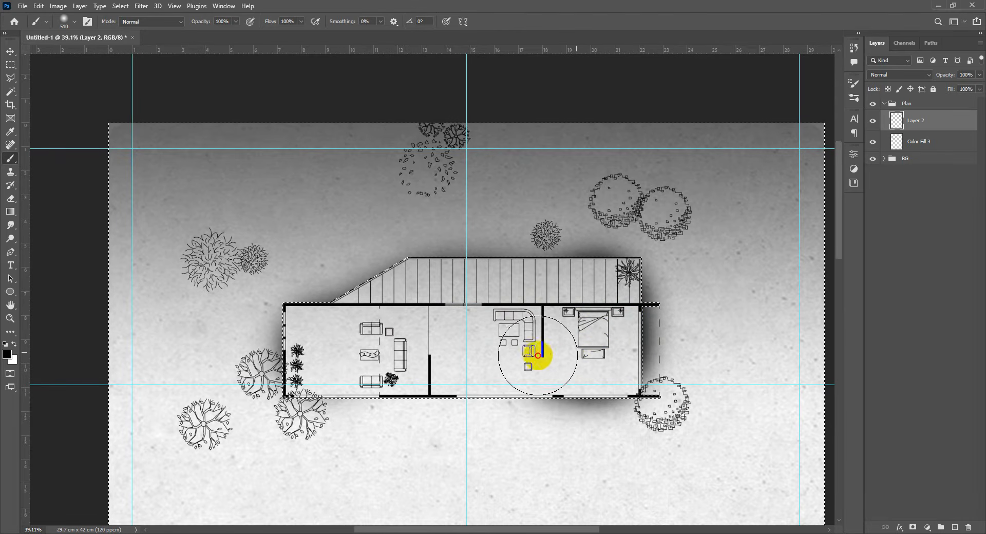
left_click_drag(422, 359, 364, 359)
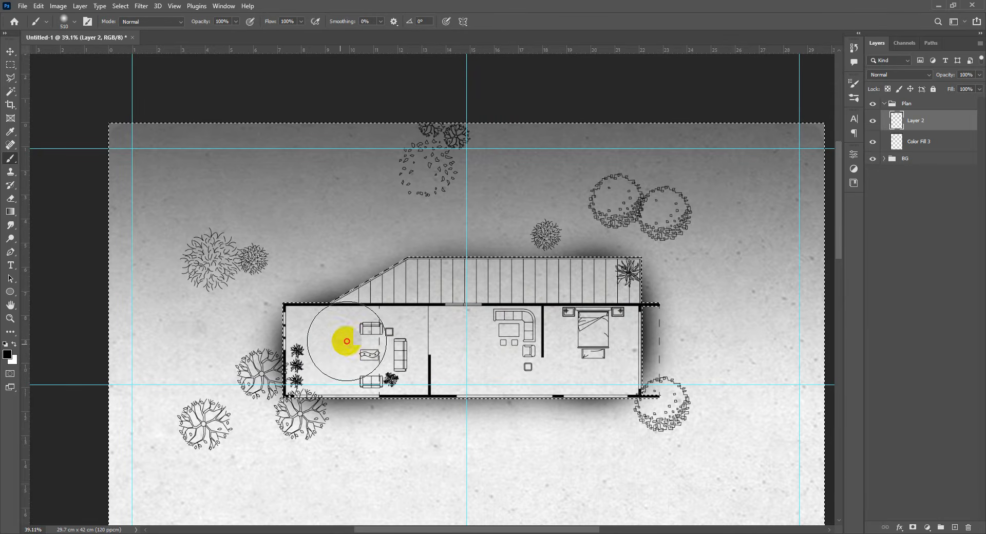
mouse_move(437, 325)
left_mouse_down()
mouse_move(463, 306)
mouse_move(581, 309)
mouse_move(451, 307)
left_mouse_up()
Step: Deselect the outline and set the opacity of the shadow on Layer 2 to 71%
key("ctrl+d")
key("v")
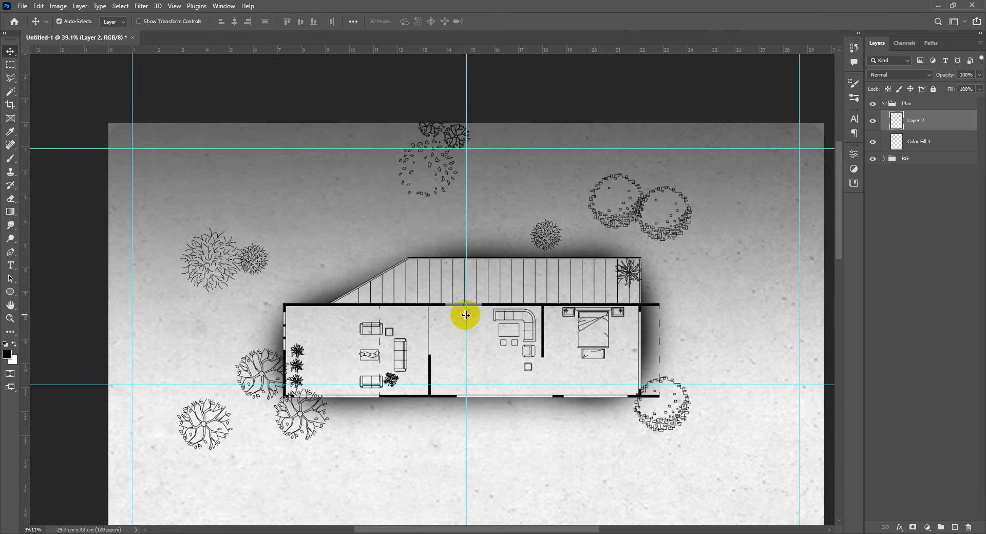
scroll(497, 328, "down", 5)
scroll(494, 325, "up", 4)
left_click_drag(508, 362, 526, 352)
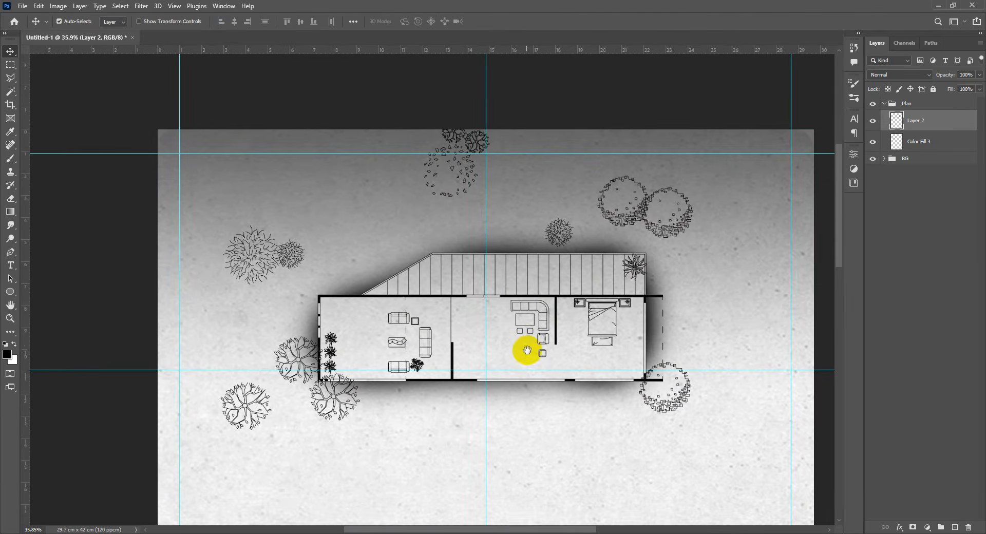
scroll(502, 359, "up", 2)
scroll(508, 343, "up", 1)
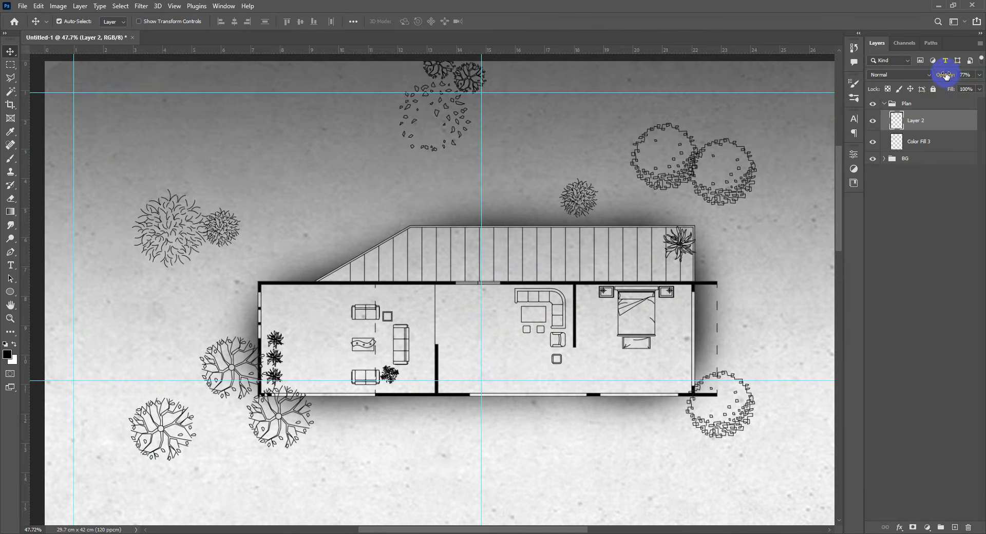
scroll(533, 300, "down", 4)
scroll(537, 300, "up", 2)
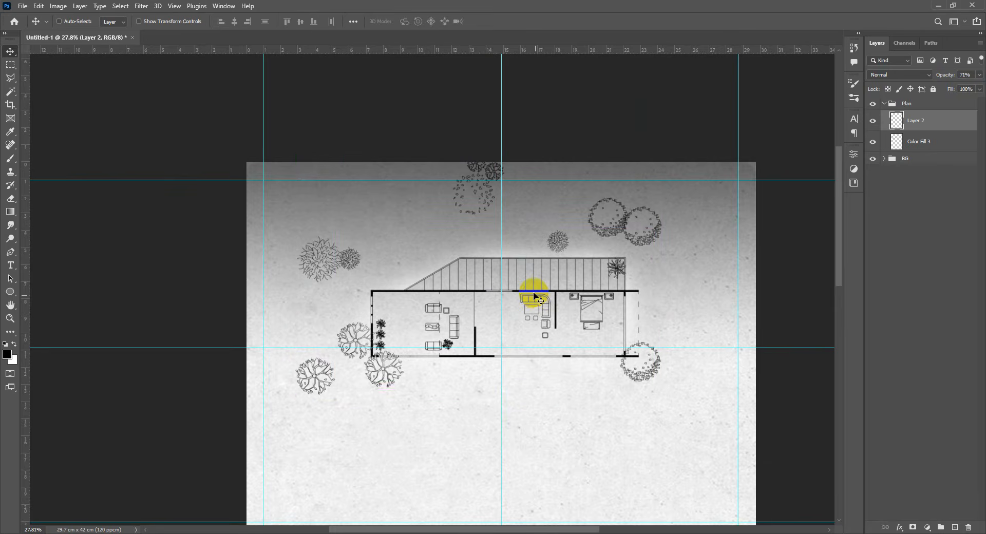
scroll(534, 296, "down", 3)
scroll(535, 294, "up", 2)
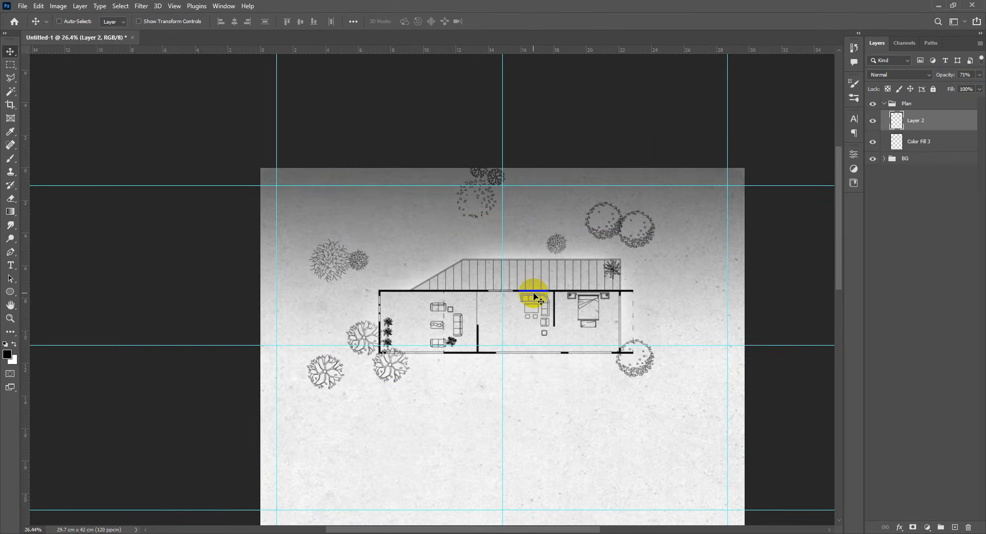
Step: Invert the black Color Fill 3 plan layer to white and reselect Layer 2
left_click(944, 147, "shift")
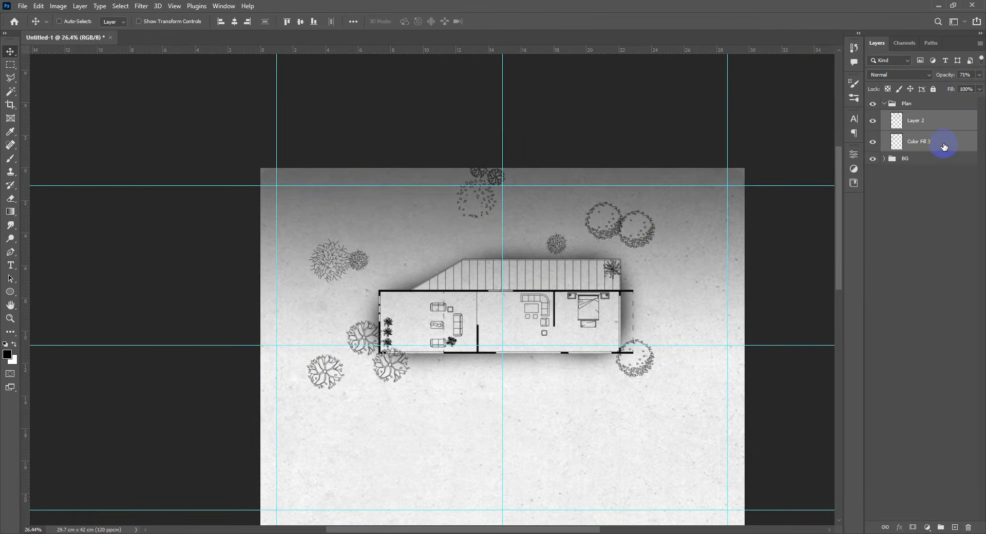
left_click(953, 145)
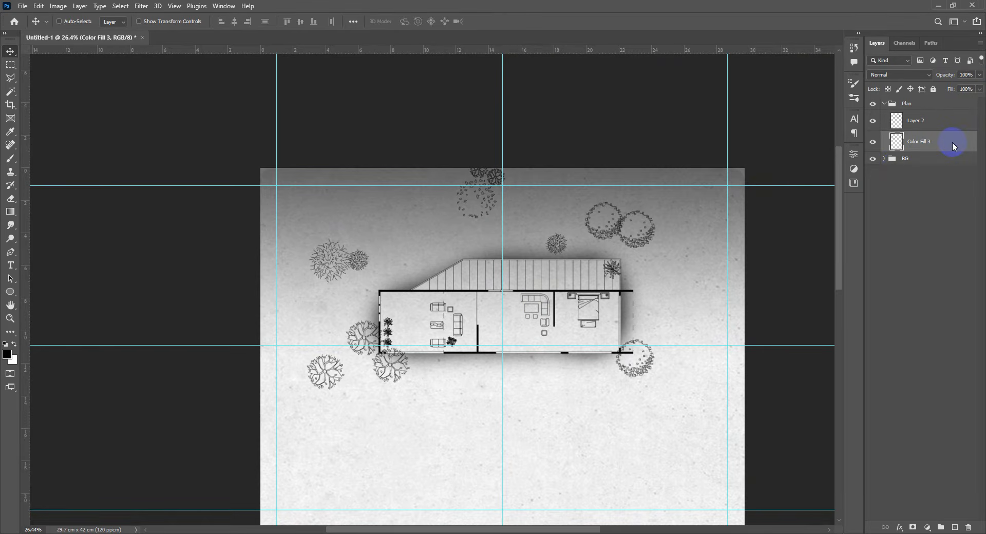
key("ctrl+i")
left_click(963, 129)
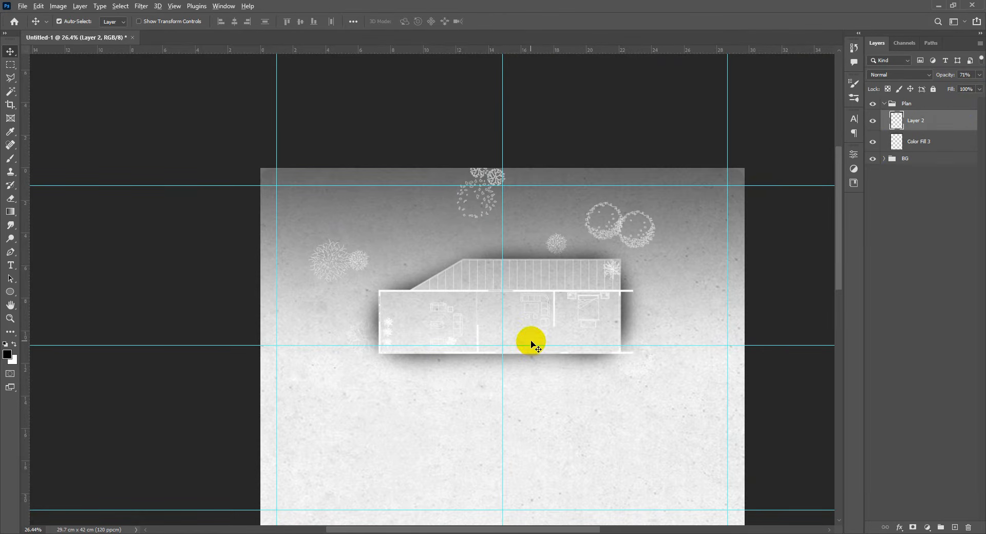
scroll(531, 346, "up", 3)
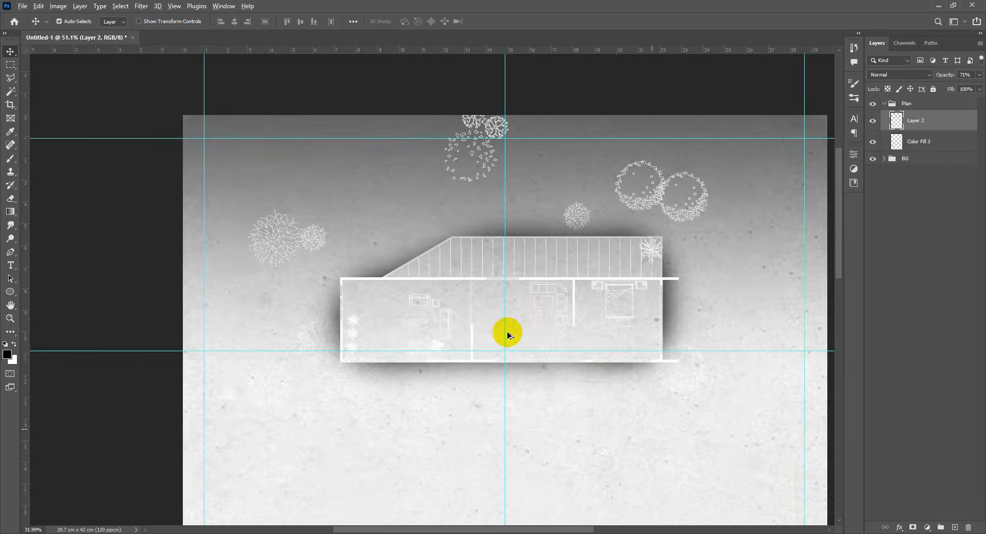
scroll(508, 335, "up", 2)
scroll(509, 335, "down", 4)
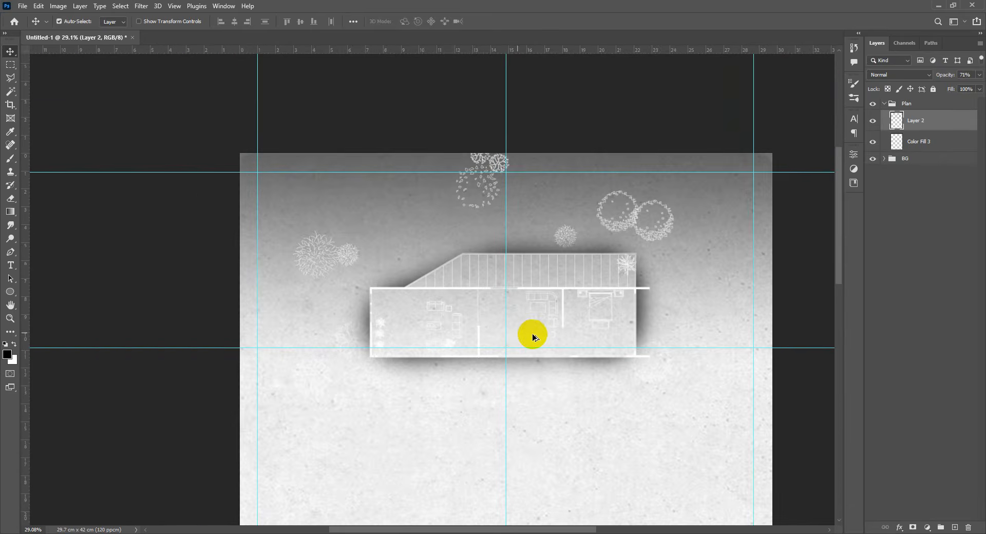
scroll(532, 338, "up", 3)
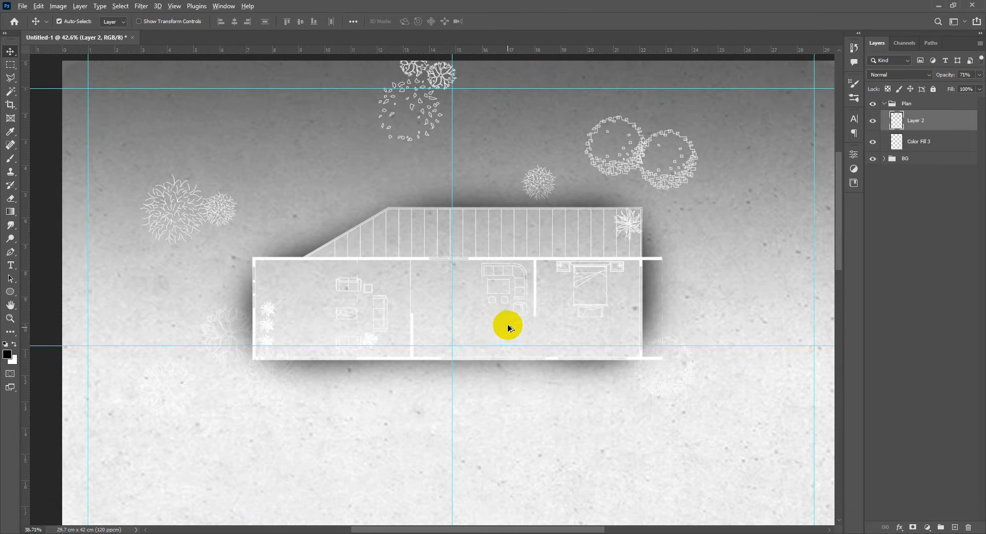
scroll(507, 325, "down", 5)
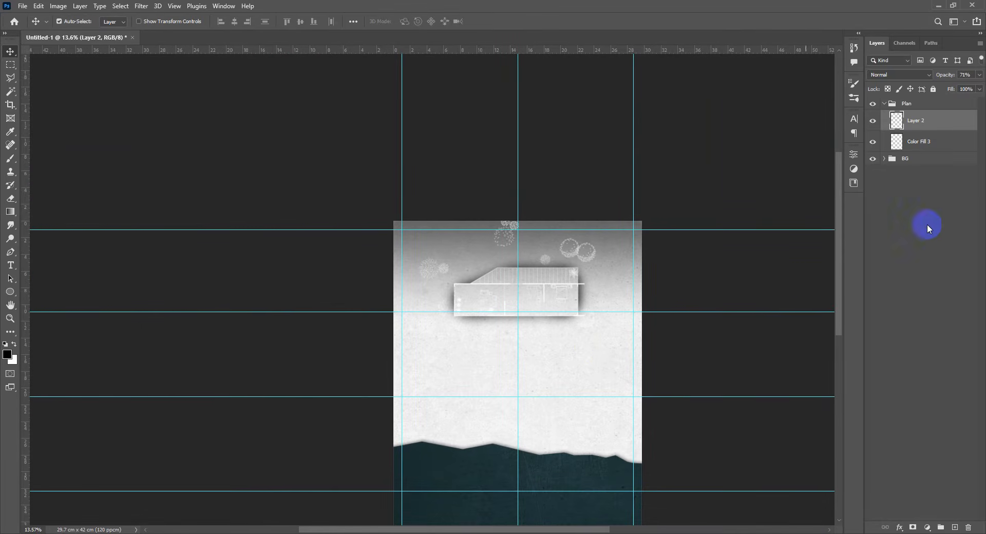
Step: Expand the BG group, toggle the concrete texture layer's visibility to identify it, and select that layer
left_click(924, 163)
left_click(884, 159)
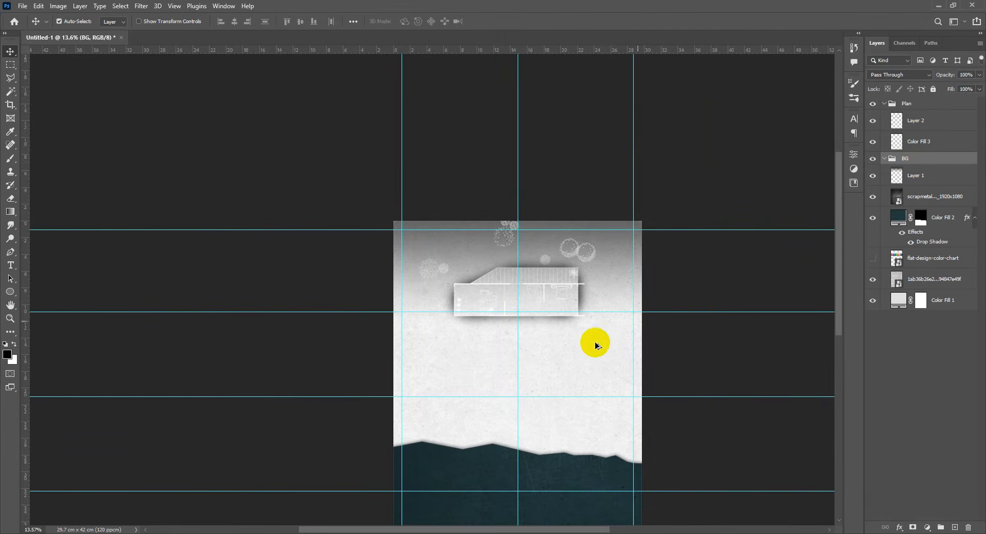
scroll(596, 345, "up", 4)
left_click(563, 319)
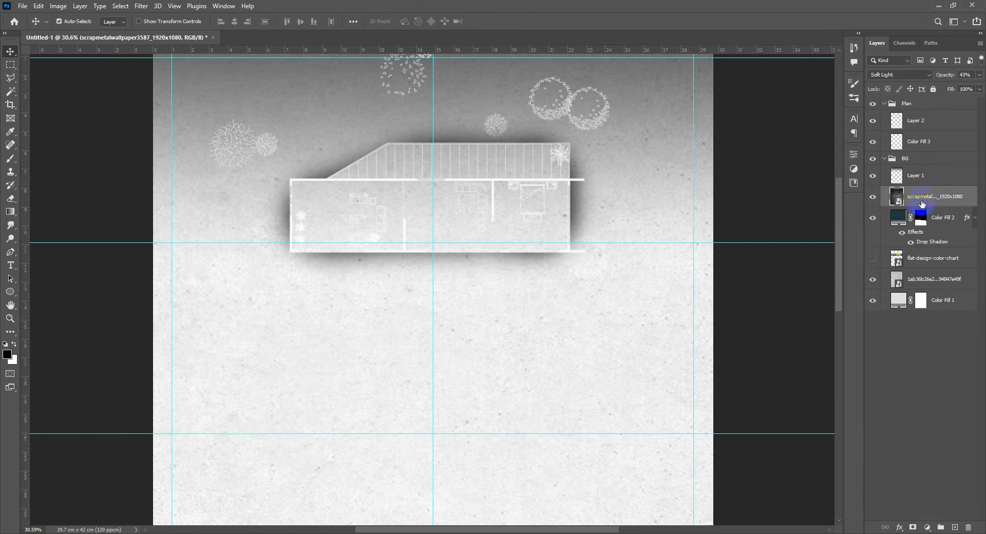
left_click(956, 182)
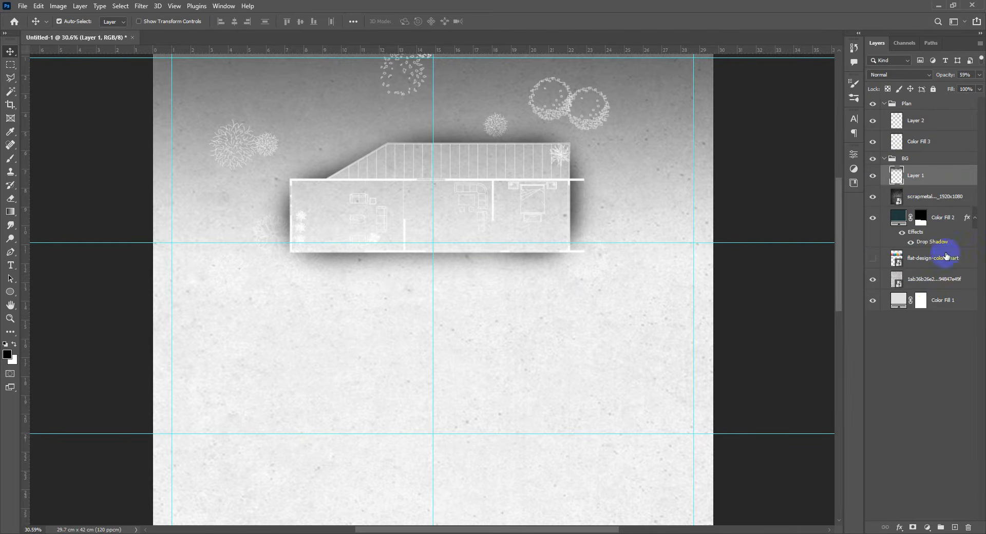
left_click(870, 282)
left_click(870, 282)
left_click(761, 334)
Step: Rotate the concrete texture layer -90° and scale it to span the poster's width from its top edge
scroll(567, 362, "down", 4)
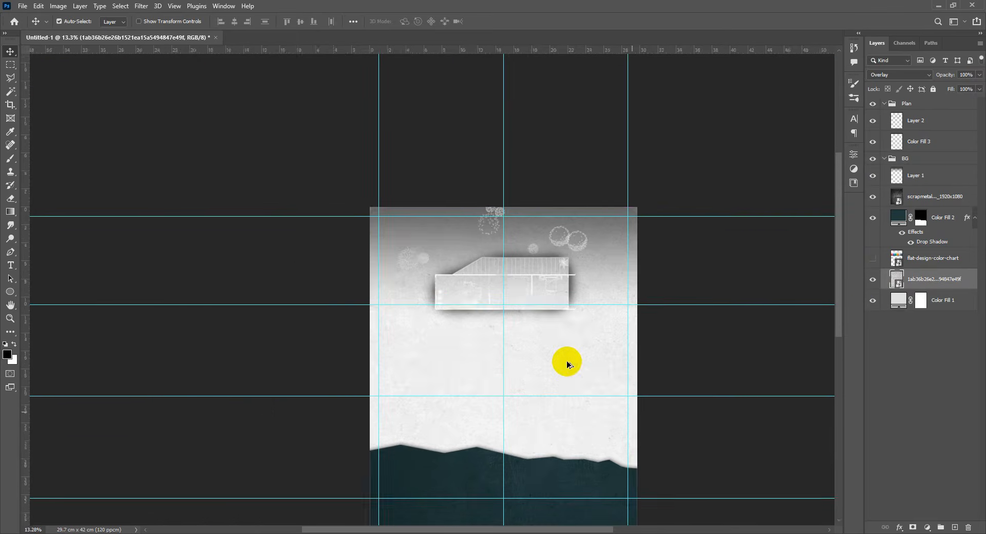
key("ctrl+t")
left_click(588, 390)
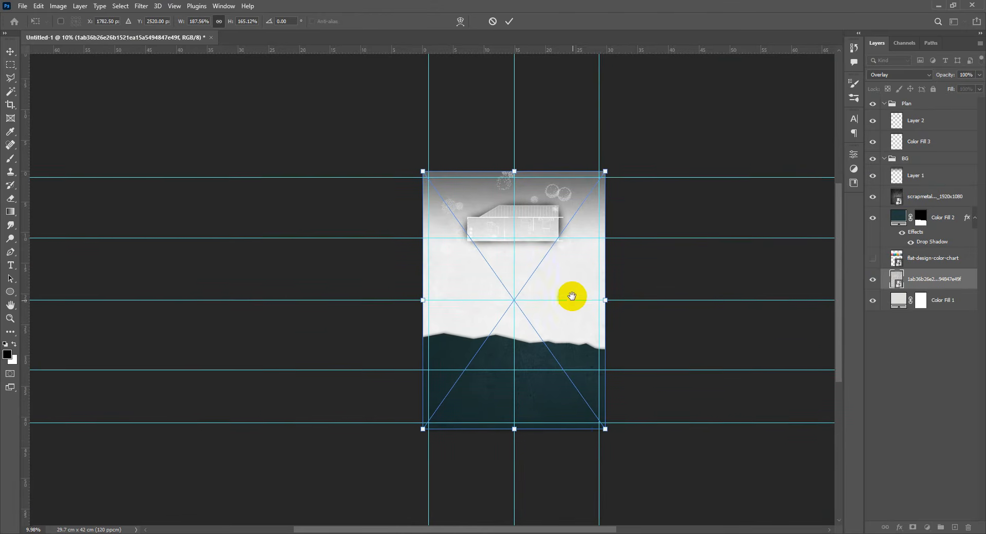
left_click_drag(605, 418, 526, 337)
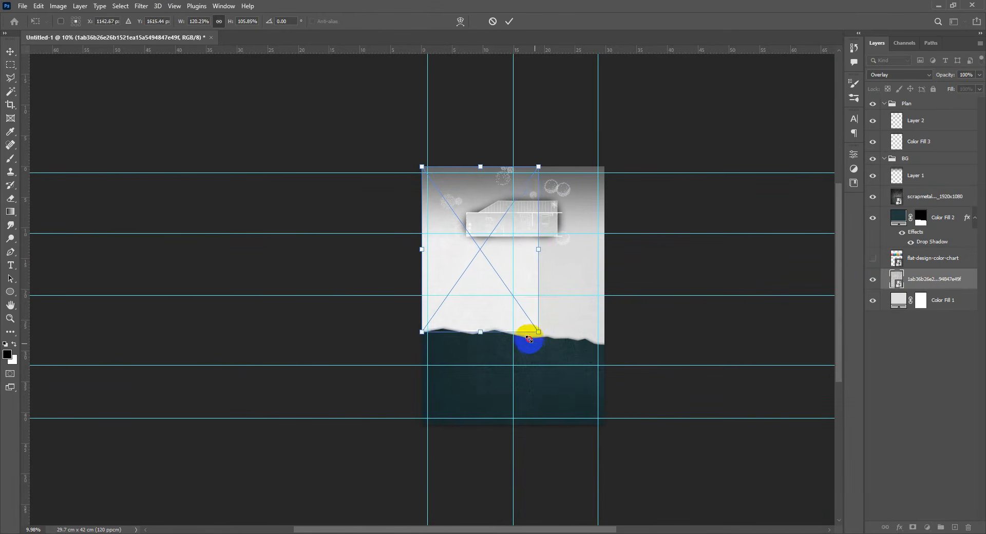
left_click_drag(560, 271, 495, 212)
left_click_drag(523, 252, 547, 229)
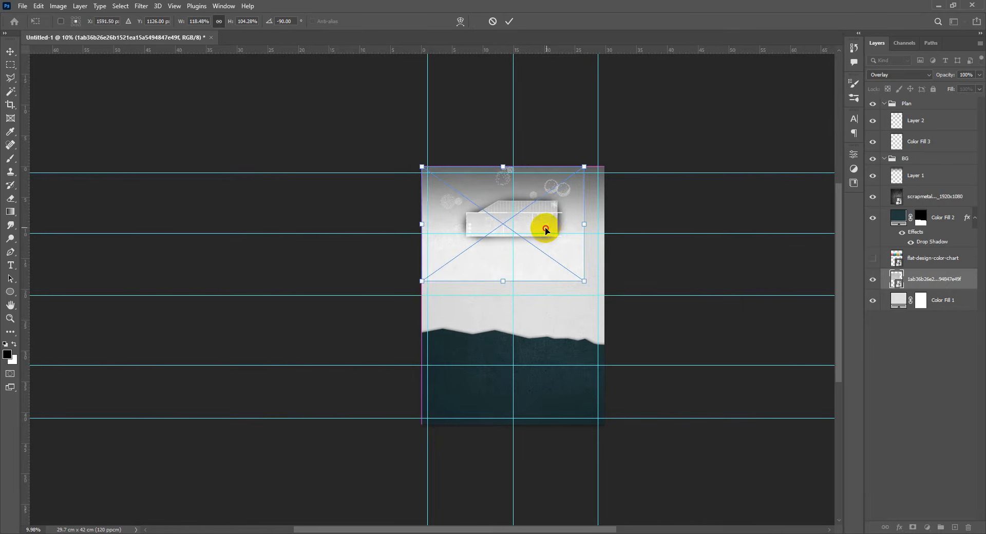
left_click_drag(591, 278, 607, 288)
key("Return")
scroll(553, 251, "up", 5)
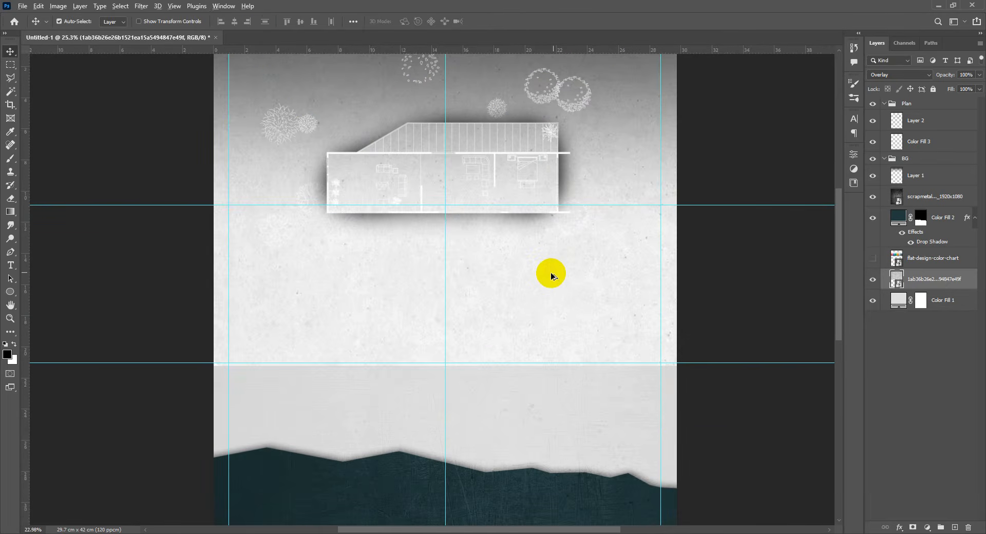
scroll(552, 273, "down", 4)
Step: Duplicate the concrete texture layer and move the copy directly below the original to cover the lower background
key("ctrl+j")
left_click_drag(549, 288, 566, 411)
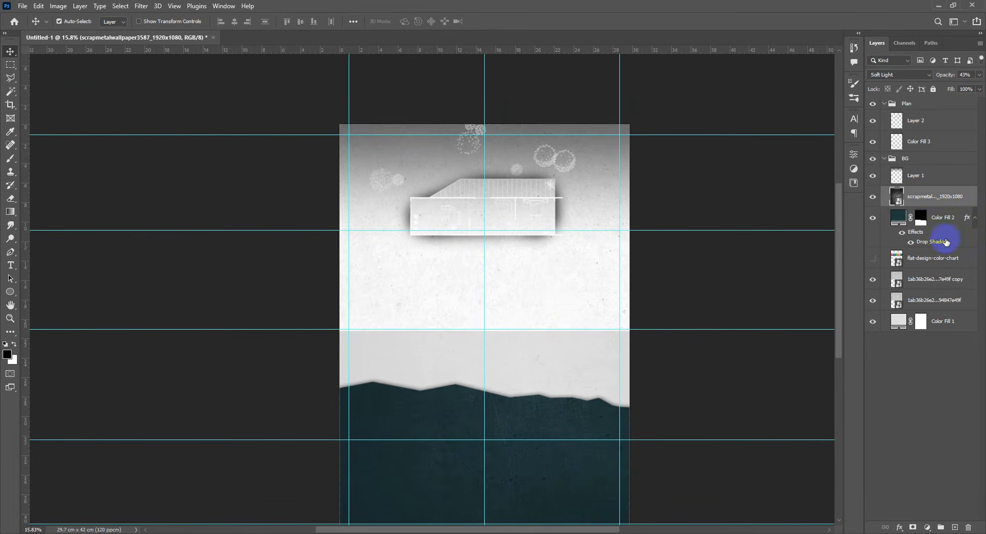
left_click(943, 283)
key("ctrl+t")
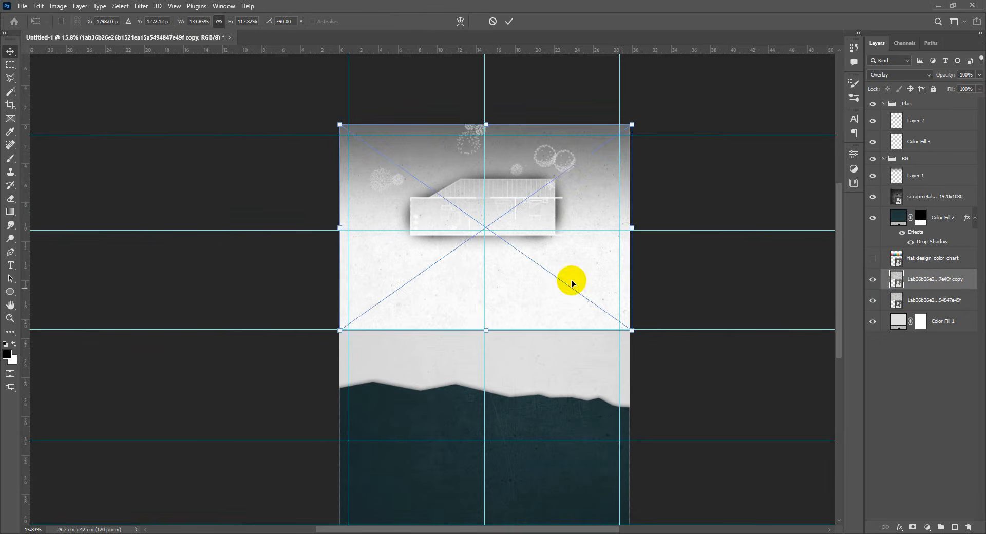
left_click_drag(568, 282, 561, 486)
key("Return")
scroll(498, 348, "up", 3)
scroll(498, 348, "up", 2)
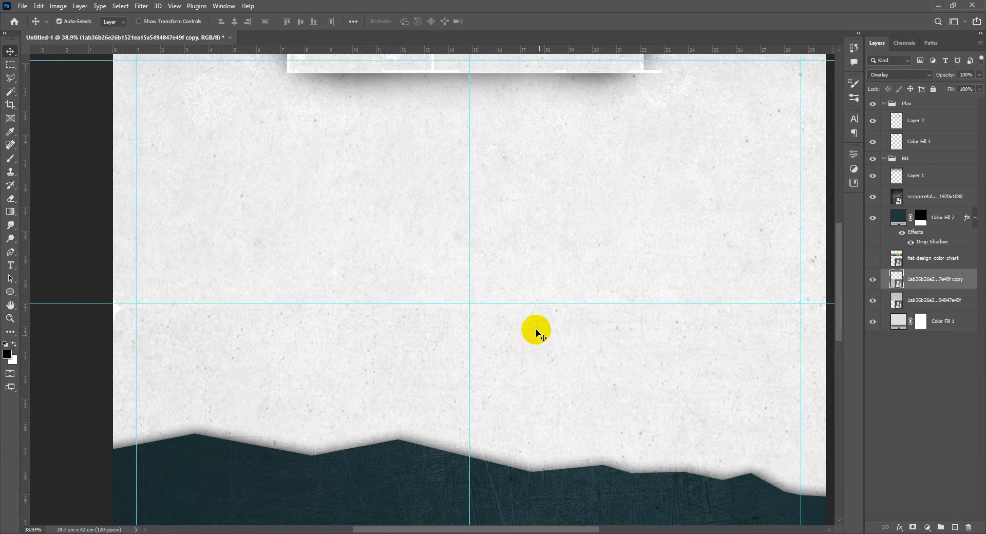
Step: Hide the guides and inspect the texture seam and the plan on the concrete background
scroll(529, 302, "down", 2)
scroll(524, 301, "up", 2)
key("ctrl+h")
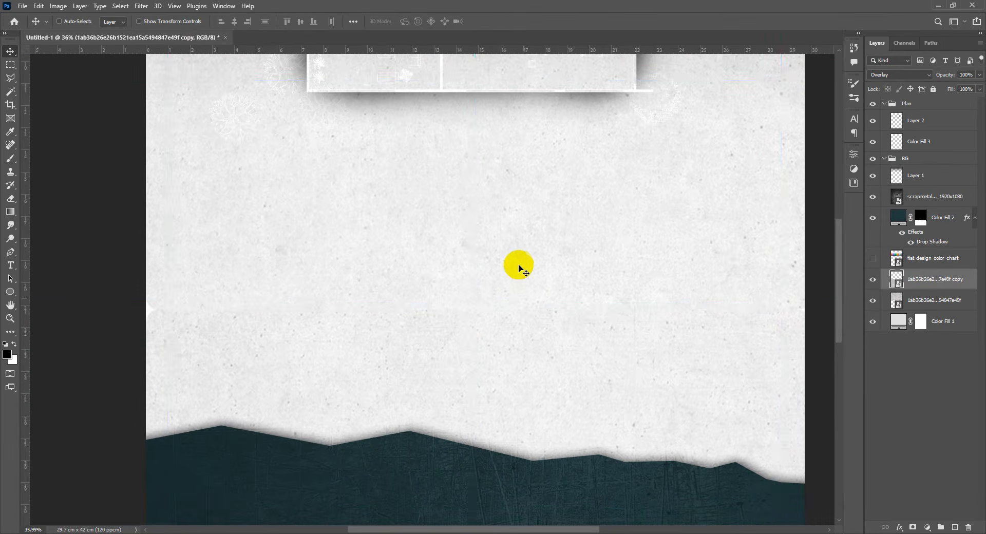
scroll(504, 291, "up", 4)
scroll(504, 352, "down", 2)
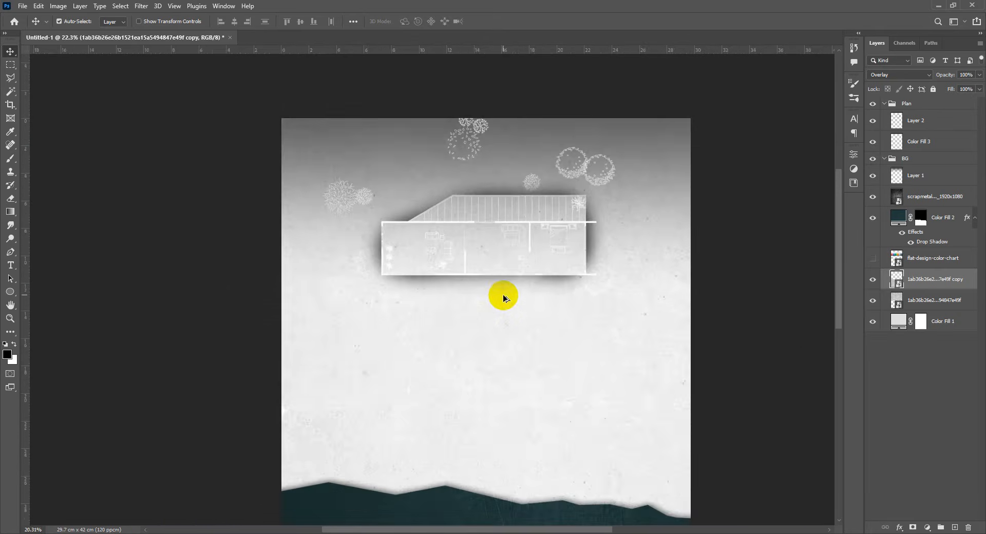
scroll(507, 241, "up", 2)
scroll(513, 269, "up", 1)
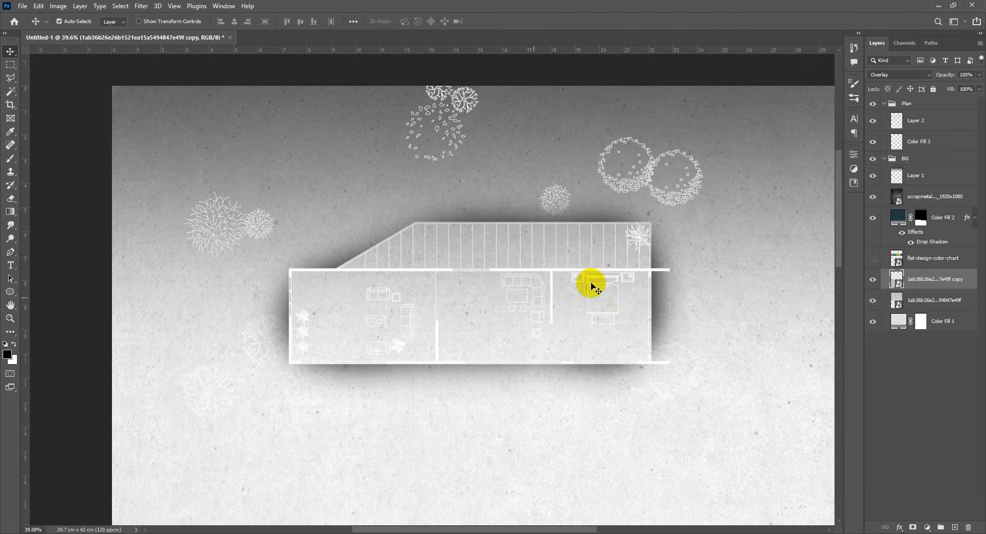
scroll(565, 292, "down", 1)
Step: Toggle the visibility of Color Fill 3 and Layer 2 to compare the plan lines and the shadow
left_click(934, 140)
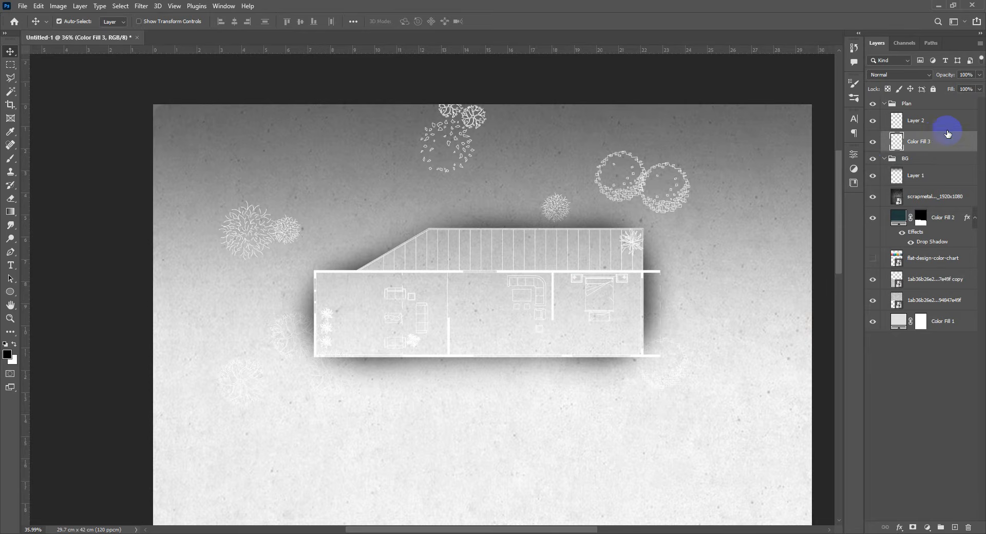
left_click(940, 120)
left_click(873, 142)
left_click(873, 141)
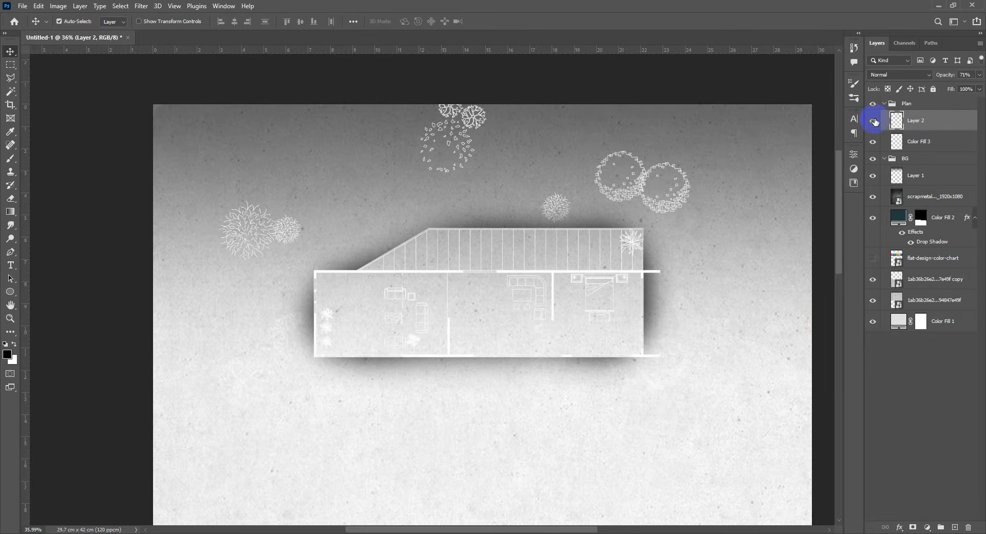
left_click(873, 121)
left_click(874, 121)
Step: Invert the white Color Fill 3 plan layer to black linework
left_click(942, 143)
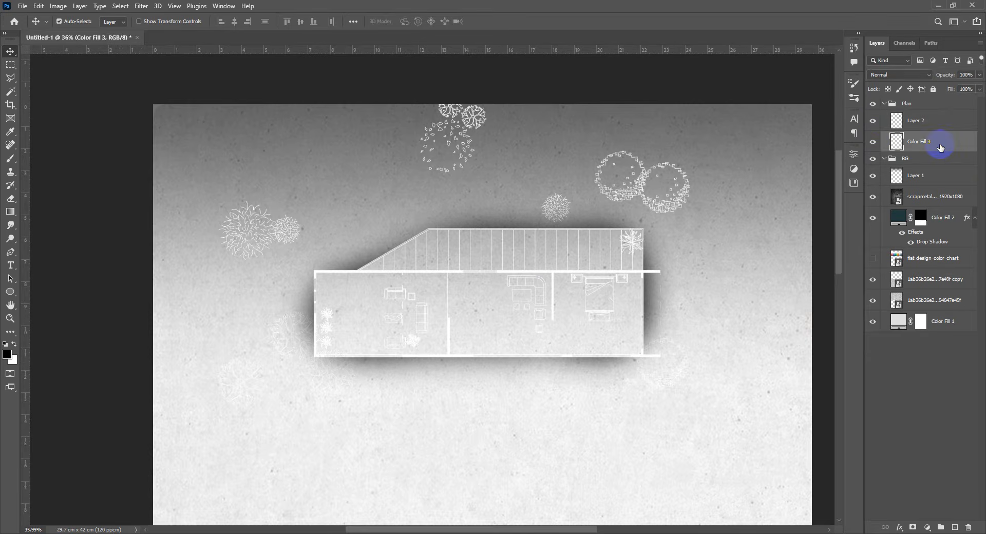
key("ctrl+i")
scroll(598, 246, "down", 5)
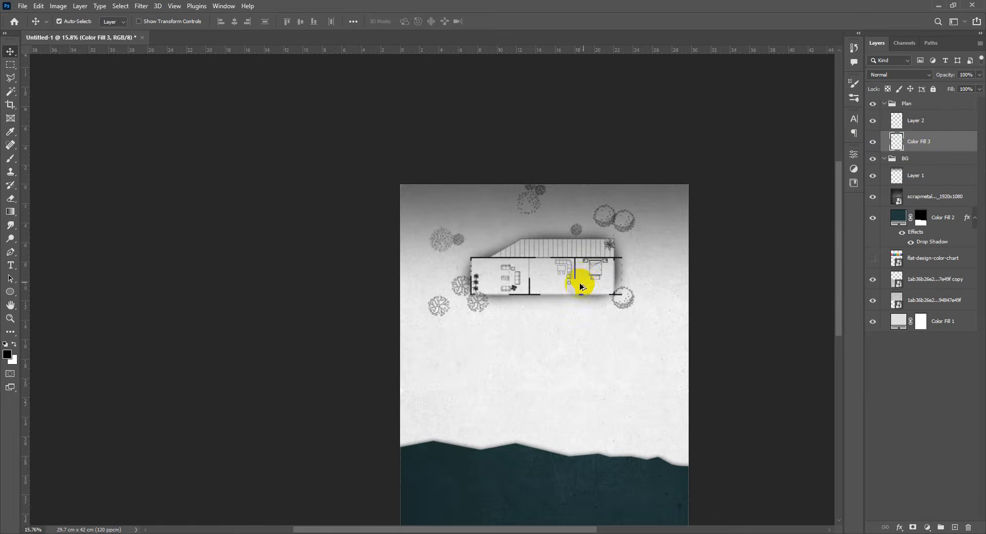
scroll(584, 281, "up", 5)
scroll(578, 282, "up", 3)
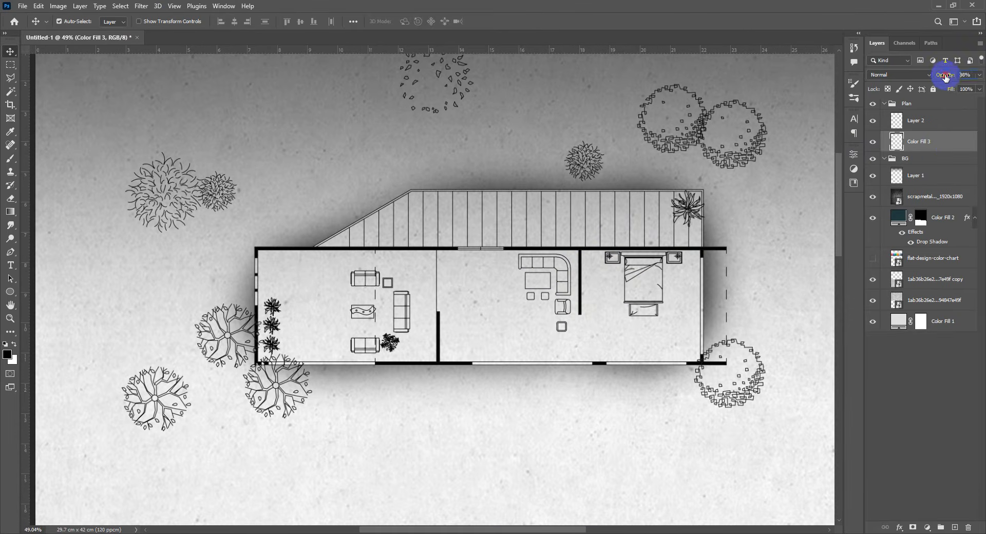
Step: Try lowering the opacity of the Color Fill 3 plan layer to 68%
left_click_drag(946, 77, 936, 75)
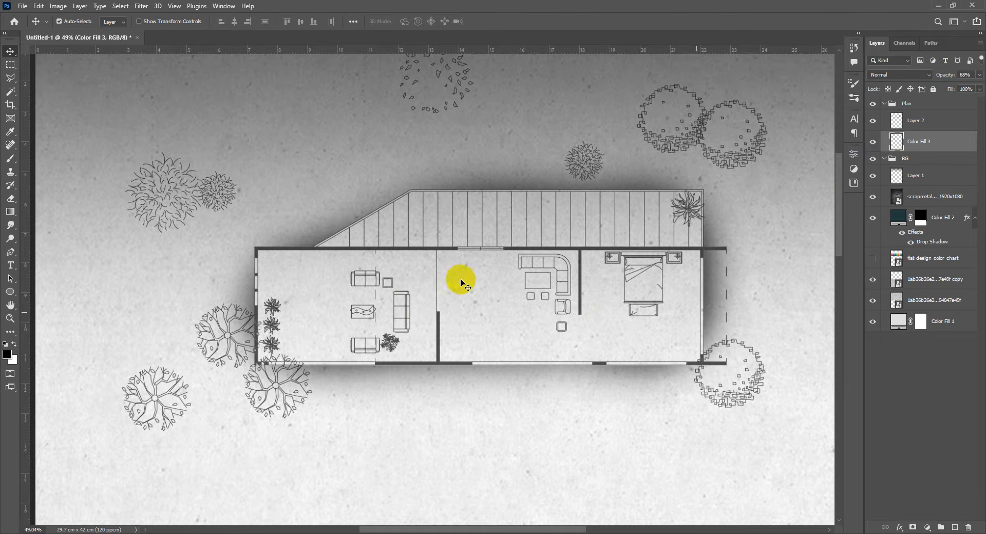
scroll(461, 282, "down", 5)
scroll(443, 289, "up", 5)
left_click(970, 144)
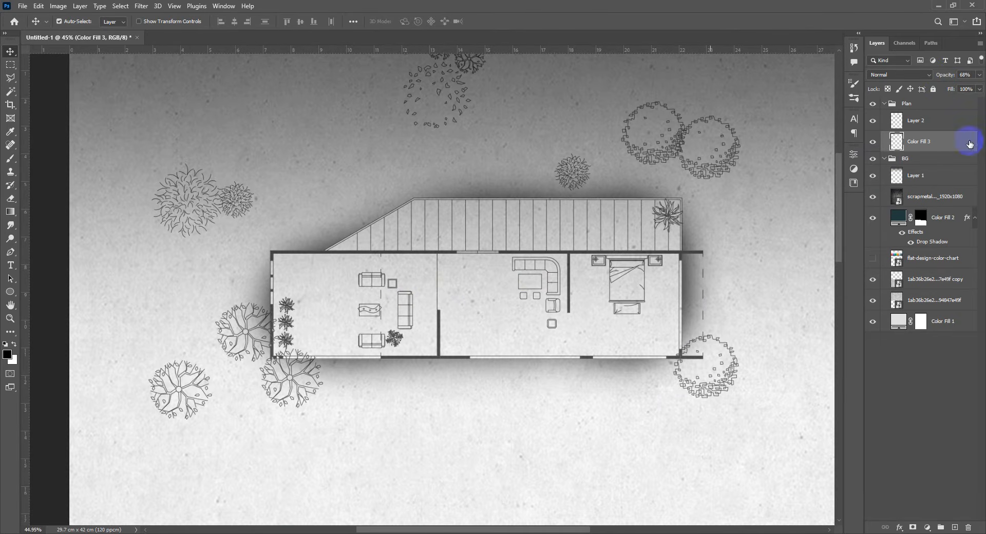
scroll(547, 258, "down", 5)
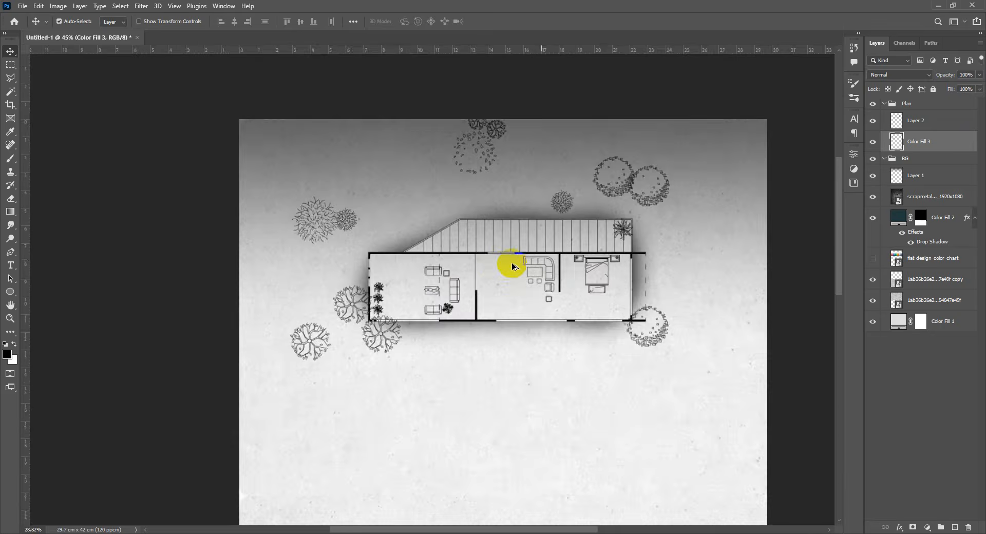
scroll(506, 265, "up", 5)
left_click_drag(471, 270, 505, 307)
Step: Add a layer above Layer 2 and select the ground behind the house with the Polygonal Lasso, following the deck and upper wall edges
left_click(948, 123)
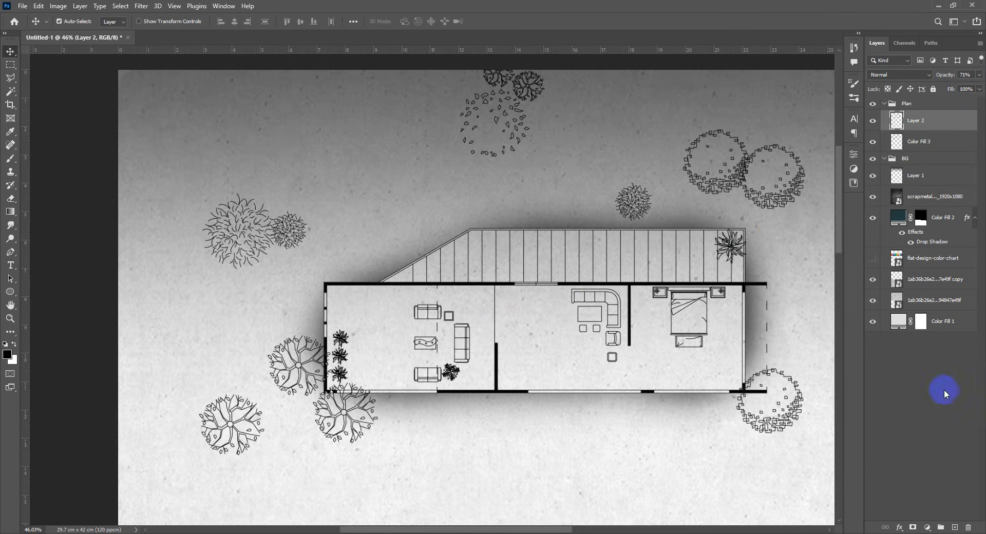
left_click(955, 527)
key("l")
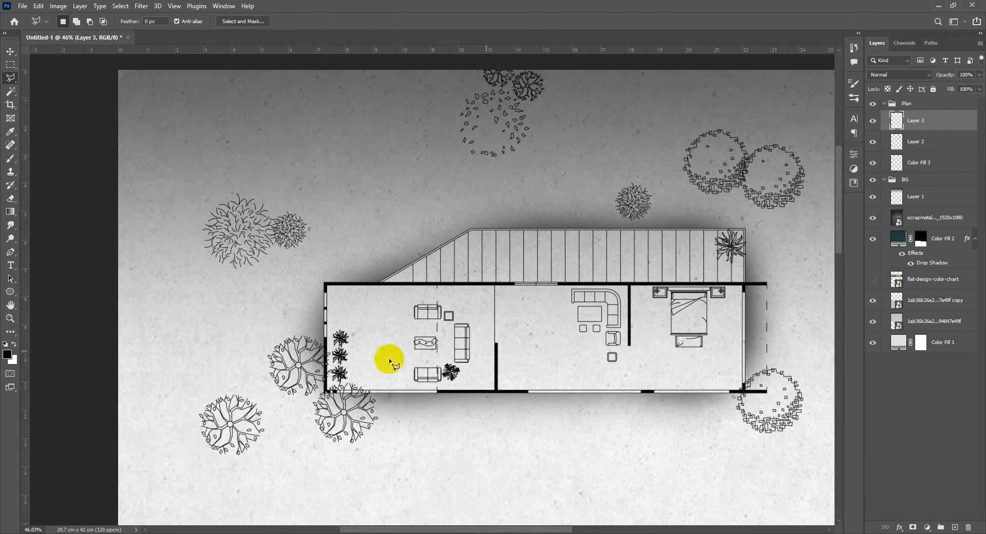
scroll(352, 372, "up", 2)
scroll(352, 372, "up", 2)
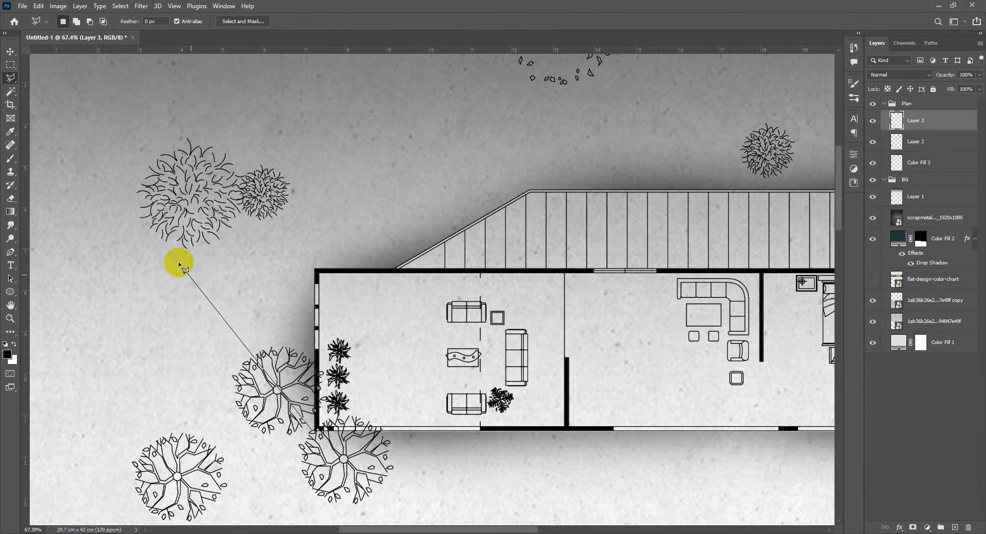
scroll(142, 225, "down", 2)
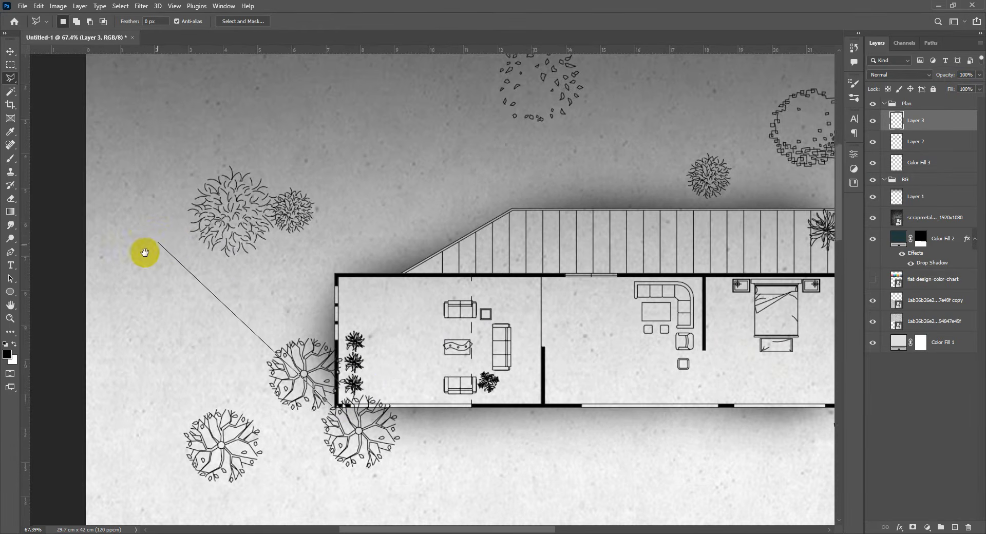
left_click_drag(145, 252, 117, 266)
left_click(119, 253)
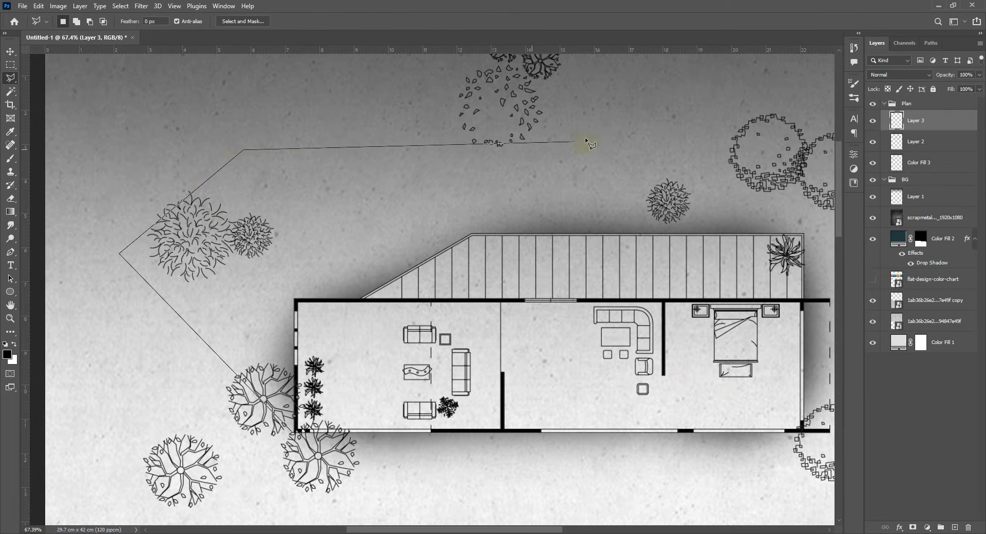
left_click(757, 150)
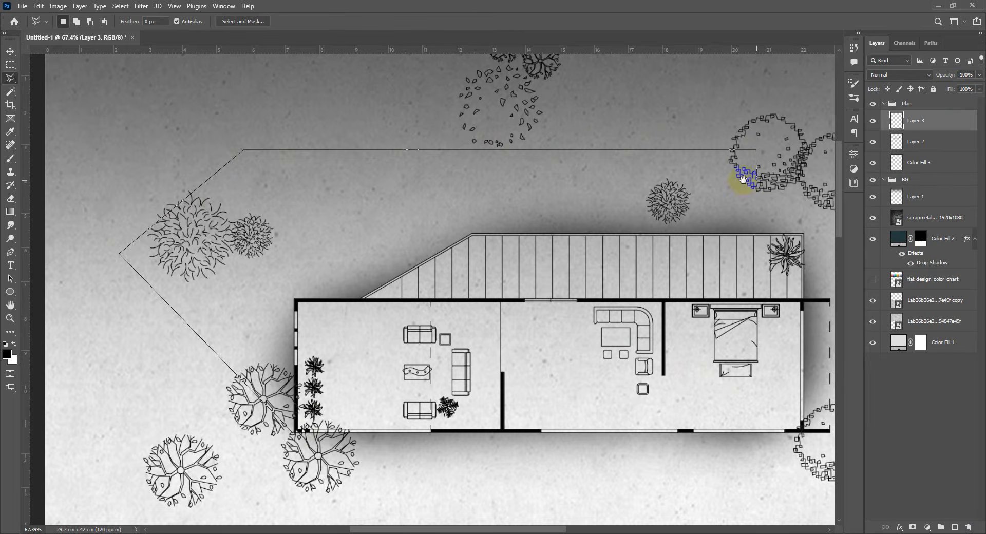
left_click_drag(750, 180, 567, 167)
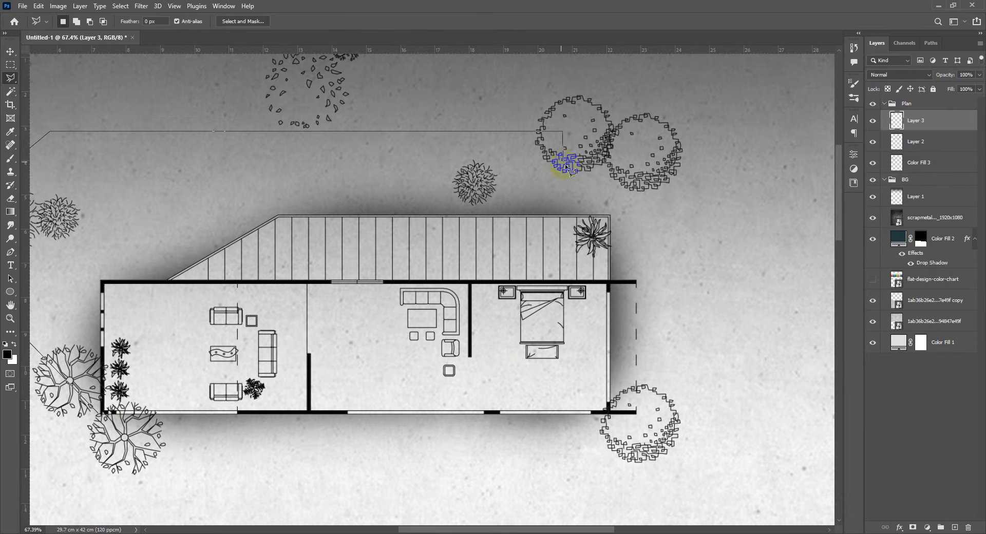
left_click(611, 215)
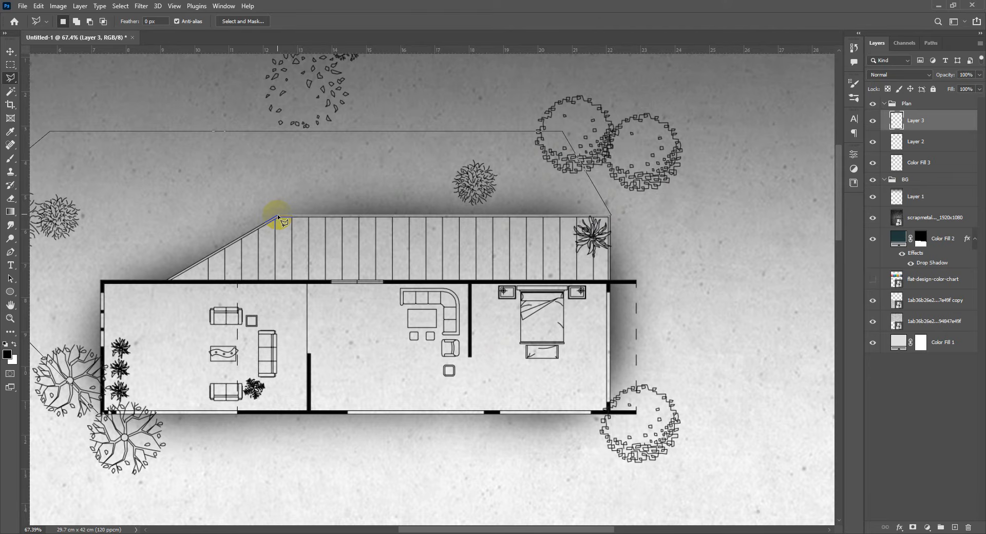
left_click_drag(225, 266, 459, 240)
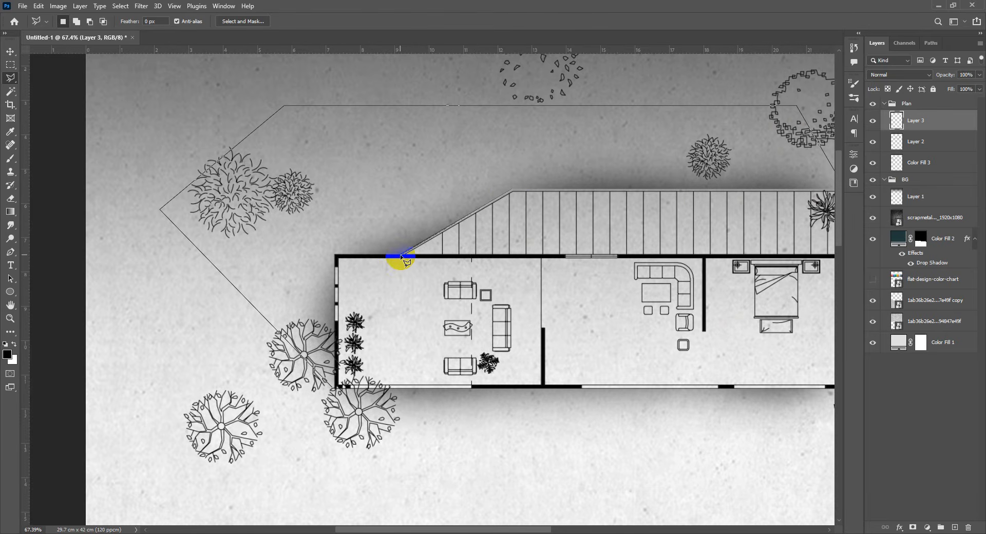
double_click(334, 256)
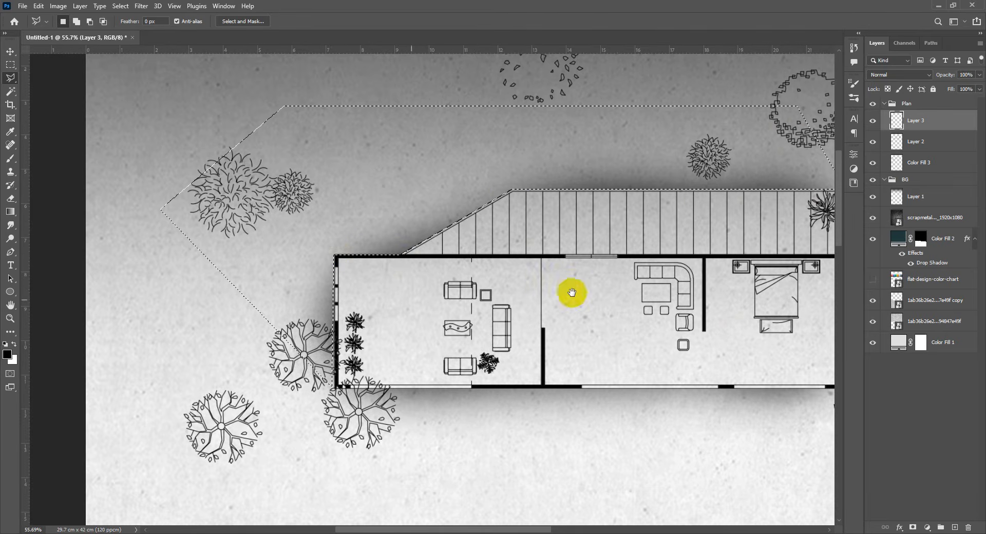
Step: Add the missed sliver along the house's left wall to the lasso selection
left_click_drag(573, 293, 593, 253)
scroll(307, 314, "up", 2)
scroll(351, 342, "up", 2)
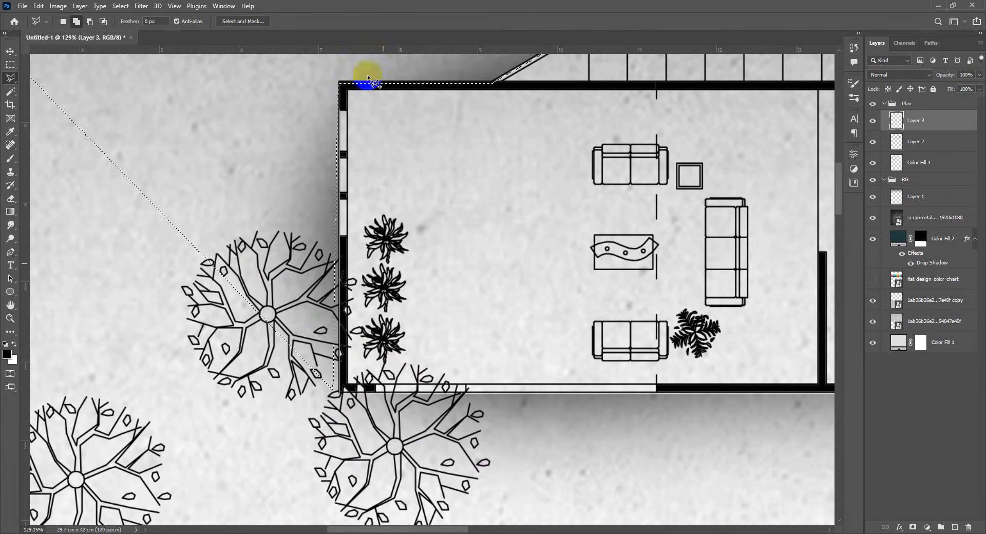
left_click(334, 387)
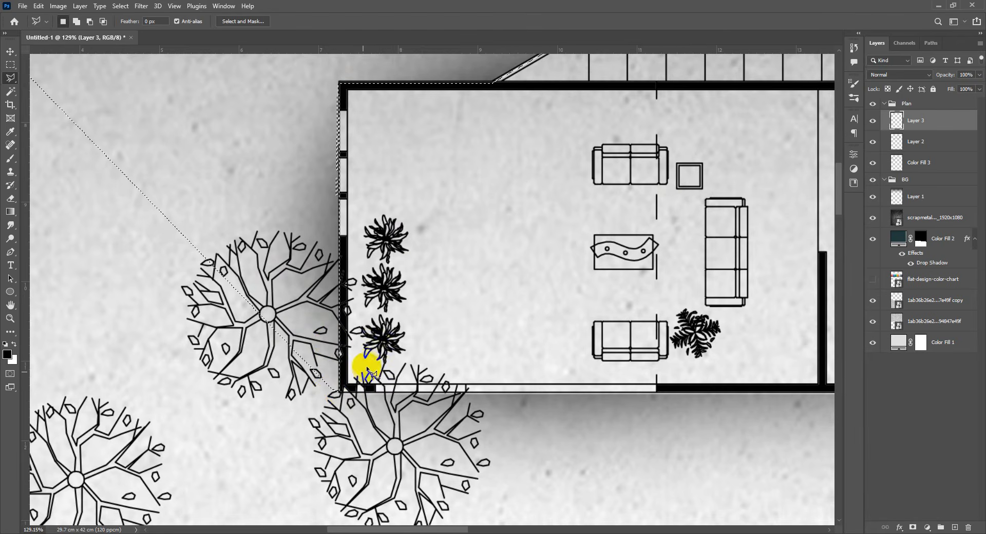
Step: Add a small triangle between the bedroom's outer wall and the end of the lower overhanging wall to the lasso selection
scroll(369, 349, "down", 5)
left_click_drag(639, 307, 154, 310)
scroll(411, 353, "up", 3)
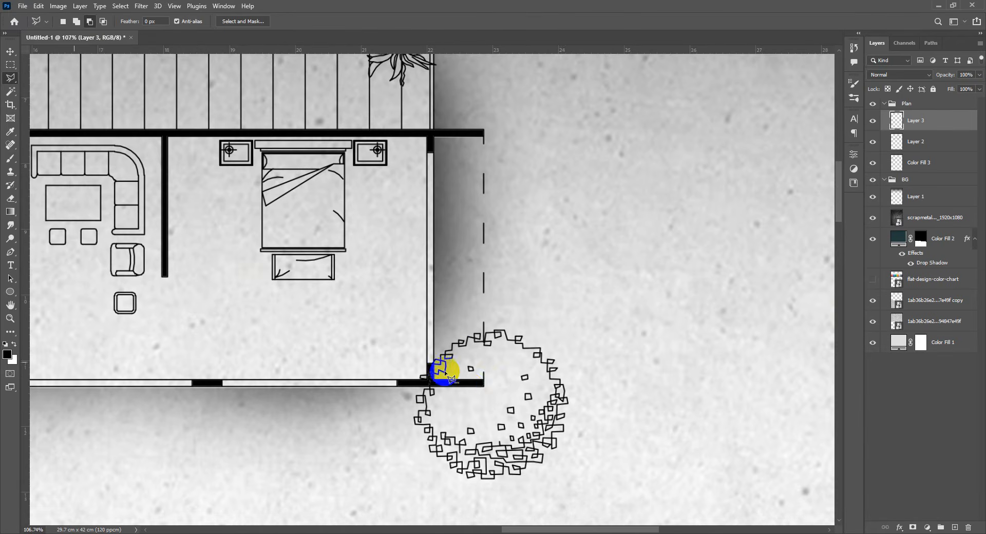
left_click(484, 382)
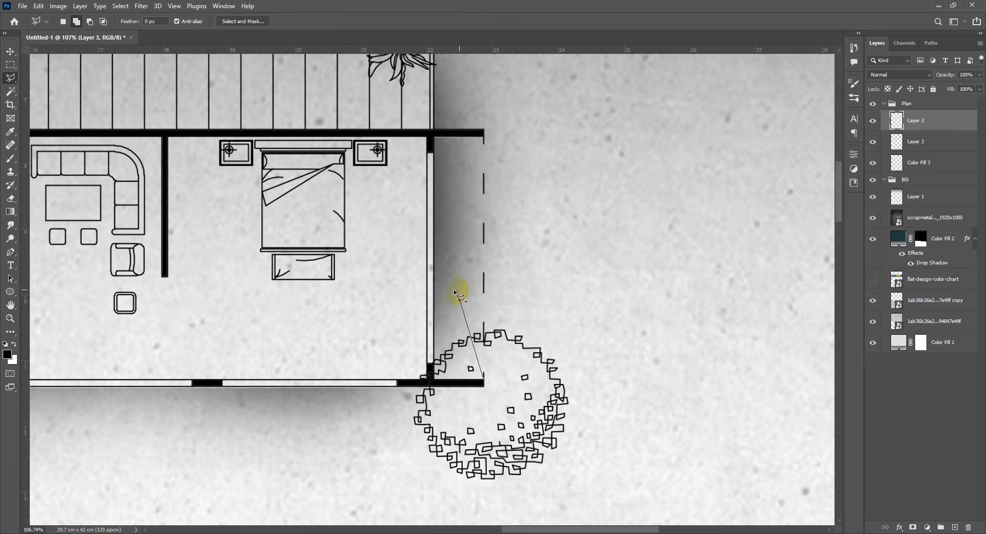
left_click(435, 331)
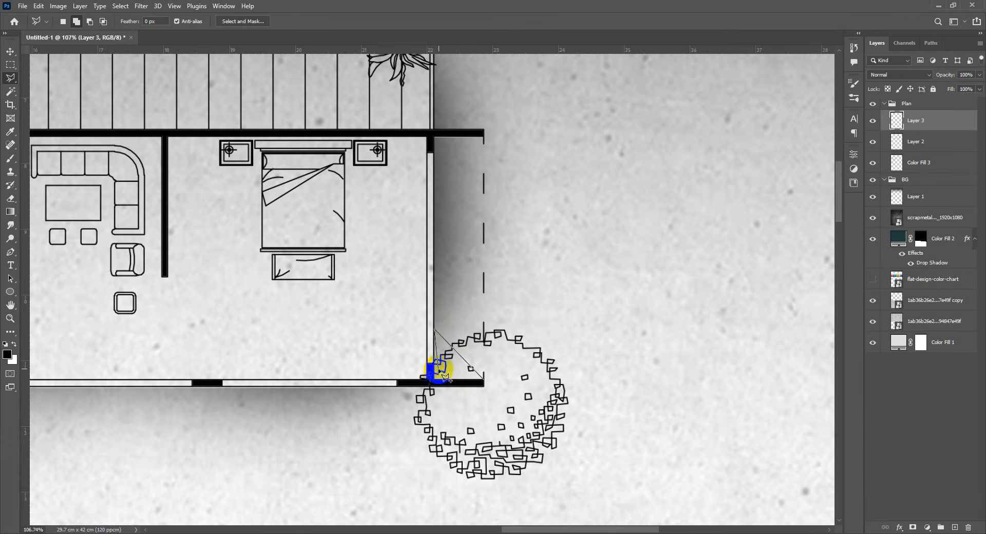
scroll(434, 373, "down", 4)
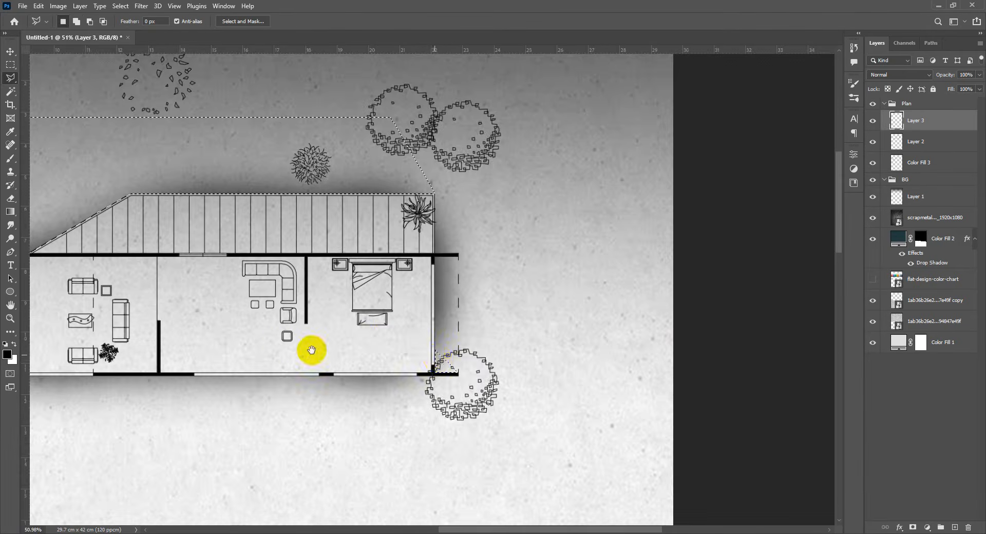
Step: Try painting the whole lasso selection solid black with the Brush on Layer 3, and undo it
left_click_drag(311, 351, 582, 352)
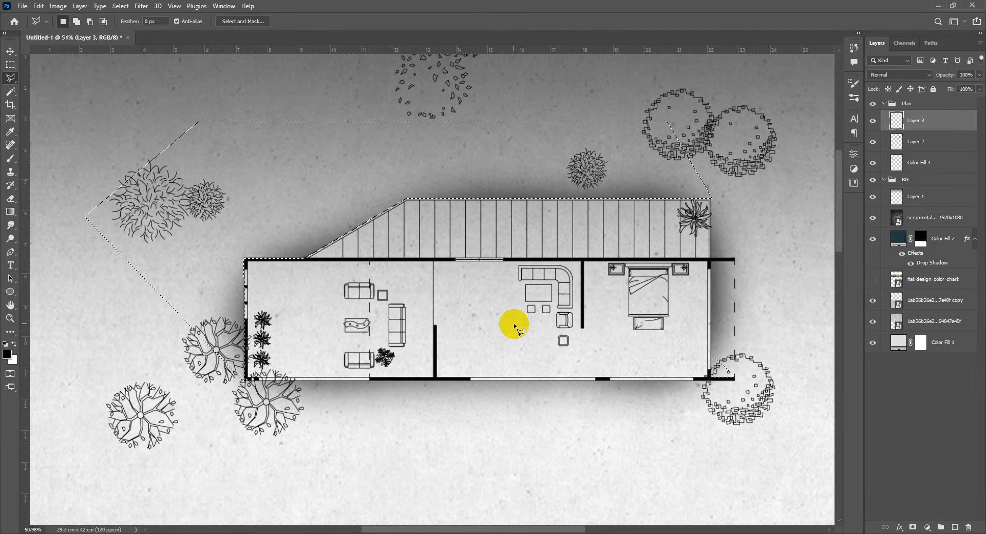
key("b")
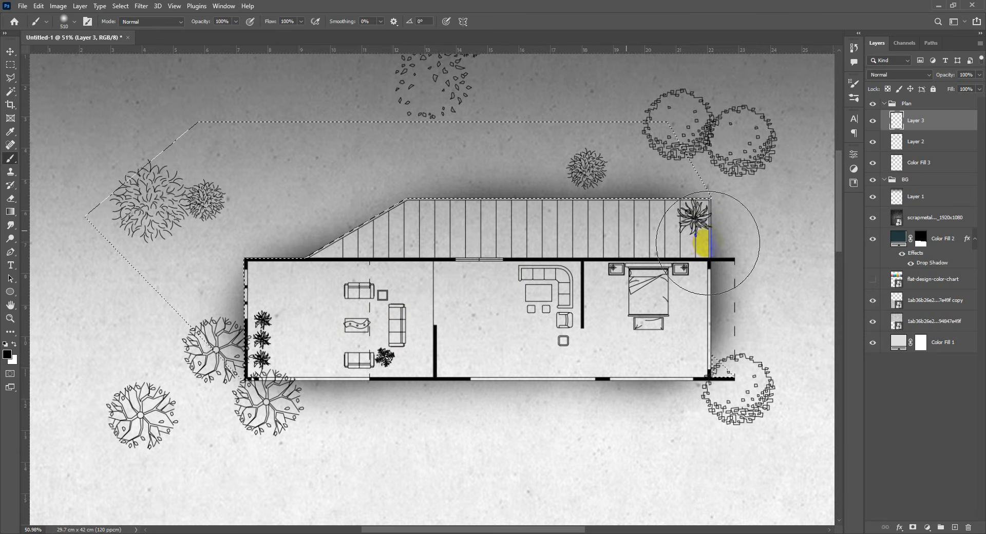
mouse_move(718, 194)
left_mouse_down()
mouse_move(651, 158)
mouse_move(437, 154)
mouse_move(496, 148)
mouse_move(447, 214)
mouse_move(97, 226)
mouse_move(198, 277)
mouse_move(241, 355)
left_mouse_up()
left_click_drag(732, 385, 724, 370)
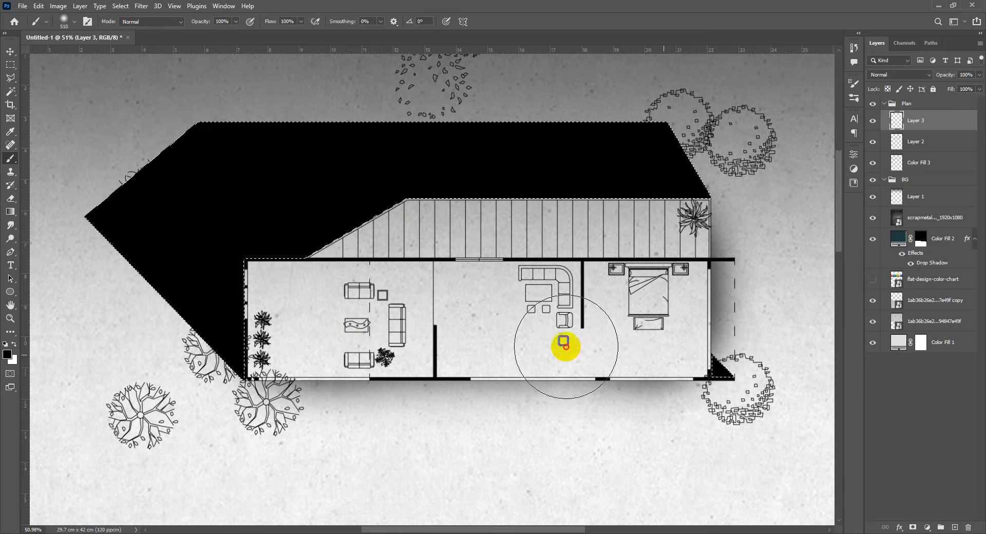
left_click_drag(383, 353, 378, 345)
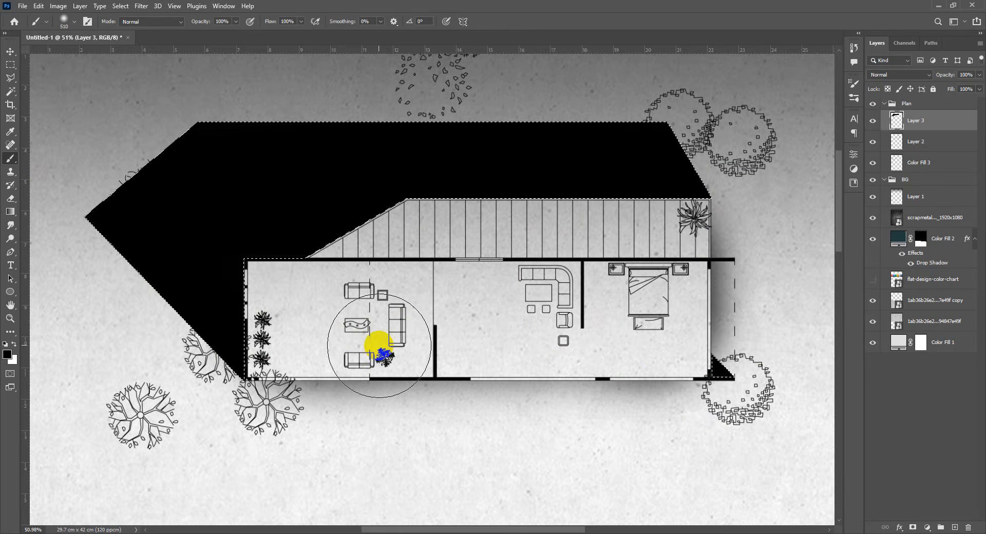
key("ctrl+z")
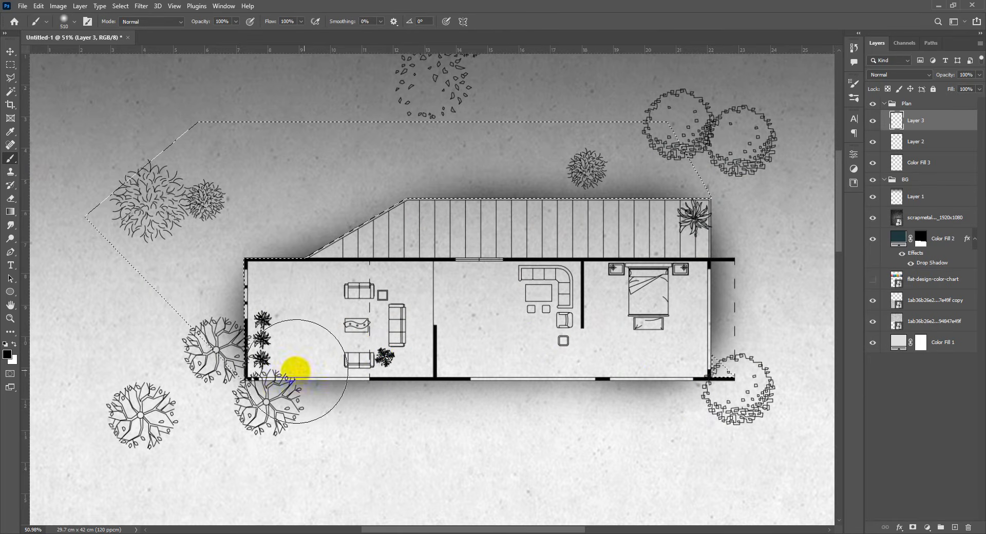
Step: Try brushing a softer-edged black shadow along the living-room wall and deck edges, and undo the strokes
mouse_move(251, 347)
left_mouse_down()
mouse_move(249, 309)
mouse_move(232, 346)
mouse_move(218, 288)
mouse_move(334, 221)
left_mouse_up()
left_click_drag(443, 222, 641, 220)
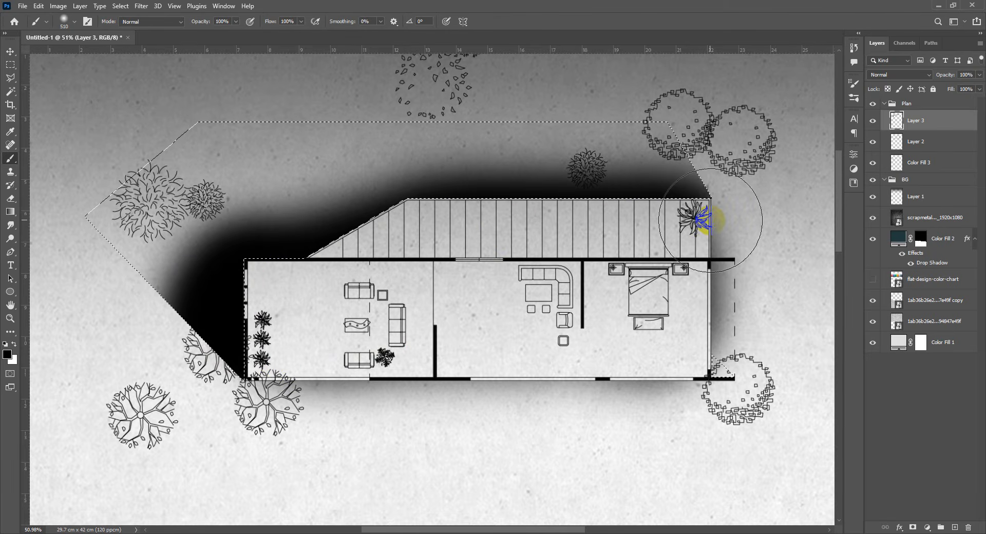
left_click_drag(711, 221, 293, 223)
key("ctrl+z")
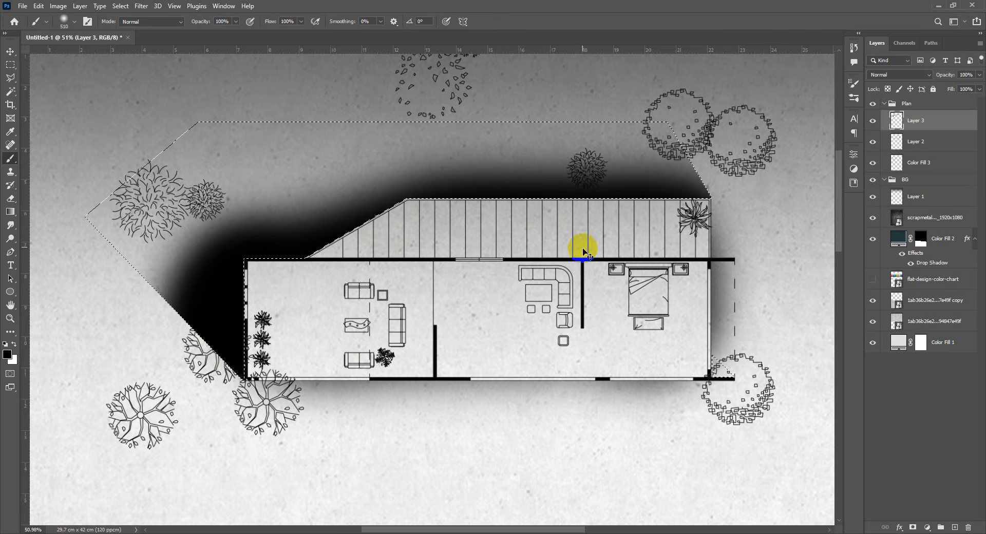
key("ctrl+z")
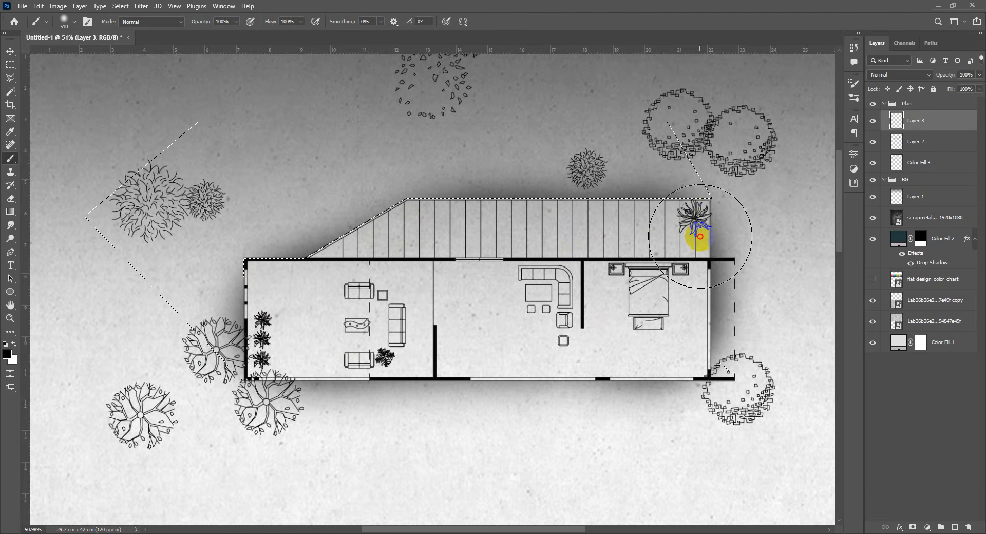
Step: Brush soft black shadow along the deck, the living-room end wall and the small triangle on Layer 3, and deselect
mouse_move(642, 235)
left_mouse_down()
mouse_move(540, 227)
mouse_move(364, 236)
mouse_move(386, 237)
mouse_move(324, 281)
left_mouse_up()
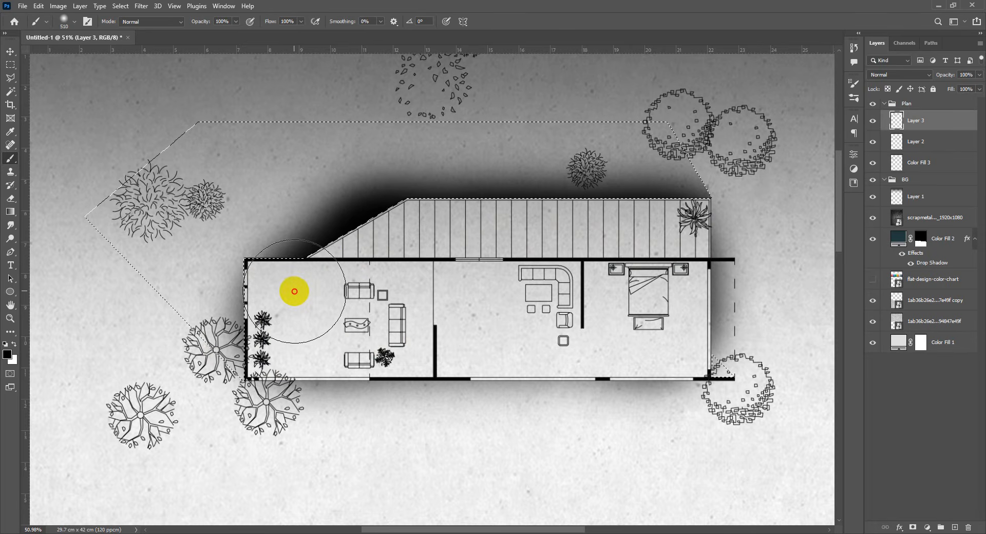
left_click_drag(254, 287, 248, 351)
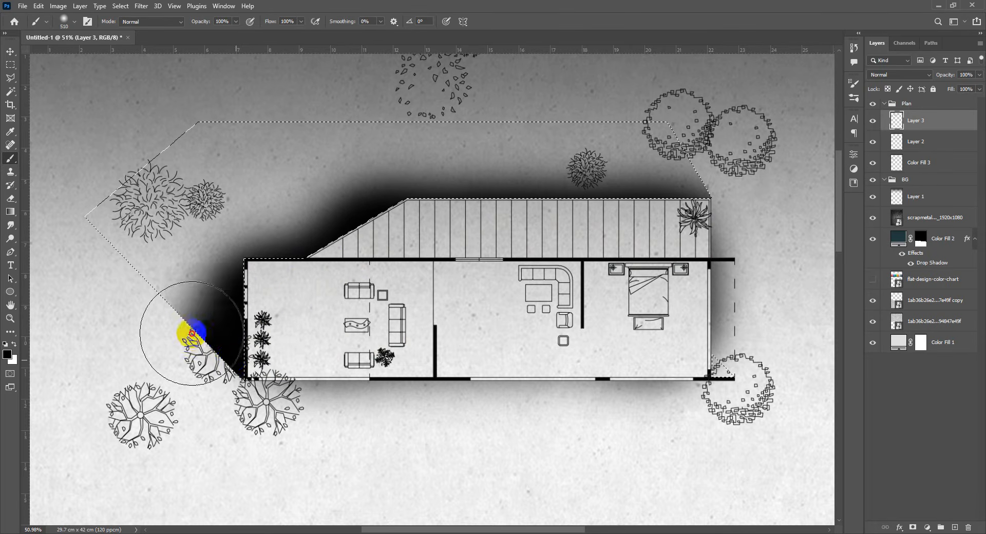
mouse_move(192, 332)
left_mouse_down()
mouse_move(192, 342)
mouse_move(246, 291)
mouse_move(204, 260)
mouse_move(220, 278)
mouse_move(247, 221)
left_mouse_up()
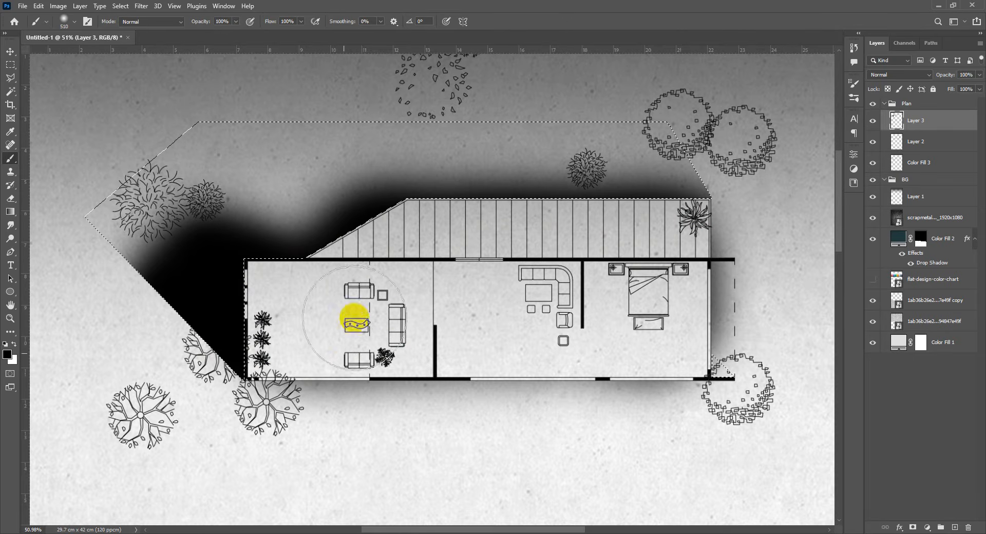
mouse_move(424, 243)
left_mouse_down()
mouse_move(720, 220)
mouse_move(419, 247)
mouse_move(608, 326)
mouse_move(707, 434)
mouse_move(724, 432)
left_mouse_up()
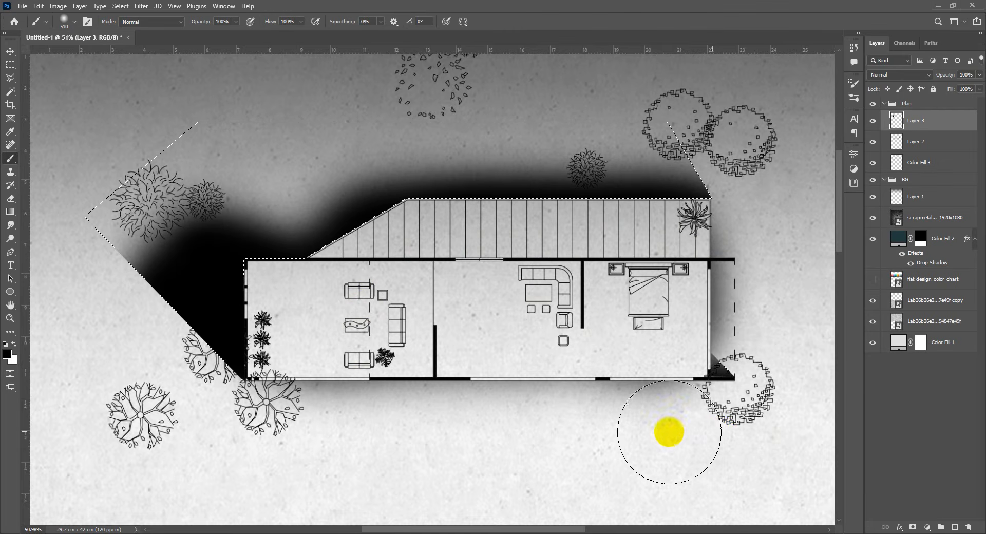
scroll(360, 339, "down", 4)
scroll(365, 324, "up", 3)
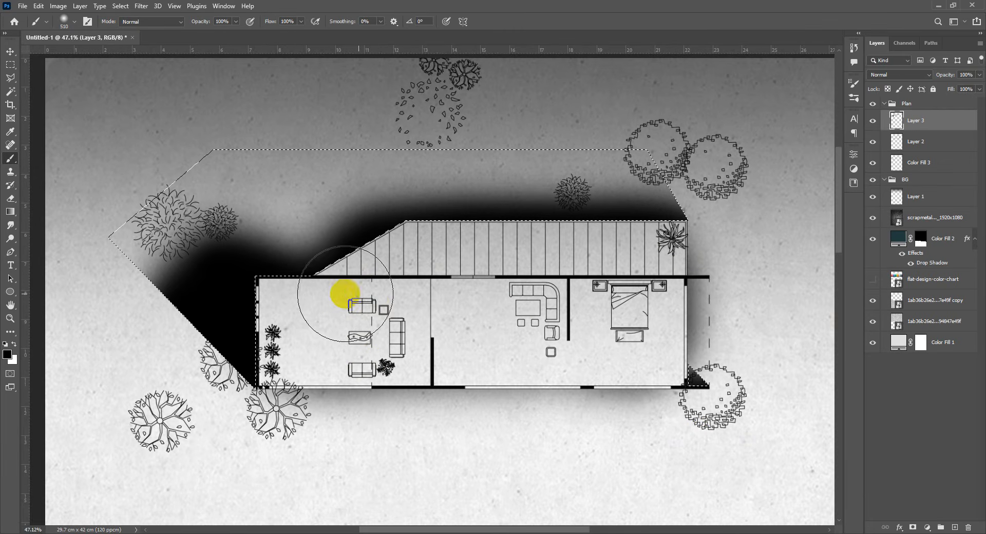
mouse_move(364, 284)
left_mouse_down()
mouse_move(330, 306)
mouse_move(473, 263)
mouse_move(586, 255)
mouse_move(540, 273)
mouse_move(520, 301)
left_mouse_up()
key("ctrl+d")
key("v")
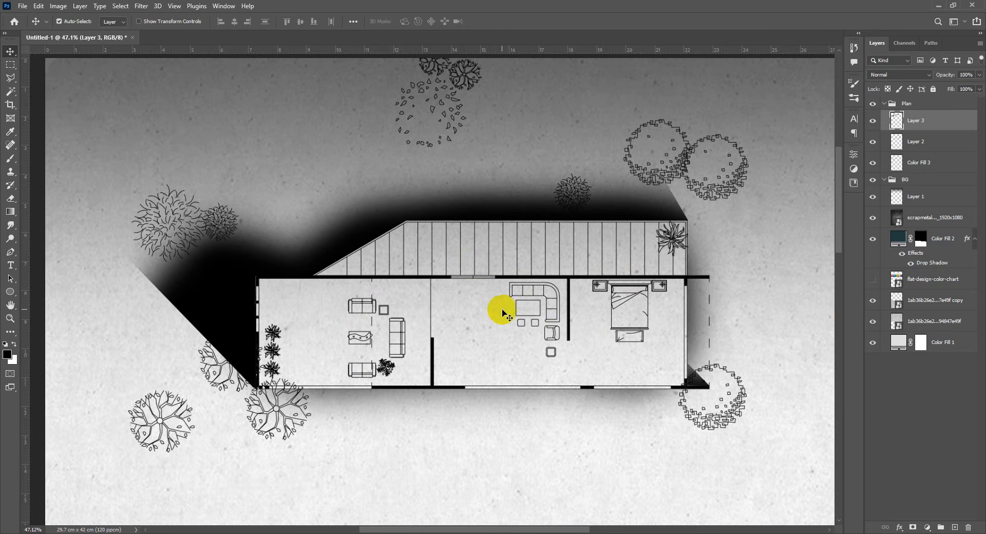
Step: Reduce the opacity of the painted shadow on Layer 3 to 34%
scroll(443, 325, "down", 4)
scroll(423, 324, "up", 4)
left_click_drag(443, 328, 463, 312)
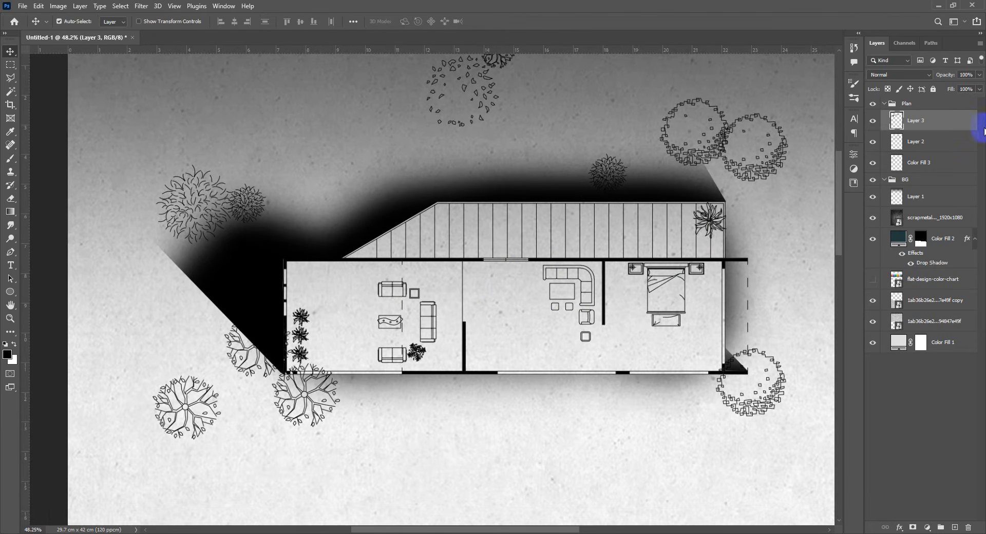
left_click(951, 91)
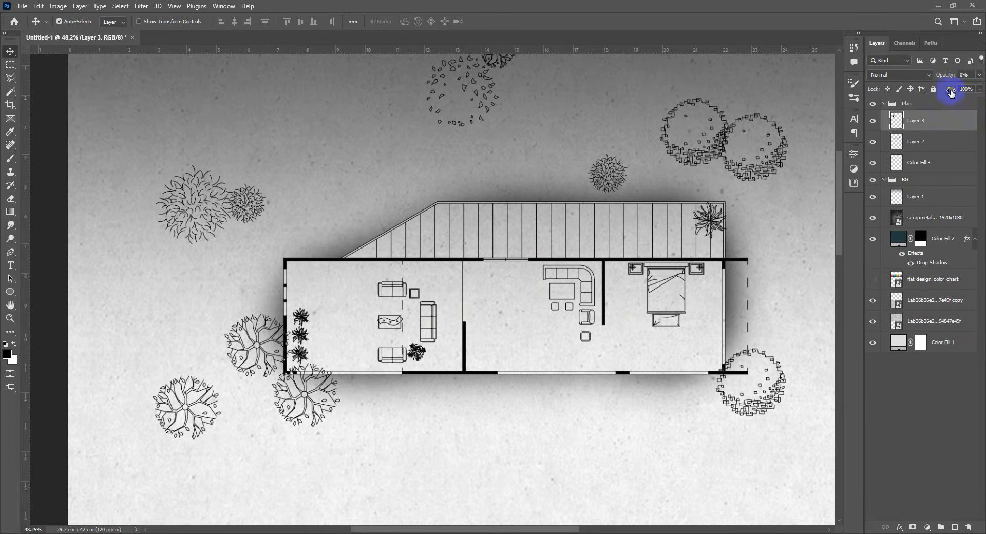
type("30")
key("Return")
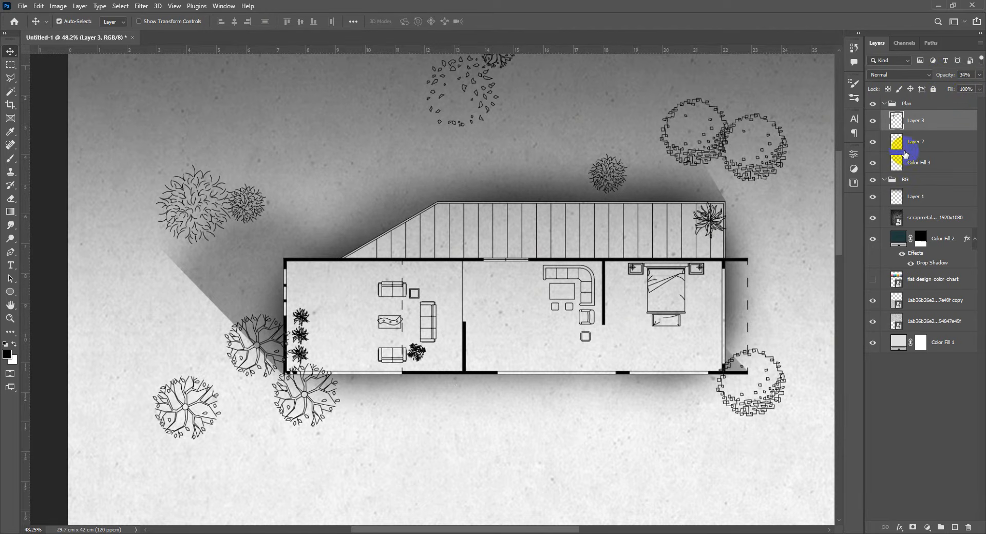
Step: Soften the hard diagonal edge of the shadow beside the living-room end with a small Eraser at 100% opacity
scroll(343, 326, "down", 8)
scroll(312, 324, "up", 12)
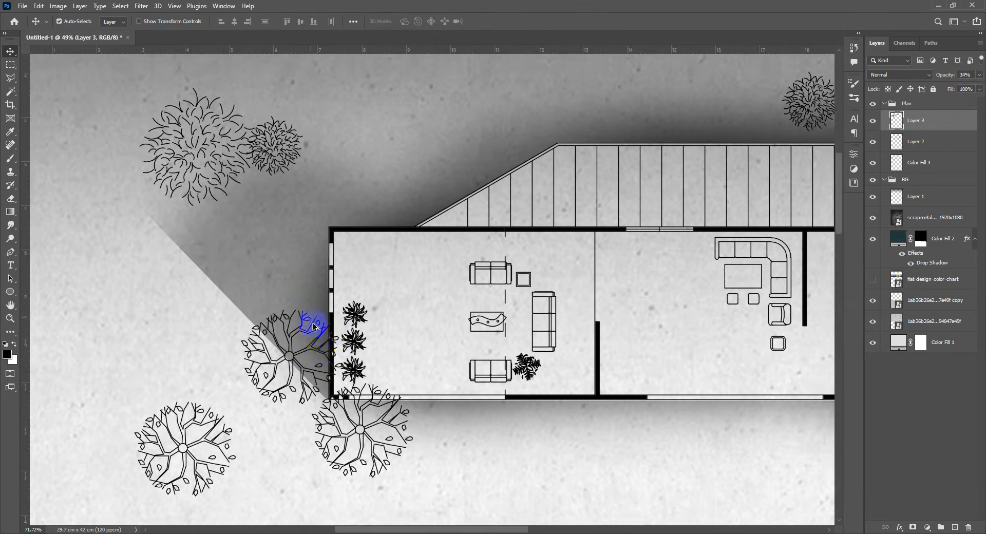
left_click_drag(308, 352, 344, 341)
key("e")
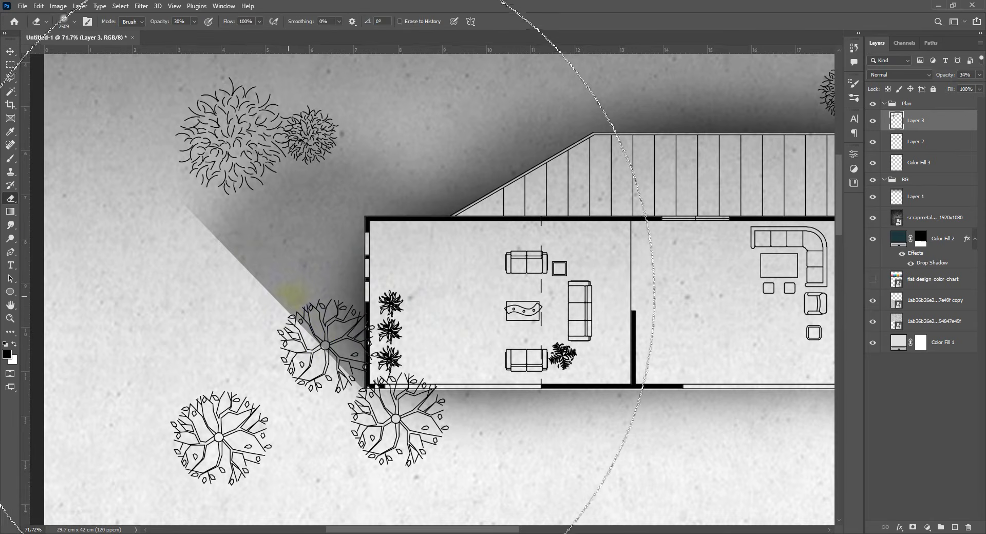
left_click_drag(427, 263, 254, 277)
left_click_drag(309, 238, 262, 226)
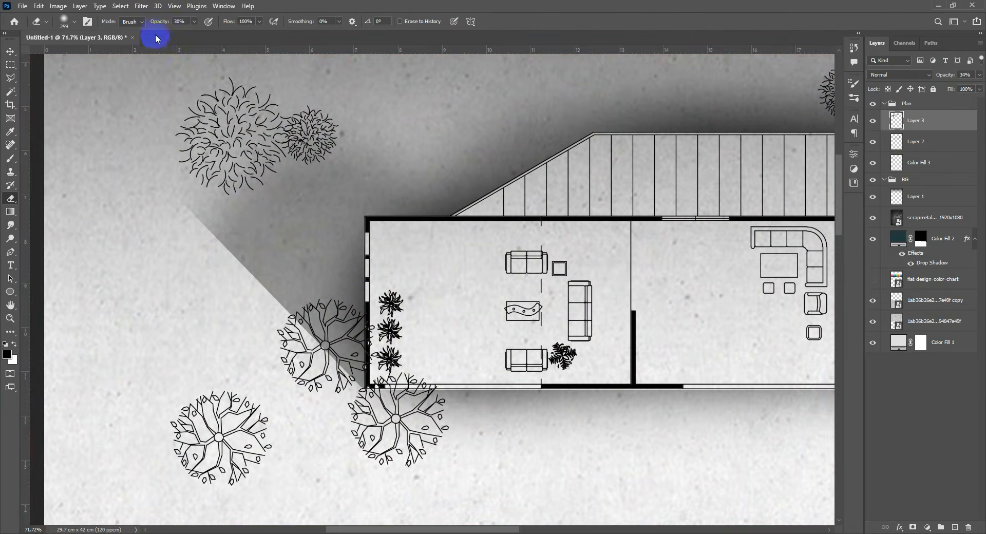
left_click_drag(264, 282, 224, 279)
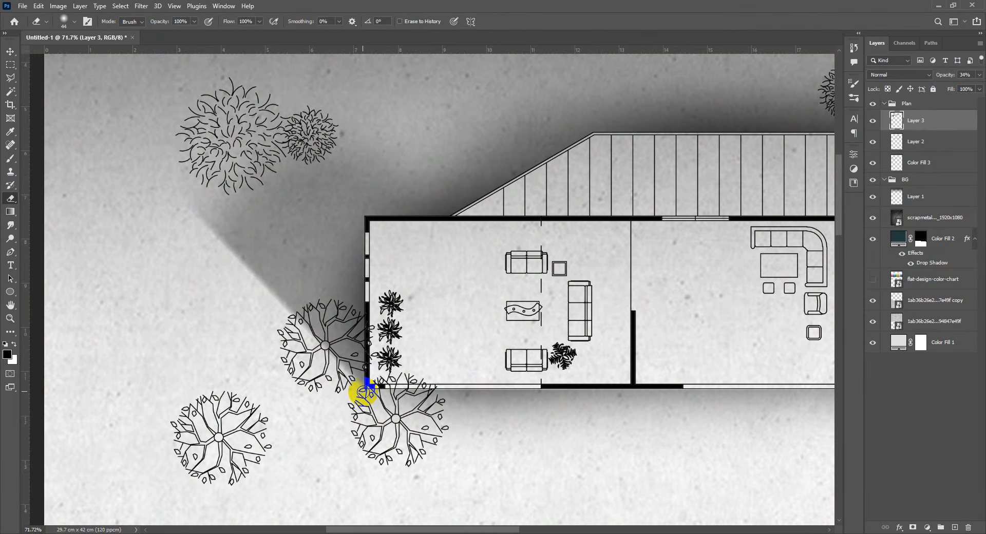
Step: Erase the hard shadow edges near the deck's outer corner and along the small triangle at the bedroom overhang
scroll(363, 392, "down", 5)
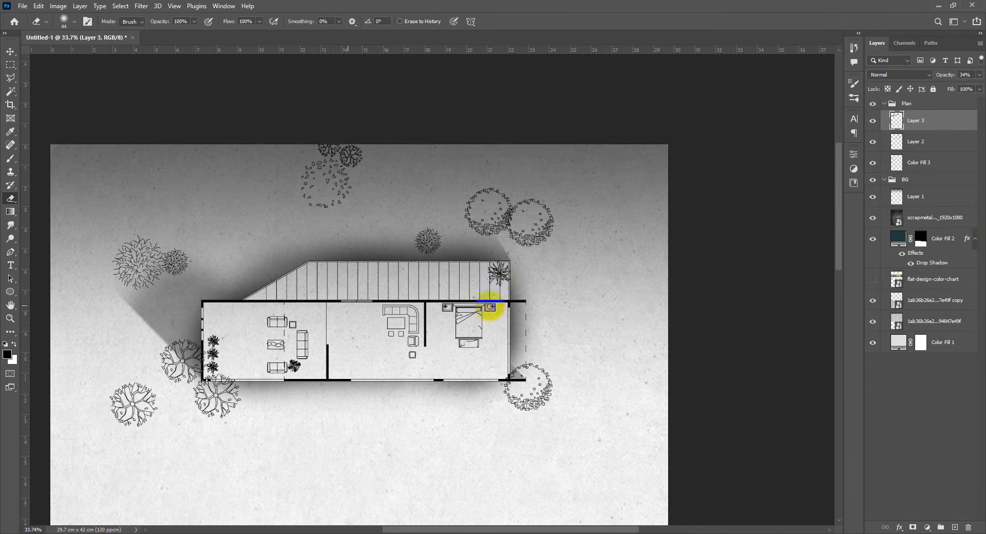
scroll(490, 308, "up", 7)
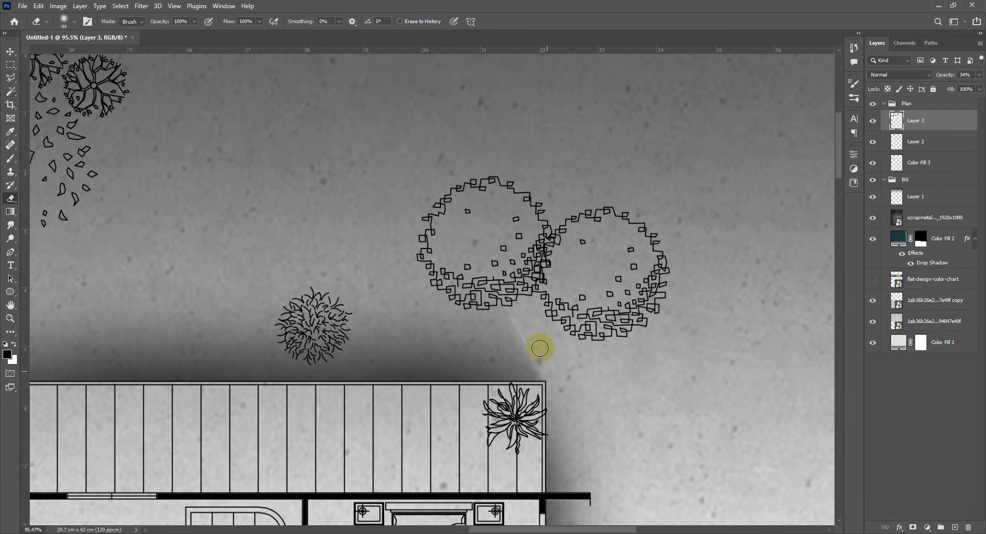
left_click_drag(512, 262, 473, 158)
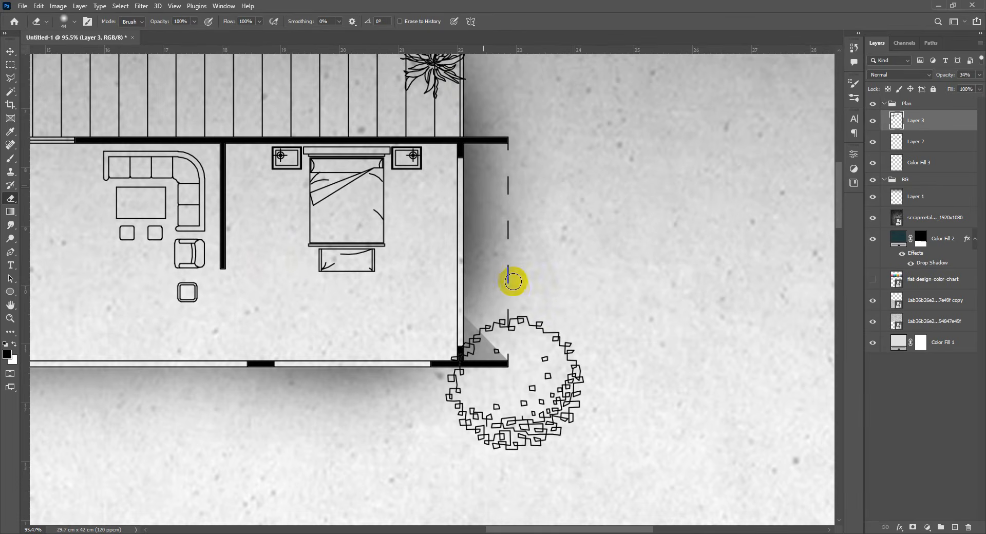
left_click_drag(476, 324, 510, 356)
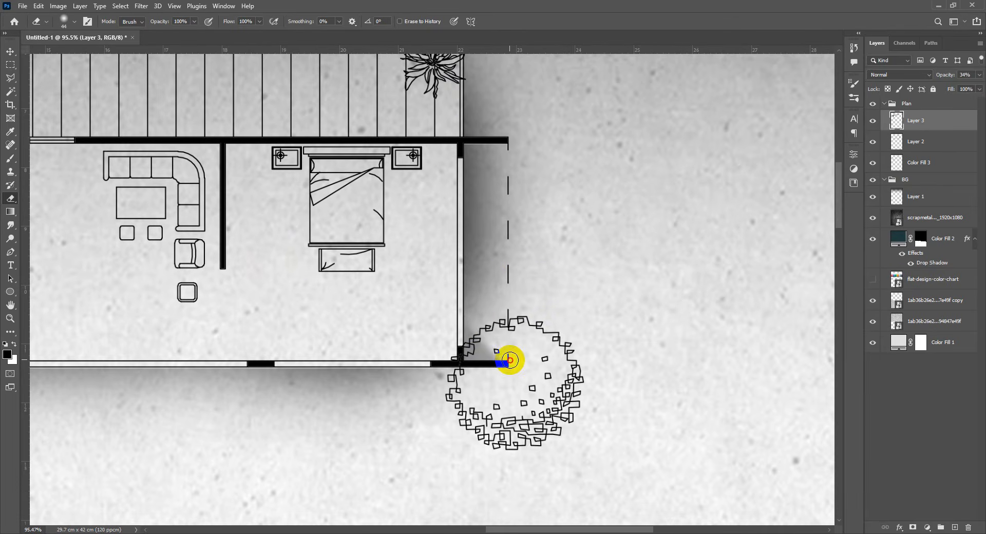
Step: Lower the opacity of Layer 3 to 28%
scroll(508, 354, "down", 6)
left_click_drag(353, 328, 456, 317)
scroll(352, 307, "up", 2)
key("v")
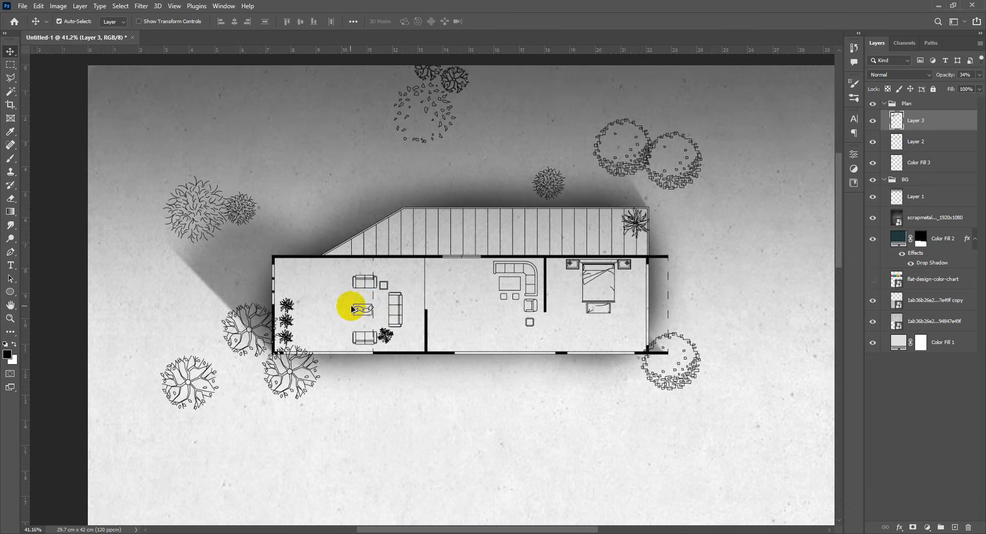
left_click_drag(360, 300, 420, 308)
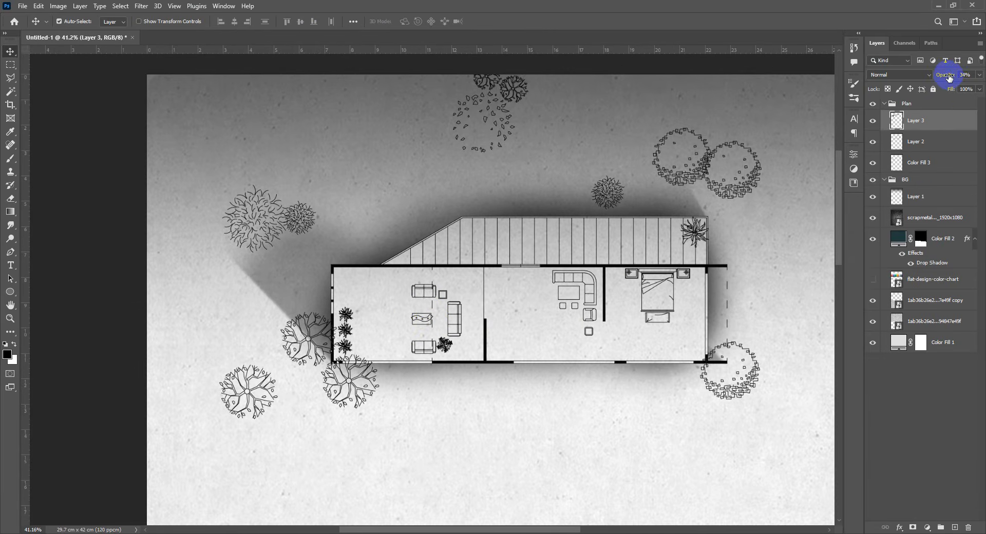
left_click_drag(949, 77, 947, 77)
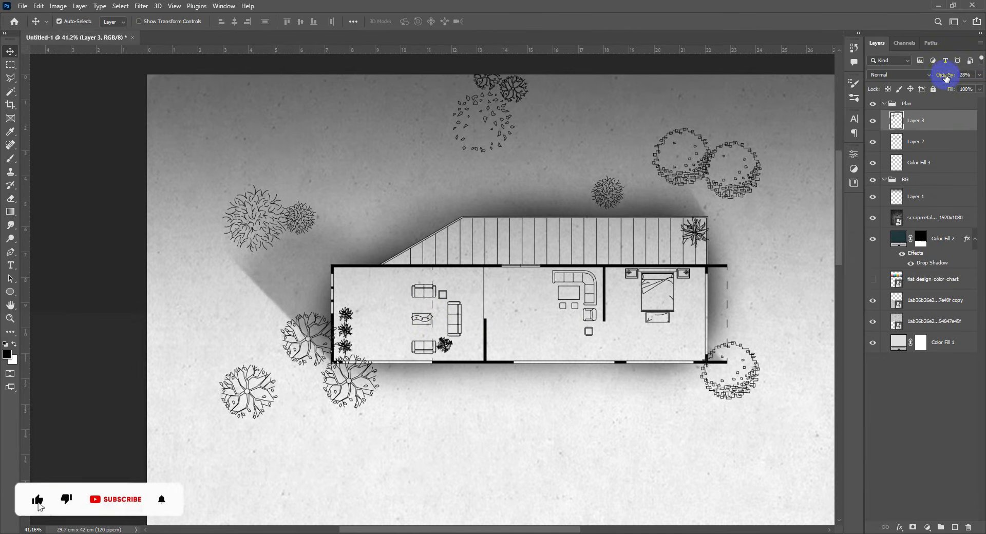
Step: Compare the plan with and without the Layer 2 shadow and set that layer's opacity to 77%
left_click(928, 142)
left_click(873, 142)
left_click(873, 142)
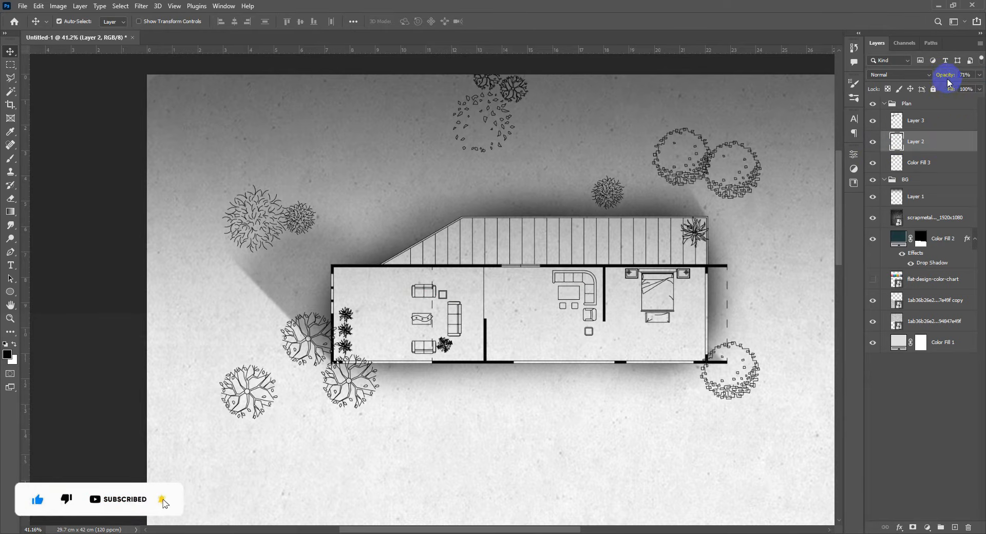
left_click_drag(948, 77, 947, 77)
scroll(483, 250, "down", 7)
scroll(519, 303, "up", 4)
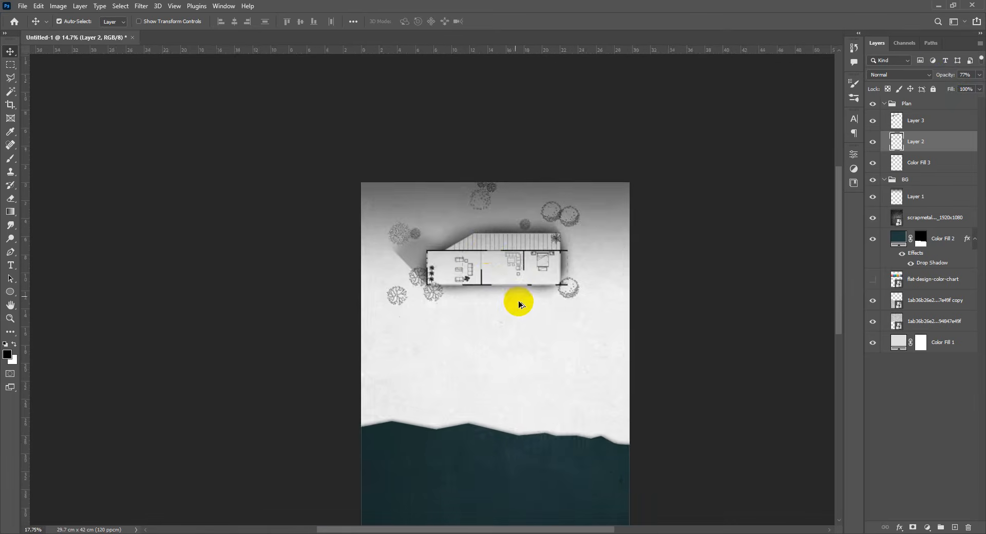
mouse_move(525, 299)
left_mouse_down()
mouse_move(535, 236)
mouse_move(522, 291)
left_mouse_up()
scroll(525, 293, "down", 4)
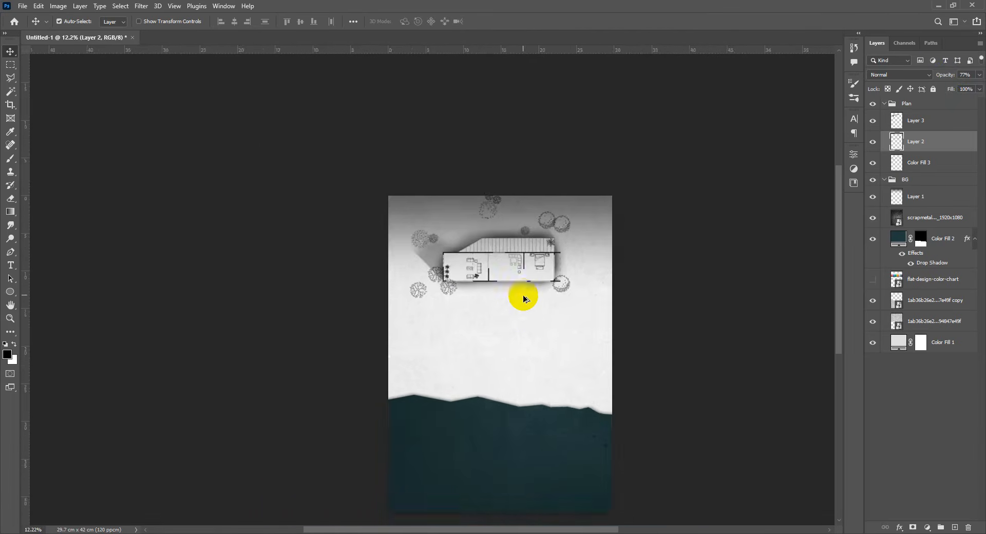
Step: Place section new.eps from the Layout folder into the poster document at its default size
scroll(522, 316, "up", 4)
left_click_drag(525, 325, 530, 260)
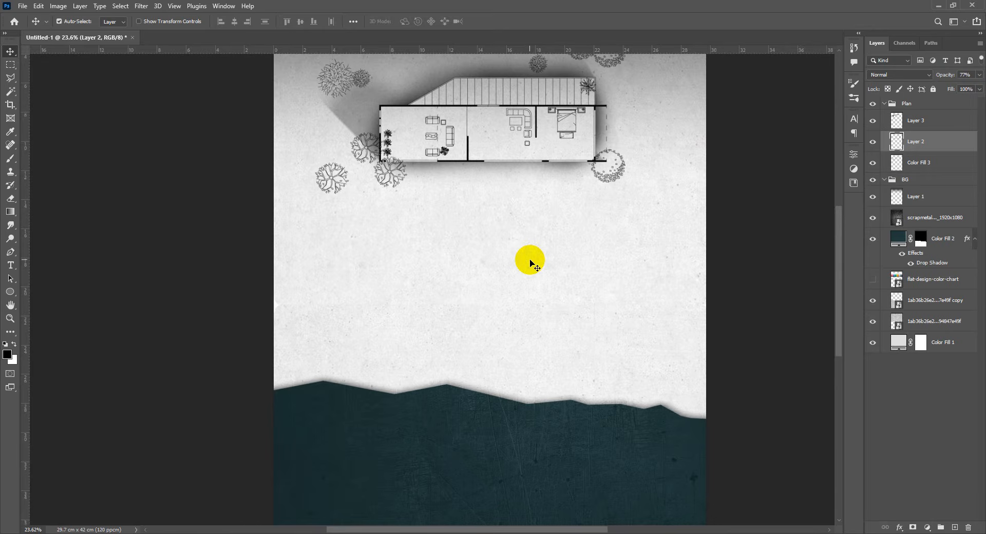
scroll(480, 246, "down", 5)
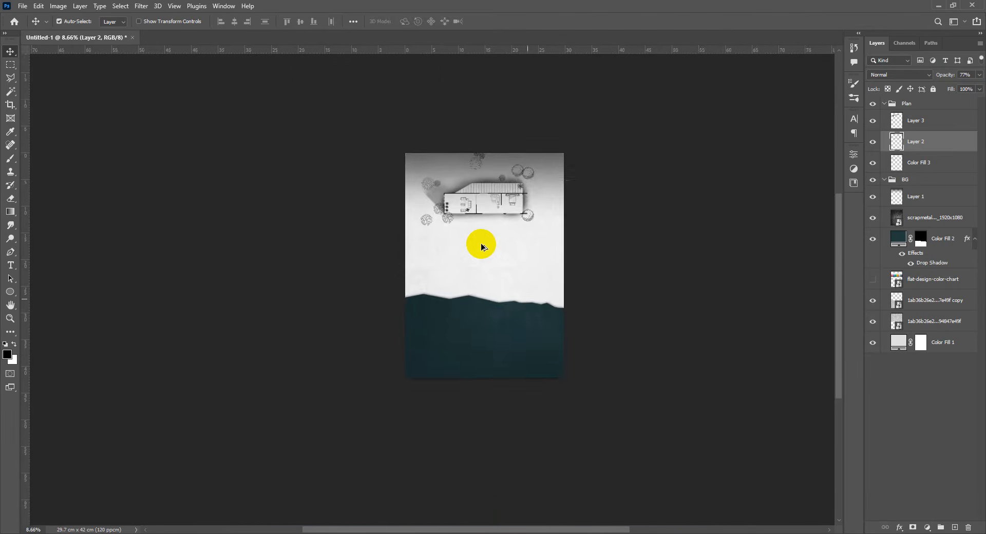
scroll(483, 254, "up", 4)
left_click_drag(492, 230, 485, 291)
left_click(938, 13)
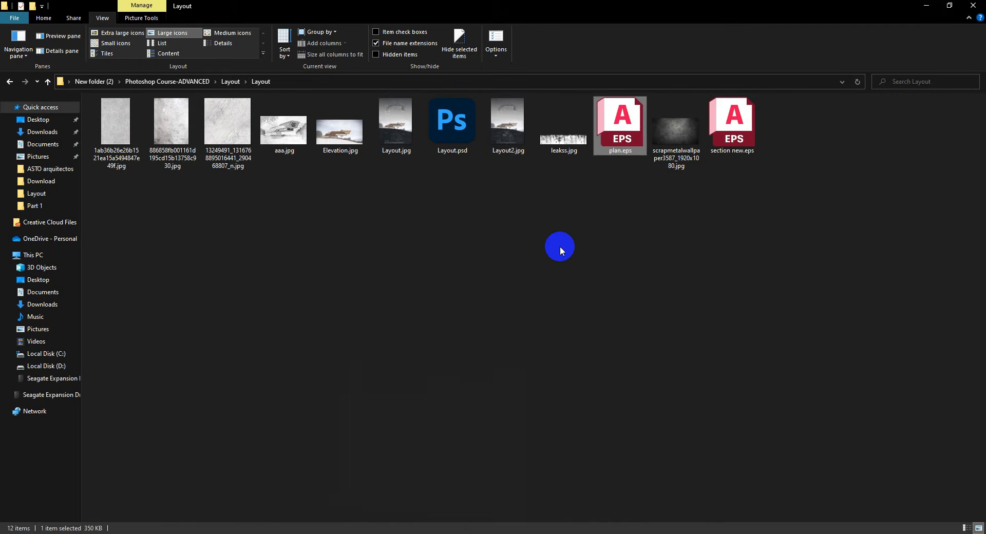
key("alt+Tab")
left_click_drag(733, 138, 478, 258)
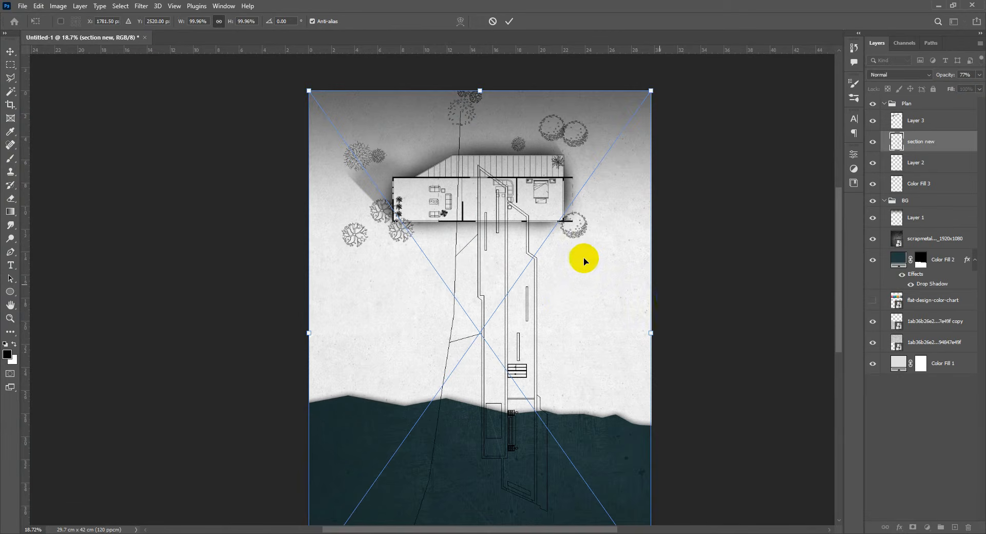
key("Return")
Step: Move the section new layer out of the Plan group to the top of the layer stack and collapse the Plan and BG groups
left_click_drag(929, 153, 934, 101)
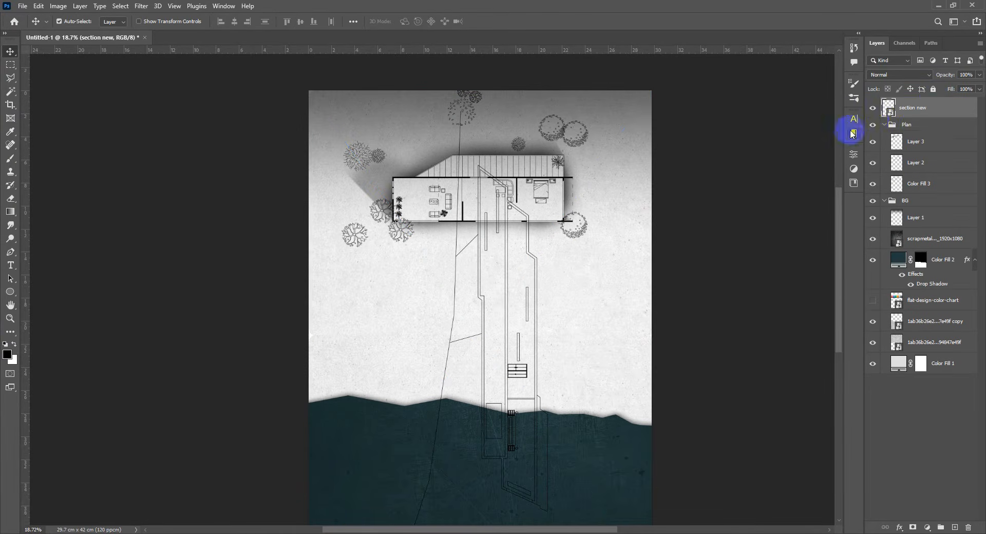
left_click(884, 125)
left_click(884, 138)
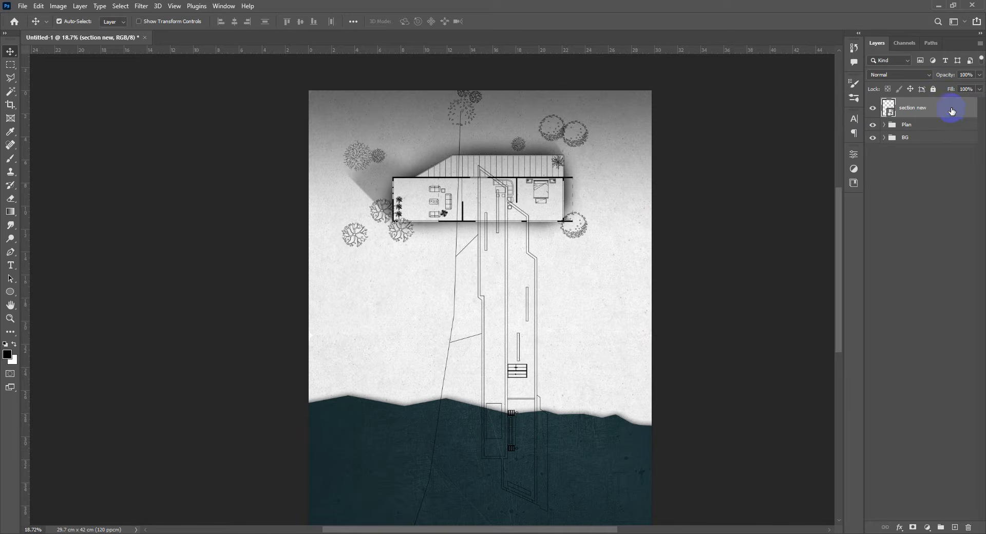
Step: Rotate the section drawing to -90°, move it down onto the teal terrain and flip it horizontally
key("ctrl+t")
scroll(581, 282, "down", 2)
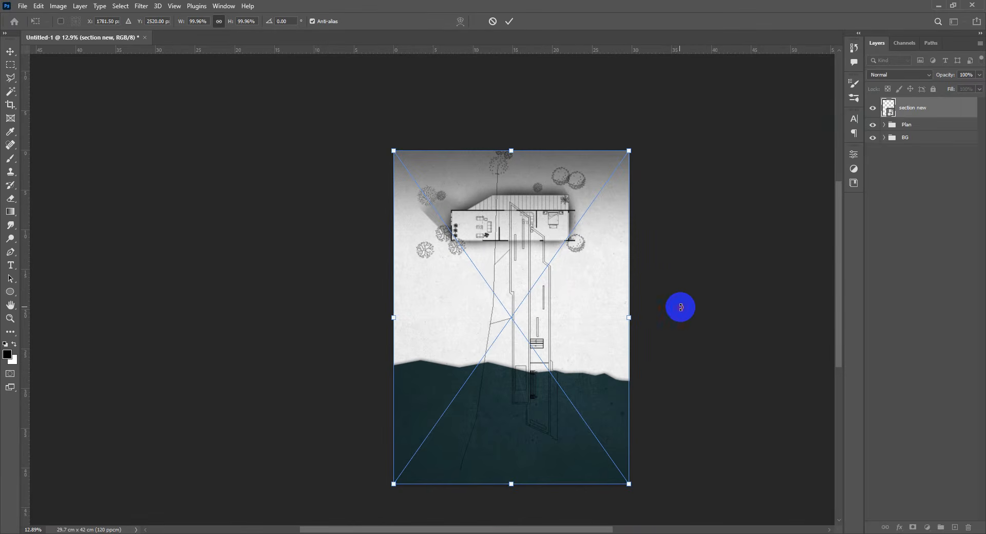
left_click_drag(673, 301, 494, 185)
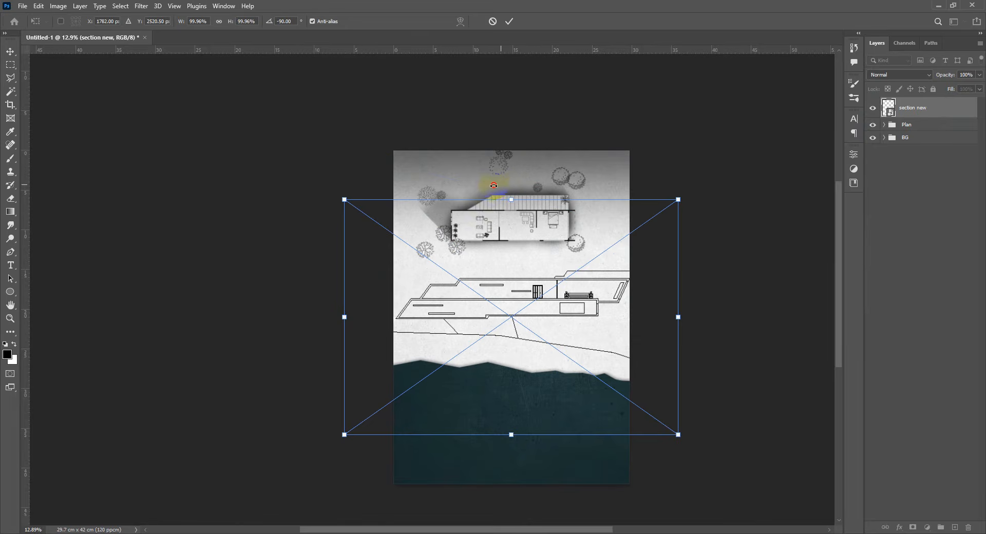
left_click_drag(611, 300, 638, 425)
right_click(571, 359)
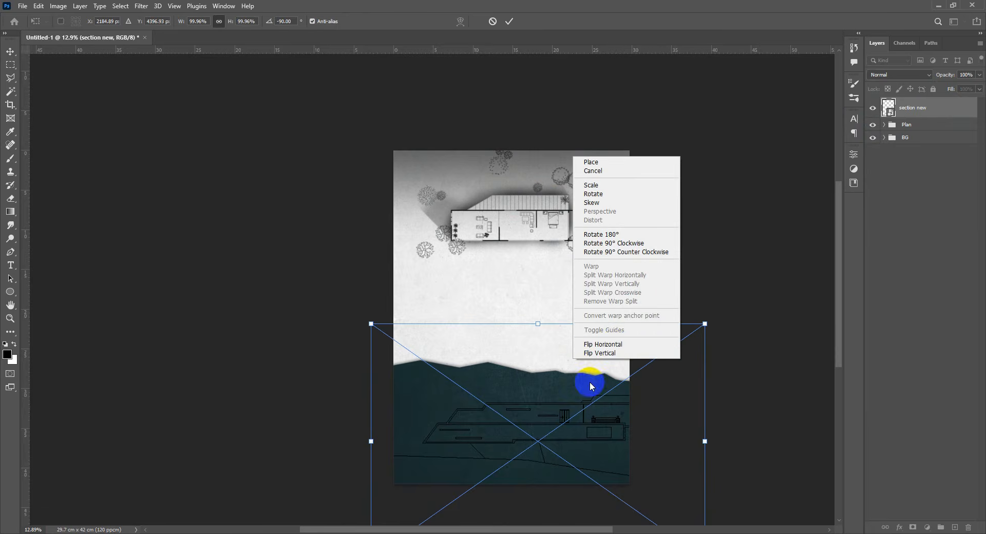
left_click(613, 348)
Step: Scale the section drawing to about 56% and position it toward the right side of the teal terrain
scroll(577, 453, "up", 3)
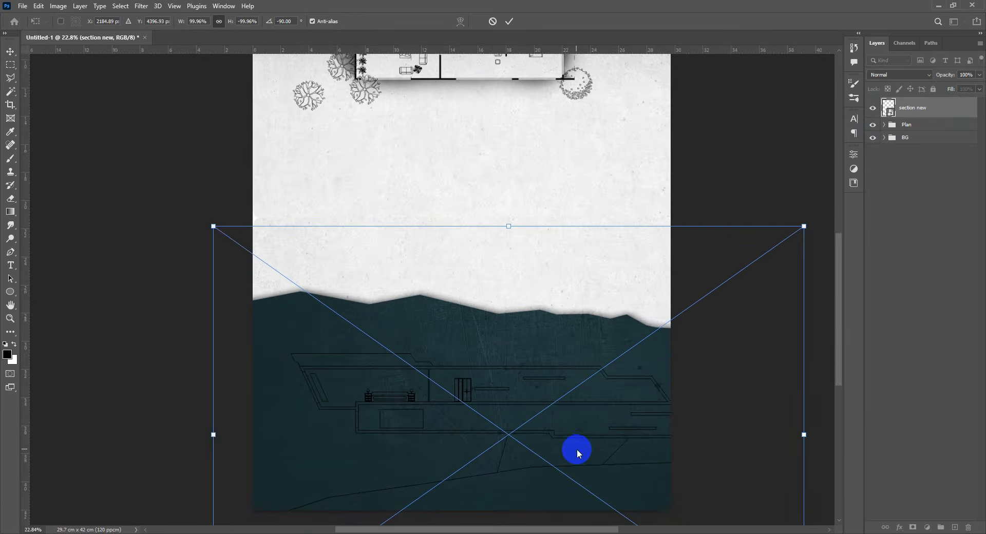
scroll(582, 431, "down", 3)
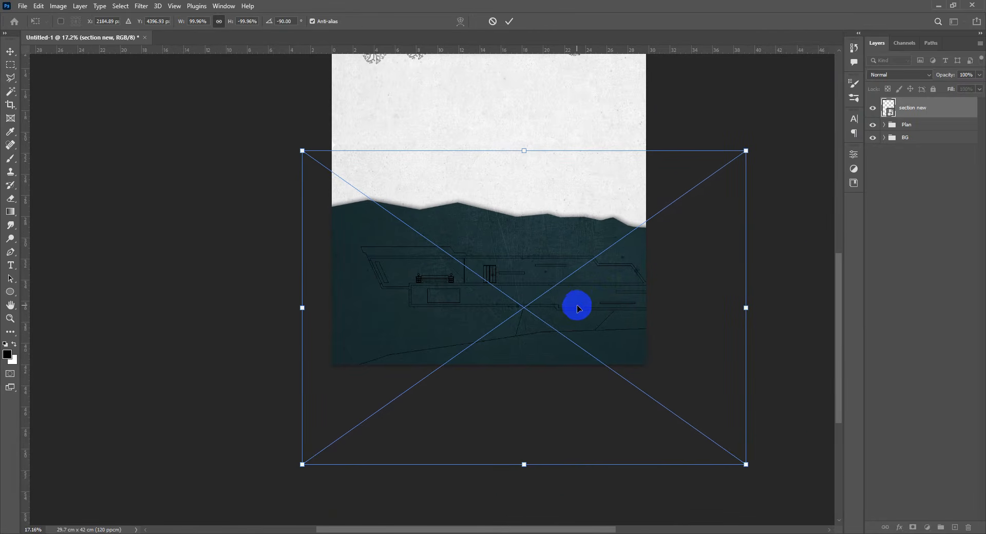
left_click_drag(749, 314, 618, 292)
scroll(555, 299, "down", 3)
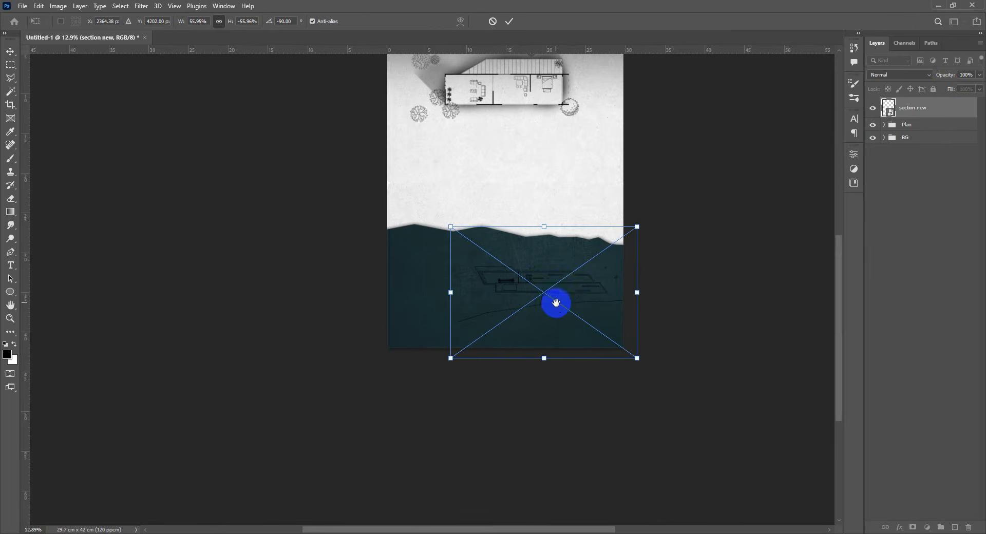
left_click_drag(556, 302, 562, 374)
scroll(572, 401, "up", 3)
scroll(560, 395, "up", 4)
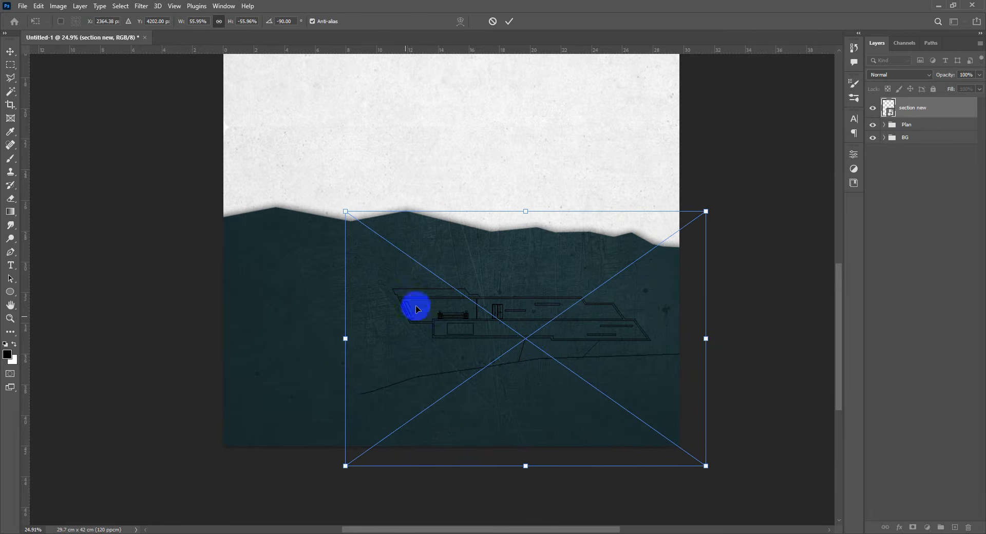
mouse_move(584, 335)
left_mouse_down()
mouse_move(568, 335)
mouse_move(575, 341)
left_mouse_up()
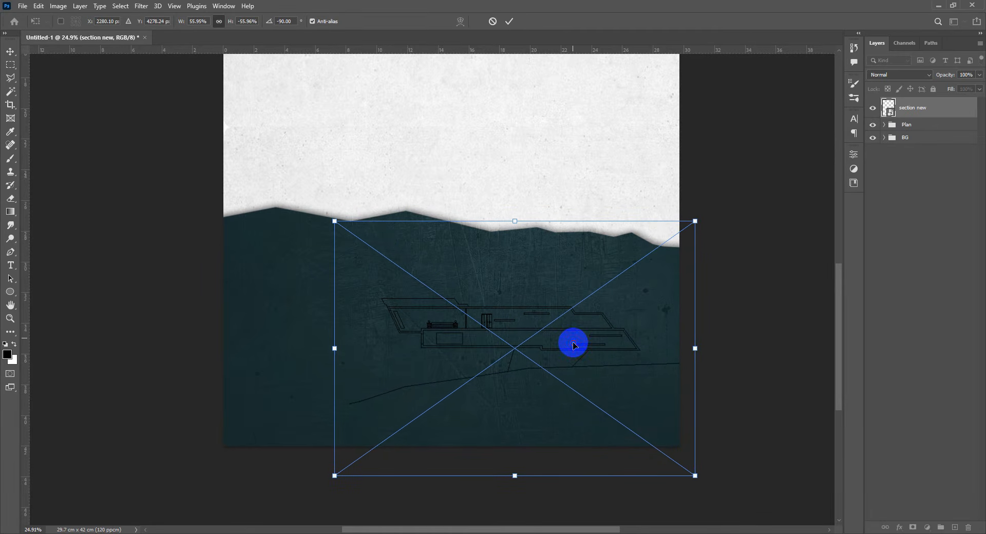
key("Return")
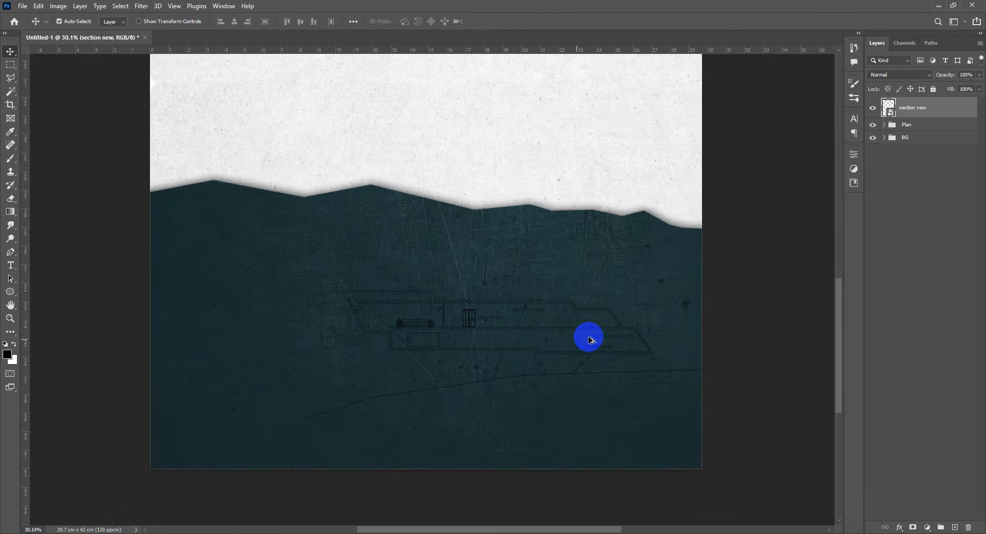
Step: Invert the section drawing's black lines to white
scroll(565, 345, "down", 3)
scroll(557, 347, "up", 3)
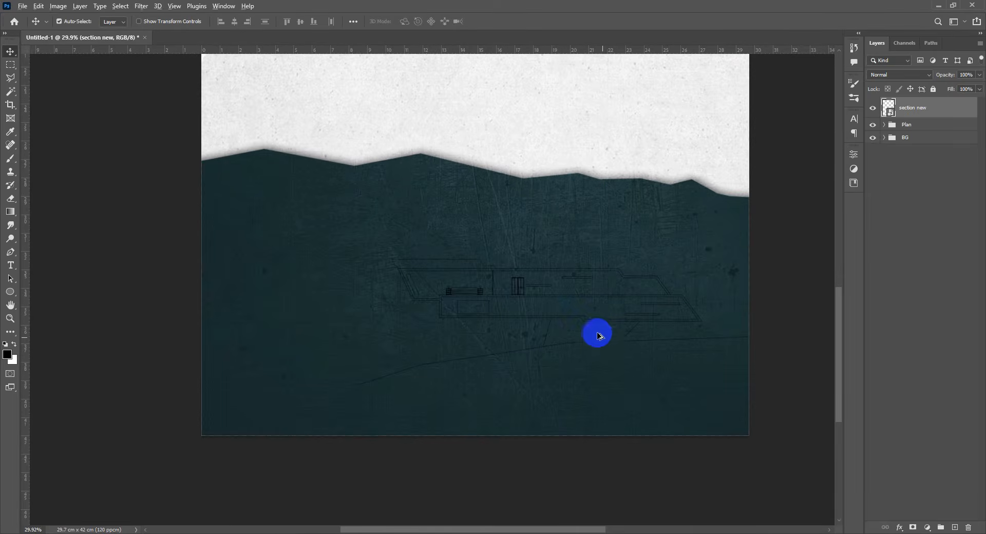
scroll(603, 352, "down", 3)
scroll(605, 336, "up", 2)
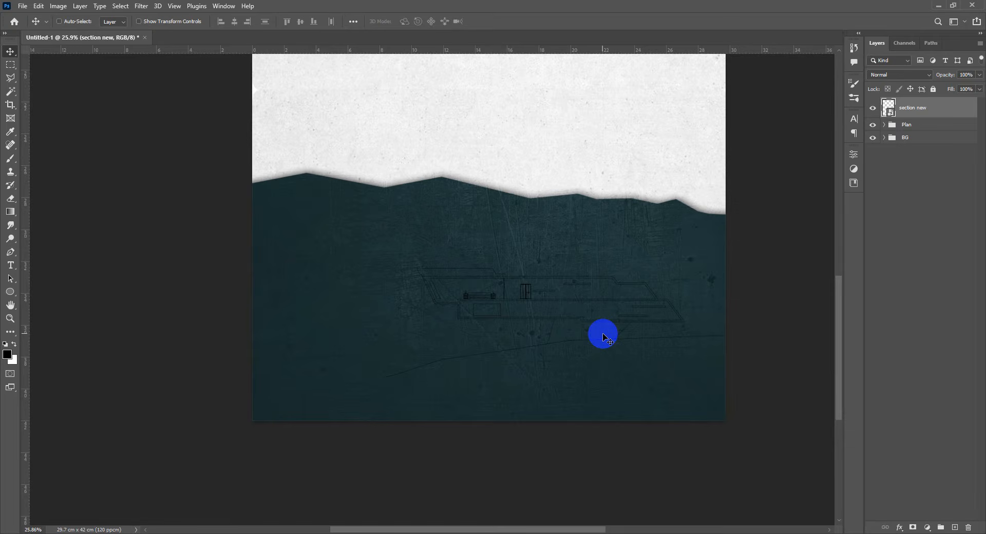
key("ctrl+i")
scroll(602, 337, "down", 1)
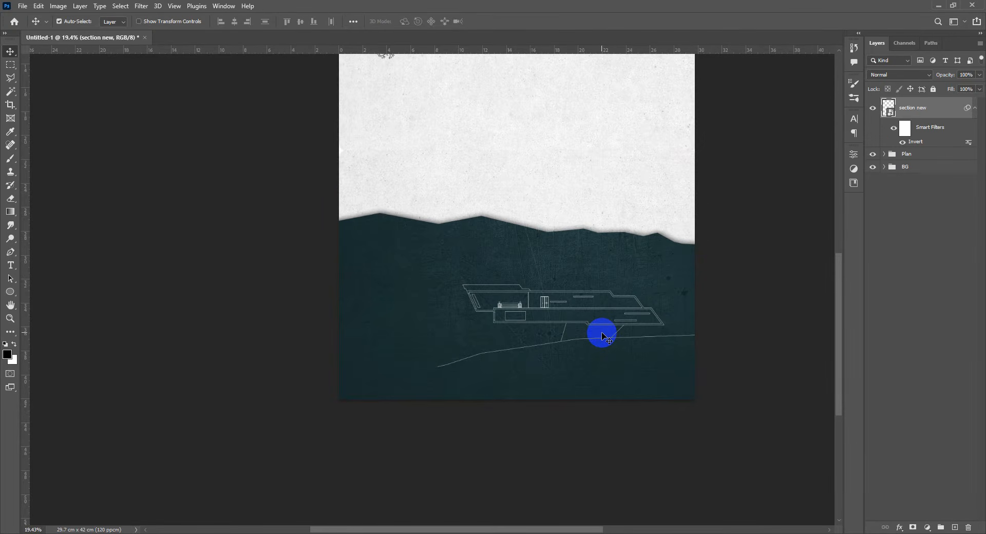
Step: Group the section new layer, name the group Section and collapse it
key("ctrl+g")
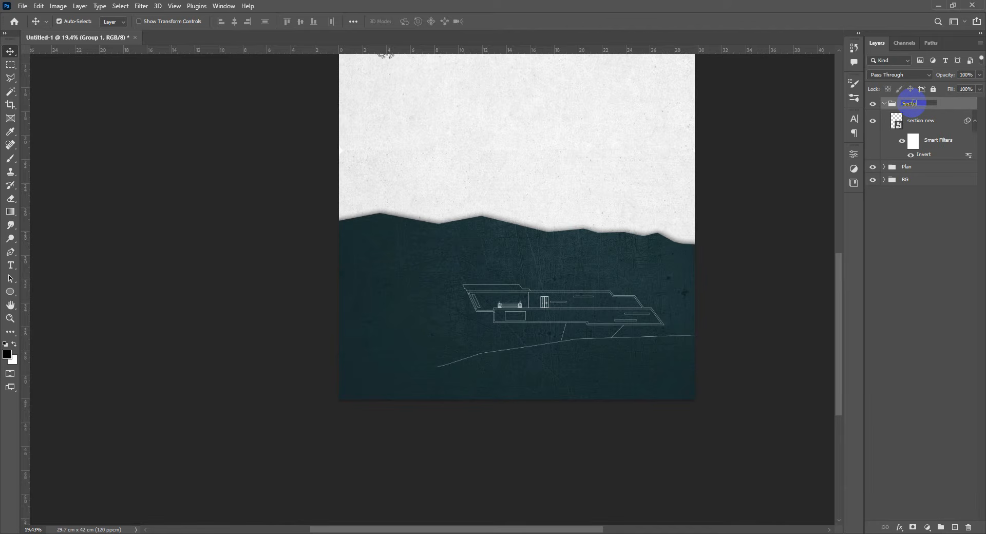
left_click(884, 105)
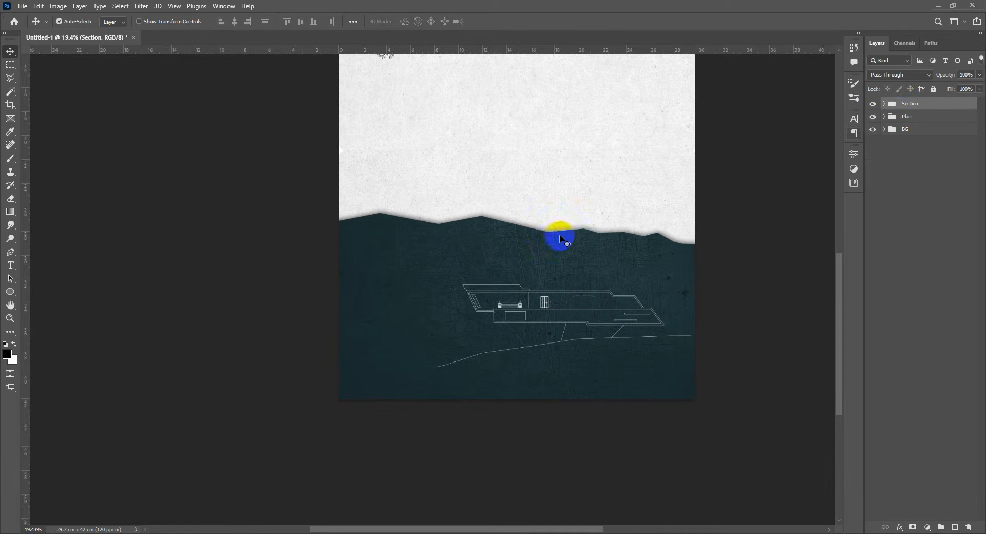
Step: Hide the Section group
scroll(557, 265, "down", 3)
scroll(555, 260, "up", 2)
left_click_drag(555, 257, 526, 329)
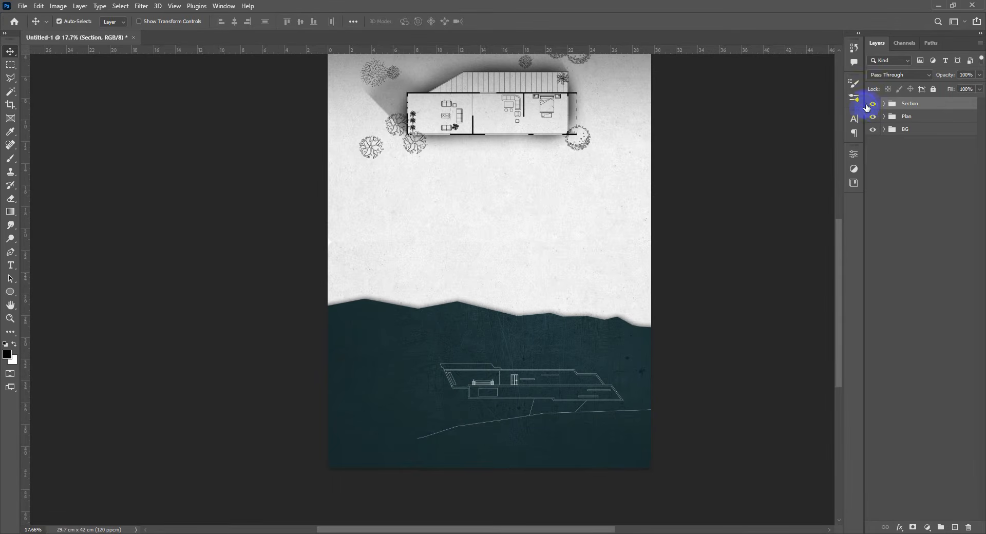
left_click(872, 104)
scroll(507, 282, "down", 2)
scroll(522, 282, "up", 3)
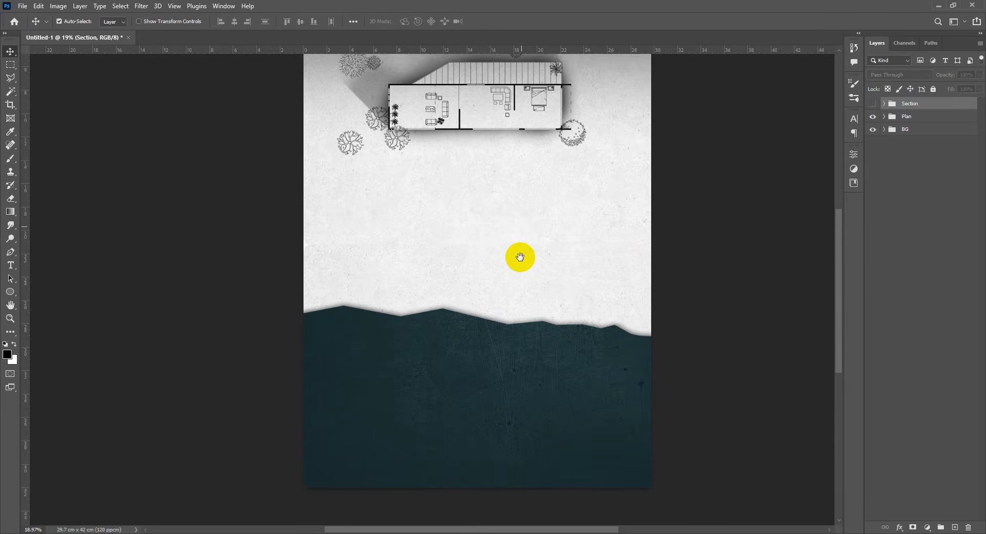
scroll(520, 257, "up", 2)
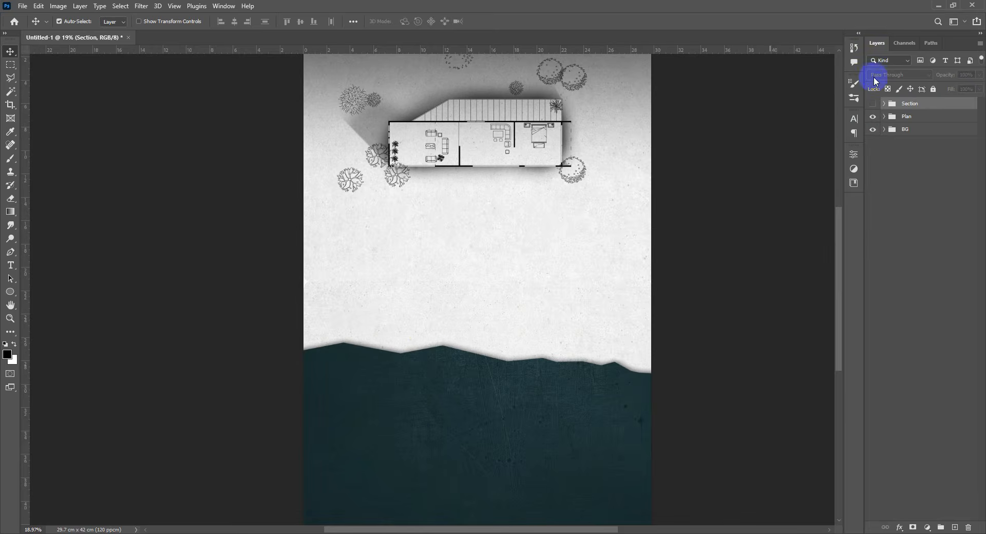
Step: Place Elevation.jpg from the Layout image folder into the poster document
left_click(943, 9)
left_click(339, 137)
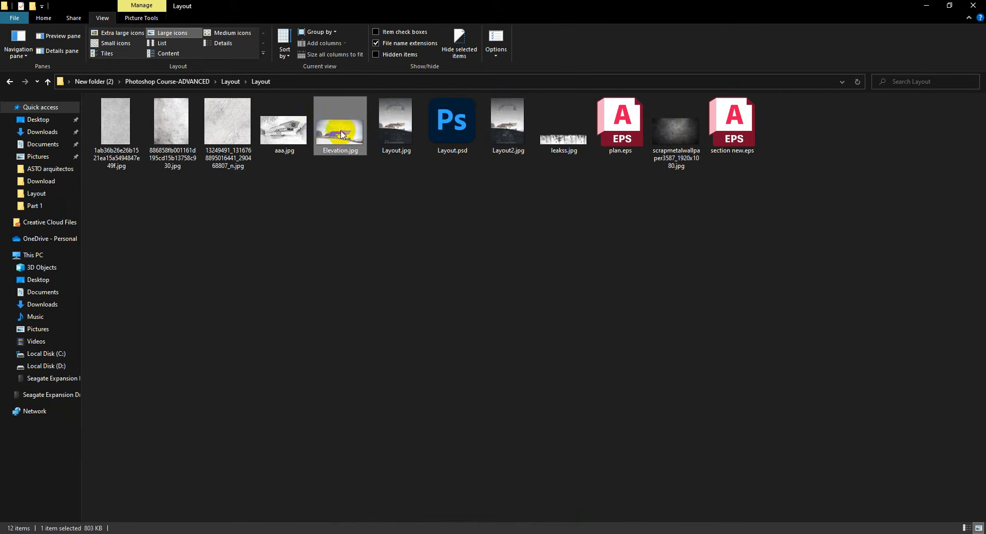
key("alt+Tab")
left_click_drag(341, 135, 511, 315)
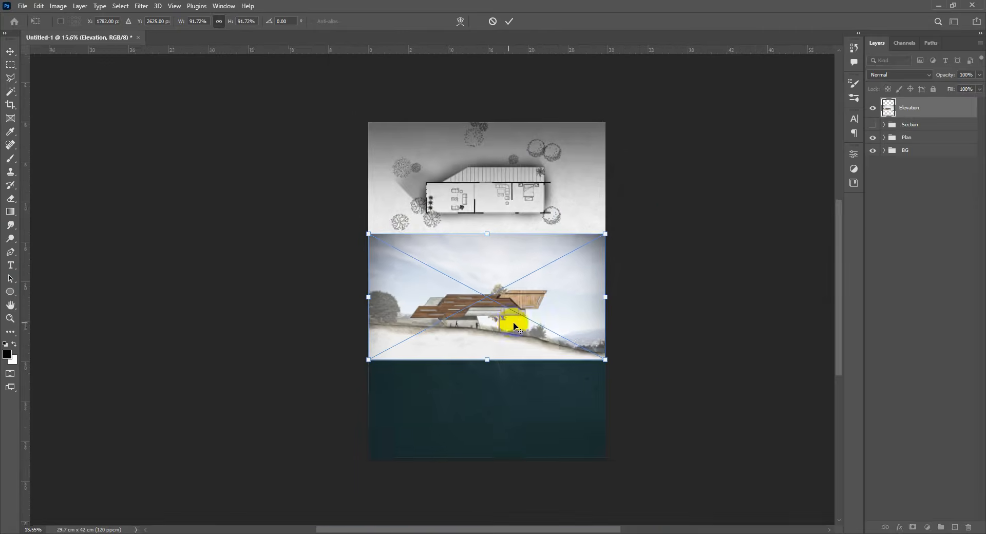
Step: Set the placed elevation to 54% opacity and position it across the page with its ground line over the dark terrain's edge
scroll(515, 326, "up", 3)
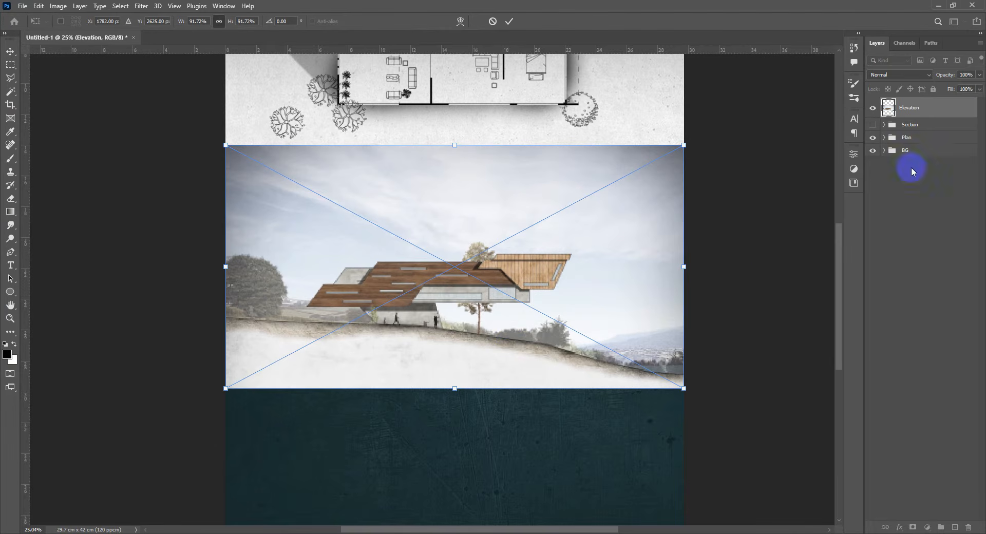
left_click_drag(951, 78, 940, 80)
left_click_drag(518, 330, 624, 365)
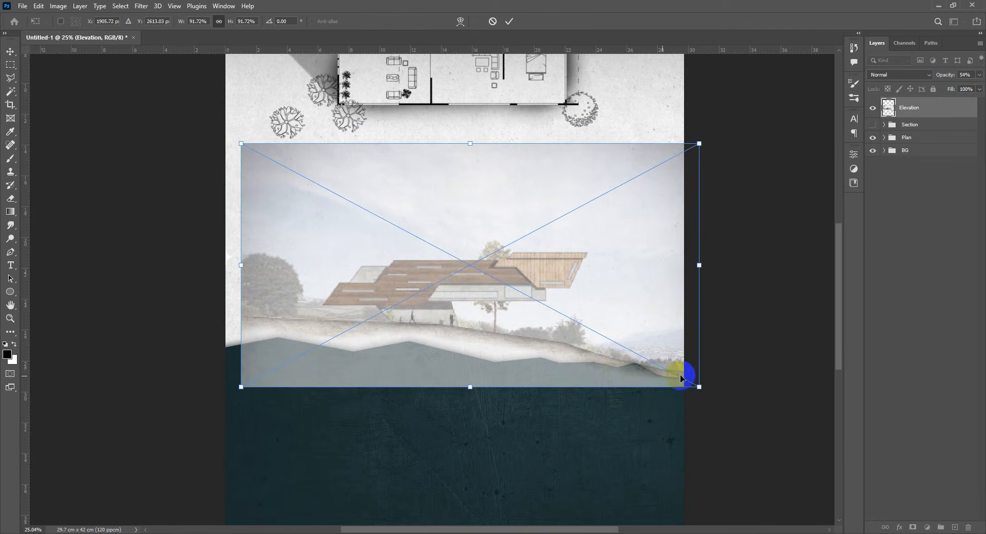
scroll(440, 366, "up", 5)
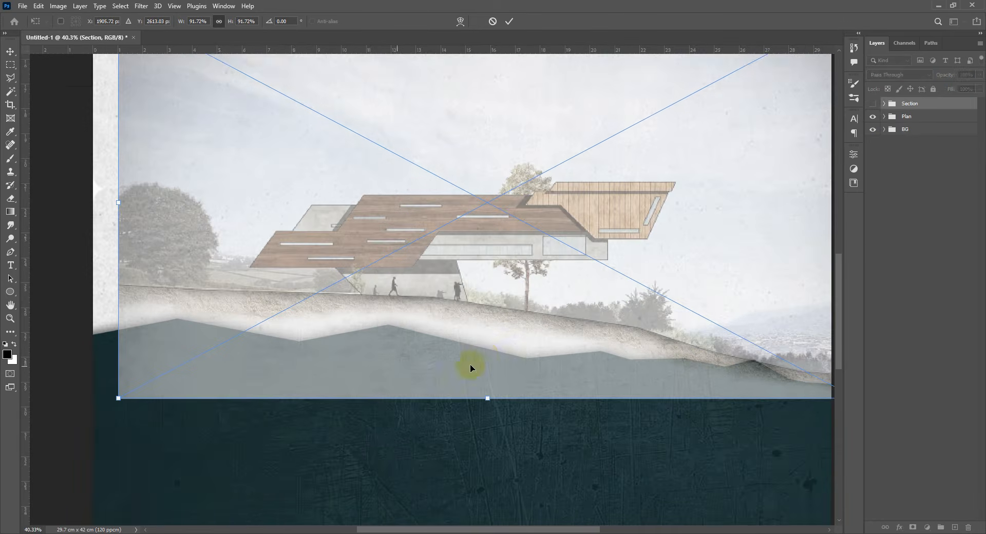
left_click_drag(513, 312, 498, 290)
key("Up")
key("Up")
key("Up")
key("Up")
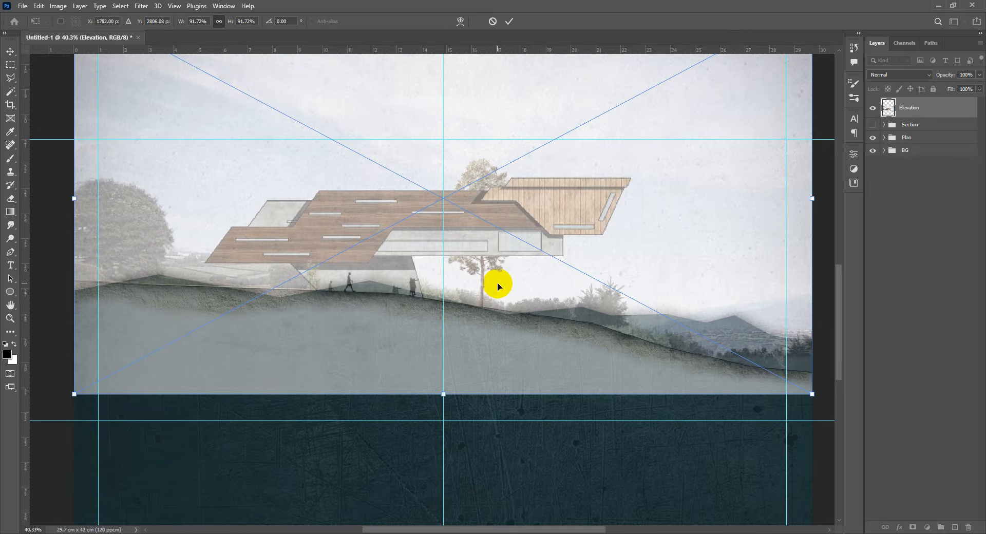
key("Return")
Step: Restore the elevation layer to 100% opacity and put it in a group named Elevation
scroll(498, 284, "down", 9)
scroll(501, 285, "up", 3)
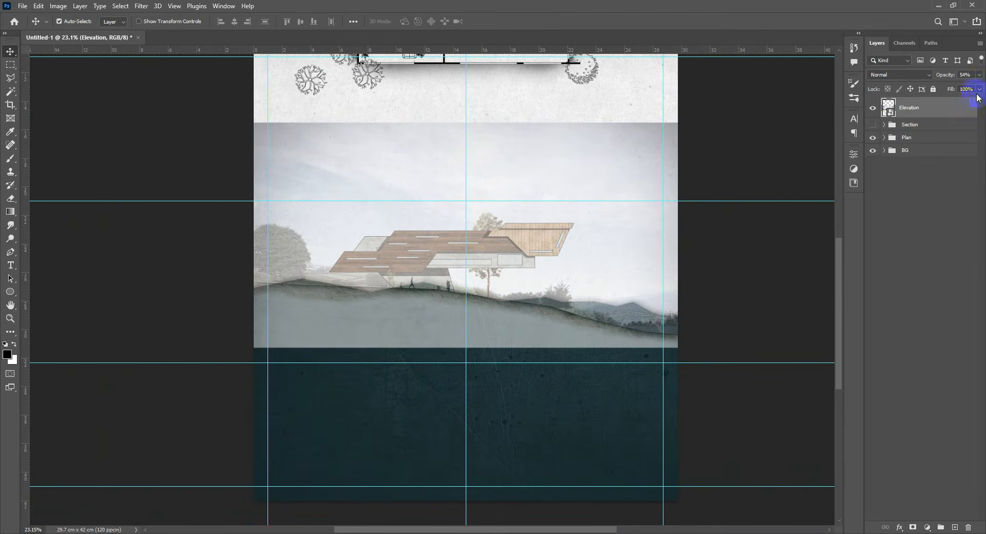
key("ctrl+z")
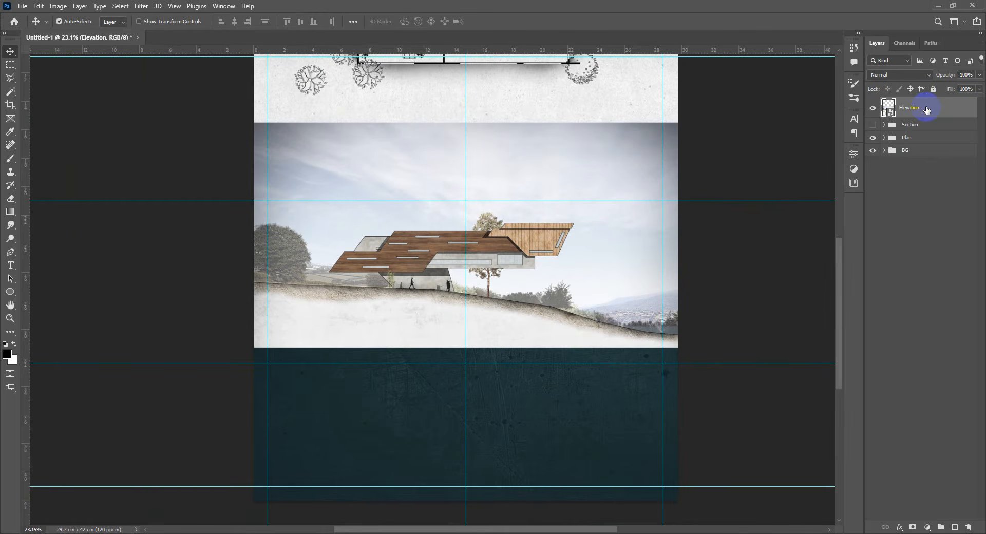
key("ctrl+g")
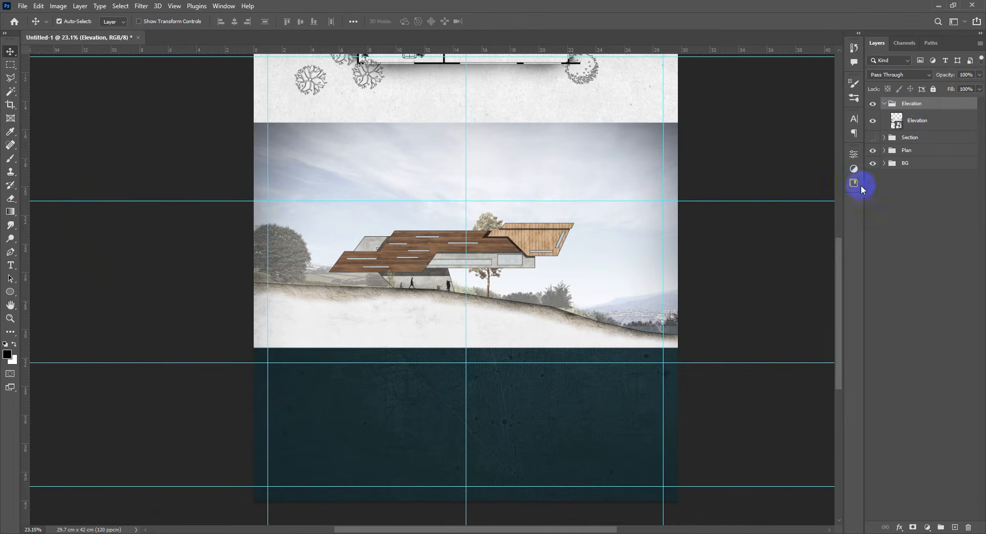
Step: Rasterize the Elevation layer inside the Elevation group
left_click(933, 129)
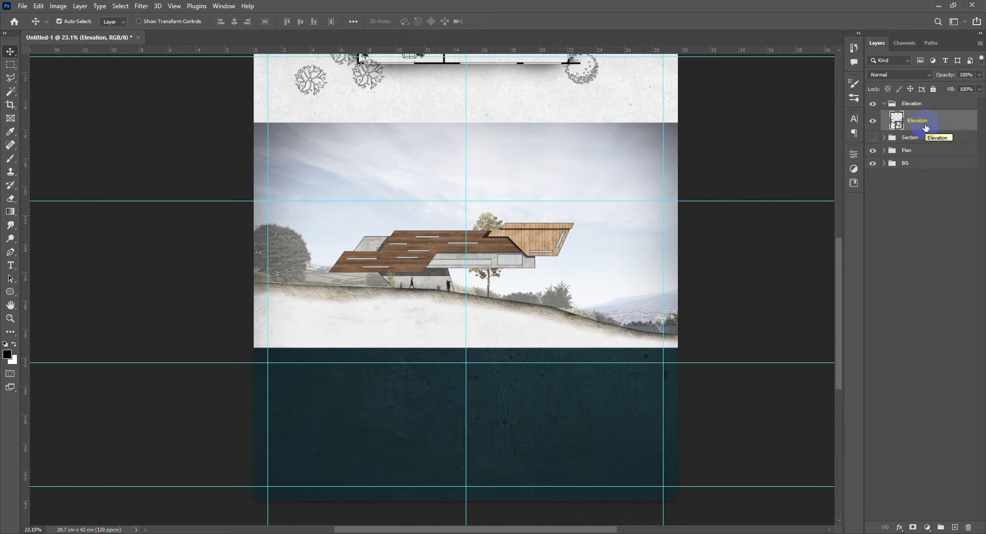
left_click(885, 151)
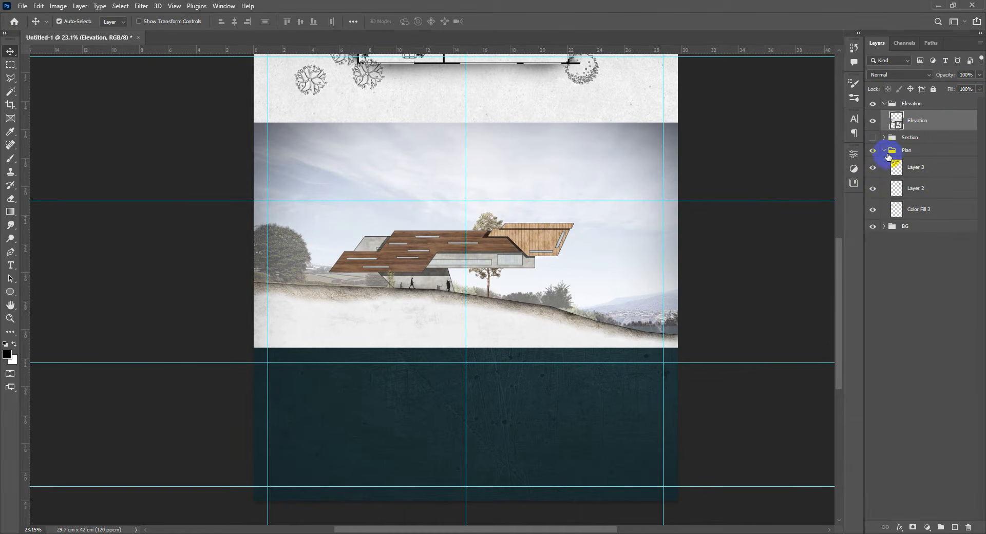
right_click(949, 120)
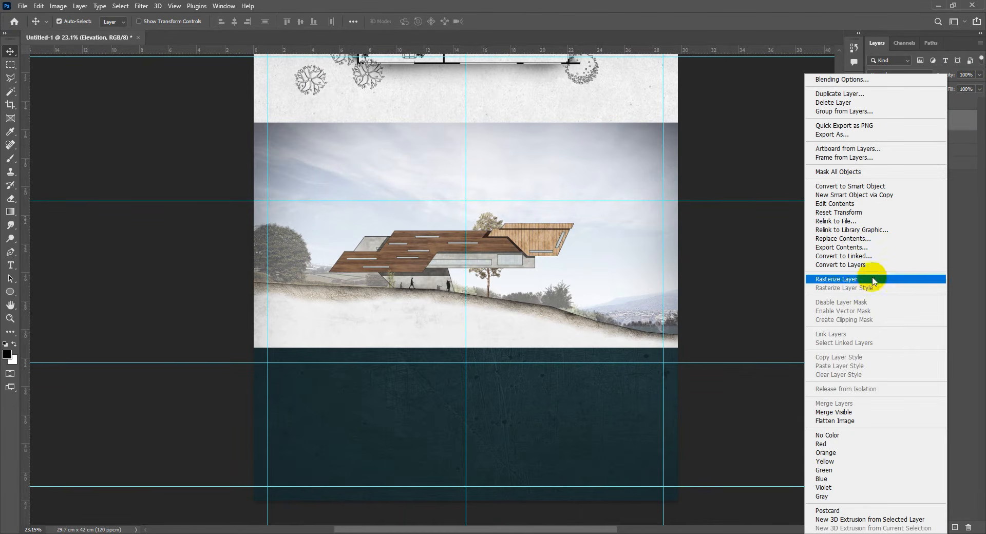
left_click(874, 279)
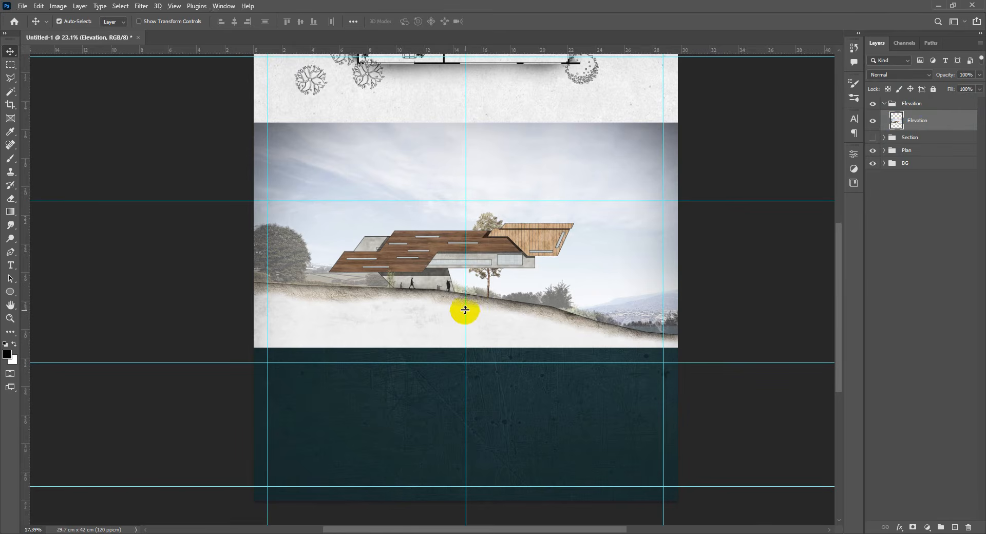
Step: Scale the rasterized elevation image to 98.93% about its centre
scroll(465, 303, "down", 2)
scroll(483, 282, "up", 3)
scroll(549, 324, "up", 2)
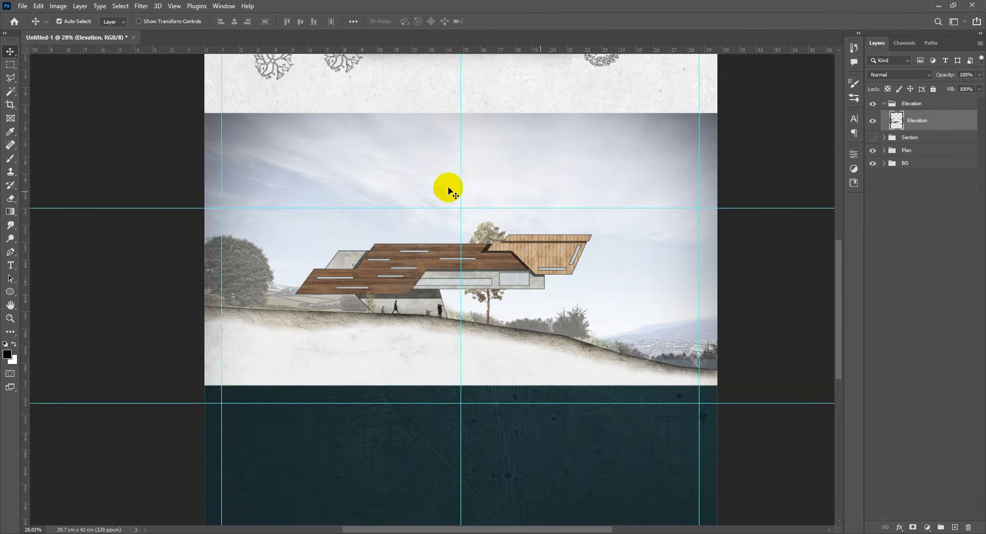
scroll(582, 297, "down", 1)
key("e")
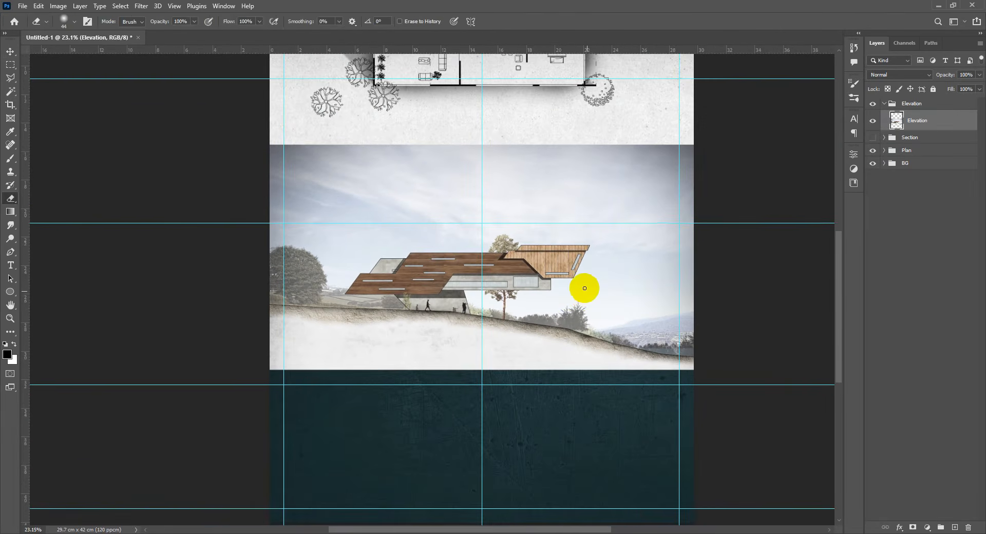
left_click_drag(576, 273, 607, 275)
key("ctrl+t")
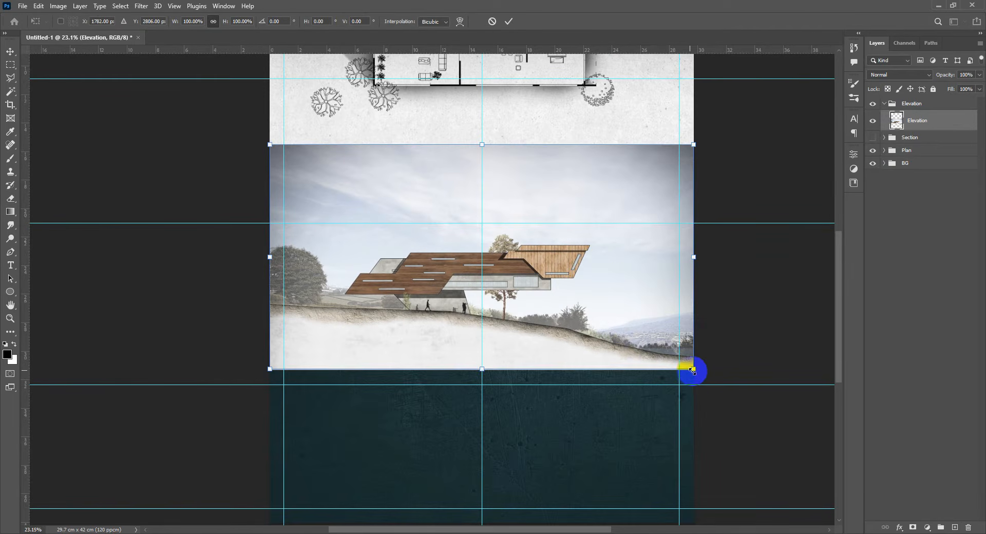
key("Return")
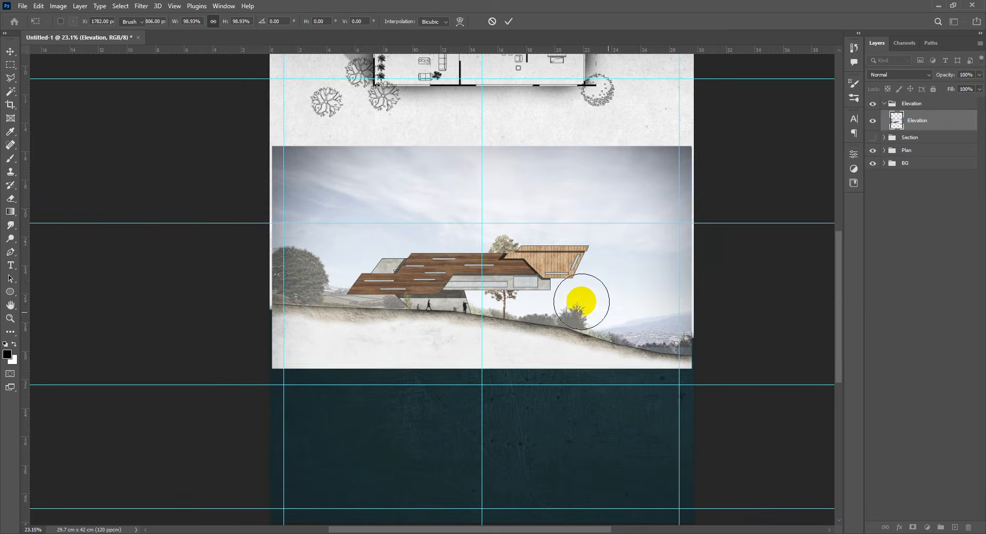
Step: Hide the guides and erase the elevation image's hard outer edges and lower ground with a soft 720 px eraser
scroll(508, 280, "down", 1)
scroll(507, 280, "up", 1)
key("ctrl+semicolon")
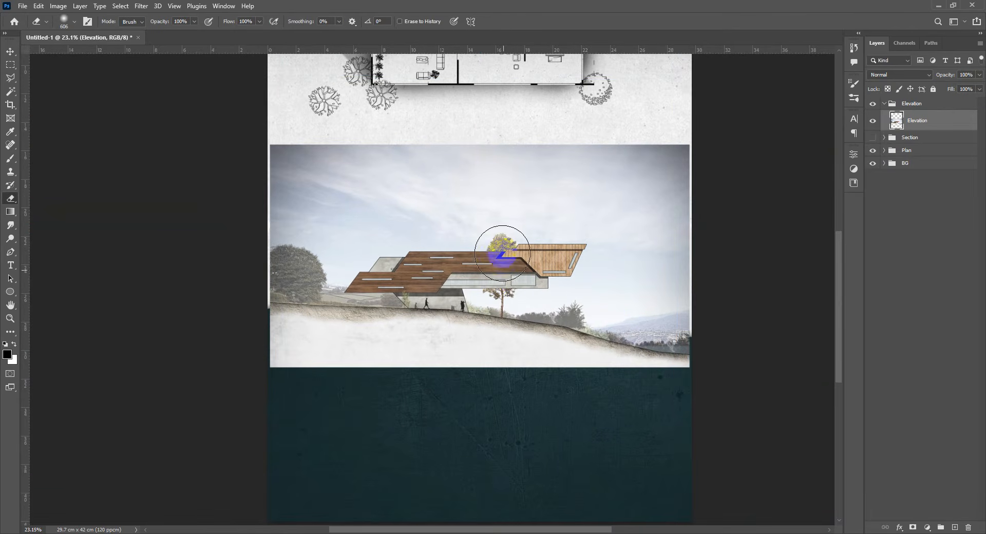
scroll(504, 246, "up", 2)
left_click_drag(517, 240, 514, 260)
left_click_drag(525, 196, 540, 194)
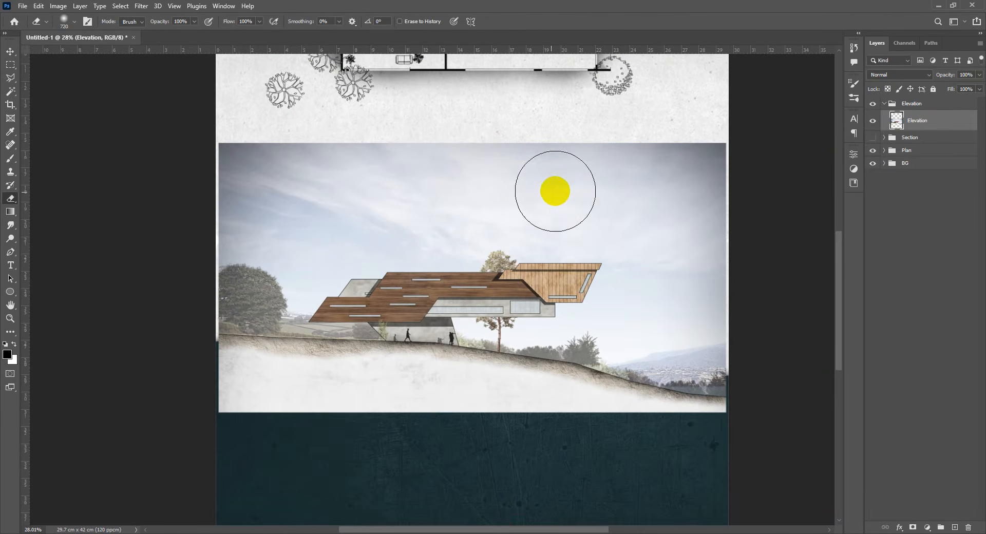
mouse_move(817, 192)
left_mouse_down()
mouse_move(701, 135)
mouse_move(731, 166)
mouse_move(578, 120)
mouse_move(723, 124)
mouse_move(371, 116)
mouse_move(532, 111)
mouse_move(217, 119)
mouse_move(648, 114)
mouse_move(246, 127)
mouse_move(193, 145)
mouse_move(170, 240)
mouse_move(172, 261)
mouse_move(196, 215)
mouse_move(170, 341)
mouse_move(166, 451)
mouse_move(175, 470)
mouse_move(272, 461)
mouse_move(259, 439)
mouse_move(199, 420)
mouse_move(564, 453)
mouse_move(218, 434)
mouse_move(755, 432)
mouse_move(524, 432)
mouse_move(746, 413)
mouse_move(758, 294)
mouse_move(740, 179)
mouse_move(748, 262)
left_mouse_up()
scroll(542, 379, "down", 4)
scroll(535, 380, "up", 6)
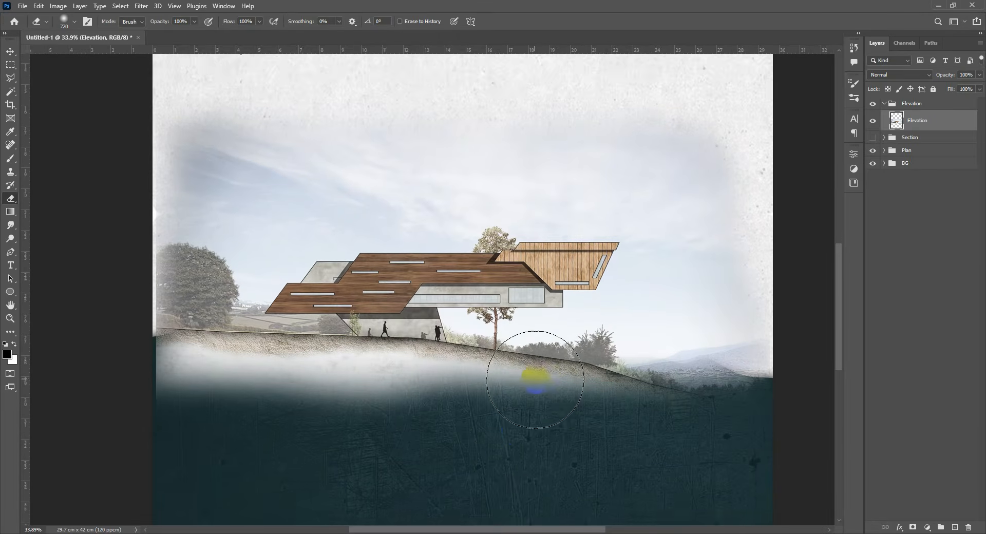
Step: Reduce the eraser size to 390 px and set the Elevation layer's opacity to 61%
left_click_drag(512, 375, 520, 339)
left_click_drag(524, 395, 492, 395)
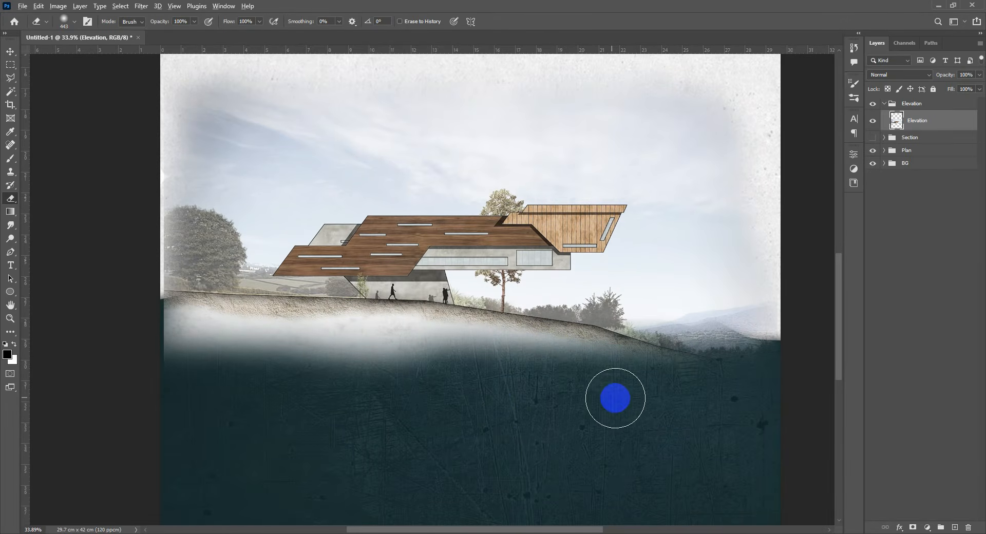
left_click_drag(616, 398, 601, 398)
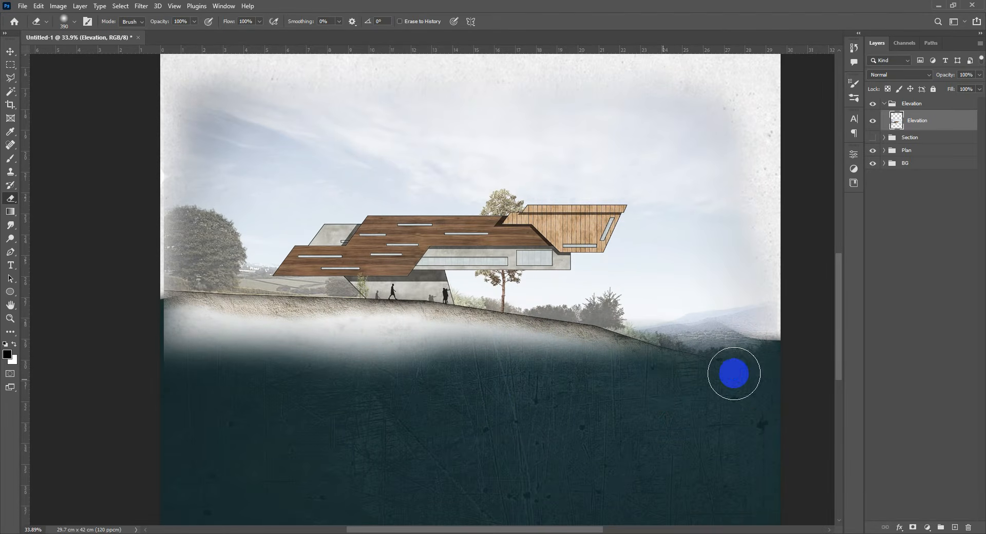
left_click_drag(943, 78, 934, 73)
scroll(570, 352, "down", 5)
scroll(531, 363, "up", 4)
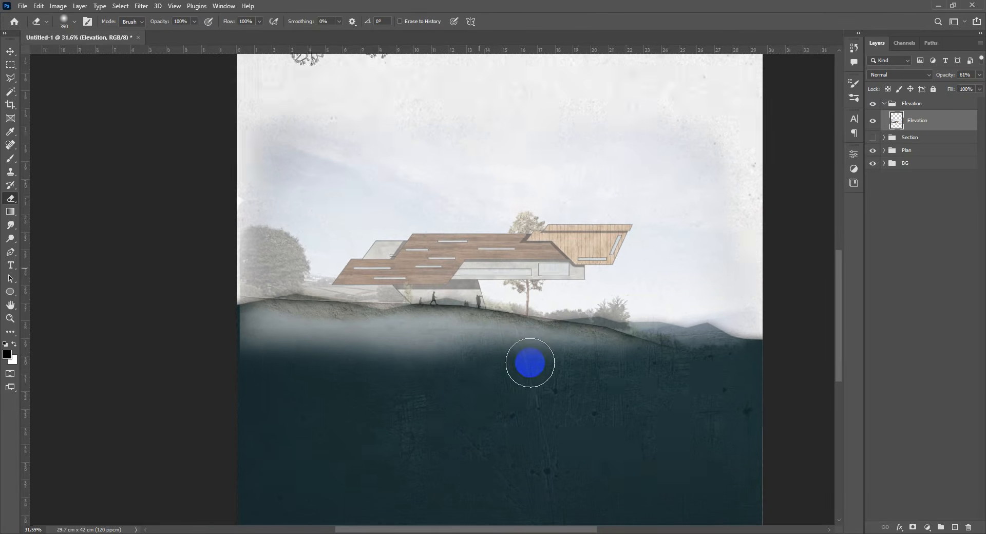
Step: Load the Color Fill 2 mask as a selection, delete that area from the Elevation layer, and deselect
left_click(884, 163)
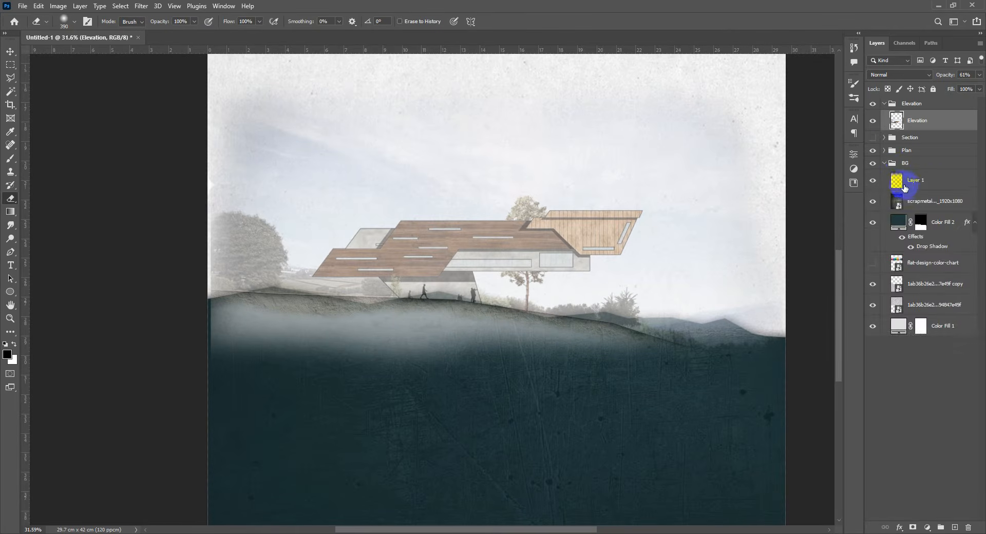
left_click(948, 223)
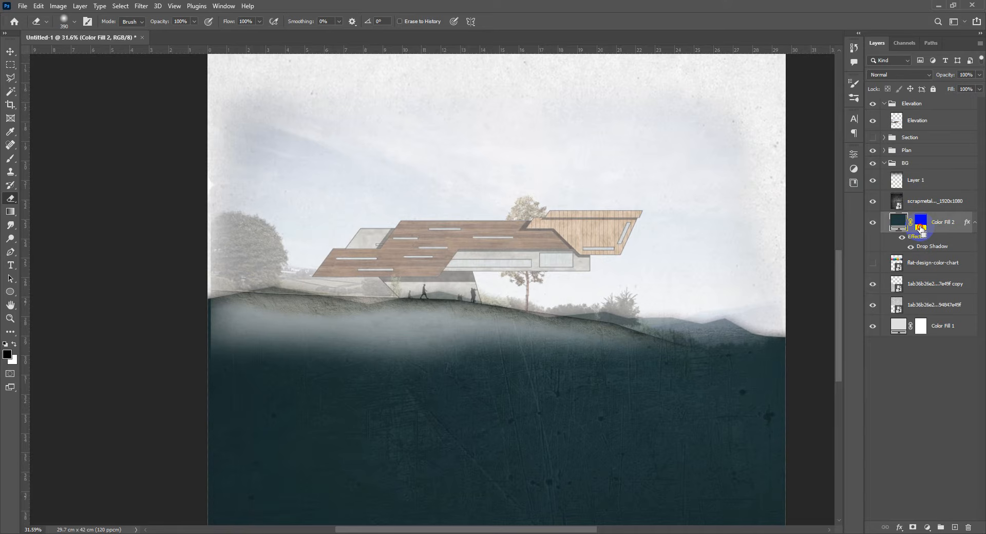
left_click(780, 339)
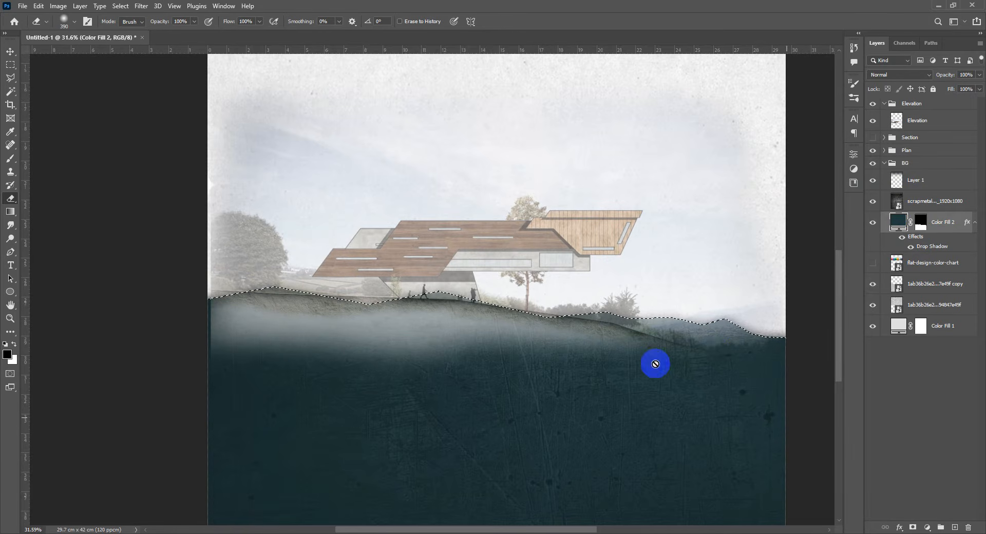
left_click(941, 123)
key("Delete")
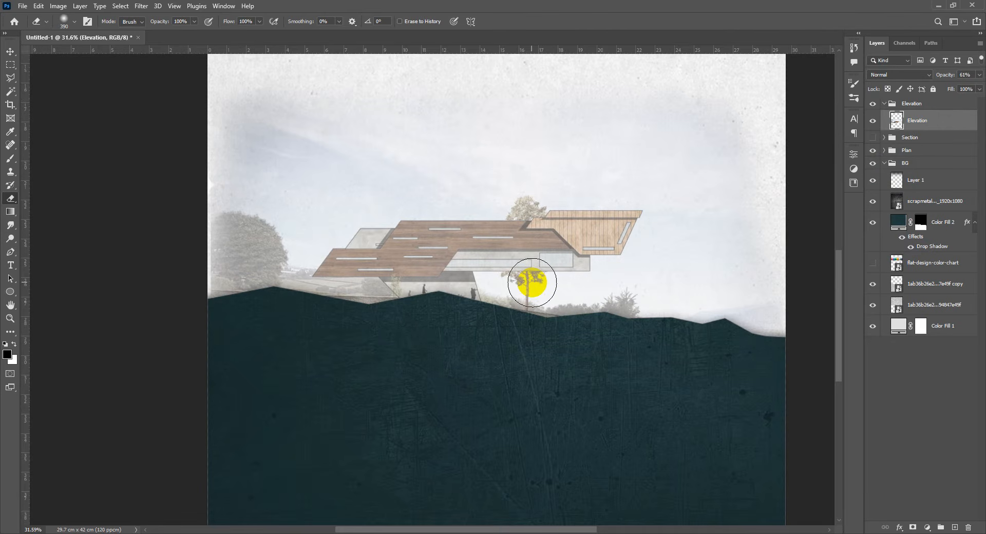
Step: Collapse the BG group and restore the Elevation layer's opacity to 100%
key("v")
scroll(520, 308, "down", 5)
scroll(521, 308, "up", 3)
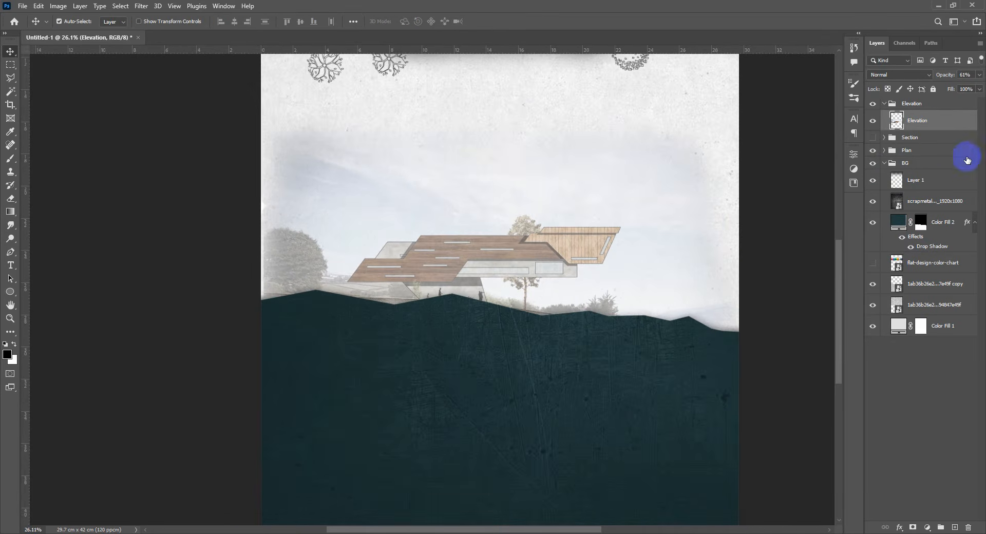
left_click(884, 163)
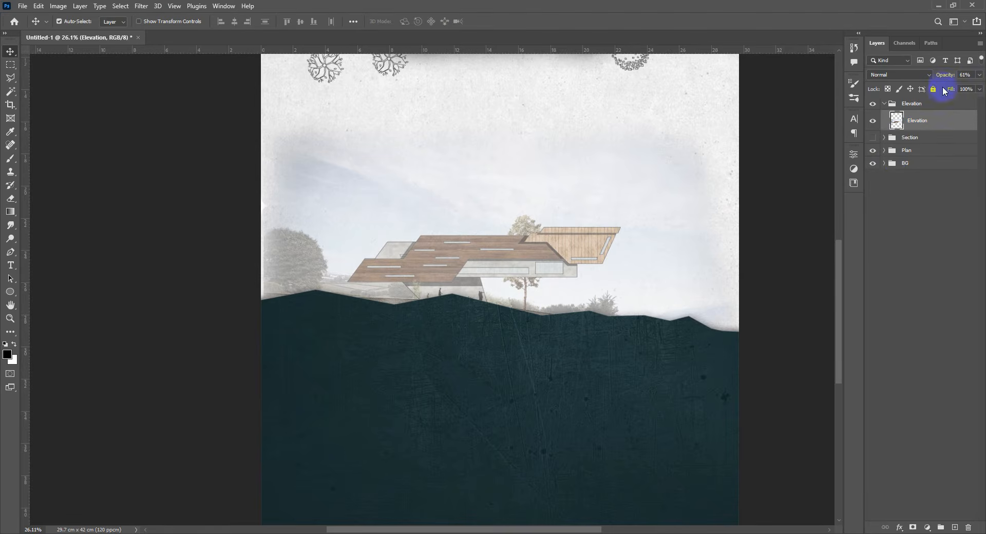
scroll(514, 278, "up", 3)
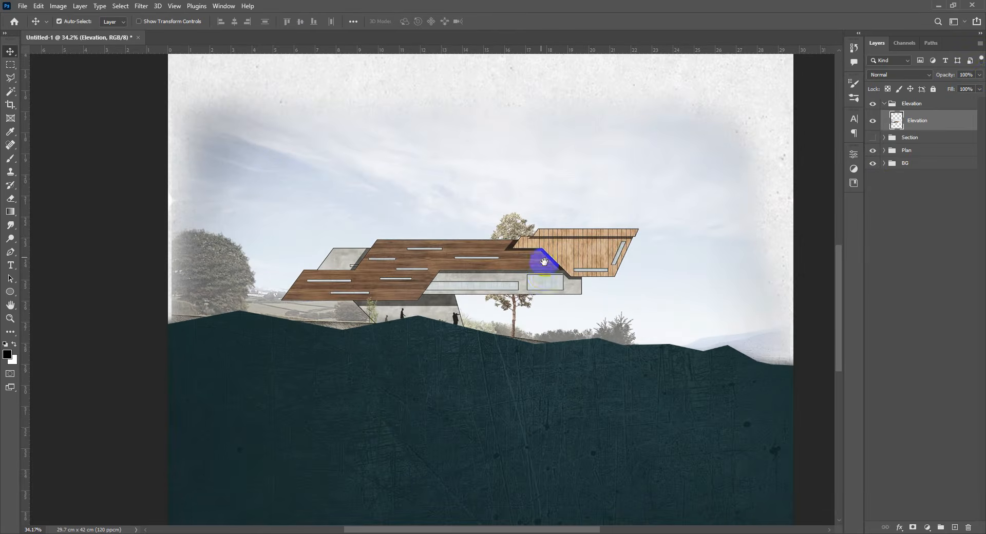
Step: Erase the sky to the right of and above the building on the Elevation layer with a soft 507 px eraser
key("e")
scroll(576, 262, "down", 3)
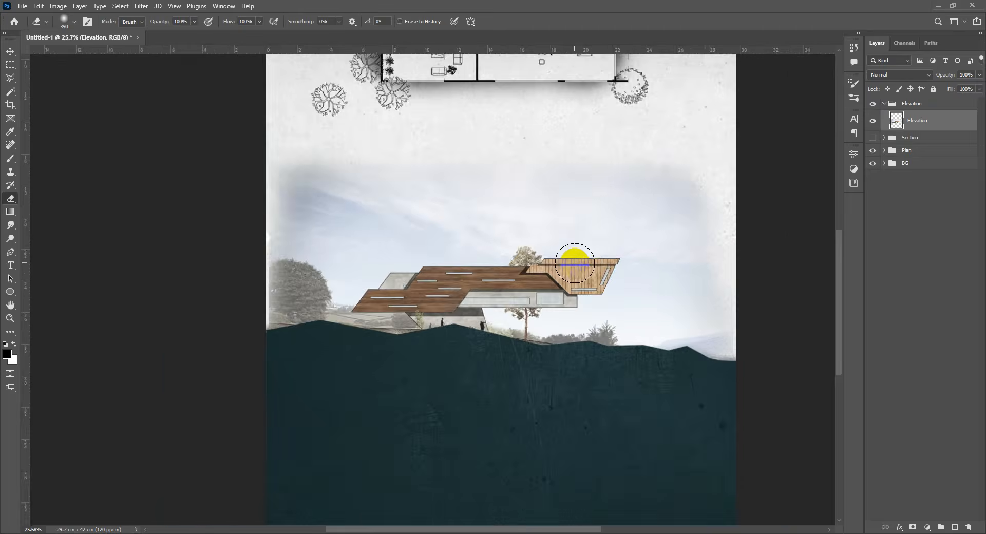
scroll(575, 260, "up", 3)
mouse_move(575, 257)
left_mouse_down()
mouse_move(567, 287)
mouse_move(580, 260)
left_mouse_up()
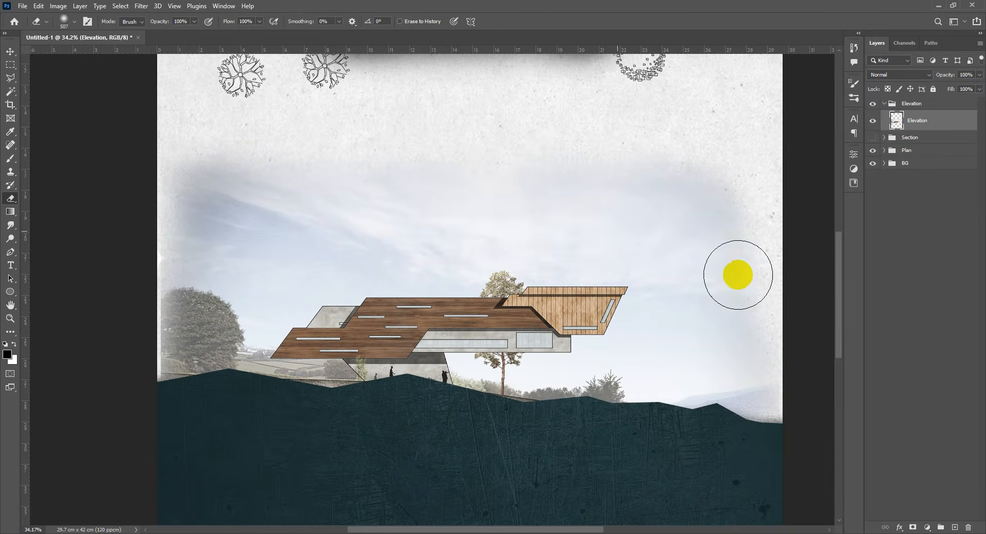
mouse_move(762, 364)
left_mouse_down()
mouse_move(785, 393)
mouse_move(788, 358)
left_mouse_up()
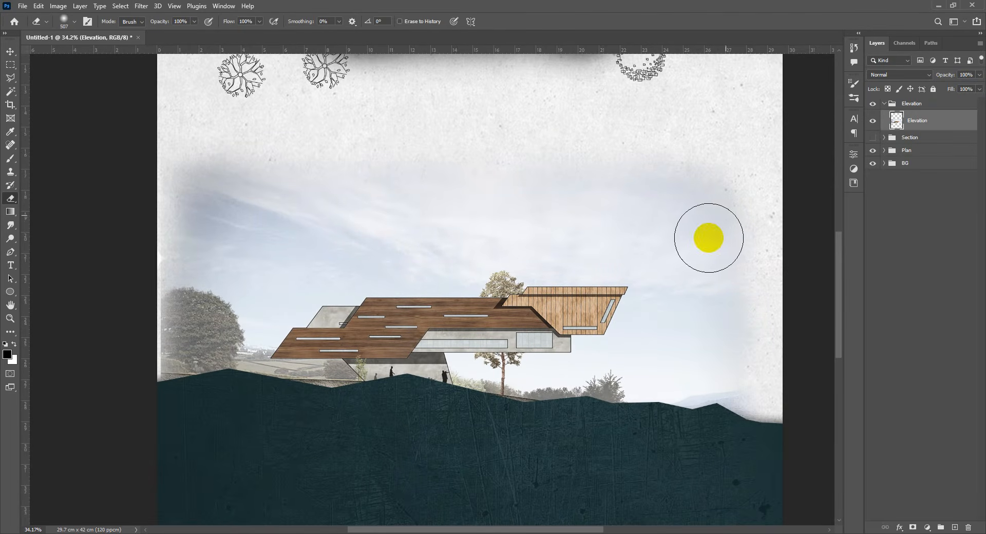
left_click_drag(709, 233, 737, 231)
mouse_move(735, 341)
left_mouse_down()
mouse_move(674, 381)
mouse_move(722, 278)
mouse_move(630, 157)
mouse_move(650, 206)
mouse_move(314, 182)
mouse_move(402, 206)
mouse_move(399, 223)
mouse_move(444, 225)
mouse_move(447, 234)
mouse_move(397, 215)
mouse_move(457, 227)
mouse_move(406, 222)
left_mouse_up()
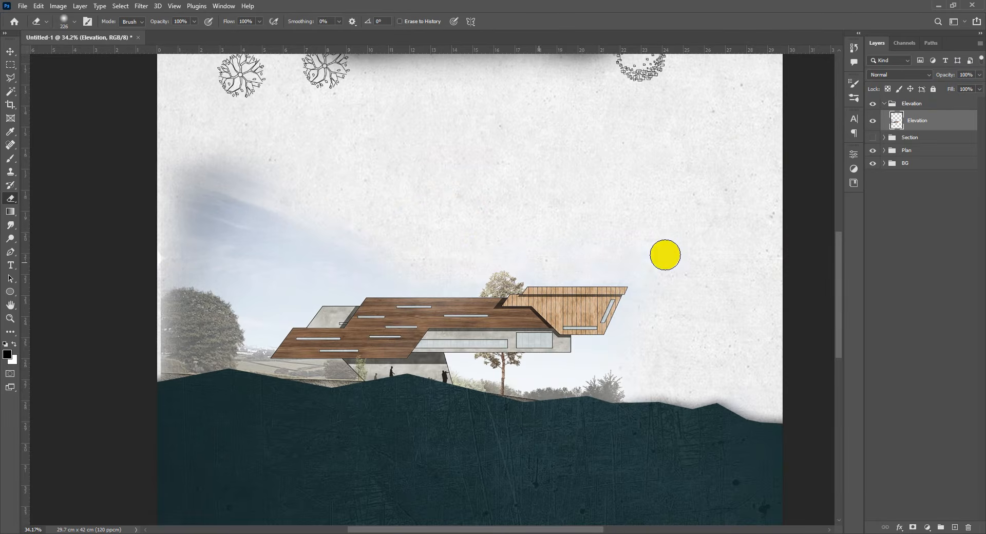
Step: Erase the remaining sky and most of the large tree left of the building with an eraser up to 905 px, undoing the excess strokes
scroll(586, 242, "left", 5)
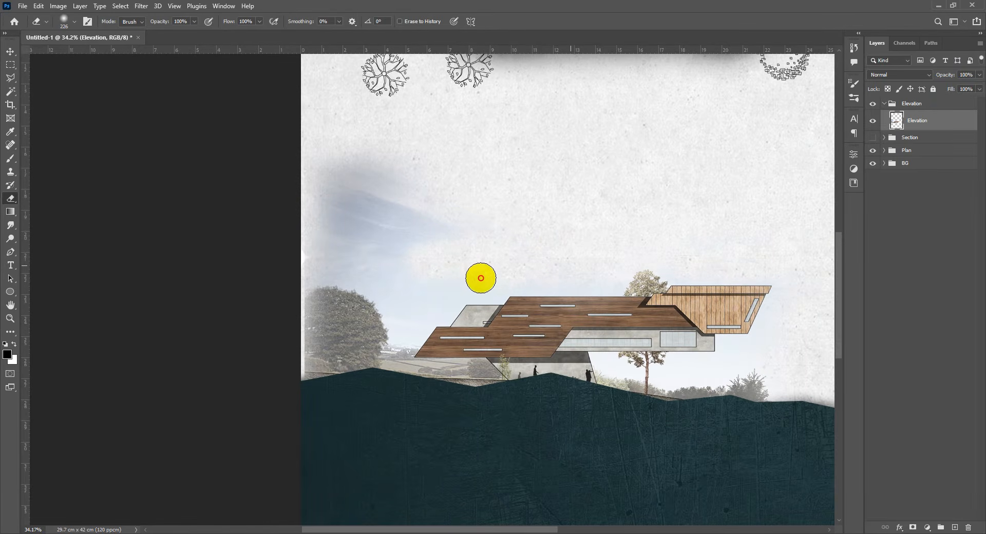
mouse_move(411, 228)
left_mouse_down()
mouse_move(316, 244)
mouse_move(403, 208)
mouse_move(398, 188)
mouse_move(419, 215)
mouse_move(449, 214)
left_mouse_up()
mouse_move(300, 189)
left_mouse_down()
mouse_move(248, 286)
mouse_move(256, 246)
mouse_move(482, 211)
mouse_move(337, 232)
mouse_move(335, 253)
left_mouse_up()
left_click_drag(304, 320, 291, 338)
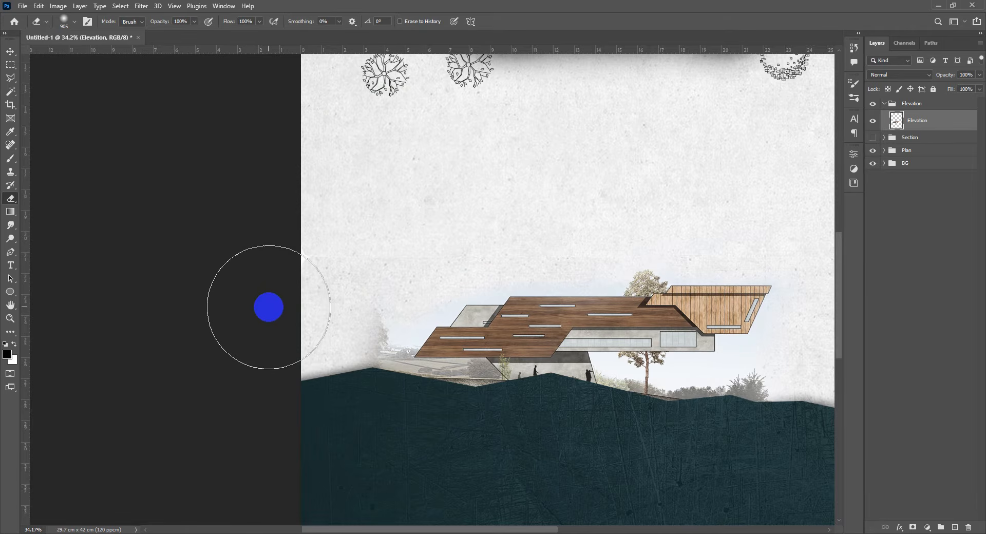
key("ctrl+z")
key("ctrl+z")
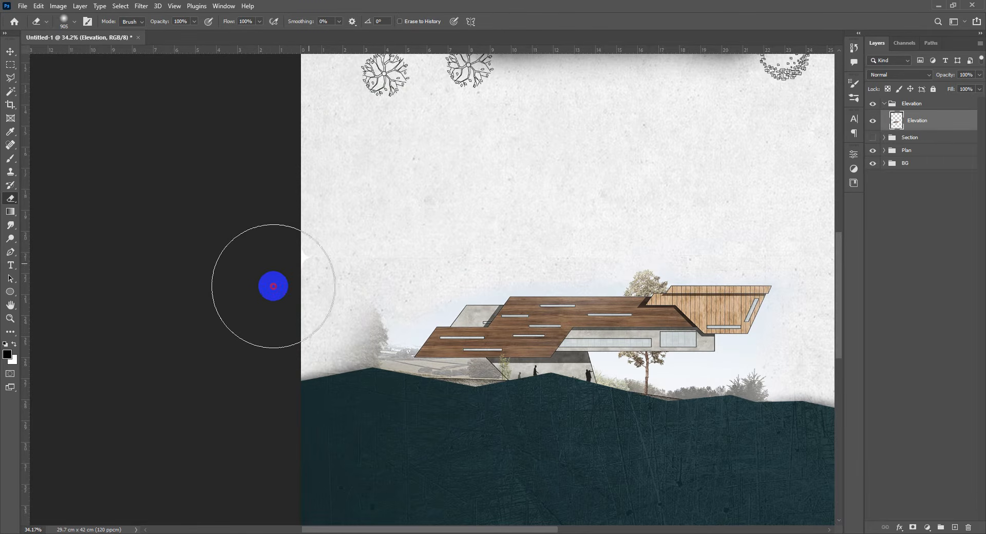
Step: Erase the sky remnants close to the building's left end and upper-left roof edges with an 80 px eraser
key("v")
scroll(376, 330, "down", 6)
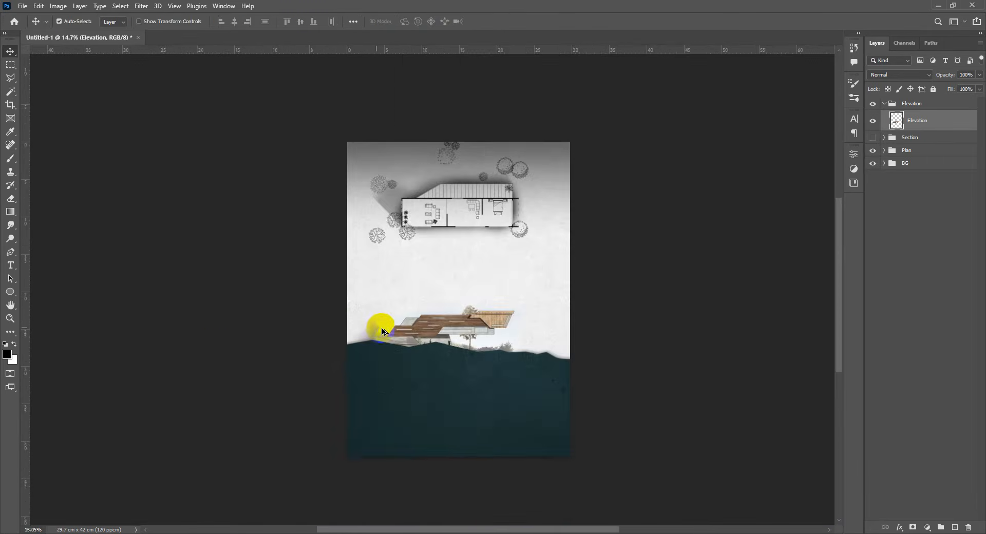
scroll(411, 334, "up", 6)
key("w")
scroll(394, 325, "up", 3)
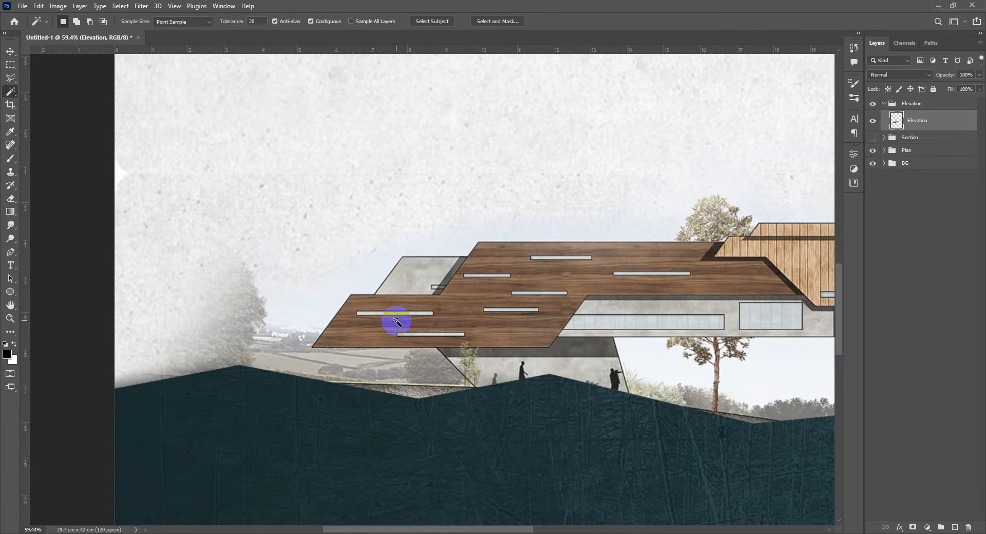
key("e")
left_click_drag(332, 292, 211, 300)
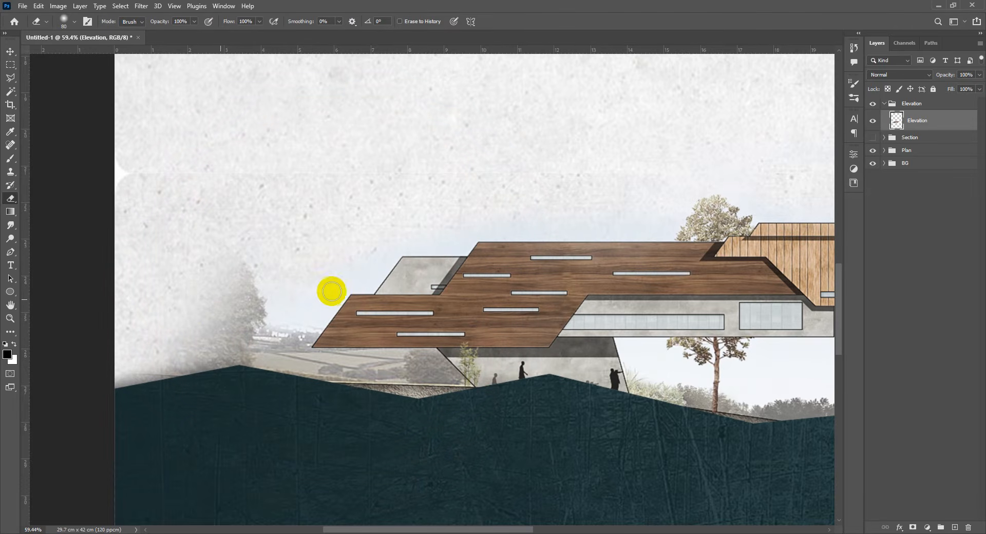
left_click_drag(282, 319, 288, 320)
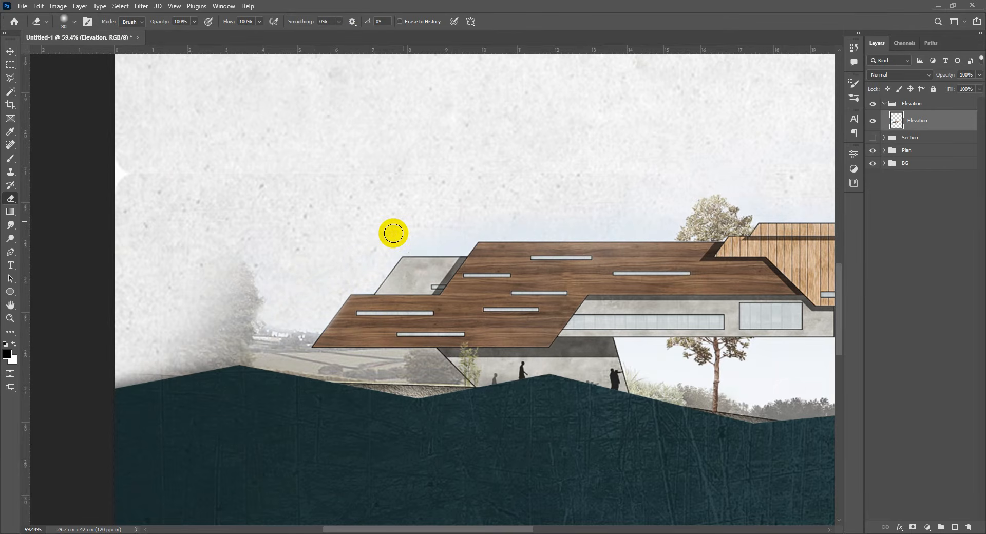
mouse_move(395, 233)
left_mouse_down()
mouse_move(458, 244)
mouse_move(476, 229)
left_mouse_up()
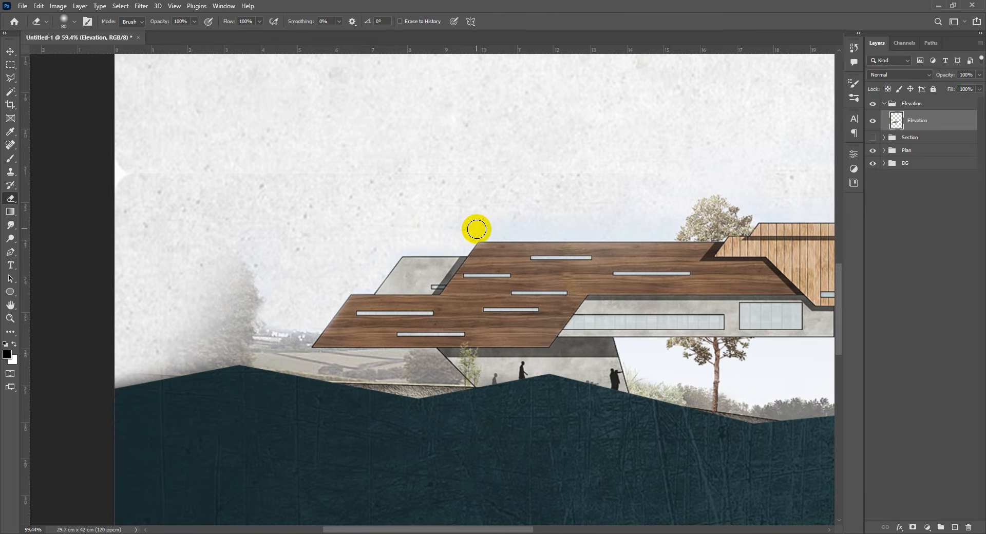
Step: Erase the leftover sky tint beside the light-wood volume and beneath the overhang around the tree with the 80 px eraser
scroll(638, 209, "down", 4)
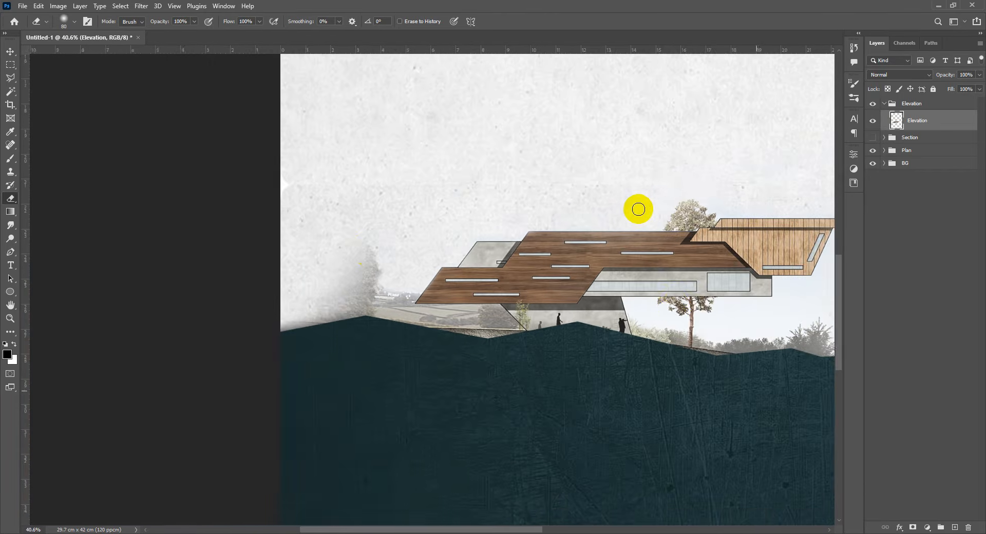
left_click_drag(667, 238, 354, 255)
scroll(370, 322, "up", 3)
scroll(371, 322, "up", 2)
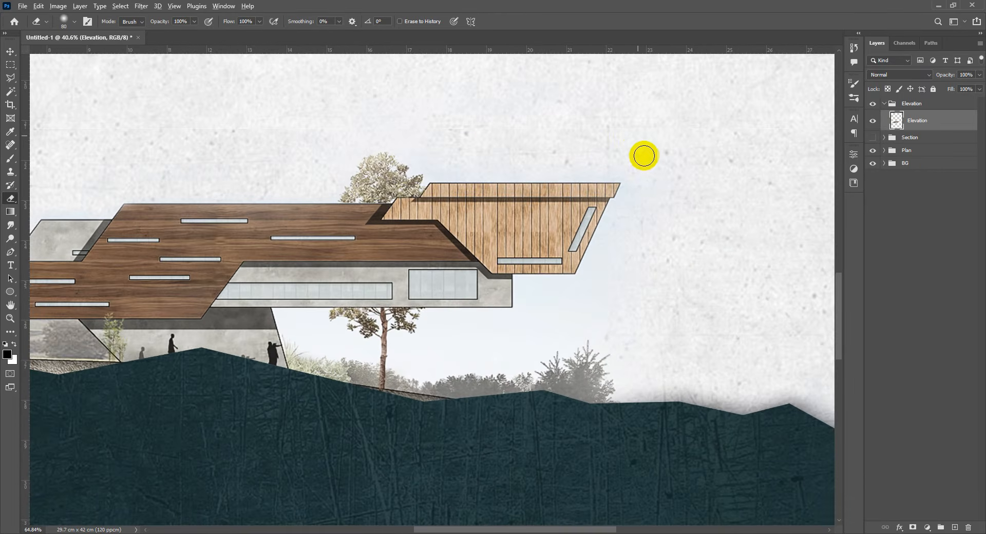
mouse_move(629, 226)
left_mouse_down()
mouse_move(581, 288)
mouse_move(538, 294)
mouse_move(457, 332)
mouse_move(433, 326)
mouse_move(510, 341)
mouse_move(504, 357)
mouse_move(661, 347)
left_mouse_up()
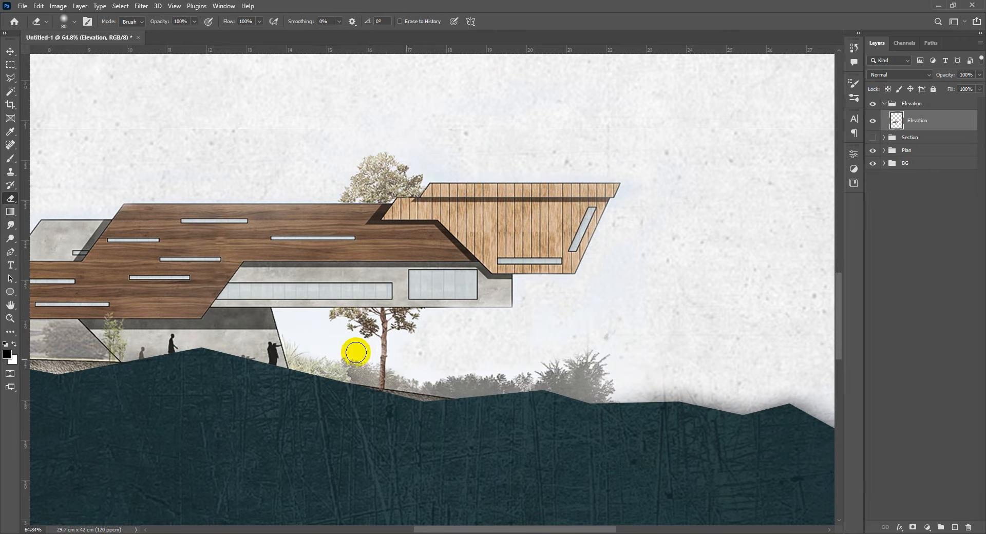
mouse_move(327, 333)
left_mouse_down()
mouse_move(289, 331)
mouse_move(313, 324)
mouse_move(304, 326)
mouse_move(344, 347)
left_mouse_up()
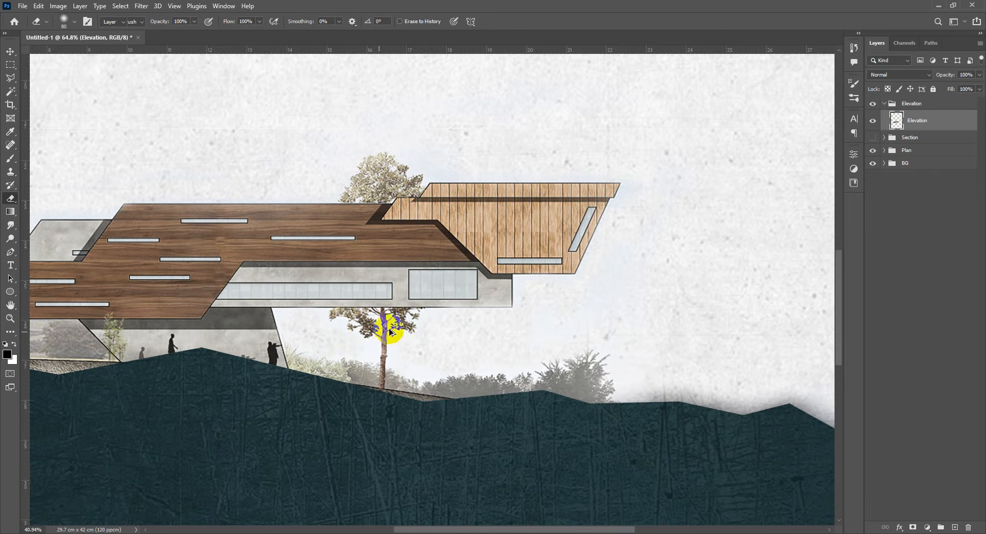
Step: Set the Elevation layer's opacity to 84%
scroll(390, 330, "down", 5)
key("v")
scroll(371, 327, "up", 4)
mouse_move(395, 302)
left_mouse_down()
mouse_move(502, 313)
mouse_move(508, 327)
left_mouse_up()
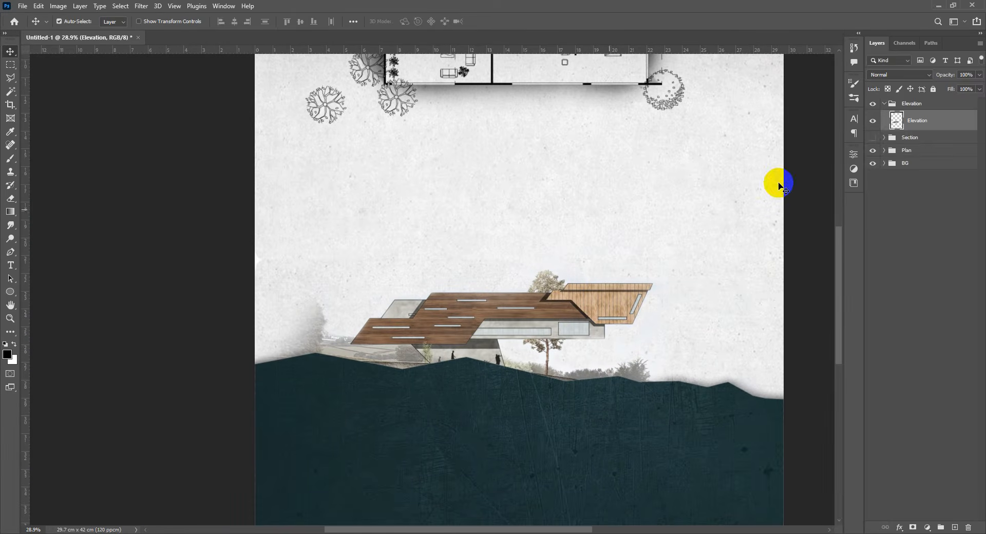
left_click_drag(949, 77, 943, 75)
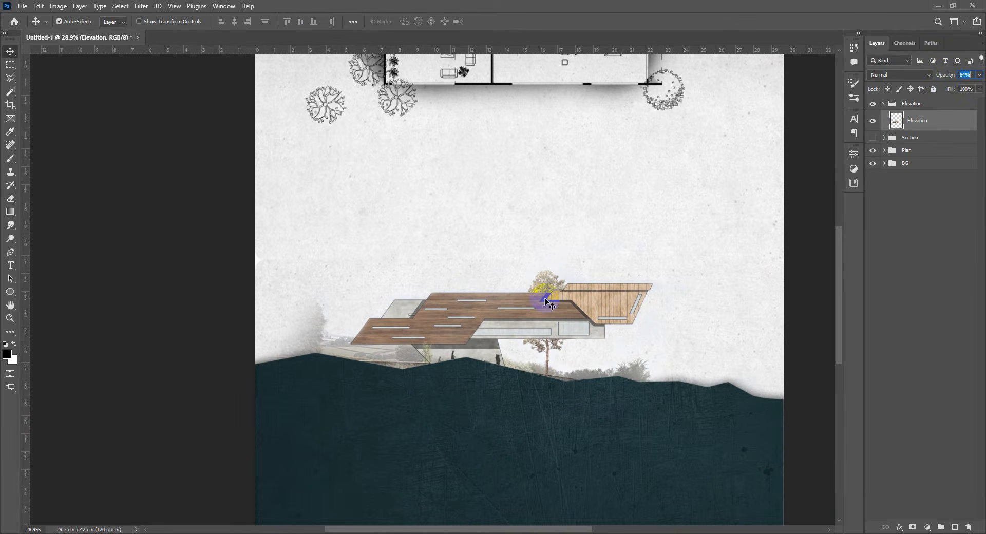
Step: Examine how the faded elevation blends with the textured background and dark terrain, both up close and across the sheet
scroll(545, 303, "down", 5)
scroll(555, 322, "up", 5)
left_click_drag(555, 317, 544, 271)
scroll(544, 271, "down", 4)
scroll(555, 269, "up", 1)
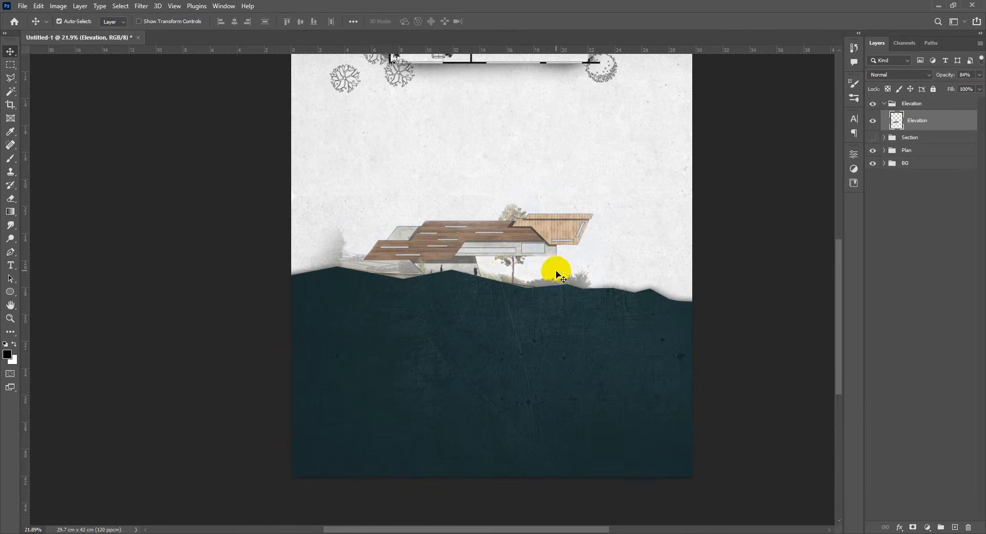
scroll(485, 303, "up", 3)
scroll(494, 303, "up", 1)
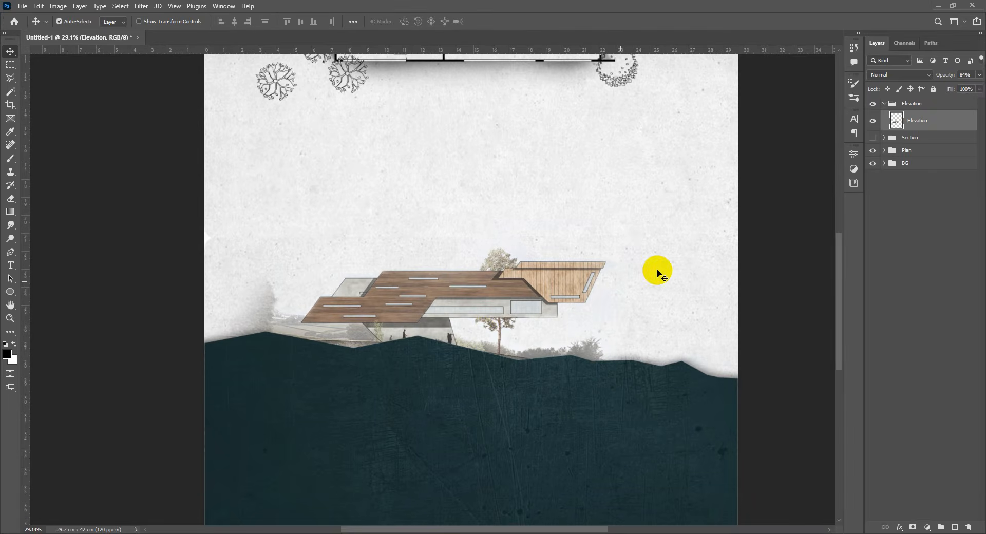
scroll(453, 311, "up", 1)
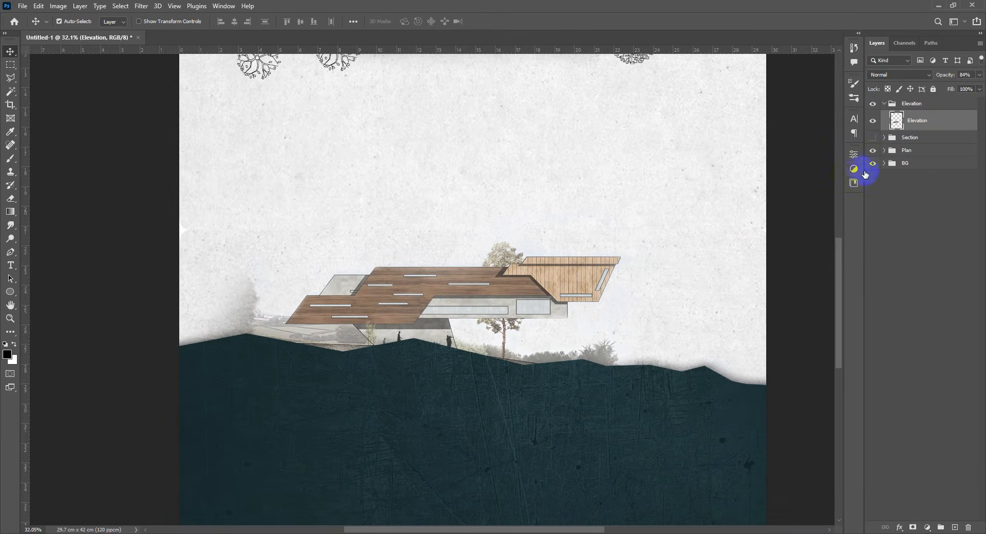
Step: Add a Hue/Saturation adjustment clipped to the Elevation layer with saturation -36 and check the muted colours on the poster
left_click(949, 512)
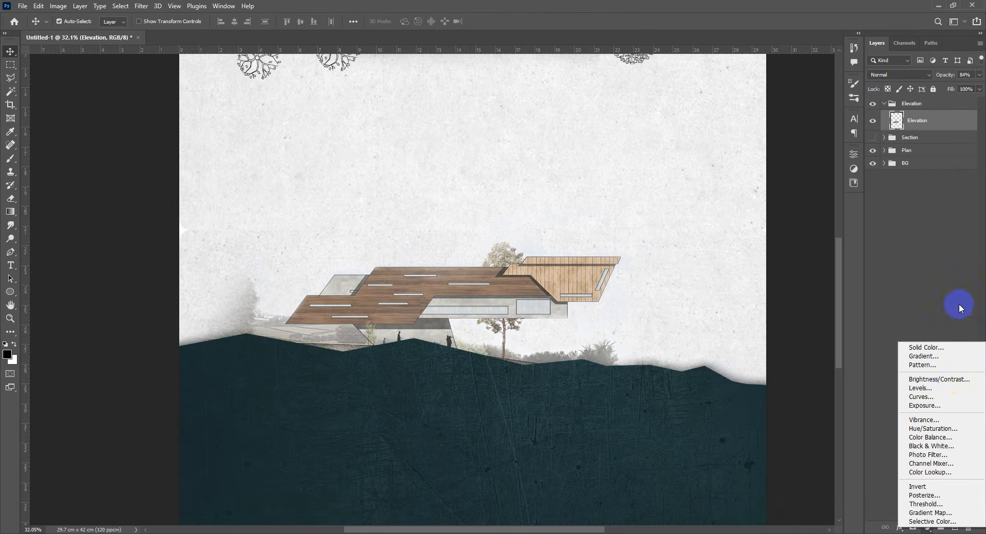
left_click(947, 430)
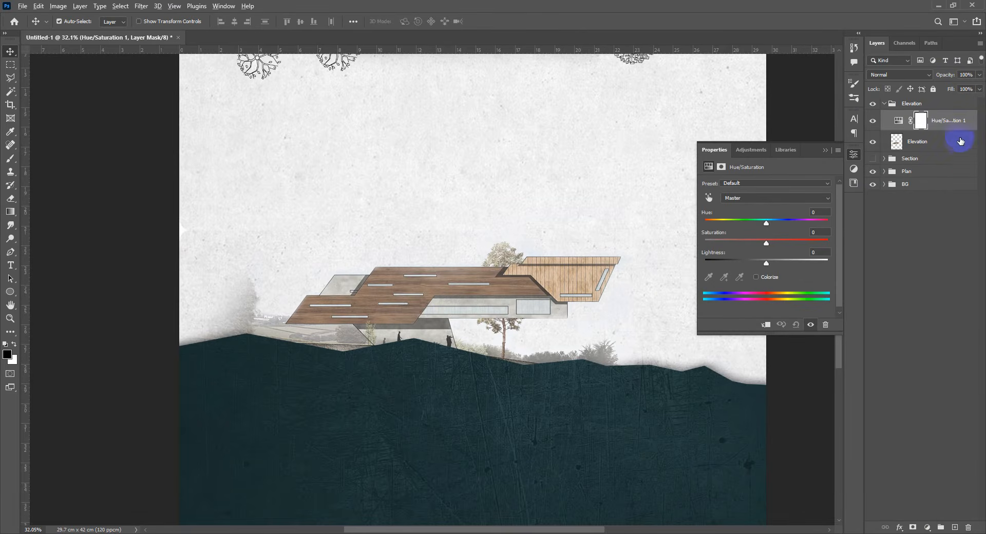
left_click(949, 130, "alt")
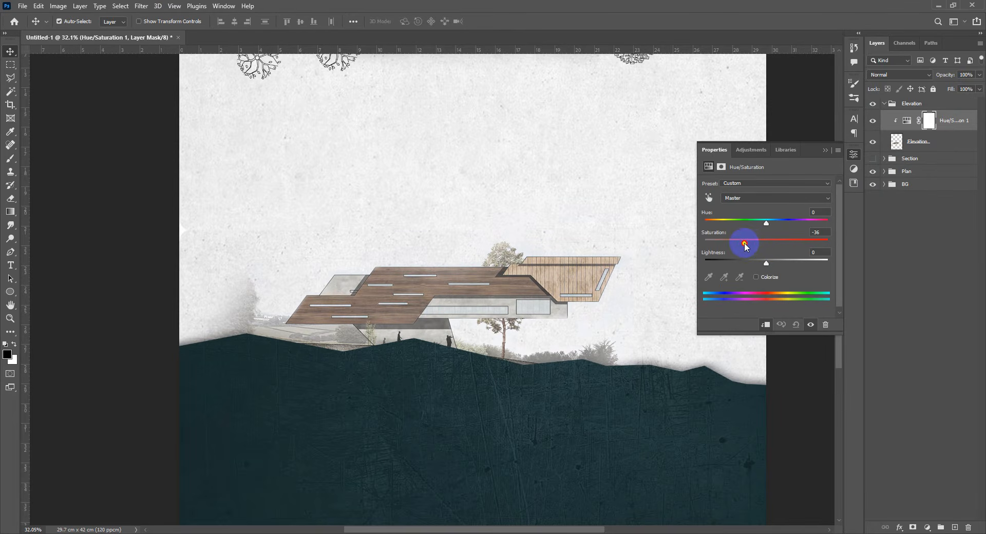
left_click(825, 150)
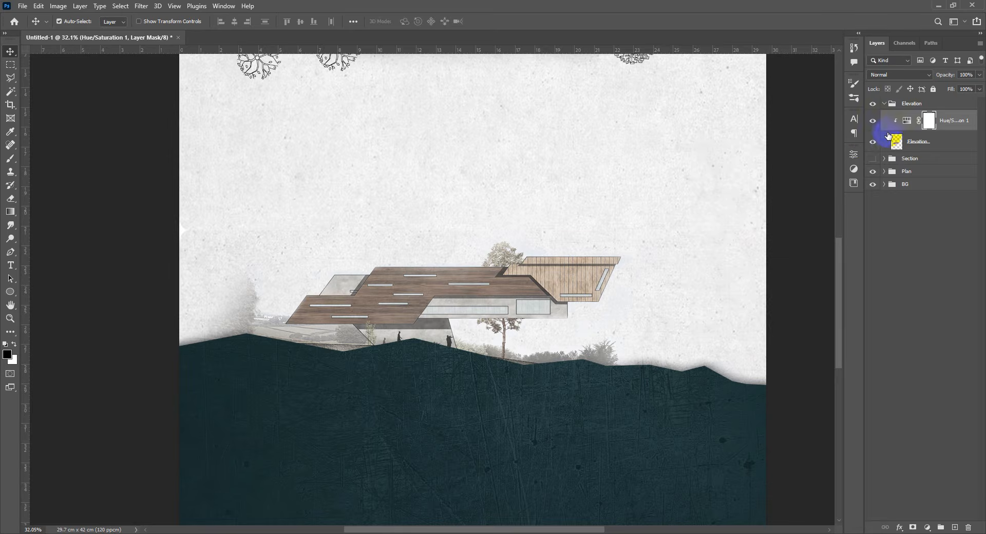
left_click(876, 126)
scroll(522, 309, "down", 2)
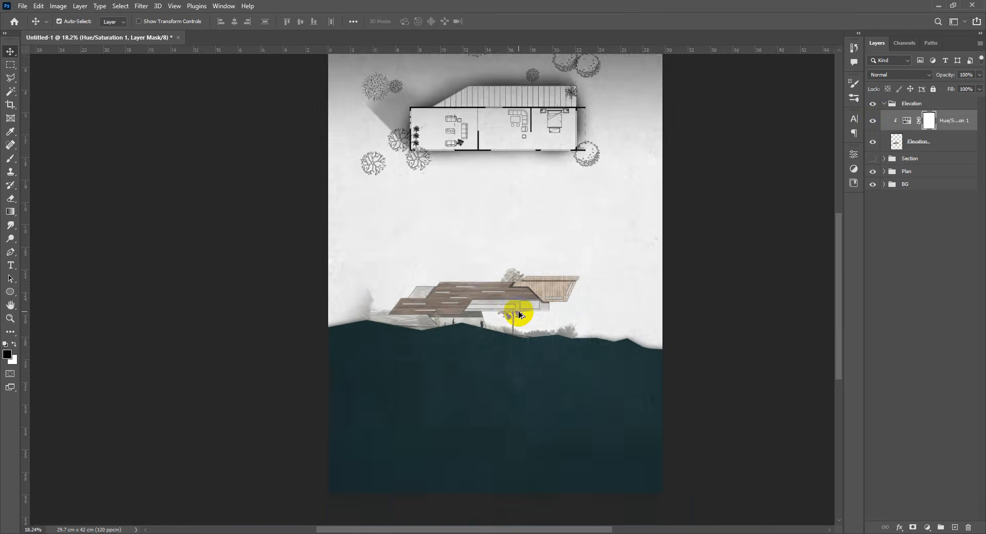
scroll(519, 315, "up", 3)
left_click_drag(689, 220, 725, 234)
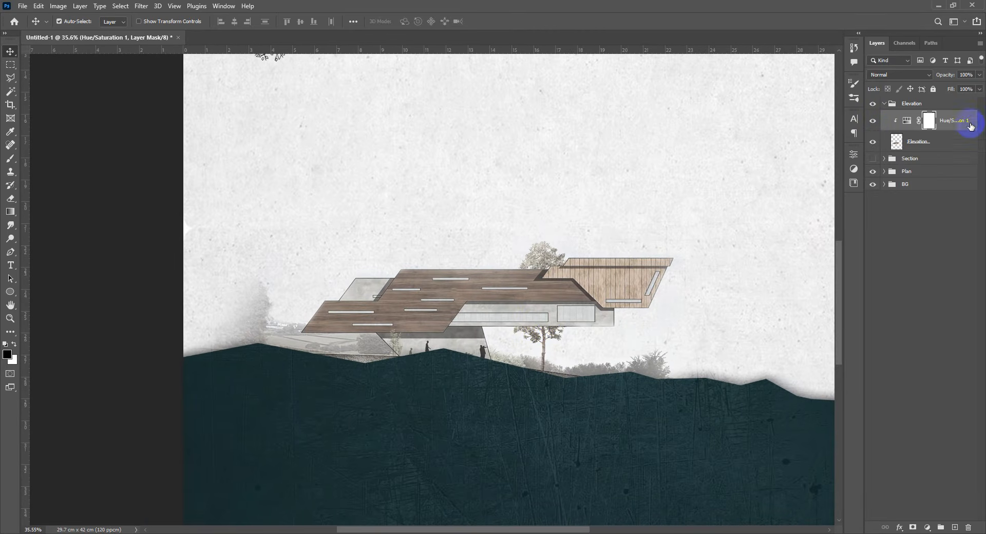
Step: Create a new layer above the Hue/Saturation adjustment and open the brush presets for the Brush tool
left_click(956, 528)
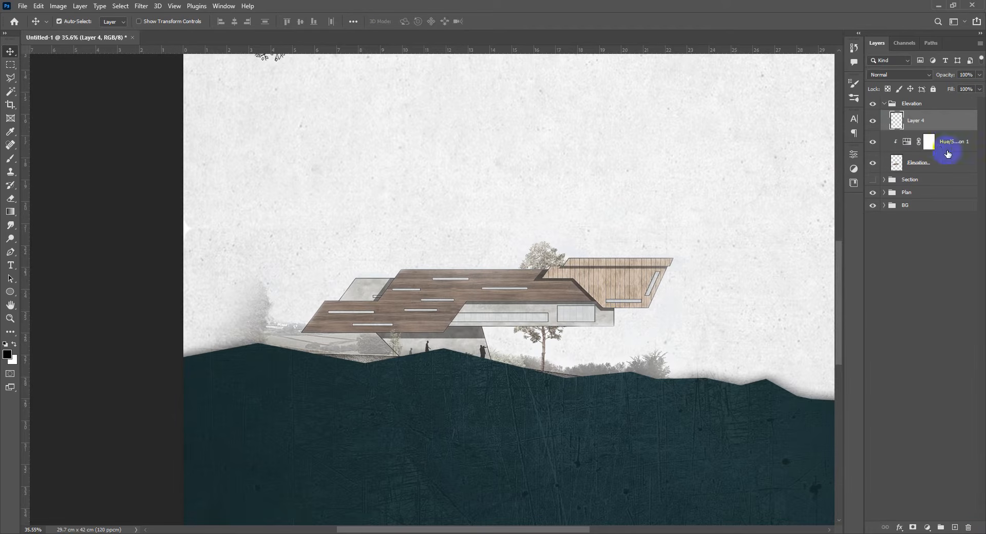
key("b")
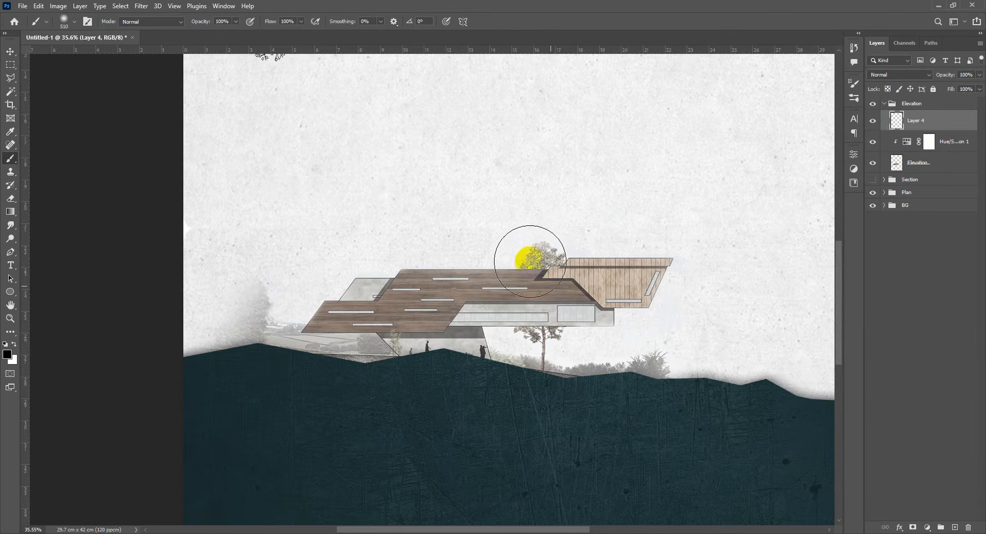
right_click(516, 203)
Step: Look through the Trees brush presets and collapse their folder again
left_click_drag(682, 370, 679, 414)
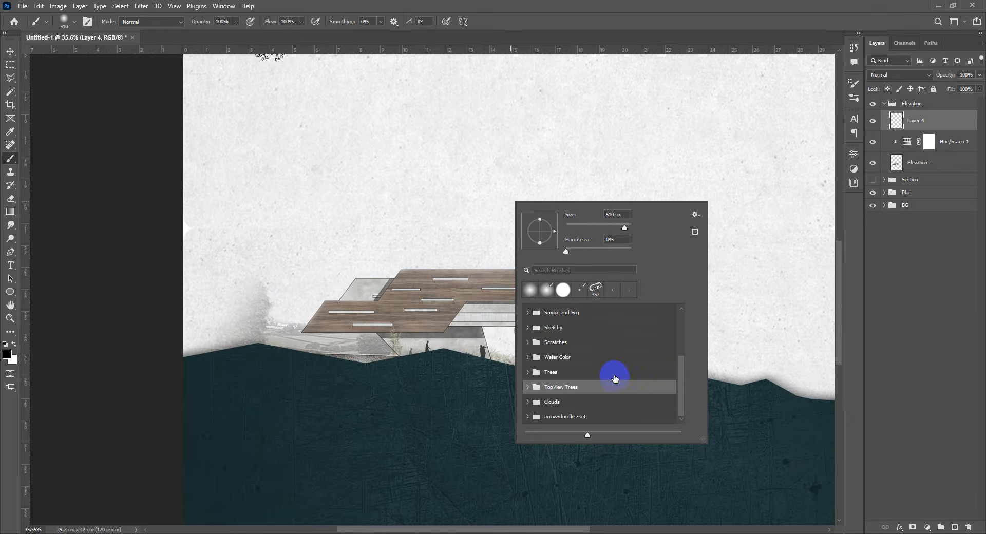
scroll(615, 378, "up", 1)
left_click(532, 383)
scroll(576, 363, "down", 12)
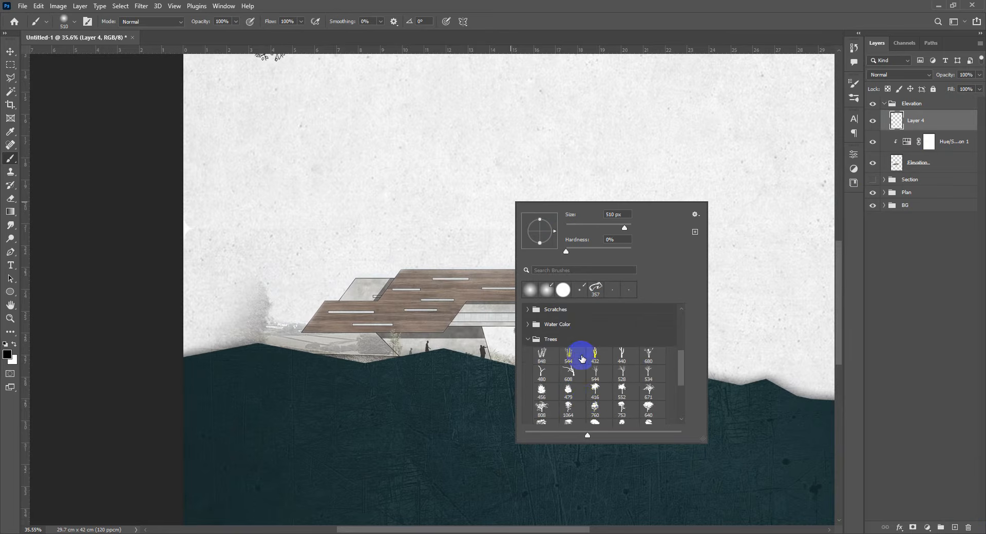
scroll(593, 363, "up", 2)
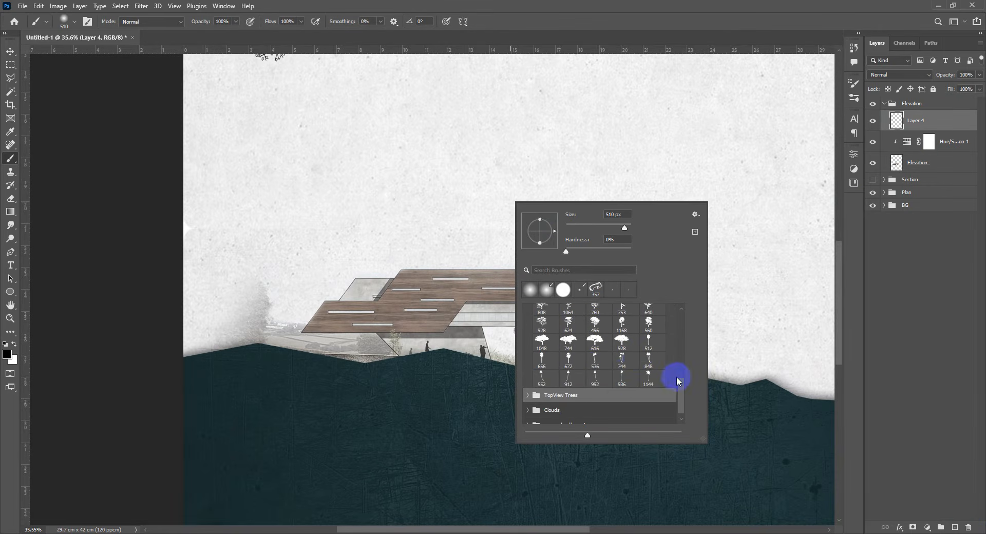
scroll(568, 366, "up", 8)
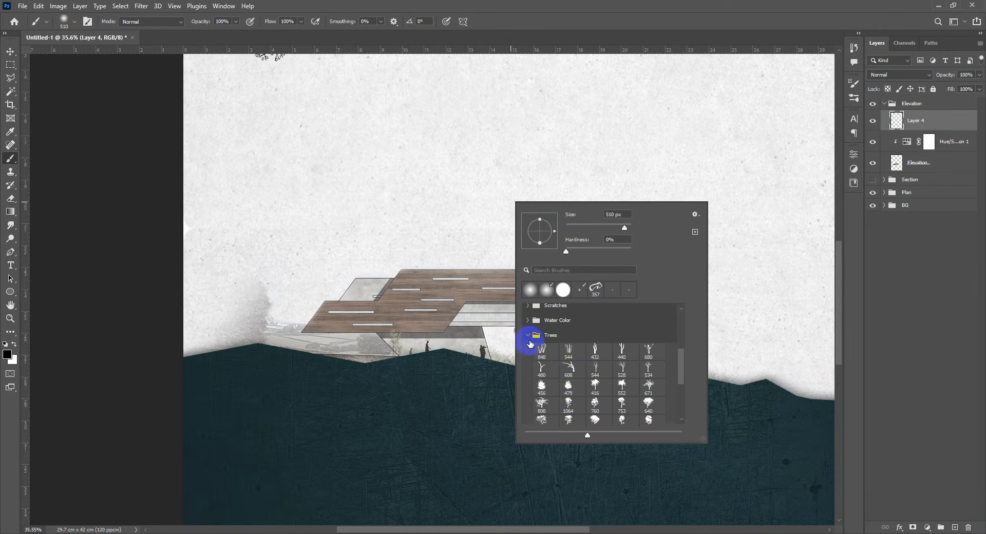
left_click(535, 334)
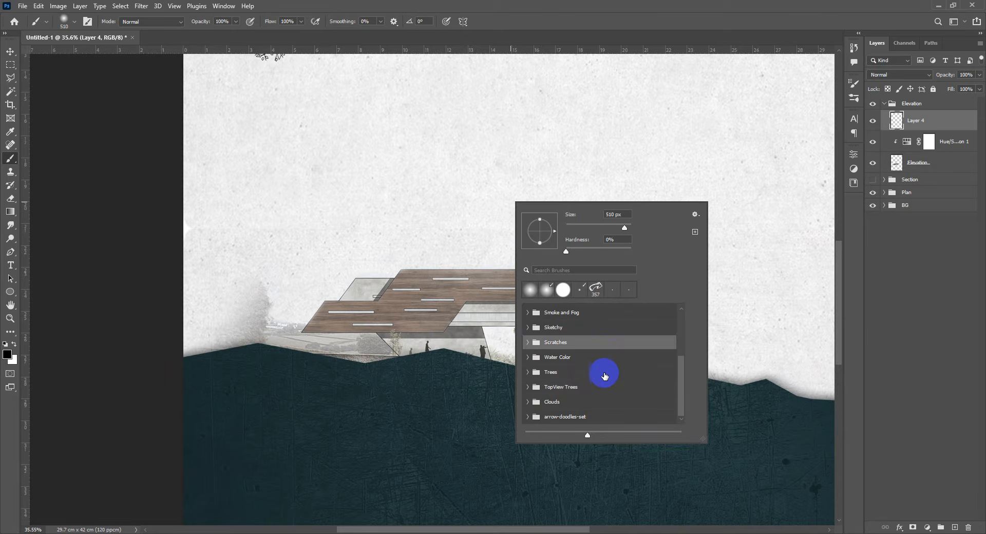
Step: Choose the 2023 px cloud brush from the Smoke and Fog presets
scroll(602, 371, "up", 6)
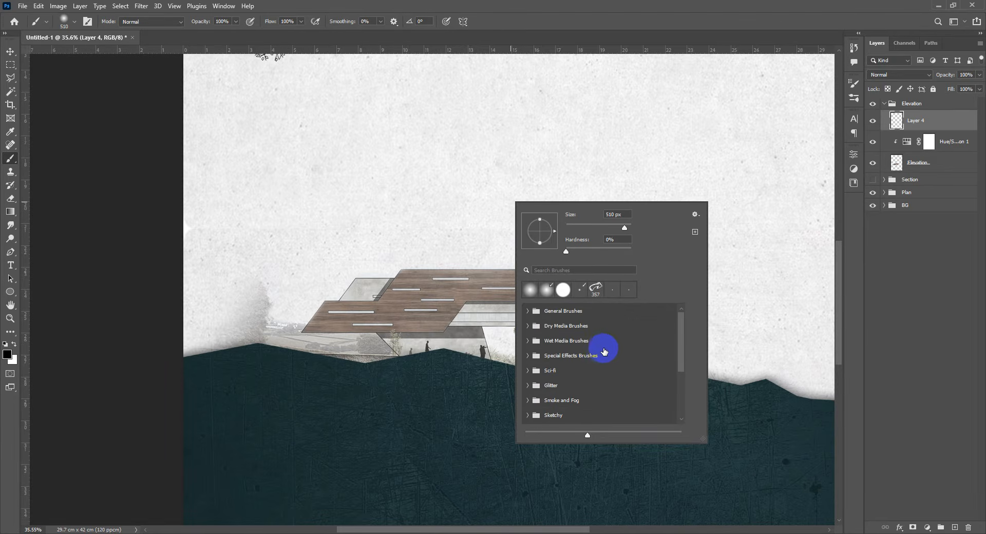
scroll(604, 346, "down", 3)
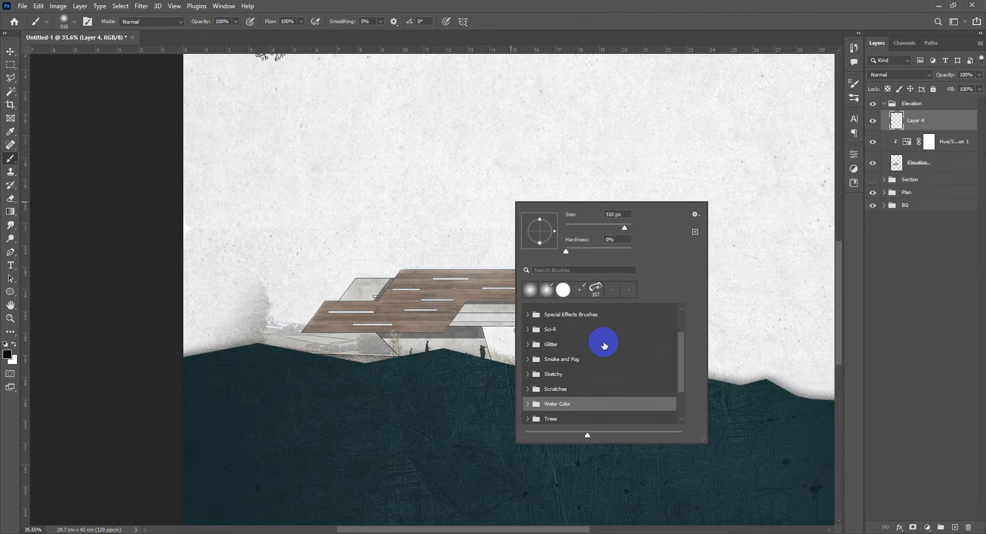
left_click(597, 362)
left_click(528, 360)
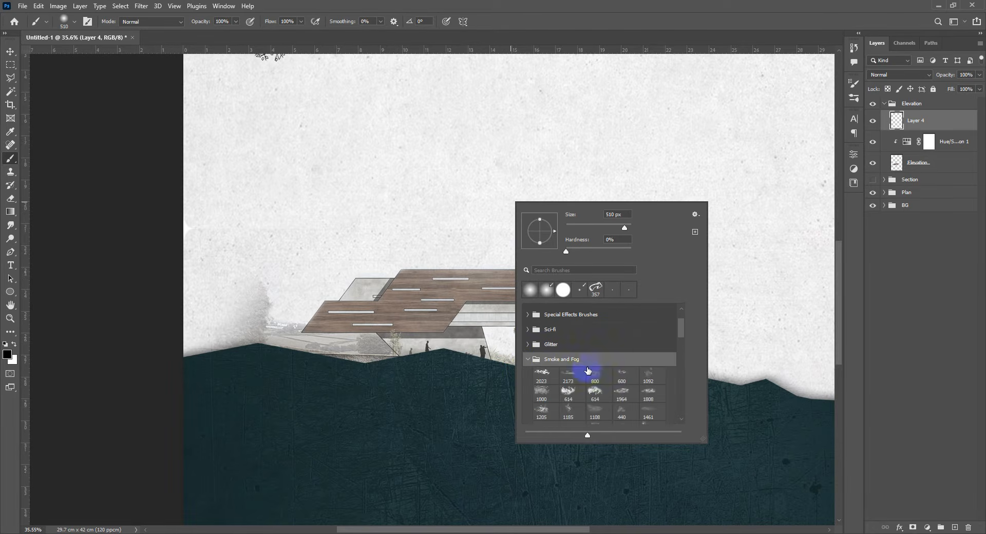
scroll(583, 360, "down", 3)
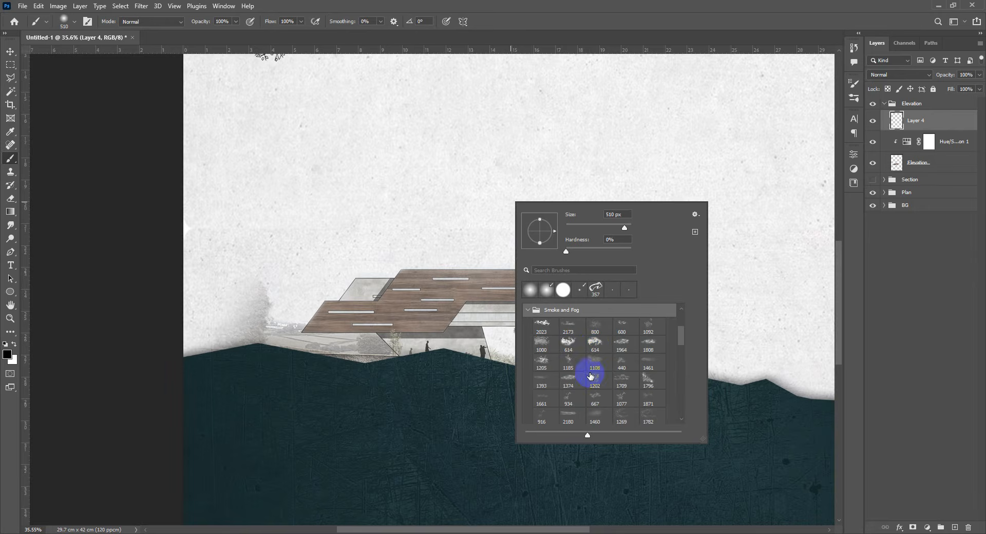
left_click(544, 329)
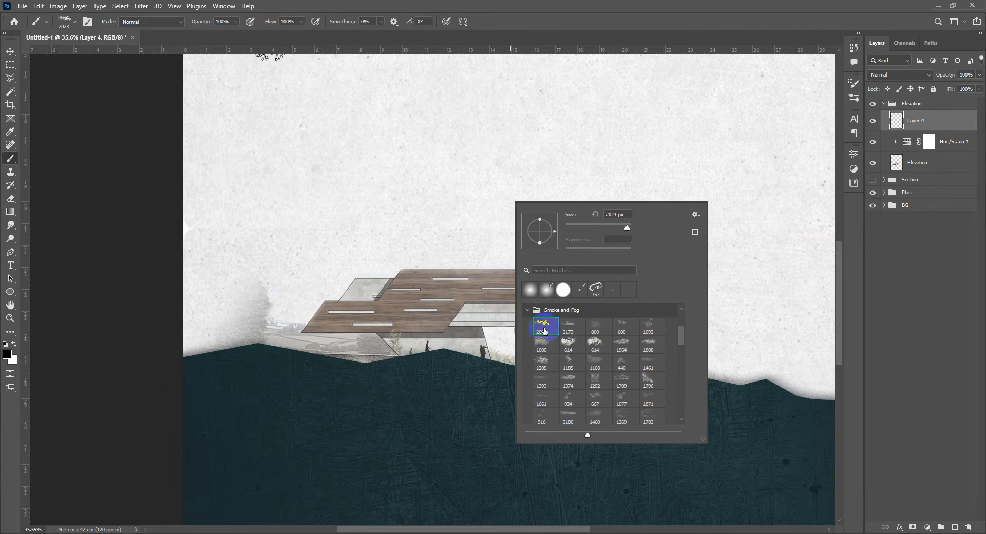
Step: Reduce the smoke brush to 814 px and stamp a black cloud on Layer 4 above the building's left side
left_click(397, 219)
key("ctrl+z")
left_click_drag(464, 233, 365, 233)
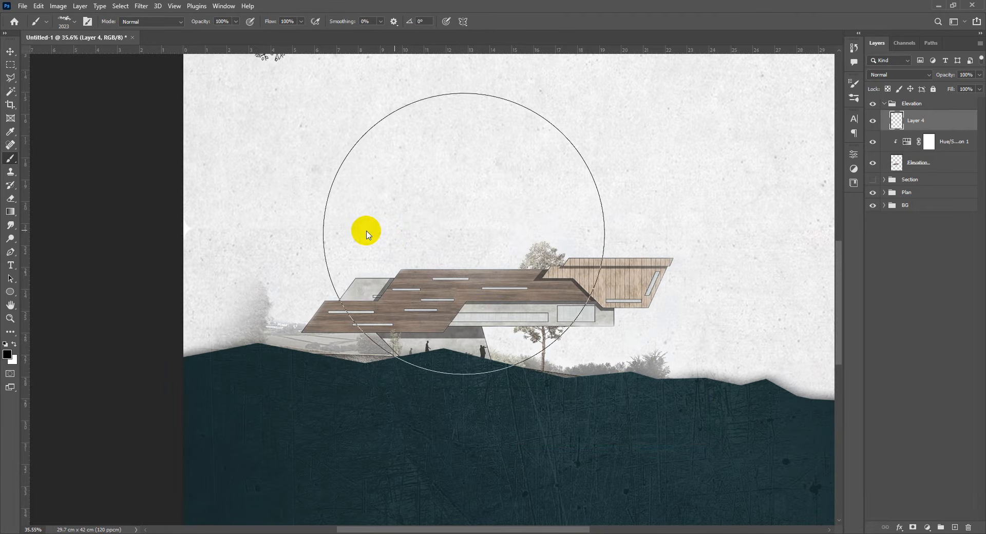
left_click_drag(429, 228, 410, 226)
scroll(452, 246, "down", 2)
left_click_drag(479, 275, 471, 312)
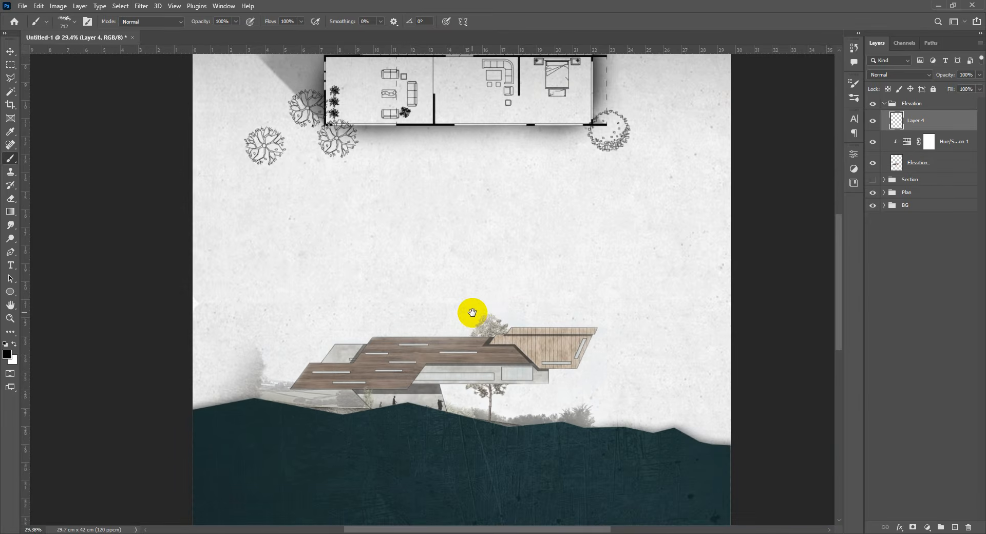
scroll(398, 314, "up", 3)
left_click_drag(227, 309, 235, 314)
left_click(203, 287)
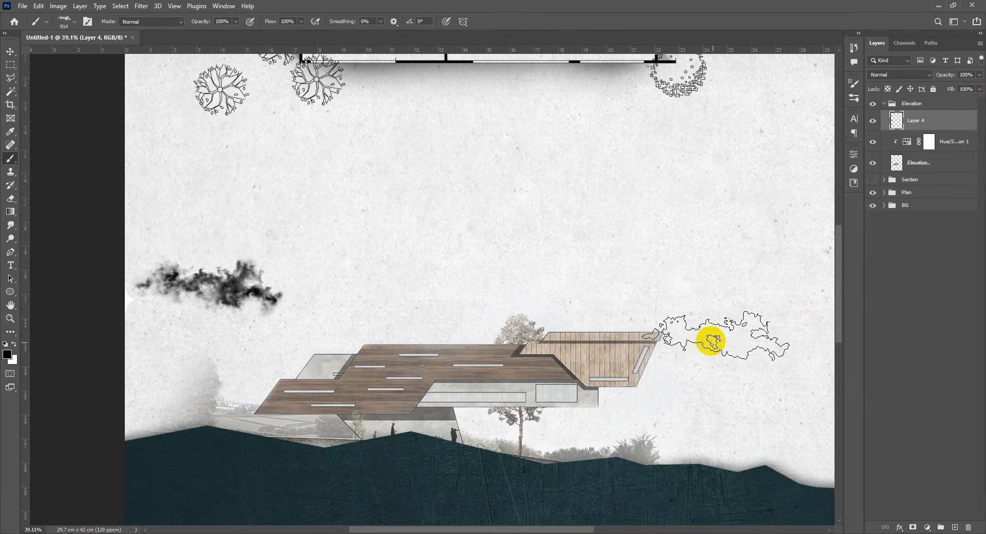
Step: Stamp two more smoke clouds, one beside the right end of the roof and one at the sheet's right edge above the terrain
left_click(702, 341)
scroll(632, 363, "down", 2)
left_click_drag(620, 364, 538, 325)
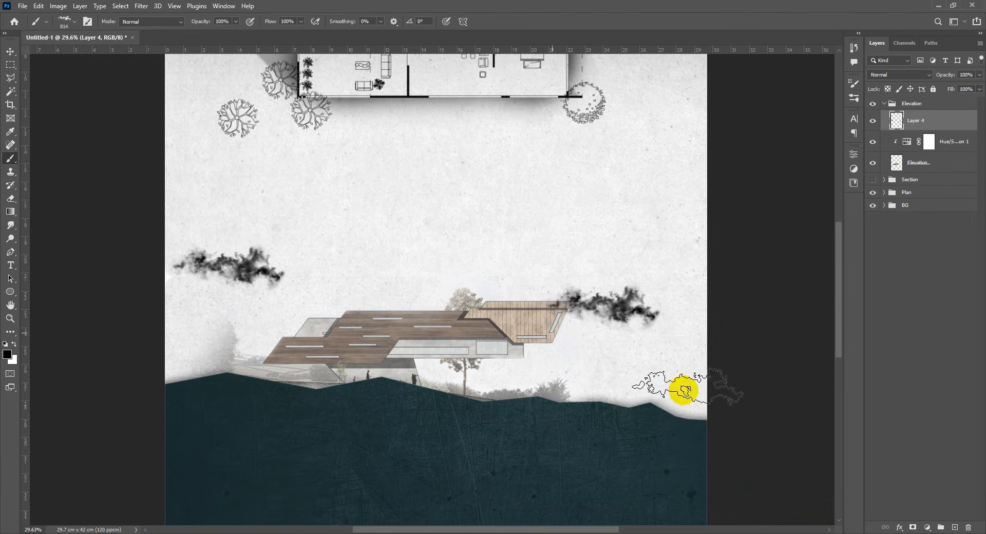
left_click(733, 403)
Step: Switch to the softer 1461 px Smoke and Fog brush, reduce it to 934 px and stamp faint haze above and right of the building
mouse_move(399, 281)
left_mouse_down()
mouse_move(363, 253)
mouse_move(363, 267)
left_mouse_up()
right_click(434, 266)
left_click(579, 433)
left_click(363, 267)
left_click(632, 284)
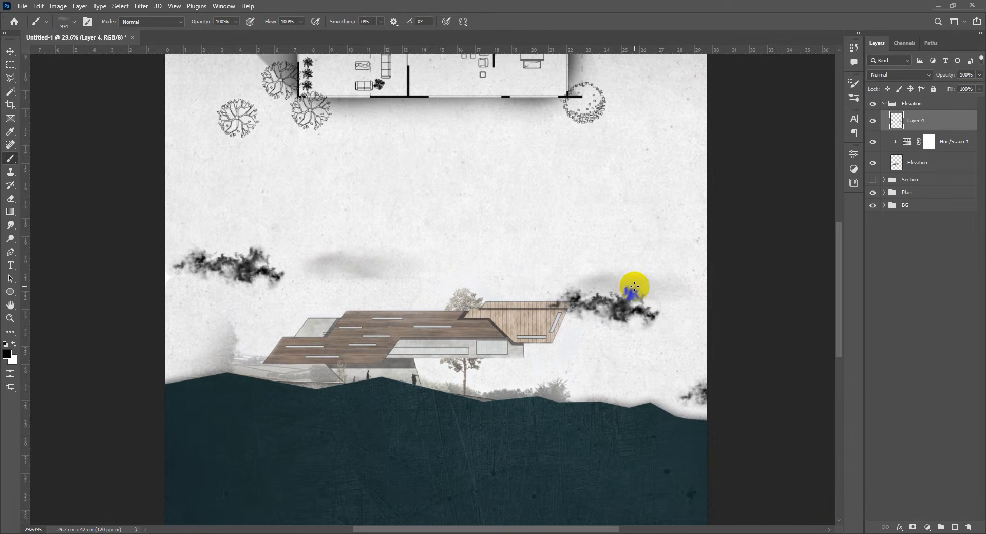
left_click(641, 337)
Step: Set the opacity of Layer 4 with the smoke clouds to 15%
key("v")
scroll(449, 317, "down", 3)
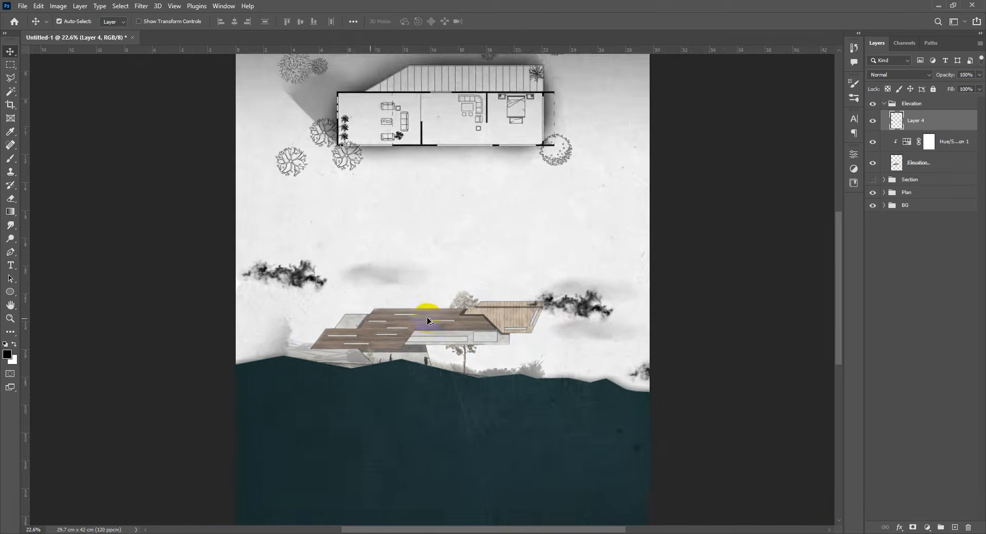
scroll(429, 318, "up", 3)
left_click_drag(421, 315, 468, 311)
left_click_drag(945, 75, 623, 103)
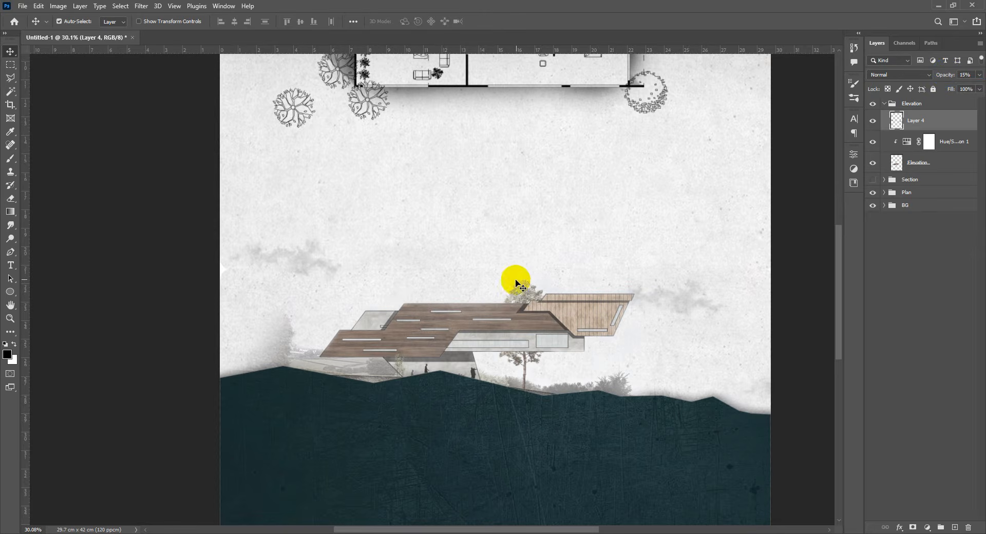
Step: Soften the smoke clouds on both sides of the building with a 386 px Eraser at 30% opacity
key("e")
left_click(486, 259)
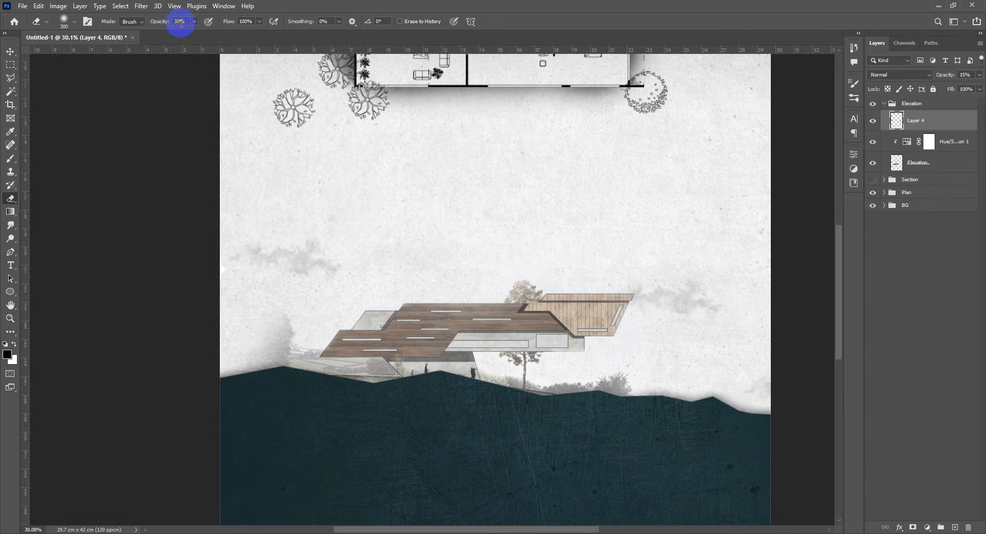
left_click_drag(384, 262, 391, 265)
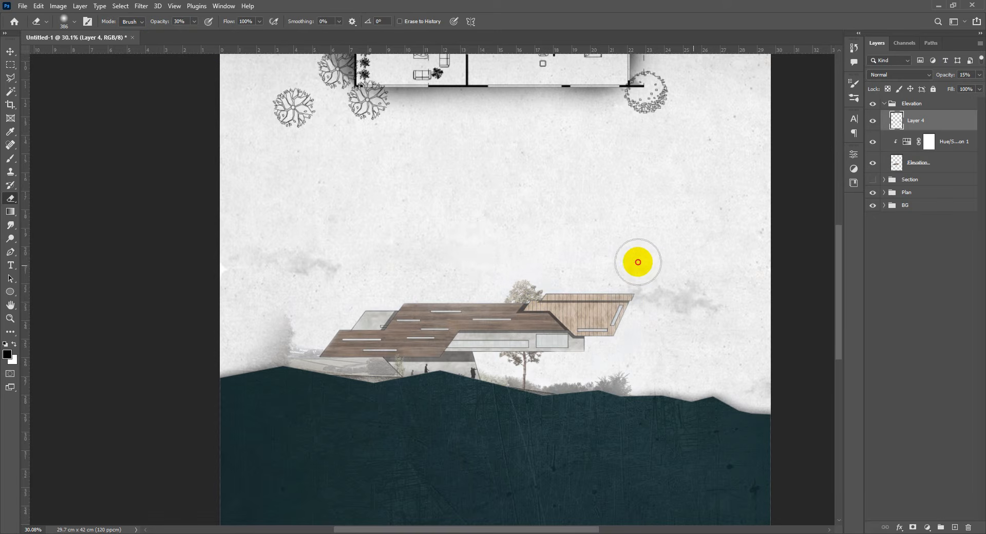
left_click_drag(638, 262, 726, 258)
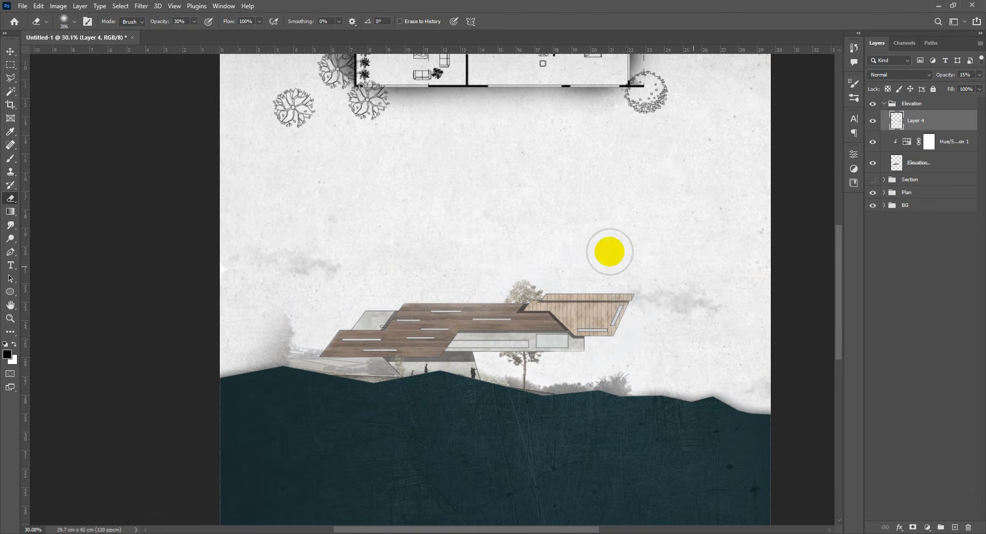
key("v")
scroll(509, 271, "down", 5)
scroll(506, 268, "up", 5)
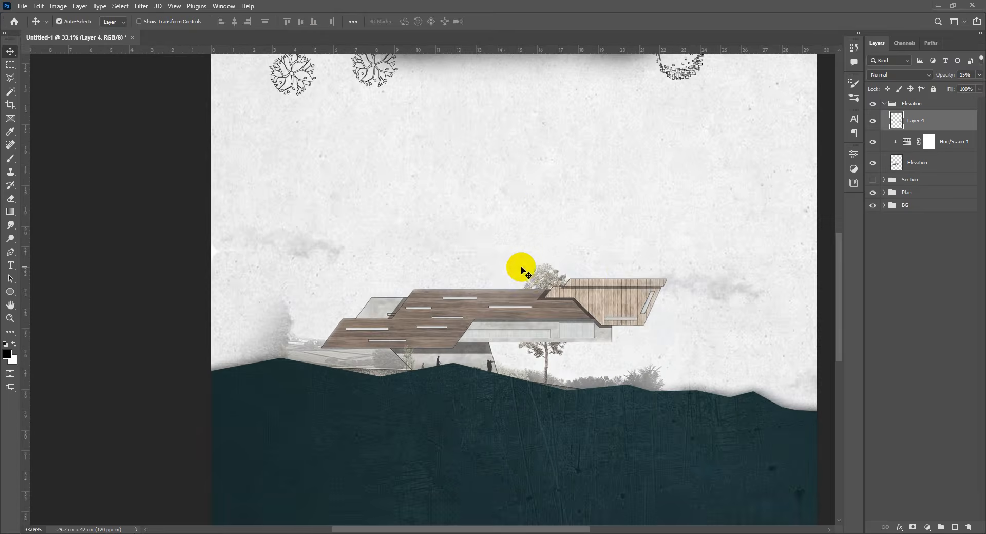
Step: Create a new layer above Layer 4 and collapse the Smoke and Fog folder in the Brush tool's presets
left_click(954, 527)
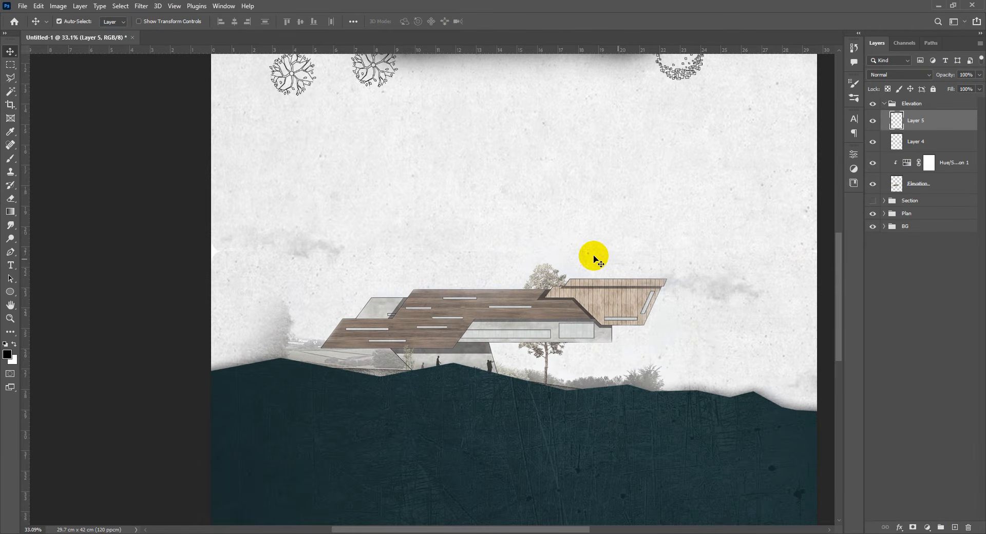
key("b")
right_click(501, 198)
scroll(534, 334, "up", 1)
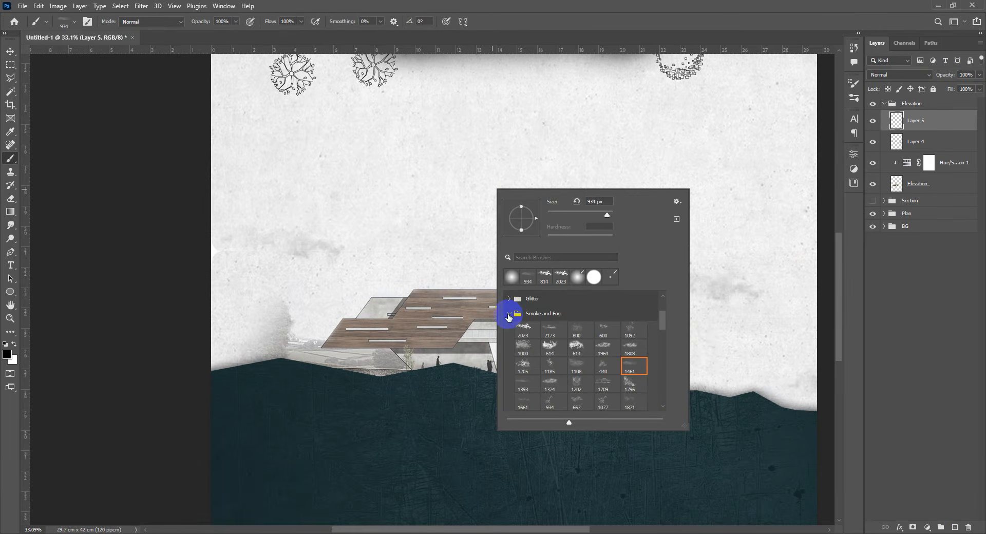
left_click(510, 315)
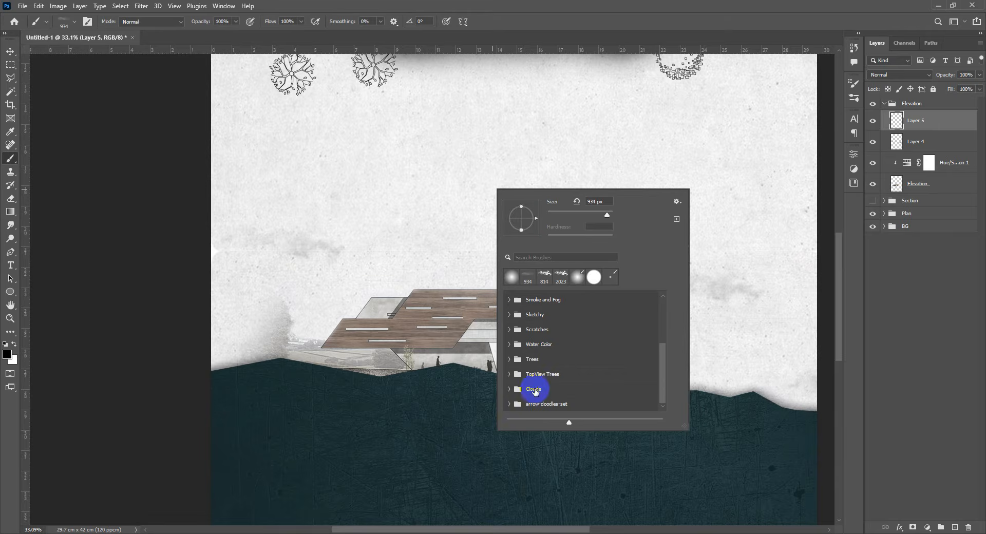
Step: Browse the brush folders and choose the 544 px grass brush from the Trees presets
left_click(586, 388)
scroll(568, 381, "up", 3)
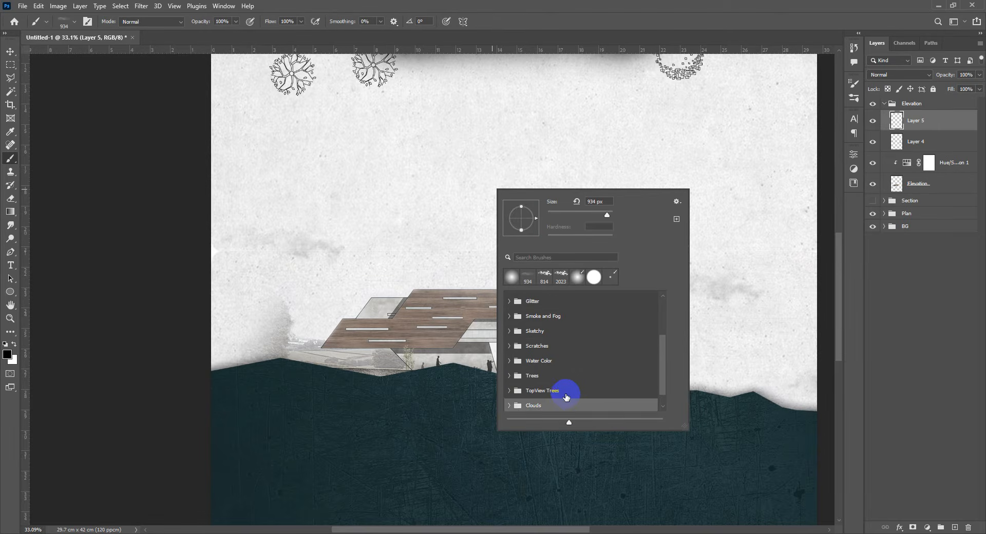
scroll(566, 383, "down", 3)
scroll(562, 385, "up", 5)
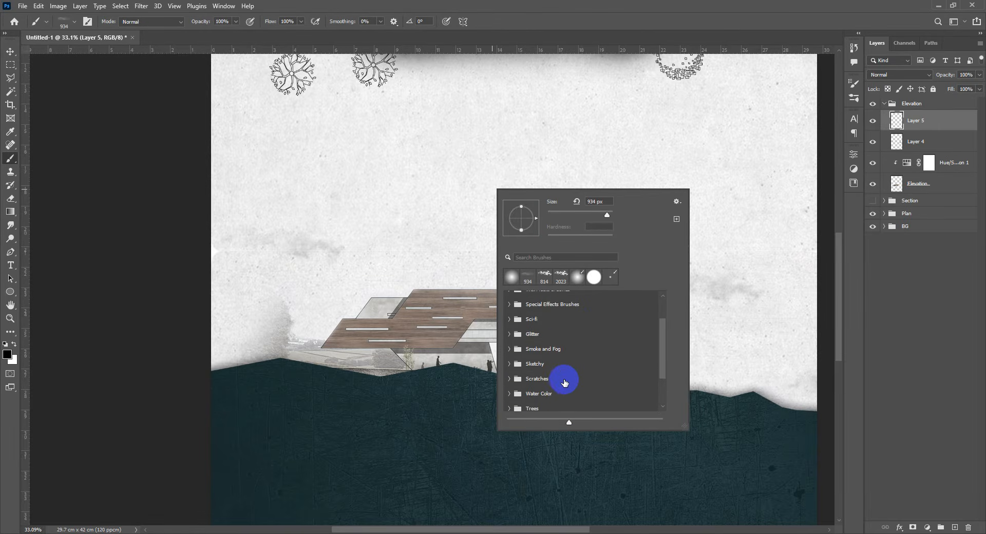
scroll(576, 358, "down", 3)
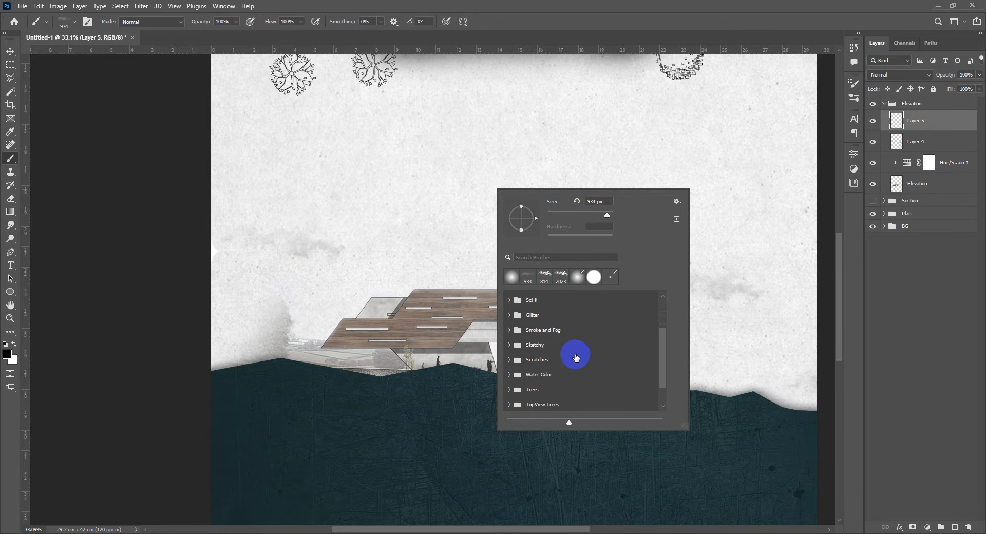
left_click(521, 366)
scroll(602, 338, "down", 3)
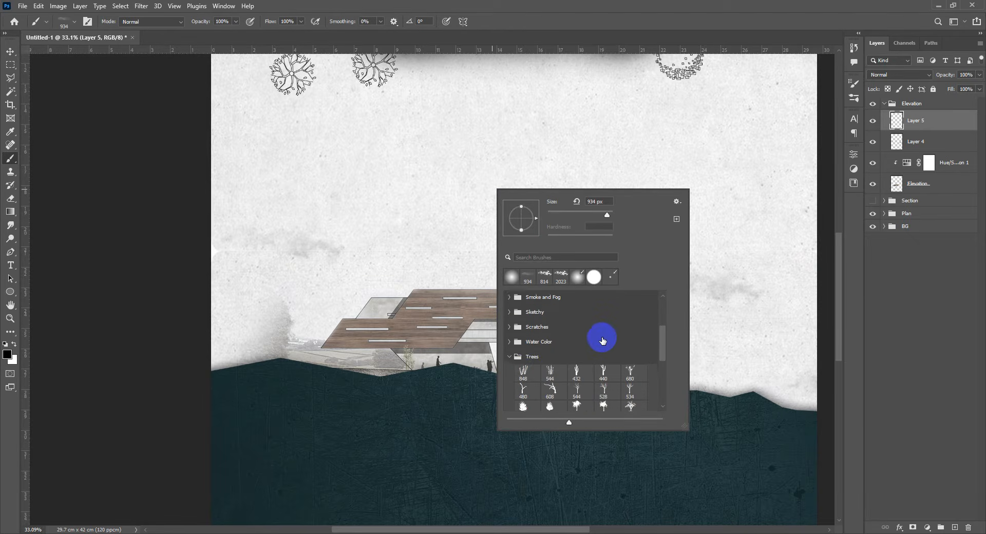
left_click(550, 315)
left_click(913, 337)
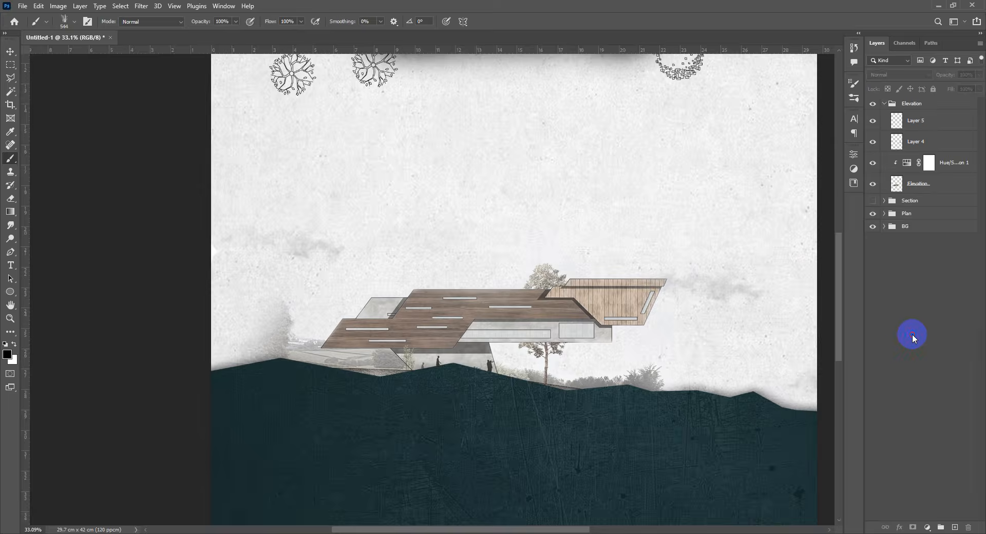
Step: On Layer 5, reduce the grass brush to 48 px and then 33 px, stamping black grass along the terrain dip below the building's left wing
scroll(459, 323, "up", 5)
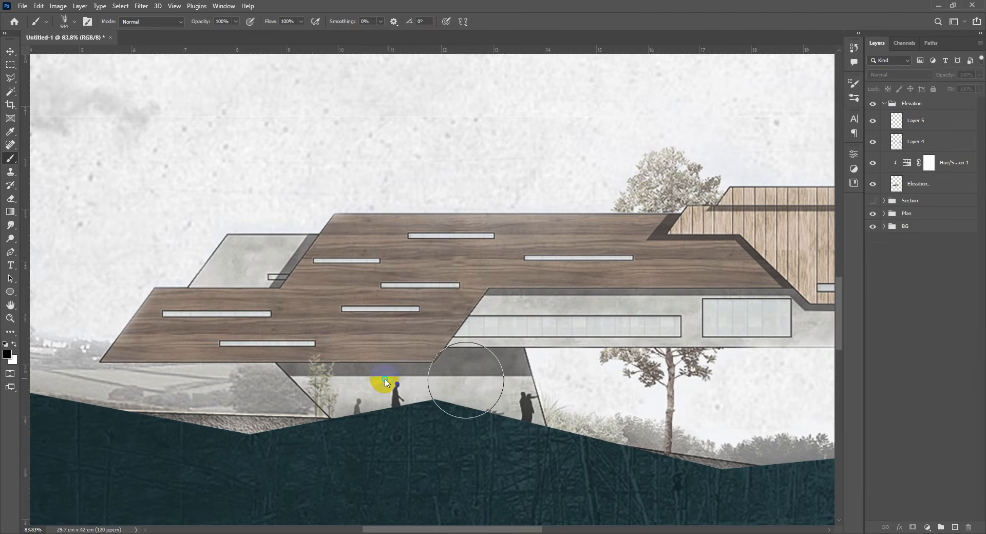
left_click_drag(278, 405, 315, 377)
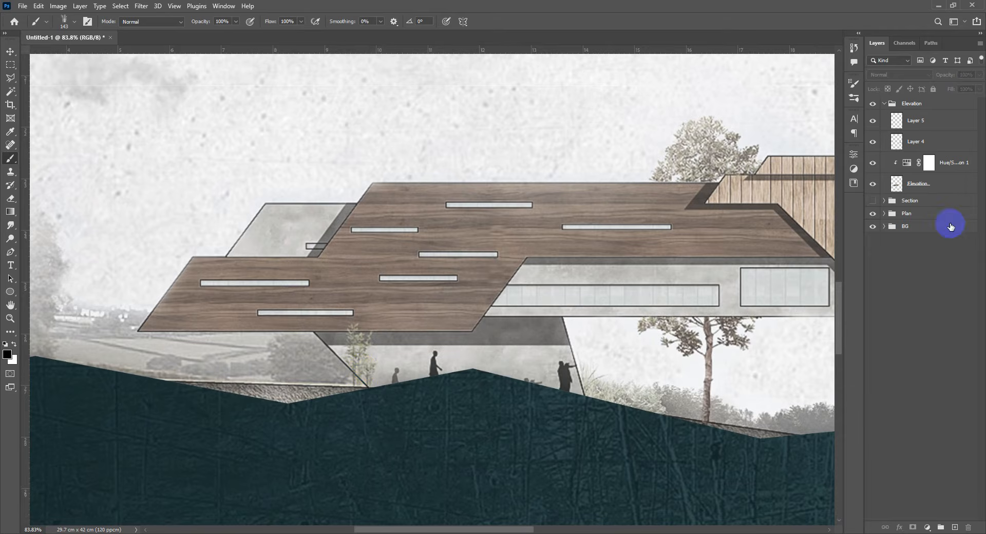
left_click(943, 119)
left_click_drag(246, 354, 232, 352)
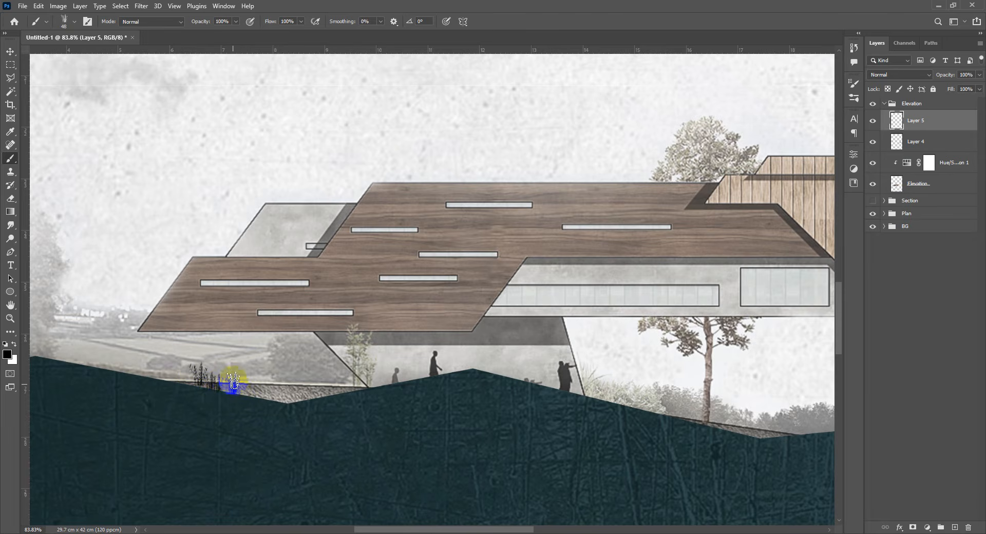
left_click_drag(244, 388, 249, 388)
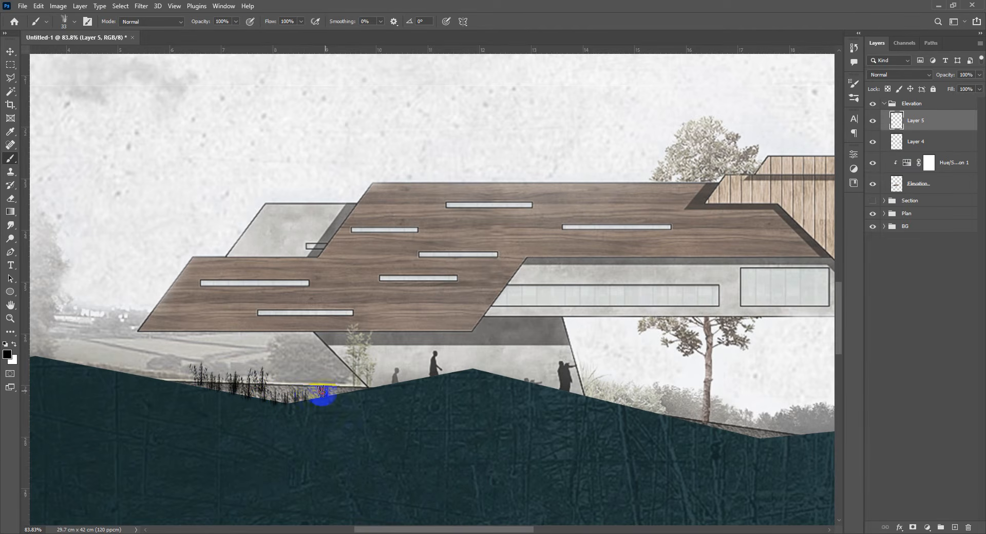
Step: Stamp small black grass on Layer 5 along the far right end of the terrain edge
scroll(317, 391, "down", 8)
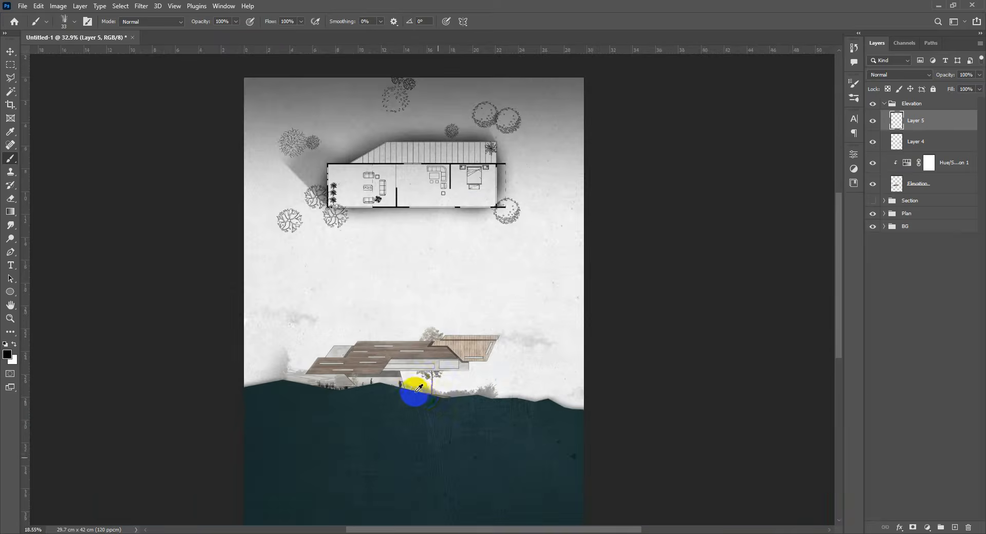
scroll(437, 398, "up", 6)
left_click_drag(649, 394, 429, 368)
scroll(449, 368, "up", 3)
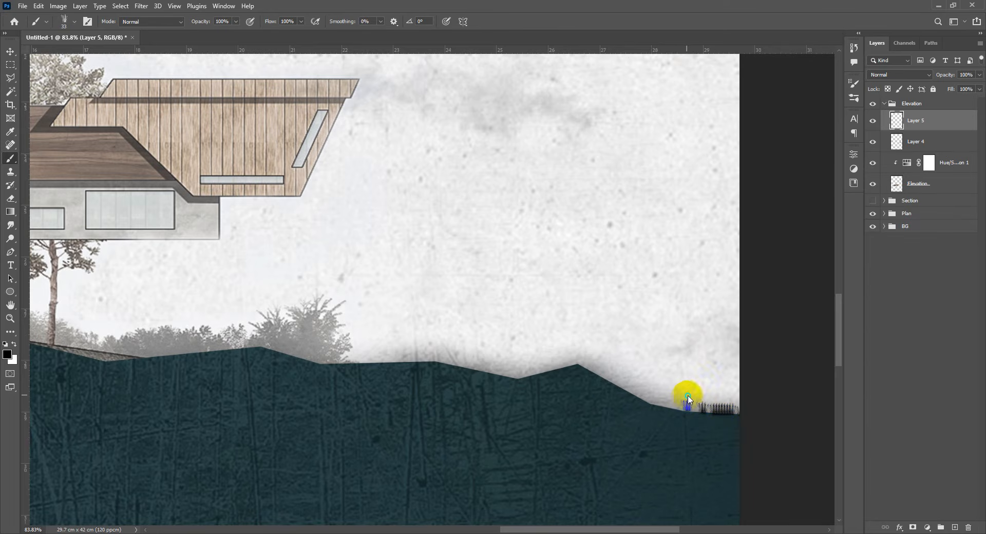
Step: Choose the 534 px bare tree brush, reduce it to 217 px, and stamp a black tree at the poster's right edge
right_click(693, 383)
scroll(819, 432, "down", 1)
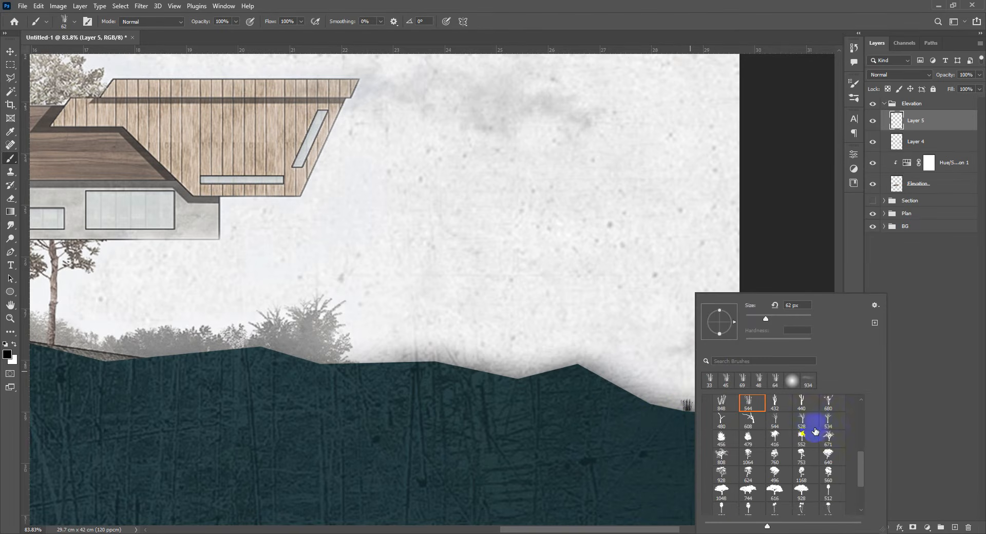
double_click(830, 422)
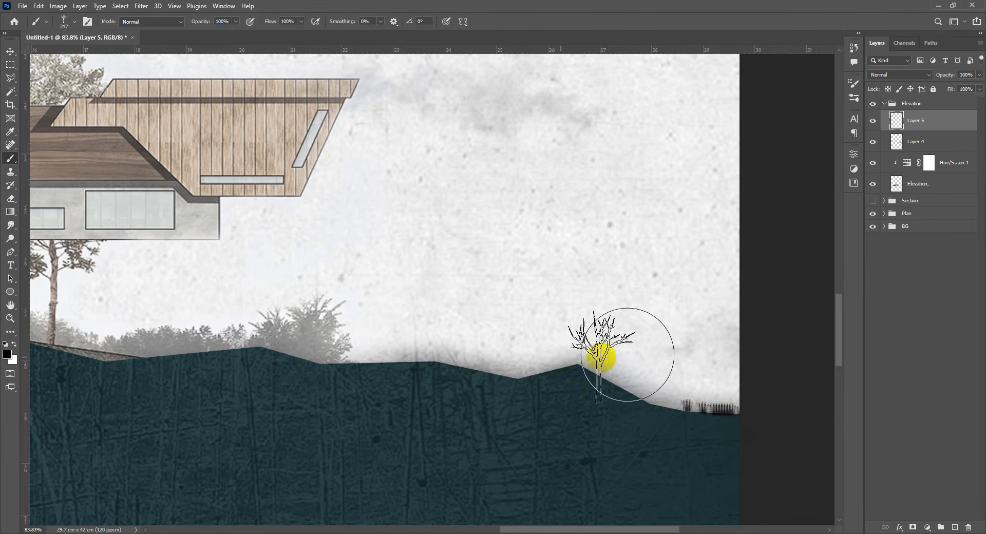
left_click(737, 369)
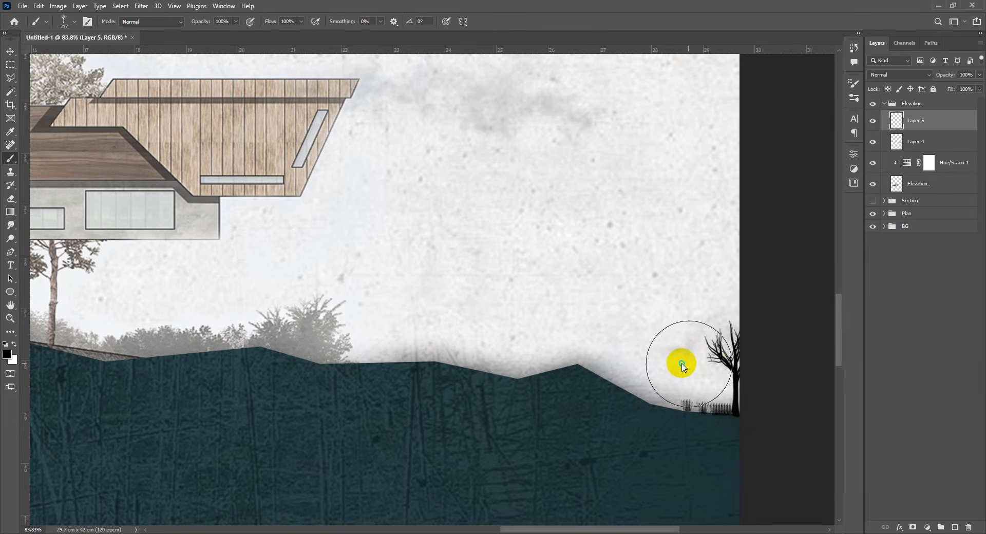
Step: Choose the 671 px tree brush, reduce it to 261 px, and stamp a tree in the terrain dip right of the building
right_click(678, 370)
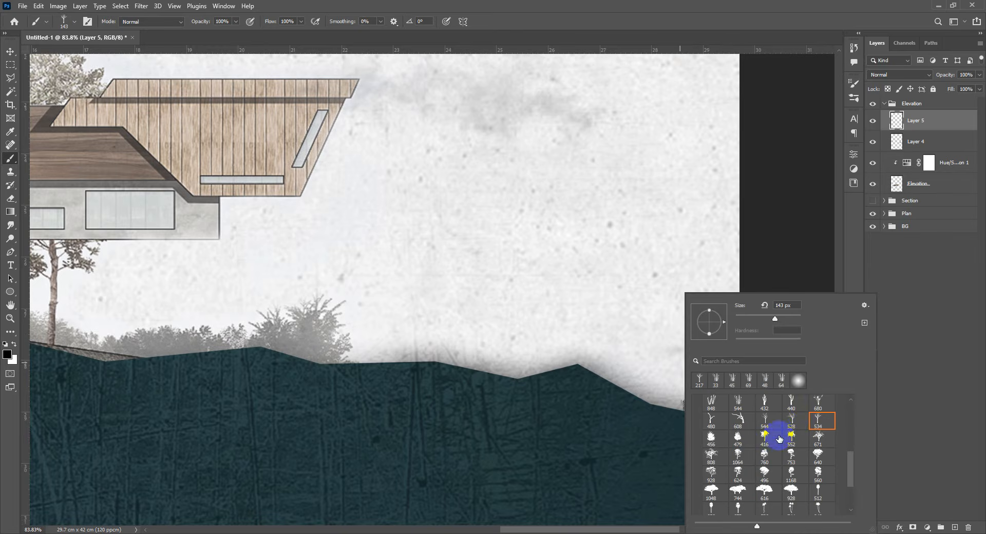
scroll(779, 439, "up", 1)
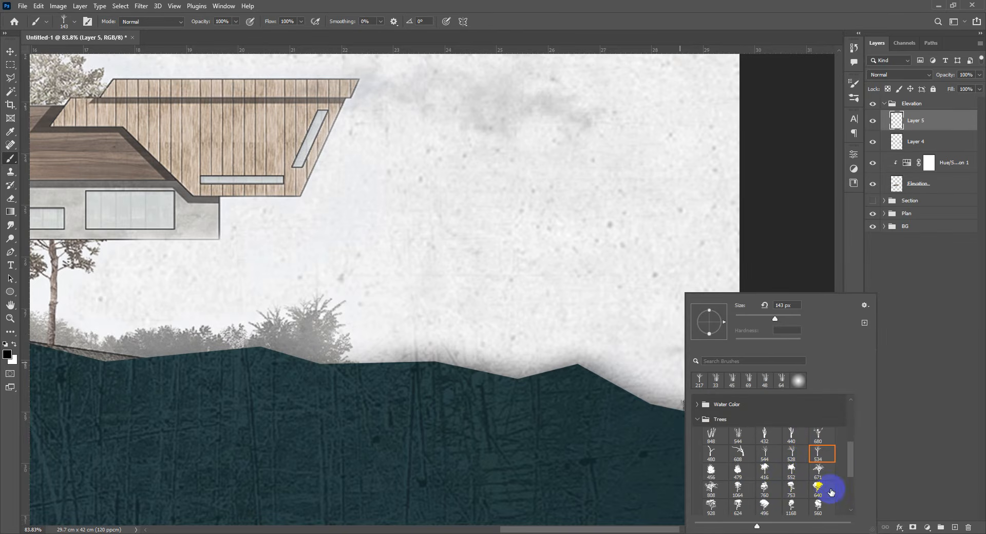
left_click(821, 471)
left_click_drag(637, 344, 542, 338)
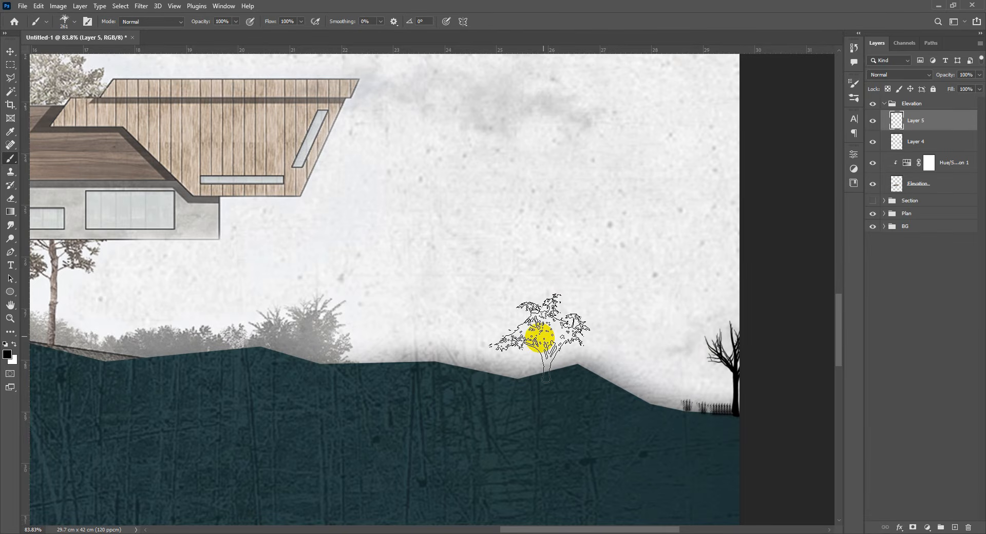
left_click(509, 335)
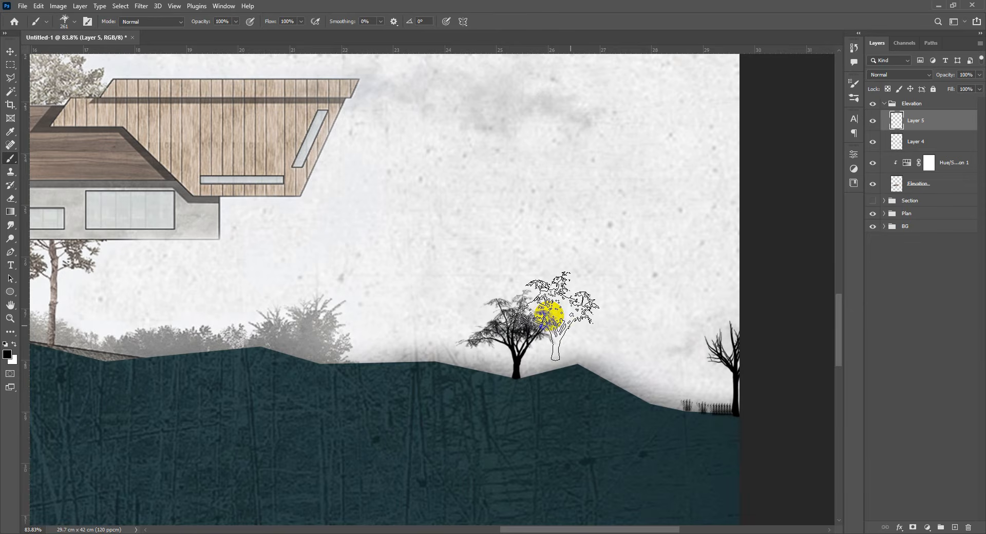
Step: Choose the 1168 px tree brush, size it to 474 px, and stamp a tall tree beside the bare one at the right edge
right_click(550, 315)
scroll(667, 470, "down", 4)
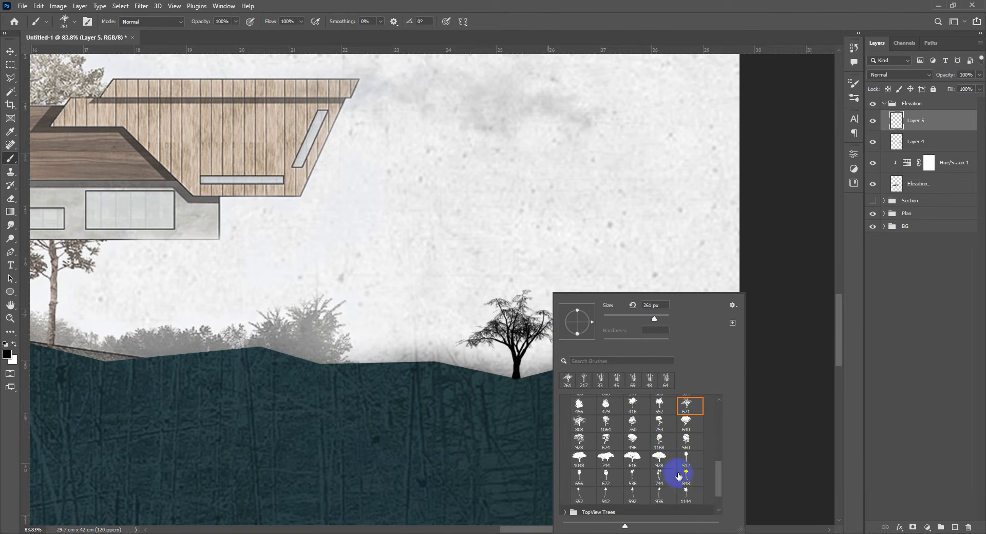
scroll(679, 476, "down", 1)
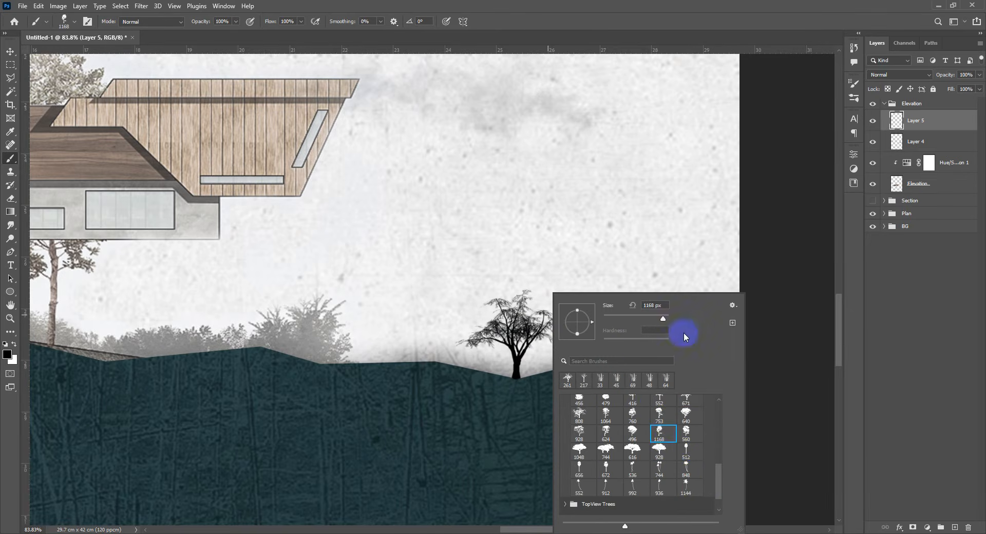
left_click_drag(610, 226, 442, 231)
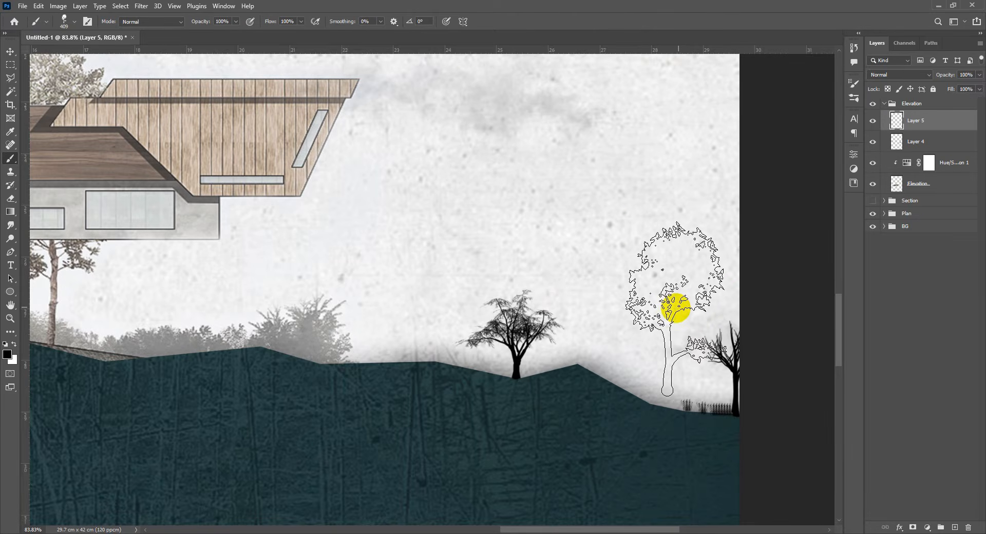
left_click_drag(676, 308, 700, 307)
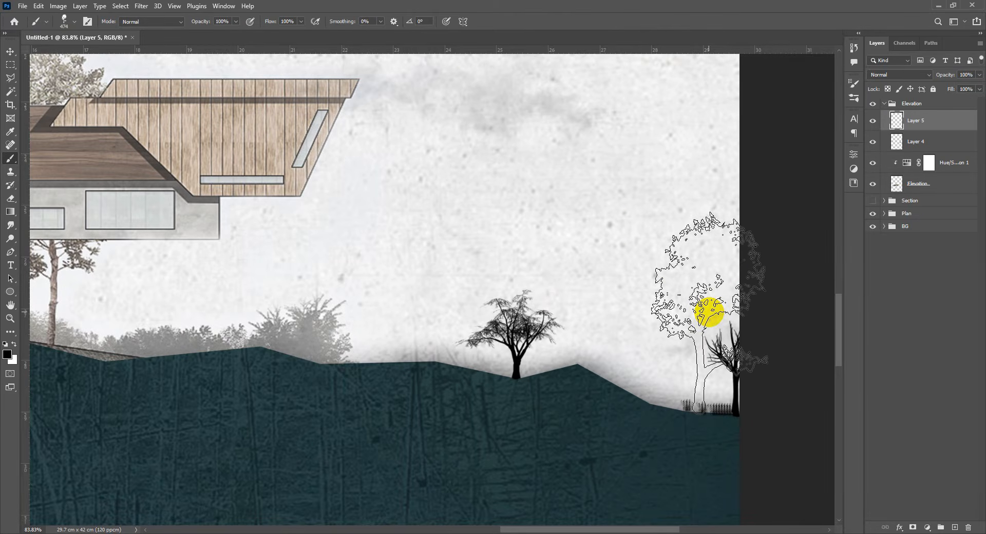
left_click(709, 313)
Step: Choose the 640 px tree brush and stamp a large black tree on the terrain at the poster's left edge
scroll(529, 343, "down", 6)
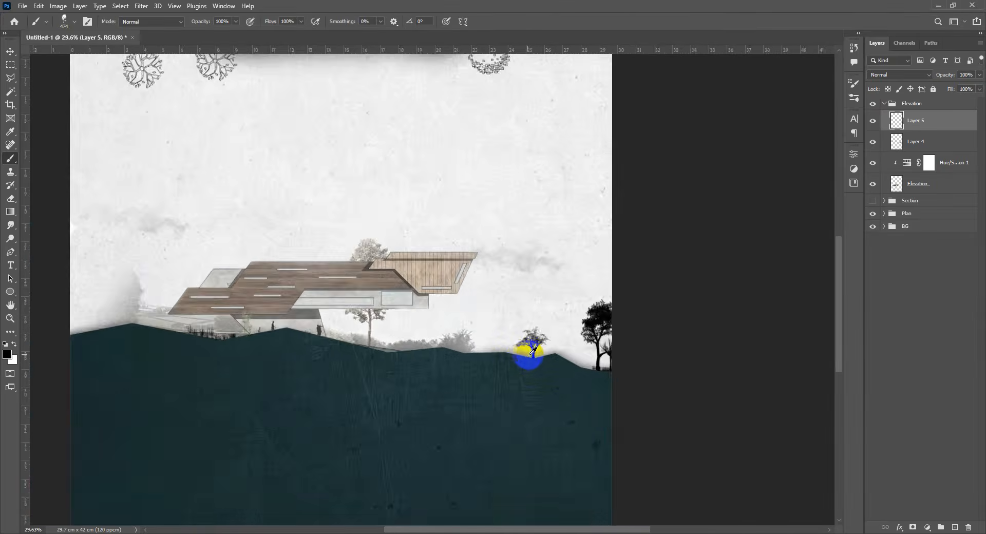
scroll(529, 354, "up", 2)
scroll(524, 347, "down", 4)
left_click_drag(355, 336, 482, 330)
scroll(425, 304, "up", 4)
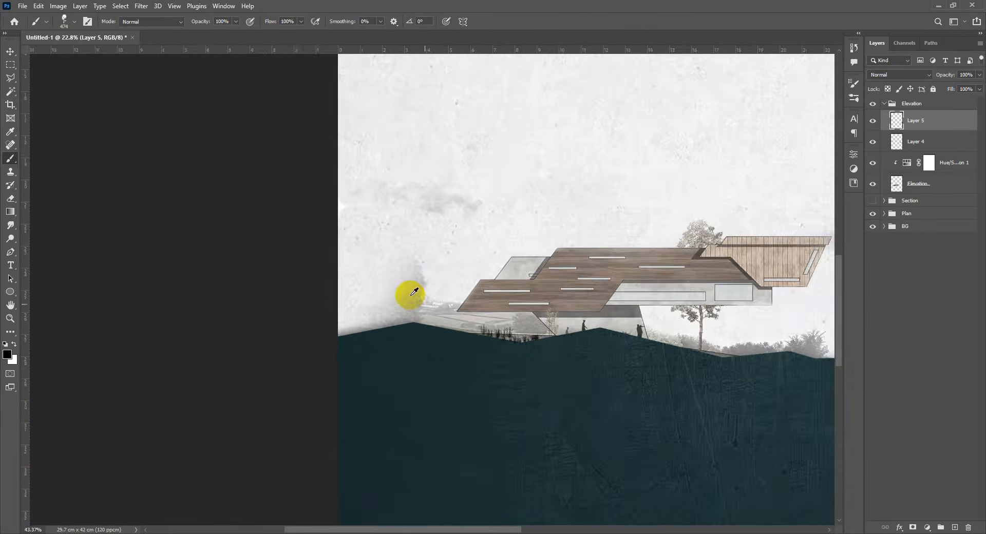
scroll(415, 292, "up", 2)
right_click(601, 407)
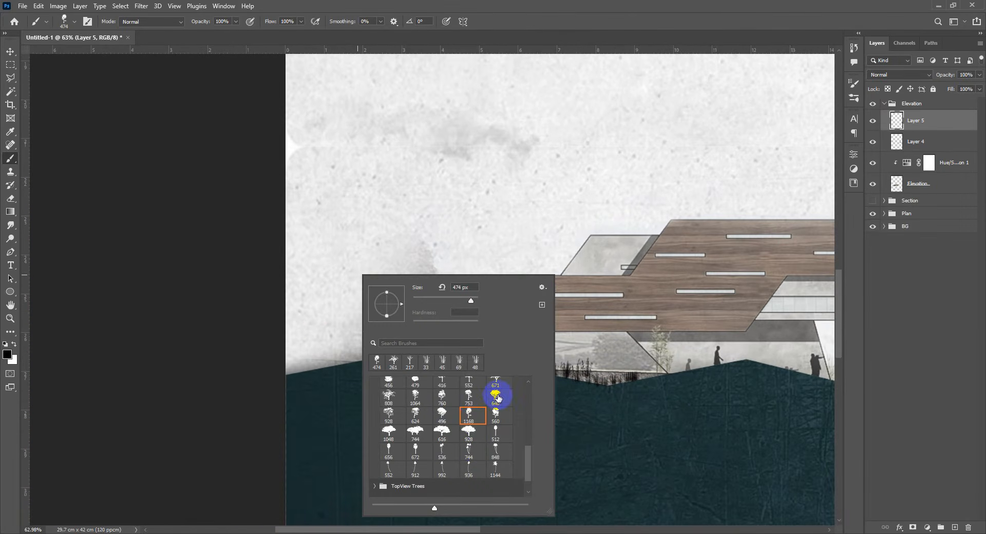
left_click(245, 289)
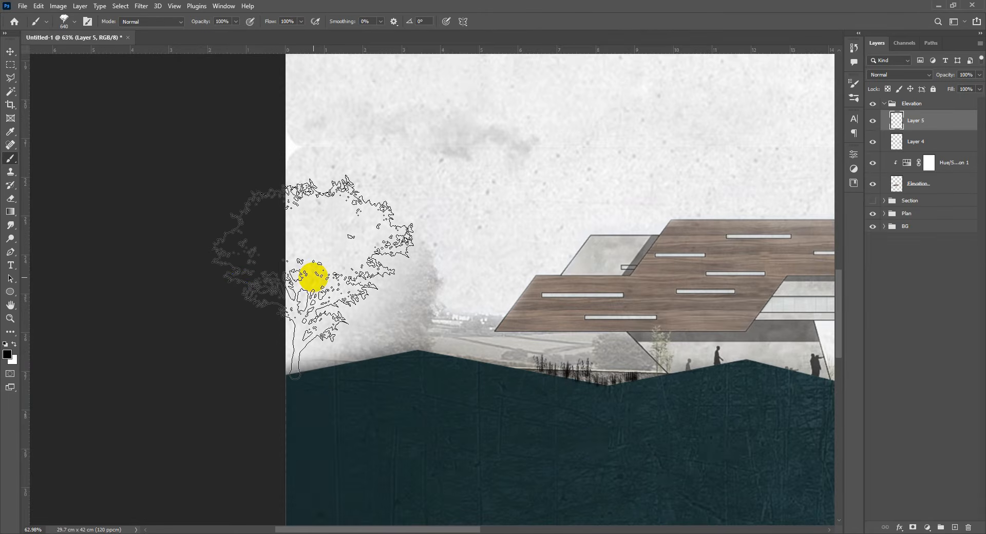
left_click(308, 272)
Step: Lower the opacity of Layer 5 with the black trees and grass to 37%
key("v")
scroll(355, 312, "down", 3)
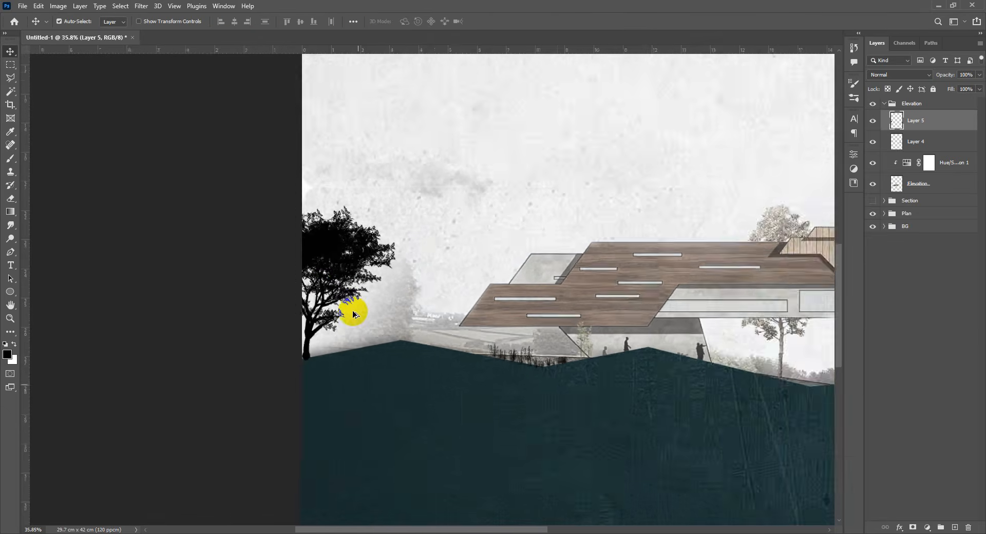
scroll(413, 352, "down", 3)
scroll(420, 349, "up", 4)
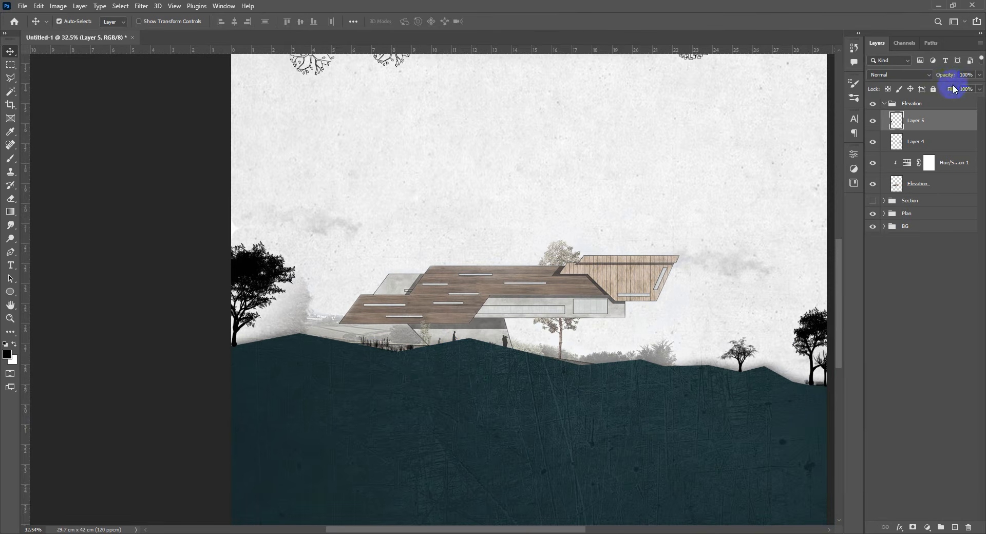
mouse_move(944, 77)
left_mouse_down()
mouse_move(980, 86)
mouse_move(943, 76)
mouse_move(955, 76)
left_mouse_up()
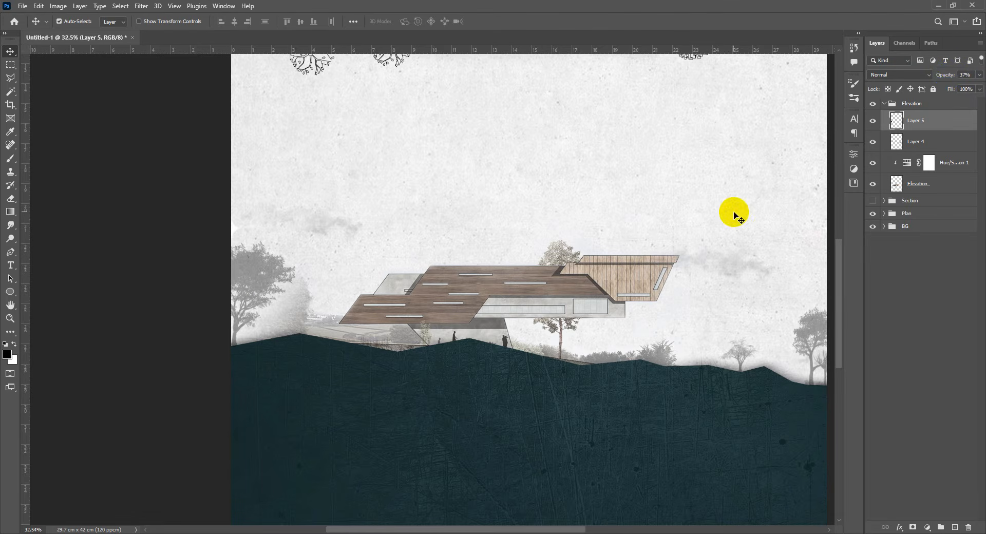
Step: Fade the crowns of the stamped trees on both sides of the building with the Eraser at 30% opacity
left_click_drag(704, 315, 405, 322)
key("e")
scroll(734, 328, "up", 6)
left_click_drag(467, 269, 431, 271)
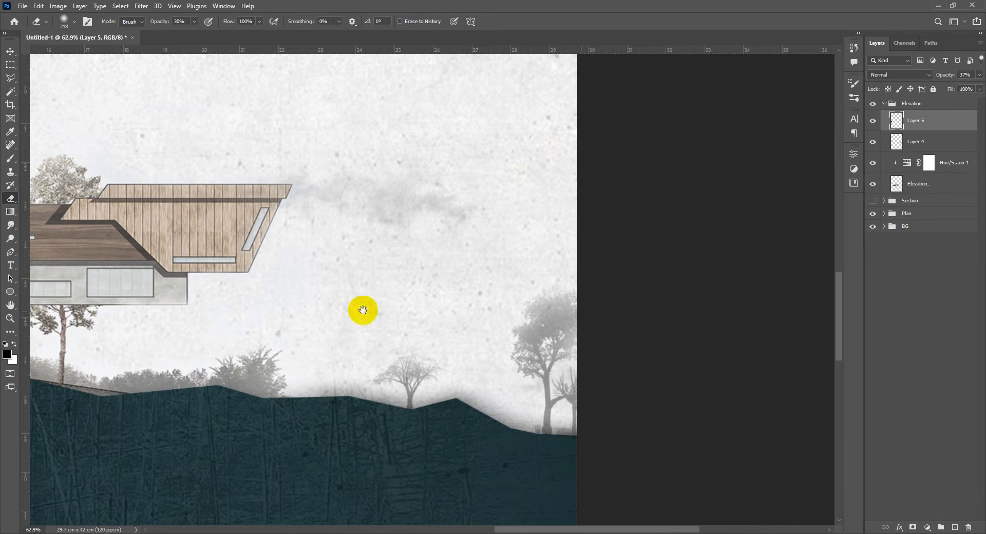
left_click_drag(363, 311, 528, 313)
left_click_drag(216, 313, 719, 313)
left_click_drag(378, 309, 544, 310)
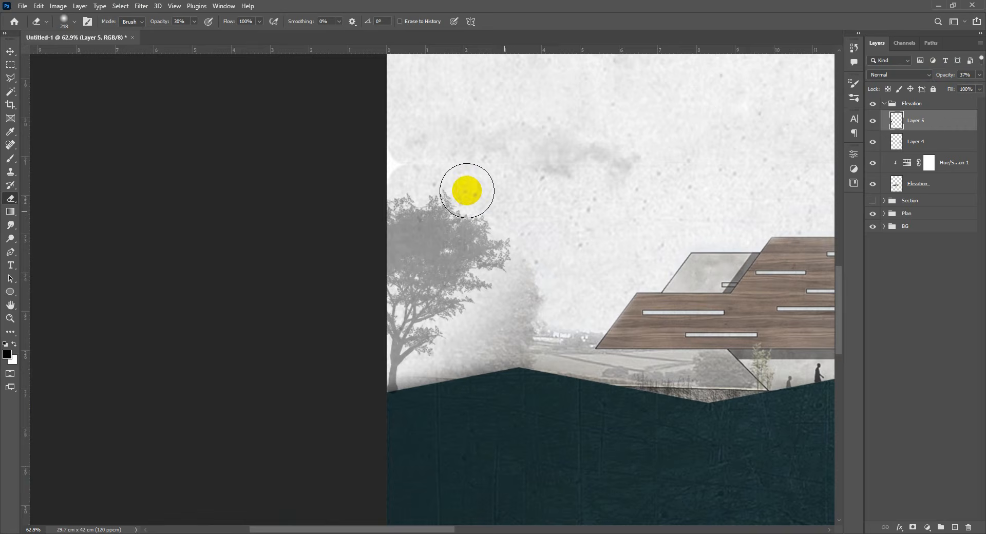
mouse_move(467, 191)
left_mouse_down()
mouse_move(302, 194)
mouse_move(516, 177)
mouse_move(418, 186)
mouse_move(511, 193)
mouse_move(523, 245)
left_mouse_up()
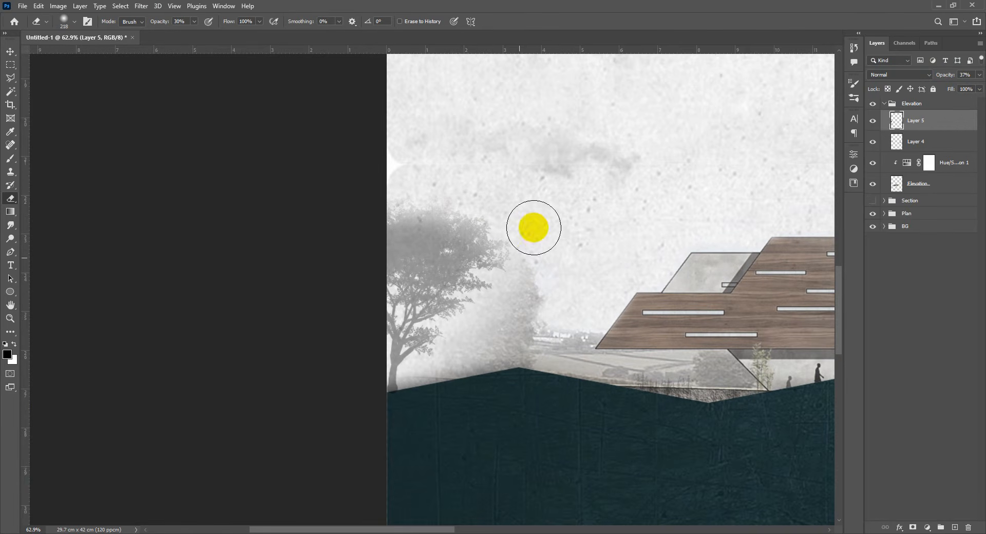
Step: Examine how the faded trees and the elevation blend into the whole poster
key("v")
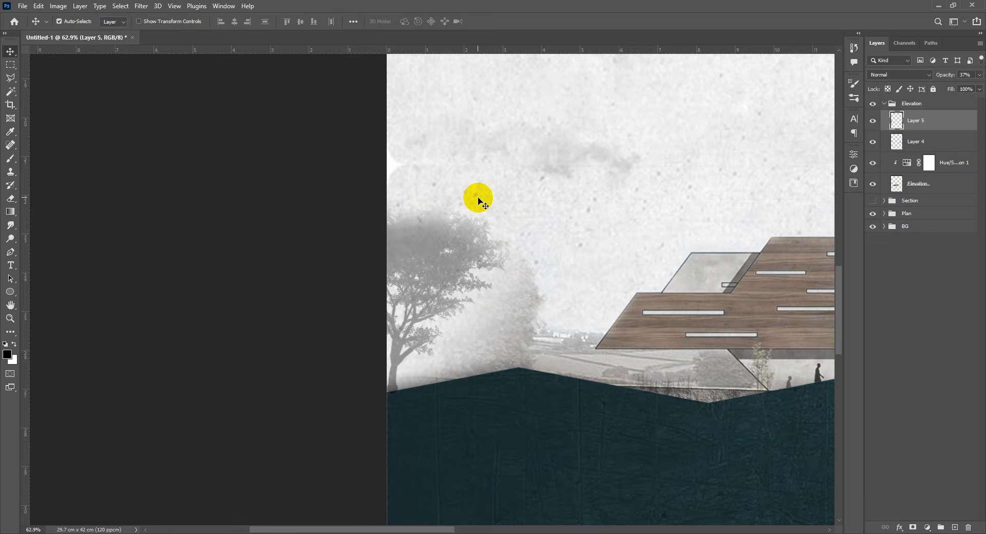
scroll(479, 199, "down", 9)
scroll(664, 219, "up", 4)
left_click_drag(626, 244, 600, 290)
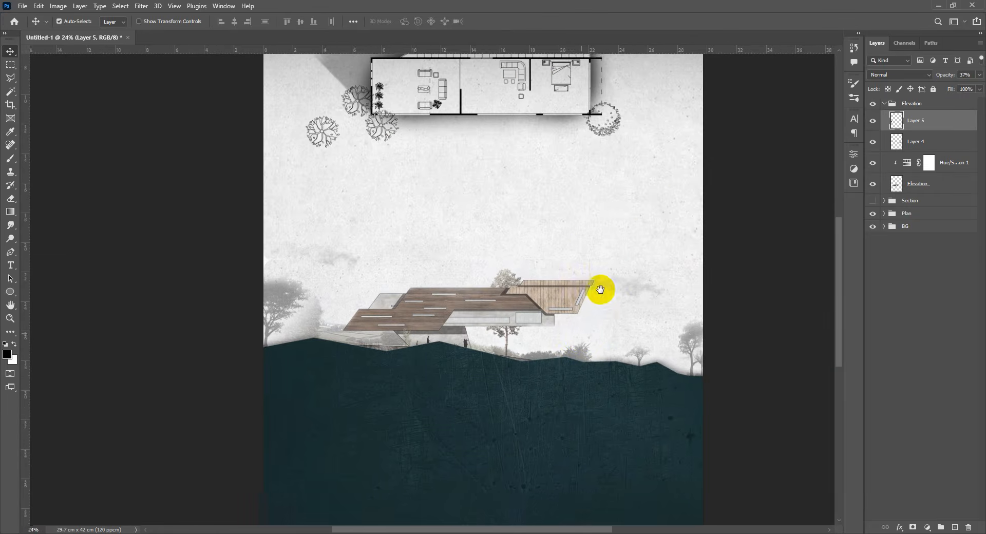
scroll(565, 260, "down", 5)
scroll(563, 258, "up", 4)
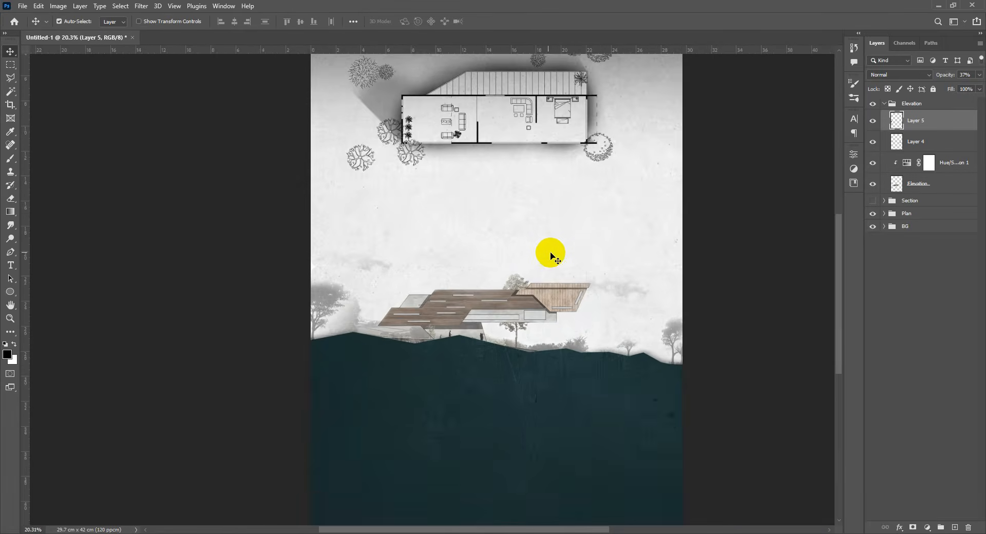
scroll(548, 257, "down", 2)
scroll(548, 267, "up", 2)
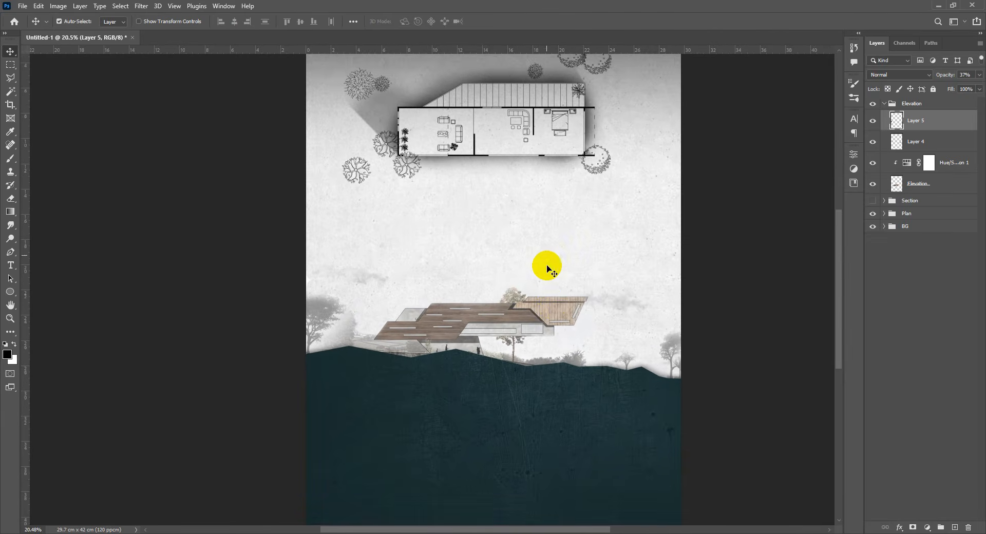
left_click_drag(514, 293, 513, 274)
key("alt+Tab")
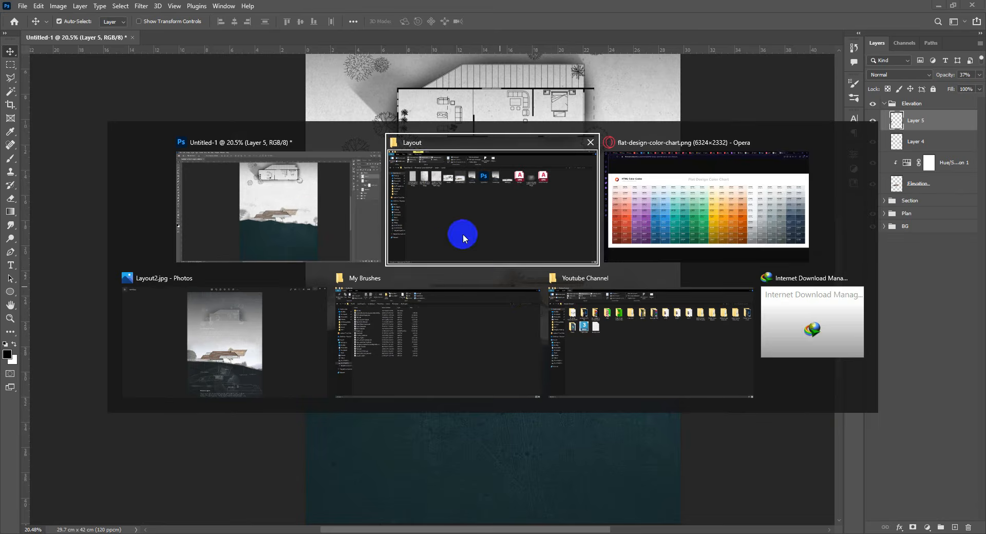
key("alt+shift+Tab")
scroll(555, 327, "down", 2)
scroll(553, 327, "up", 4)
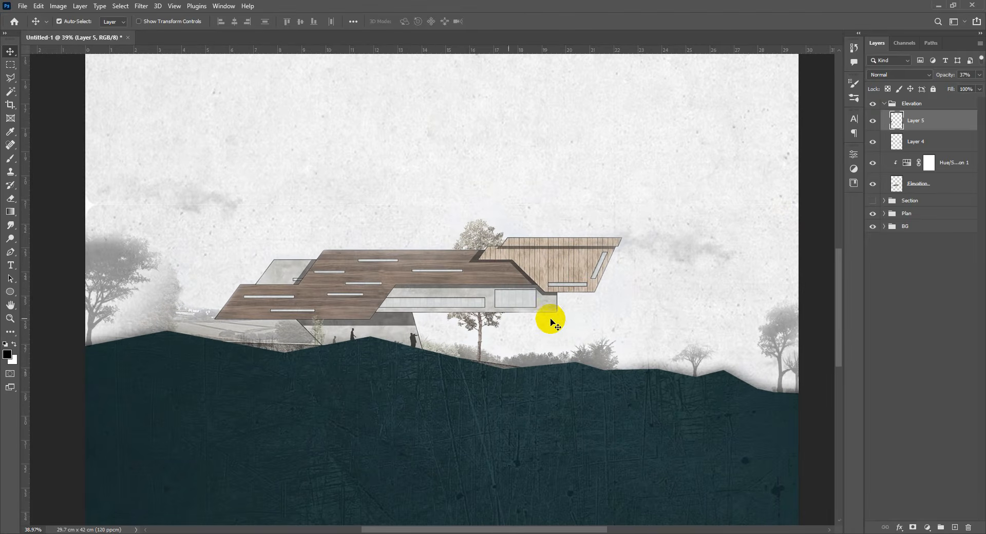
left_click(931, 171)
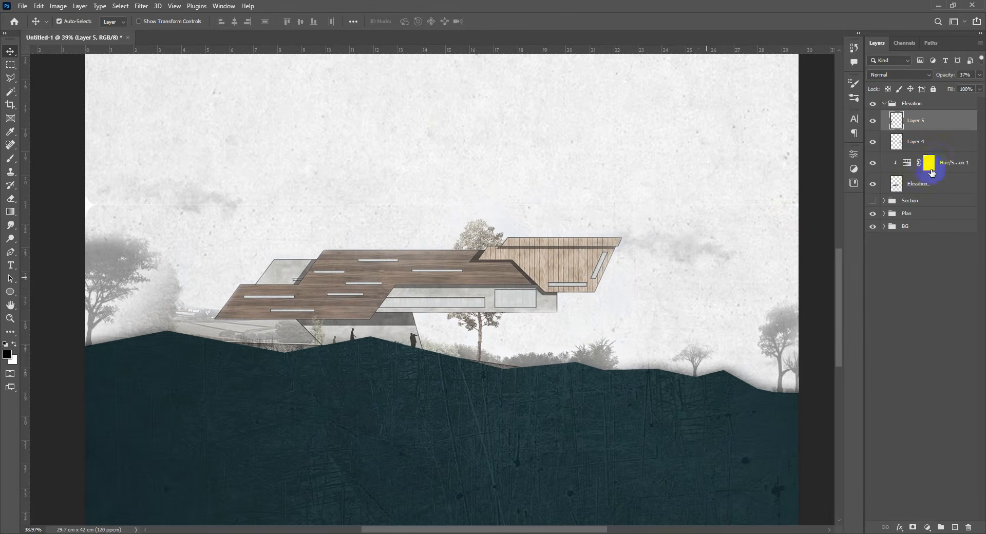
left_click(956, 520)
key("b")
left_click(512, 236)
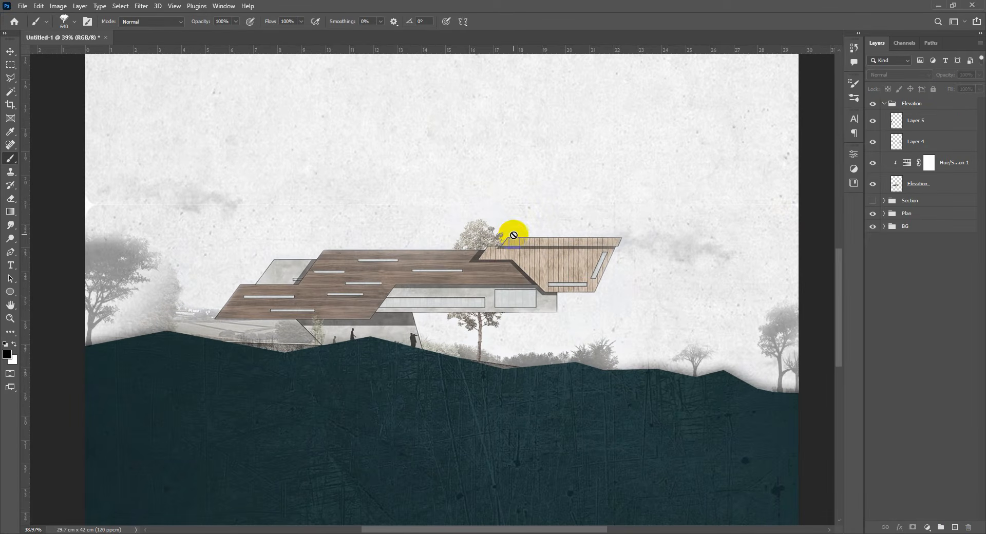
Step: Check the overall poster composition and the dark terrain beneath the building up close
scroll(454, 220, "down", 4)
scroll(452, 183, "up", 2)
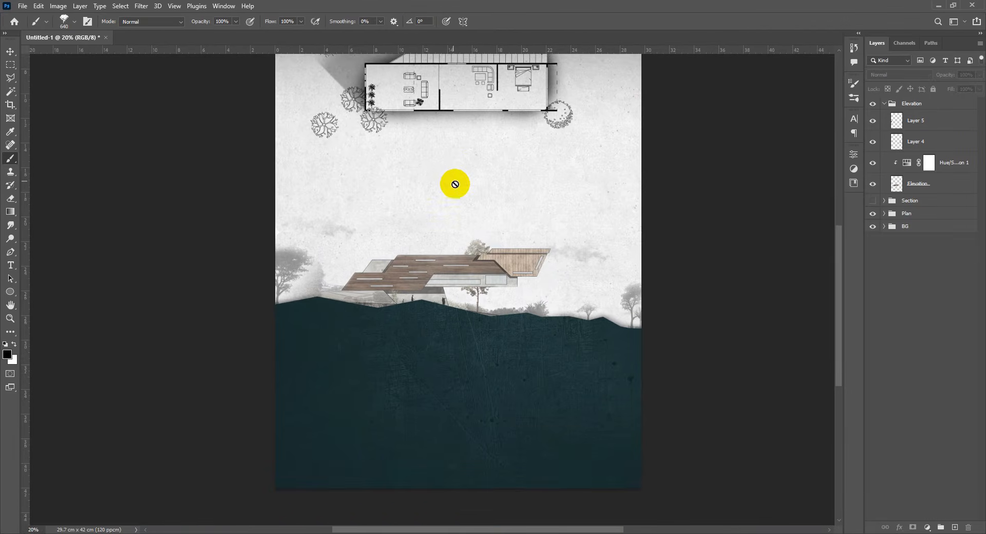
scroll(455, 184, "up", 2)
key("v")
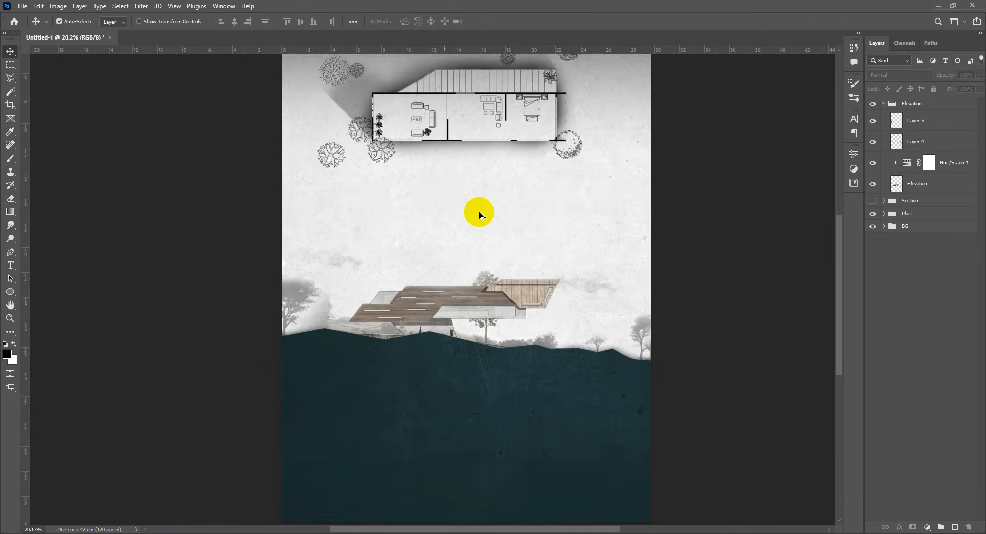
scroll(479, 211, "up", 1)
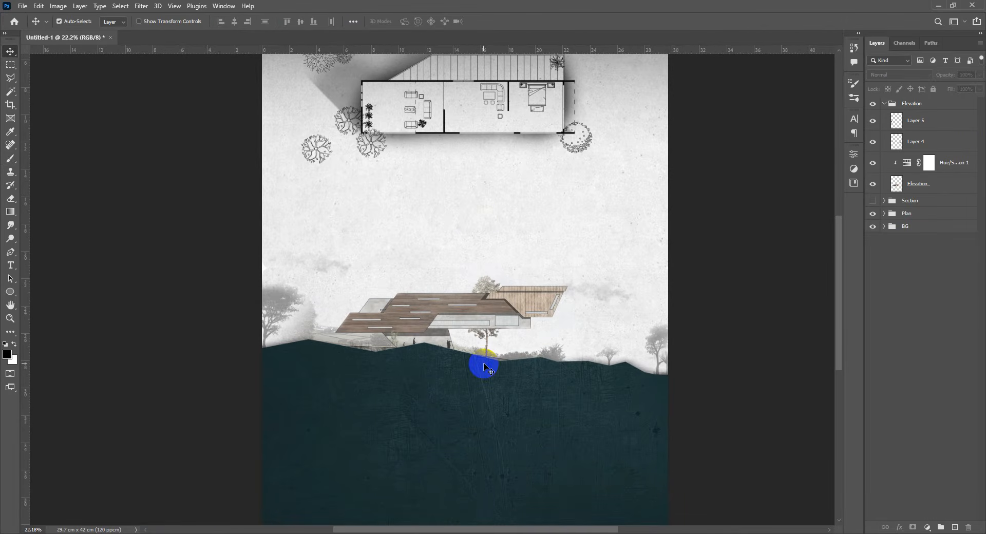
scroll(484, 367, "up", 8)
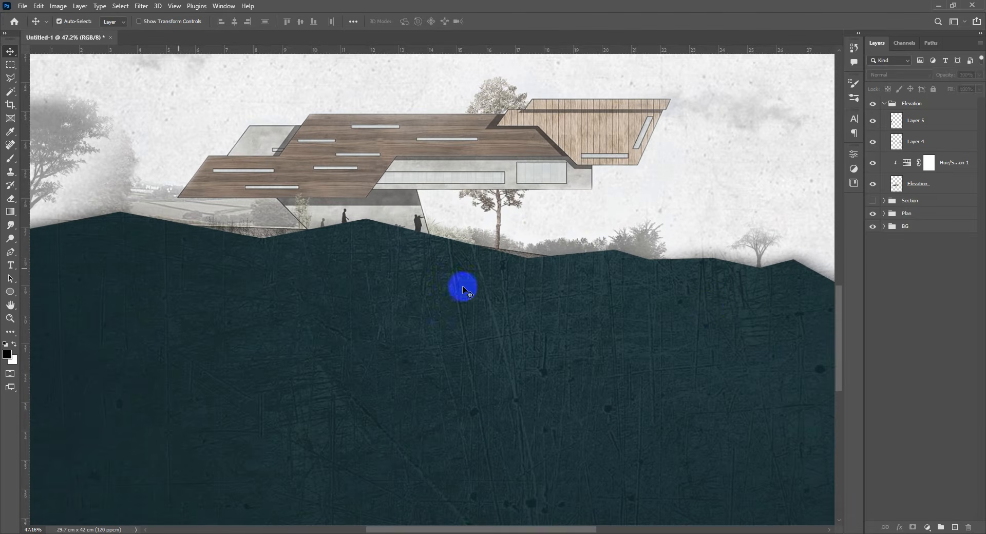
Step: Place leakss.jpg from the Layout folder into the poster, scaled to about 17% on the dark terrain beneath the building
scroll(565, 309, "down", 4)
scroll(564, 311, "up", 2)
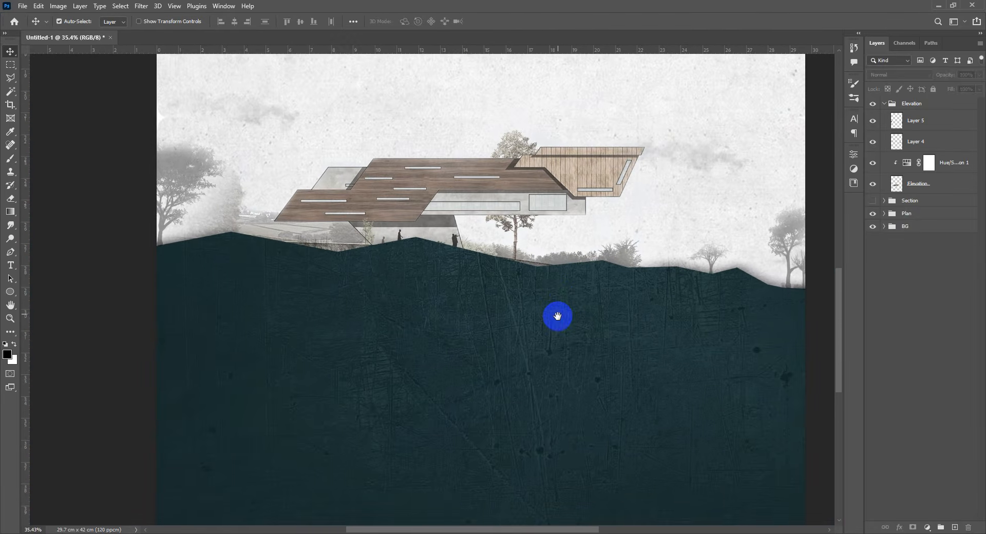
key("alt+Tab")
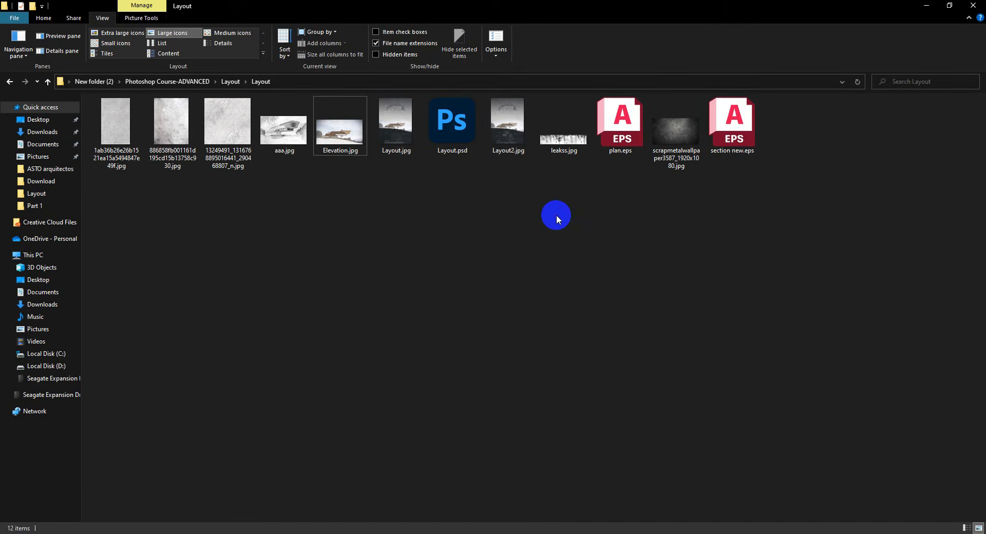
left_click(564, 138)
key("alt+Tab")
left_click_drag(562, 142, 489, 324)
scroll(489, 324, "down", 2)
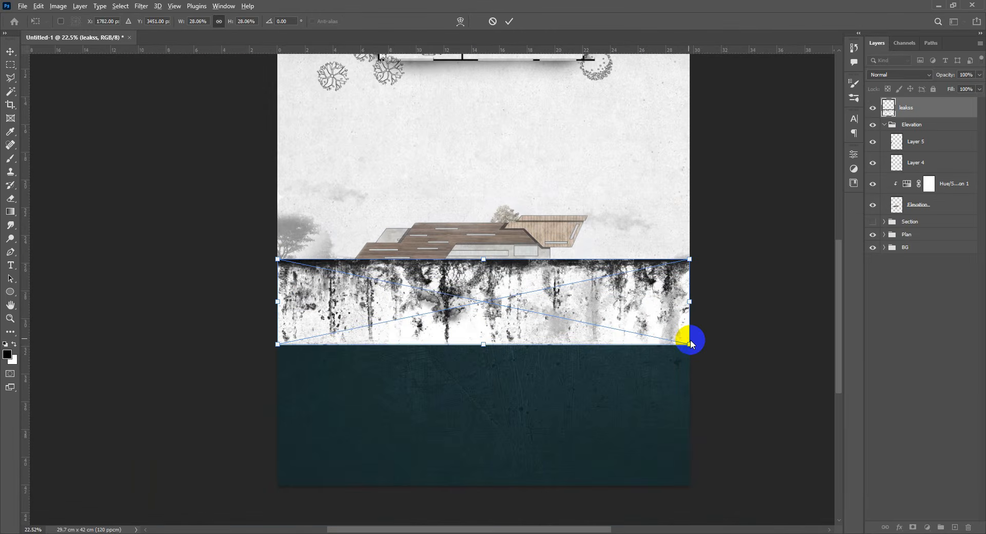
left_click_drag(690, 344, 609, 327)
left_click_drag(578, 309, 542, 329)
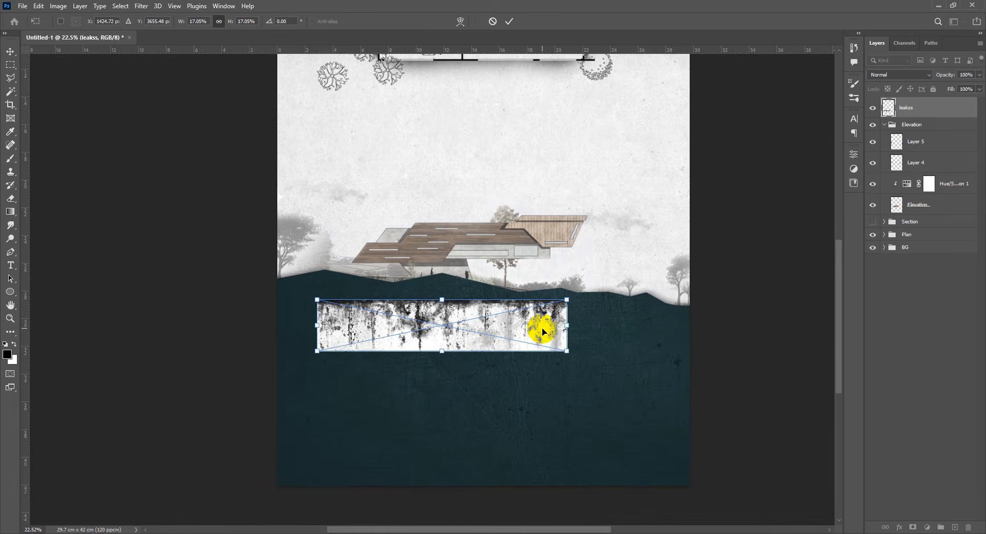
key("Return")
Step: Move the leakss layer into the BG group above Layer 1 and select it
left_click_drag(927, 118, 930, 244)
left_click(884, 227)
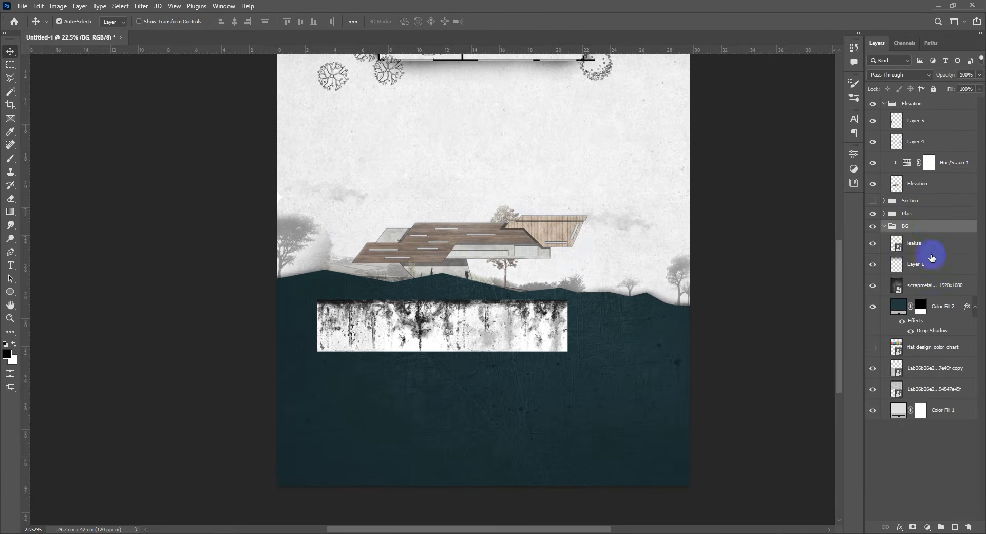
left_click(949, 244)
scroll(462, 330, "up", 4)
scroll(463, 331, "up", 1)
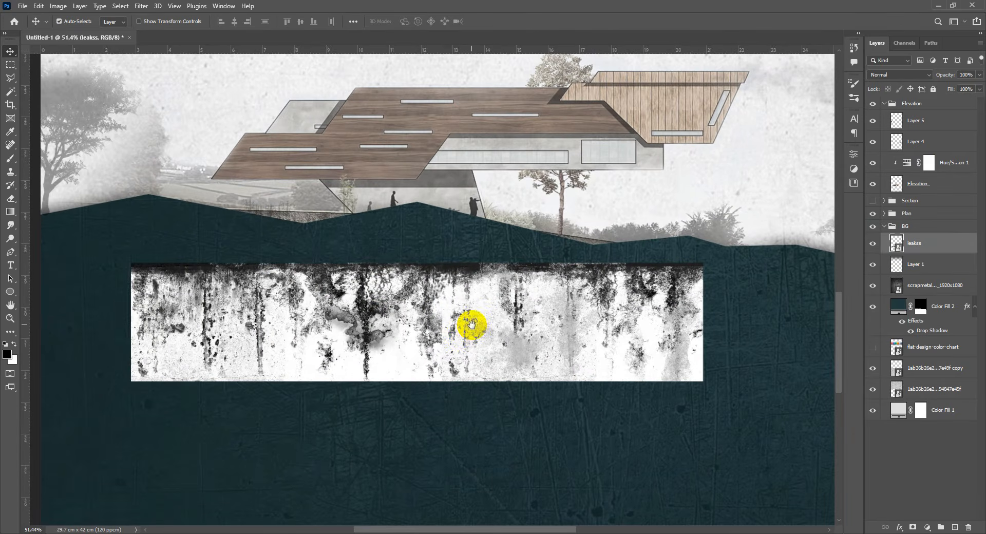
Step: Fit the leakss texture smaller along the left end of the terrain's upper edge at 65% opacity
left_click_drag(480, 313, 375, 249)
left_click_drag(945, 76, 941, 77)
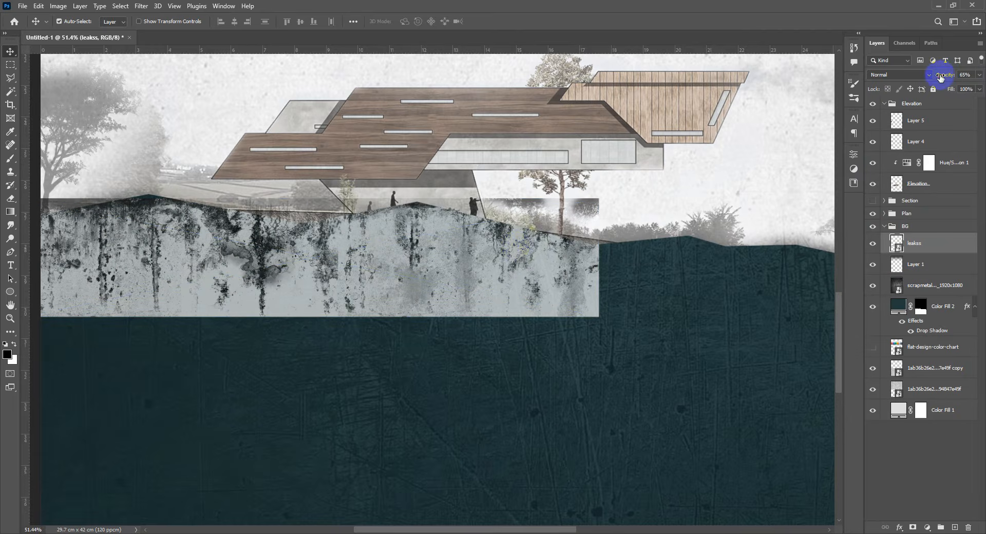
key("ctrl+t")
left_click_drag(598, 317, 444, 307)
key("Return")
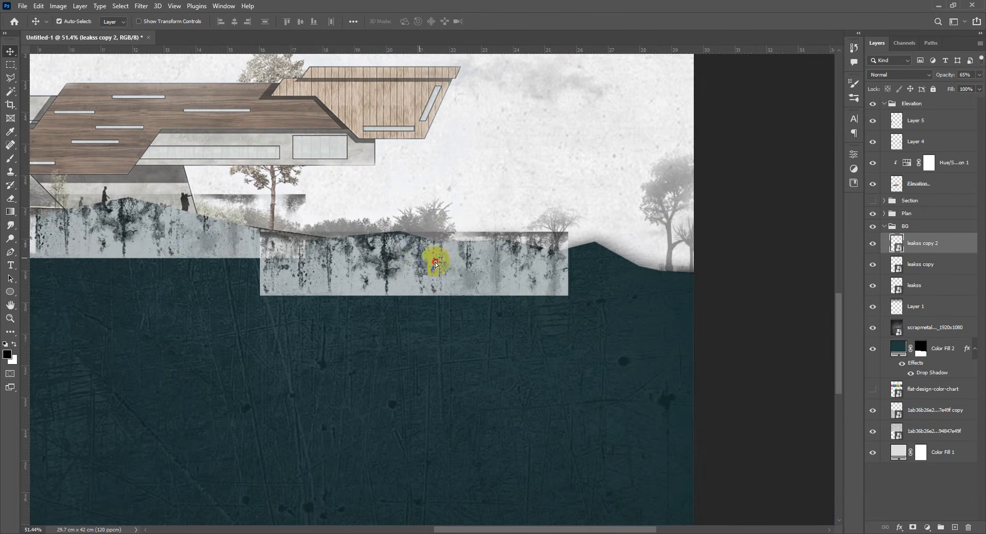
Step: Continue the leak texture copies along the terrain edge to the poster's right side and merge all leakss layers into one
left_click_drag(435, 264, 691, 267)
scroll(639, 263, "down", 3)
left_click_drag(460, 297, 650, 285)
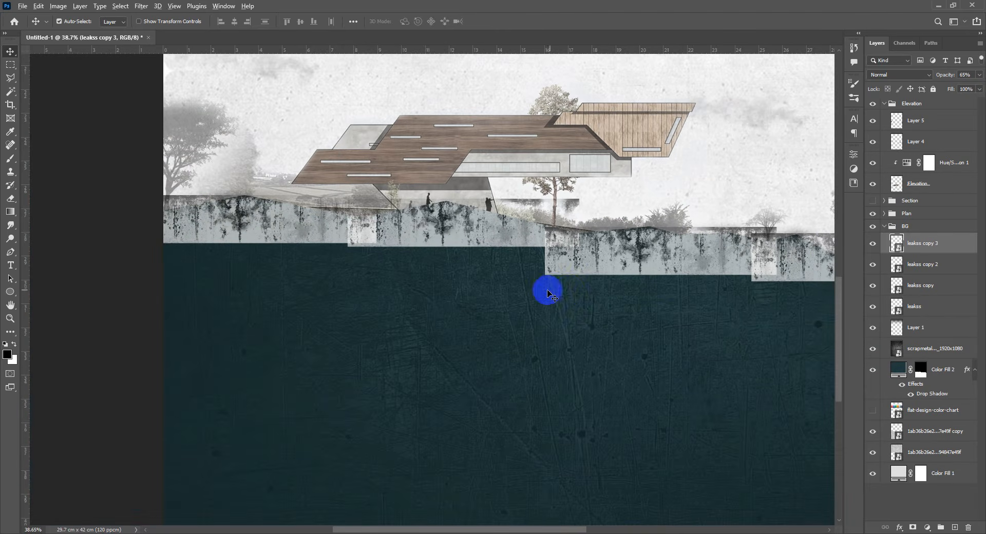
scroll(555, 290, "down", 1)
left_click(933, 307, "shift")
key("ctrl+e")
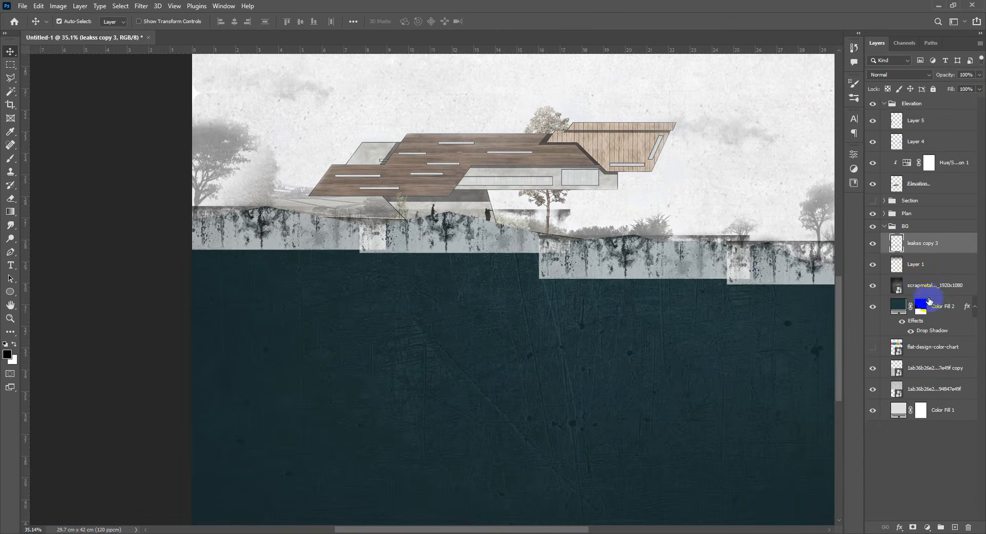
Step: Trim the merged leak texture to the terrain outline by deleting the parts above it through the Color Fill 2 mask selection
scroll(756, 285, "down", 1)
left_click(874, 247)
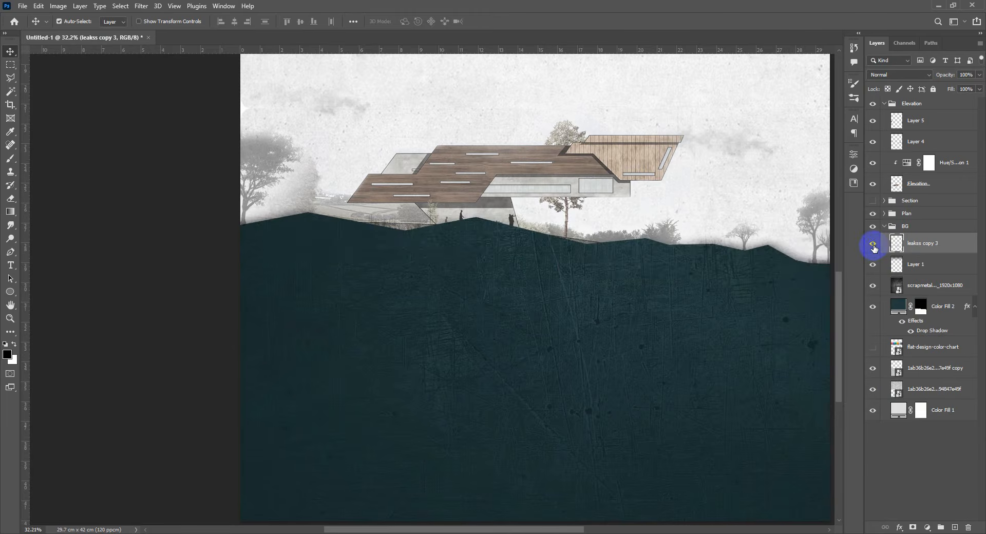
left_click(873, 245)
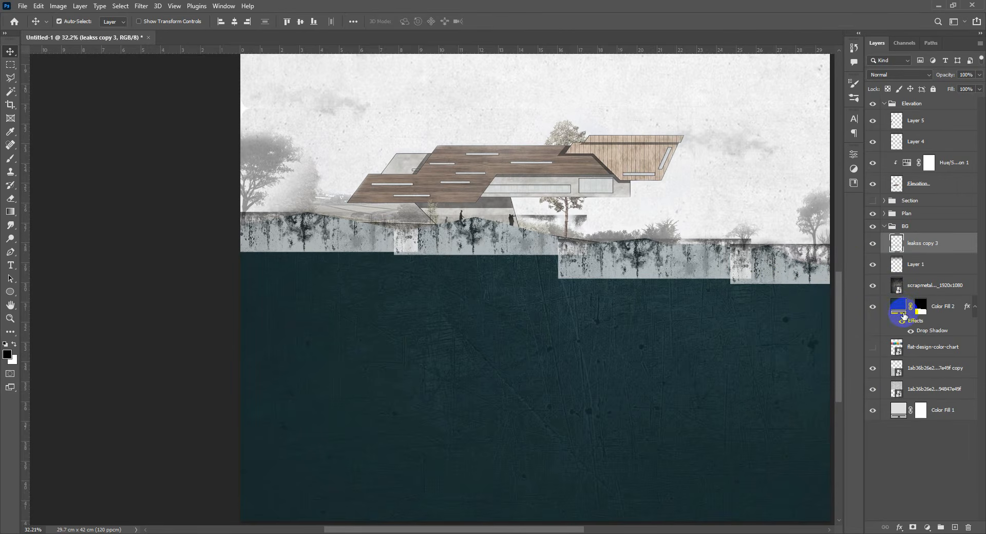
scroll(681, 310, "down", 8)
scroll(683, 316, "up", 7)
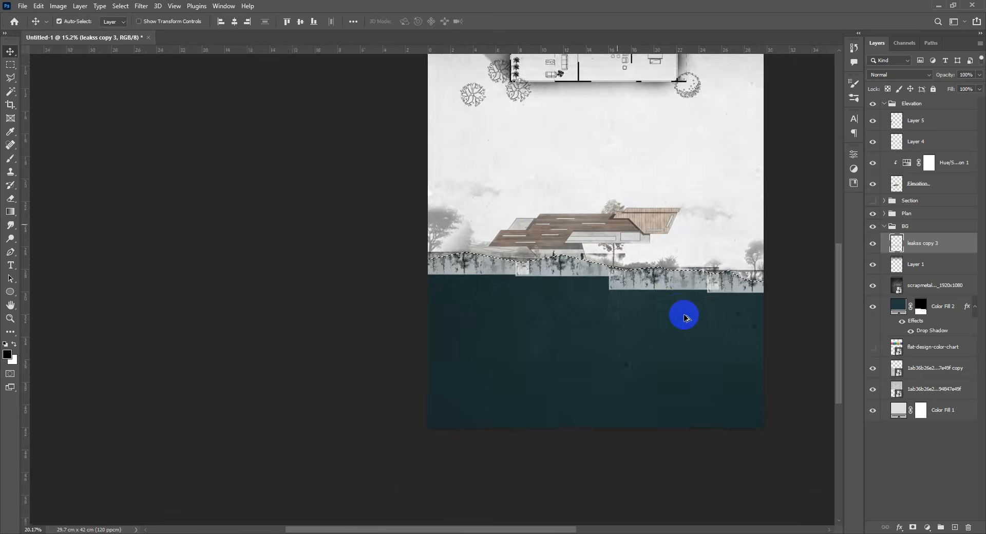
left_click_drag(669, 305, 612, 335)
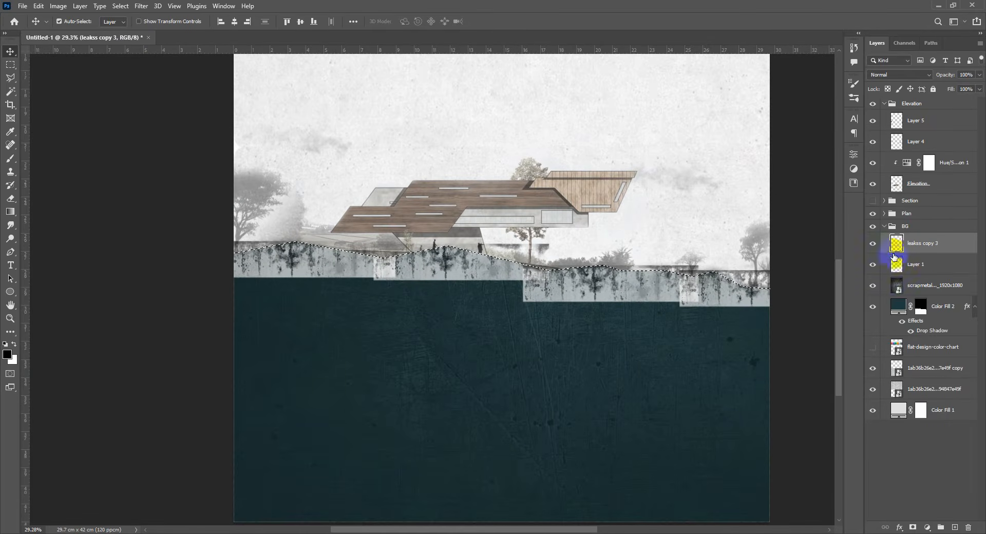
left_click(873, 244)
left_click(873, 245)
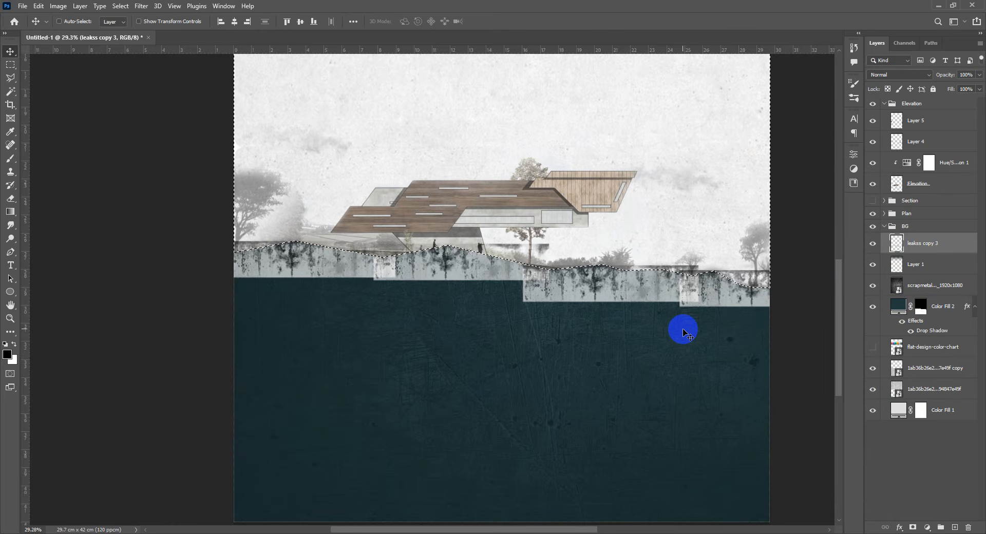
key("ctrl+shift+i")
key("Delete")
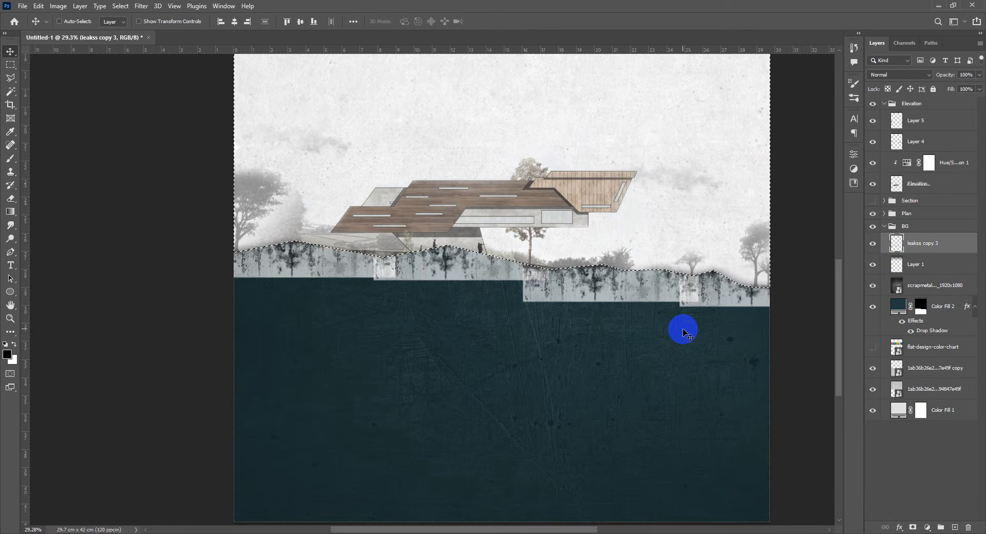
scroll(596, 293, "up", 4)
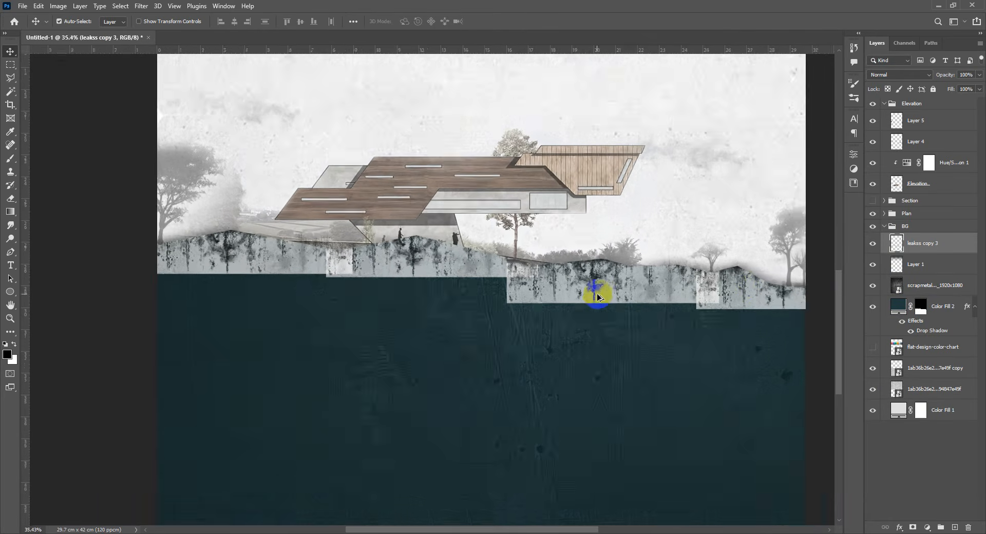
Step: Try the Multiply blend mode on the merged leak texture, then set it to Screen
left_click(898, 76)
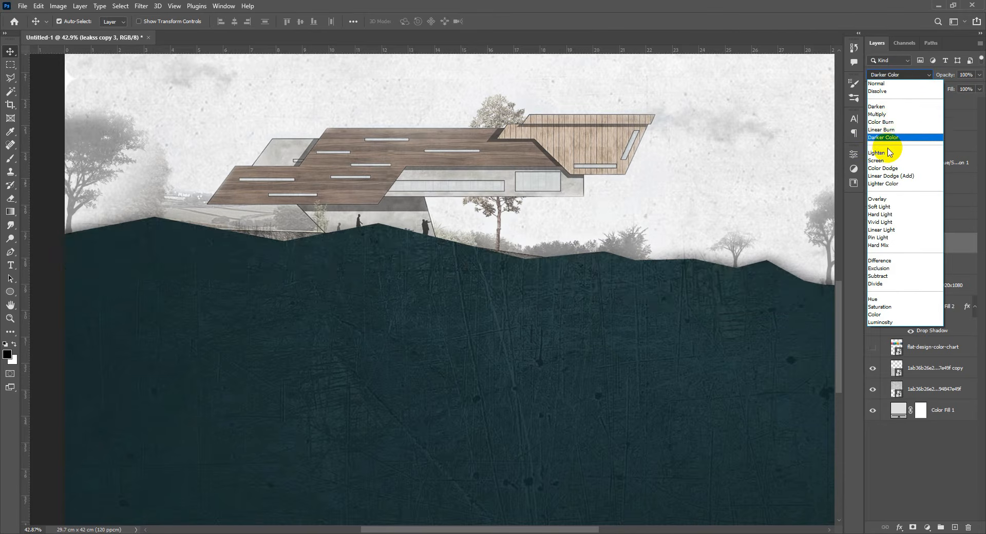
left_click(879, 114)
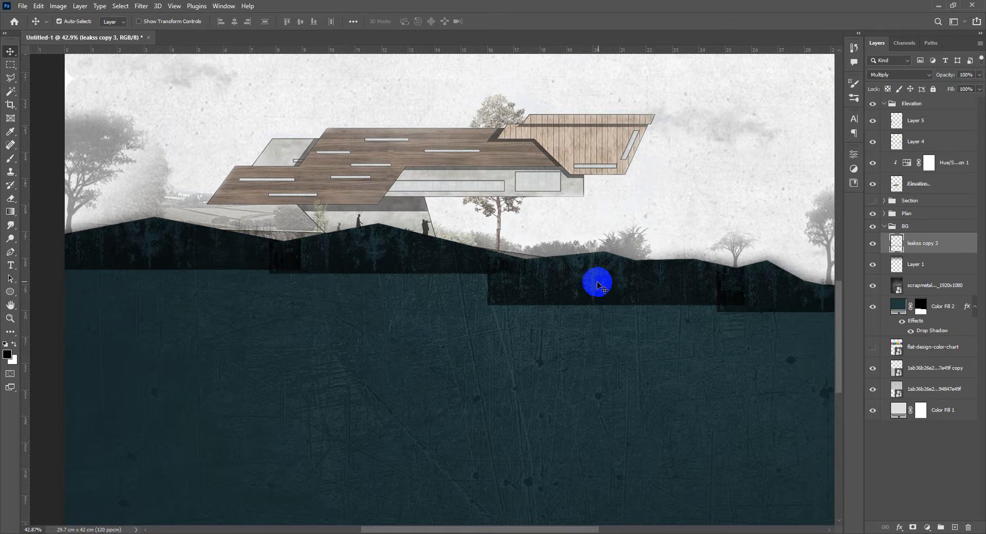
left_click(899, 74)
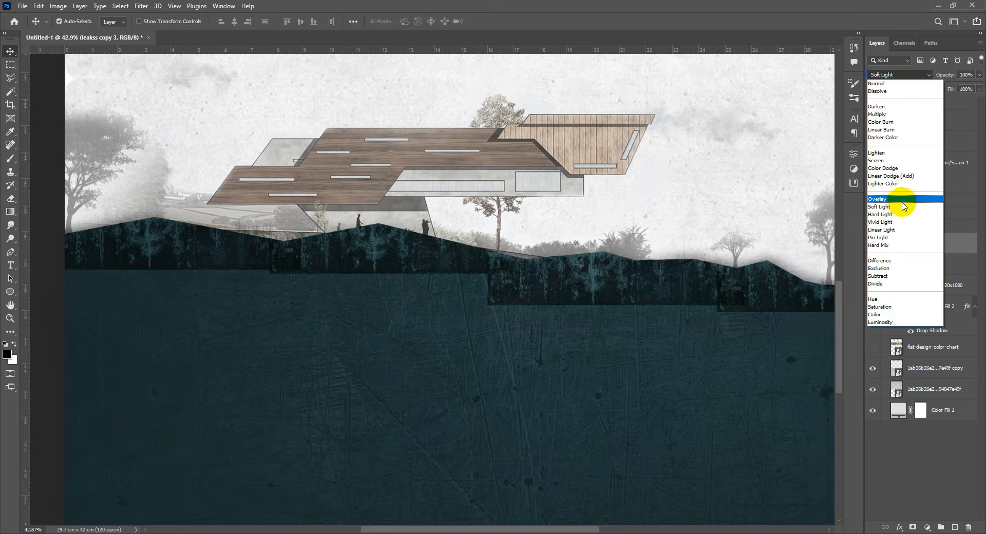
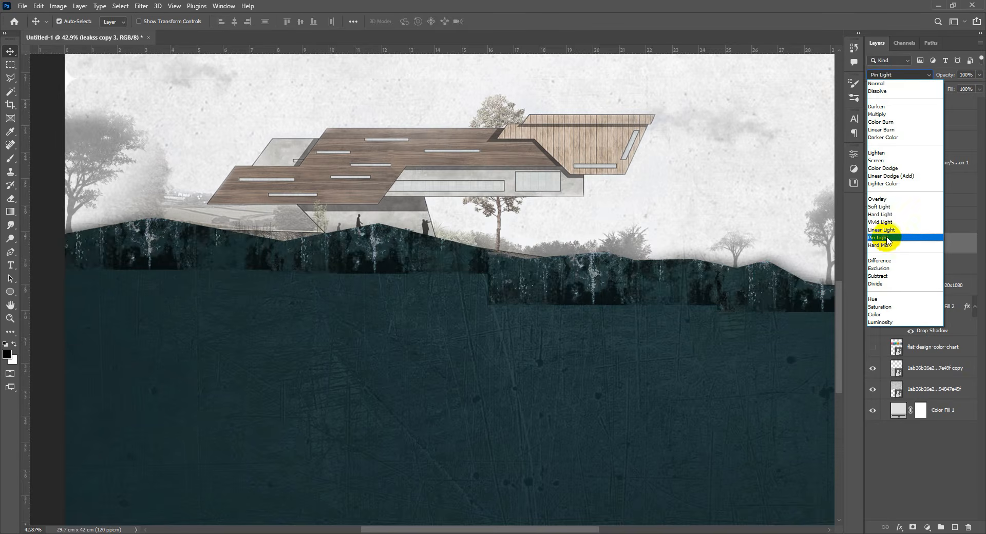
left_click(886, 161)
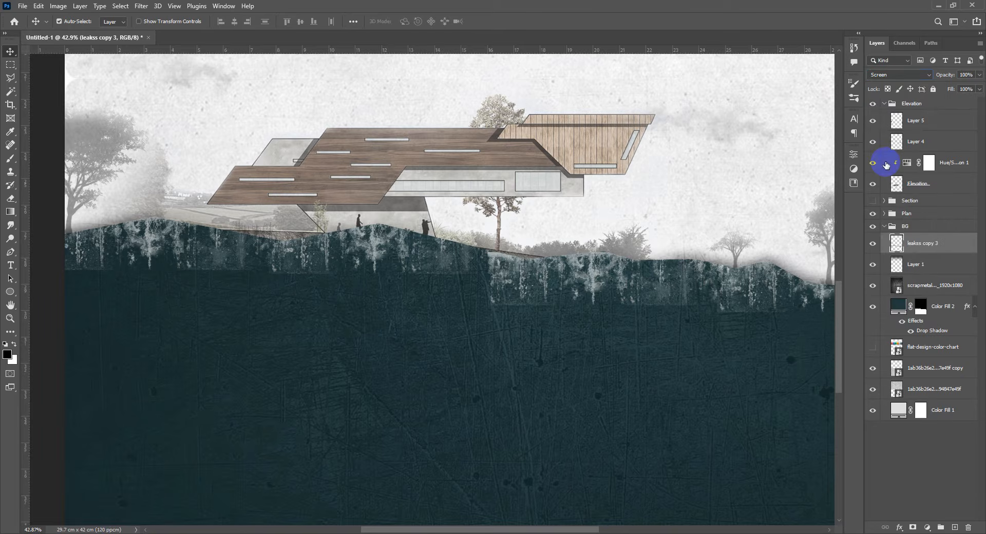
scroll(651, 314, "down", 5)
scroll(645, 304, "up", 4)
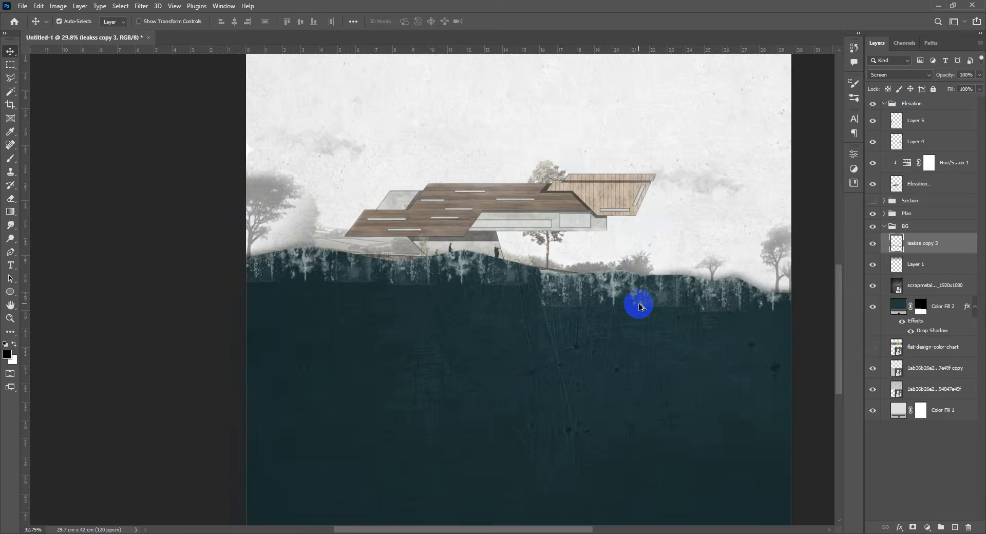
Step: Soften the hard lower edges of the leak texture along the terrain with the Eraser at 100% opacity
key("e")
left_click_drag(646, 315, 638, 315)
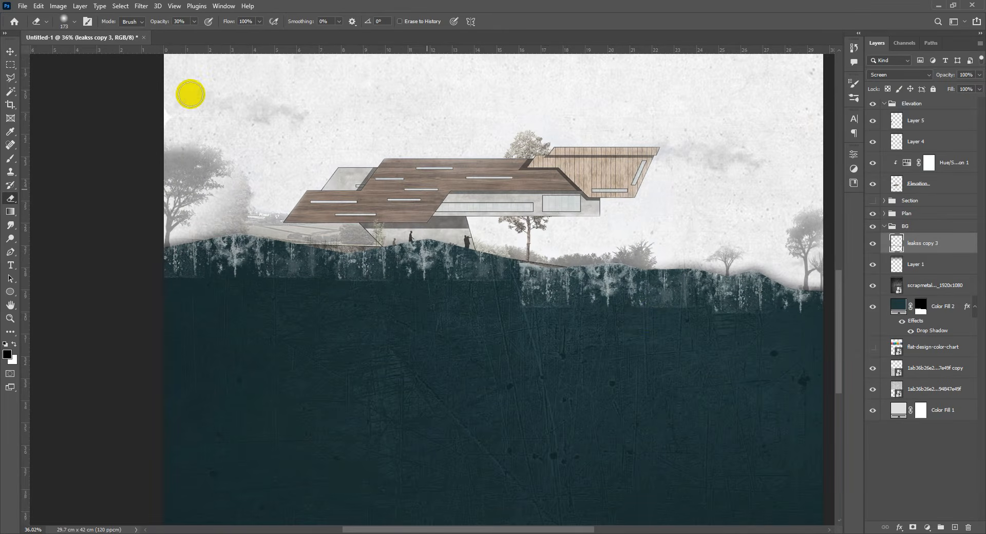
left_click_drag(156, 22, 205, 24)
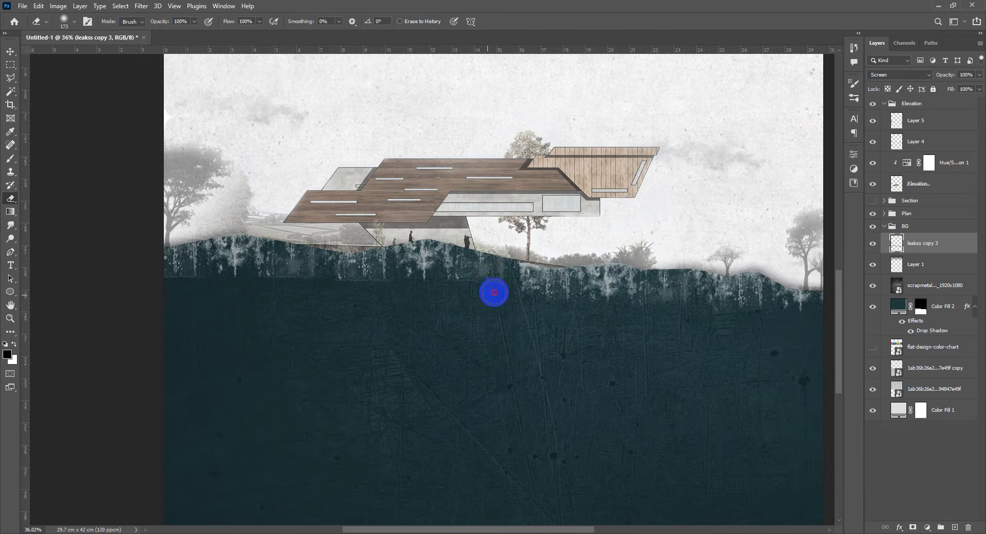
mouse_move(304, 293)
left_mouse_down()
mouse_move(240, 279)
mouse_move(163, 291)
left_mouse_up()
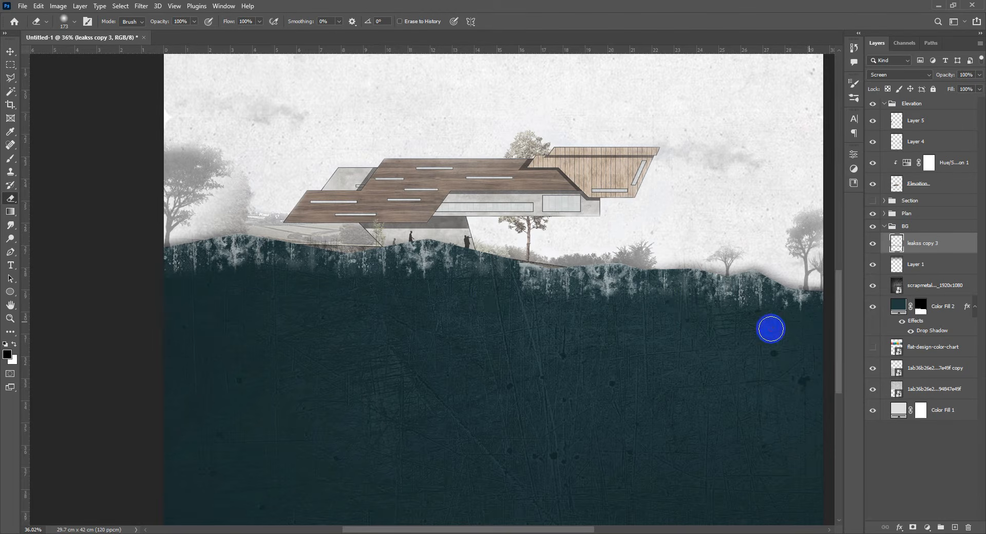
key("v")
Step: Examine how the leak texture blends into the terrain edge, up close and across the poster
scroll(451, 327, "down", 7)
scroll(451, 325, "up", 8)
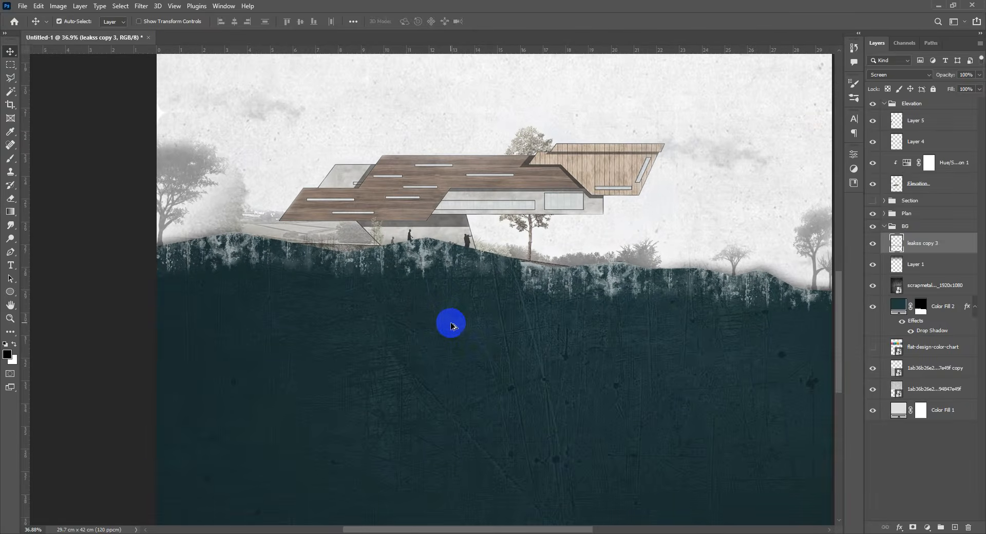
scroll(454, 318, "down", 3)
scroll(460, 322, "up", 3)
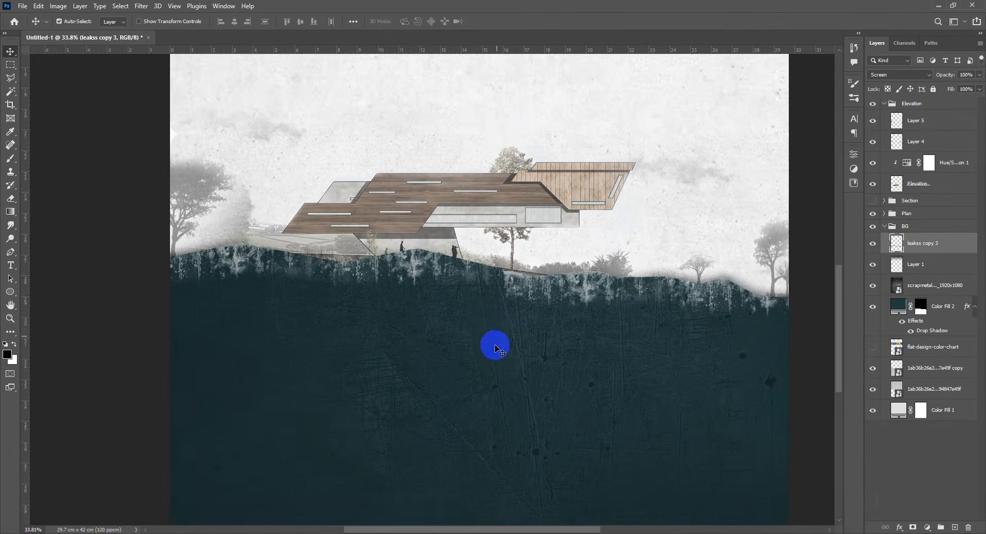
scroll(493, 344, "down", 5)
scroll(464, 301, "down", 2)
left_click_drag(463, 297, 468, 319)
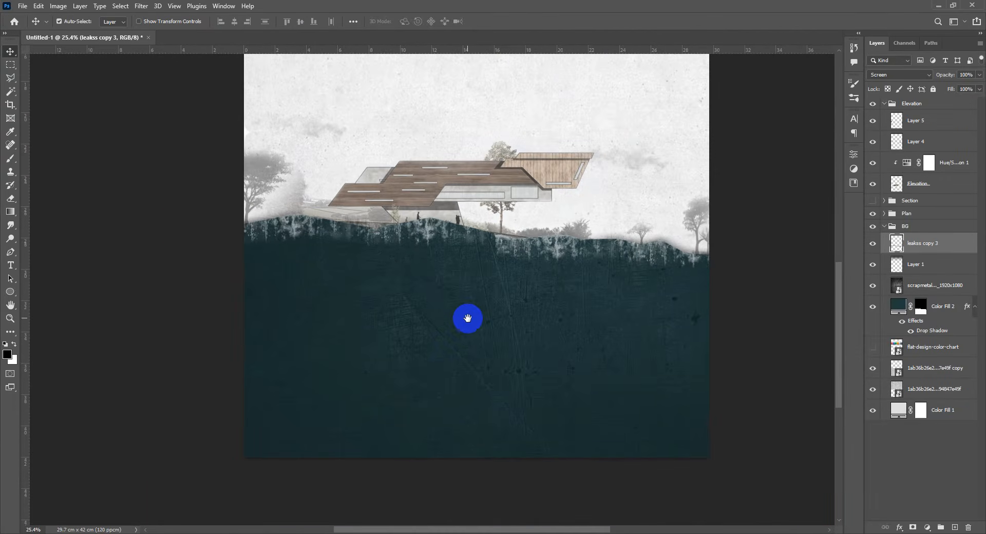
Step: Add an Inner Shadow effect to the Color Fill 2 terrain layer alongside its drop shadow
left_click(955, 320)
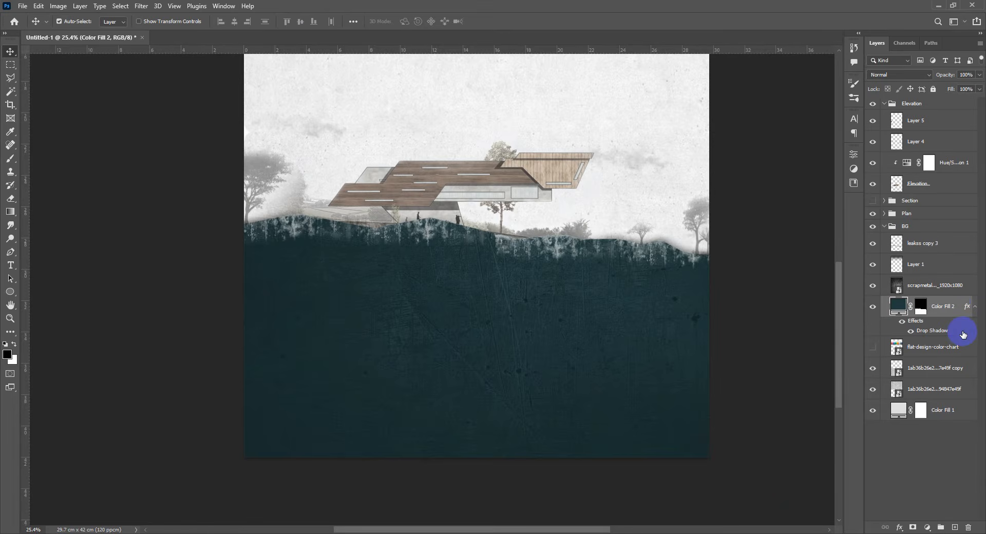
double_click(963, 334)
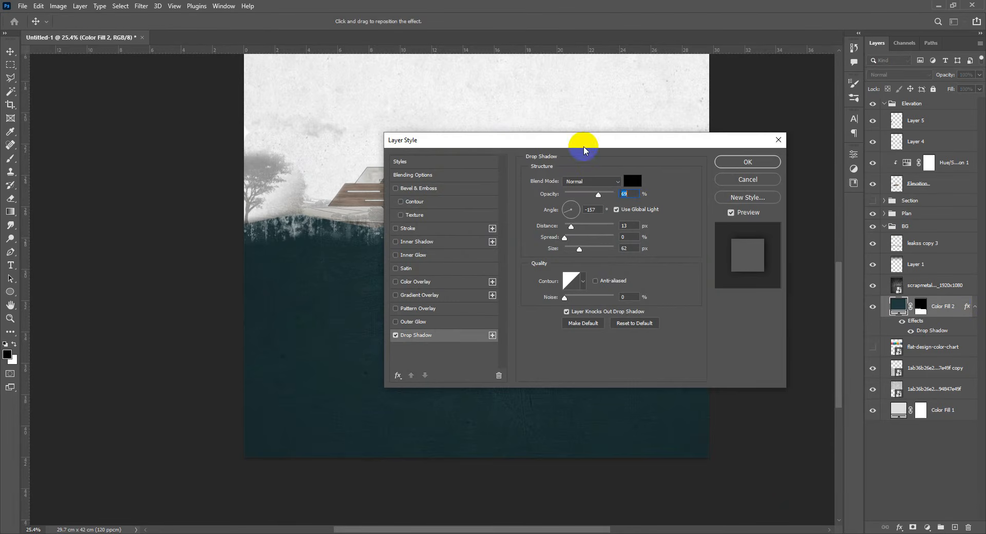
left_click_drag(581, 144, 687, 220)
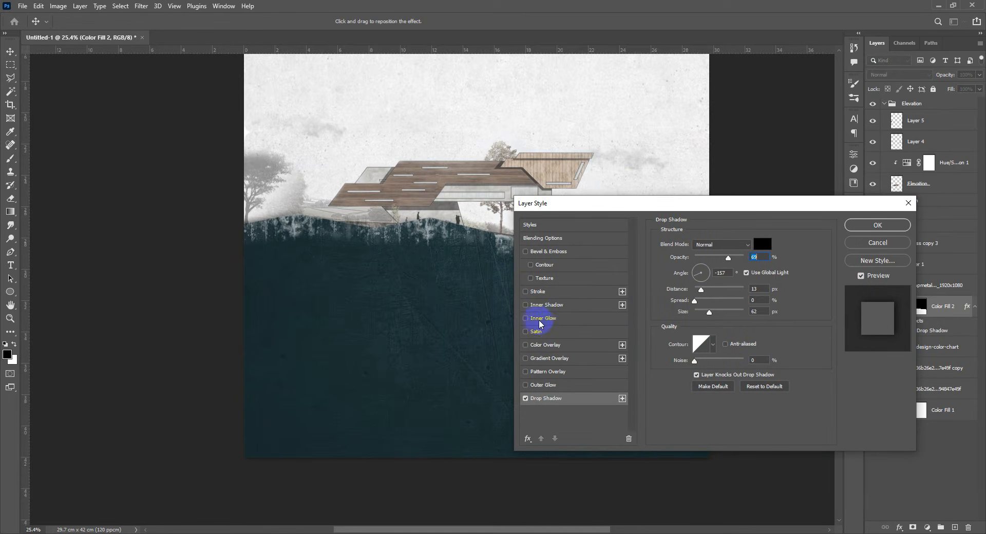
left_click(566, 305)
left_click_drag(626, 208, 588, 269)
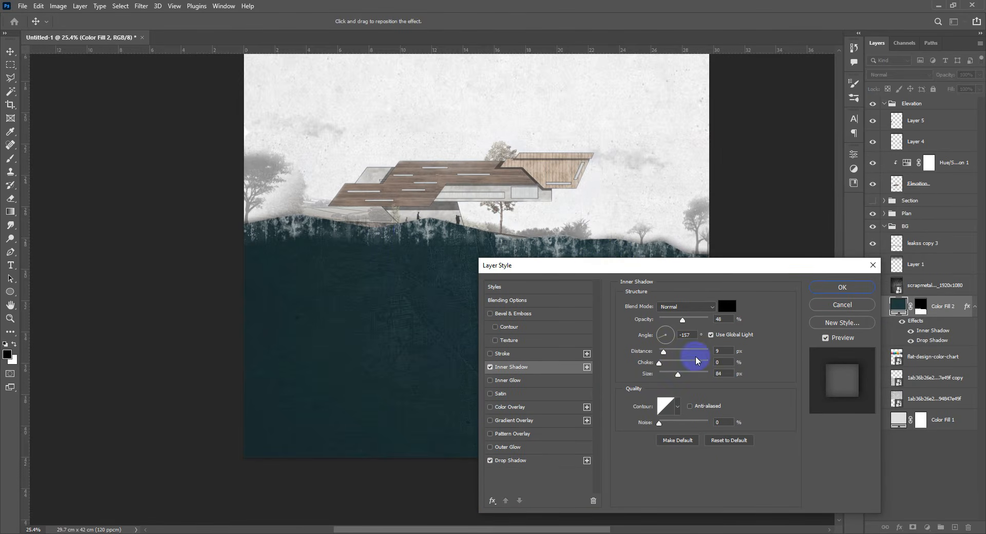
Step: Set the terrain's inner shadow to 100% opacity, 8 px distance and 87 px size, and apply the layer style
left_click_drag(683, 320, 687, 320)
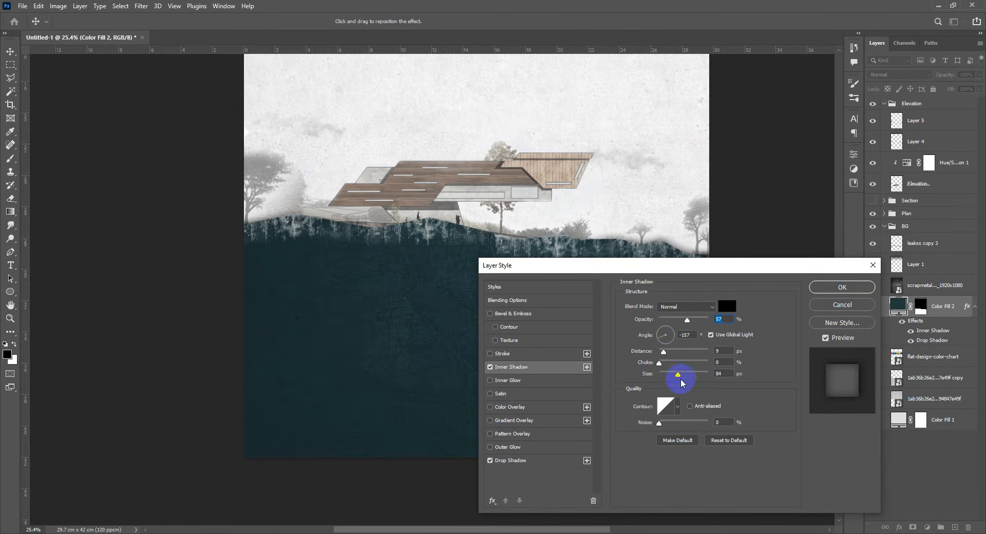
left_click_drag(681, 381, 690, 374)
left_click_drag(689, 320, 706, 319)
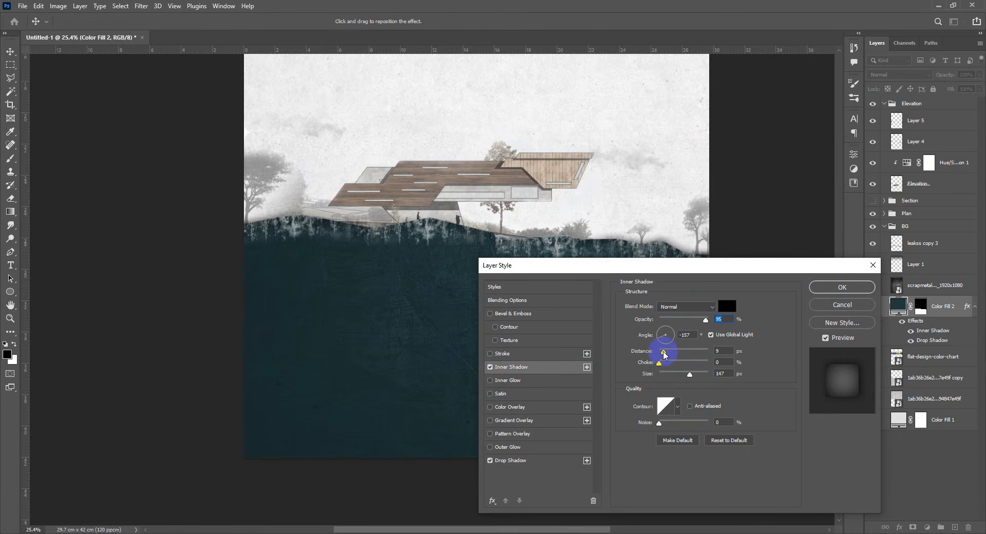
left_click_drag(664, 353, 679, 378)
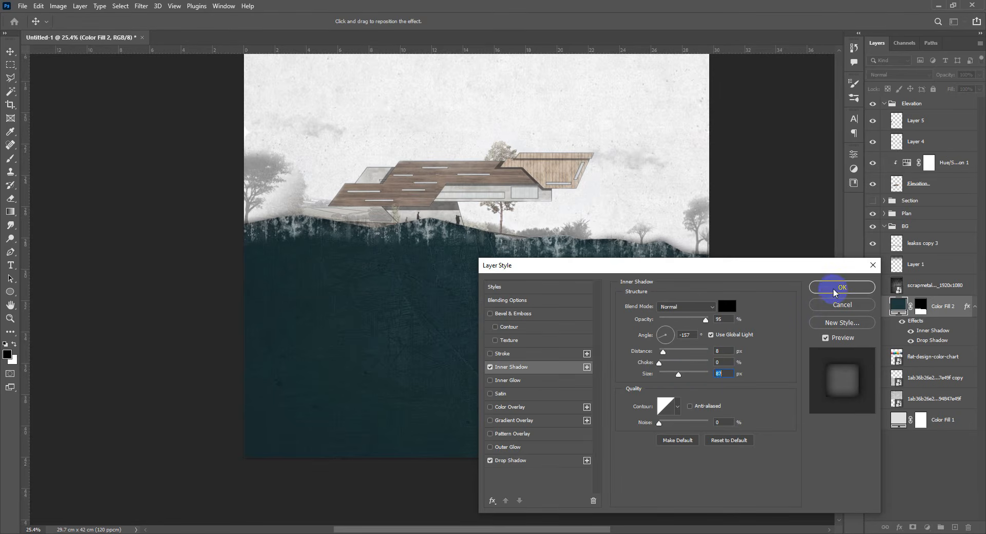
left_click_drag(705, 319, 738, 317)
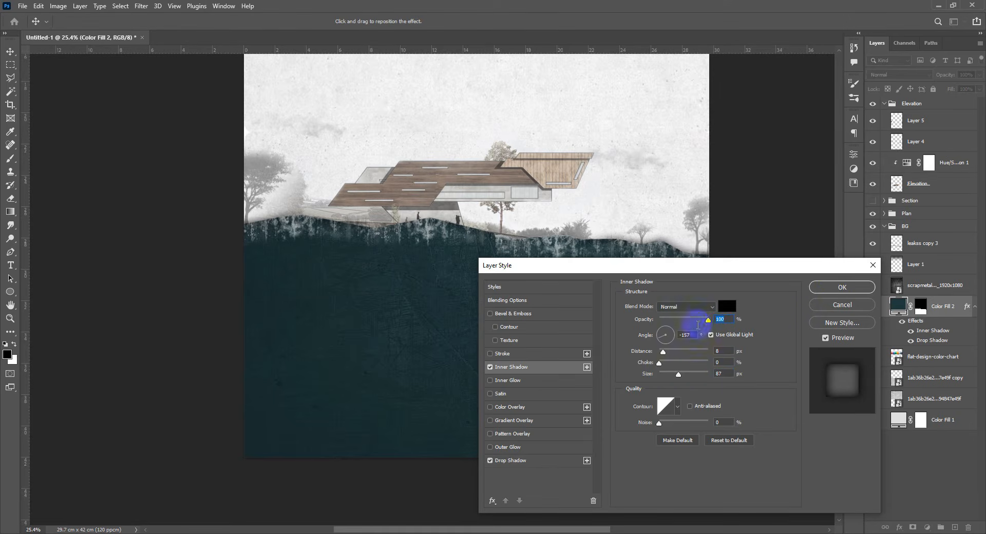
left_click(819, 288)
Step: Examine the terrain's edge shading and leak texture up close and across the whole poster
scroll(628, 312, "down", 3)
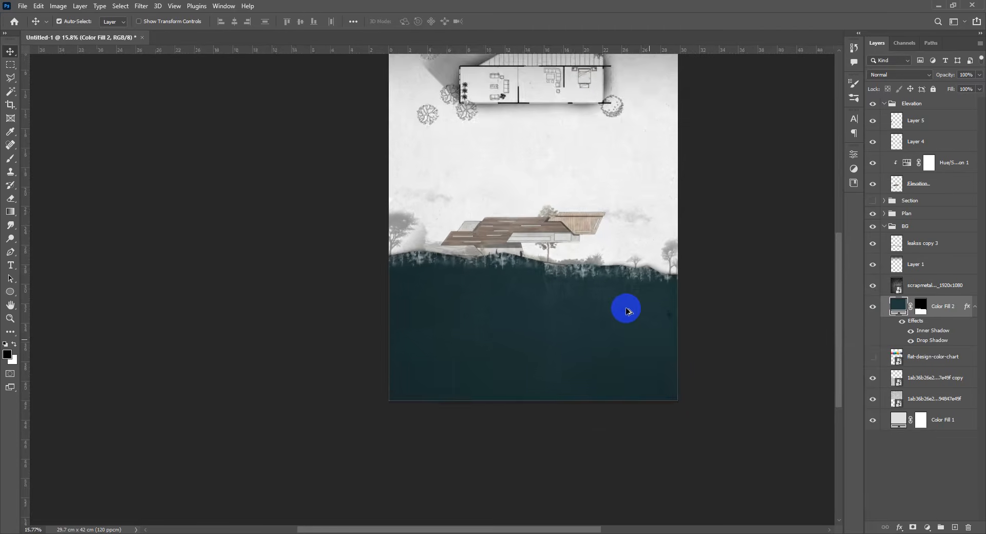
scroll(627, 311, "up", 2)
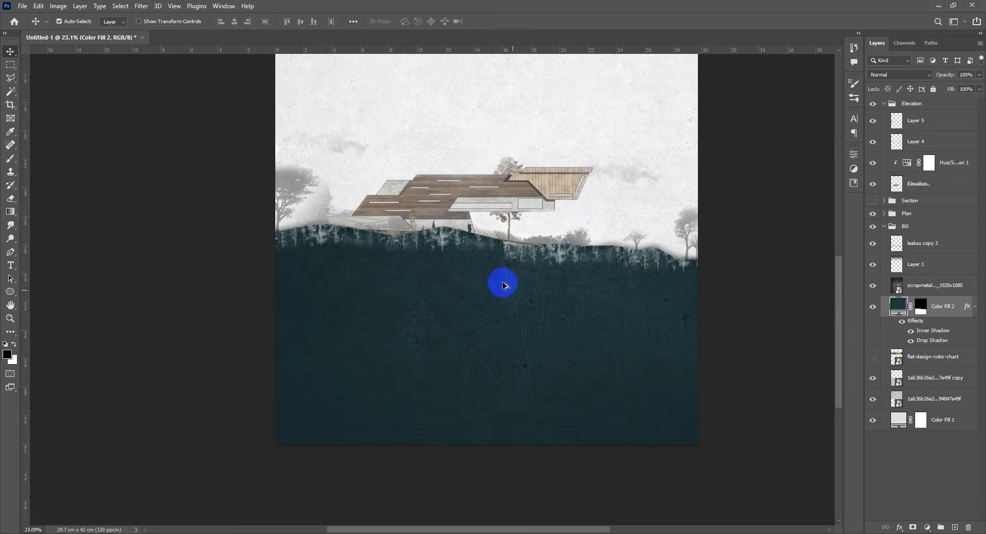
scroll(503, 283, "up", 5)
scroll(291, 220, "down", 8)
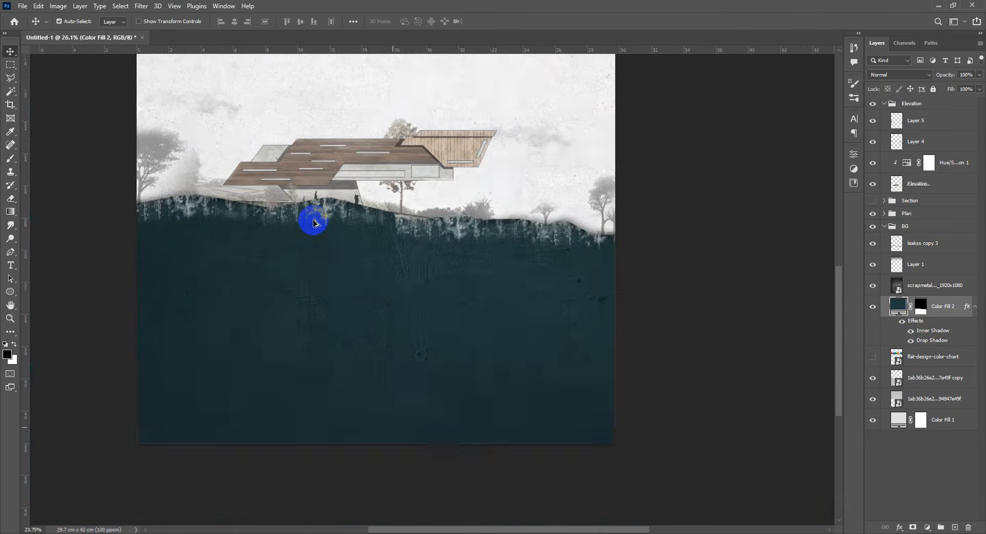
scroll(481, 311, "up", 2)
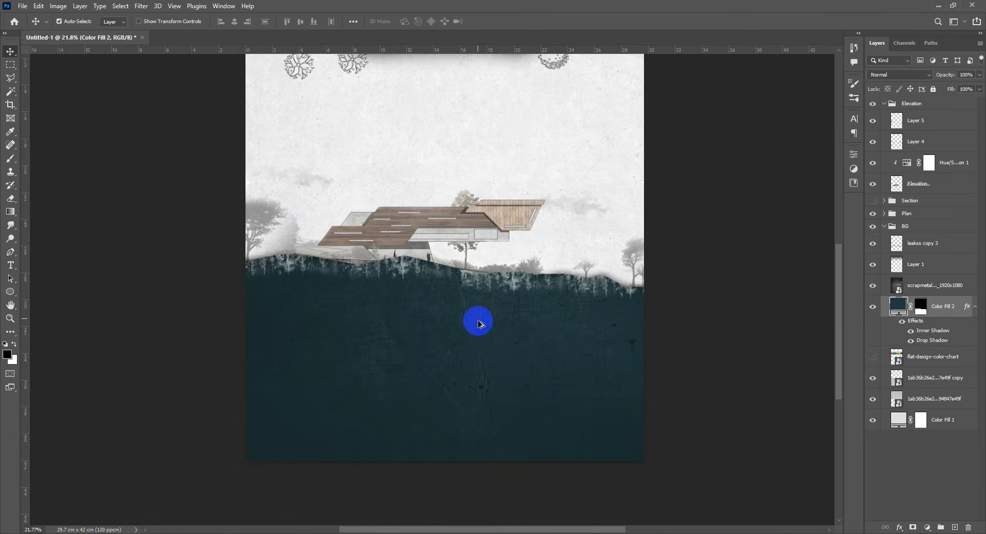
scroll(481, 341, "up", 1)
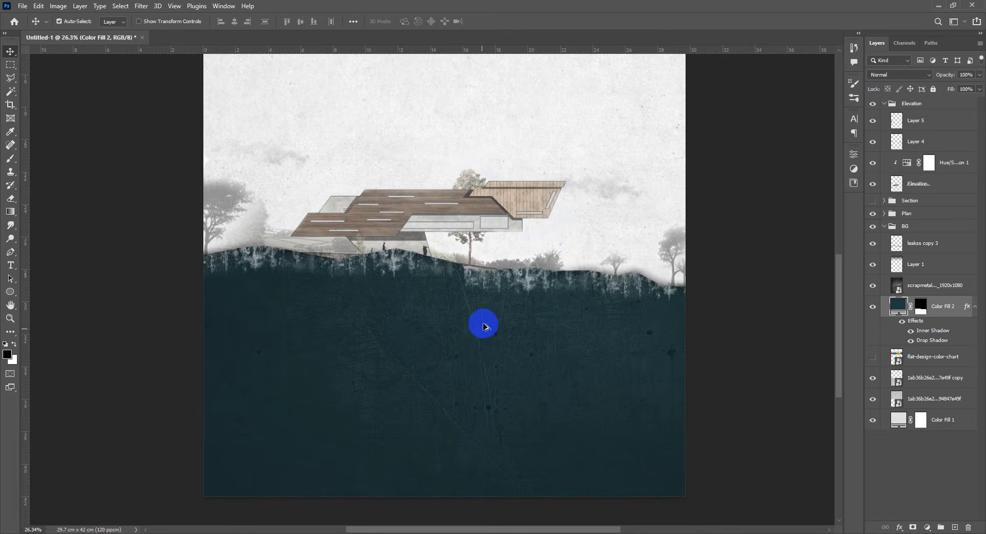
scroll(482, 324, "down", 3)
scroll(484, 325, "up", 3)
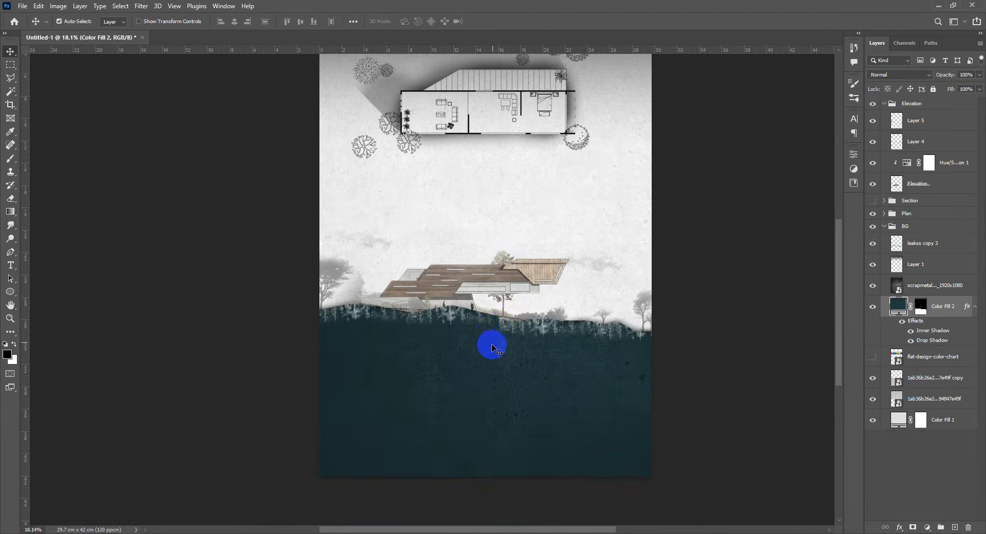
scroll(492, 338, "down", 1)
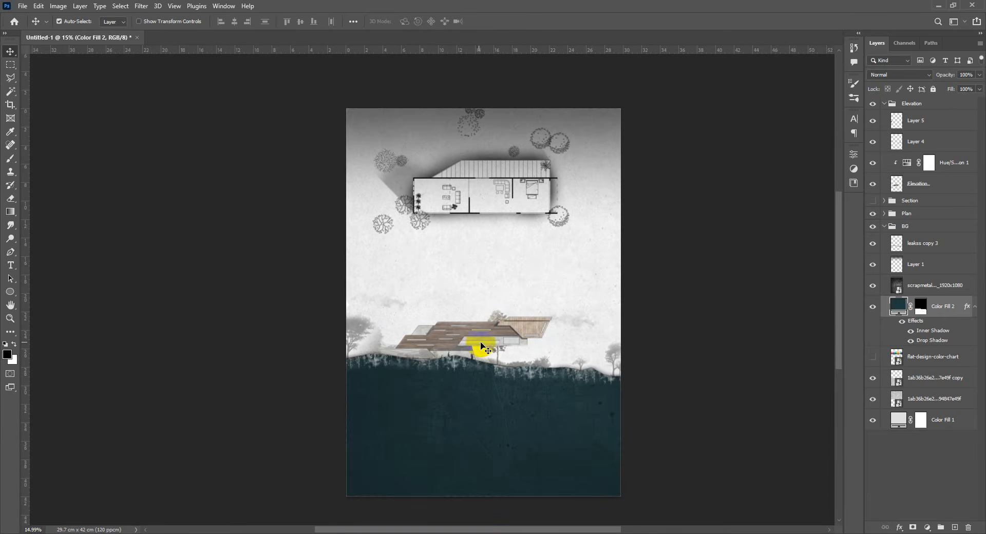
scroll(486, 349, "up", 1)
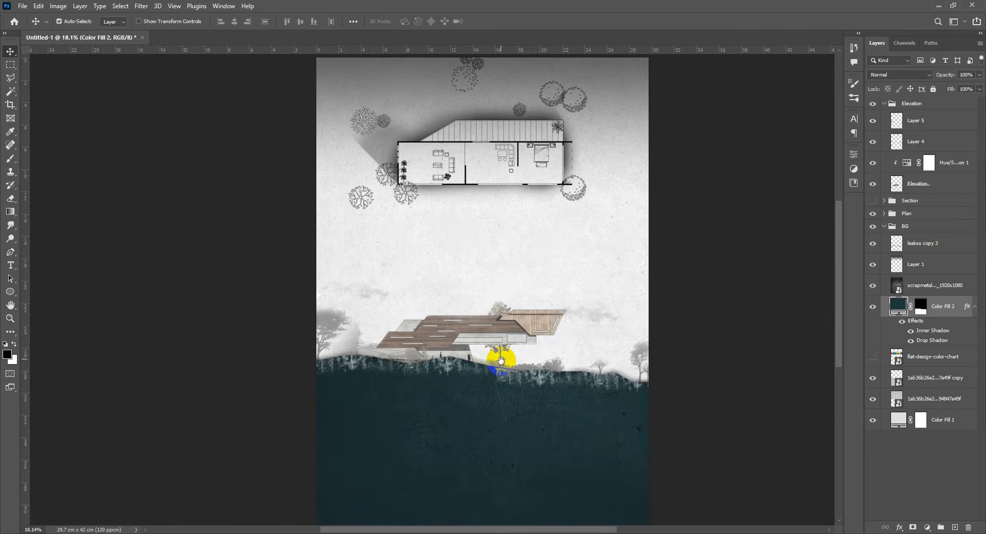
scroll(501, 359, "down", 1)
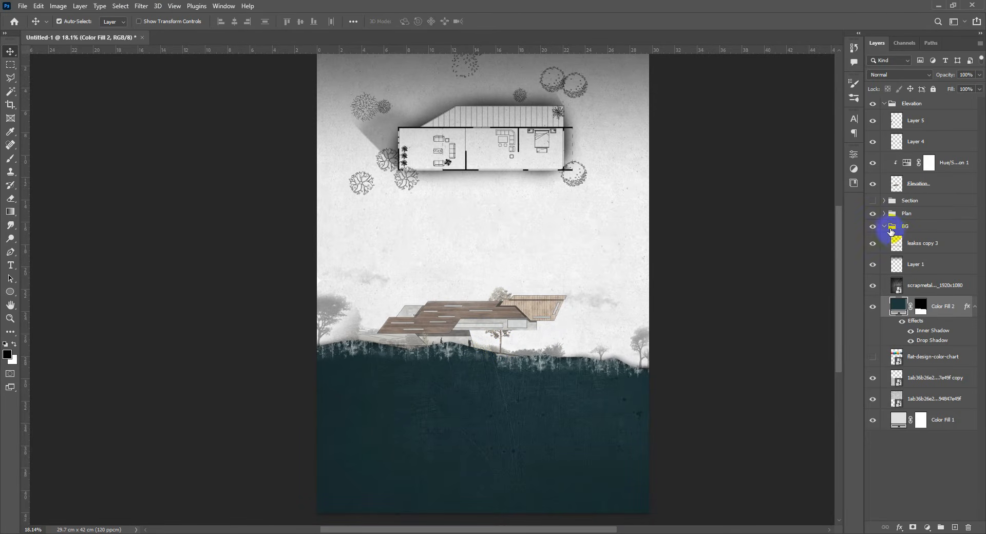
Step: Collapse the BG and Elevation groups and show the Section group's line drawing over the dark terrain
left_click(885, 227)
left_click(922, 201)
left_click(885, 103)
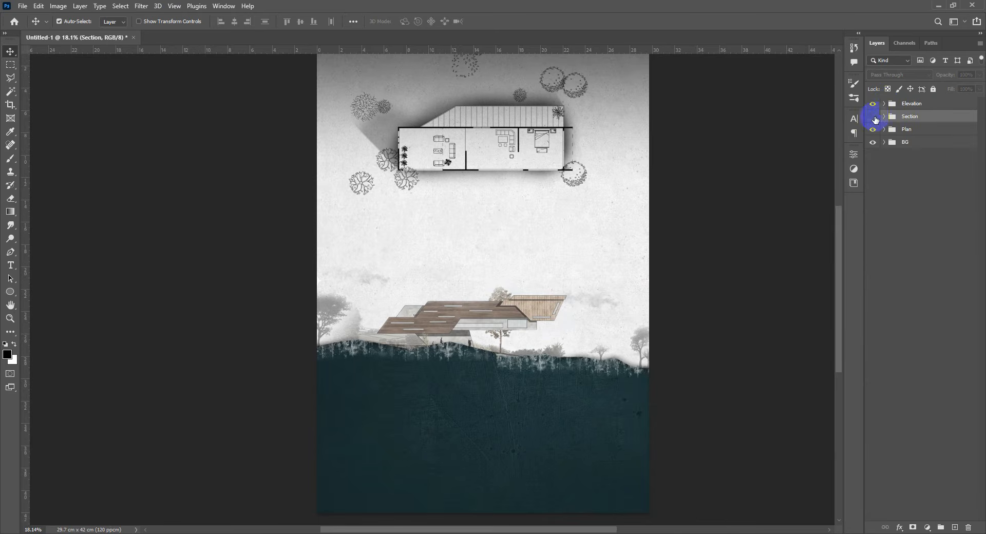
left_click(873, 117)
scroll(455, 396, "down", 1)
scroll(475, 407, "up", 2)
scroll(474, 404, "up", 1)
left_click_drag(516, 383, 506, 255)
scroll(496, 321, "down", 1)
scroll(452, 353, "up", 2)
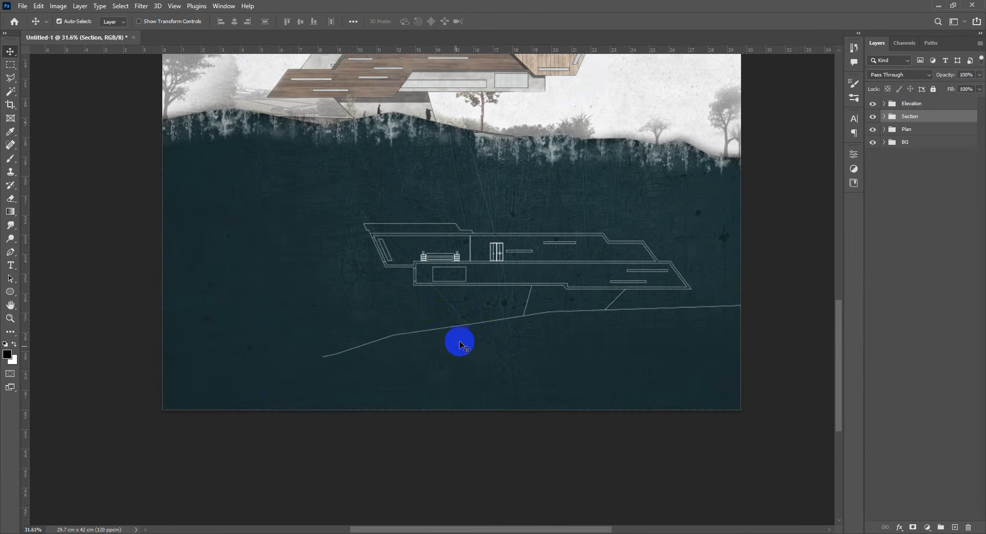
scroll(300, 366, "up", 2)
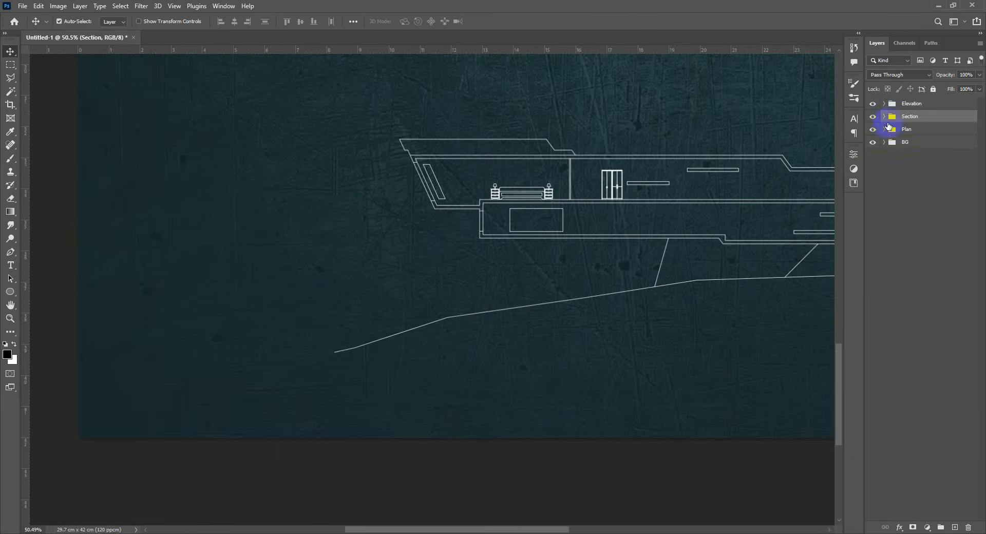
Step: Rasterize the section new smart object inside the Section group, ready for the Brush tool
left_click(885, 117)
left_click(933, 135)
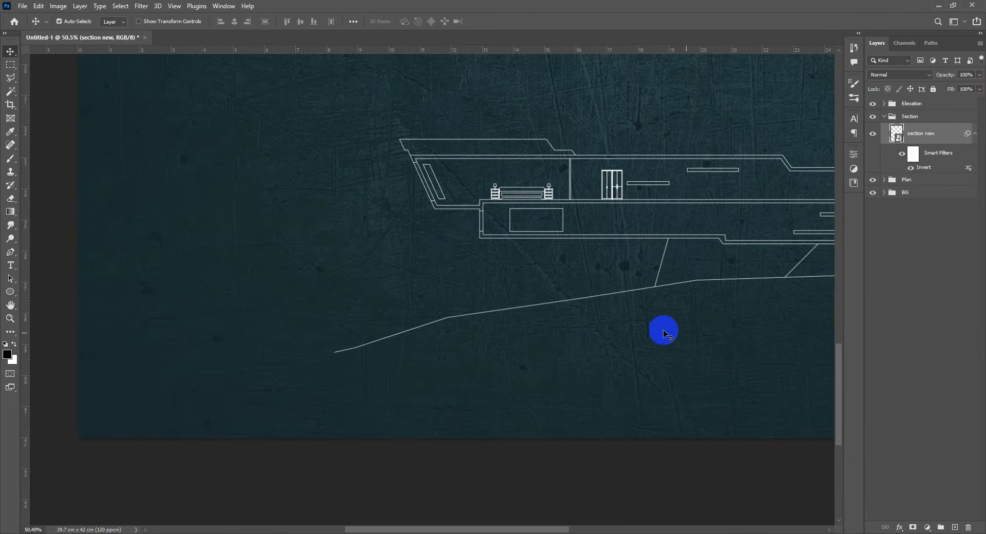
left_click(10, 158)
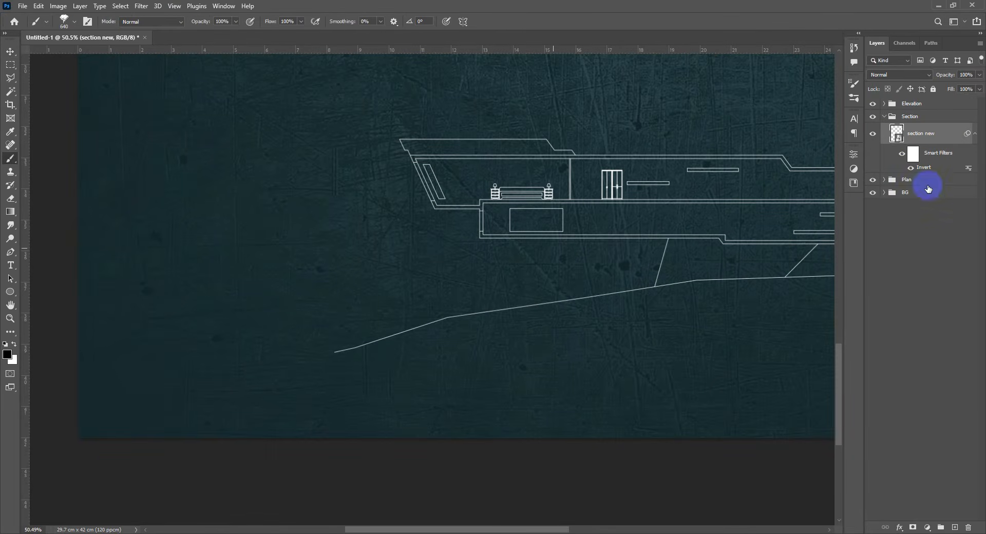
right_click(928, 138)
left_click(825, 278)
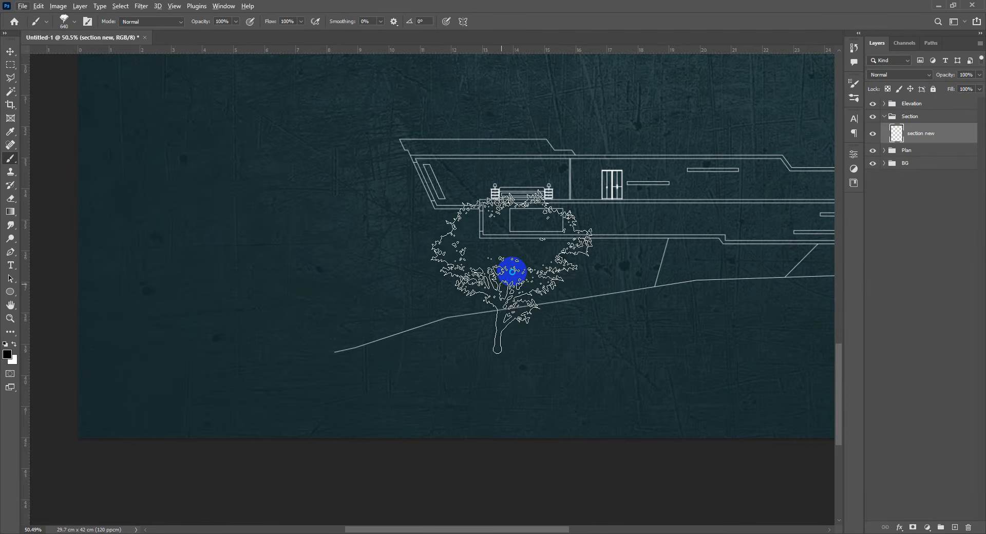
Step: Change the brush from the tree tip to a hard round tip of 1 px
right_click(512, 271)
left_click_drag(461, 325, 354, 321)
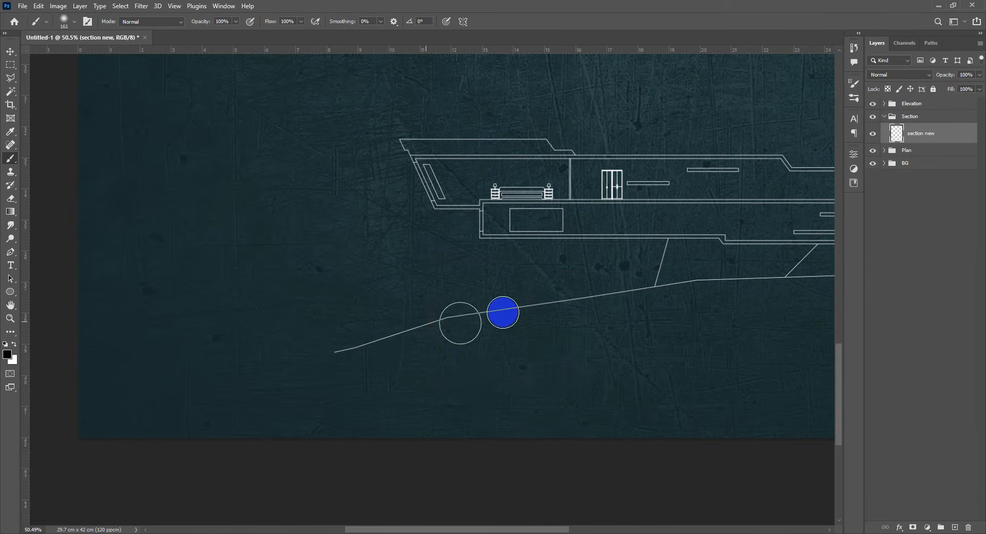
left_click_drag(517, 313, 523, 501)
right_click(547, 331)
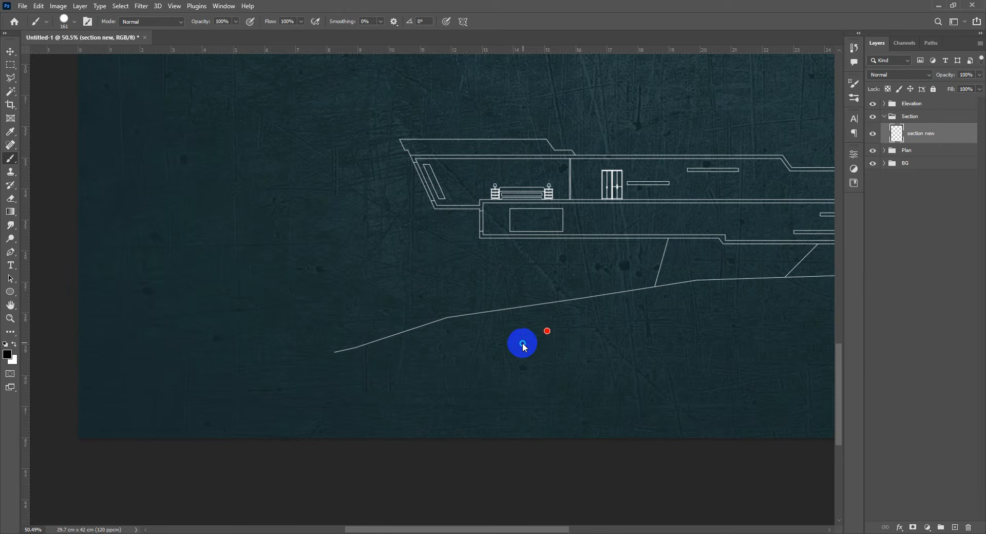
left_click_drag(523, 343, 520, 344)
Step: Extend the section's ground line in white with straight stepped segments from its open end down to the poster's lower edge
scroll(341, 373, "up", 3)
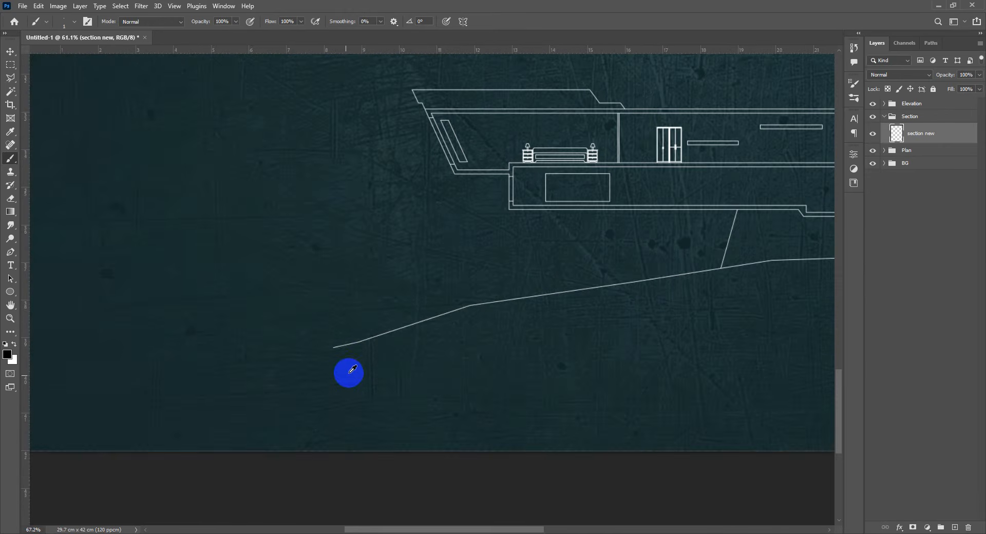
scroll(339, 375, "up", 2)
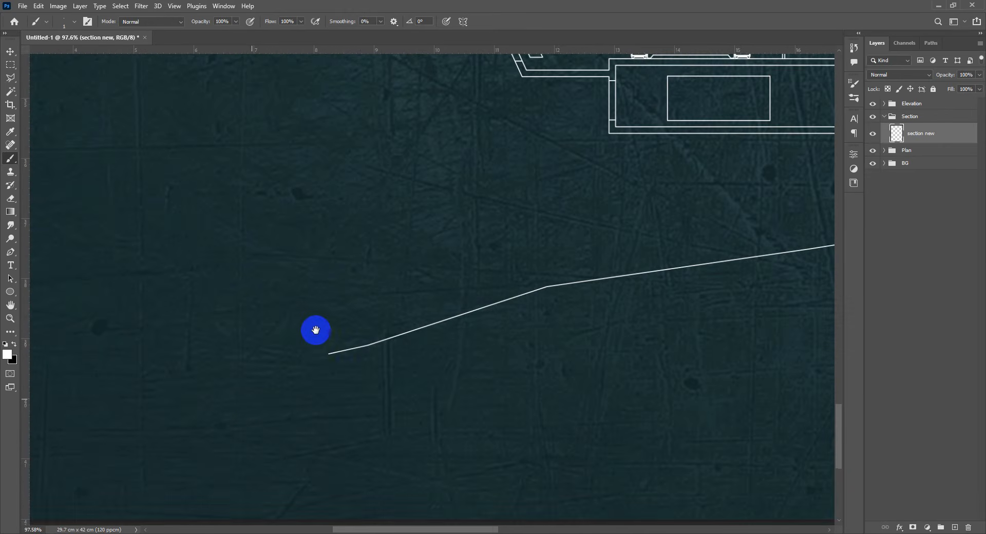
left_click_drag(315, 330, 383, 299)
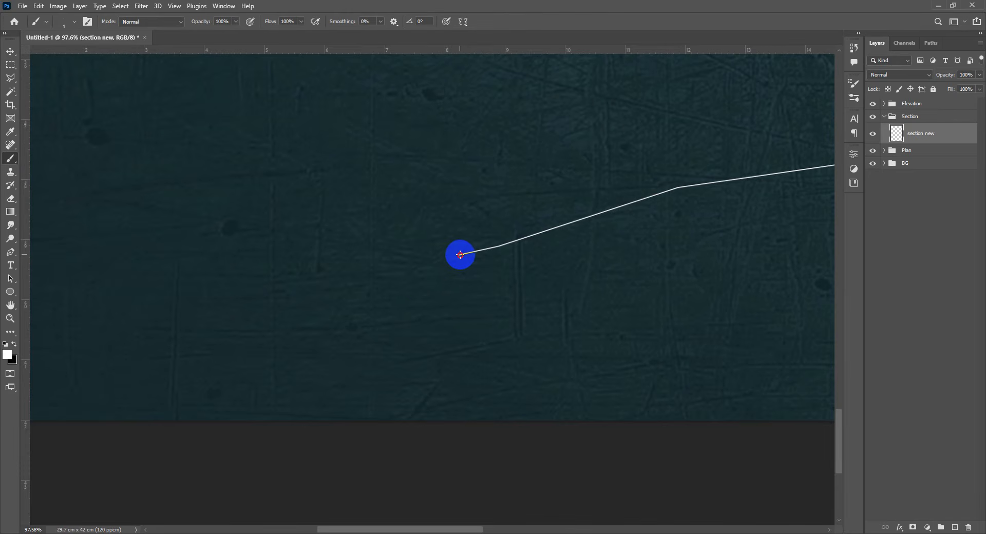
left_click(302, 282, "shift")
left_click(225, 301, "shift")
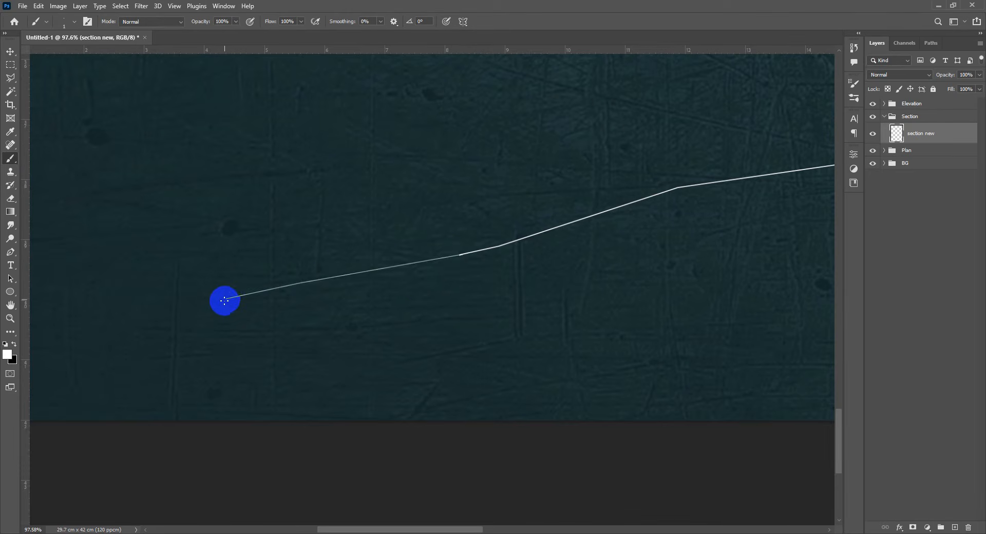
left_click(195, 353, "shift")
left_click(104, 371, "shift")
left_click(61, 437, "shift")
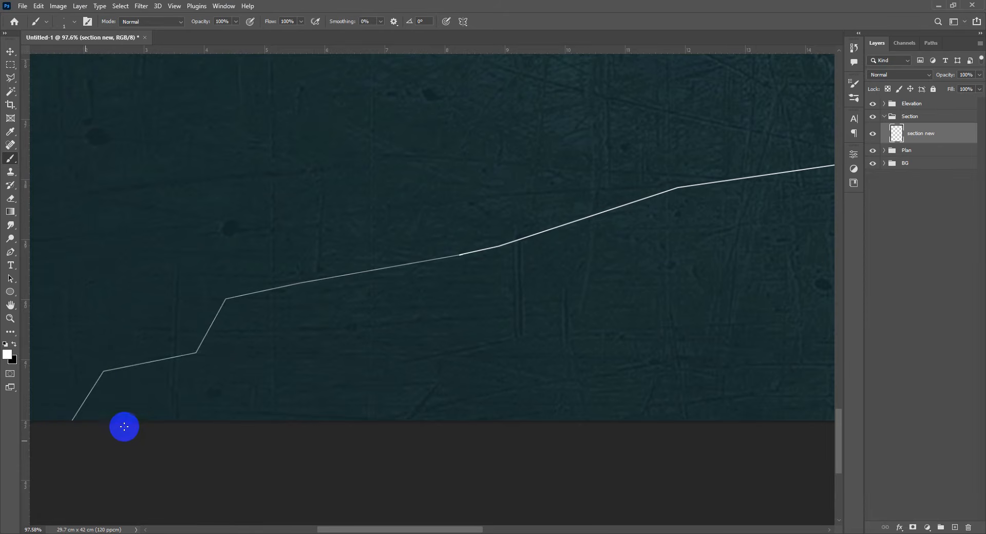
Step: Retrace the extended ground line with a second pass of straight white strokes to thicken it down to the poster's lower edge
scroll(176, 401, "down", 12)
scroll(253, 388, "up", 5)
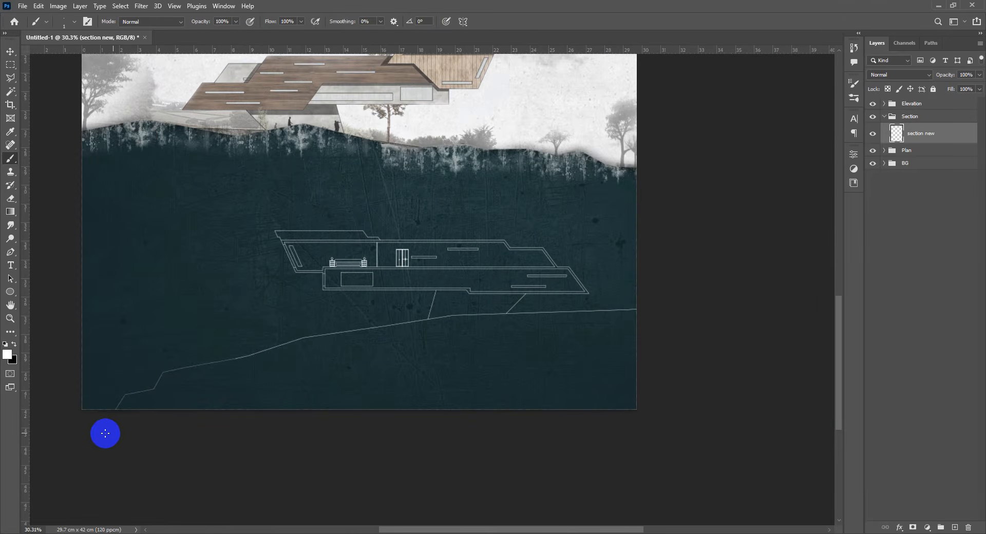
scroll(185, 399, "down", 2)
scroll(175, 399, "up", 10)
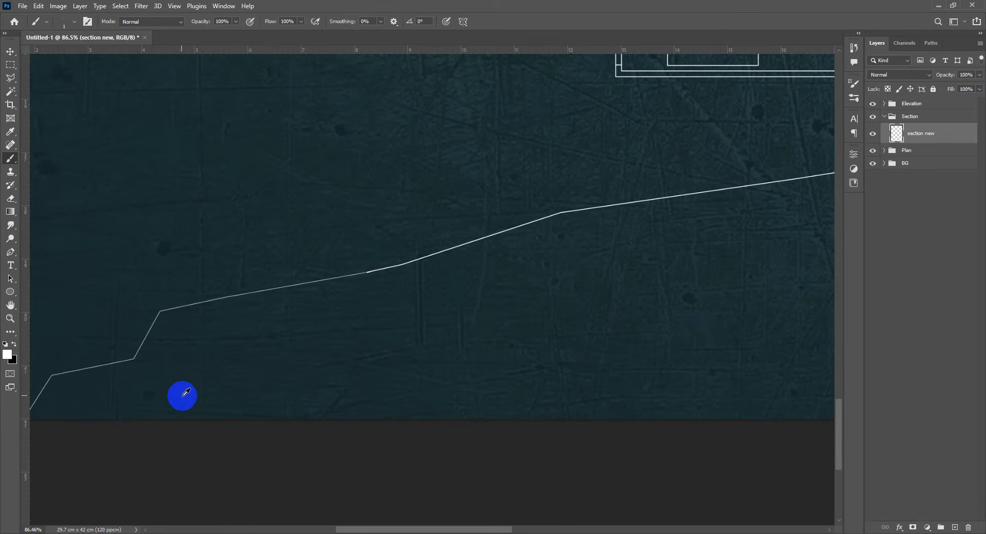
left_click_drag(179, 387, 271, 397)
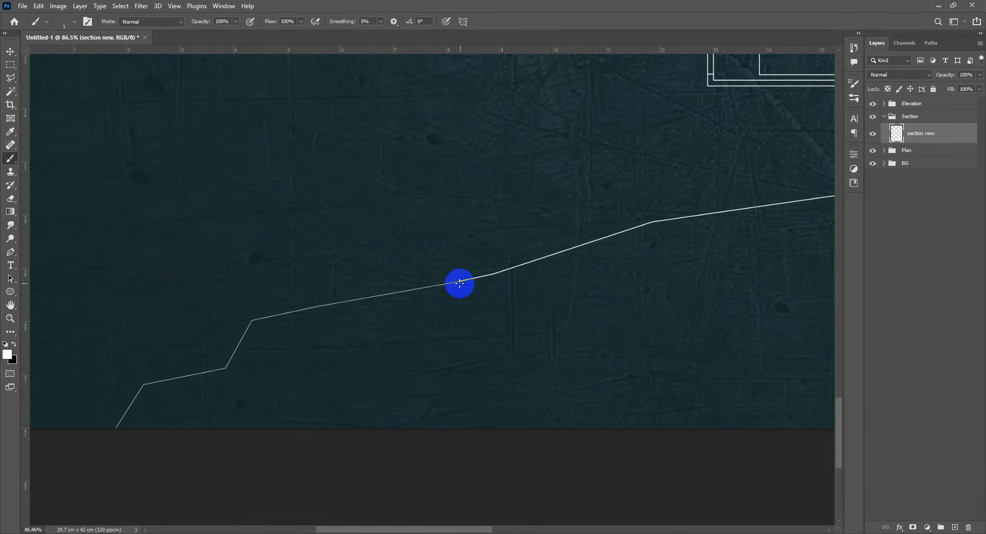
left_click(252, 320, "shift")
left_click(225, 370, "shift")
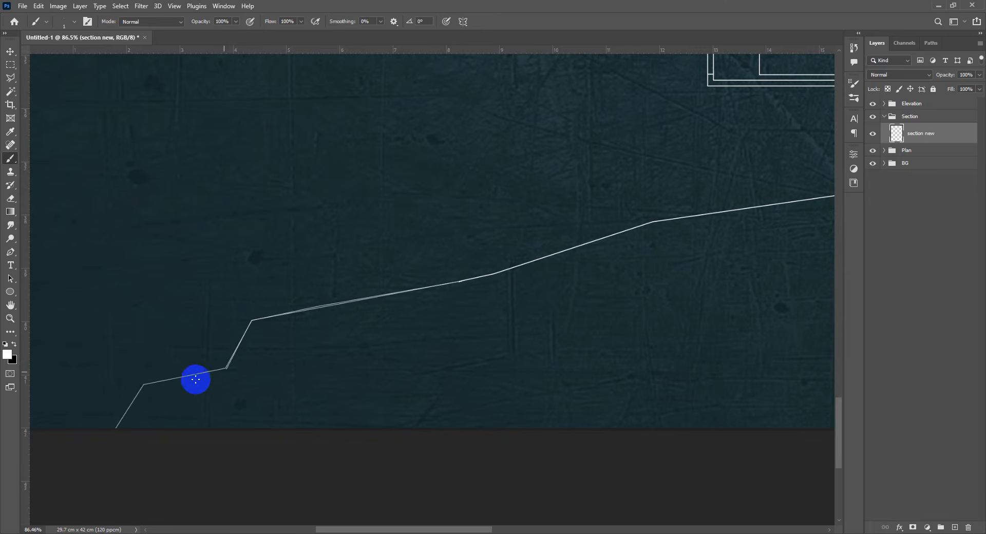
left_click(144, 384, "shift")
left_click(118, 430, "shift")
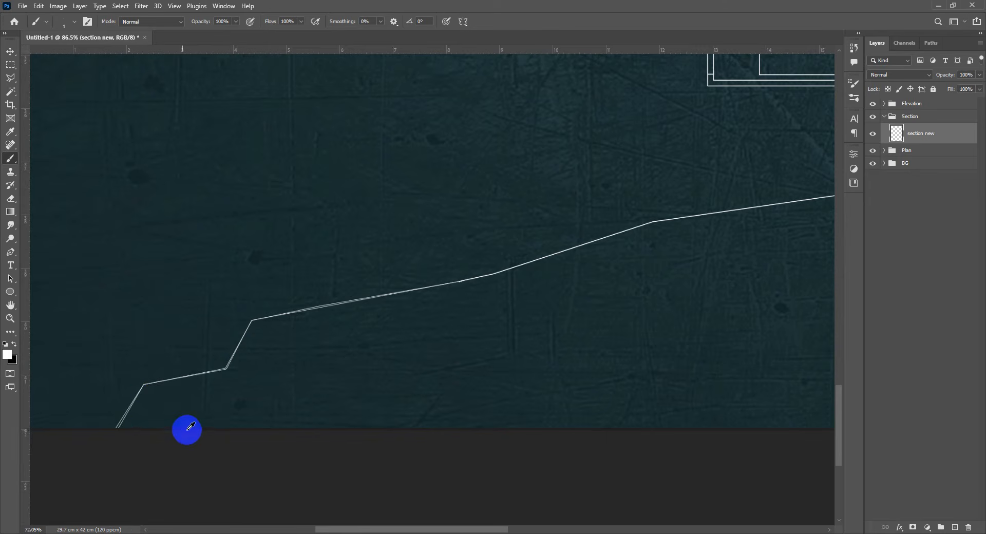
Step: Examine the section drawing and its extended ground line, both up close and against the rest of the poster
scroll(187, 430, "down", 5)
key("v")
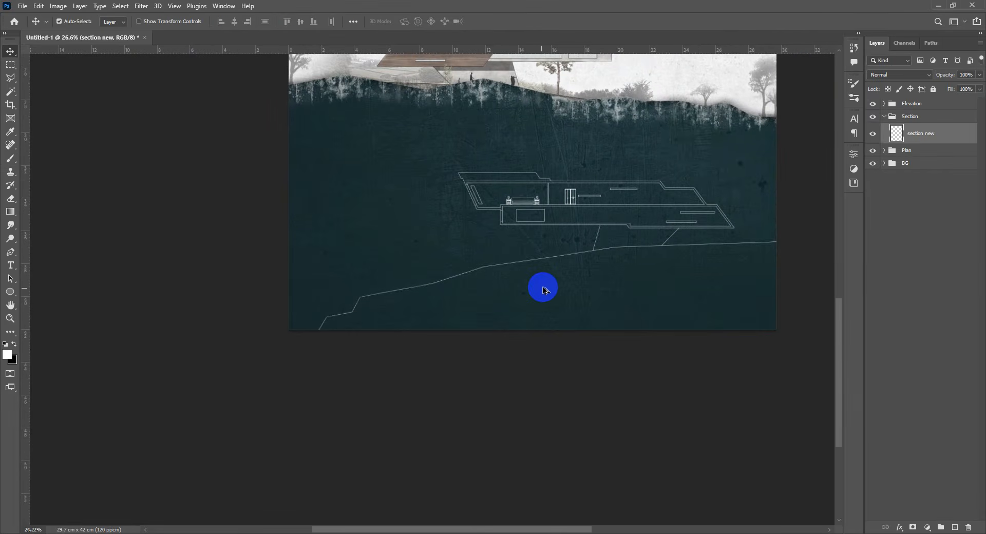
scroll(543, 289, "down", 3)
scroll(590, 282, "up", 4)
left_click_drag(578, 291, 538, 359)
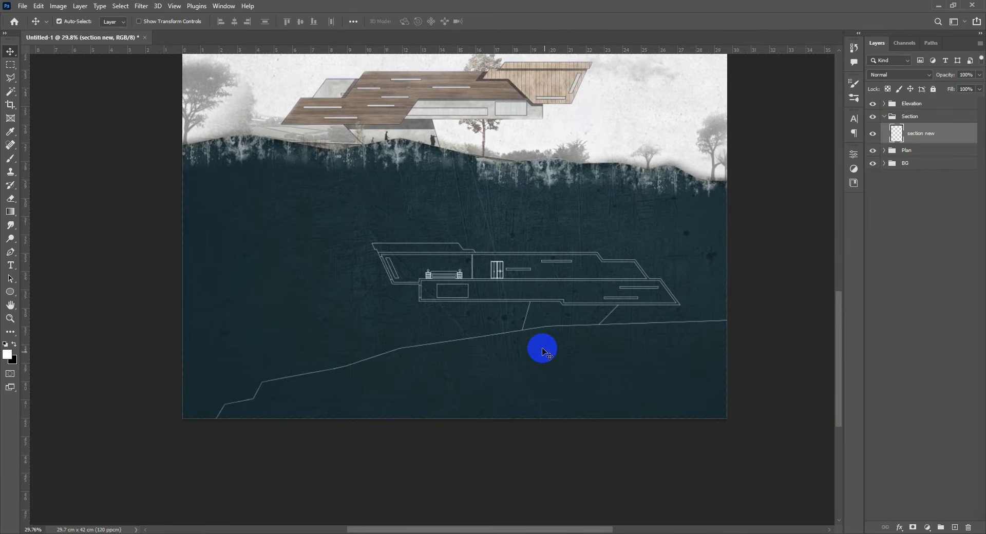
scroll(544, 345, "down", 2)
scroll(546, 350, "up", 1)
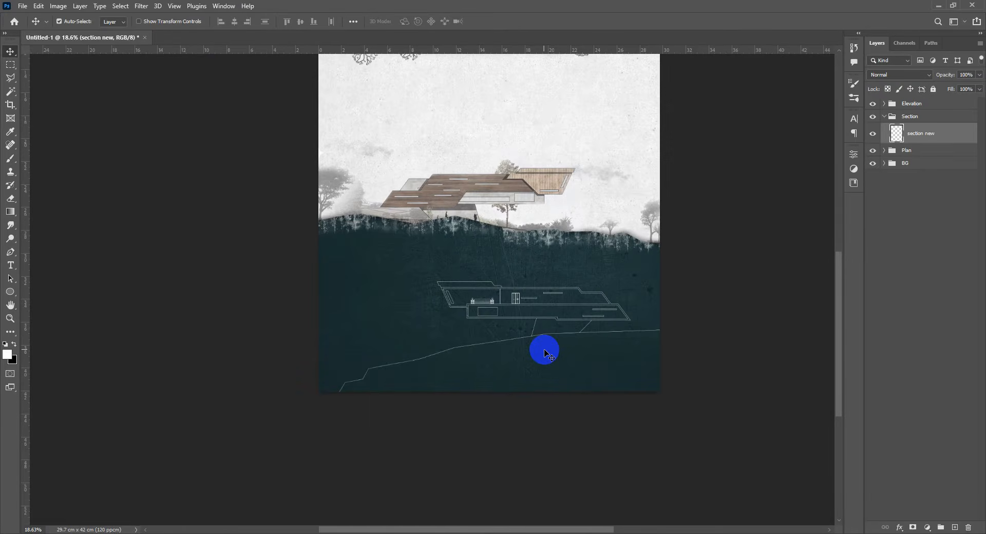
scroll(546, 357, "up", 4)
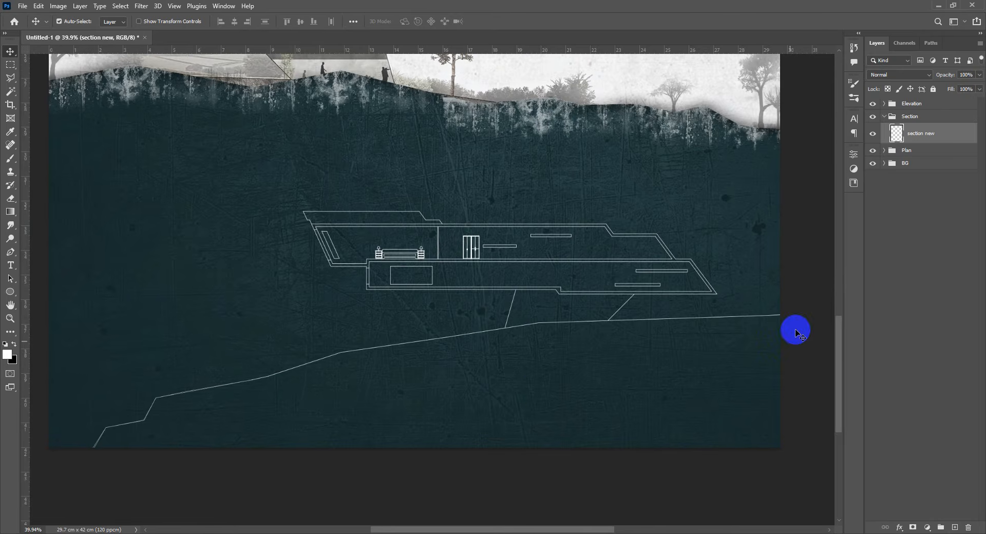
scroll(655, 352, "down", 4)
scroll(661, 352, "up", 4)
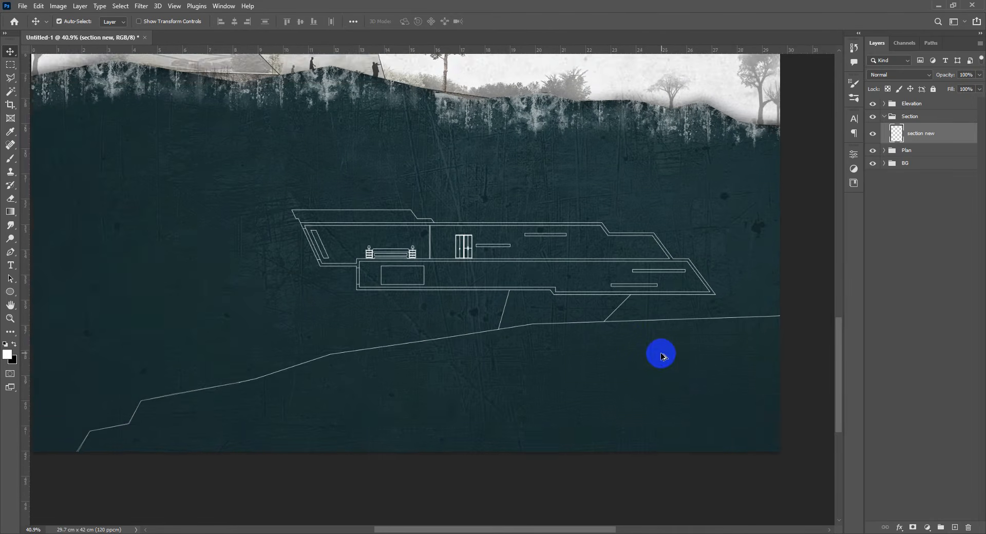
left_click_drag(640, 328, 656, 329)
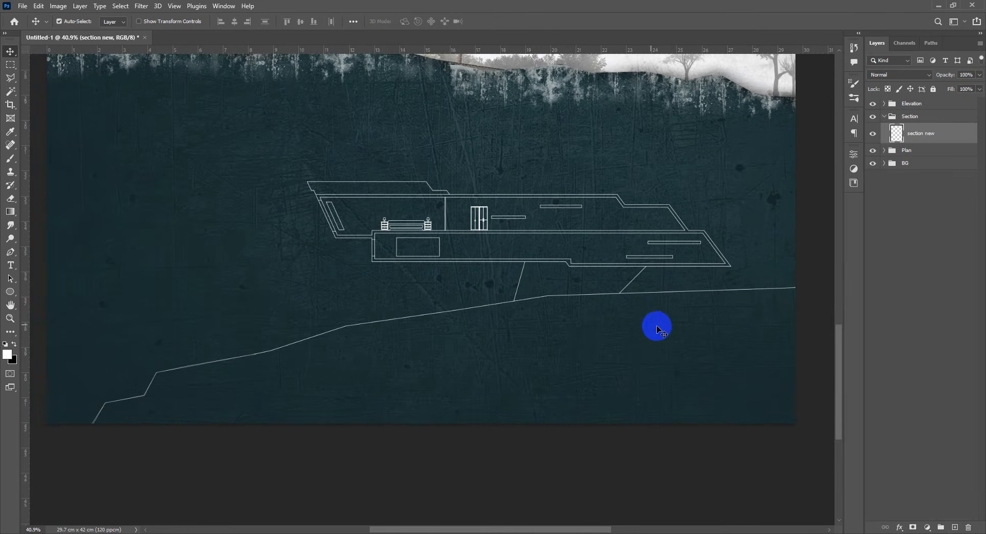
left_click(866, 137)
left_click(868, 136)
scroll(530, 252, "down", 3)
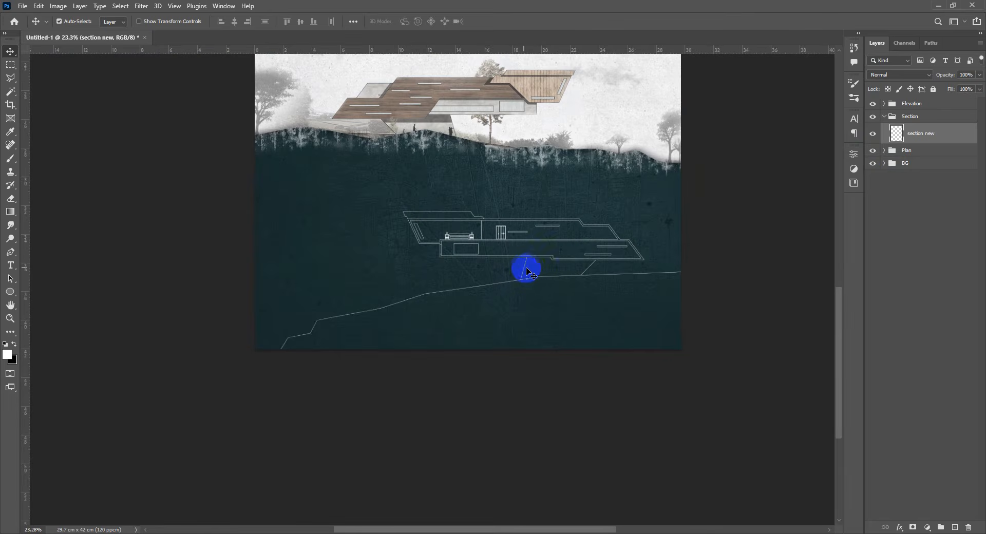
Step: Place leakss.jpg from the Layout folder across the poster's full width above the section new layer, and hide it
key("alt+Tab")
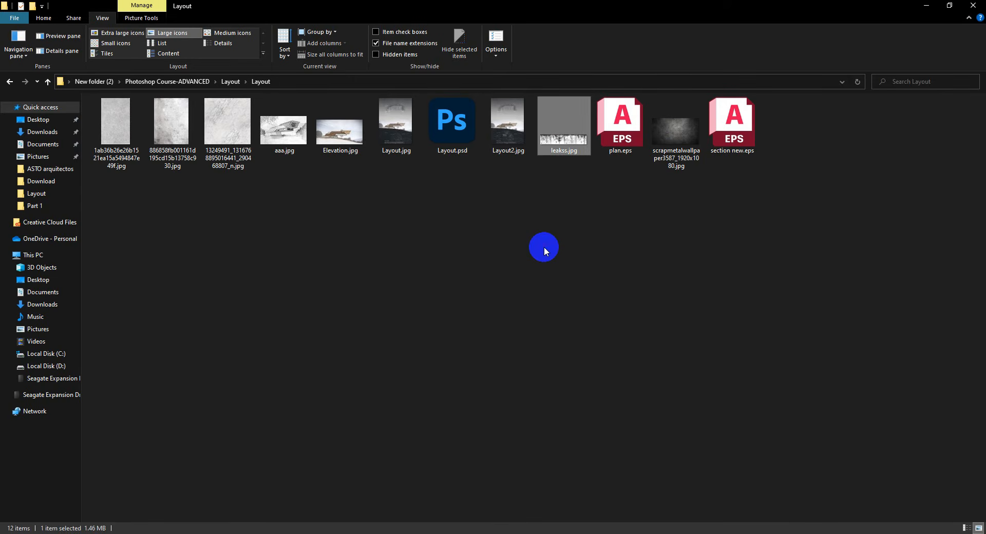
left_click_drag(565, 149, 586, 331)
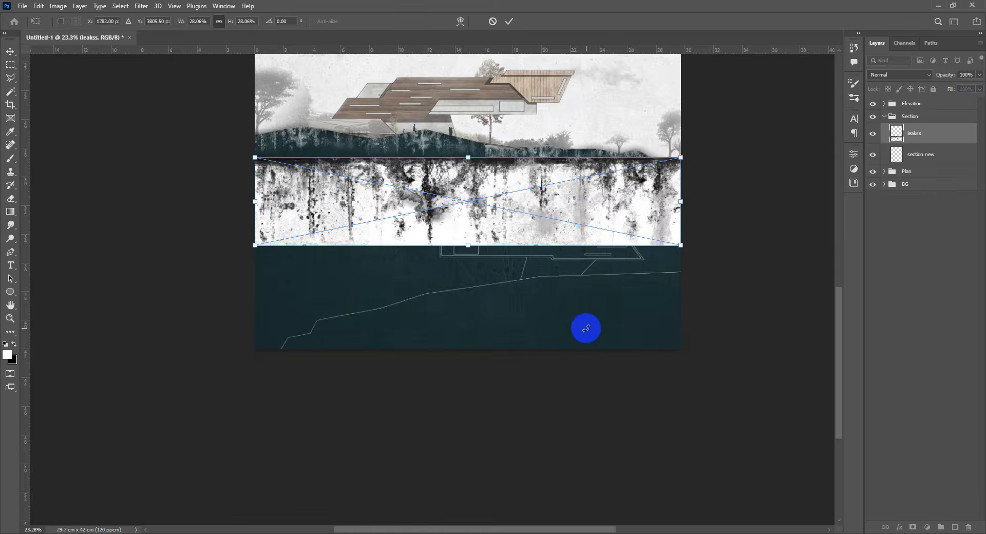
key("Return")
scroll(555, 263, "up", 3)
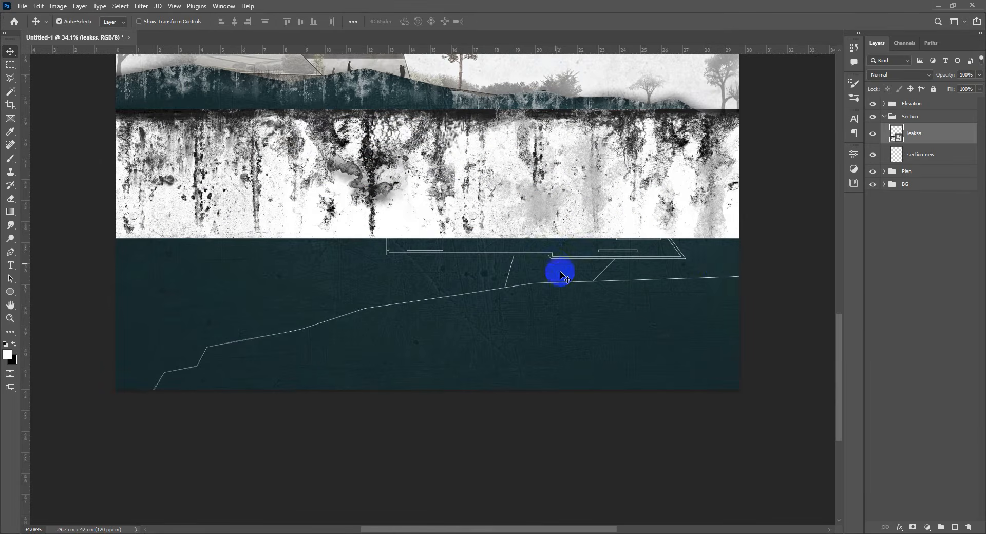
left_click(873, 136)
Step: Add a new layer above leakss and start a Polygonal Lasso outline along the ground line from the poster's right edge to the bend between the supports
left_click(956, 526)
key("l")
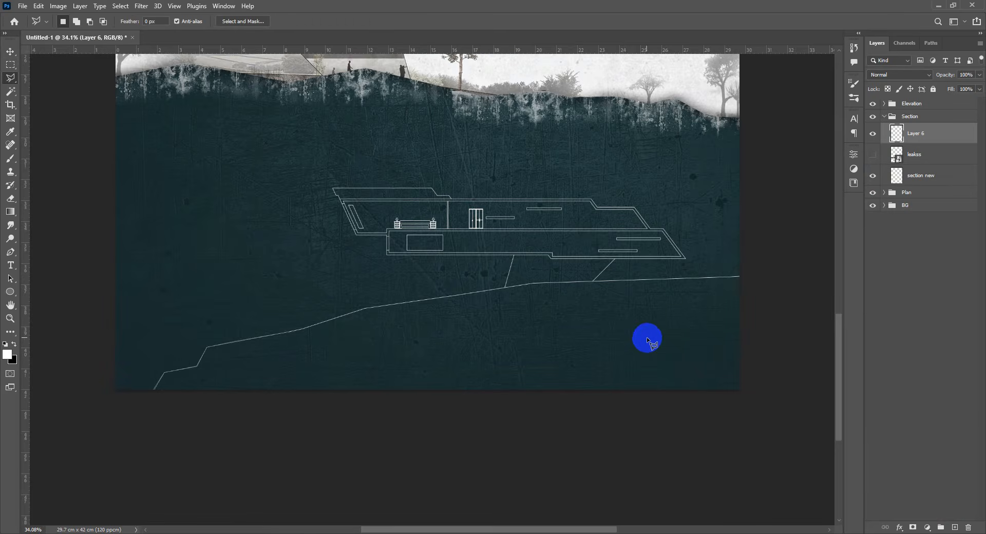
scroll(689, 324, "up", 11)
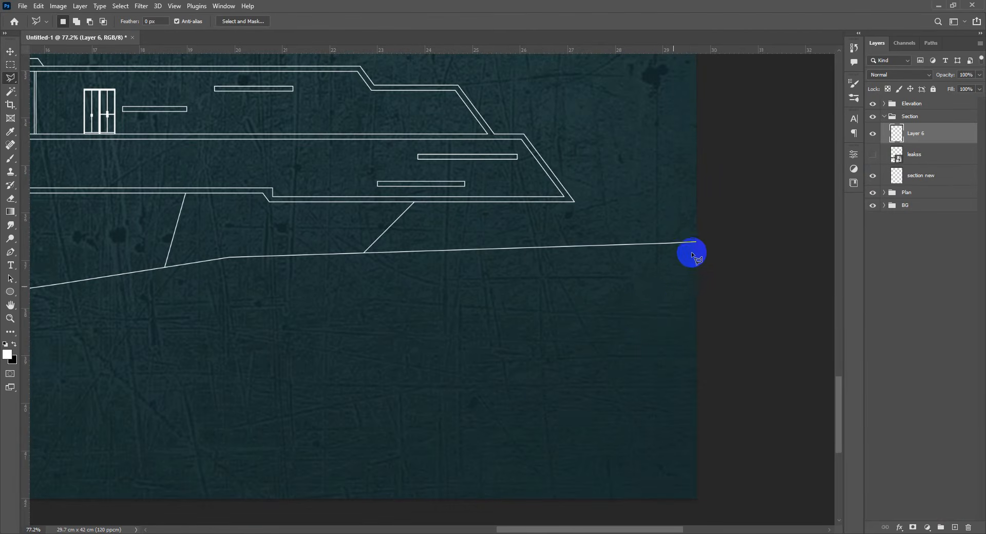
left_click(701, 235)
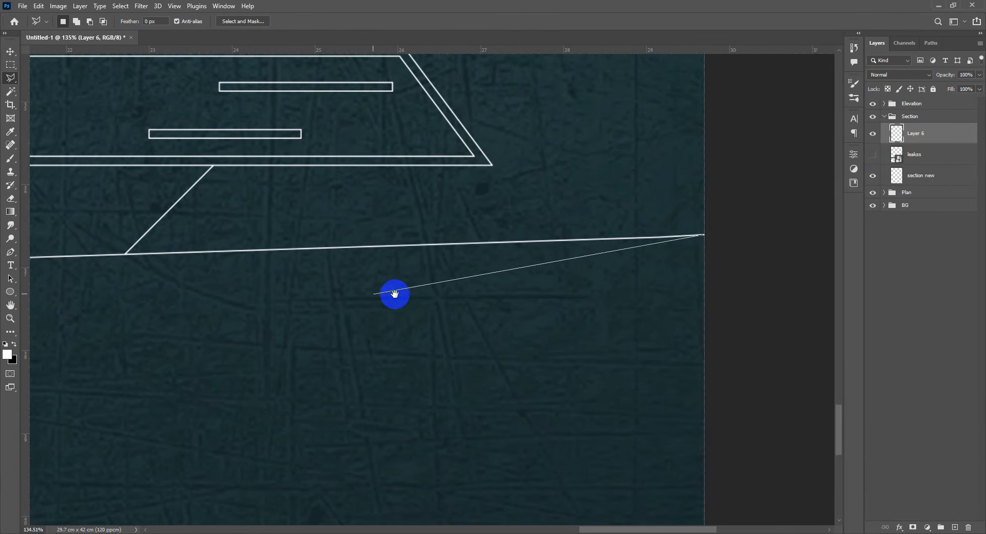
scroll(494, 304, "left", 2)
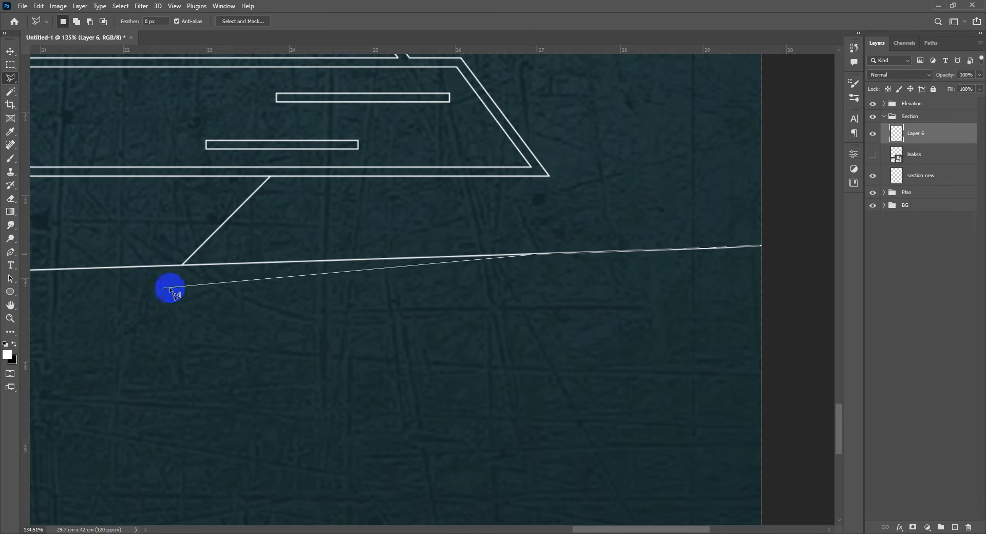
left_click(187, 266)
left_click_drag(155, 268, 737, 286)
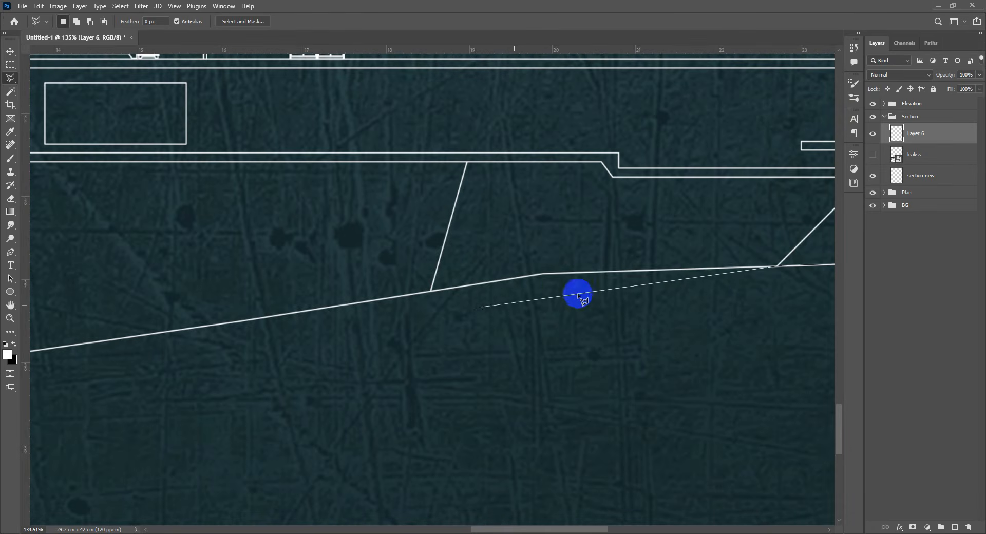
left_click(541, 276)
Step: Continue the lasso outline down the sloping and stepped ground line until it passes the poster's lower edge
left_click_drag(196, 361, 488, 356)
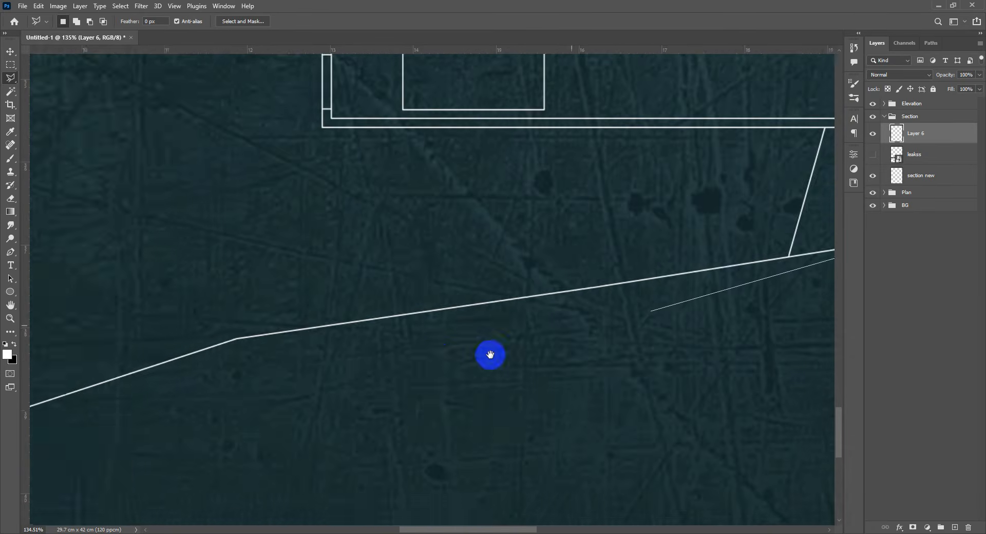
left_click(299, 337)
left_click_drag(198, 412, 661, 254)
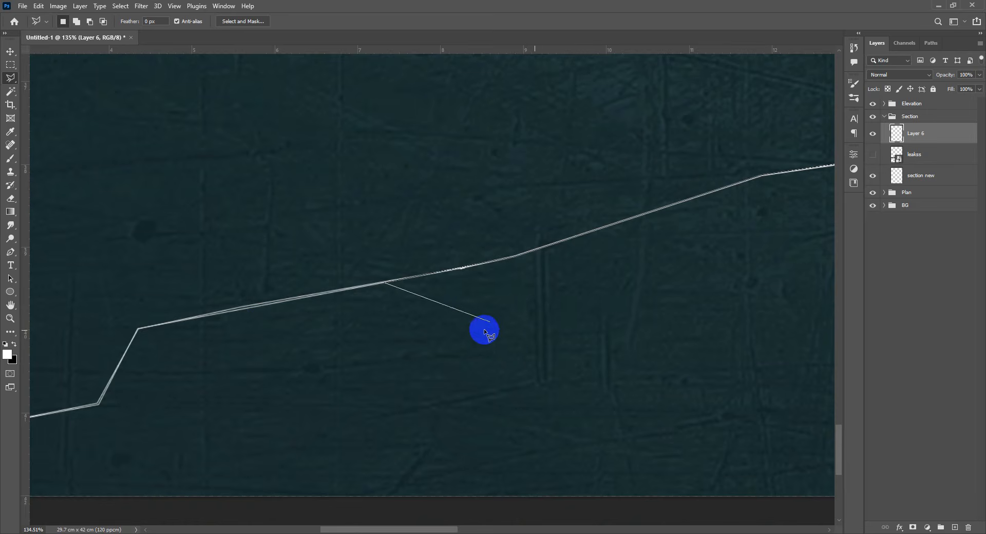
left_click_drag(412, 344, 714, 332)
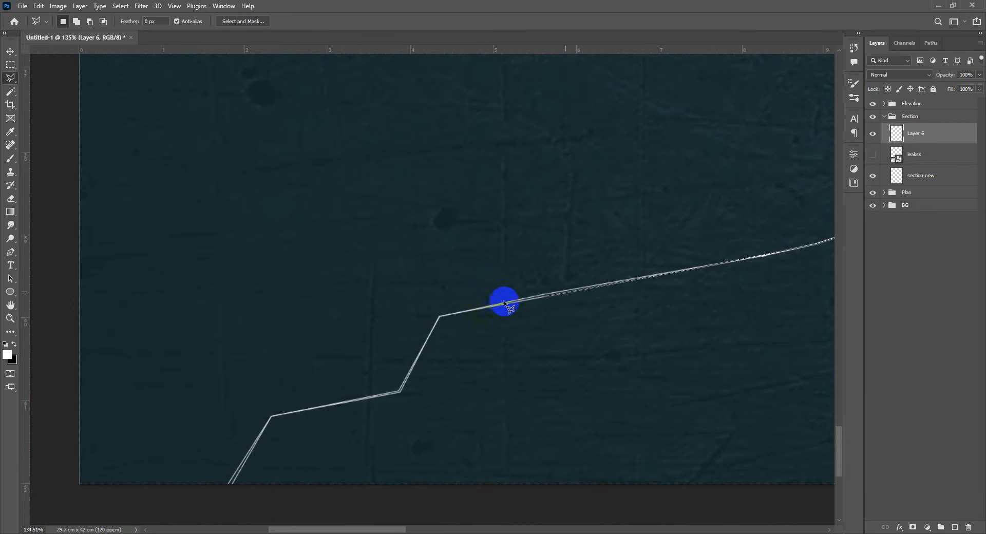
left_click(401, 393)
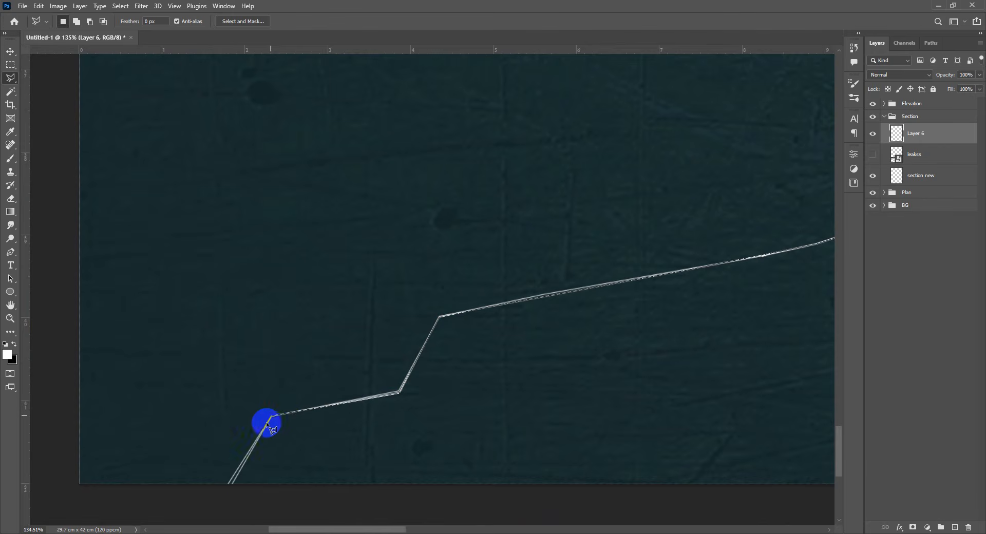
left_click(222, 500)
Step: Close the lasso selection around the poster's lower-right corner so that it encloses the terrain beneath the section's ground line
mouse_move(473, 465)
left_mouse_down()
mouse_move(319, 222)
mouse_move(43, 113)
left_mouse_up()
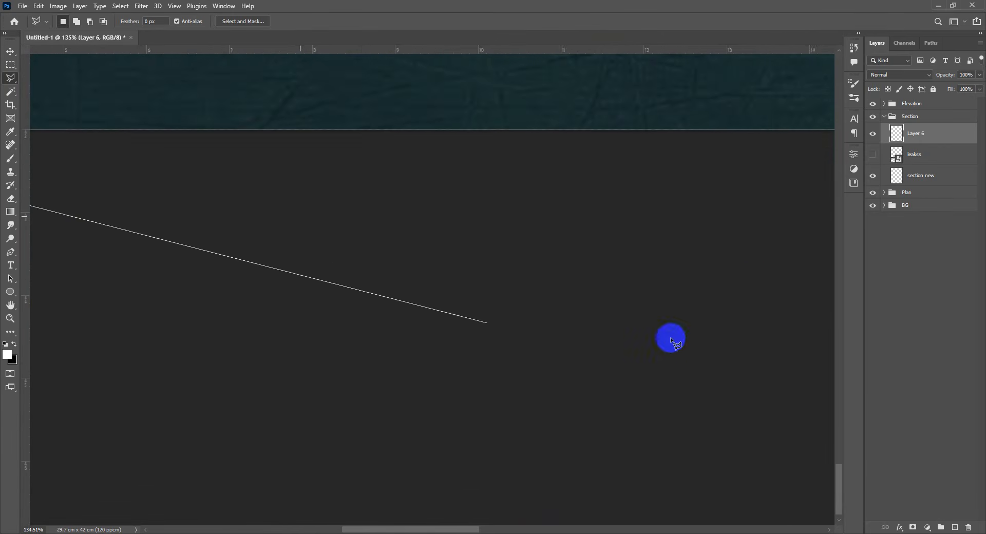
left_click(671, 336)
left_click_drag(689, 310, 211, 389)
mouse_move(801, 262)
left_mouse_down()
mouse_move(632, 345)
mouse_move(143, 359)
left_mouse_up()
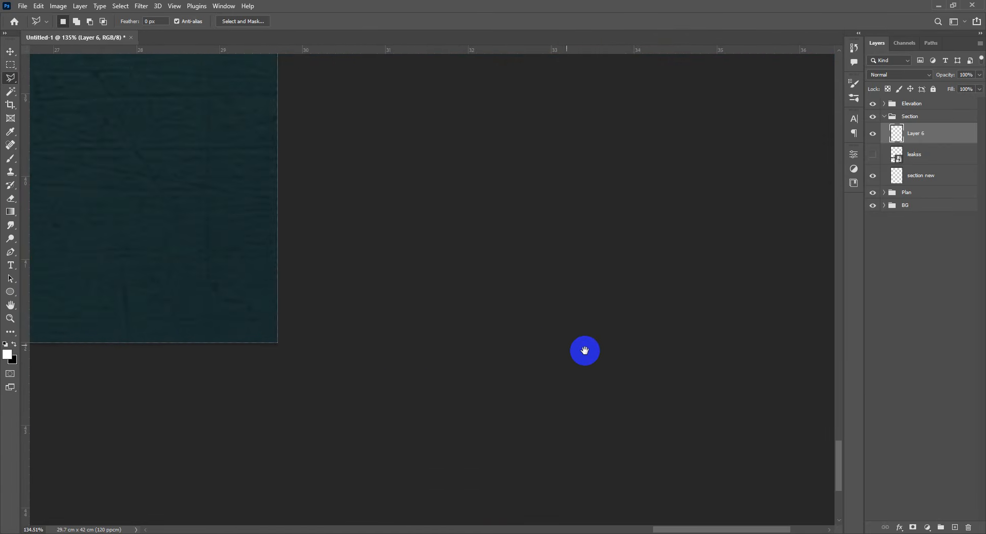
left_click(504, 390)
scroll(482, 338, "down", 5)
scroll(482, 337, "down", 3)
double_click(432, 275)
scroll(385, 272, "down", 4)
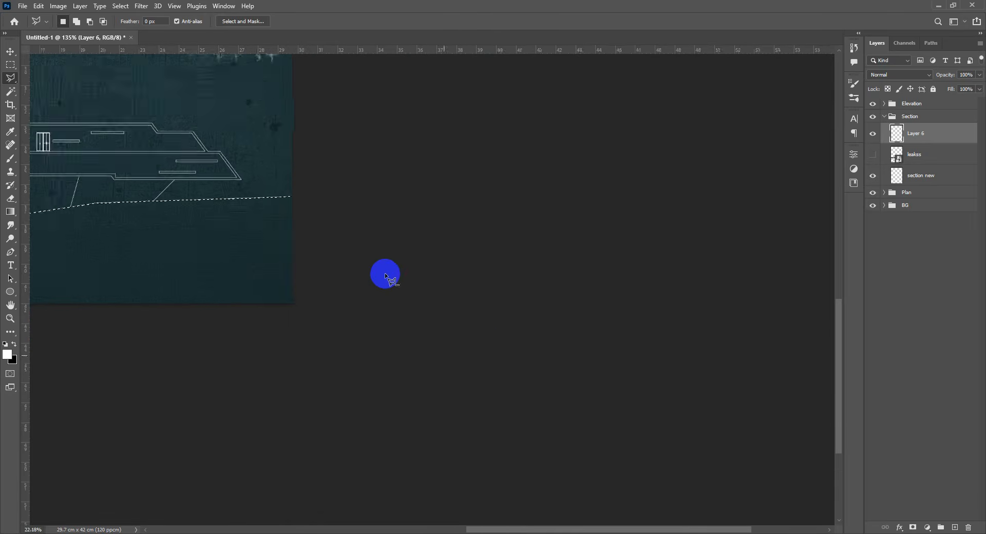
mouse_move(303, 262)
left_mouse_down()
mouse_move(667, 257)
mouse_move(687, 304)
left_mouse_up()
Step: Switch to the Brush tool and choose the 793 px scratch tip from the Scratches brush folder
key("b")
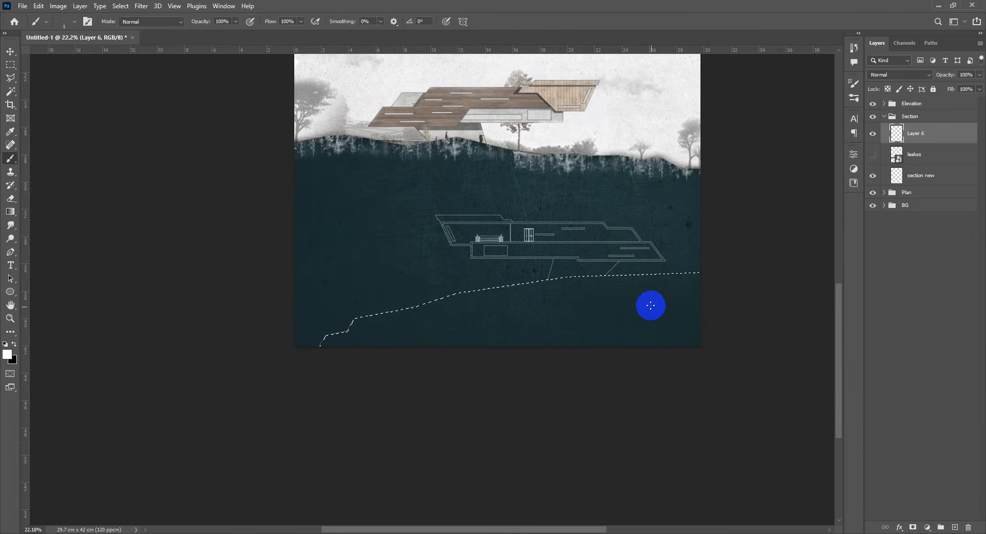
scroll(646, 293, "up", 3)
left_click_drag(652, 298, 663, 298)
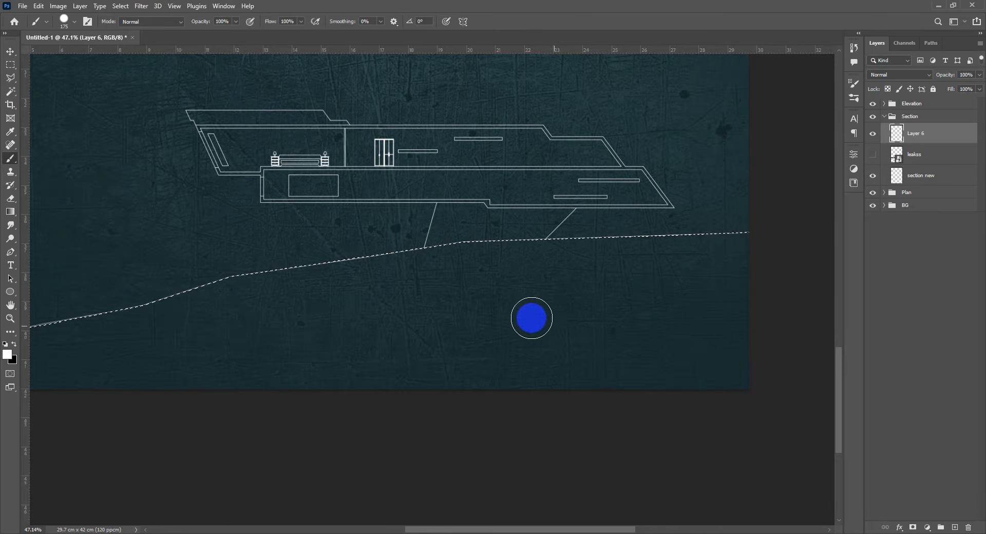
scroll(534, 303, "down", 2)
scroll(534, 304, "up", 3)
right_click(506, 249)
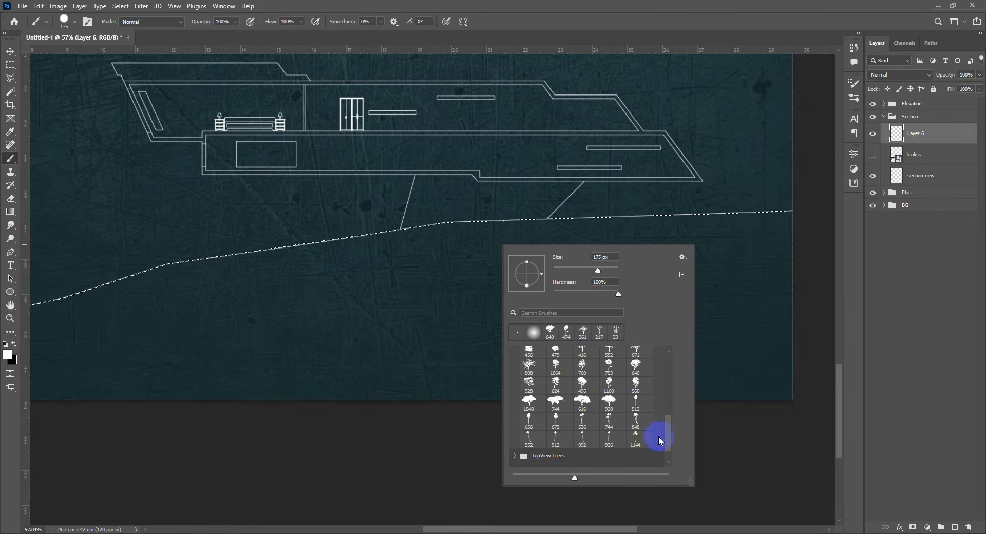
left_click_drag(668, 437, 668, 388)
left_click(512, 389)
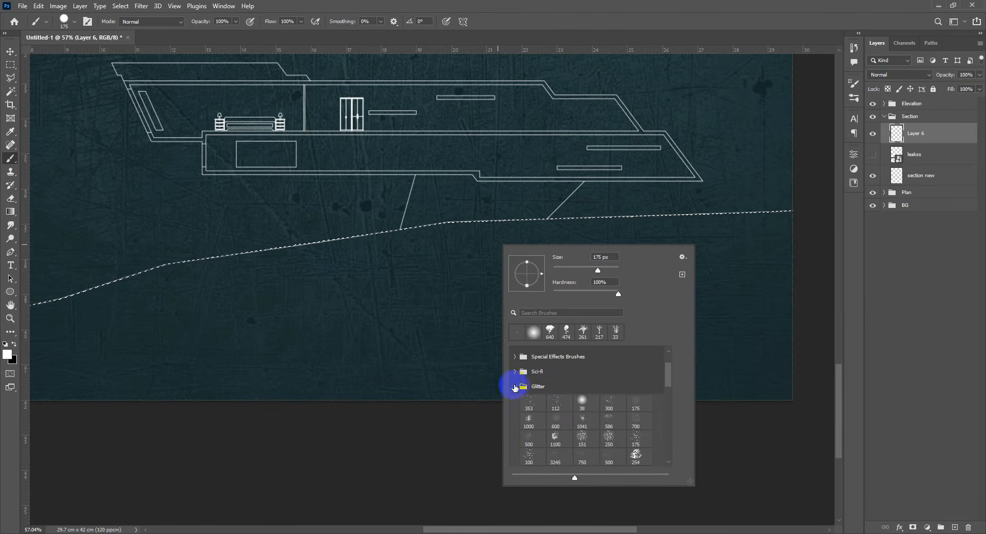
left_click(514, 387)
scroll(577, 398, "down", 1)
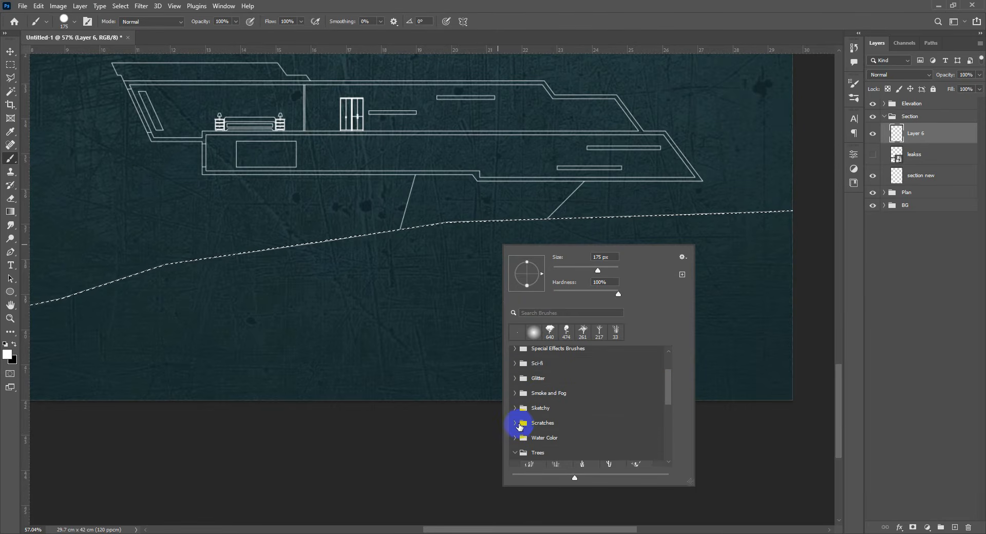
left_click(519, 425)
scroll(566, 396, "down", 3)
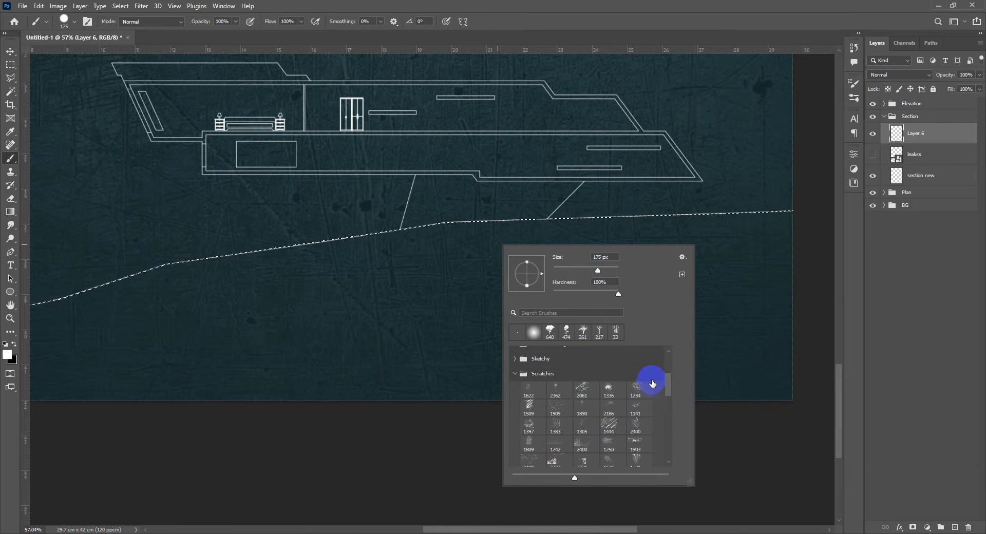
scroll(594, 431, "down", 5)
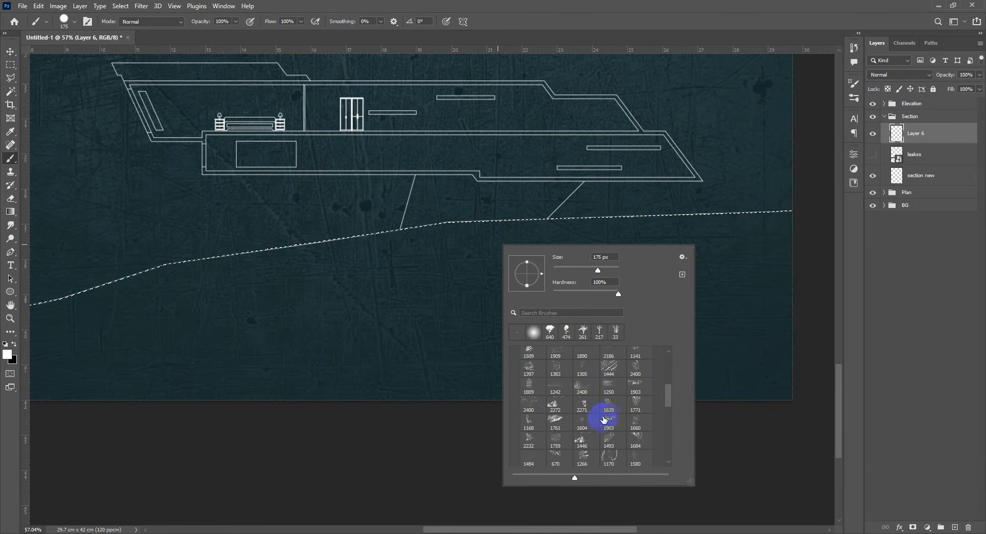
scroll(606, 400, "down", 2)
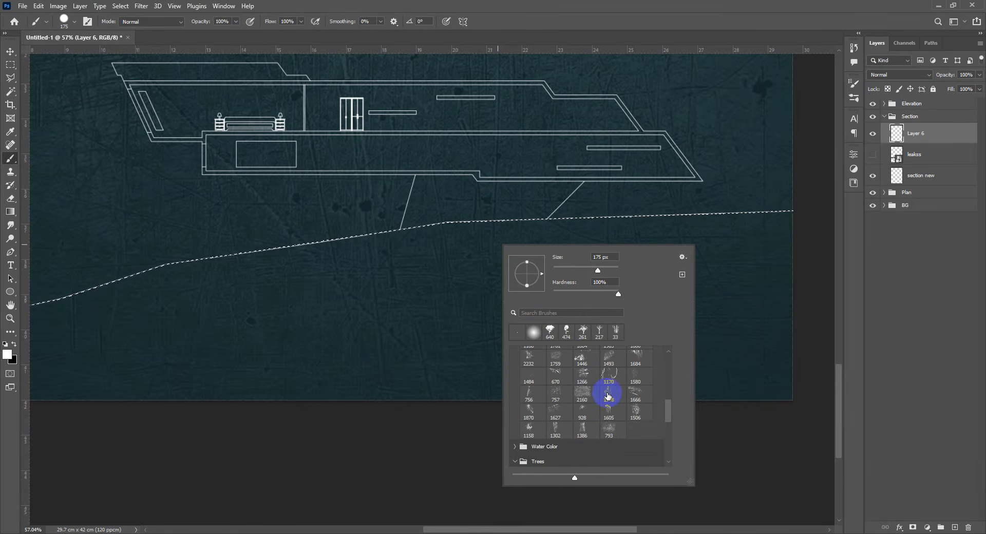
left_click(609, 436)
Step: Paint white scratch texture inside the selection as a band just beneath the ground line, from the right edge down to the lower edge
left_click_drag(436, 286, 409, 284)
left_click_drag(493, 289, 440, 285)
mouse_move(689, 238)
left_mouse_down()
mouse_move(719, 241)
mouse_move(749, 217)
mouse_move(504, 233)
mouse_move(318, 289)
mouse_move(422, 271)
left_mouse_up()
mouse_move(702, 270)
left_mouse_down()
mouse_move(715, 224)
mouse_move(433, 281)
mouse_move(323, 285)
mouse_move(273, 307)
mouse_move(201, 361)
mouse_move(311, 356)
left_mouse_up()
key("v")
Step: Examine the scratch texture beneath the section's ground line, both up close and against the rest of the poster
scroll(380, 321, "down", 6)
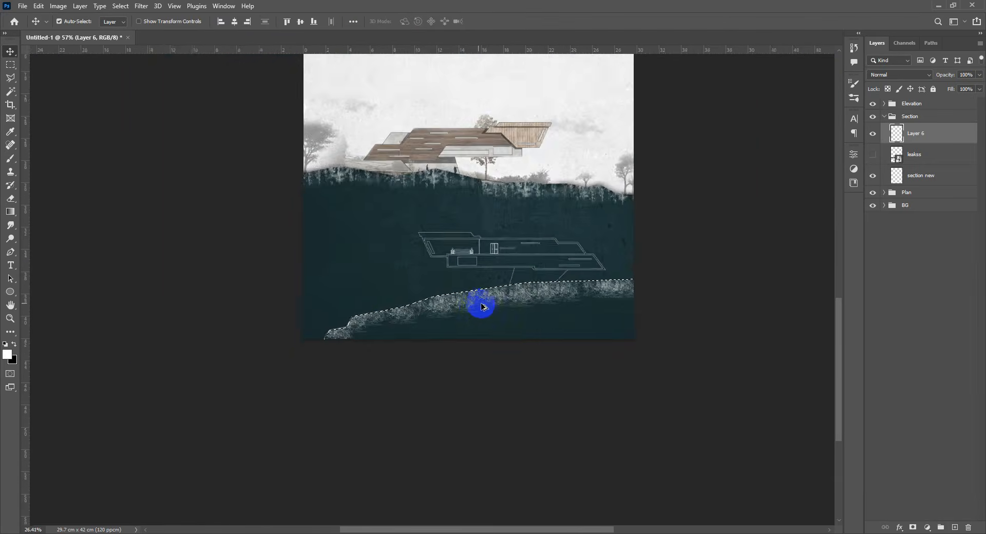
scroll(485, 307, "up", 4)
scroll(533, 303, "down", 3)
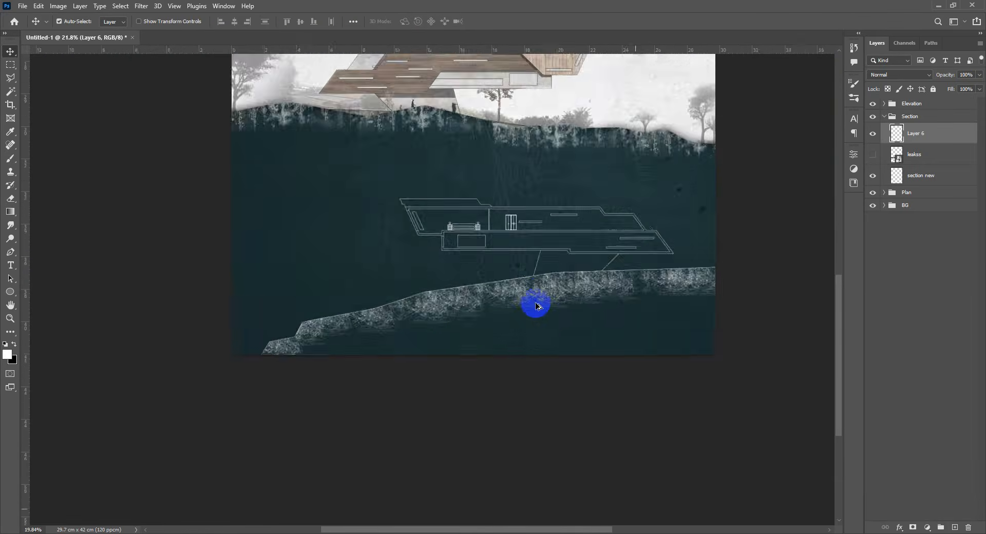
scroll(544, 308, "up", 5)
left_click_drag(523, 317, 539, 324)
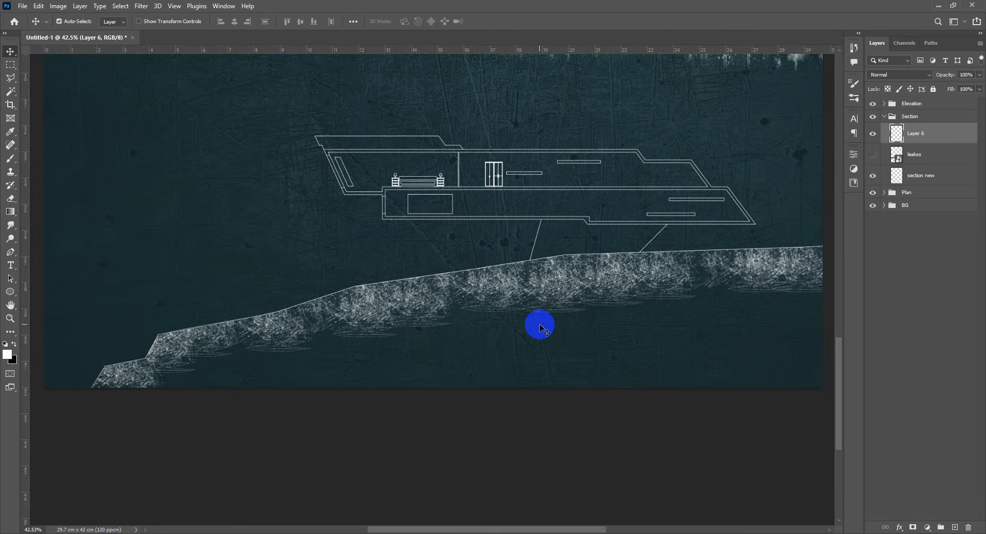
scroll(540, 325, "down", 3)
scroll(546, 319, "up", 4)
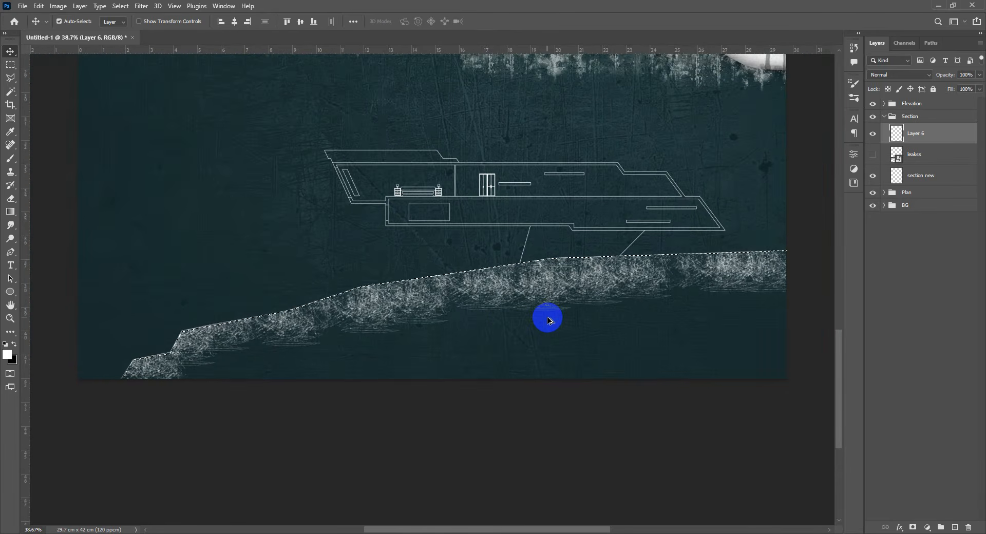
scroll(531, 326, "down", 2)
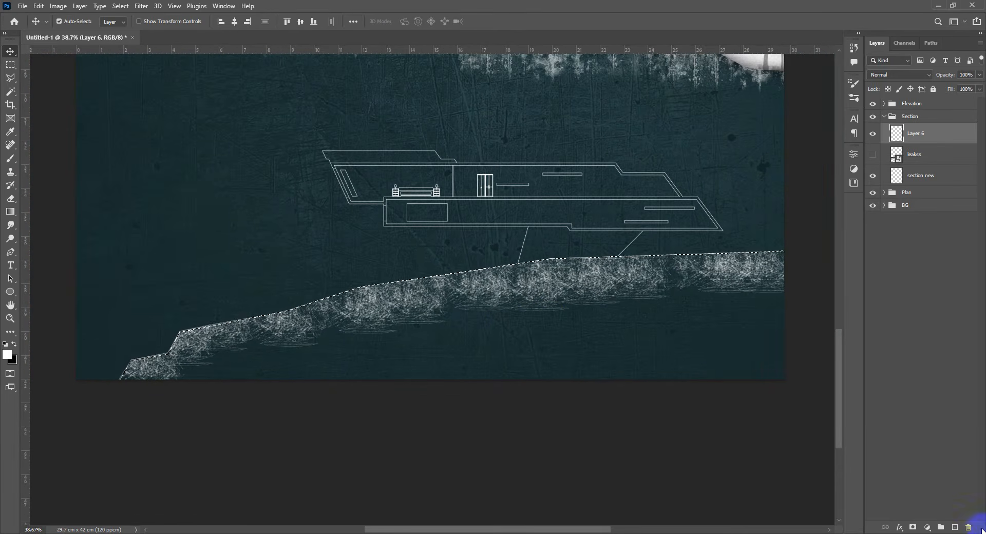
Step: On a new layer above Layer 6, paint a soft white glow inside the selection along the whole ground line with a 142 px soft round brush
left_click(956, 528)
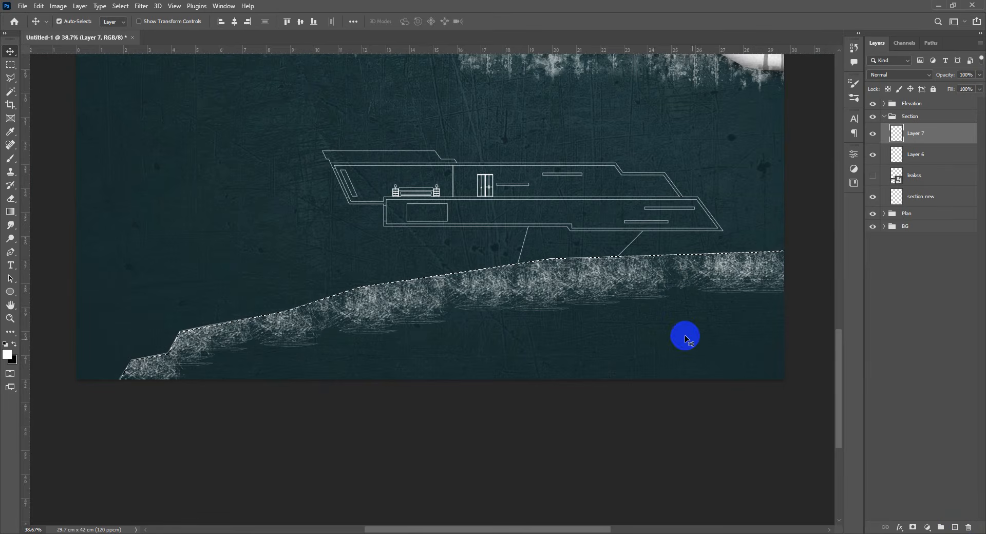
key("b")
right_click(642, 313)
left_click(695, 384)
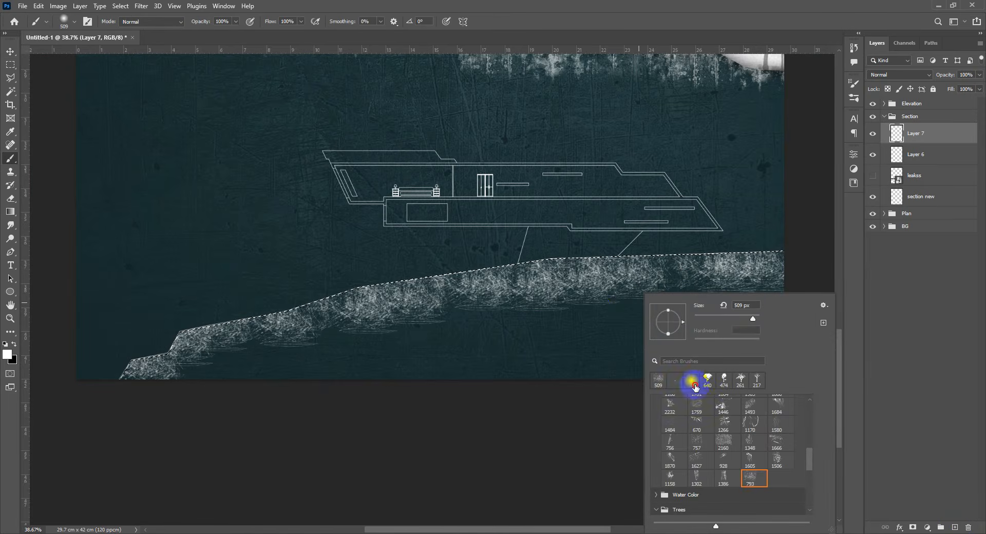
left_click(592, 303)
left_click_drag(563, 298, 554, 297)
left_click_drag(787, 249, 724, 246)
left_click_drag(648, 246, 455, 268)
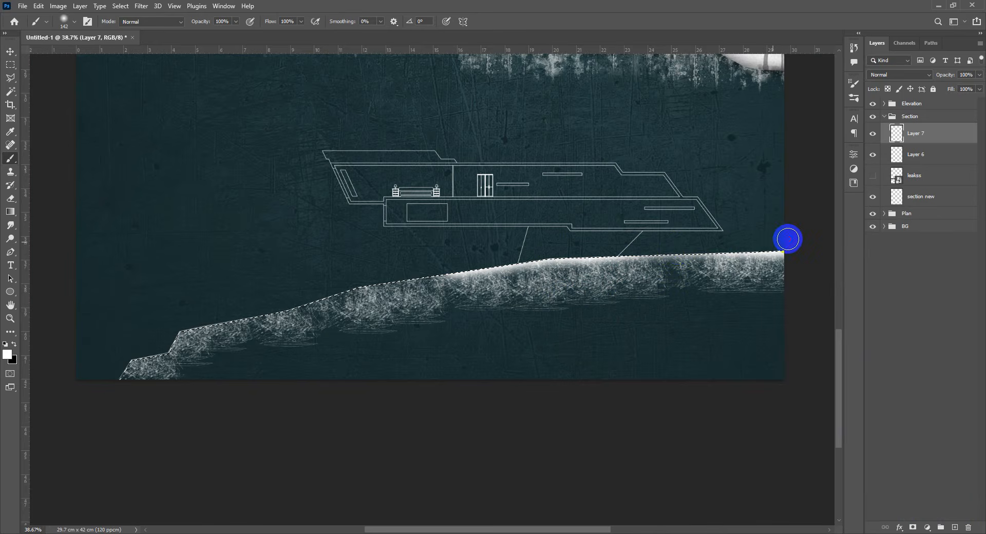
mouse_move(798, 248)
left_mouse_down()
mouse_move(418, 270)
mouse_move(326, 293)
mouse_move(354, 276)
mouse_move(260, 313)
mouse_move(192, 322)
mouse_move(127, 366)
left_mouse_up()
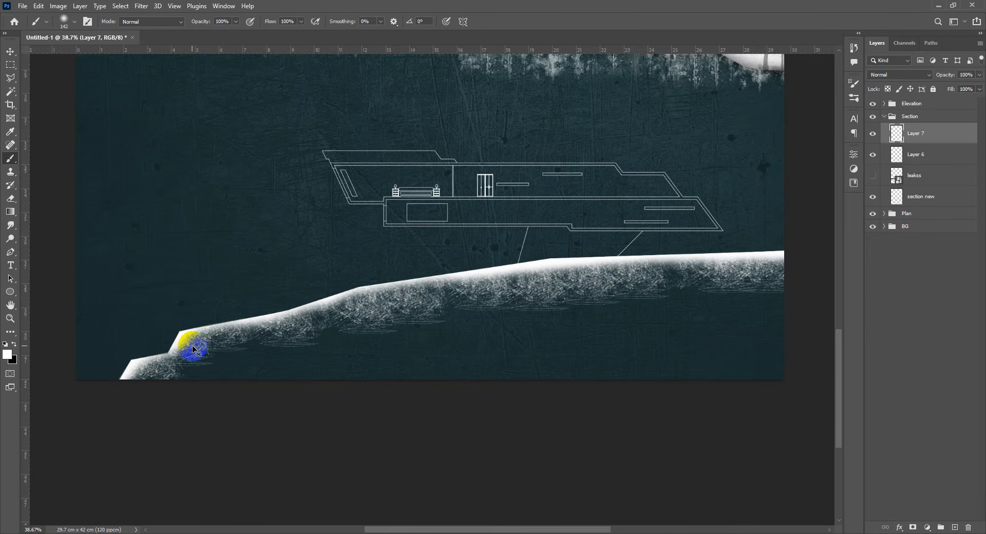
key("v")
Step: Lower the opacity of the ground-line glow layer to 39%
scroll(286, 310, "down", 2)
scroll(316, 308, "up", 1)
left_click_drag(326, 306, 338, 355)
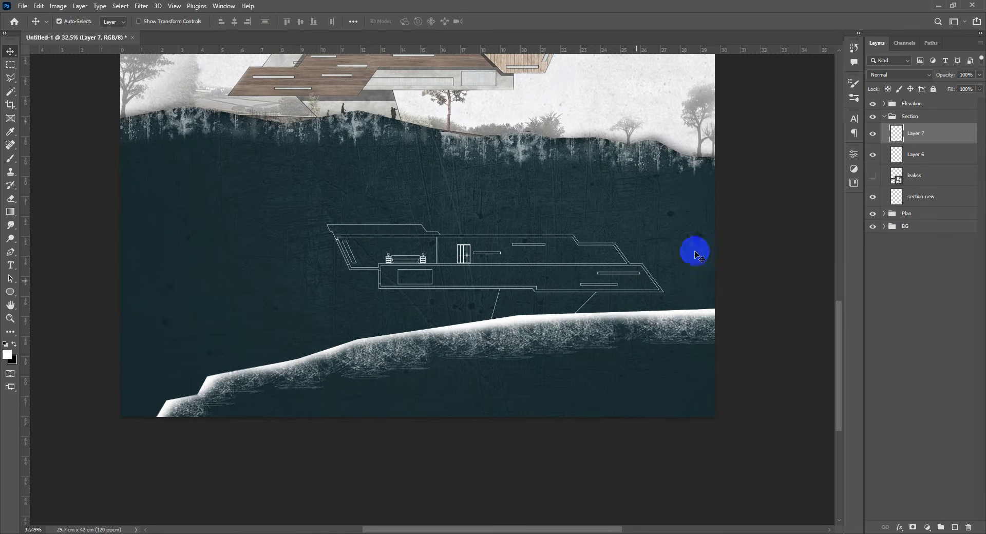
left_click(552, 121)
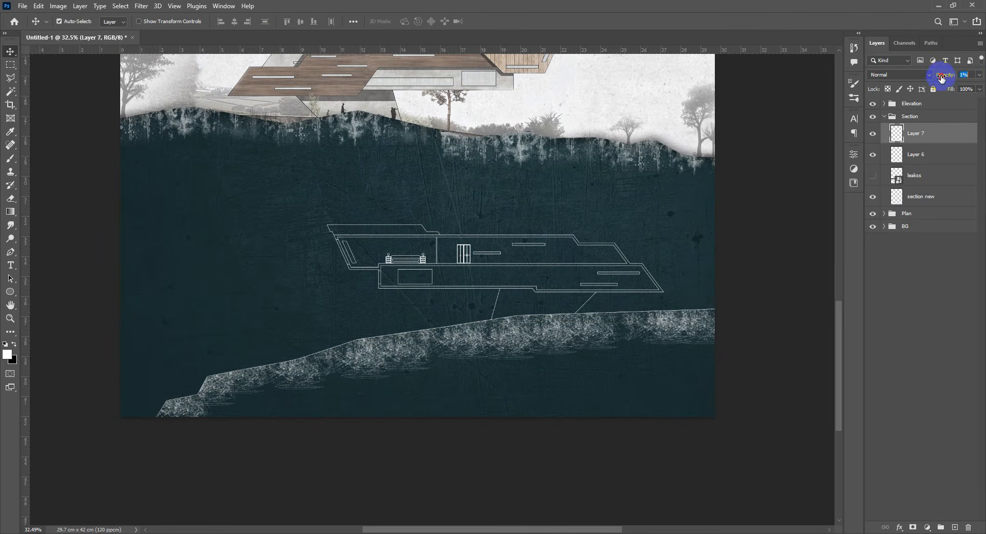
left_click_drag(942, 78, 944, 78)
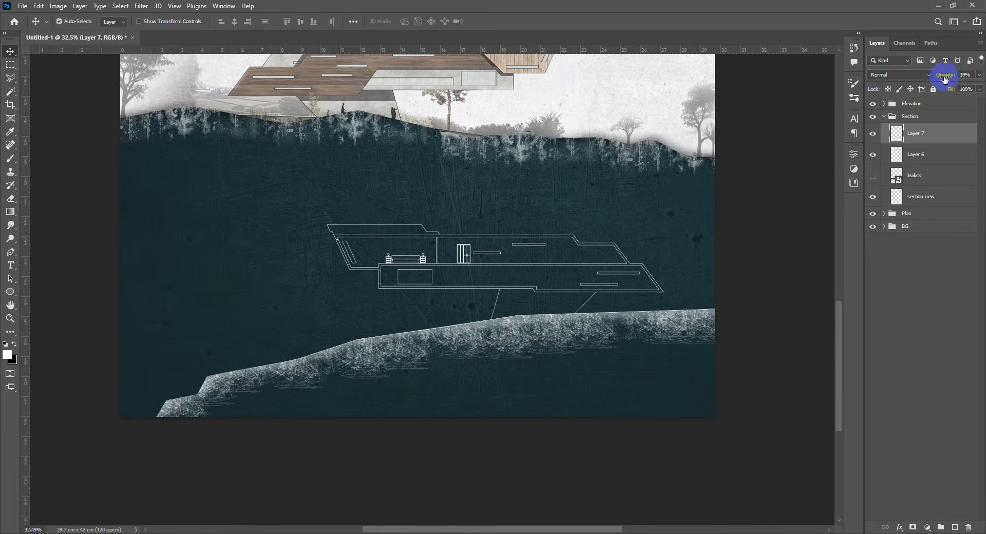
Step: Merge the white glow layer and the scratch texture layer beneath it into one layer
scroll(542, 307, "down", 5)
scroll(542, 310, "up", 4)
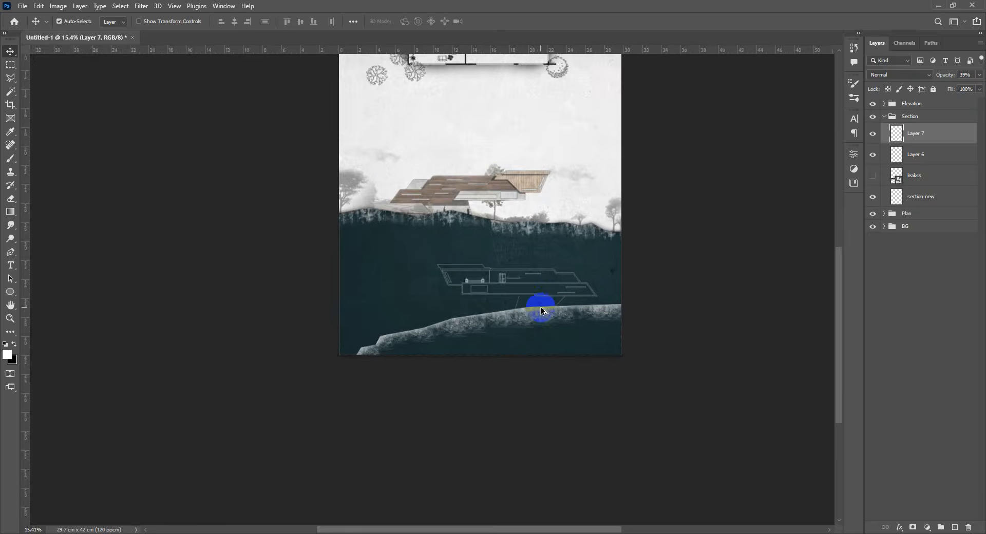
left_click(944, 160)
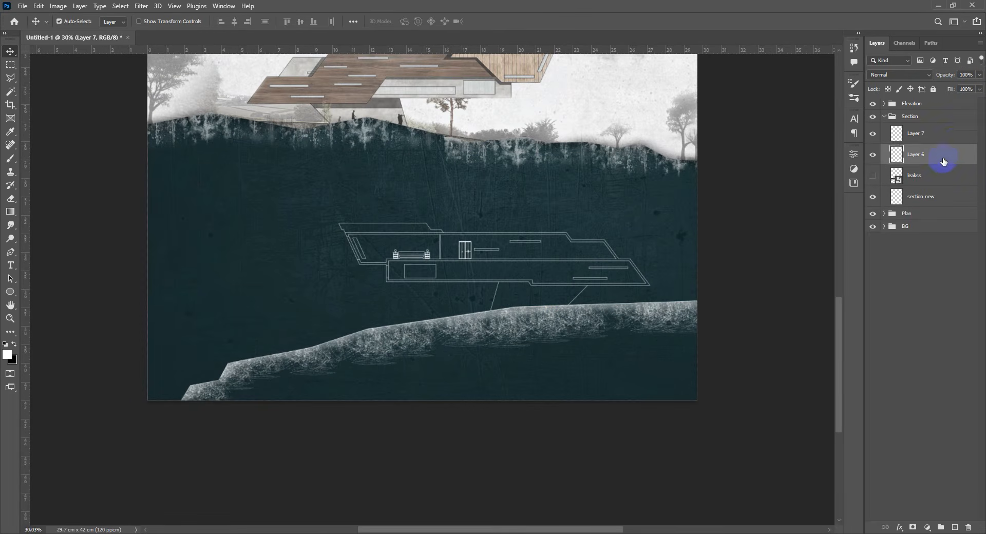
left_click(952, 141)
left_click(951, 160, "ctrl")
key("ctrl+e")
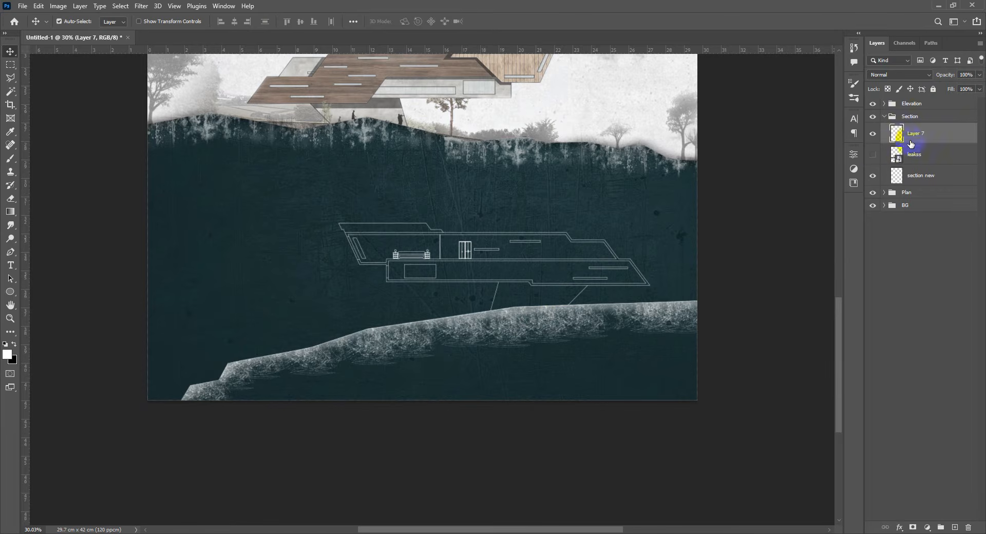
Step: Toggle the merged ground texture layer off and on, and reduce its opacity to 37%
left_click(874, 134)
left_click(873, 134)
left_click_drag(948, 77, 933, 75)
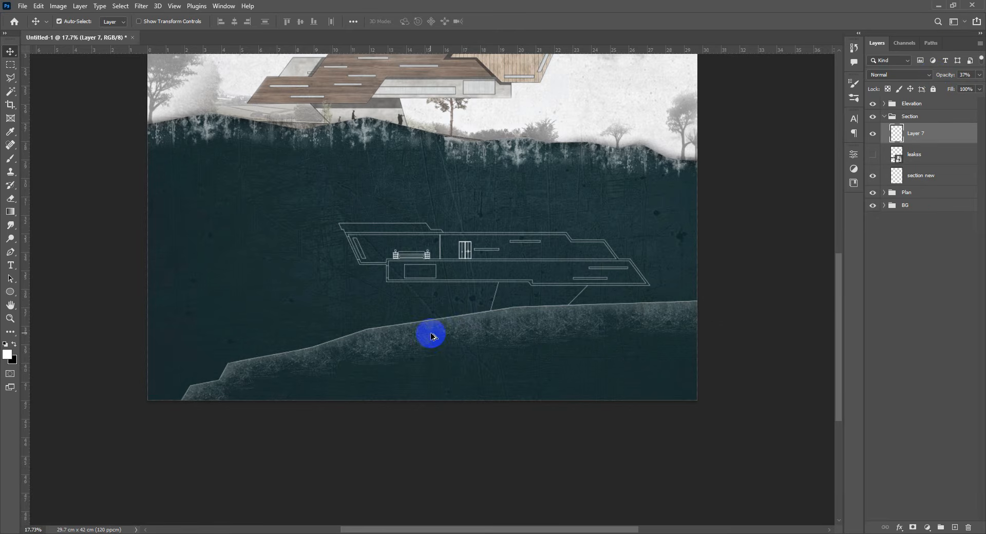
scroll(438, 330, "down", 5)
scroll(438, 330, "up", 5)
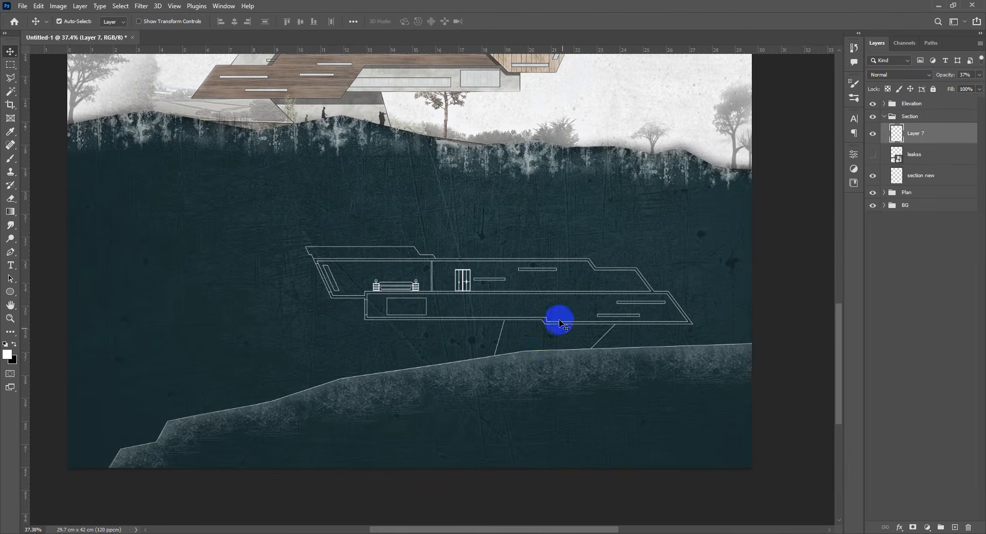
Step: Check the hidden leakss layer in the Section group and delete it
left_click(873, 155)
left_click(875, 154)
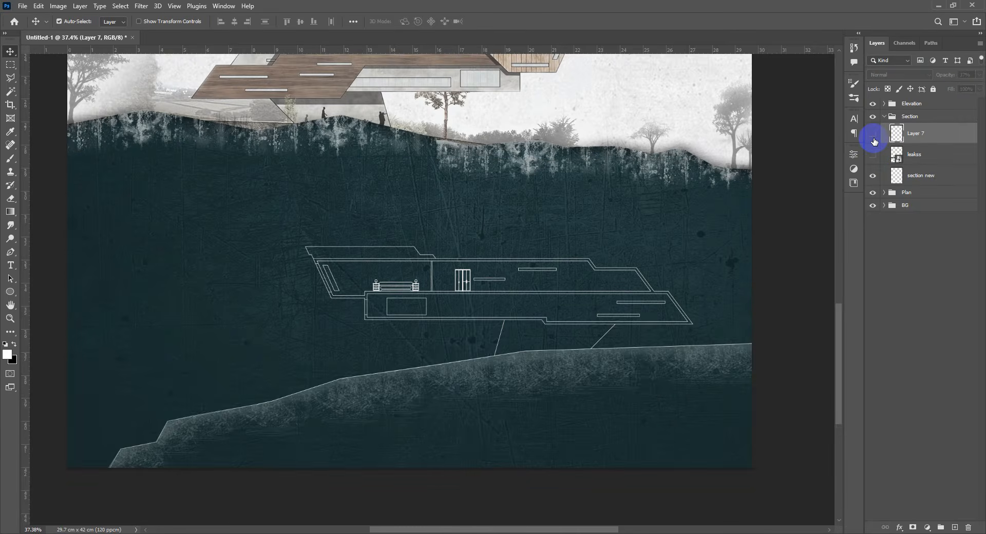
left_click(873, 135)
left_click(873, 134)
left_click(874, 155)
left_click(942, 156)
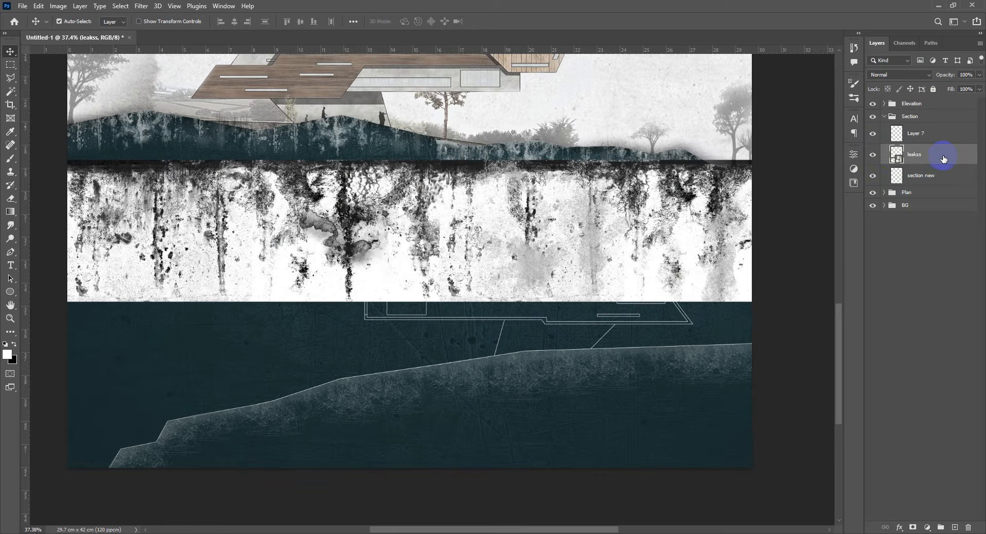
key("Delete")
Step: On a new layer above Layer 7, brush a straight white 2 px line extending the section roof's sloped step upward beyond the outline
scroll(466, 337, "down", 3)
scroll(466, 336, "up", 6)
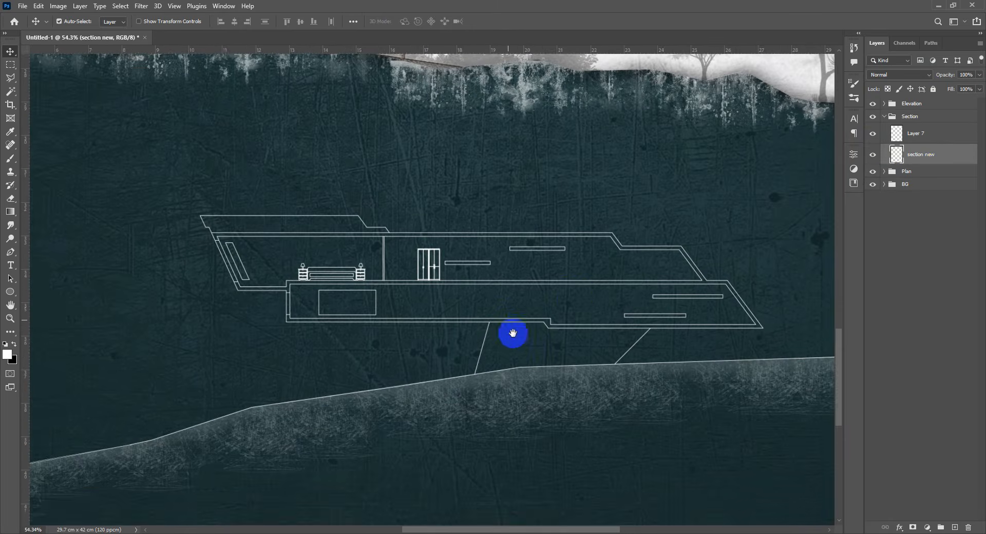
left_click(934, 141)
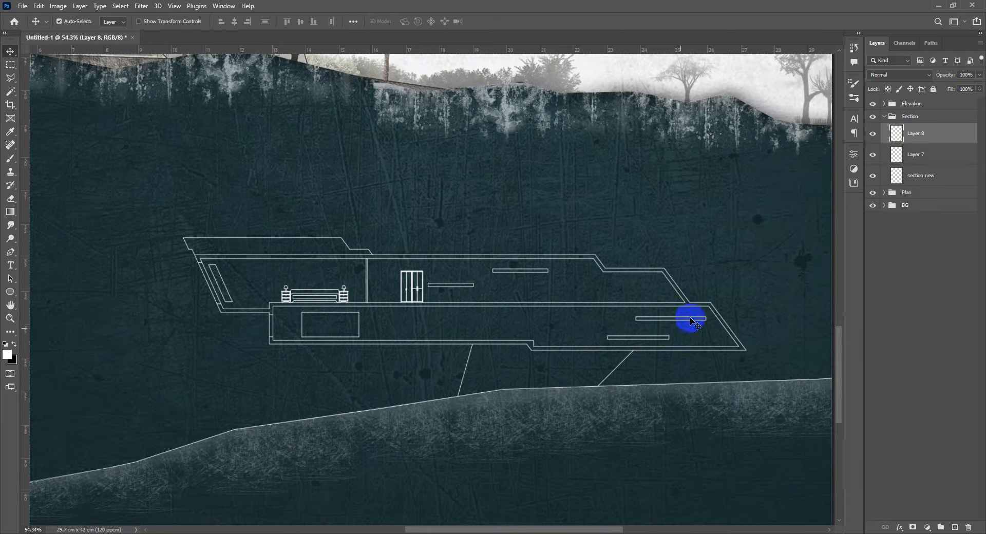
key("b")
right_click(704, 304)
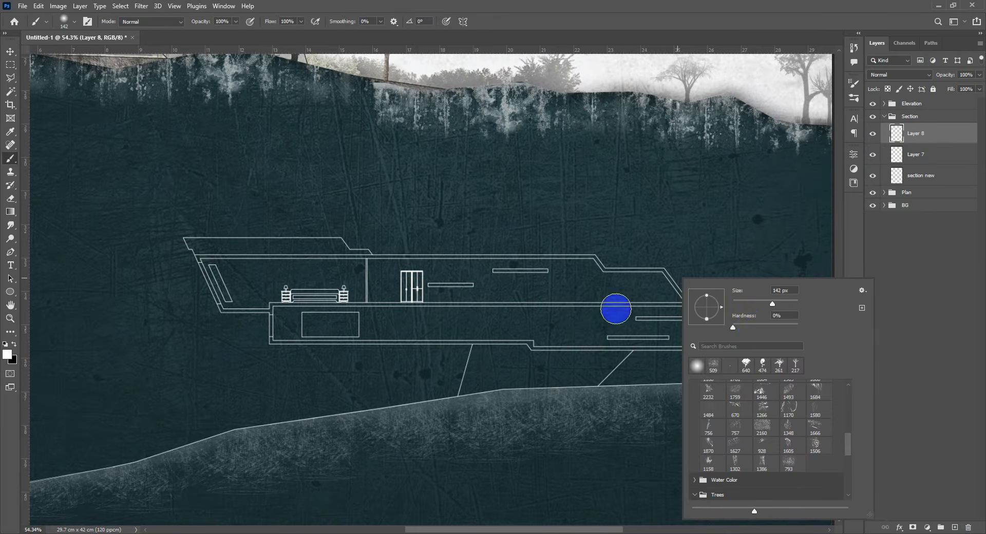
left_click_drag(608, 317, 594, 316)
left_click_drag(582, 241, 617, 294)
key("ctrl+z")
scroll(623, 282, "up", 5)
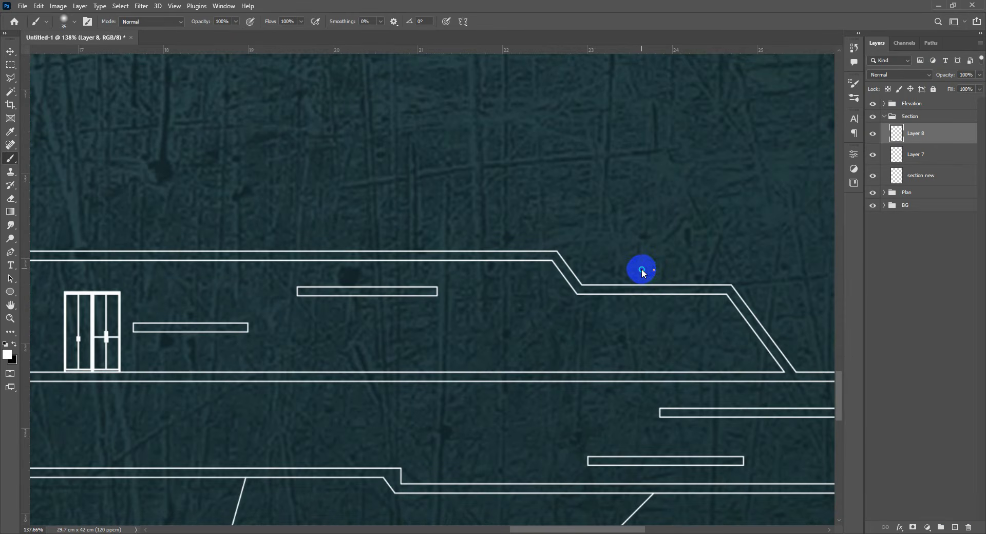
left_click_drag(654, 270, 642, 270)
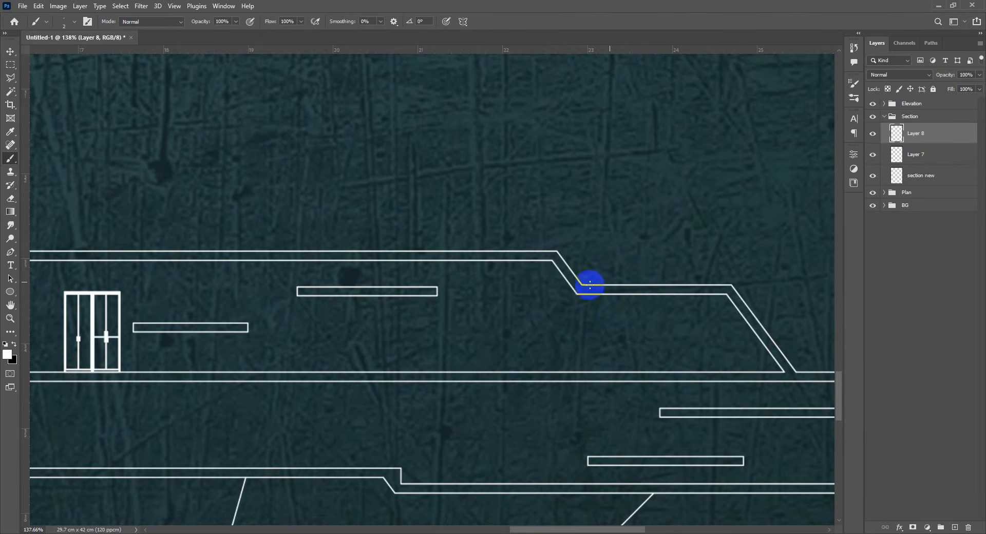
left_click(514, 190, "shift")
Step: Fade out the upper end of the roof extension line with a 77 px soft Eraser at 30% opacity
scroll(587, 229, "down", 5)
scroll(620, 256, "down", 1)
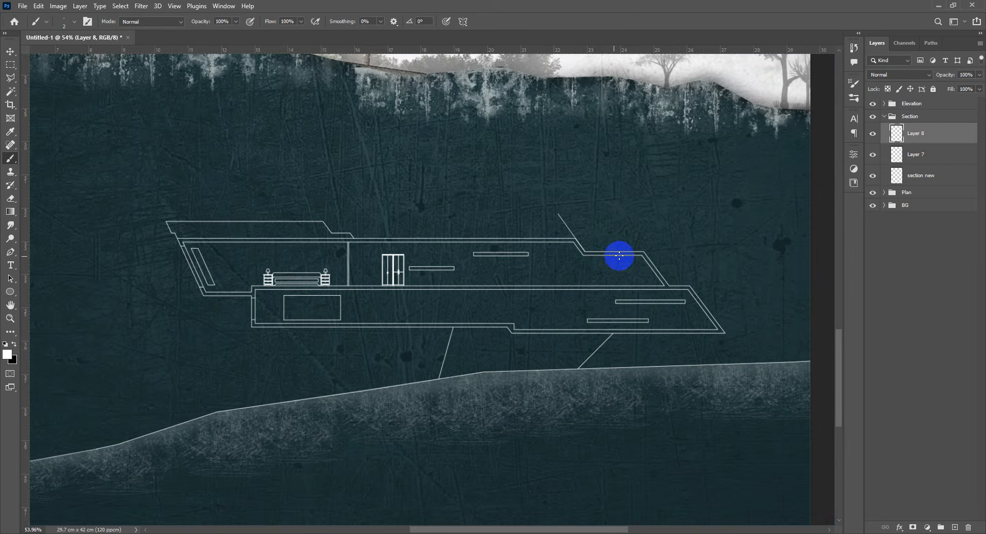
scroll(604, 256, "up", 5)
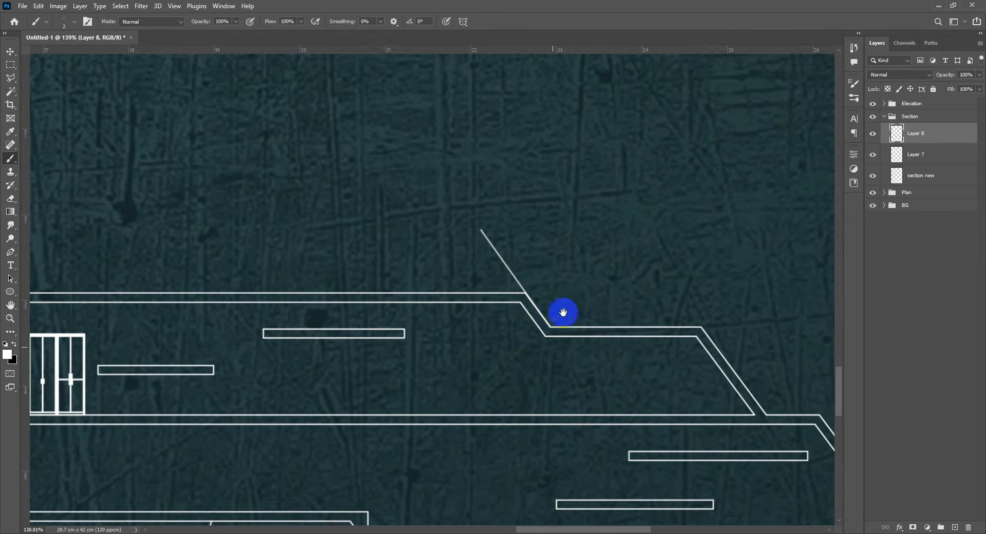
scroll(560, 285, "down", 8)
scroll(553, 257, "up", 6)
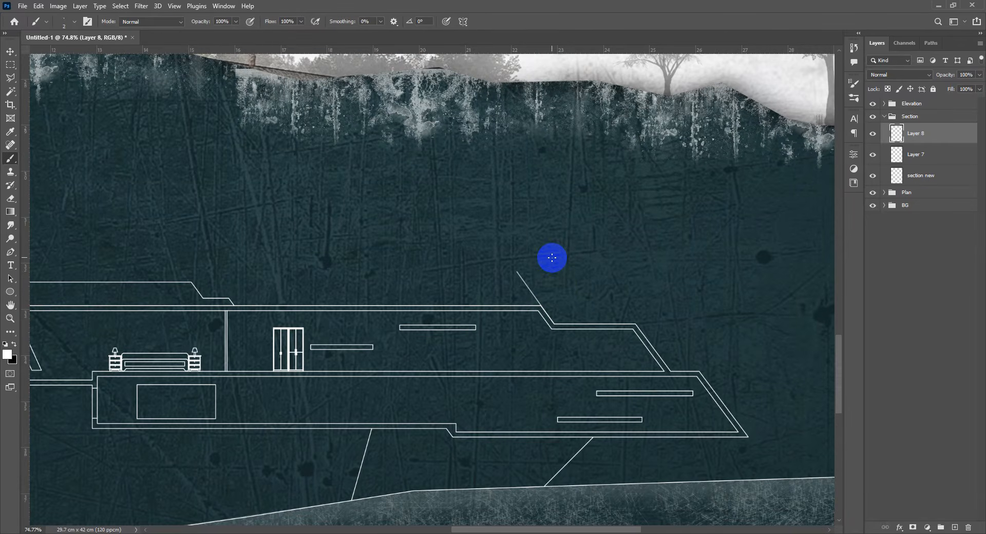
key("e")
left_click_drag(552, 259, 532, 259)
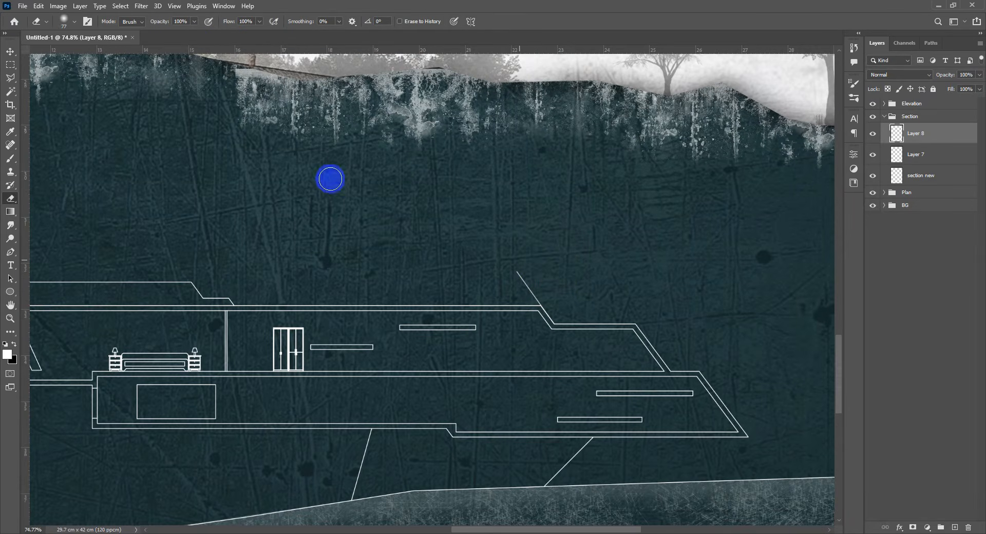
left_click(181, 21)
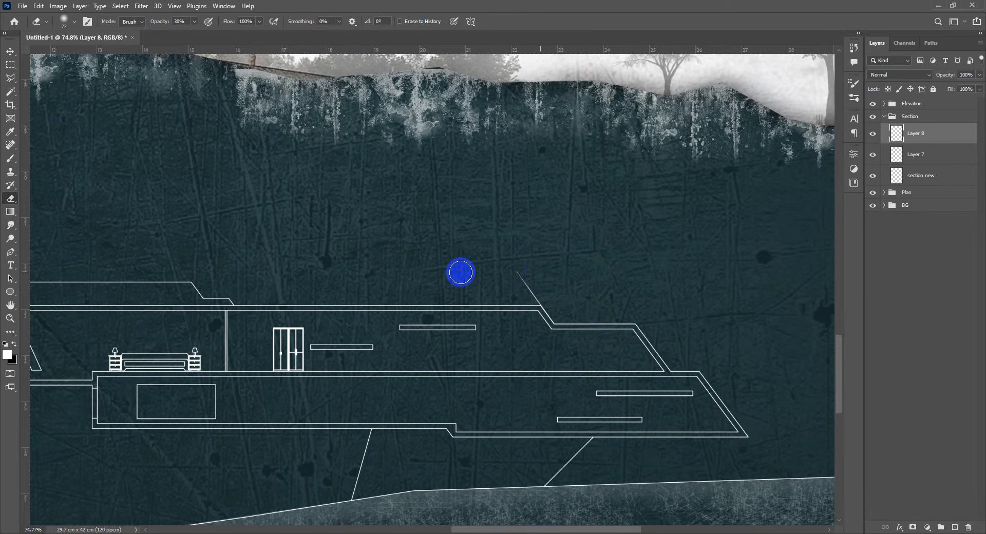
mouse_move(532, 279)
left_mouse_down()
mouse_move(490, 269)
mouse_move(518, 274)
left_mouse_up()
Step: Scale the faded extension line up to about 148% from its lower end so that it reaches farther above the roof
key("v")
scroll(531, 281, "down", 5)
scroll(547, 299, "up", 6)
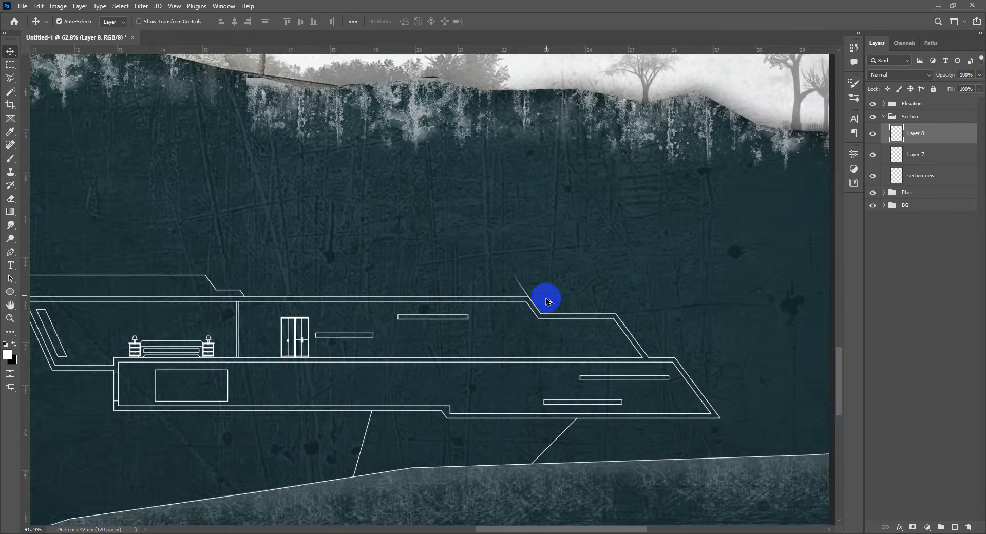
key("ctrl+t")
scroll(519, 280, "up", 4)
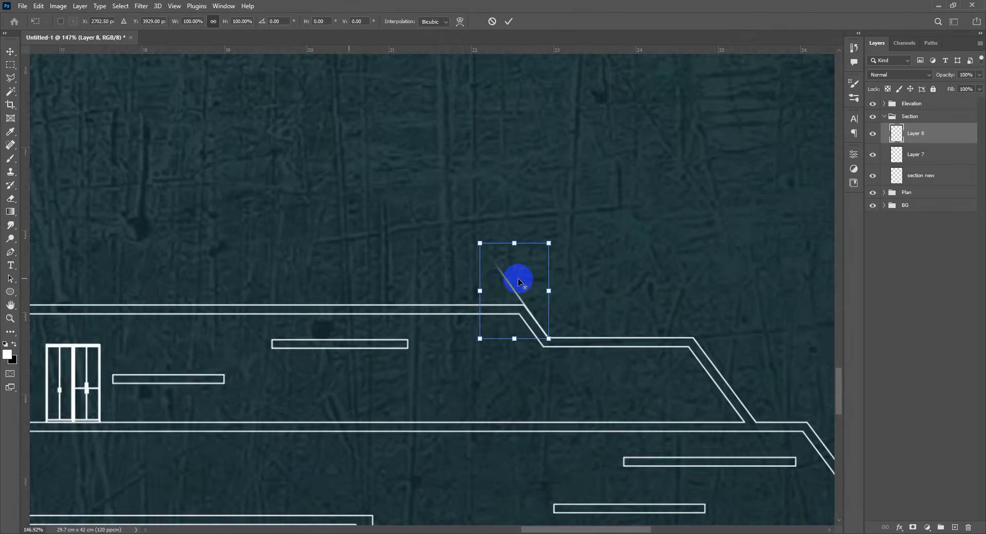
left_click_drag(474, 237, 419, 185)
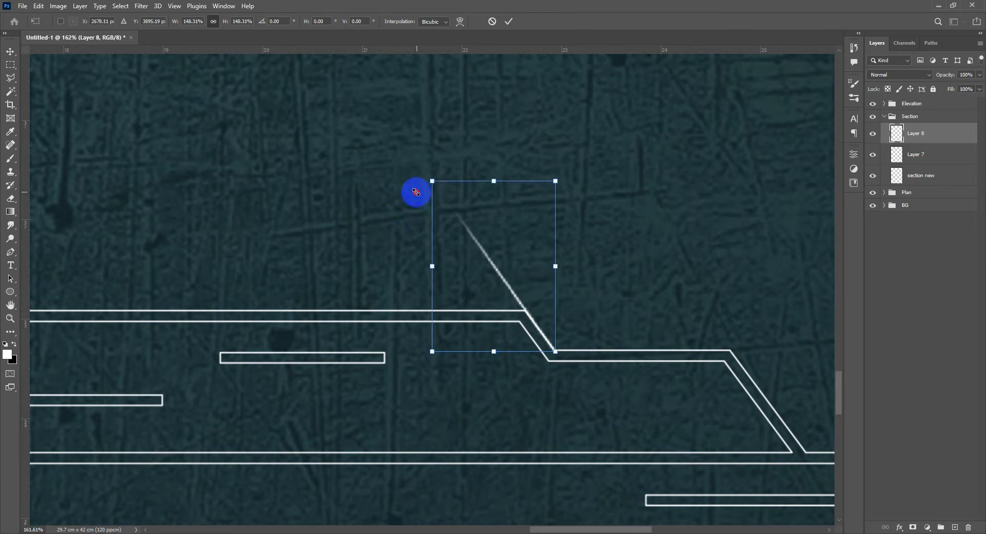
key("Return")
Step: Duplicate the faded line onto the sloped end of the section's upper floor and again onto the sloped end of the lower floor
scroll(521, 264, "down", 5)
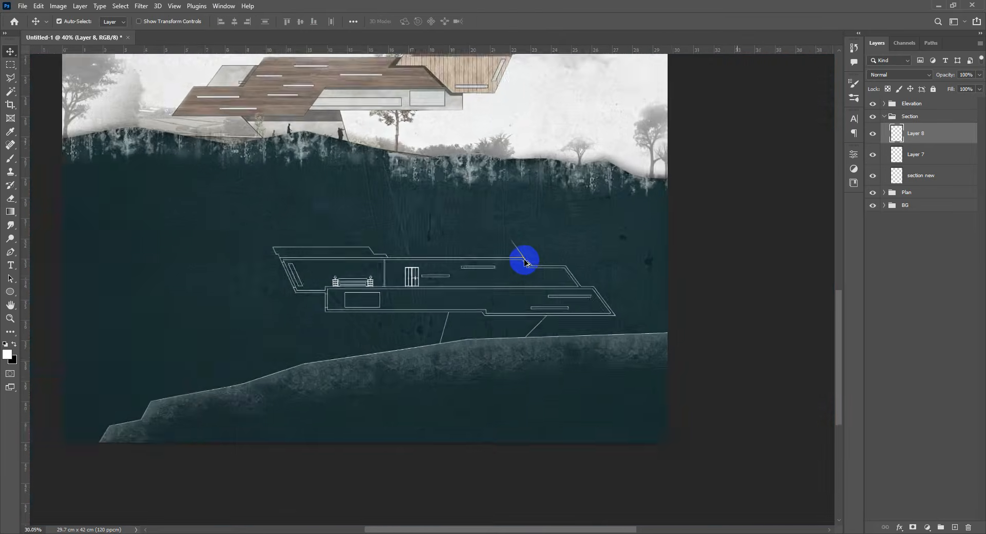
scroll(537, 261, "up", 4)
left_click_drag(538, 261, 532, 296)
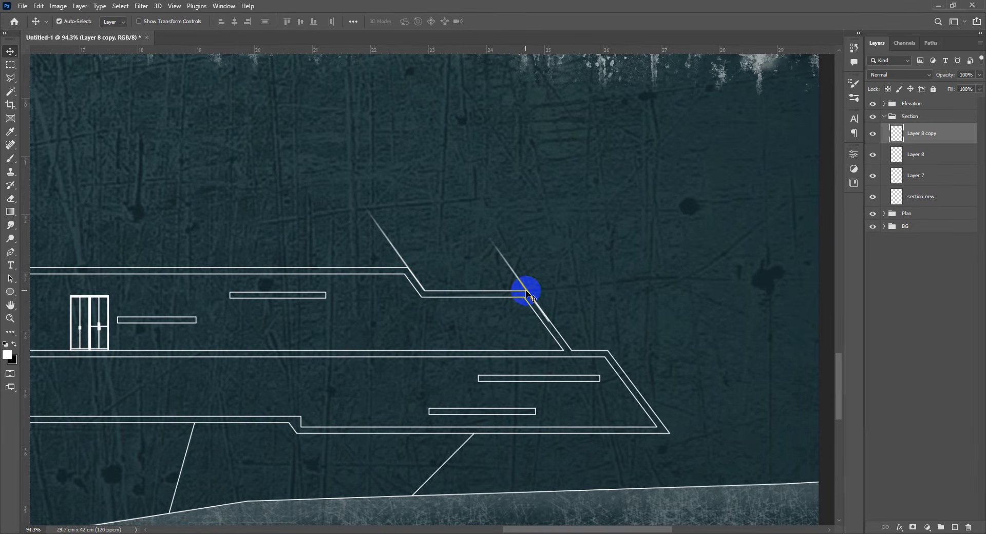
left_click_drag(527, 288, 599, 337)
scroll(599, 337, "down", 5)
scroll(666, 368, "up", 3)
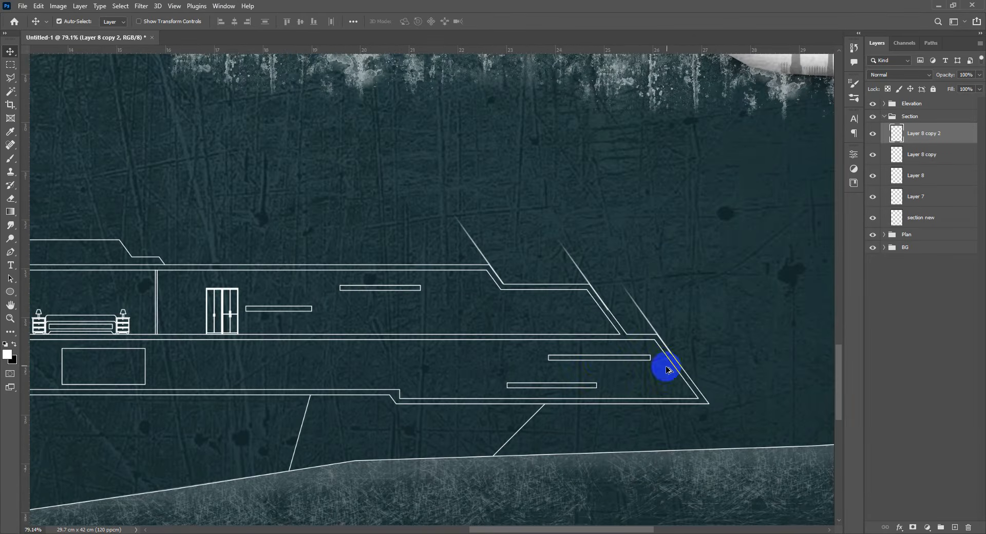
scroll(664, 368, "down", 3)
scroll(699, 386, "up", 2)
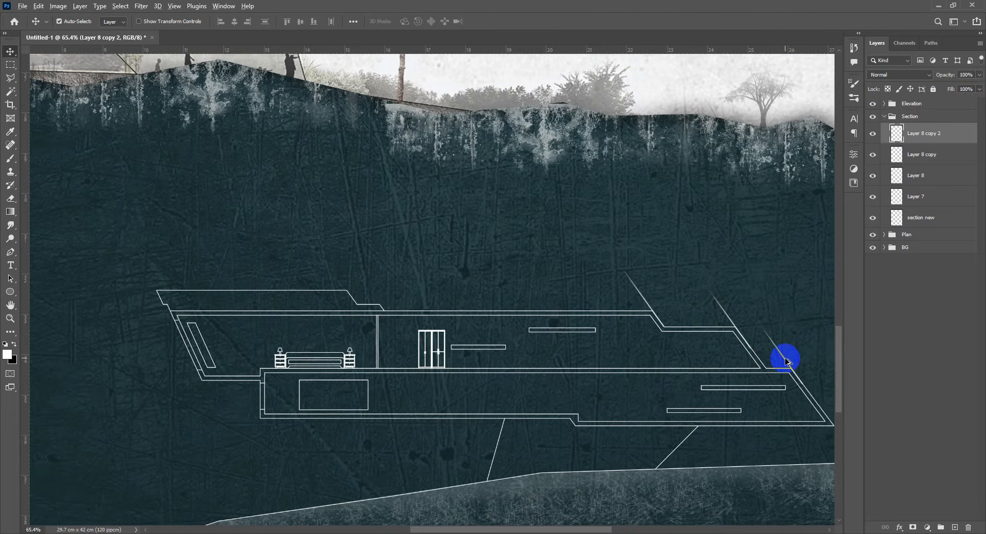
left_click_drag(785, 359, 181, 306)
key("ctrl+z")
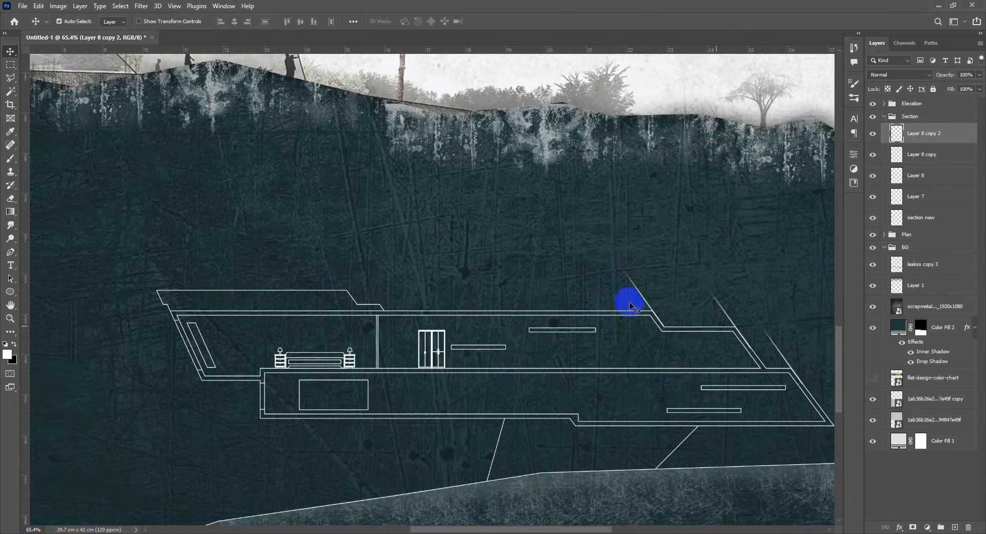
Step: Duplicate the original faded line onto the lower sloped step of the raised roof above the bedroom, scaled to about 58%
scroll(632, 307, "up", 4)
left_click_drag(663, 315, 359, 308)
scroll(129, 289, "up", 2)
key("ctrl+t")
left_click_drag(253, 161, 307, 236)
left_click_drag(342, 288, 338, 291)
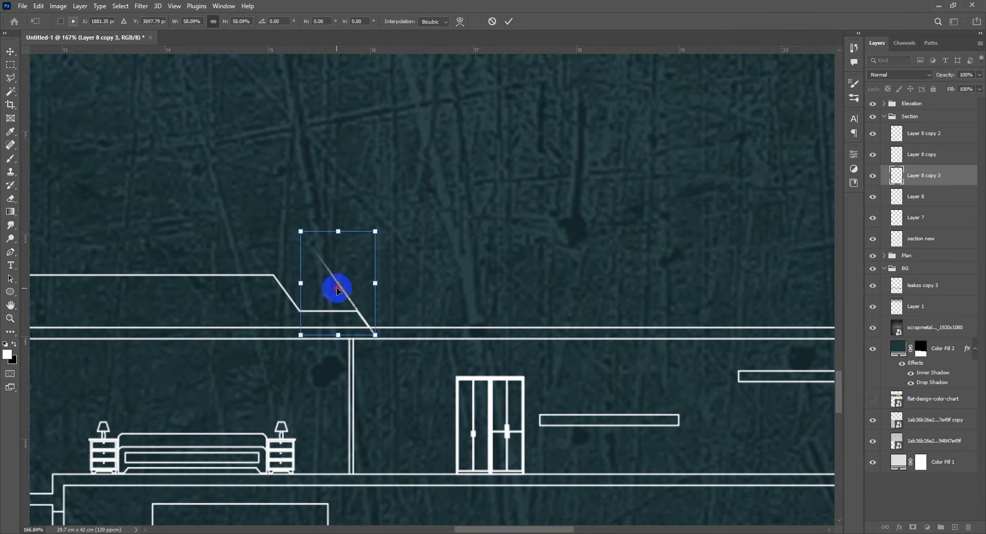
key("Return")
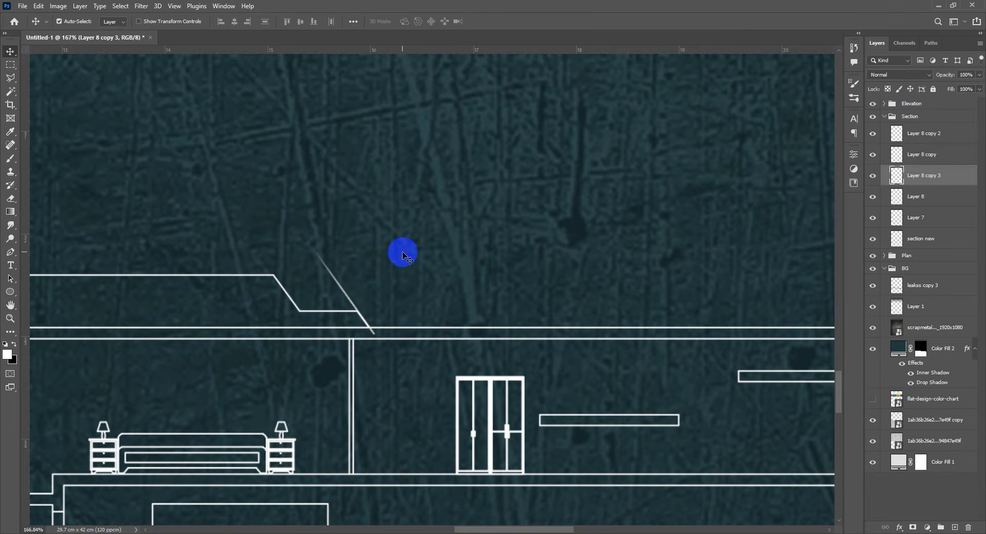
Step: Duplicate the shortened faded line onto the upper sloped step of the raised roof
scroll(357, 285, "down", 1)
left_click_drag(311, 293, 571, 337)
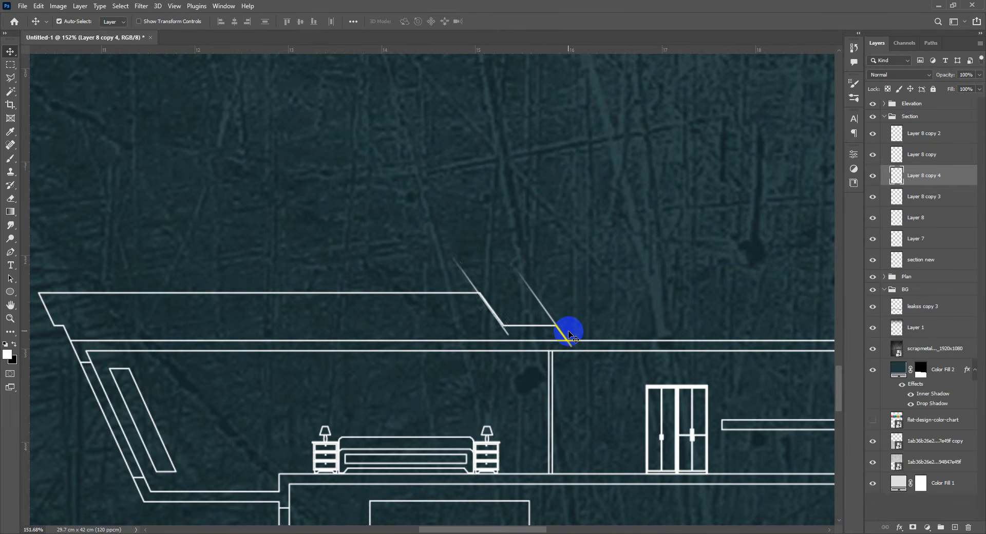
Step: Duplicate the shortened faded line onto the bedroom's slanted outer wall, rotated to about 10.3° and aligned with the wall's lower corner
scroll(319, 202, "down", 5)
left_click_drag(348, 256, 524, 282)
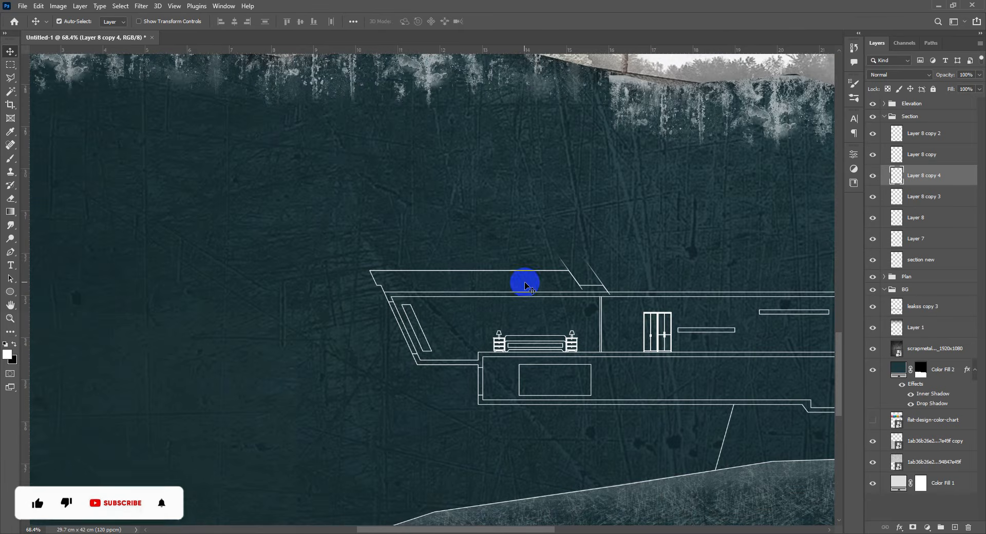
scroll(474, 263, "up", 3)
scroll(474, 265, "up", 2)
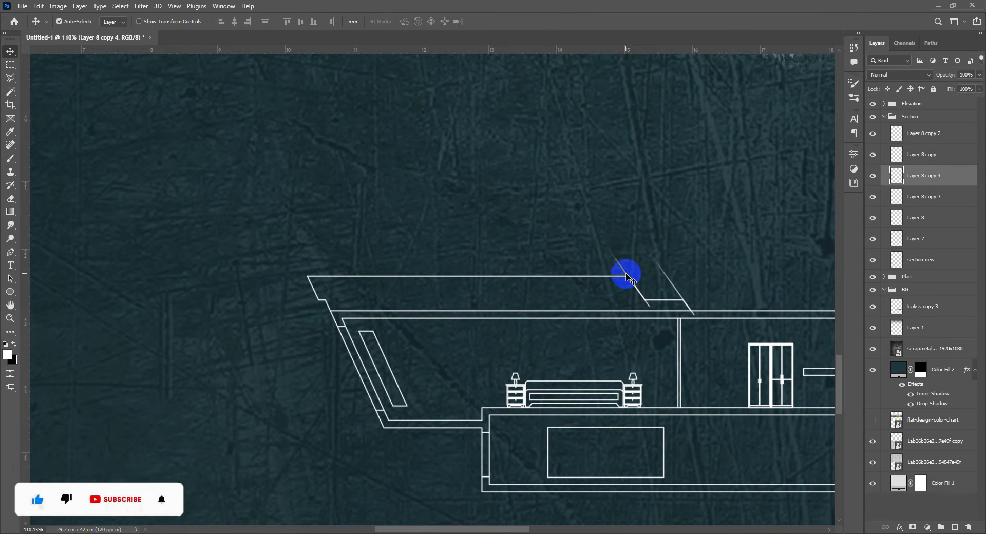
left_click_drag(627, 278, 357, 398)
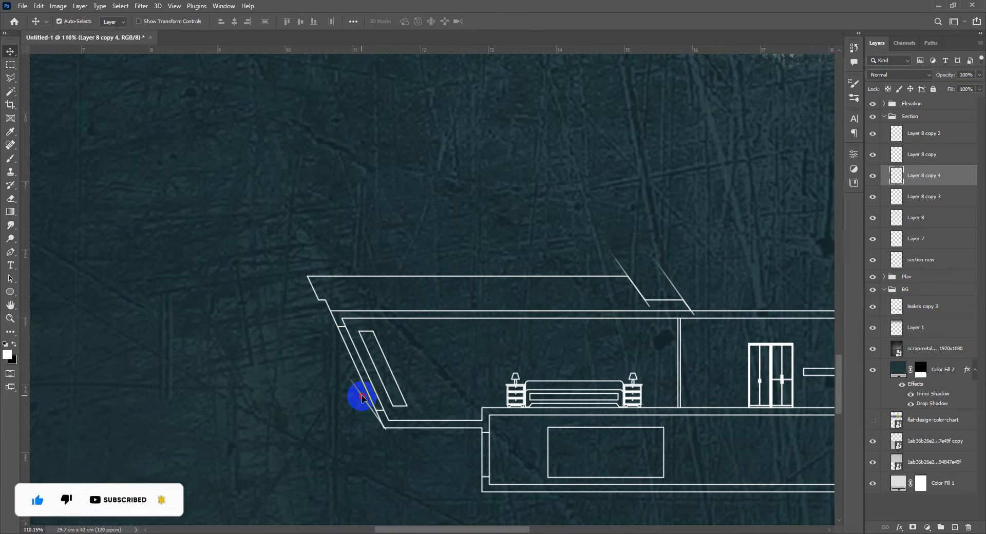
key("ctrl+j")
key("ctrl+t")
left_click_drag(421, 390, 435, 388)
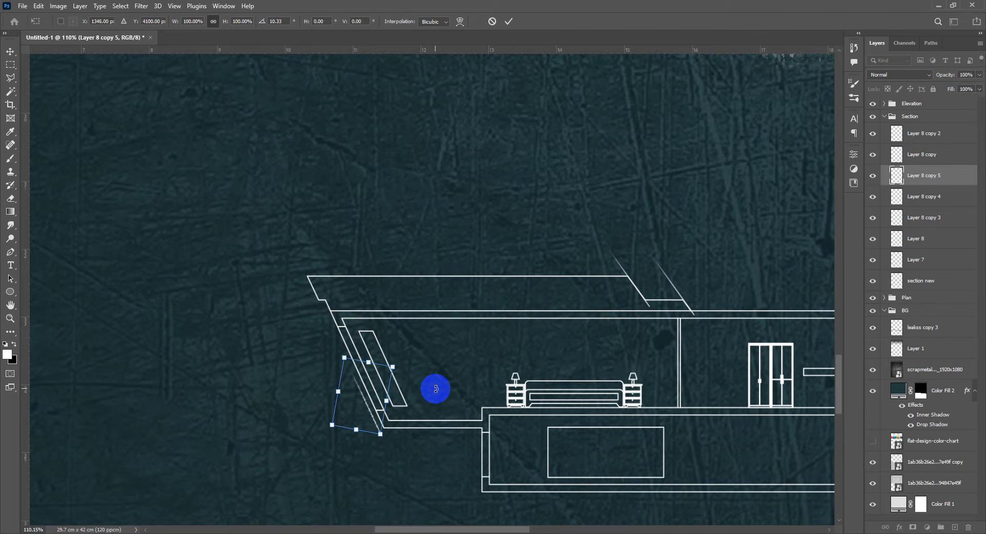
key("Right")
key("Right")
key("Right")
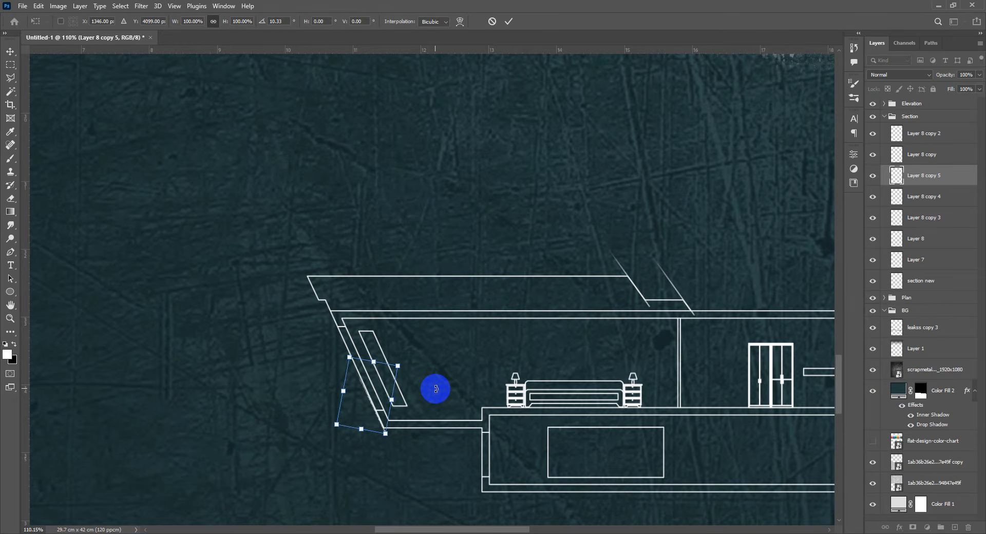
key("Down")
key("Down")
key("Down")
key("Down")
key("Down")
key("Down")
key("Down")
key("Down")
key("Down")
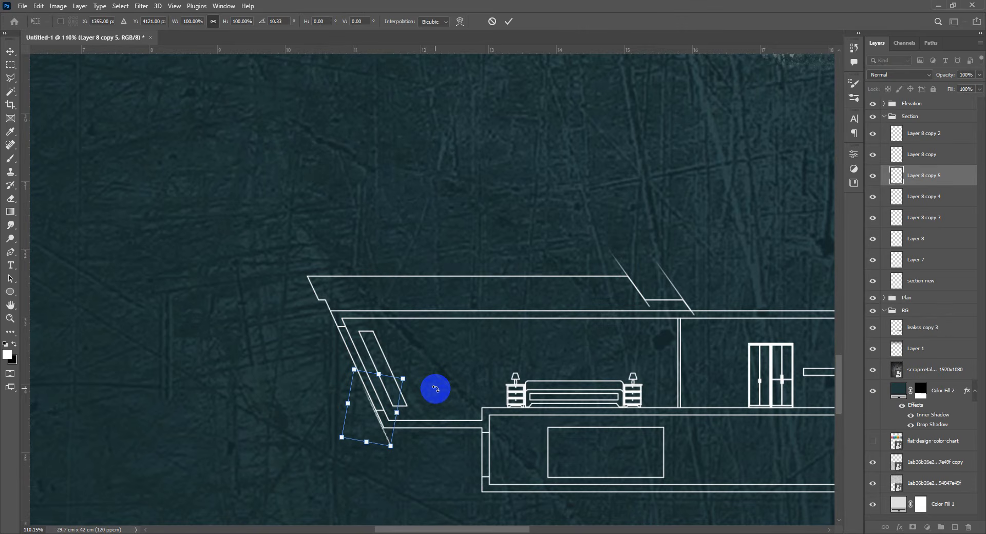
Step: Scale the outer wall's faded line to about 345%, rotate it to about 11.7°, and lower its opacity to 52%
left_click_drag(355, 370, 265, 182)
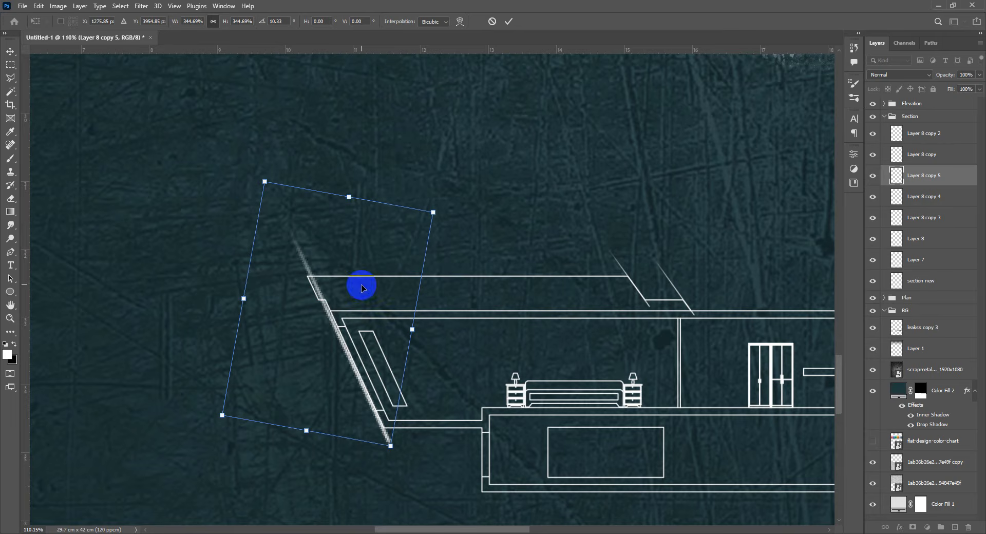
left_click_drag(330, 163, 334, 163)
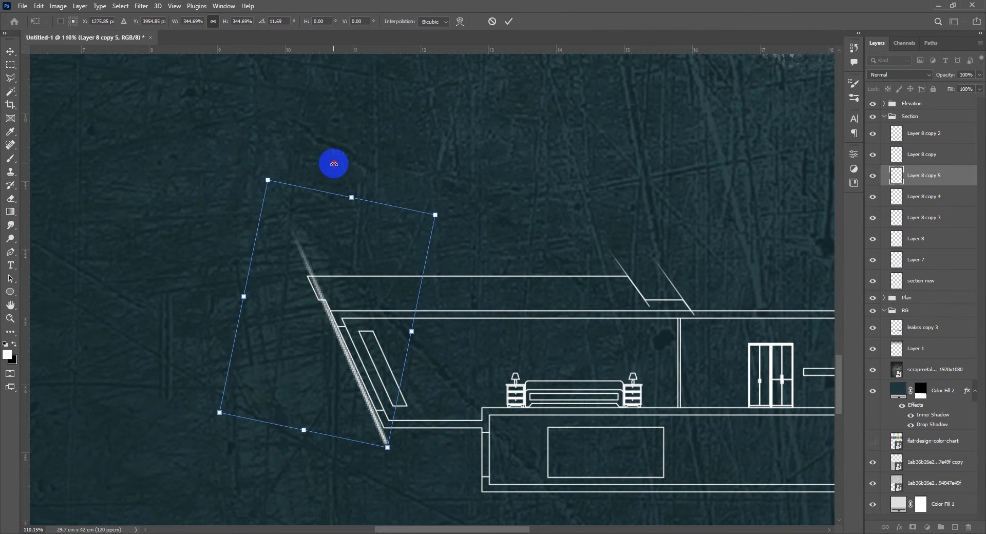
key("Return")
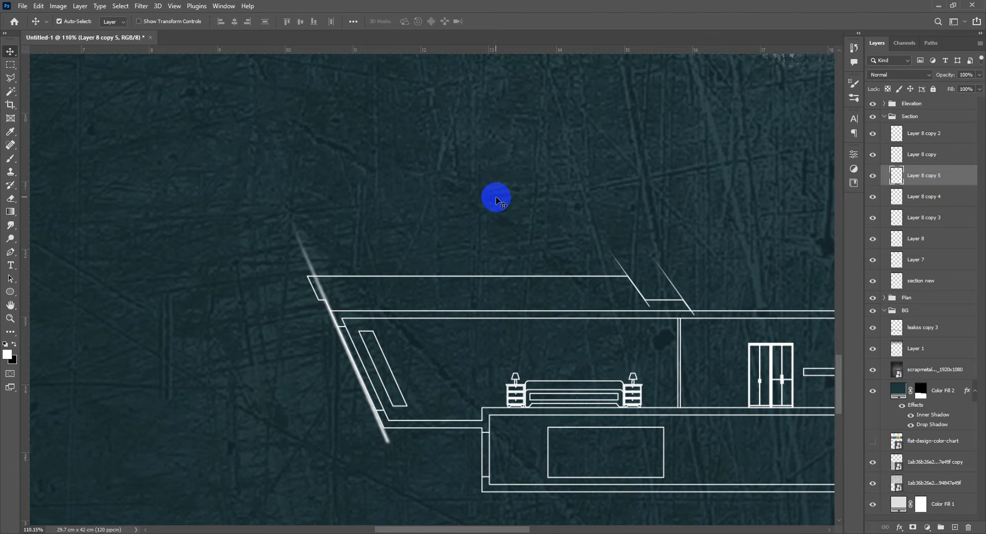
left_click_drag(944, 75, 801, 82)
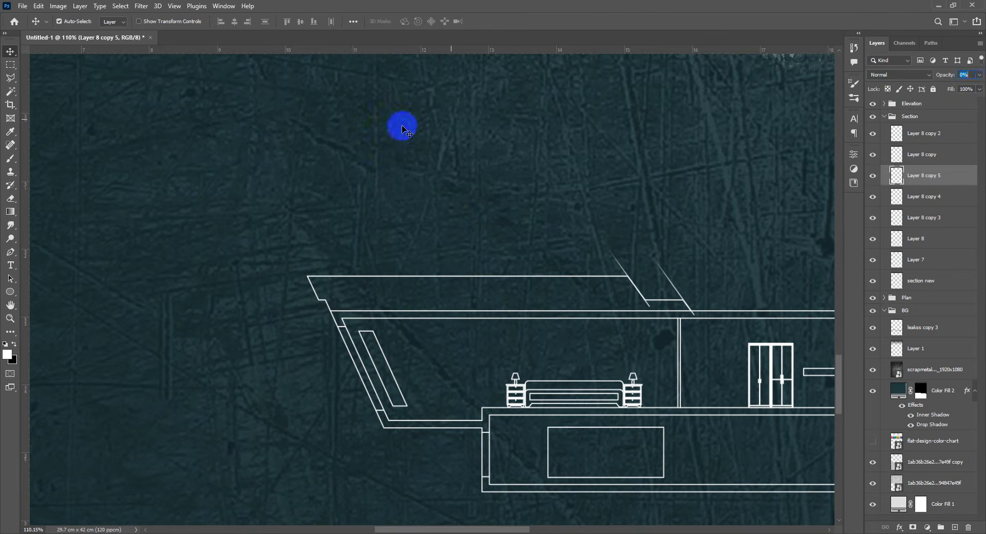
left_click_drag(941, 75, 951, 75)
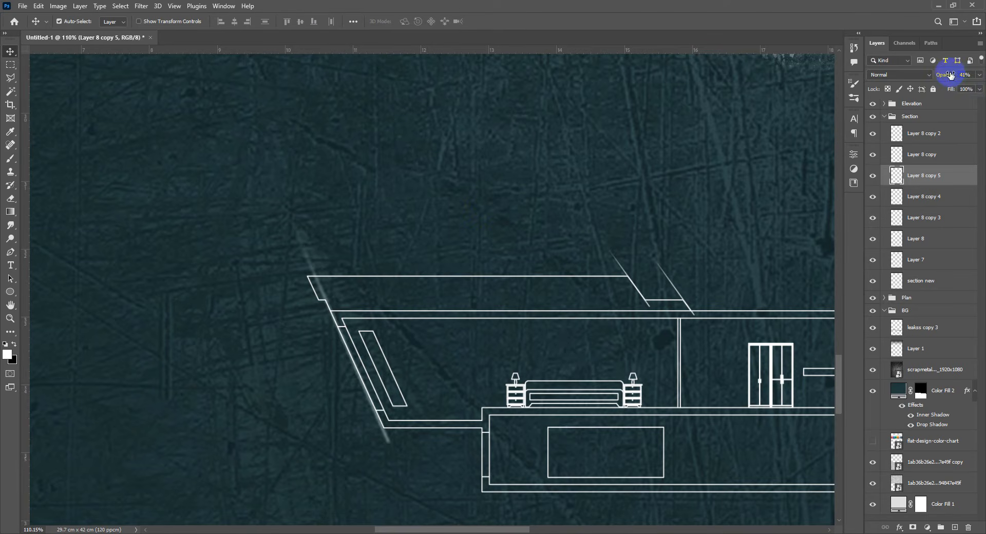
Step: Duplicate the lower floor's faded line and rotate the copy to about 125.7°, extending that floor's top edge horizontally past the sloped end
scroll(540, 255, "down", 5)
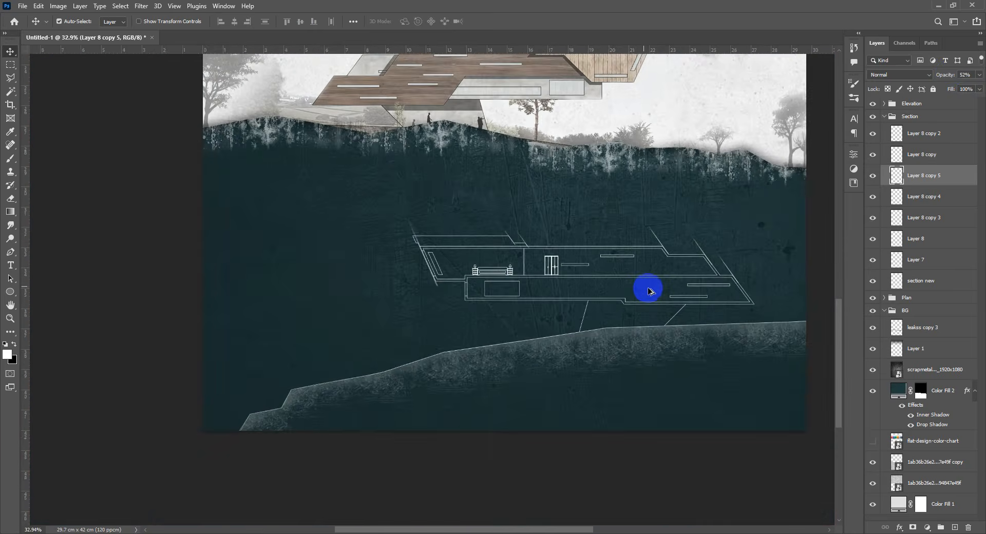
scroll(655, 293, "up", 1)
left_click_drag(667, 285, 518, 309)
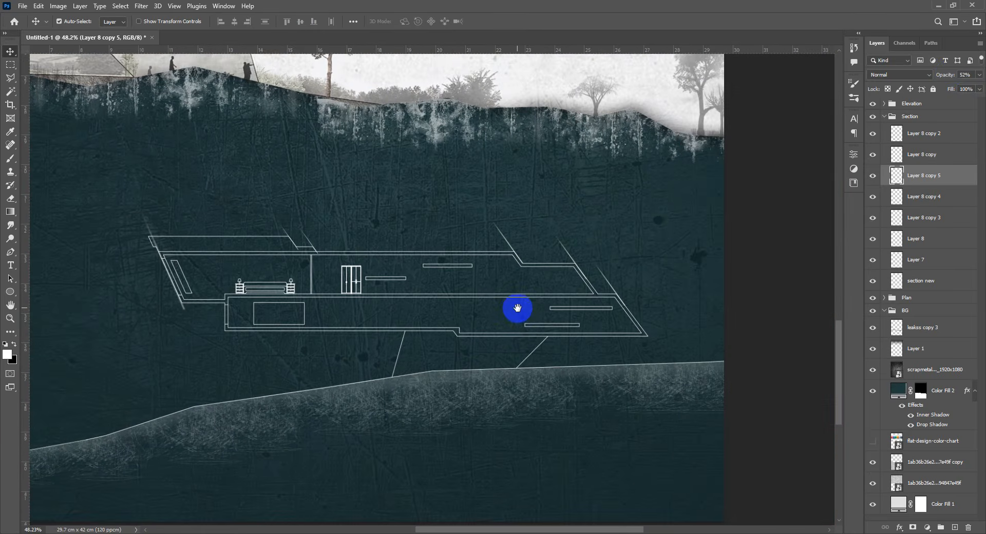
scroll(532, 300, "up", 7)
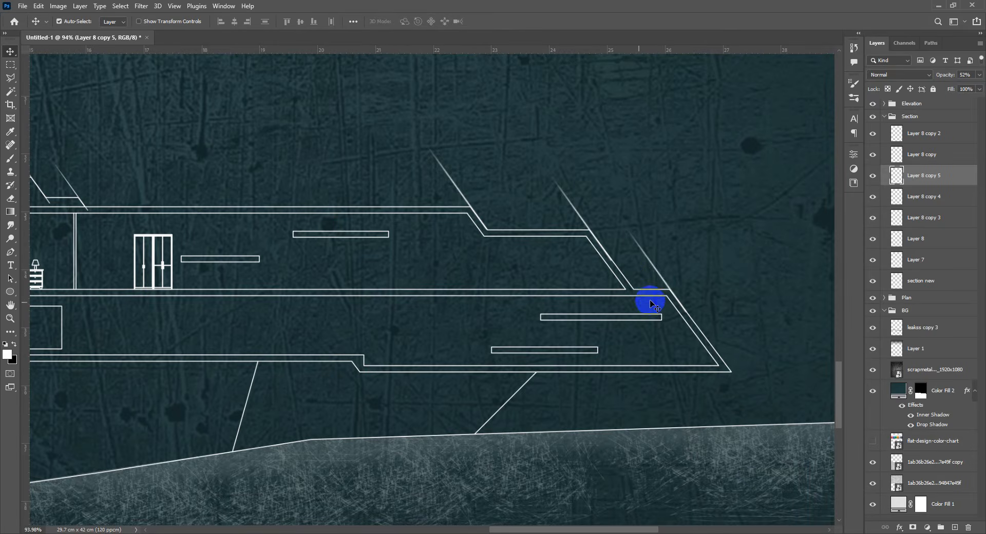
left_click(663, 281)
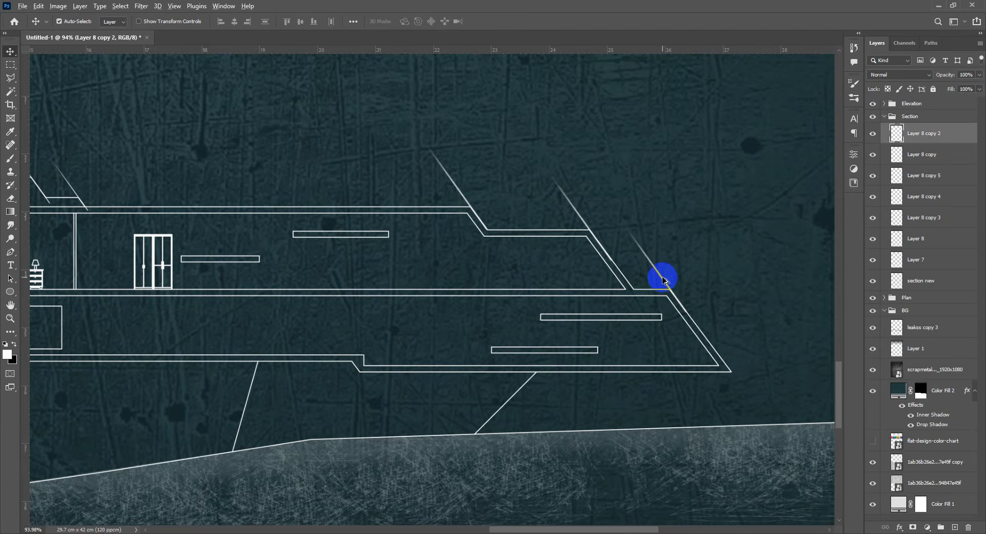
scroll(645, 286, "down", 8)
scroll(629, 288, "up", 3)
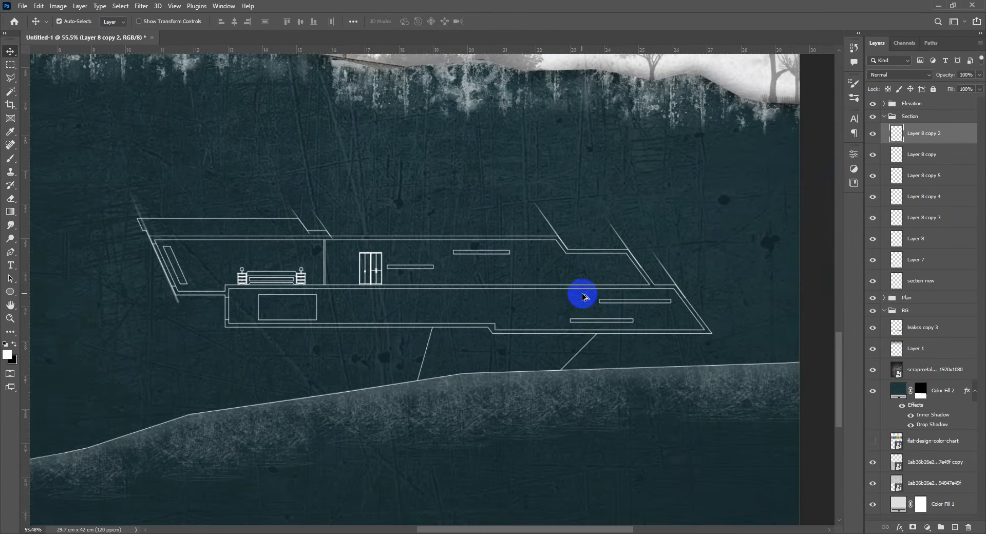
mouse_move(587, 295)
left_mouse_down()
mouse_move(621, 303)
mouse_move(531, 302)
left_mouse_up()
scroll(628, 288, "up", 8)
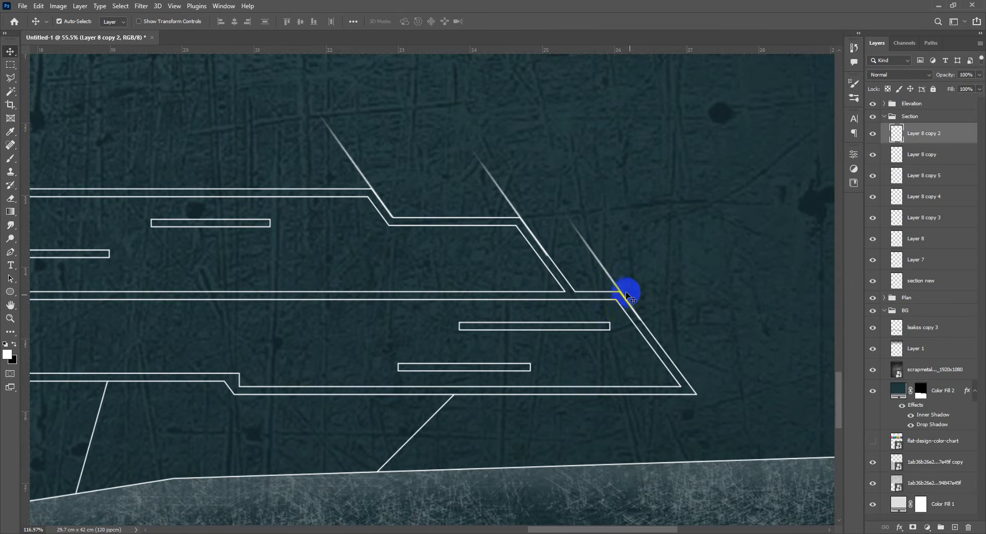
mouse_move(618, 291)
left_mouse_down("alt")
mouse_move(645, 257)
mouse_move(726, 288)
mouse_move(669, 334)
mouse_move(543, 339)
left_mouse_up("alt")
key("ctrl+t")
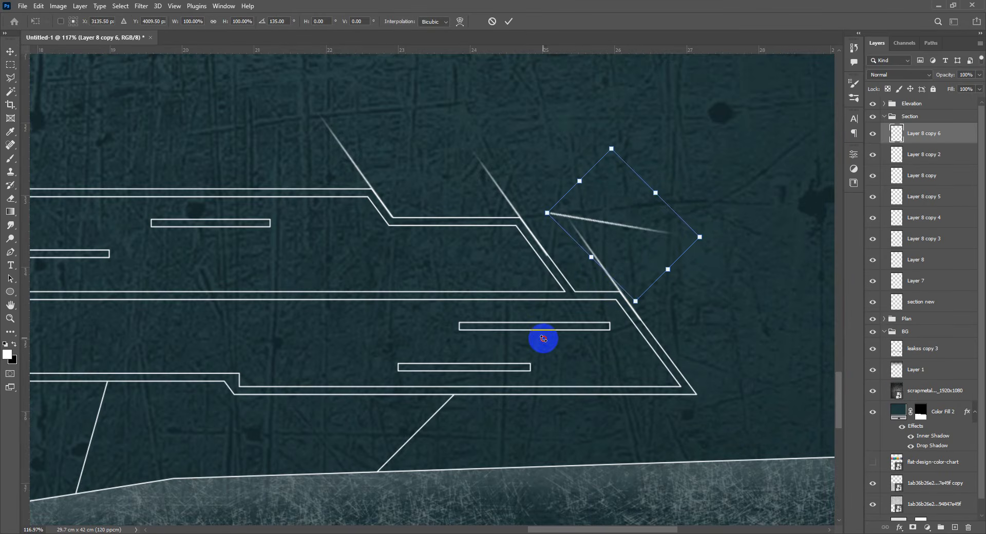
left_click_drag(616, 337, 634, 341)
mouse_move(644, 224)
left_mouse_down()
mouse_move(647, 291)
mouse_move(670, 291)
left_mouse_up()
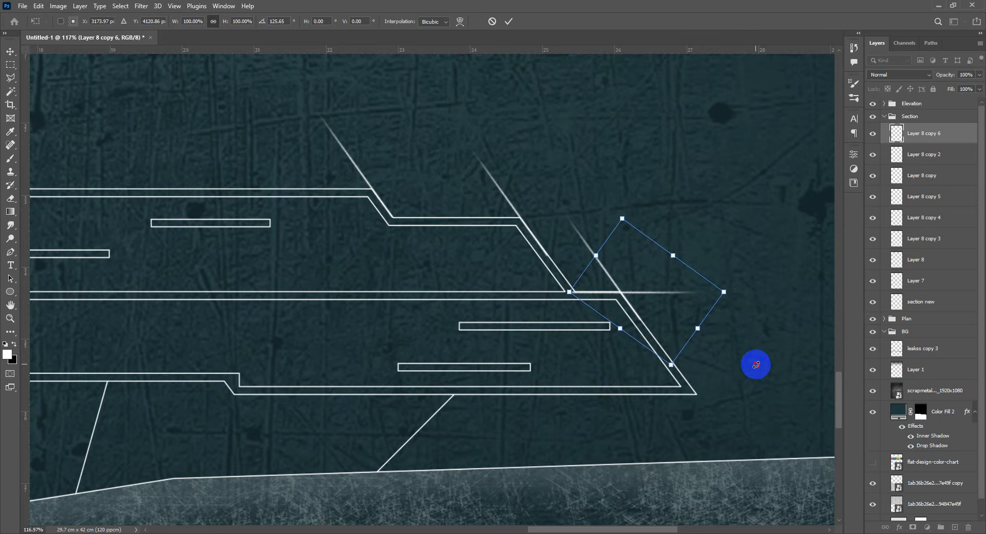
key("Return")
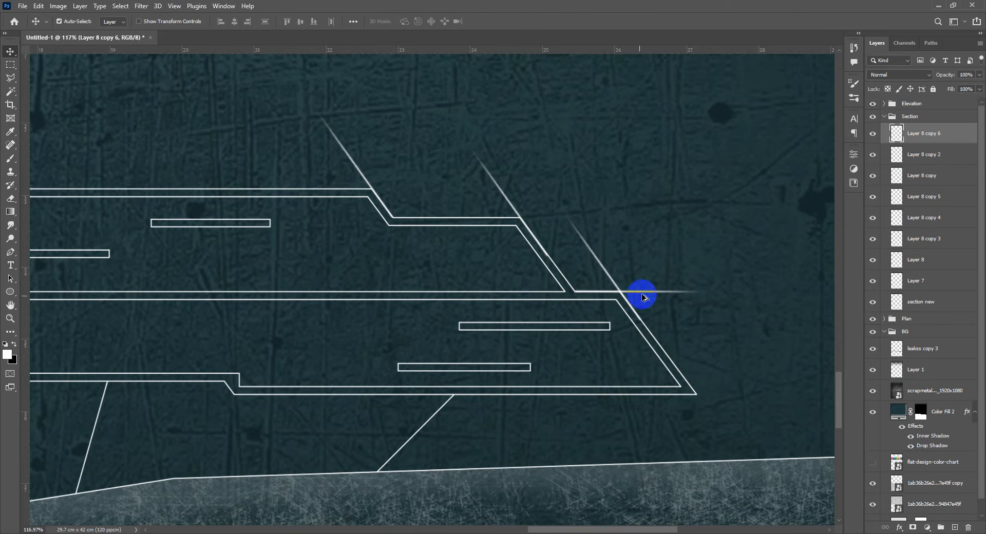
Step: Duplicate the horizontal faded line onto the top edges of the section's two upper steps and onto its bottom edge at the sloped end
mouse_move(643, 293)
left_mouse_down()
mouse_move(522, 244)
mouse_move(496, 218)
left_mouse_up()
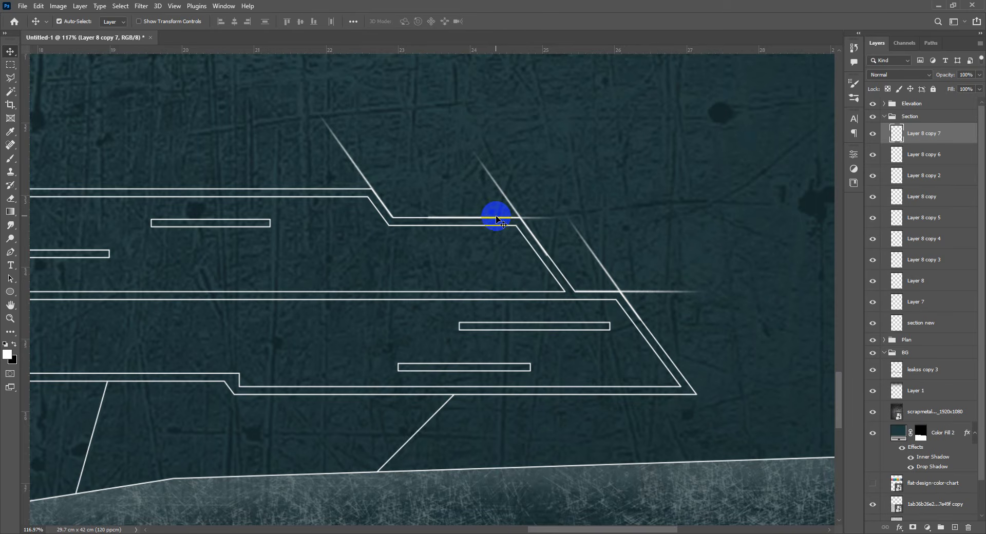
left_click_drag(502, 222, 375, 194)
scroll(470, 226, "down", 4)
scroll(471, 226, "up", 5)
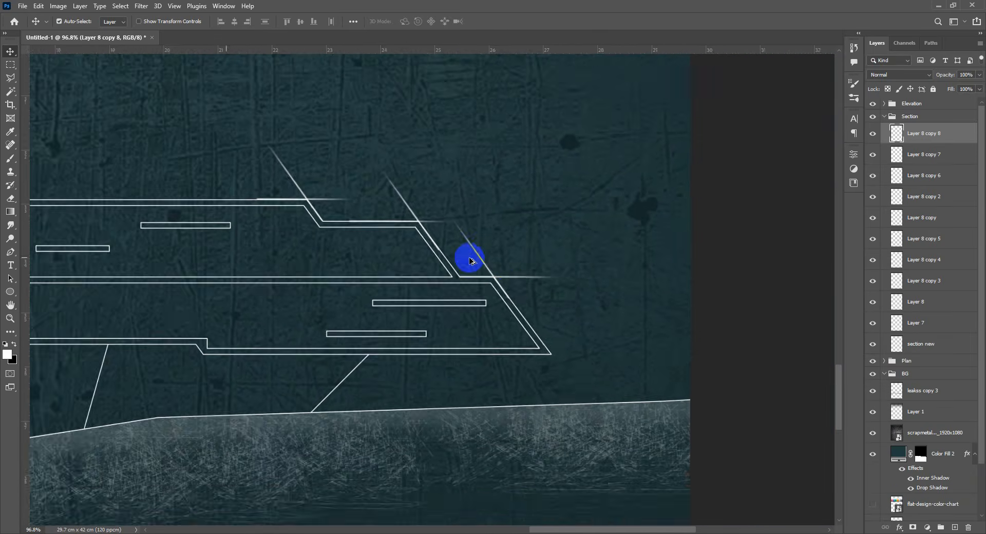
left_click_drag(526, 283, 583, 371)
key("ctrl+z")
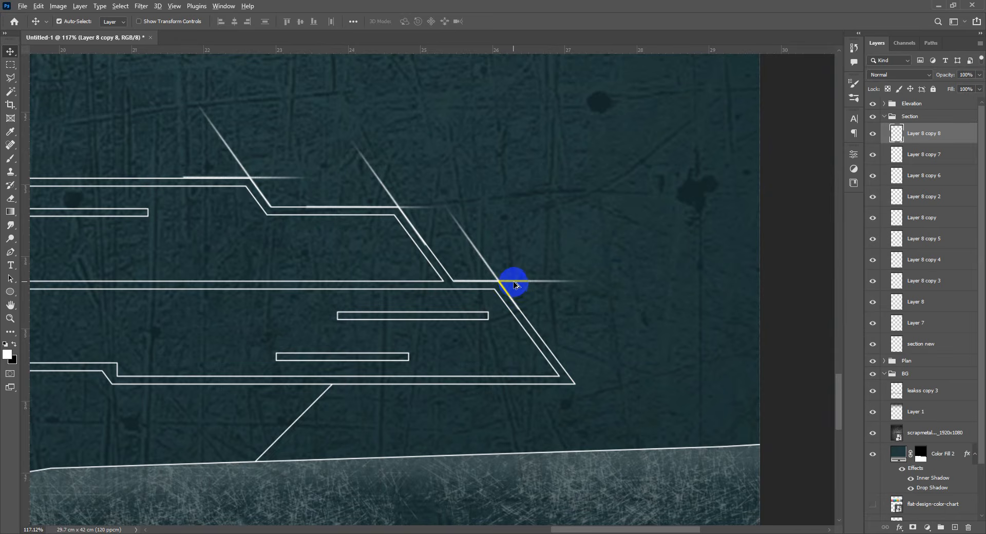
mouse_move(516, 284)
left_mouse_down()
mouse_move(577, 392)
mouse_move(561, 389)
left_mouse_up()
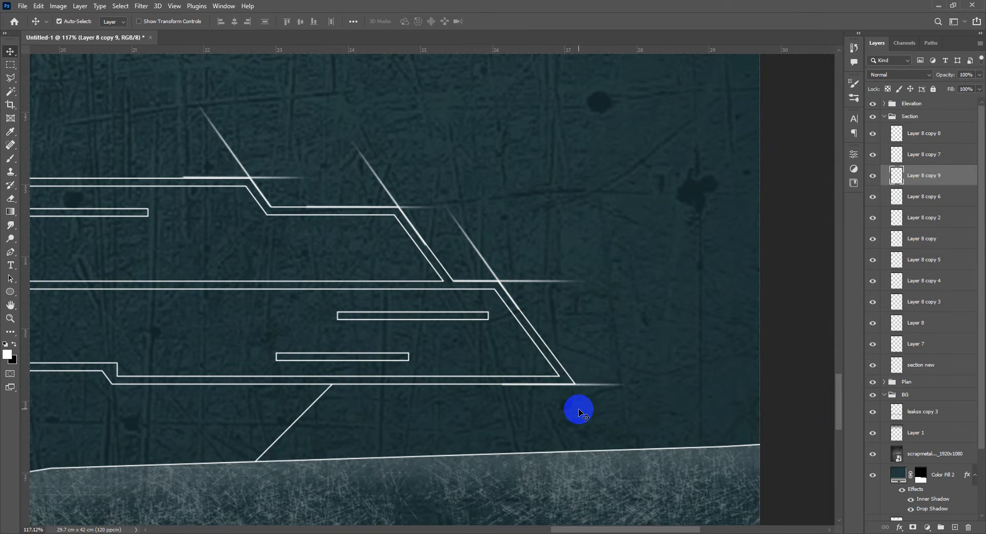
Step: Duplicate the bottom faded line to the lower floor's bottom corner at the bedroom end, flipped horizontally so it fades outward
scroll(579, 411, "down", 5)
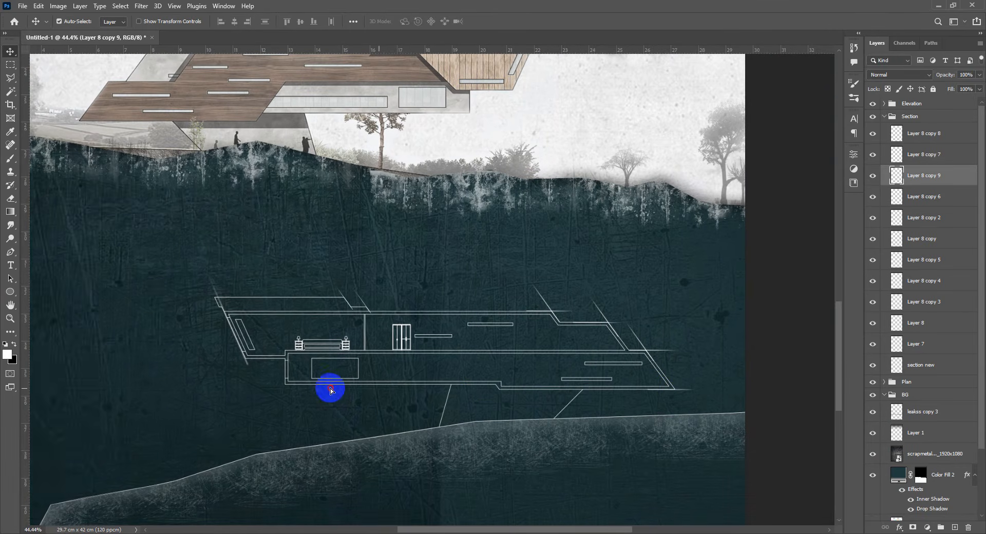
scroll(677, 394, "up", 4)
scroll(680, 395, "up", 1)
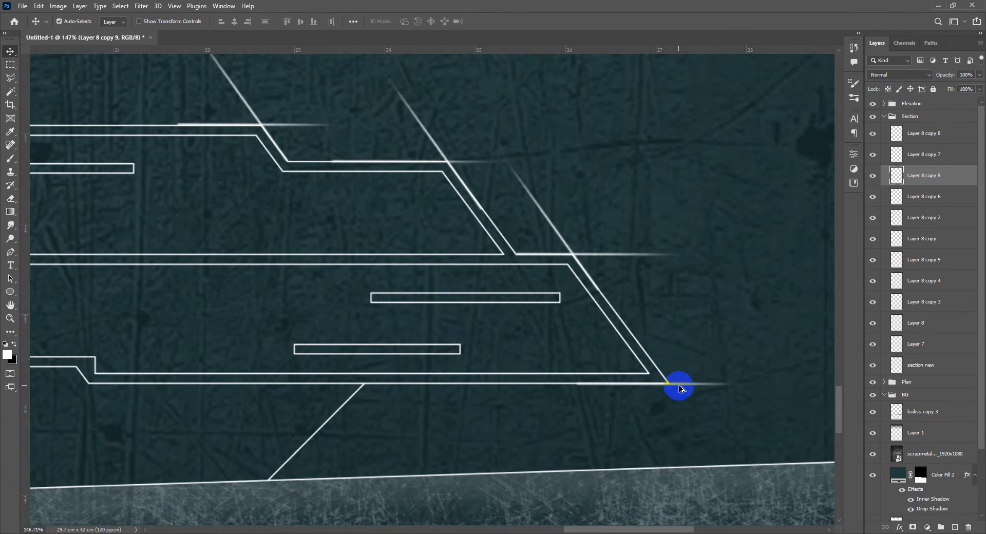
left_click_drag(679, 389, 72, 346)
scroll(156, 293, "down", 2)
key("ctrl+t")
left_click_drag(100, 386, 575, 368)
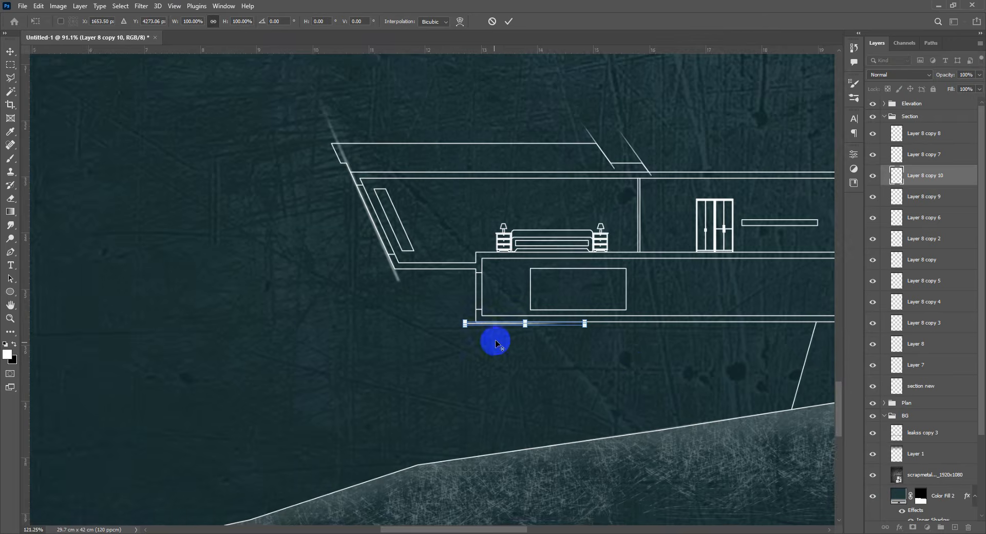
scroll(499, 342, "up", 5)
right_click(520, 318)
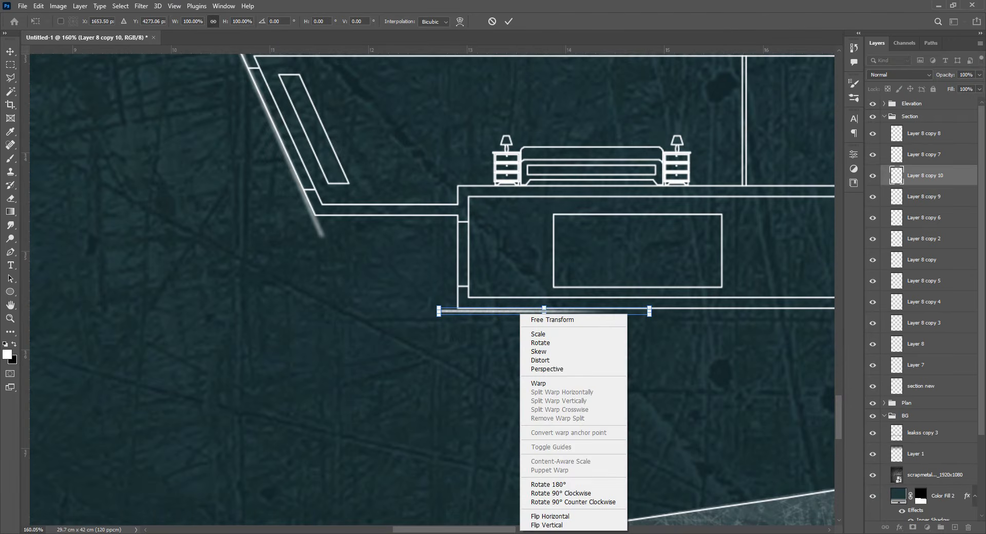
left_click(565, 518)
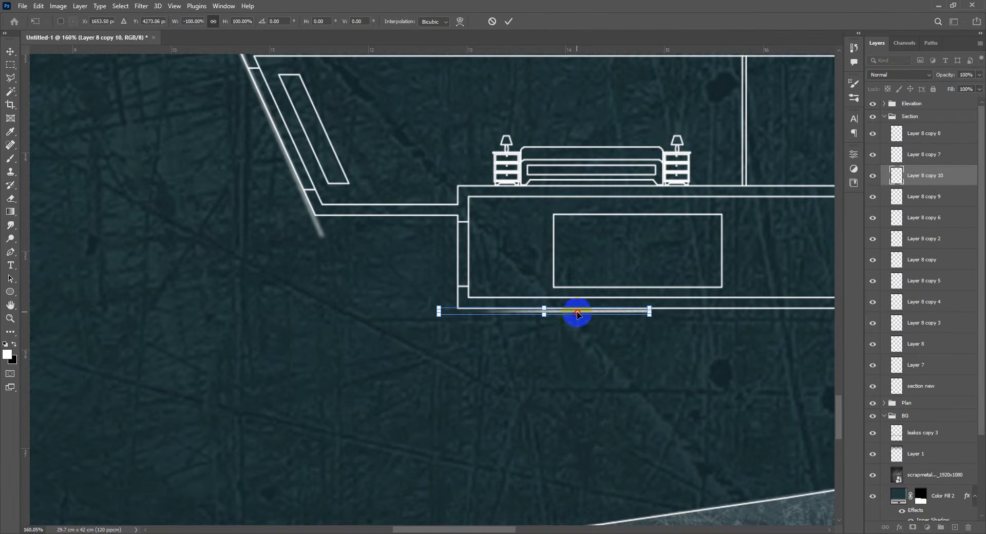
left_click_drag(578, 315, 457, 315)
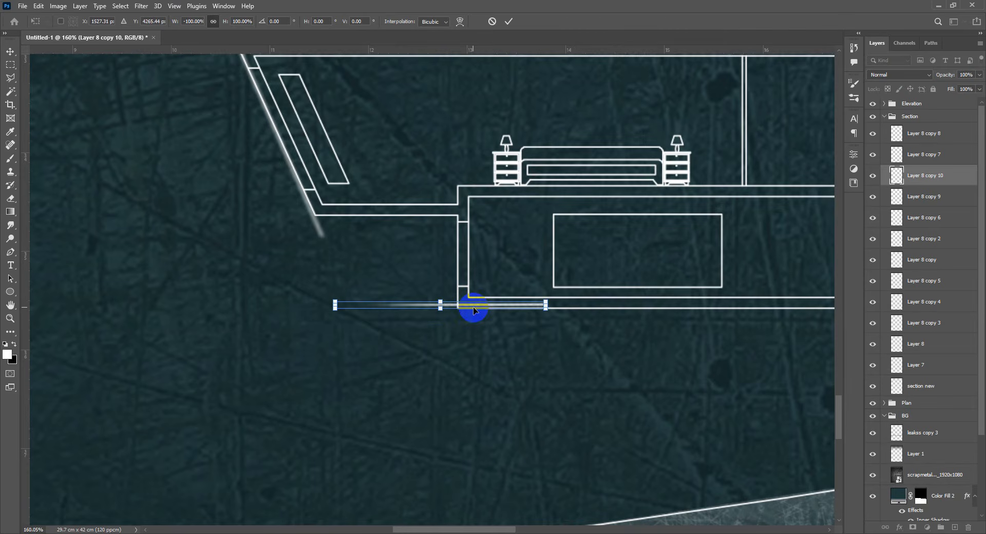
key("Return")
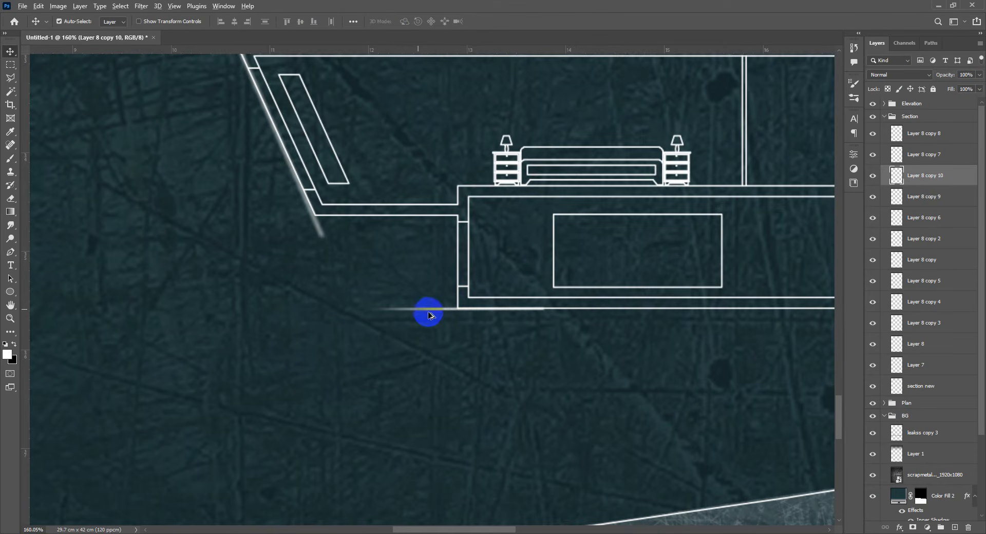
Step: Duplicate the flipped faded line onto the bottom edge of the bedroom overhang, fading outward past the slanted wall
left_click_drag(442, 311, 433, 395)
scroll(302, 214, "down", 5)
scroll(460, 417, "up", 2)
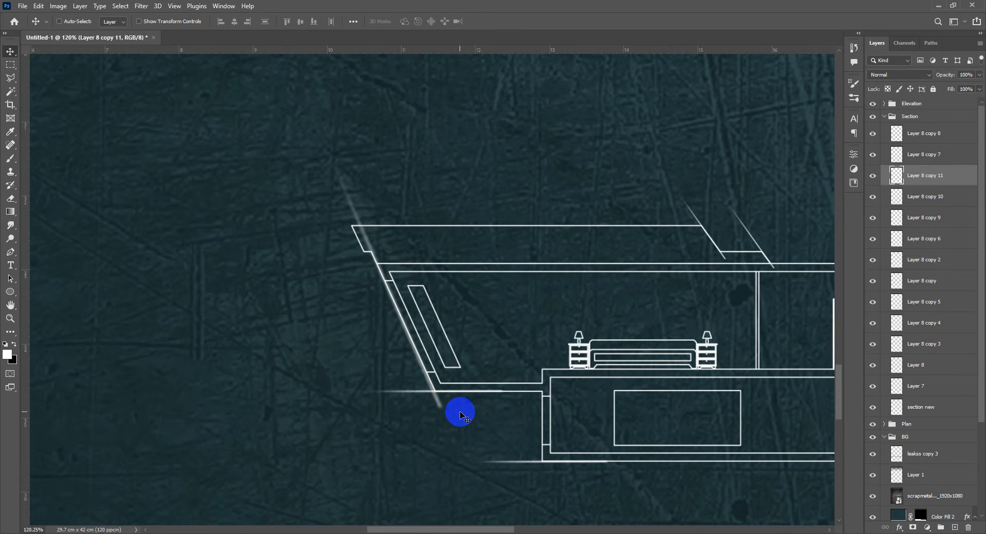
Step: Duplicate the overhang's faded line, rotate the copy to -90°, and place it along the lower floor's vertical end edge, fading downward
key("ctrl+j")
key("ctrl+t")
left_click_drag(425, 421, 503, 389)
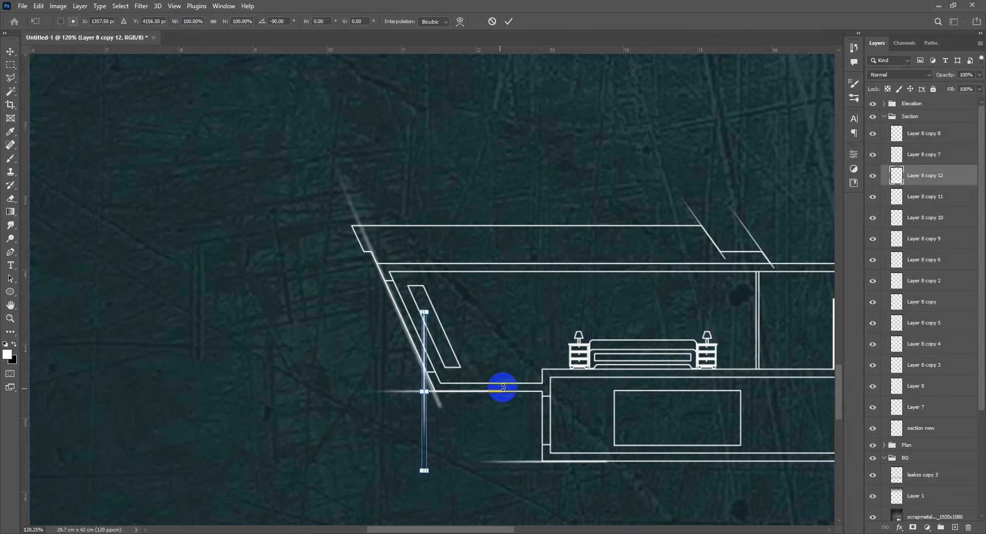
key("Return")
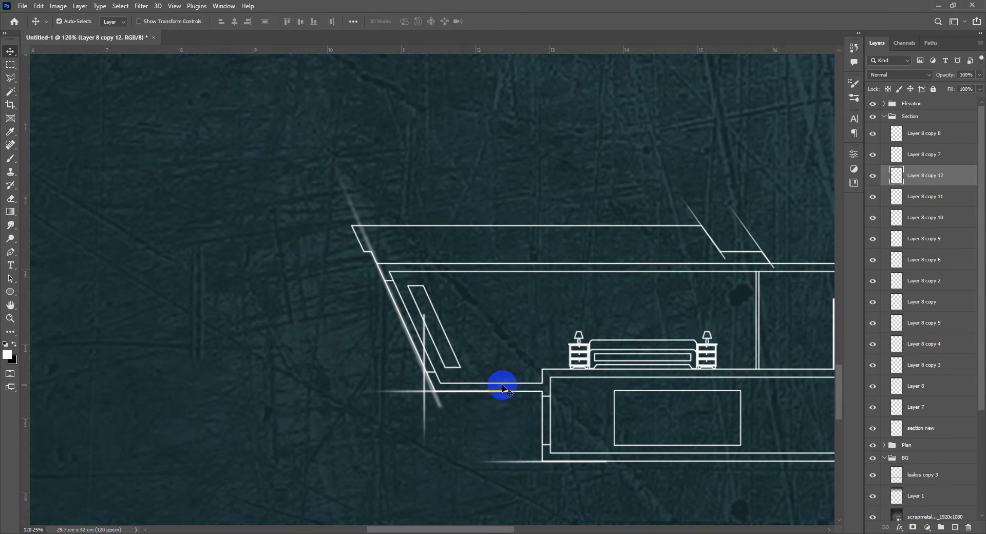
scroll(503, 394, "up", 3)
left_click_drag(499, 408, 445, 253)
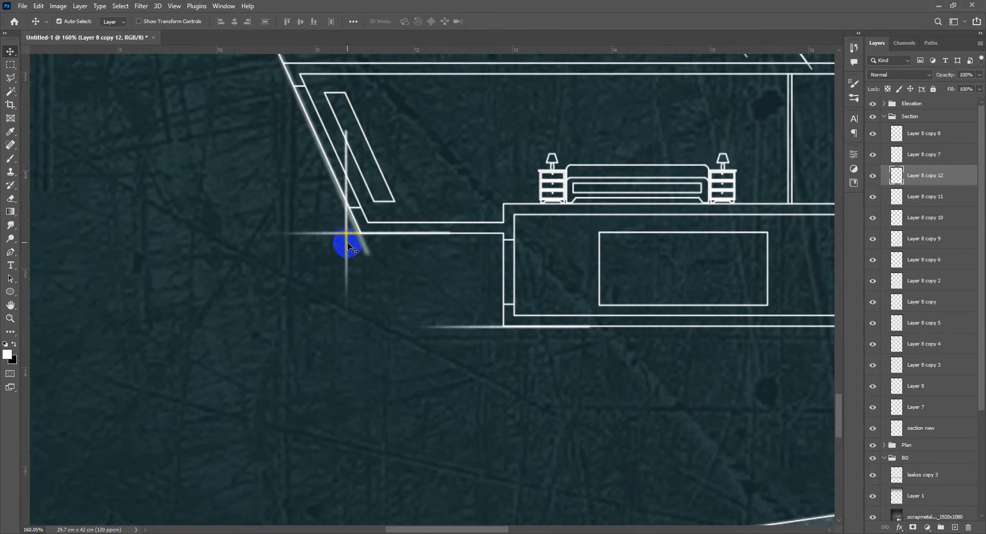
left_click_drag(348, 244, 504, 345)
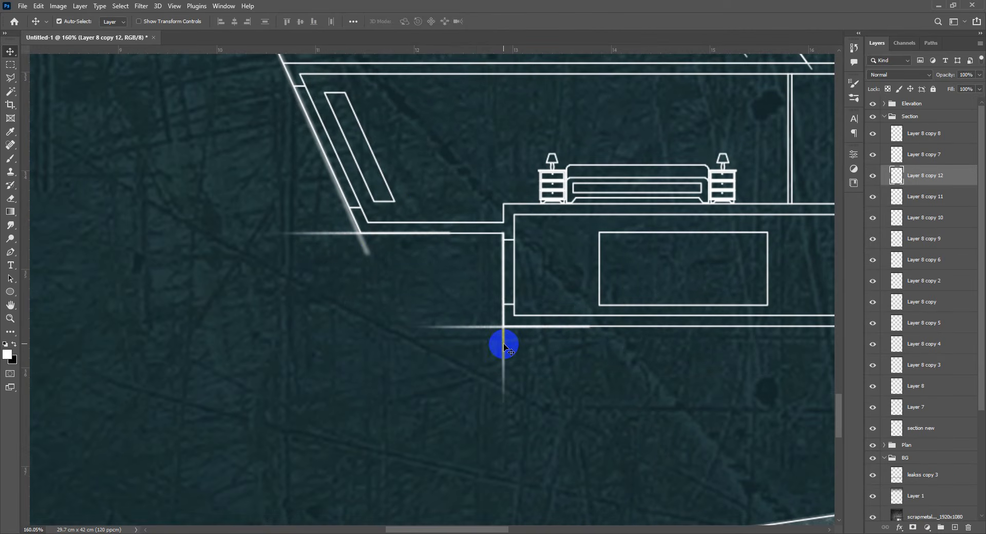
Step: Duplicate the horizontal faded line onto the bedroom roof's top edge and the roof slab edge below, fading outward past the slanted wall
left_click_drag(422, 298, 377, 382)
left_click_drag(294, 323, 291, 148)
key("Down")
scroll(292, 148, "down", 3)
left_click_drag(350, 161, 267, 279)
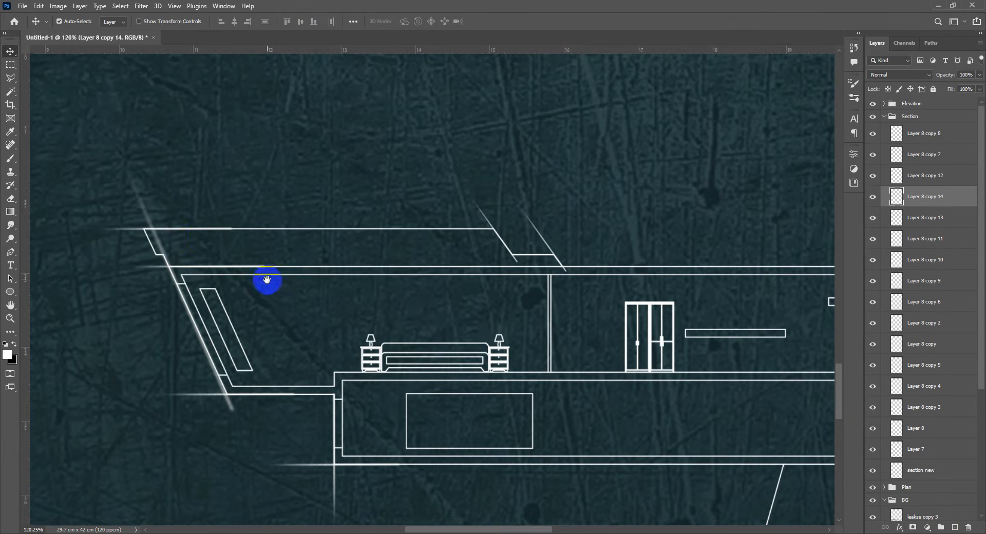
Step: Duplicate the roof's faded line flipped horizontally onto the opposite end of the bedroom roof's top edge, and copy it onto the step below
left_click_drag(174, 233, 532, 221)
right_click(546, 222)
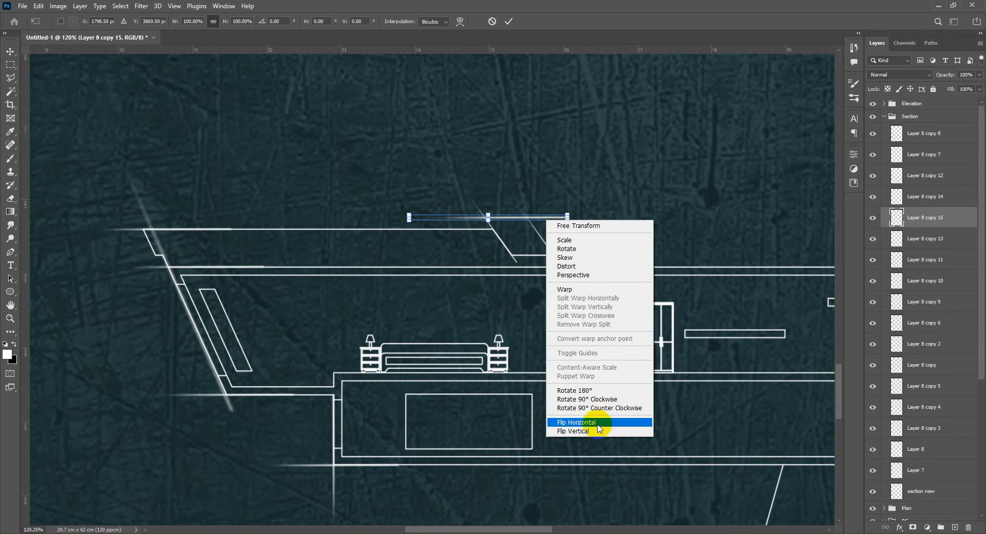
left_click(595, 420)
key("Return")
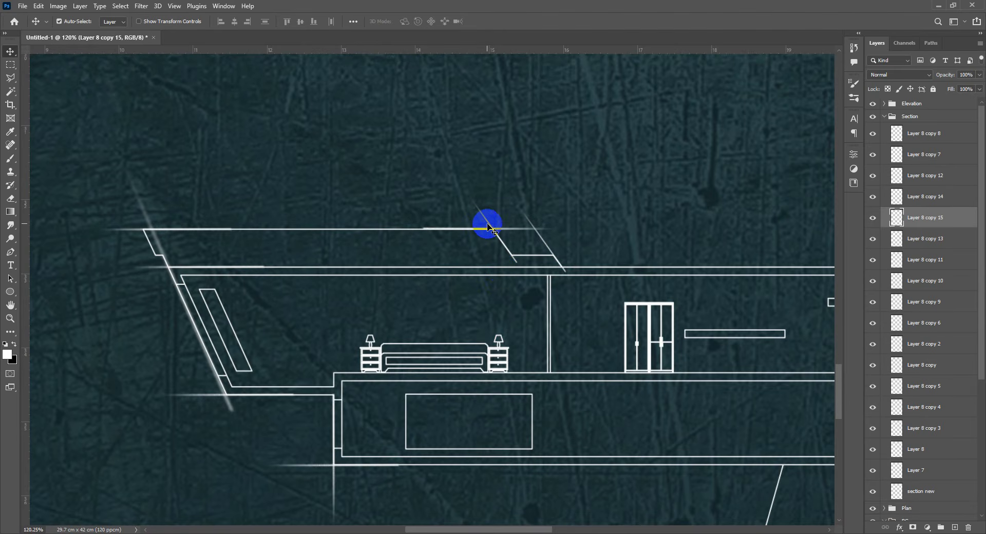
left_click_drag(488, 228, 511, 235)
left_click_drag(583, 254, 604, 258)
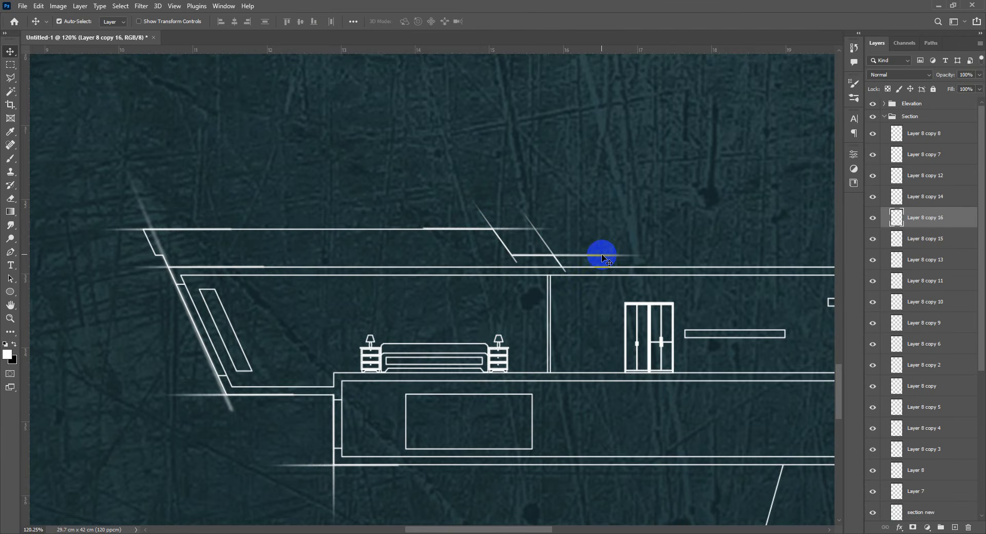
Step: Review the whole poster composition and the section's faded extension lines, both overall and close up
key("ctrl+0")
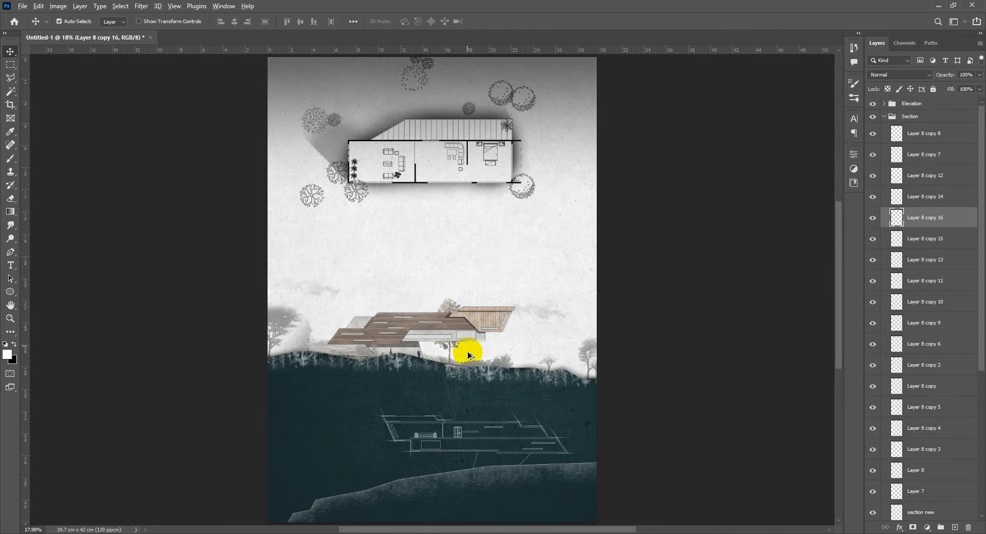
scroll(476, 371, "up", 2)
scroll(479, 374, "down", 3)
scroll(498, 414, "up", 7)
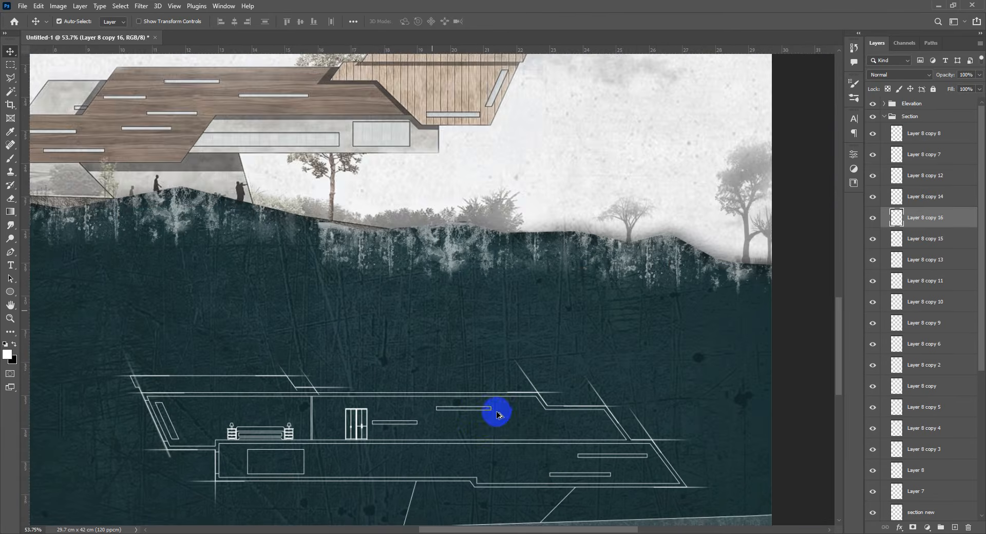
scroll(497, 413, "down", 3)
scroll(519, 354, "down", 2)
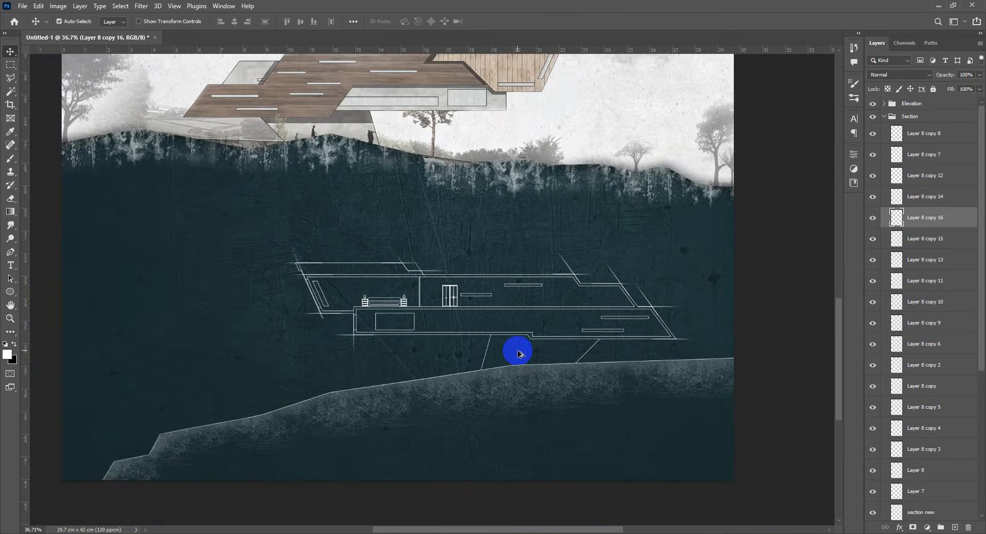
scroll(519, 353, "up", 3)
scroll(527, 342, "down", 2)
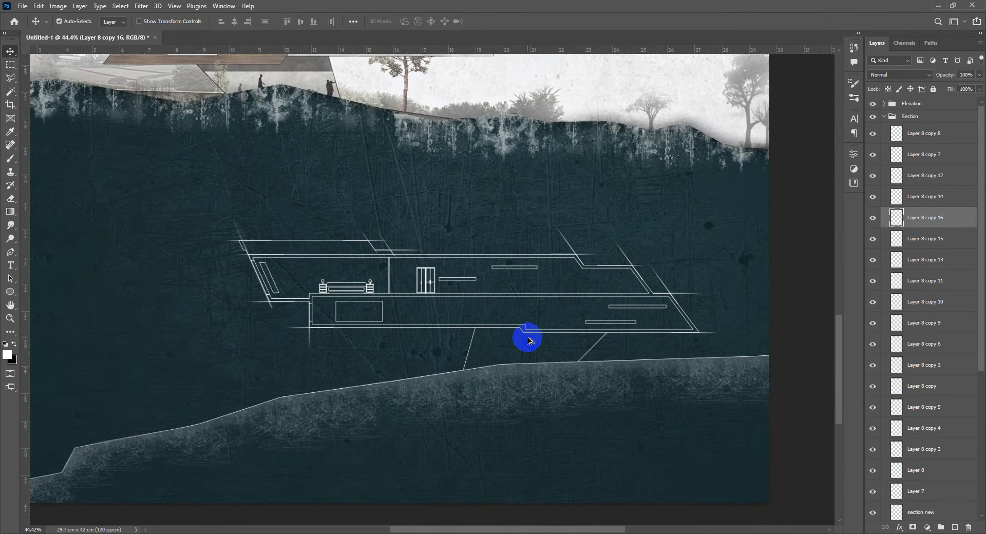
scroll(528, 340, "down", 2)
scroll(454, 328, "up", 1)
scroll(455, 315, "down", 4)
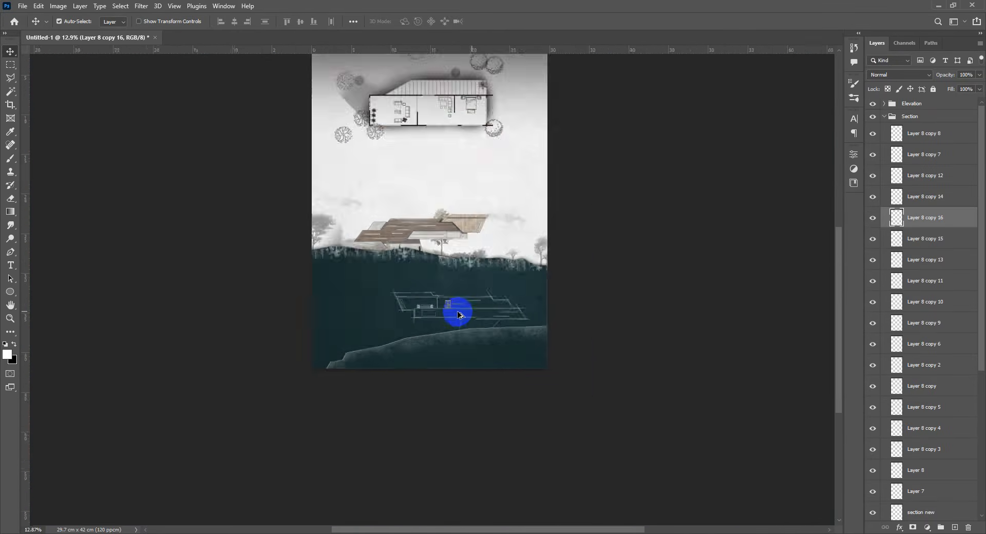
scroll(460, 312, "up", 3)
scroll(462, 314, "down", 3)
scroll(458, 320, "down", 2)
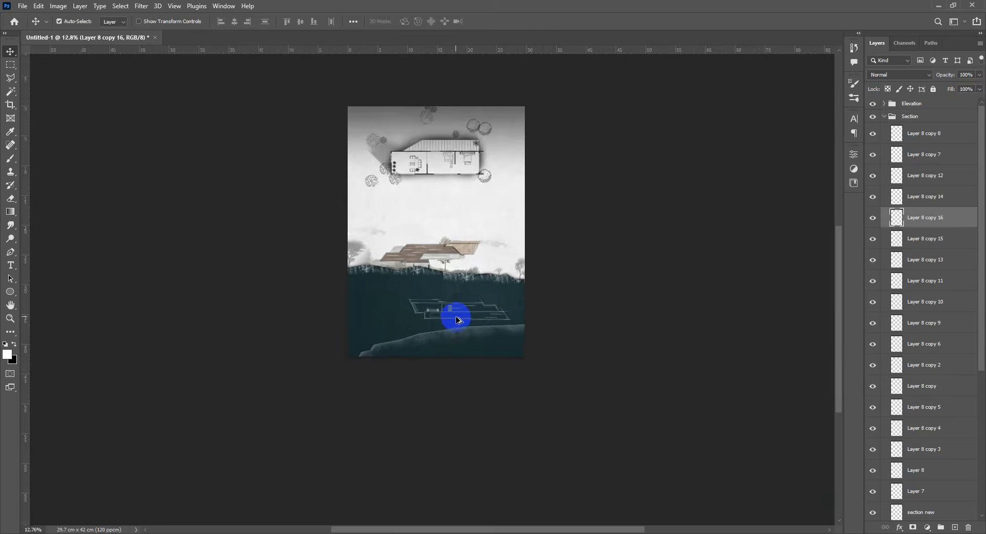
scroll(457, 319, "up", 4)
scroll(478, 355, "down", 4)
scroll(497, 300, "down", 3)
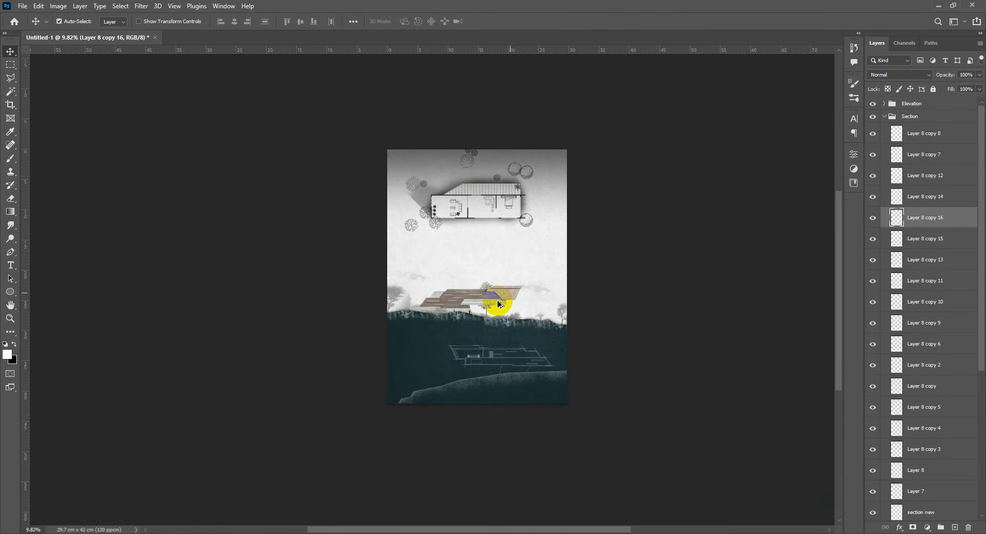
scroll(499, 303, "up", 3)
scroll(509, 304, "up", 2)
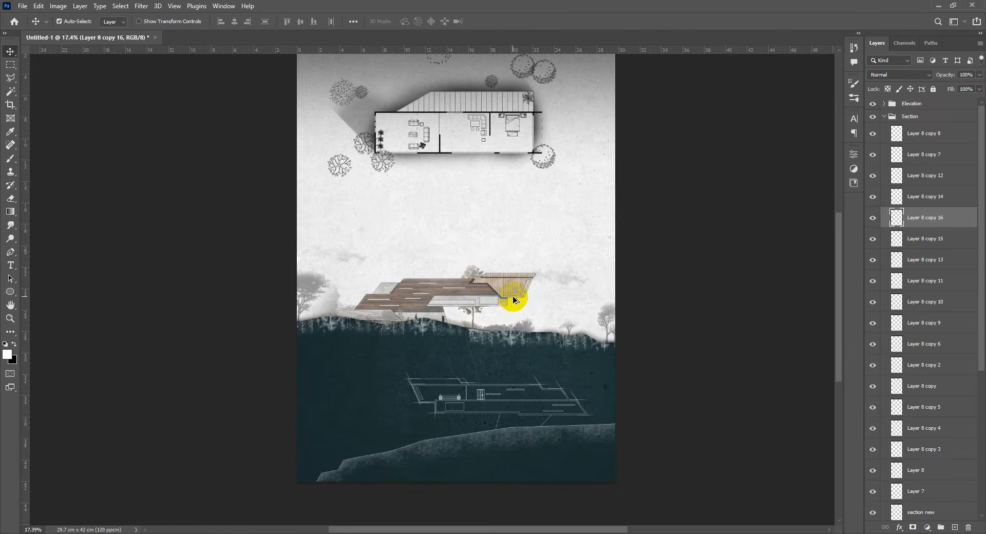
scroll(523, 301, "down", 3)
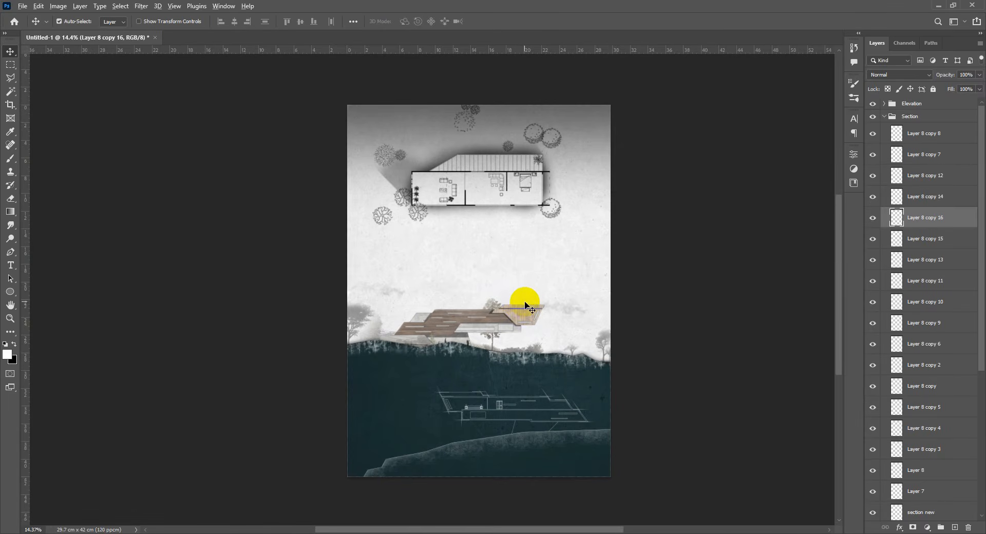
scroll(509, 195, "up", 5)
scroll(507, 153, "down", 3)
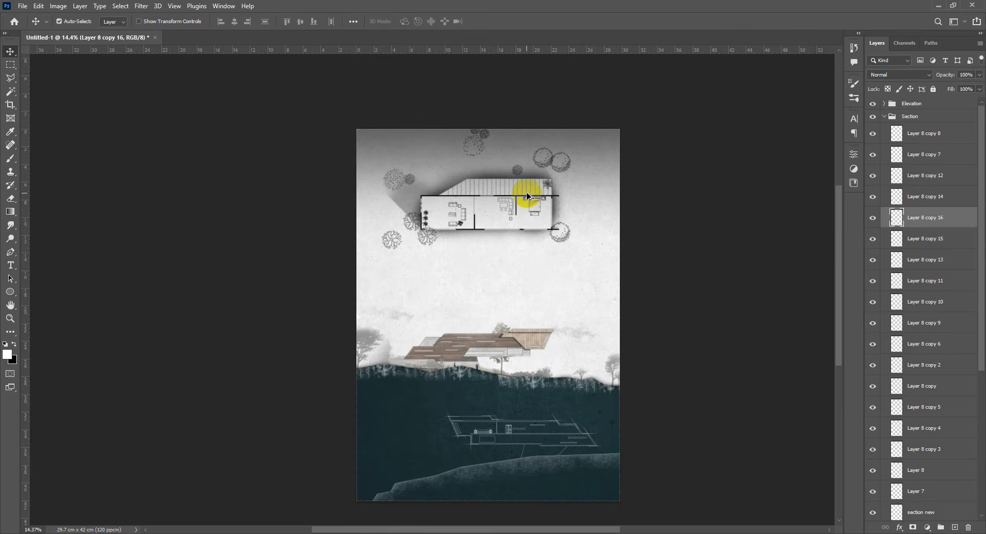
scroll(520, 335, "up", 3)
Step: Place aaa.jpg from the Layout folder over the poster's lower part, hide its layer, and move it to the top of the Section group
key("alt+Tab")
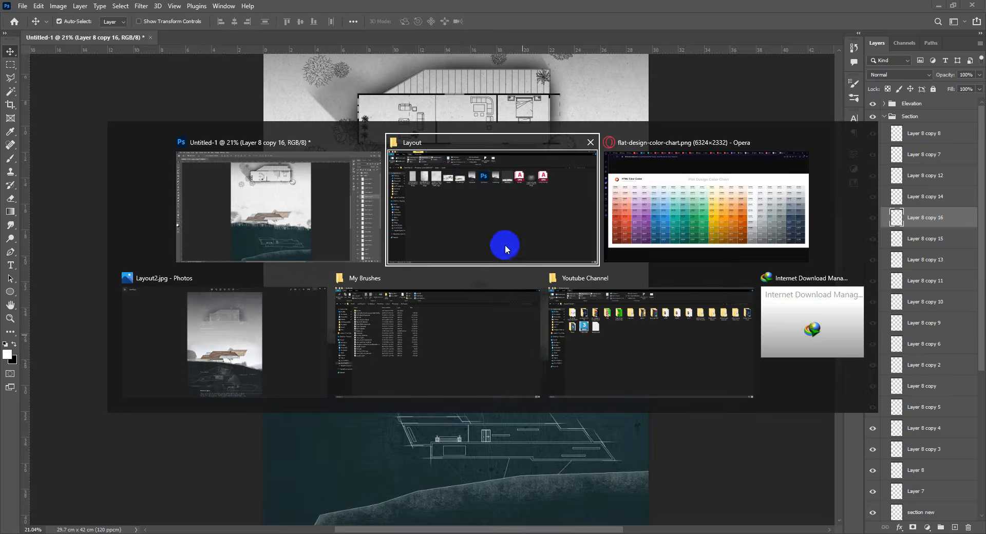
left_click(285, 139)
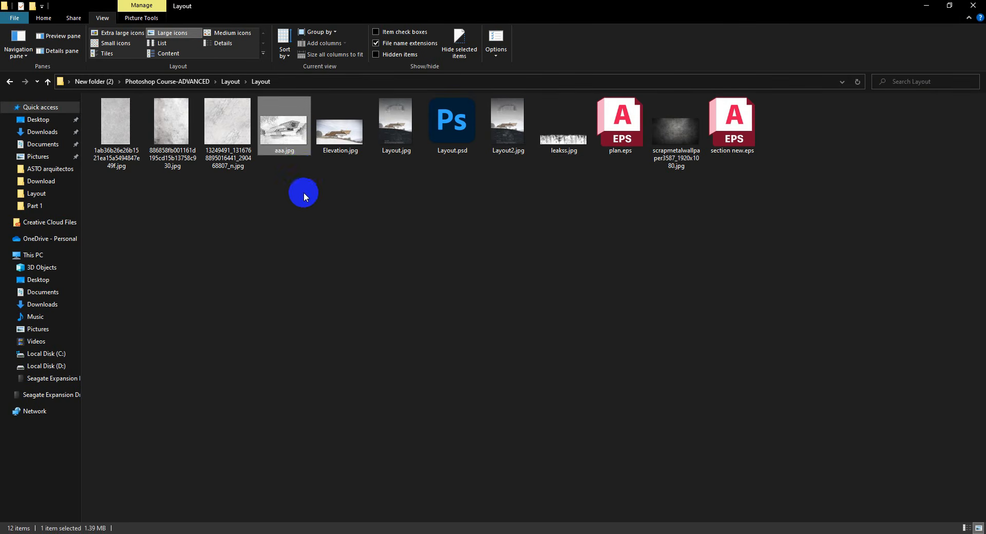
left_click_drag(291, 144, 357, 453)
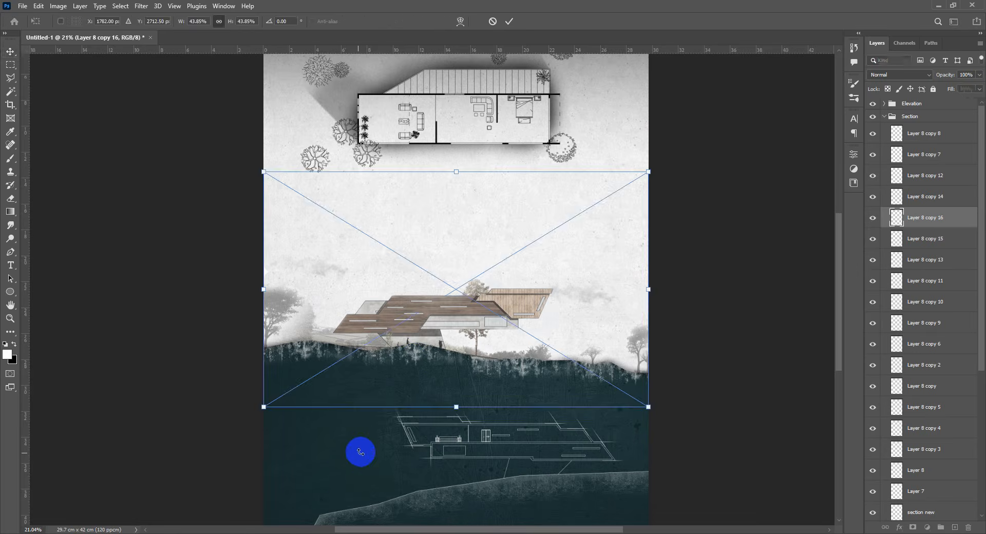
left_click_drag(414, 395, 448, 283)
left_click_drag(501, 201, 497, 298)
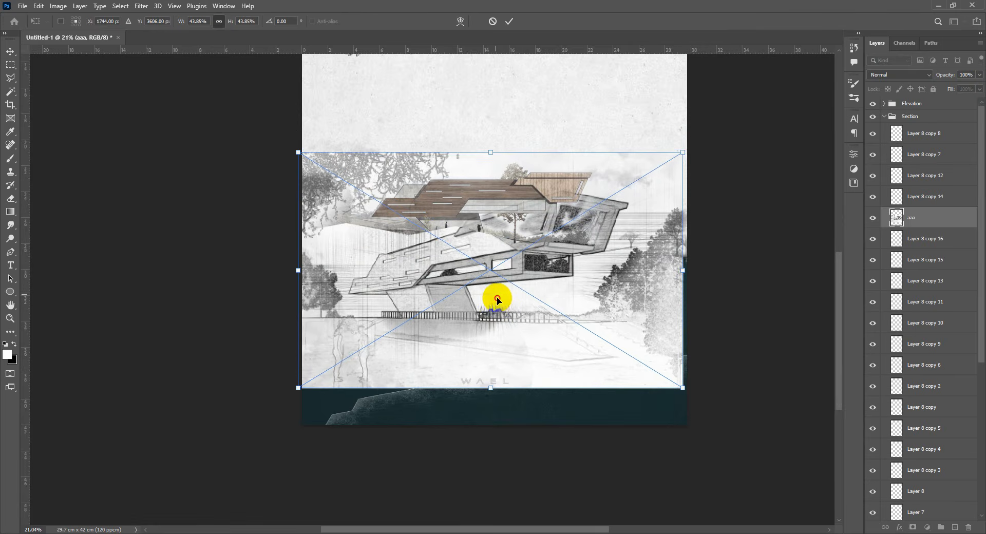
key("Return")
left_click(872, 217)
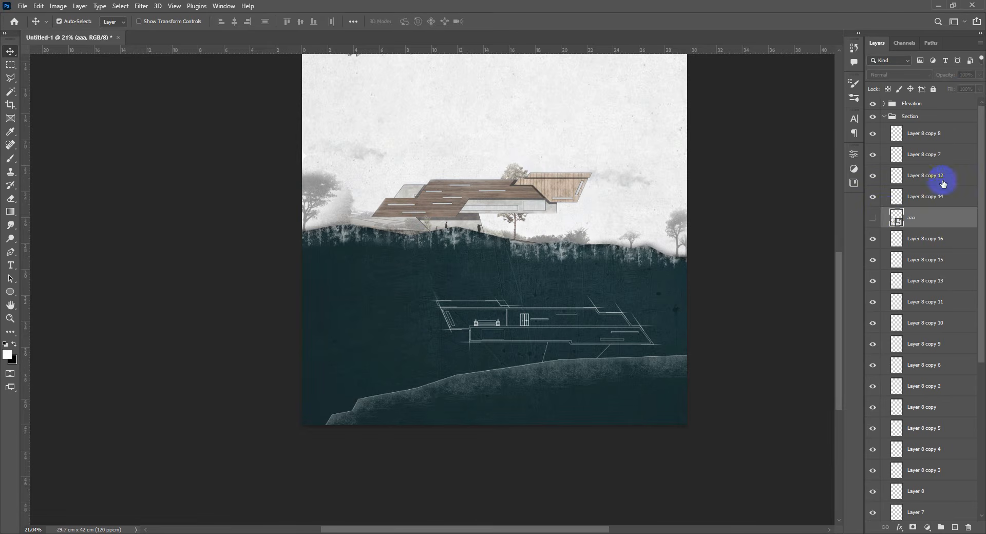
left_click_drag(939, 219, 946, 146)
Step: Merge all the faded line layers, from Layer 8 copy 8 down to Layer 8, into a single layer
left_click(942, 162)
scroll(943, 161, "down", 5)
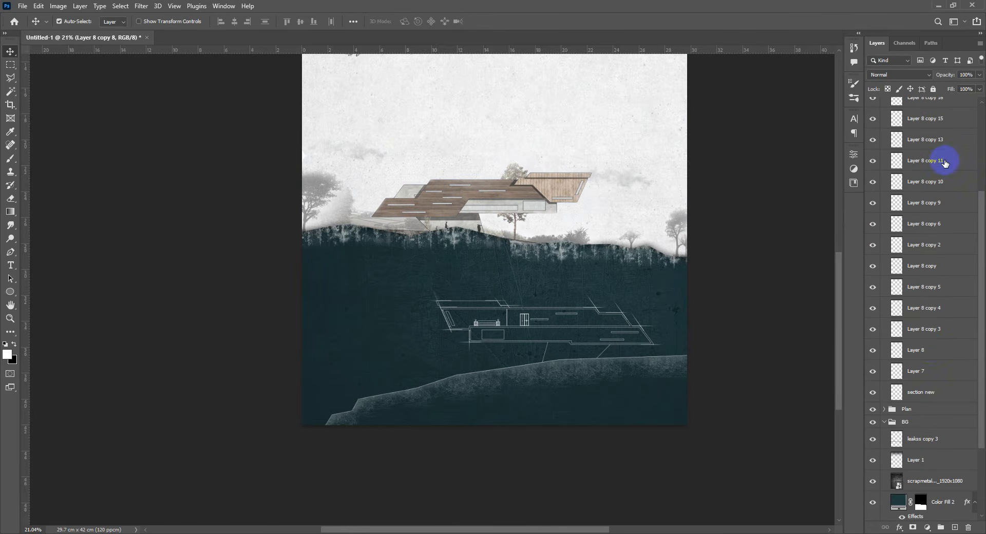
left_click(932, 352, "shift")
key("ctrl+e")
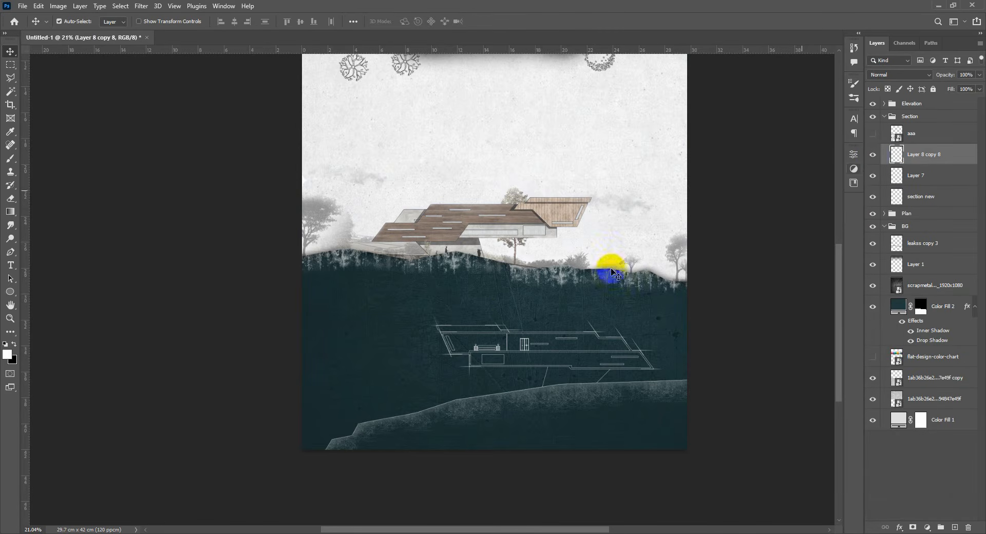
Step: Place the texture 886858fb001161d195cd15b13758c930.jpg from the Layout folder above the aaa layer, covering the middle of the dark terrain
scroll(502, 346, "up", 5)
mouse_move(488, 353)
left_mouse_down()
mouse_move(515, 323)
mouse_move(507, 346)
left_mouse_up()
scroll(506, 337, "up", 2)
left_click(925, 136)
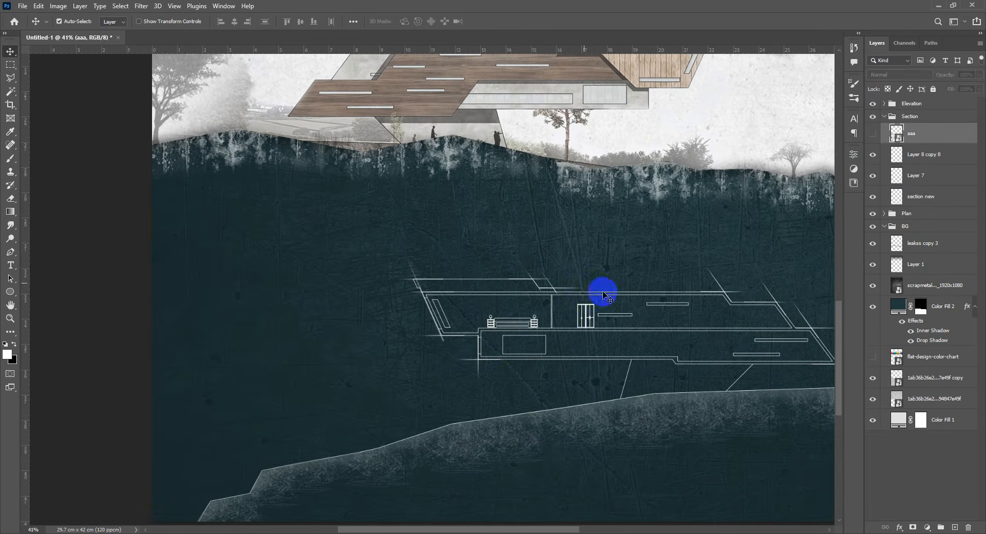
scroll(502, 300, "down", 6)
key("alt+Tab")
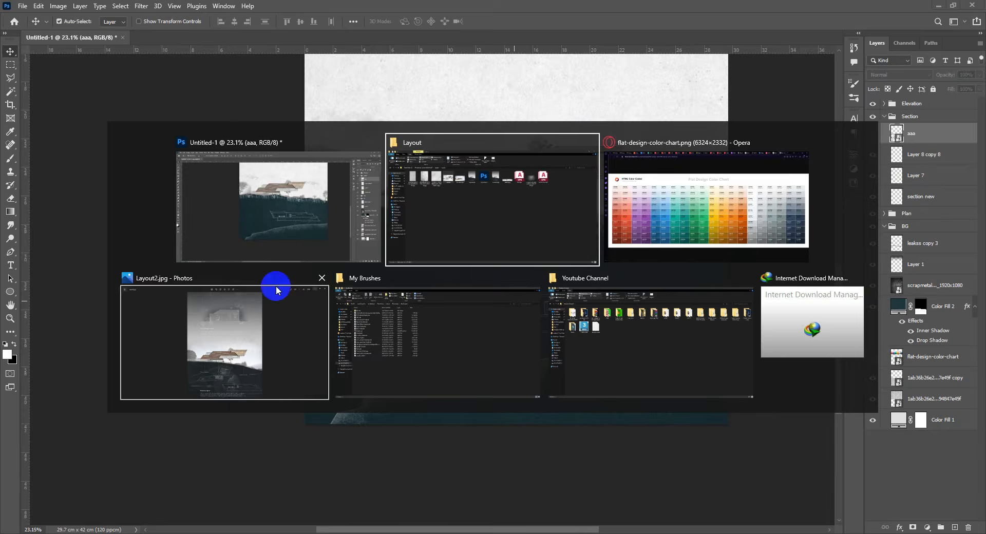
left_click(506, 220)
left_click(96, 146)
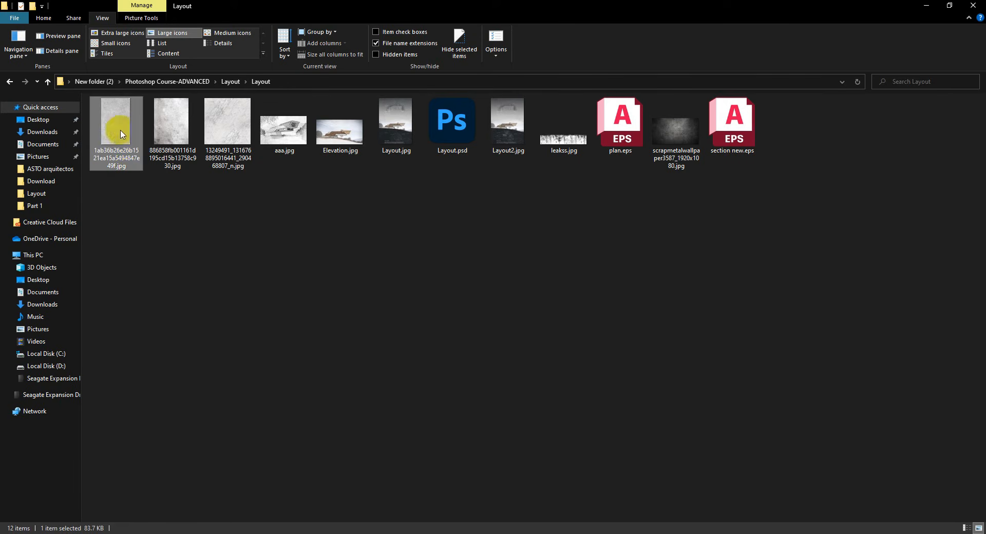
left_click_drag(122, 135, 514, 328)
key("alt+Tab")
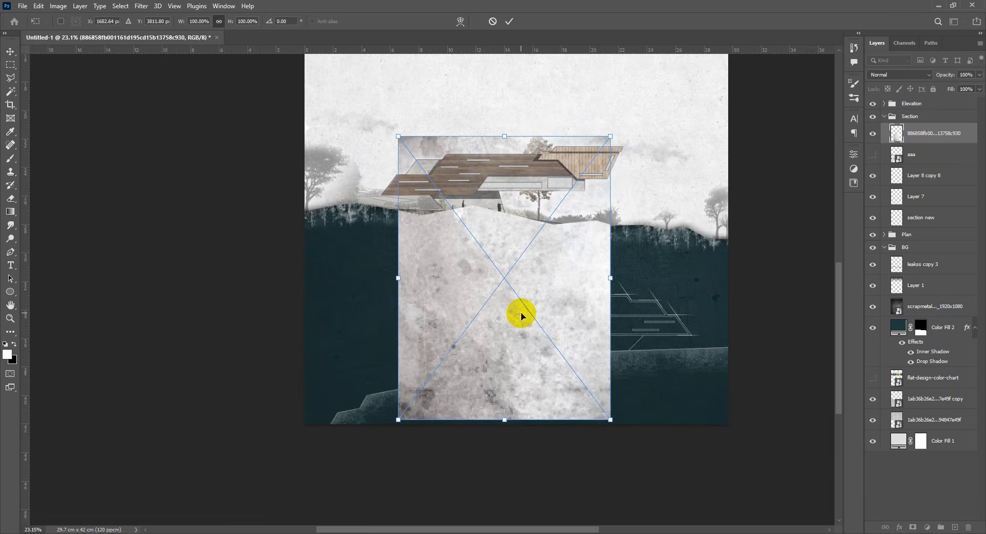
key("Return")
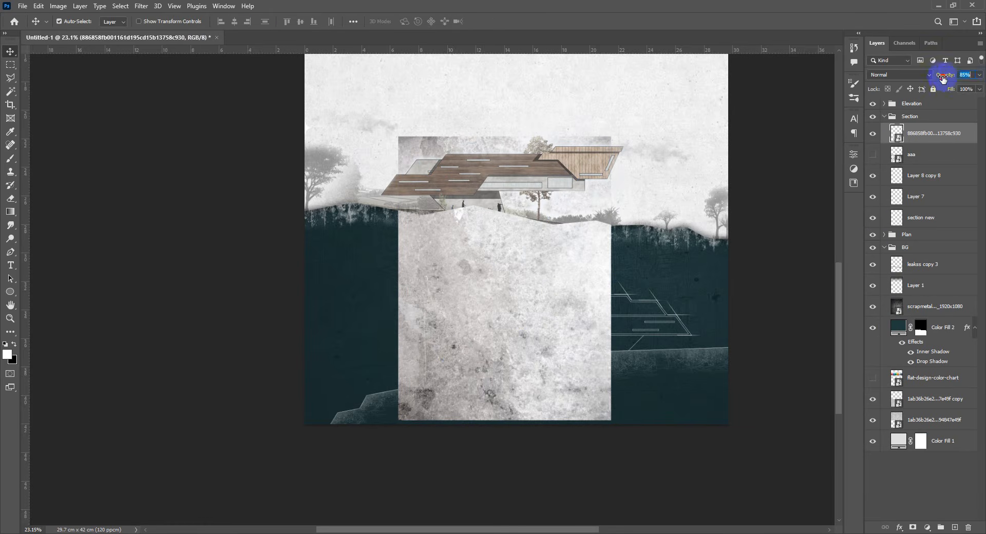
Step: Try Soft Light on the placed texture layer, and set its blend mode to Overlay at 100% opacity
left_click_drag(944, 77, 977, 91)
left_click(930, 75)
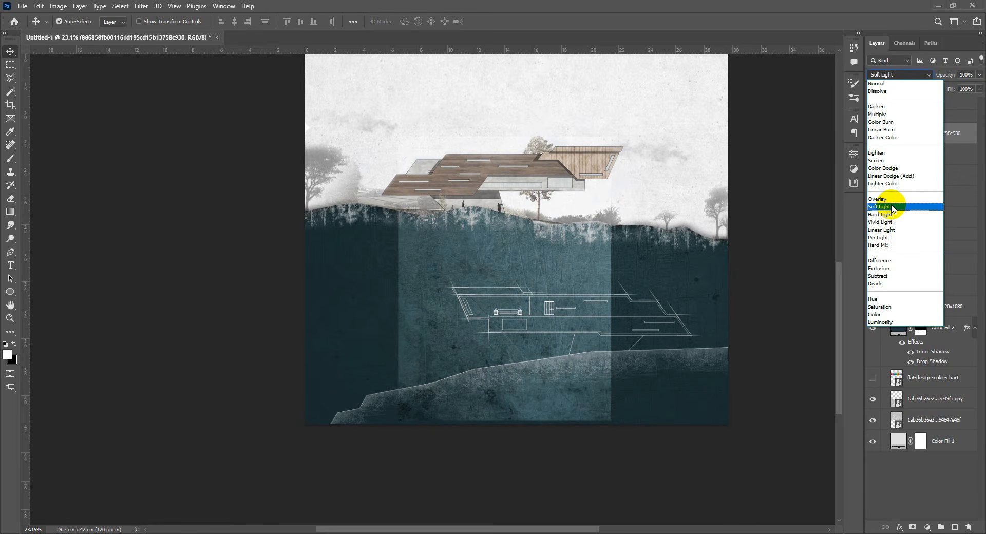
left_click(893, 207)
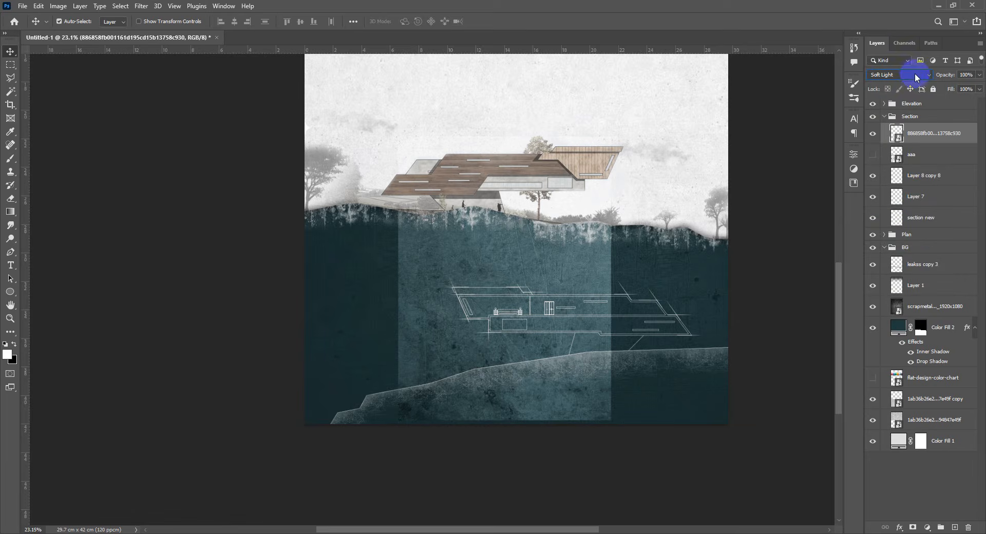
left_click(917, 77)
left_click(886, 203)
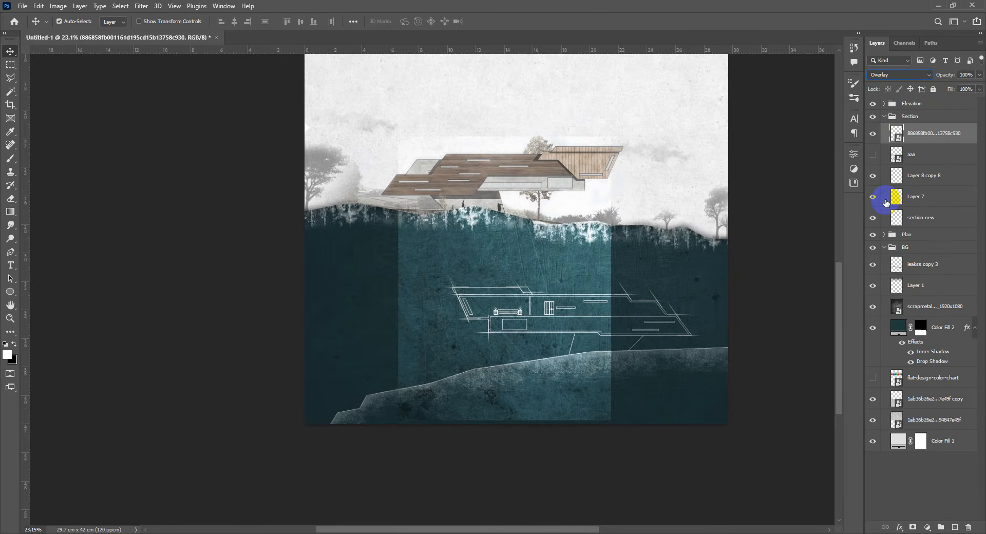
scroll(458, 330, "down", 1)
scroll(463, 326, "up", 3)
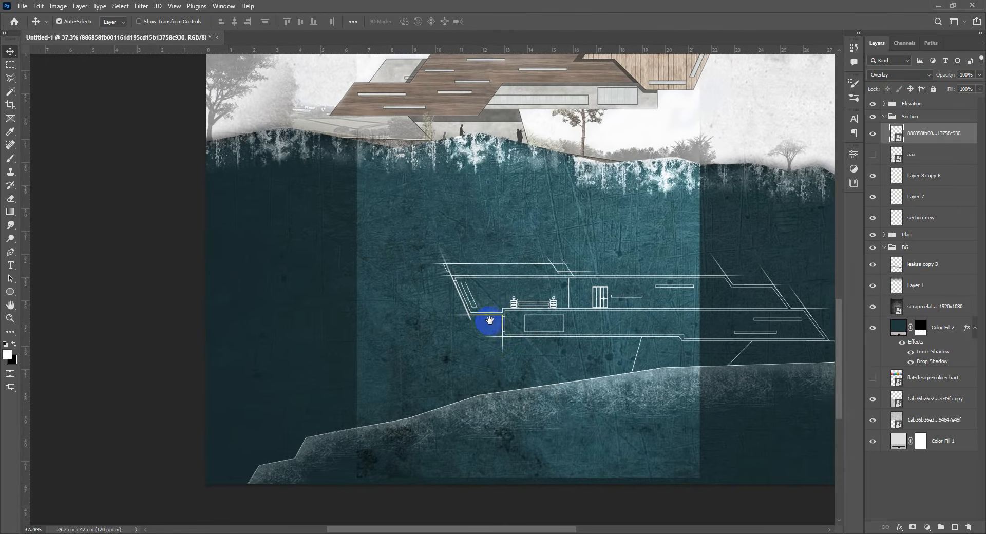
scroll(489, 320, "down", 2)
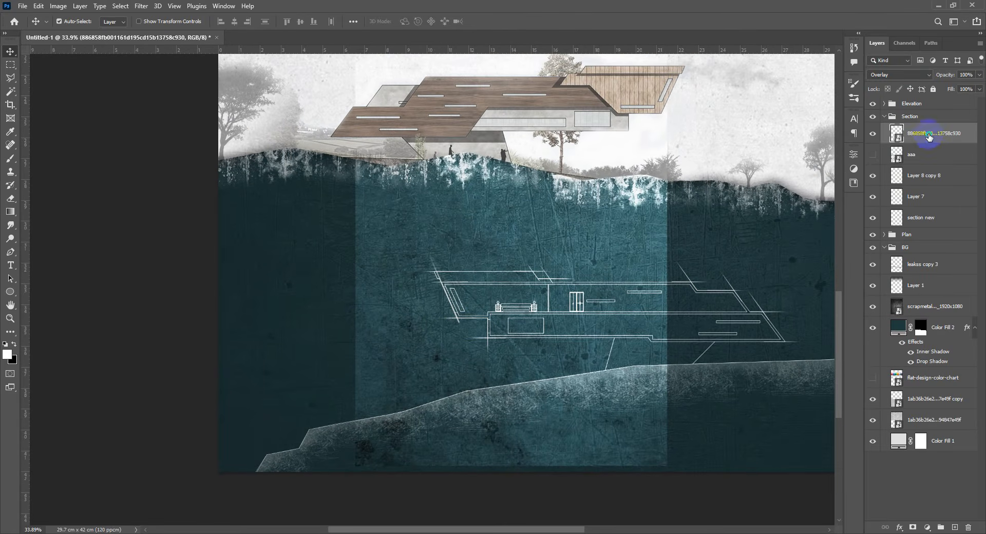
Step: Rasterize the placed texture layer and scale it down proportionally into a small tile over the dark terrain
right_click(930, 137)
left_click(822, 280)
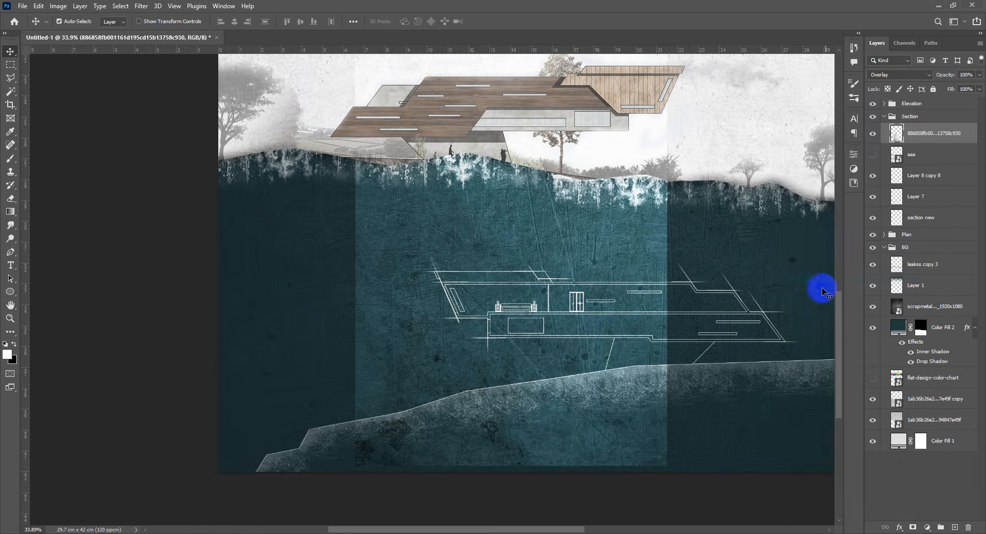
scroll(529, 310, "down", 3)
scroll(511, 316, "up", 2)
key("ctrl+t")
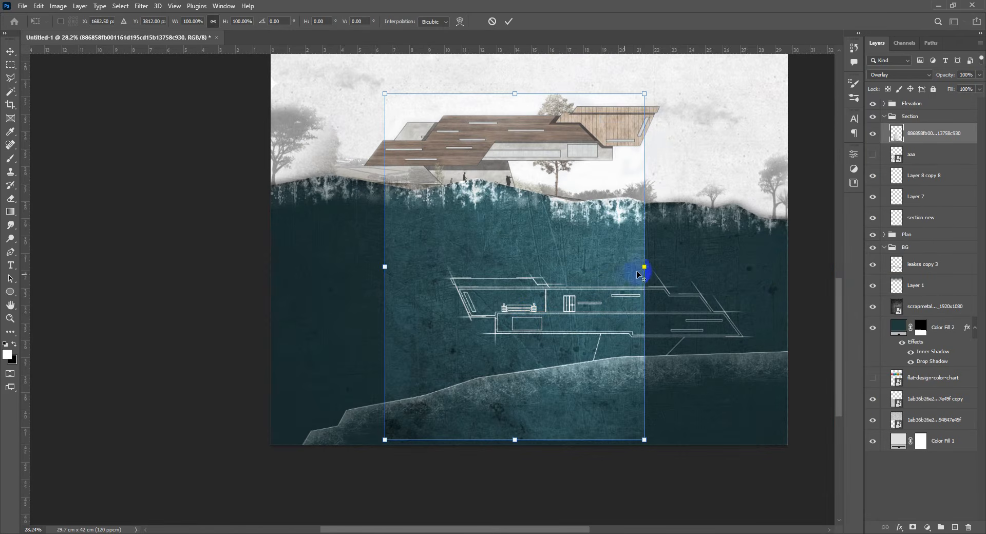
left_click_drag(639, 275, 487, 271)
key("Return")
Step: Set a duplicate of the texture tile flush against its left edge and flip the copy horizontally
scroll(532, 271, "up", 5)
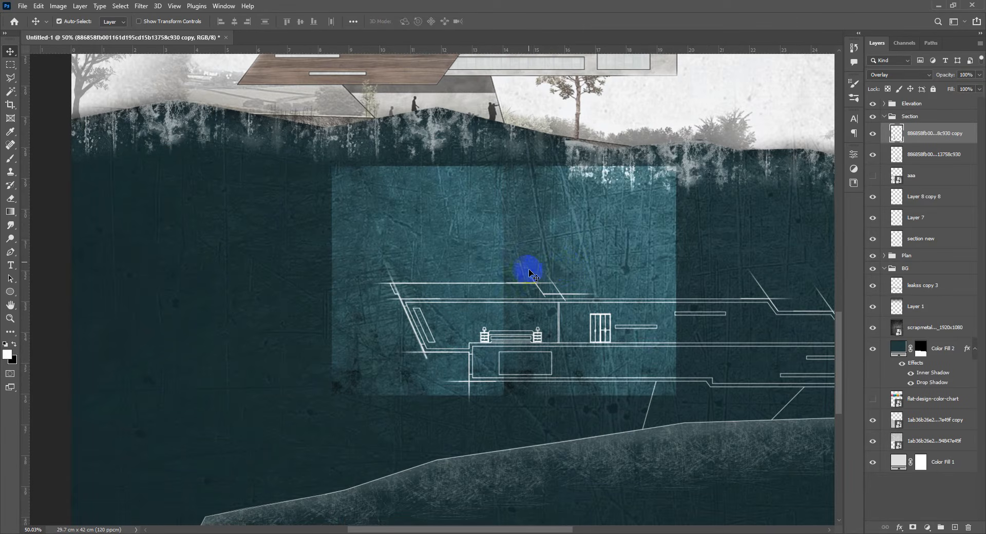
key("ctrl+t")
right_click(466, 258)
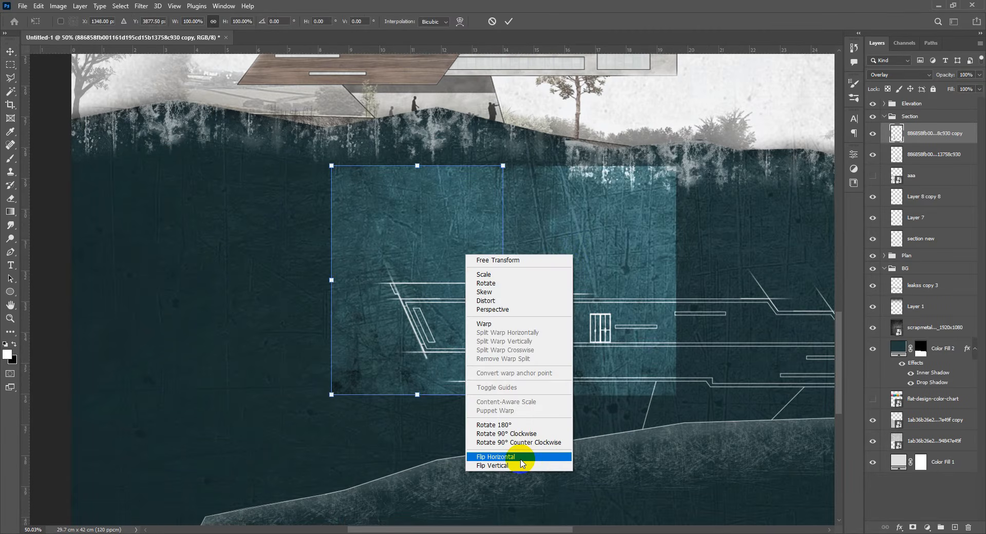
left_click(524, 459)
left_click(528, 395)
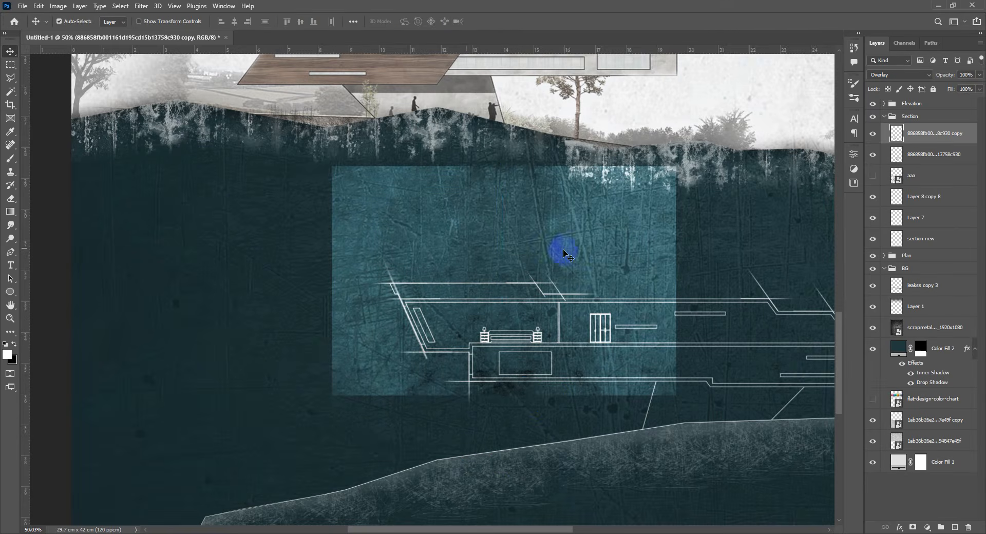
Step: Merge the two side-by-side texture tiles into one layer and set its blend mode to Overlay
left_click(937, 156, "shift")
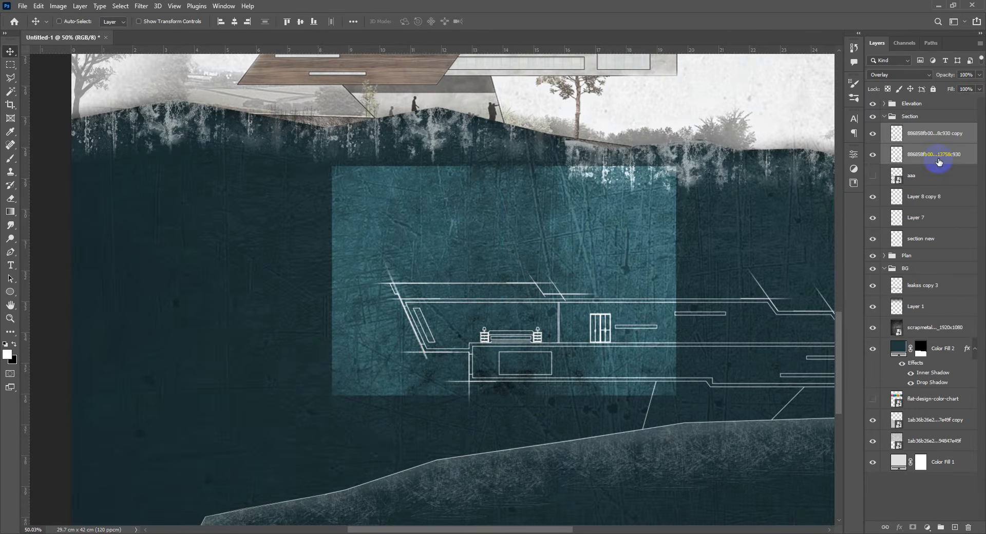
key("ctrl+e")
left_click(899, 74)
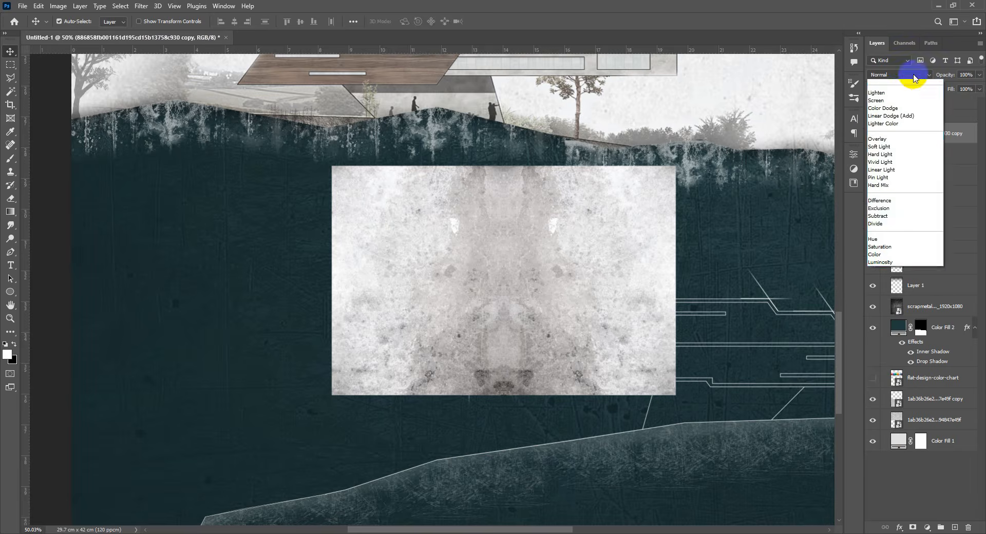
left_click(894, 199)
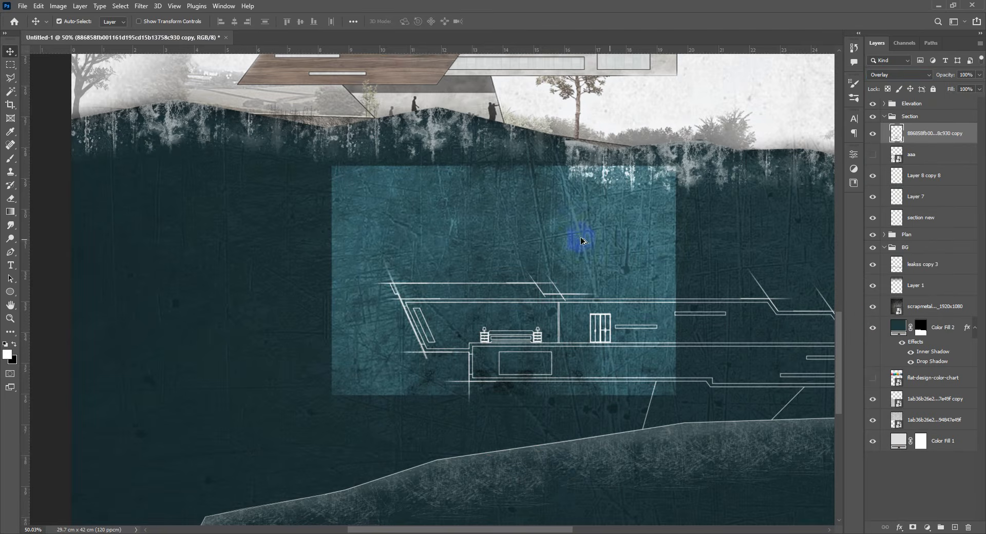
Step: Duplicate the merged texture directly below the original and flip the copy vertically
left_click_drag(582, 241, 590, 464)
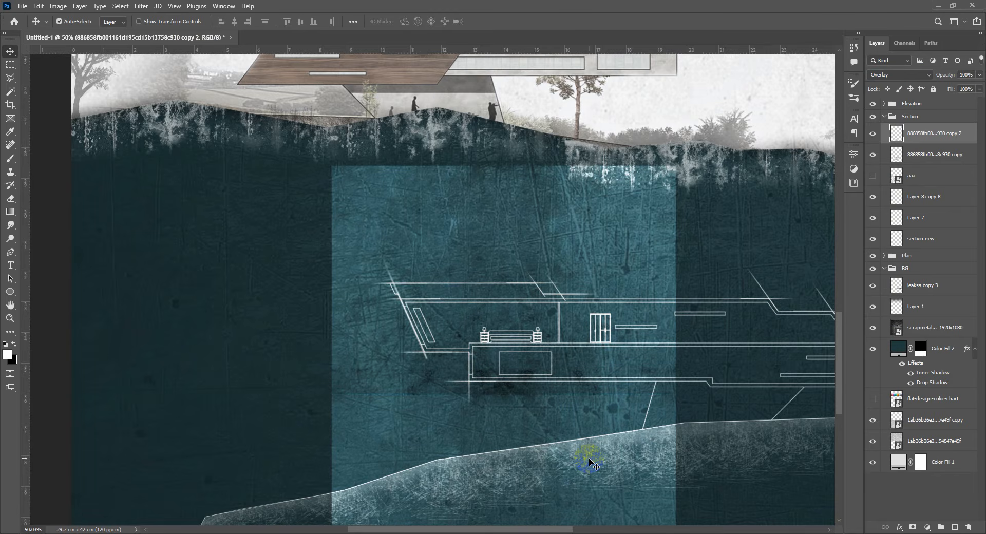
scroll(590, 431, "down", 2)
key("ctrl+t")
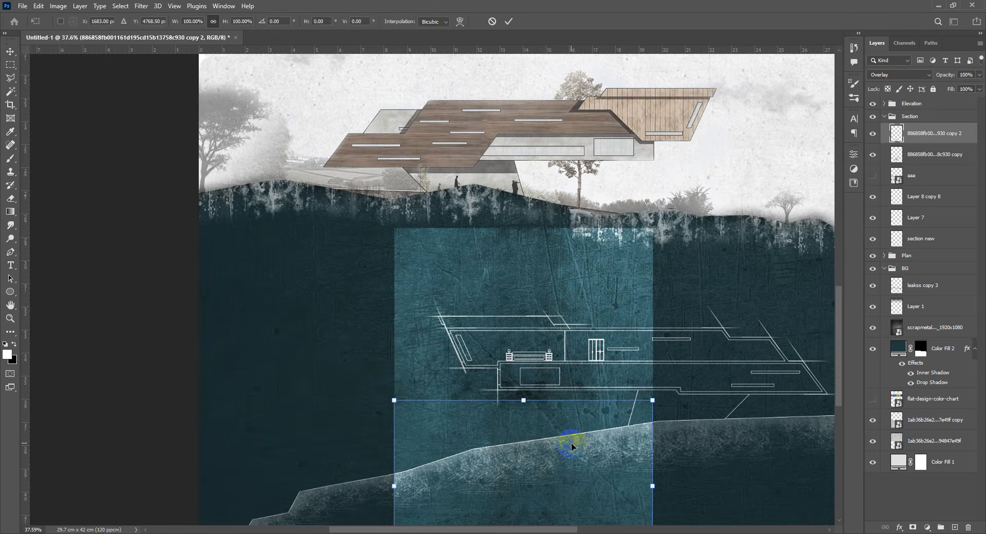
right_click(574, 448)
left_click(590, 439)
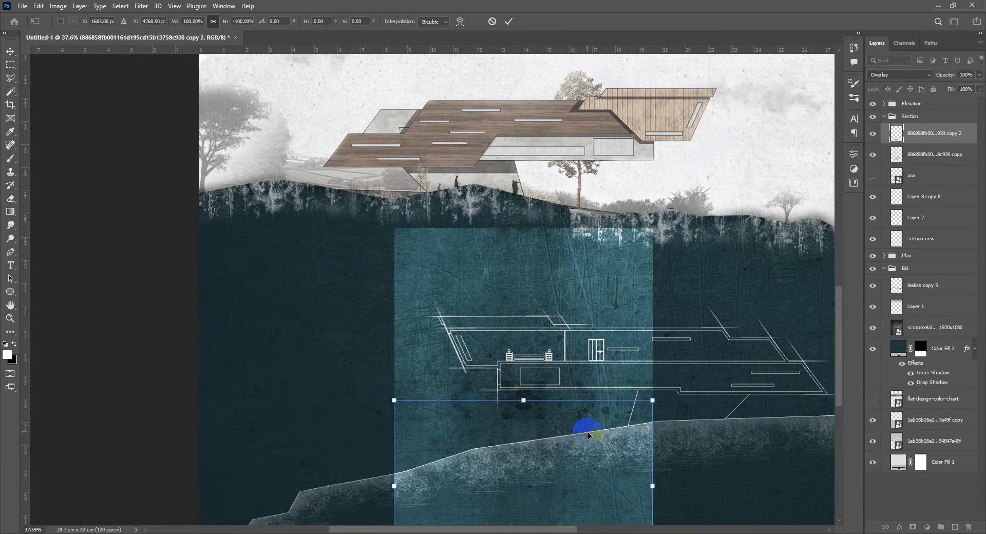
key("Return")
Step: Merge the upper and lower texture copies into one layer and set its blend mode to Overlay
scroll(586, 431, "down", 3)
scroll(580, 421, "up", 2)
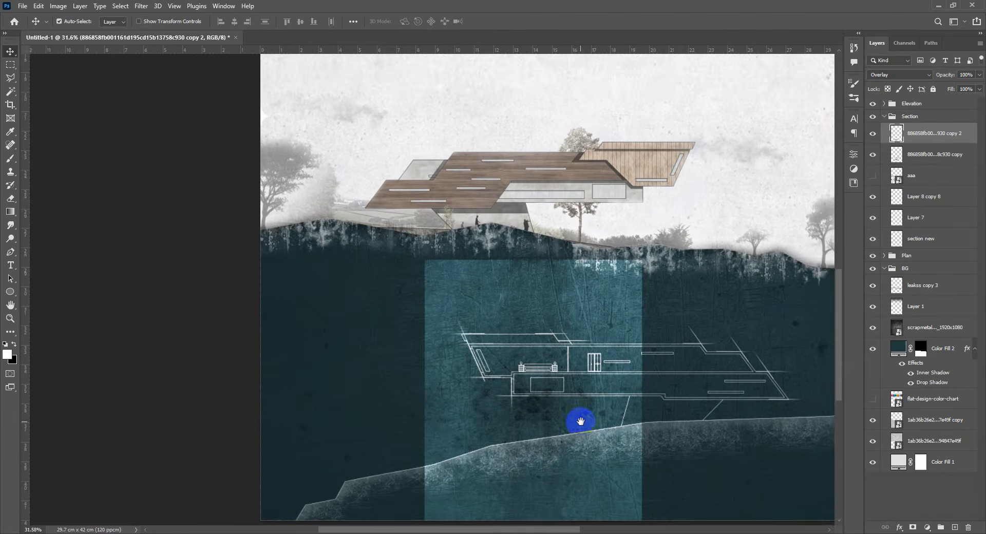
left_click_drag(580, 421, 596, 388)
left_click(938, 154, "shift")
key("ctrl+e")
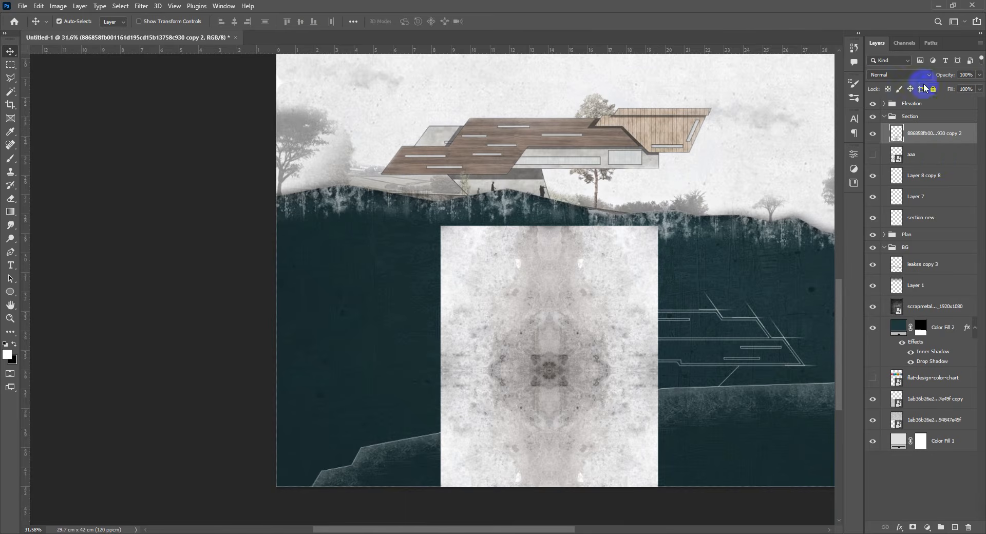
left_click(918, 74)
left_click(895, 201)
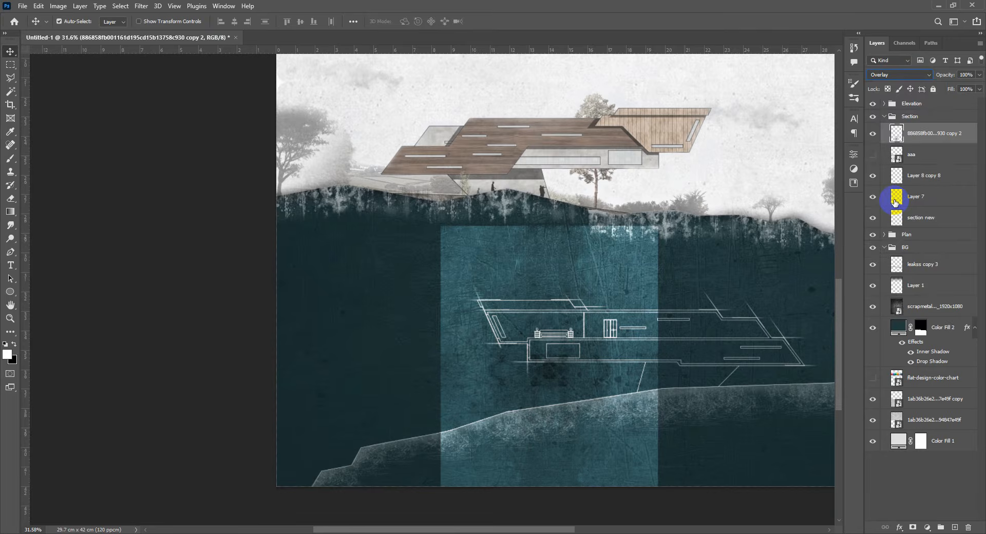
Step: Move the merged texture up and to the left so its centre sits behind the left part of the section drawing
left_click_drag(601, 297, 563, 255)
scroll(581, 289, "down", 3)
scroll(579, 300, "up", 6)
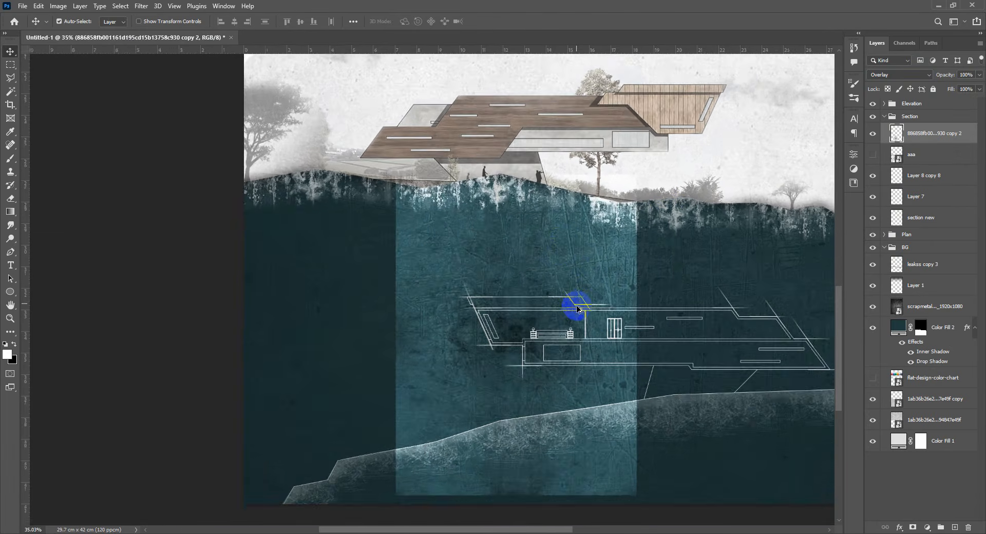
left_click_drag(594, 315, 580, 244)
scroll(625, 285, "up", 1)
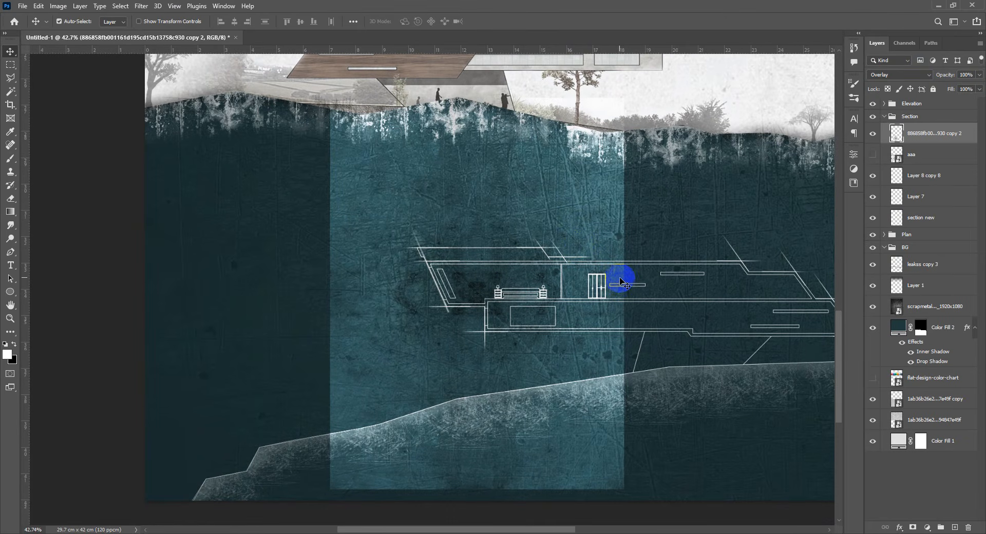
Step: Trim the texture to a circle around the left half of the section with an elliptical selection, deleting everything outside it
key("m")
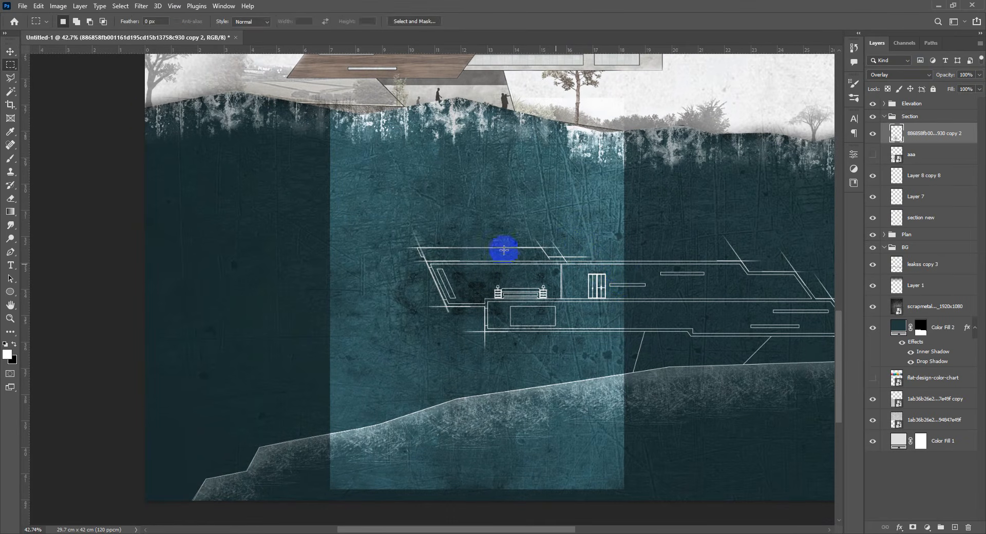
right_click(10, 66)
left_click(50, 78)
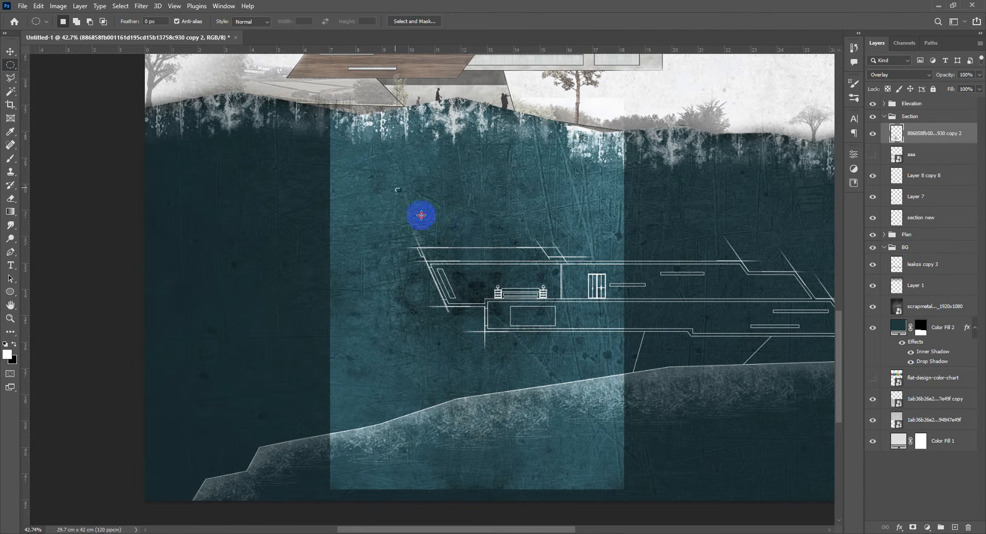
mouse_move(422, 215)
left_mouse_down()
mouse_move(557, 337)
mouse_move(557, 374)
mouse_move(559, 353)
mouse_move(590, 392)
mouse_move(601, 431)
mouse_move(606, 402)
mouse_move(606, 417)
left_mouse_up()
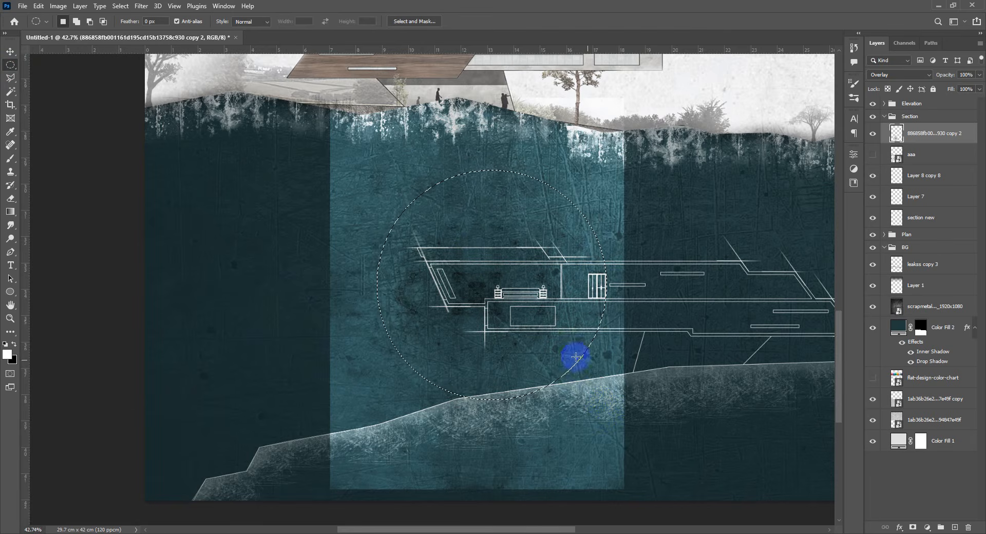
scroll(565, 334, "down", 5)
scroll(570, 335, "up", 6)
scroll(567, 327, "down", 2)
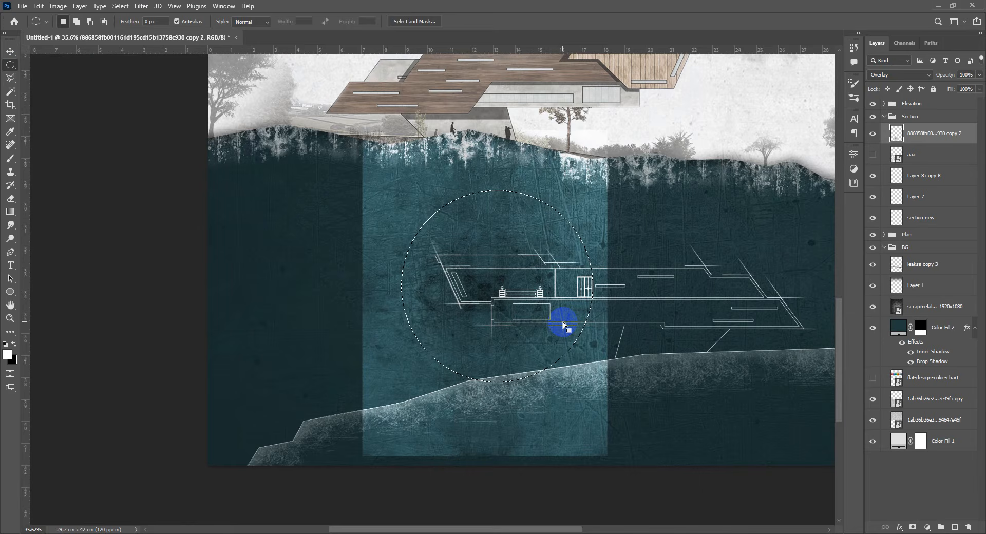
key("ctrl+shift+i")
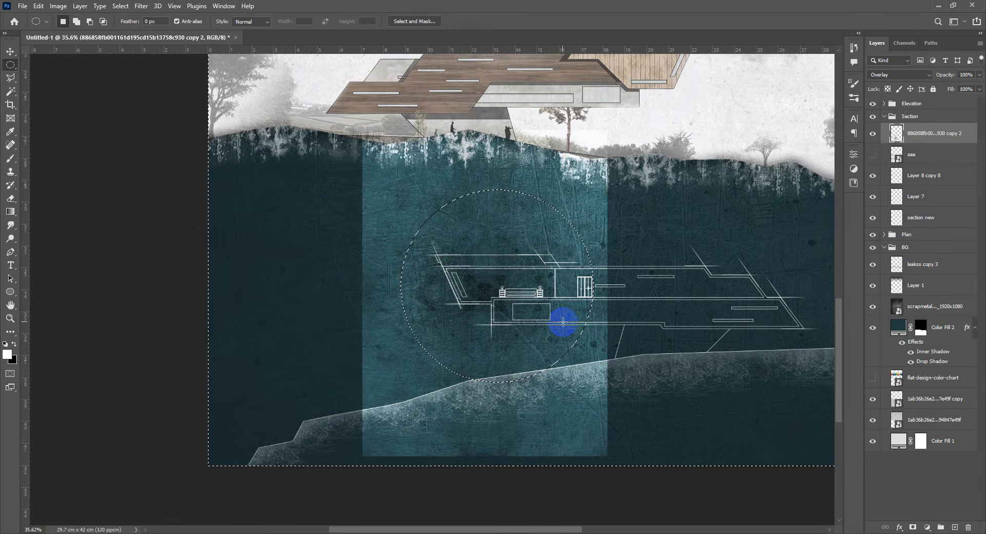
key("Delete")
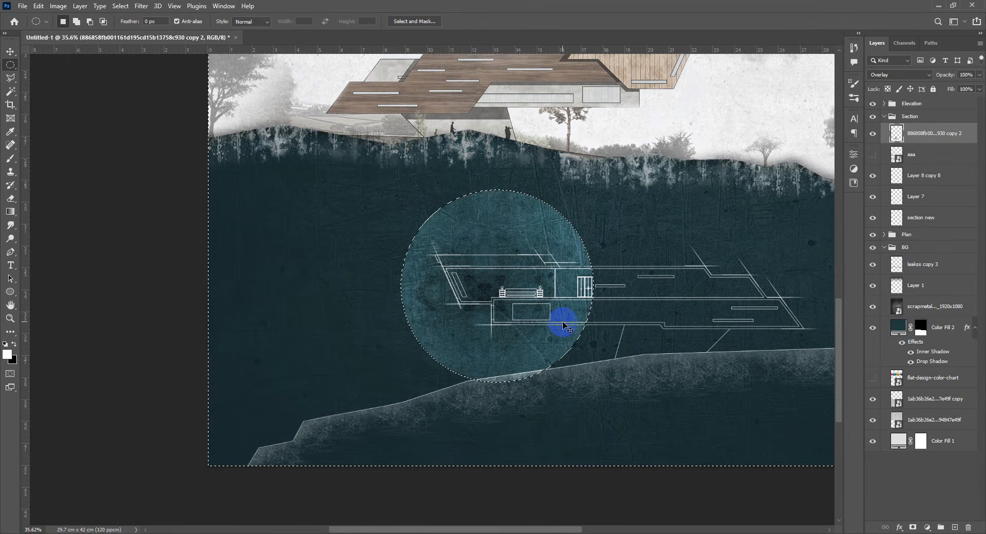
key("ctrl+d")
Step: Trace the section's outline inside the circle with the Polygonal Lasso, from the roof line right of the door along the roof and down the slanted left wall
scroll(563, 319, "down", 5)
scroll(562, 317, "up", 7)
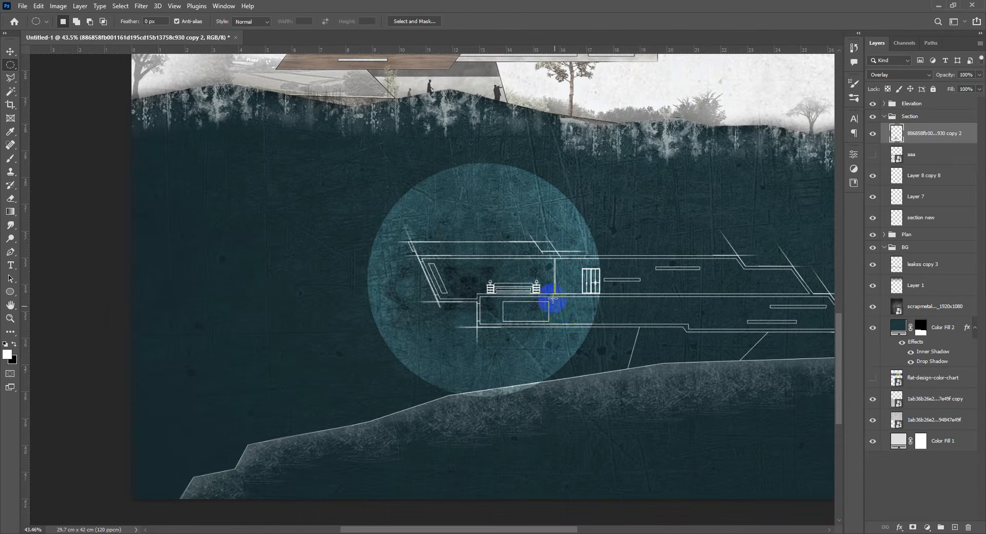
scroll(553, 299, "up", 2)
left_click_drag(552, 300, 585, 301)
key("l")
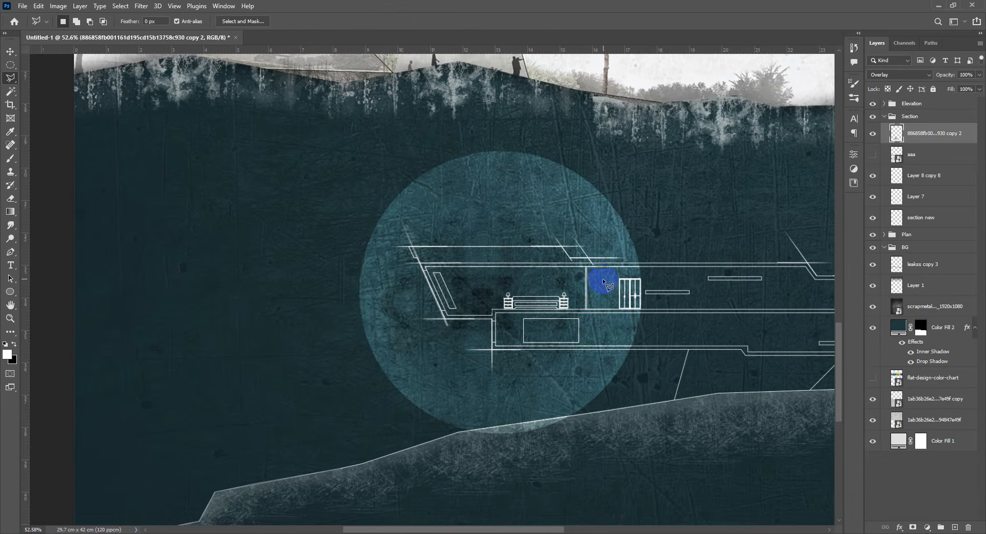
scroll(590, 288, "up", 10)
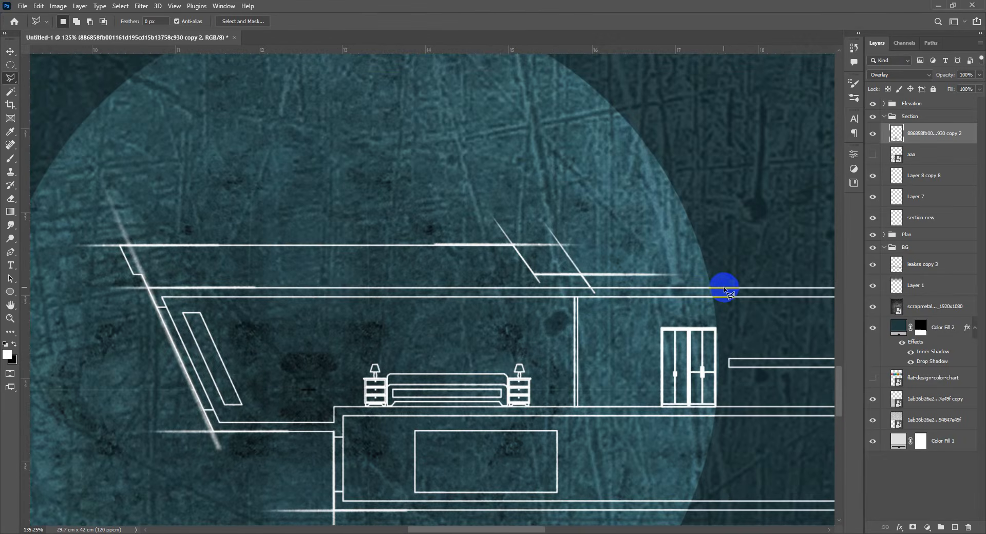
left_click(724, 288)
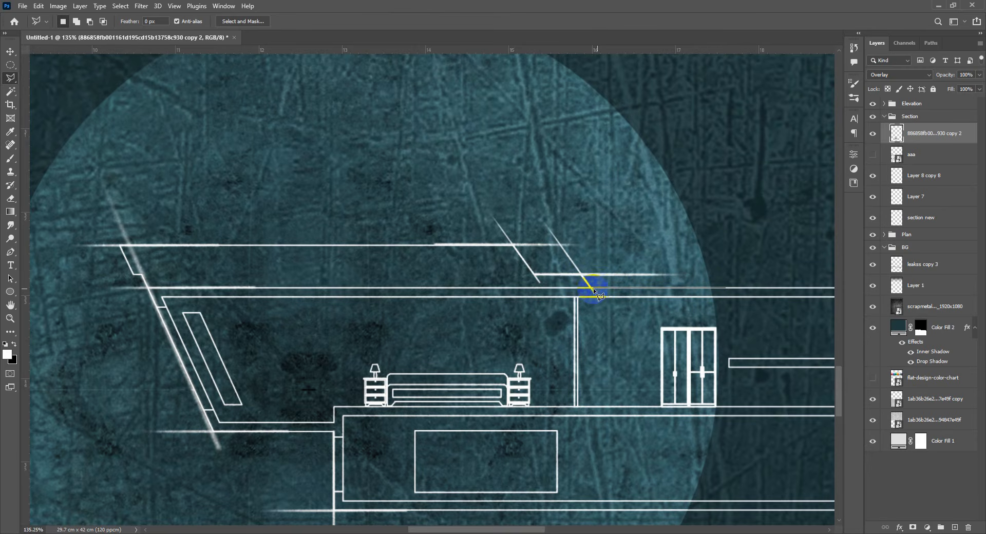
left_click(560, 244)
left_click_drag(345, 265, 688, 268)
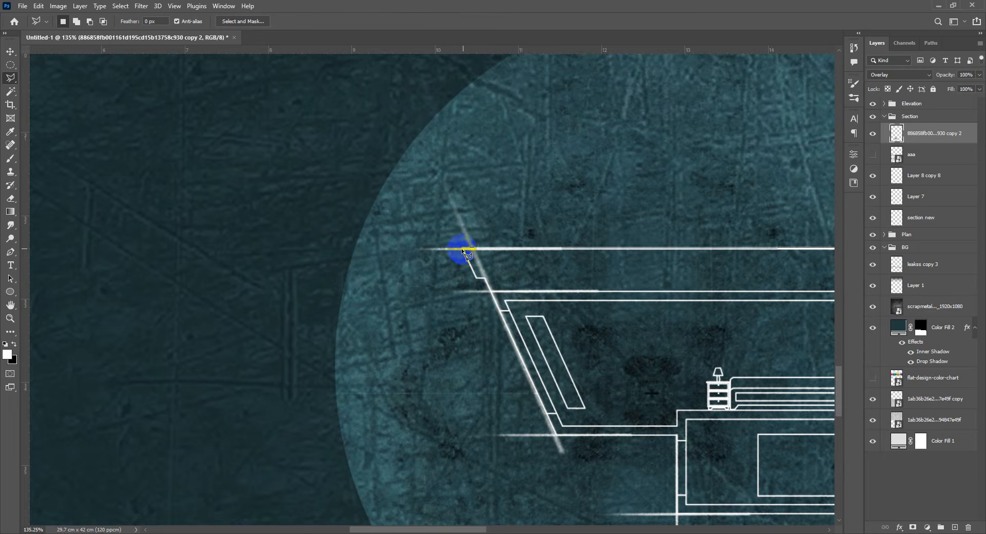
left_click(484, 278)
left_click_drag(555, 436, 380, 209)
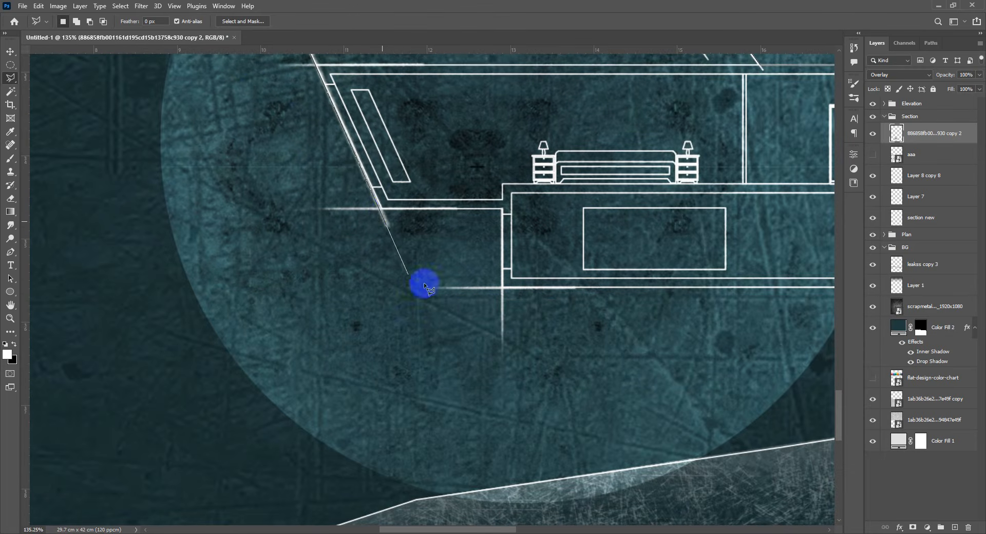
Step: Outline the building section with the Polygonal Lasso, delete the overlay circle inside that outline, and deselect
left_click(383, 209)
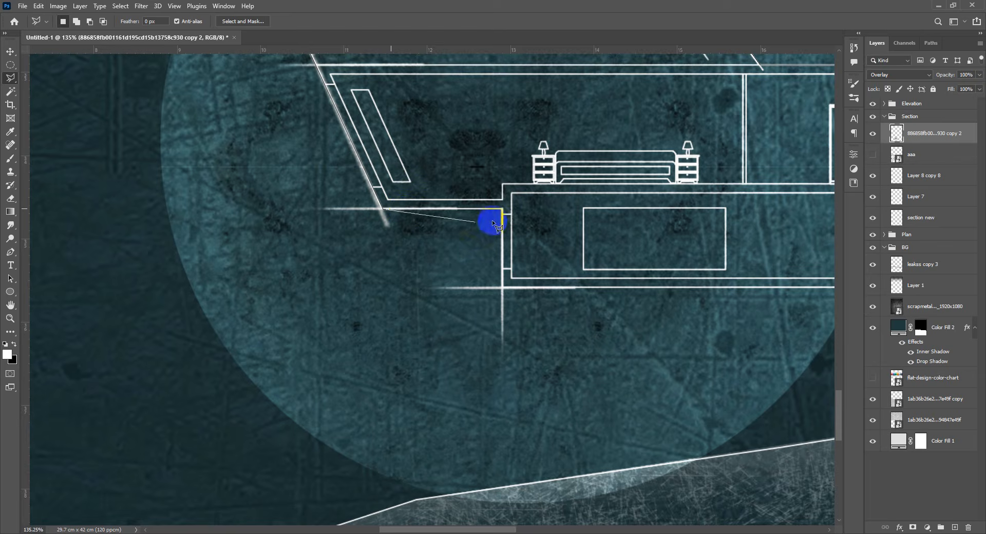
left_click(503, 288)
scroll(502, 290, "right", 5)
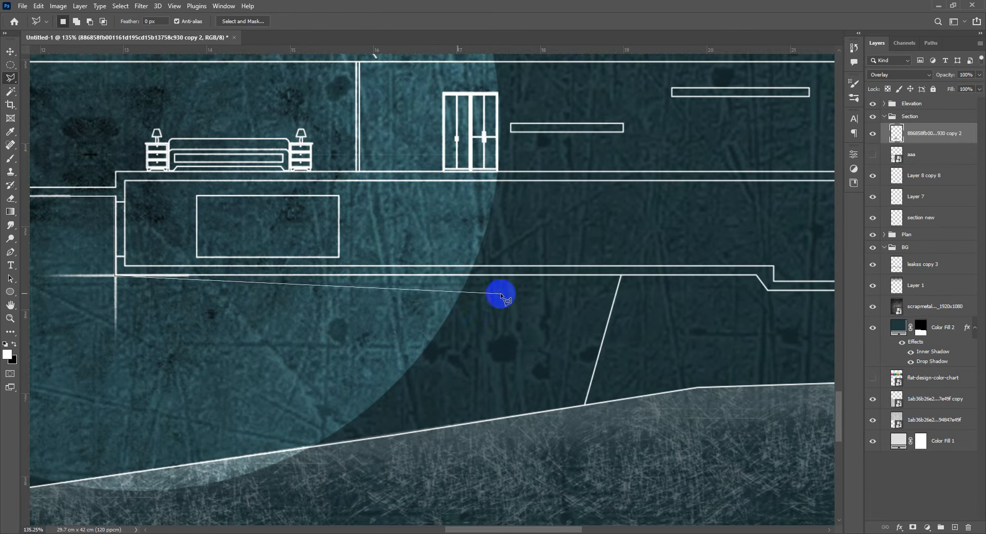
left_click(502, 276)
scroll(572, 321, "down", 4)
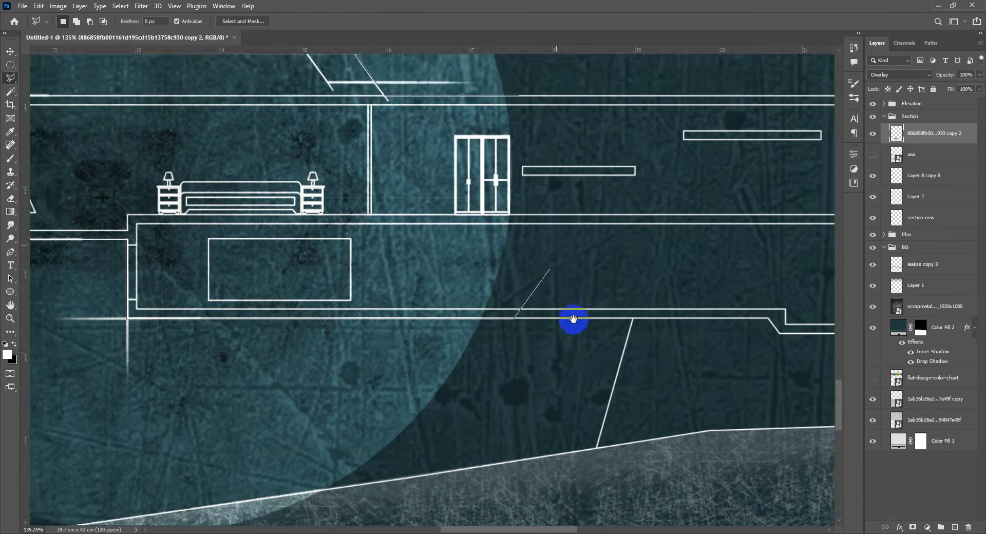
scroll(632, 269, "down", 3)
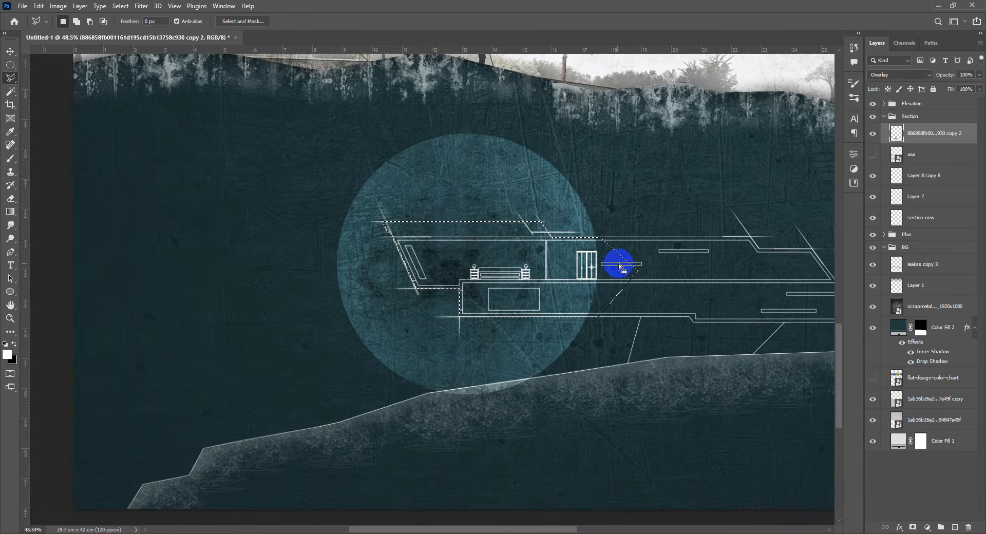
key("v")
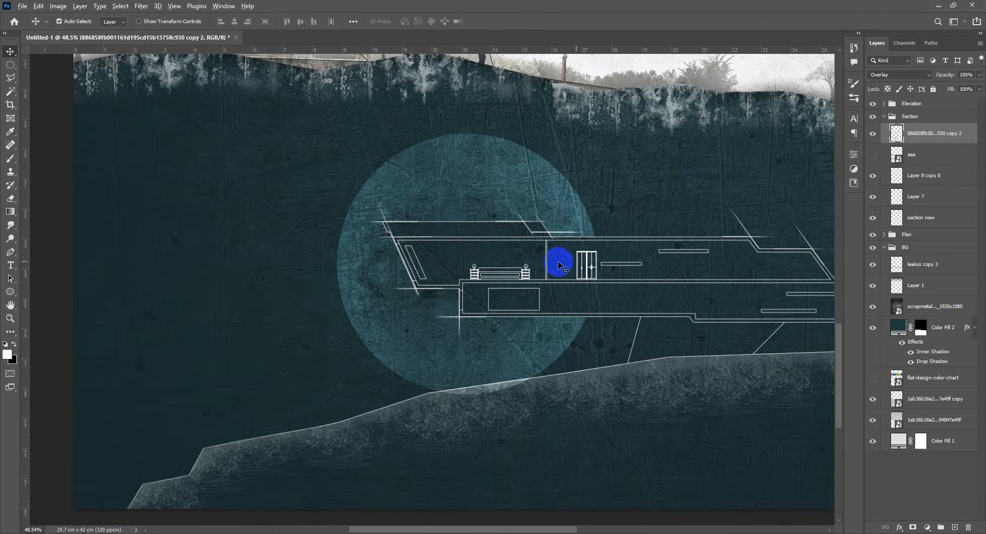
Step: Erase the part of the circle below the terrain line with a small hard eraser at 100% opacity
scroll(513, 239, "up", 3)
scroll(559, 390, "up", 3)
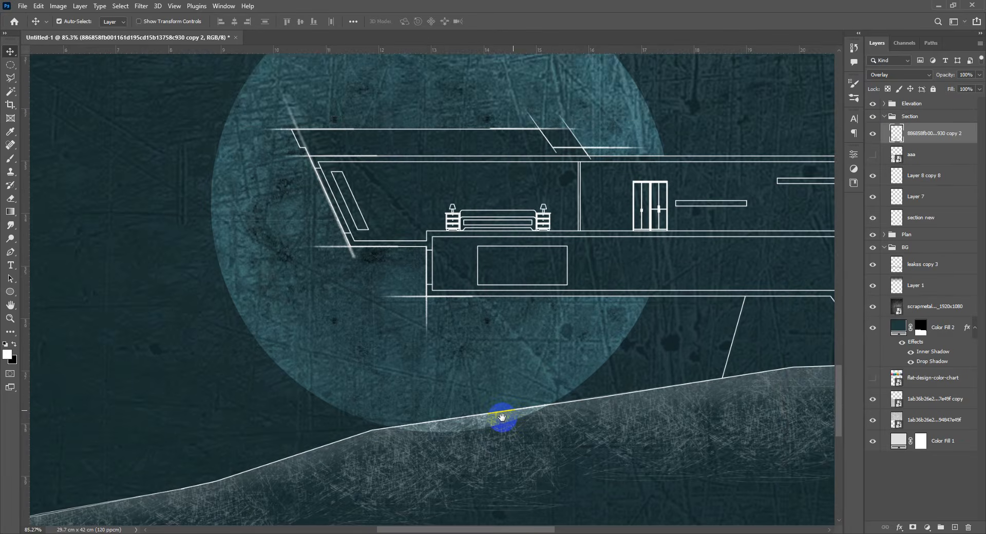
key("e")
left_click_drag(559, 364, 552, 364)
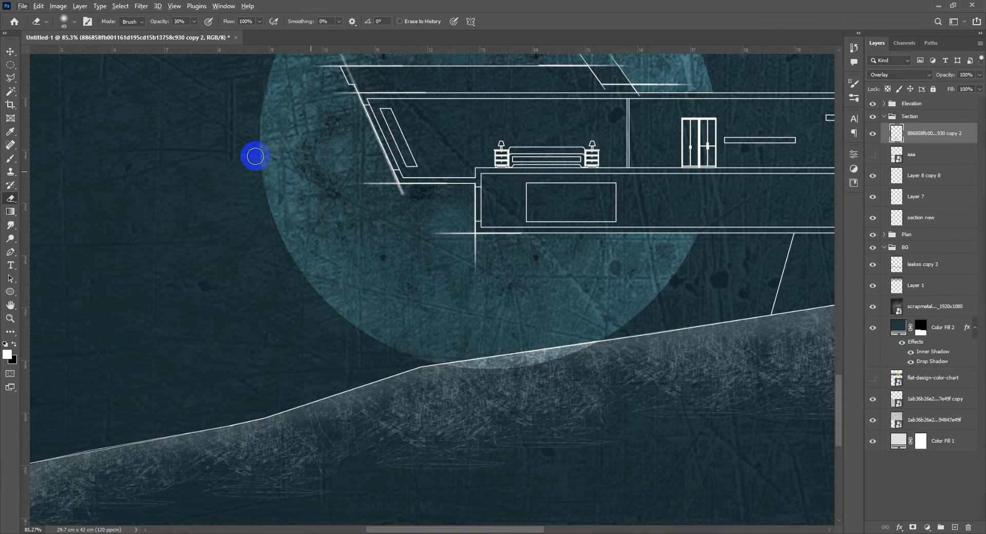
left_click_drag(153, 23, 546, 83)
left_click_drag(524, 297, 556, 466)
scroll(557, 307, "up", 3)
mouse_move(553, 341)
left_mouse_down()
mouse_move(568, 370)
mouse_move(620, 365)
left_mouse_up()
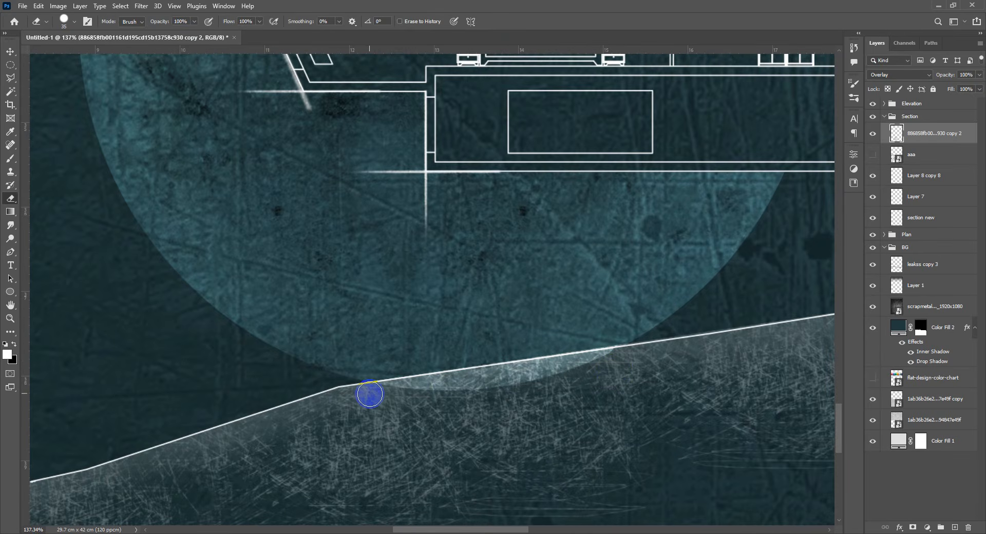
left_click(370, 396, "shift")
Step: Set the opacity of the circle's overlay layer to 37%
key("v")
scroll(408, 373, "down", 8)
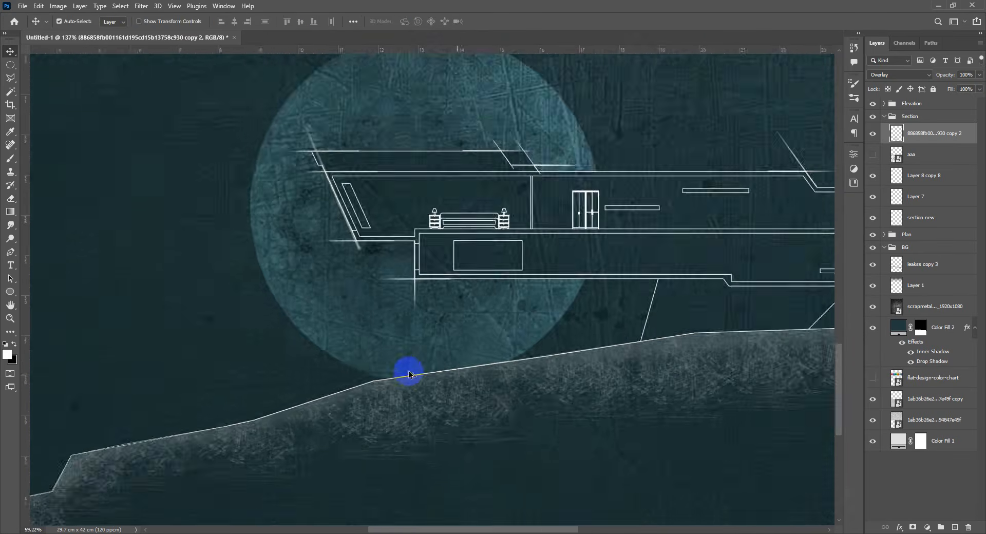
left_click_drag(409, 339, 536, 330)
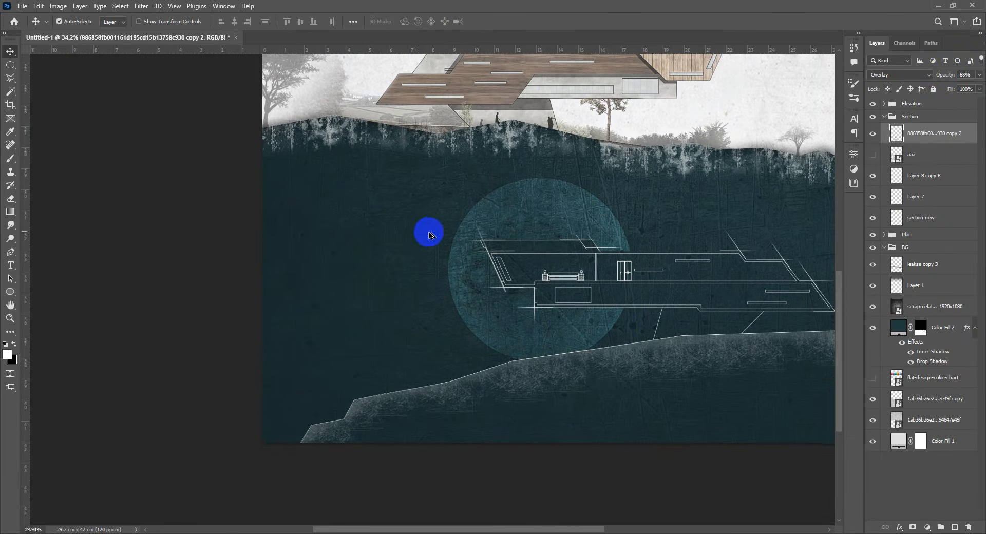
scroll(432, 247, "down", 4)
scroll(510, 222, "up", 2)
scroll(513, 237, "up", 2)
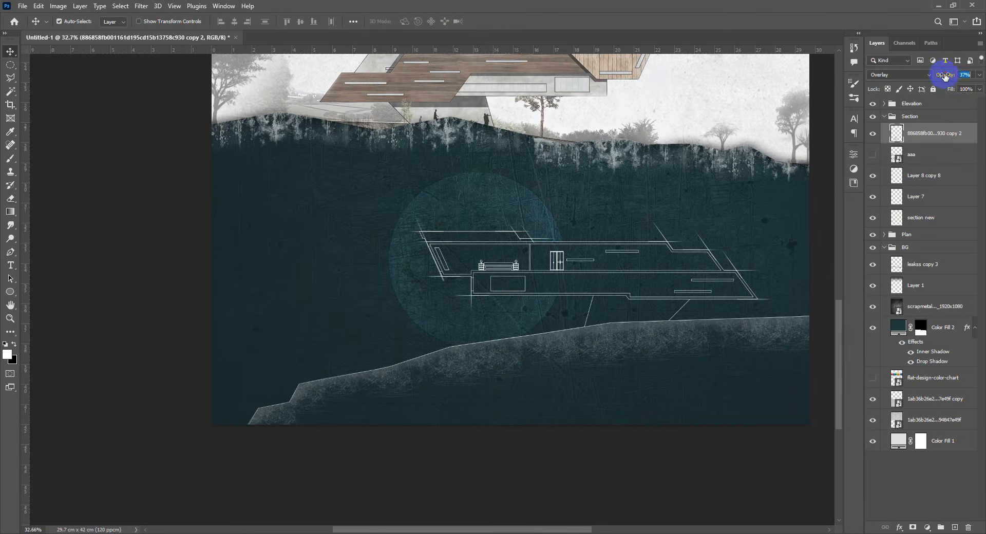
scroll(511, 236, "down", 2)
scroll(511, 282, "up", 2)
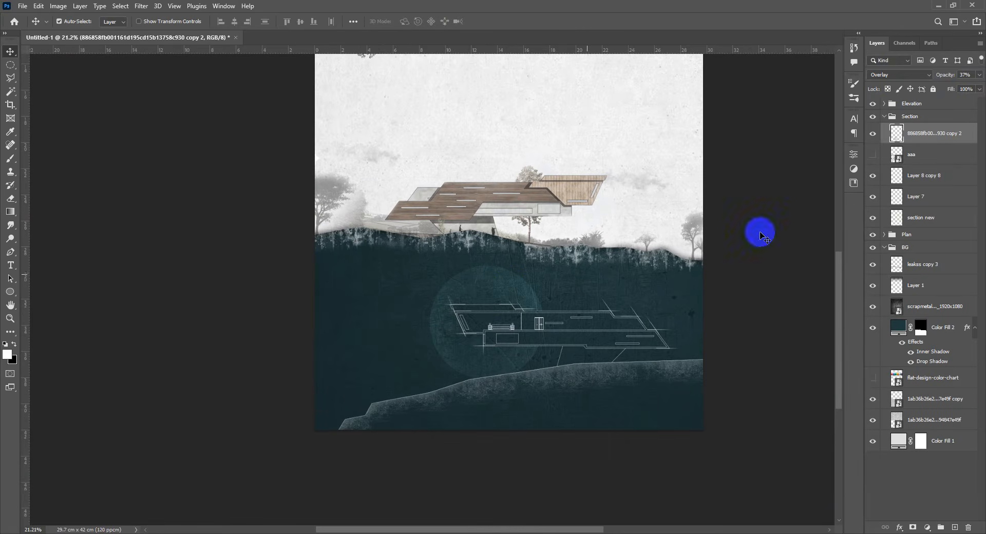
Step: Place the aaa layer at the top of the Section group, make it visible, and shift its image over the dark ground
left_click_drag(929, 154, 928, 140)
left_click_drag(928, 128, 888, 141)
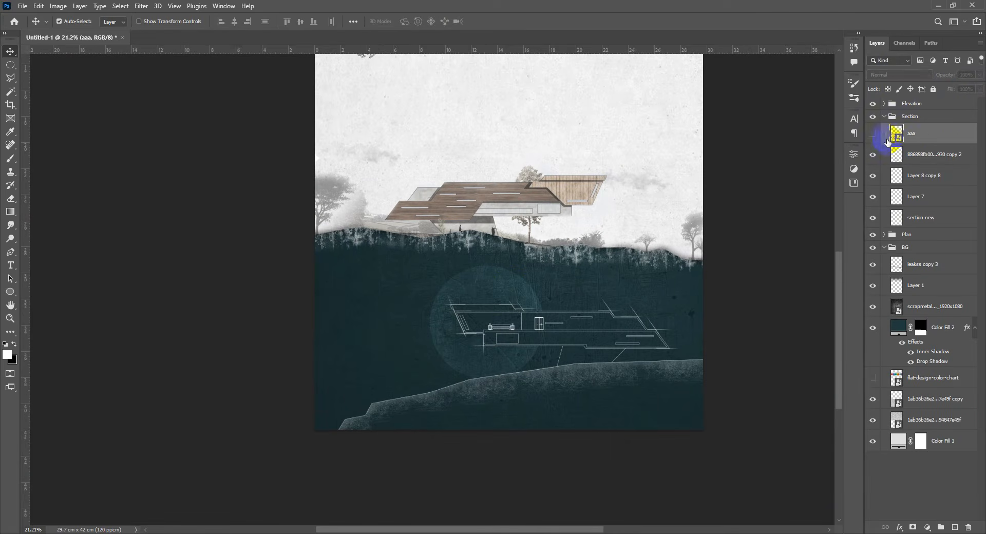
left_click(875, 134)
left_click_drag(528, 277, 473, 336)
Step: Scale the aaa image down to 28.78% and rotate it by -5.57°, placing it over the dark ground's left side
key("ctrl+t")
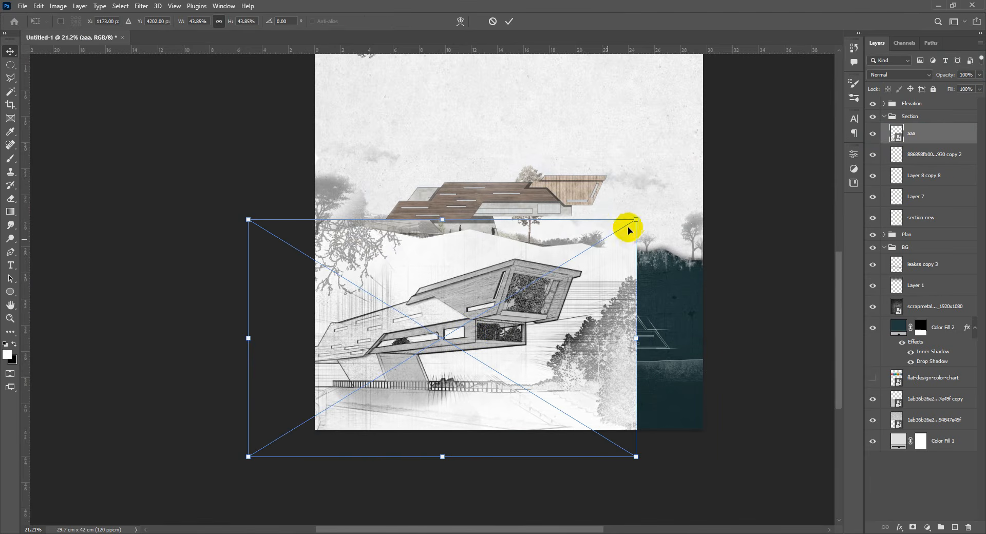
mouse_move(637, 219)
left_mouse_down()
mouse_move(569, 264)
mouse_move(582, 263)
left_mouse_up()
left_click_drag(466, 348, 494, 331)
key("Return")
key("ctrl+t")
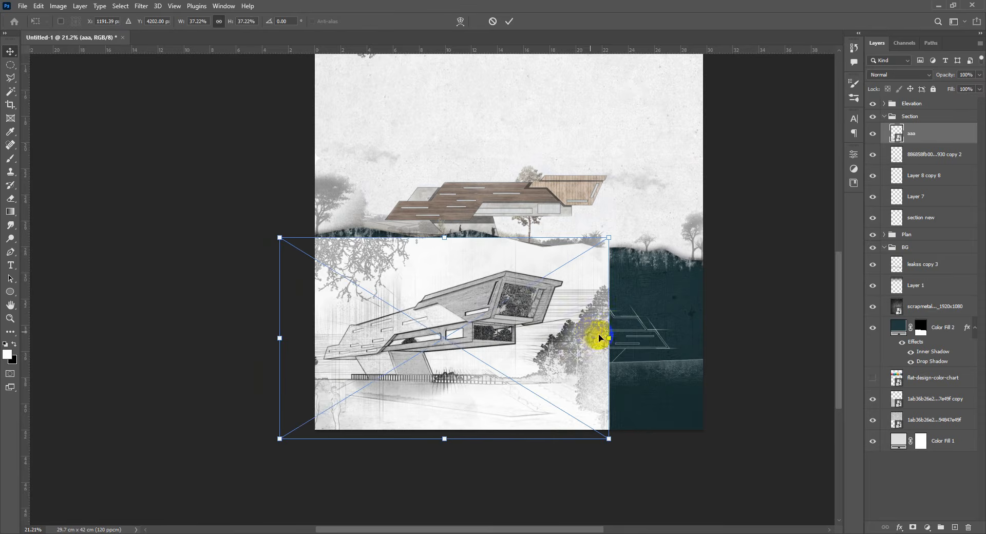
left_click_drag(610, 337, 534, 354)
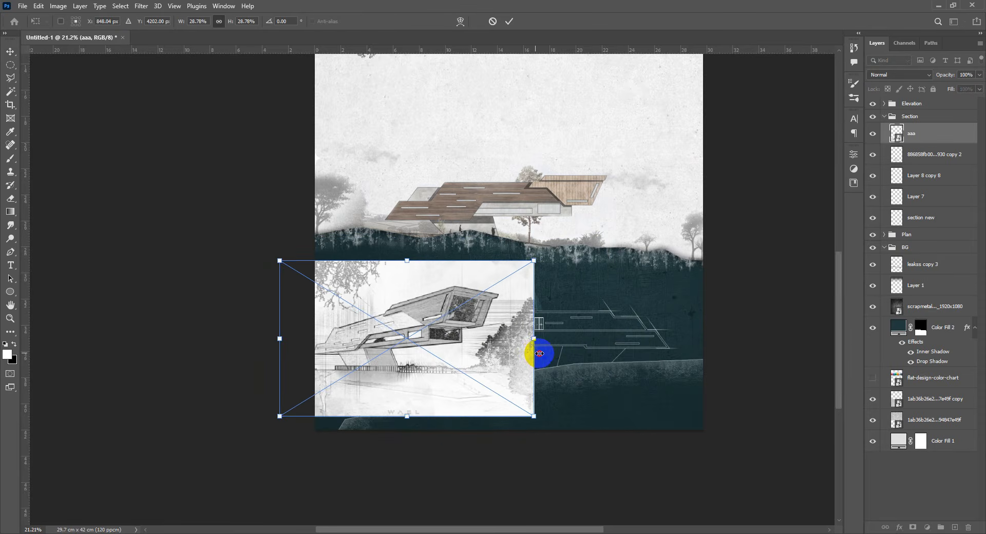
left_click_drag(566, 291, 572, 269)
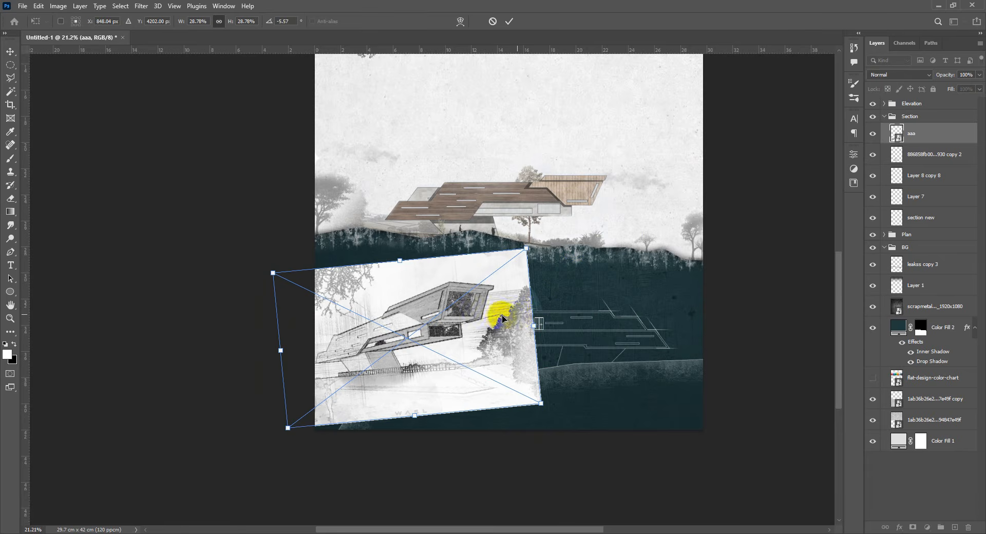
left_click_drag(502, 319, 488, 317)
key("Return")
Step: Move the aaa image toward the middle of the dark ground and rasterize its layer
left_click(914, 129)
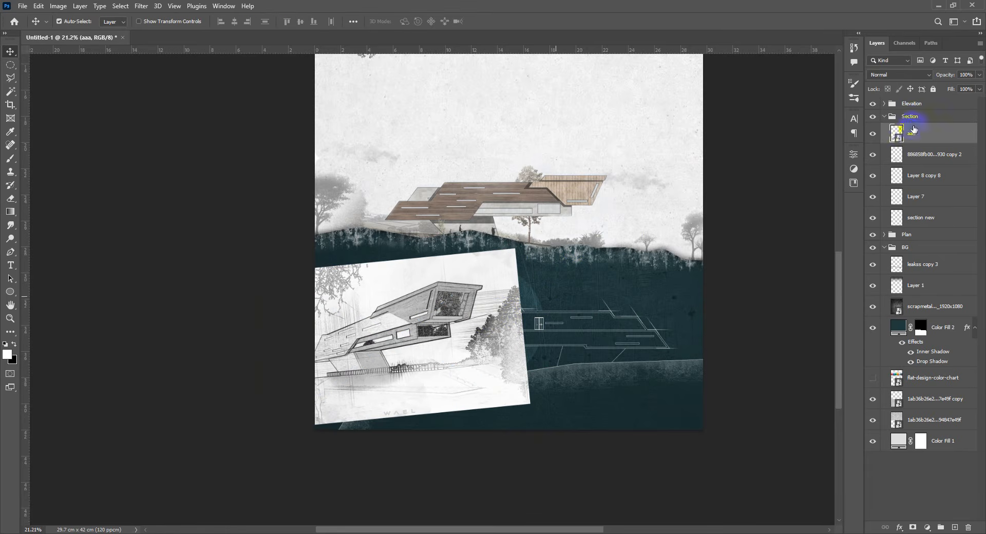
left_click(917, 78)
left_click(917, 77)
mouse_move(459, 306)
left_mouse_down()
mouse_move(533, 283)
mouse_move(573, 298)
left_mouse_up()
right_click(944, 129)
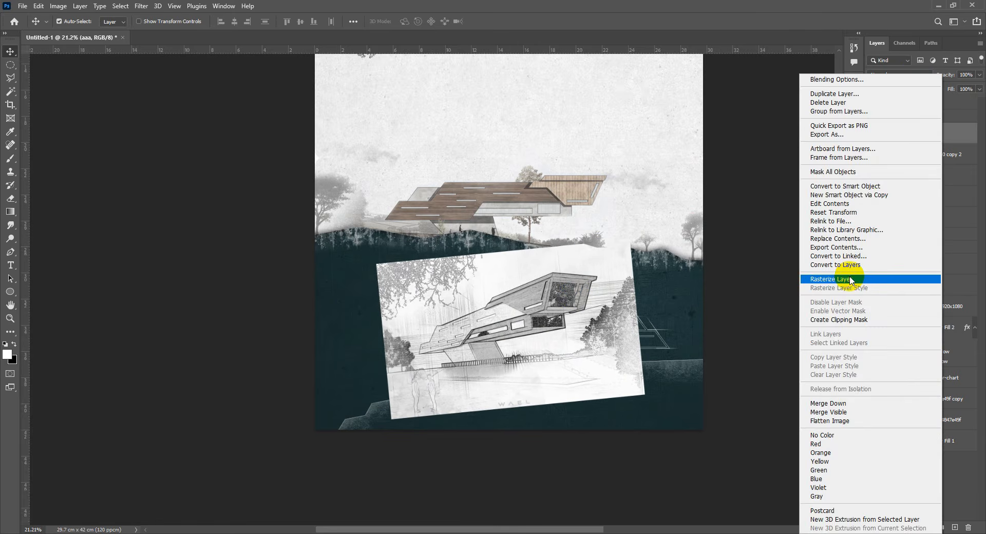
left_click(848, 279)
Step: Fade out all four borders of the aaa image with a large soft eraser at 100% opacity
key("e")
left_click(557, 304)
left_click_drag(572, 309, 583, 309)
mouse_move(578, 306)
left_mouse_down()
mouse_move(563, 181)
mouse_move(571, 168)
left_mouse_up()
left_click_drag(617, 284, 622, 285)
mouse_move(631, 223)
left_mouse_down()
mouse_move(654, 425)
mouse_move(372, 425)
mouse_move(639, 392)
mouse_move(646, 374)
mouse_move(638, 267)
left_mouse_up()
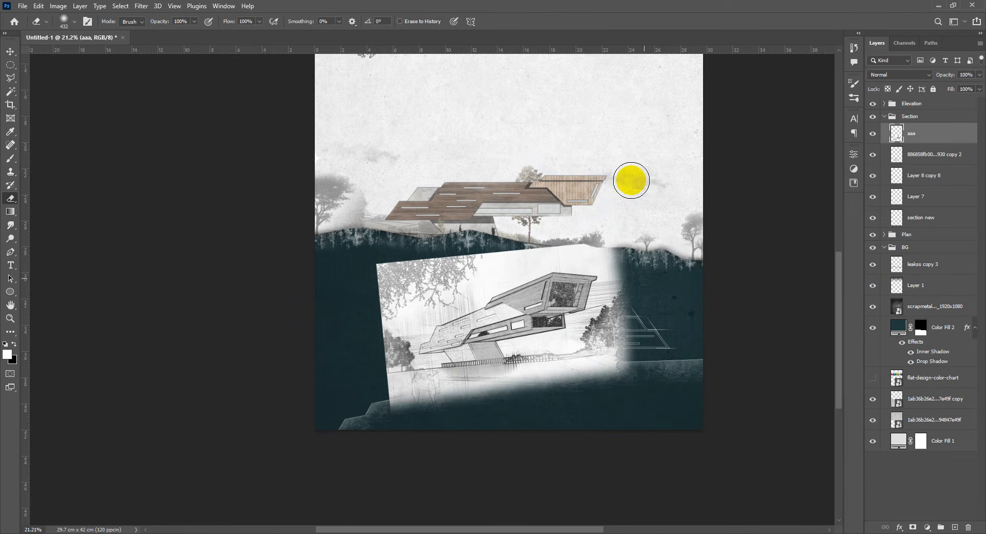
mouse_move(586, 238)
left_mouse_down()
mouse_move(447, 242)
mouse_move(319, 262)
mouse_move(595, 226)
mouse_move(546, 229)
left_mouse_up()
mouse_move(352, 280)
left_mouse_down()
mouse_move(364, 266)
mouse_move(372, 381)
mouse_move(353, 276)
mouse_move(359, 341)
mouse_move(372, 297)
mouse_move(380, 402)
left_mouse_up()
Step: Move the faded aaa image to the poster's left edge, rotate it slightly clockwise, and raise it a little
key("v")
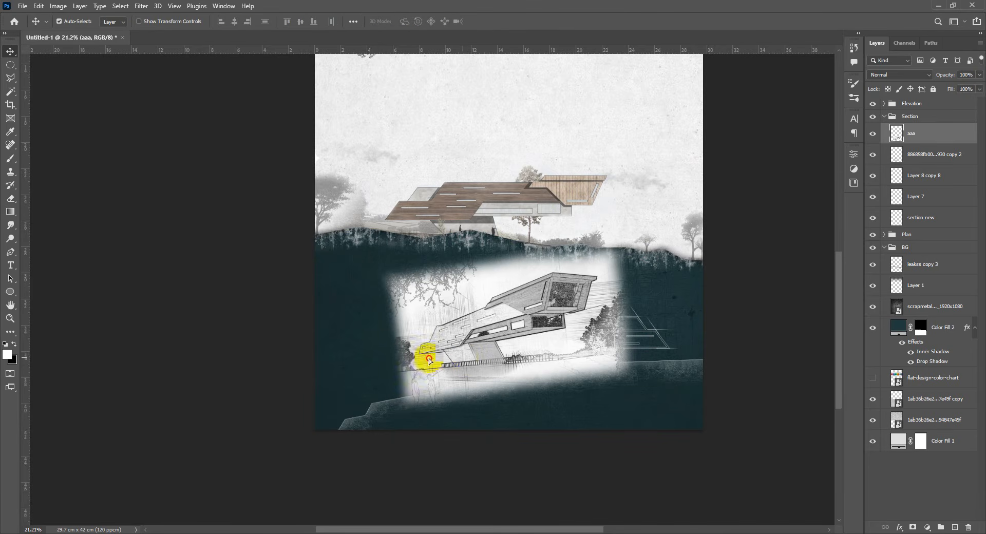
mouse_move(433, 358)
left_mouse_down()
mouse_move(309, 356)
mouse_move(348, 366)
left_mouse_up()
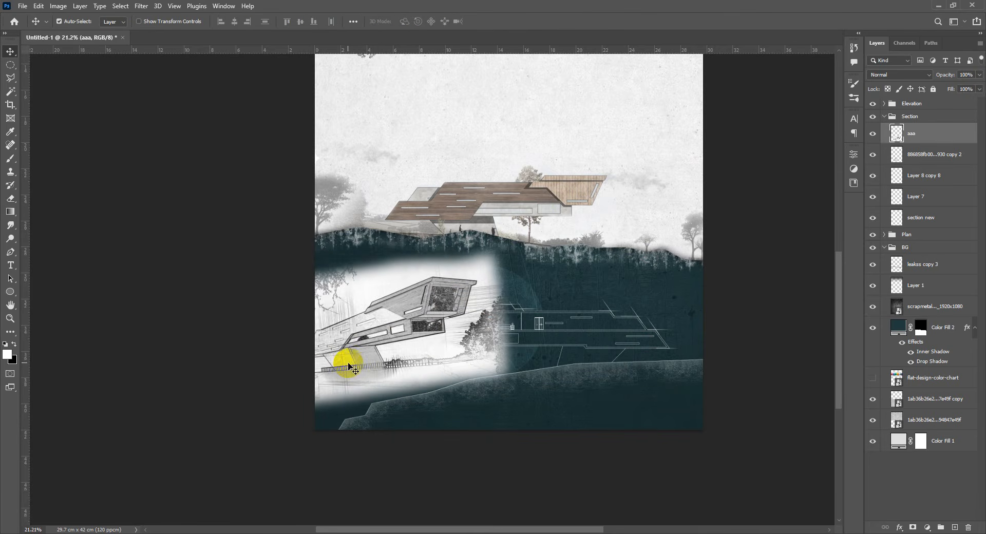
key("ctrl+t")
mouse_move(568, 297)
left_mouse_down()
mouse_move(573, 324)
mouse_move(570, 301)
left_mouse_up()
left_click_drag(459, 360, 433, 342)
key("Return")
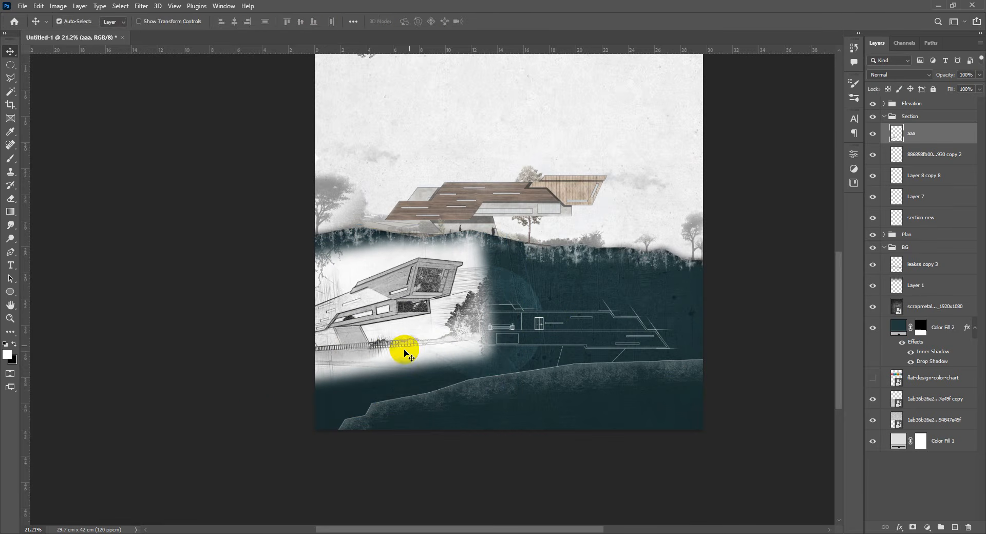
Step: Invert the dark ground's selection to clear the aaa image outside the ground shape, and deselect
scroll(400, 337, "up", 5)
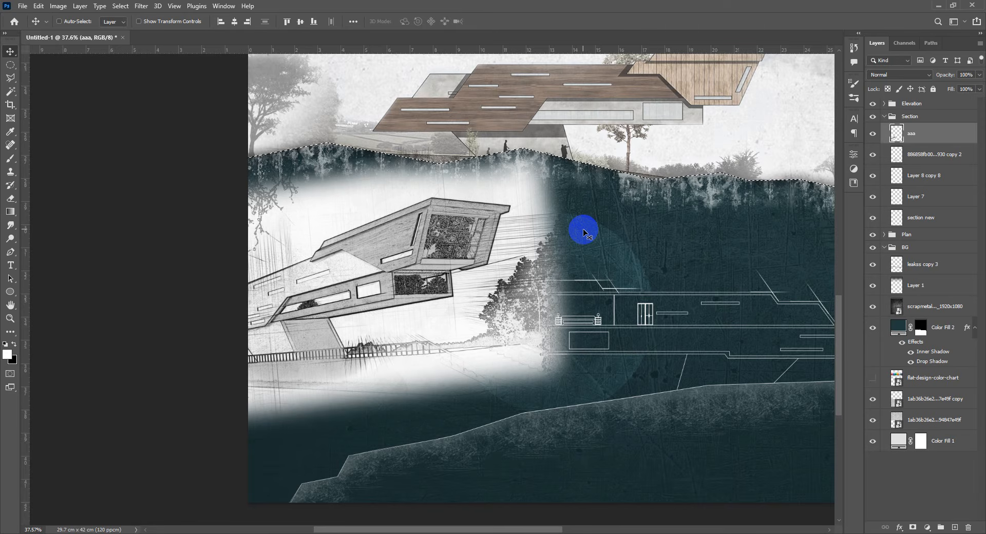
key("ctrl+shift+i")
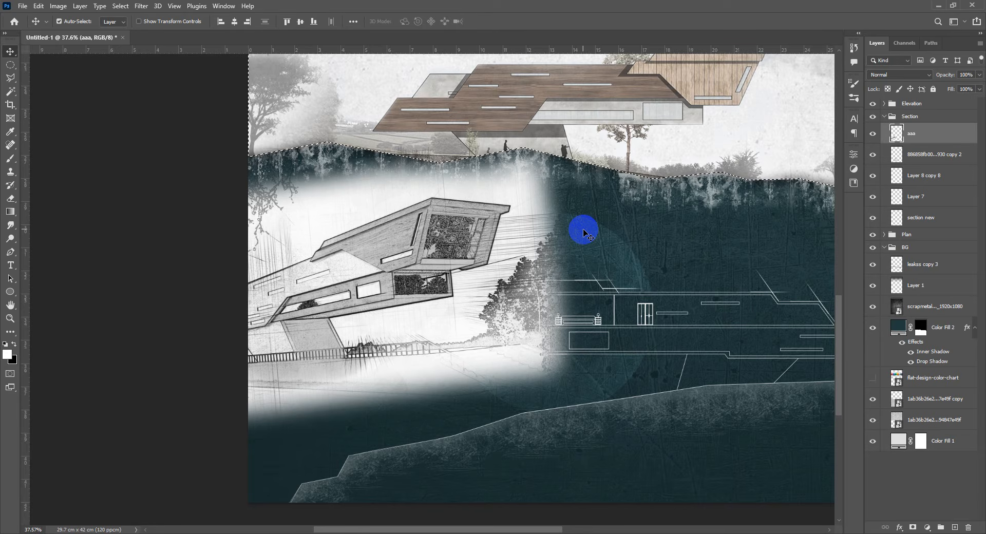
key("ctrl+d")
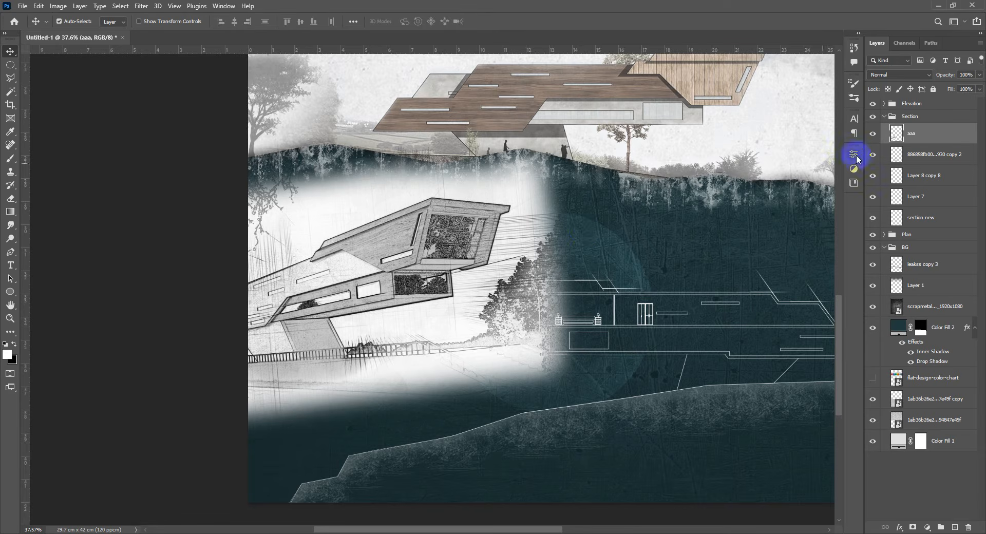
Step: Set the aaa layer's blend mode to Divide and its opacity to 31%
left_click(907, 74)
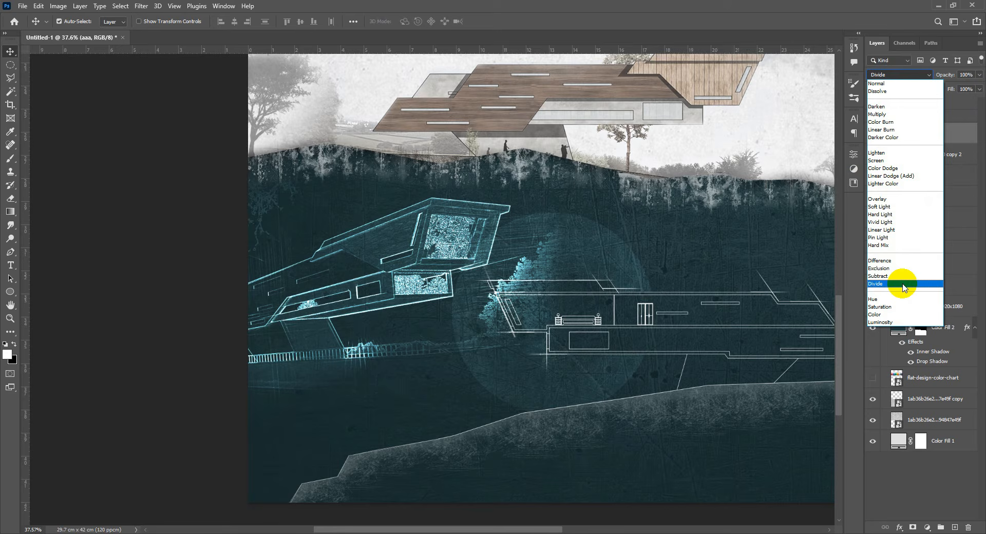
left_click(904, 284)
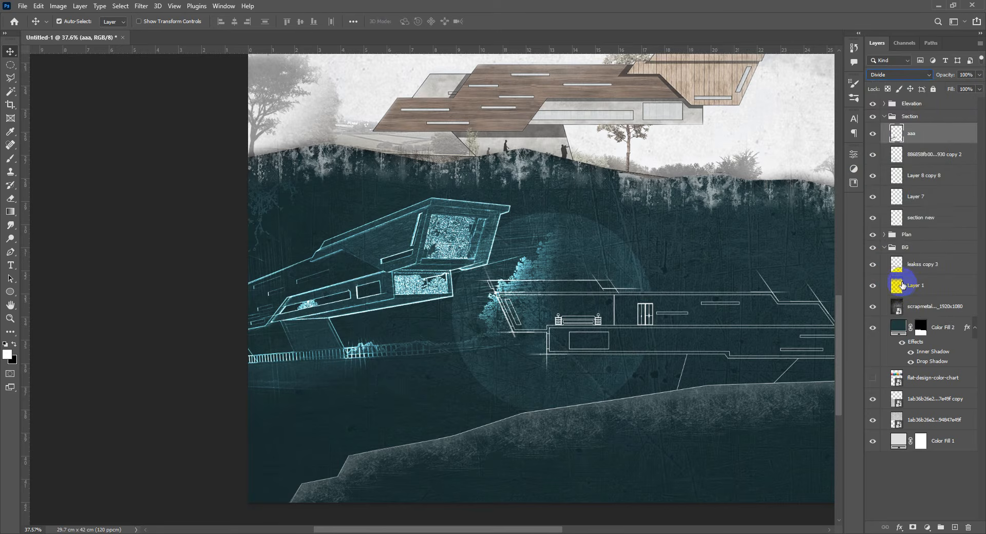
scroll(668, 252, "down", 3)
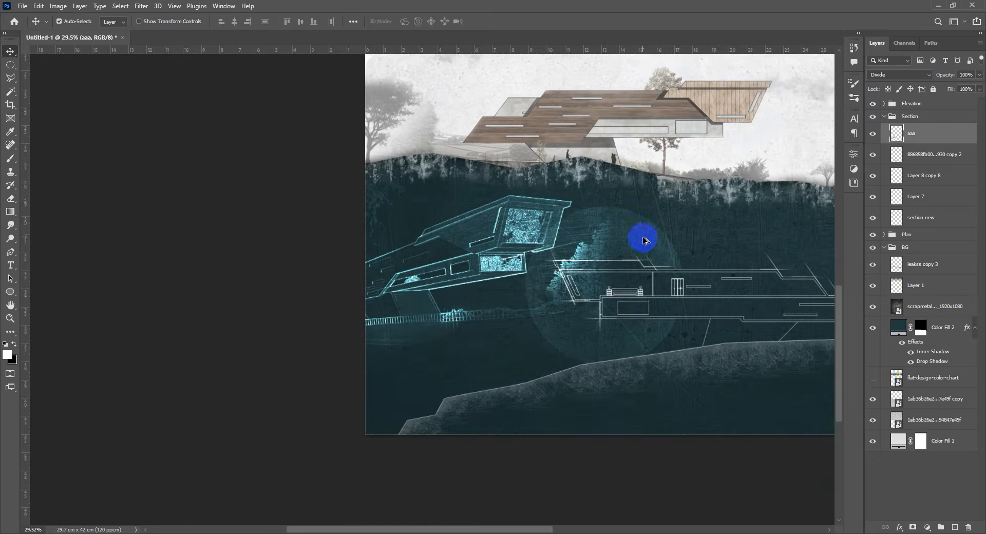
left_click_drag(949, 78, 864, 74)
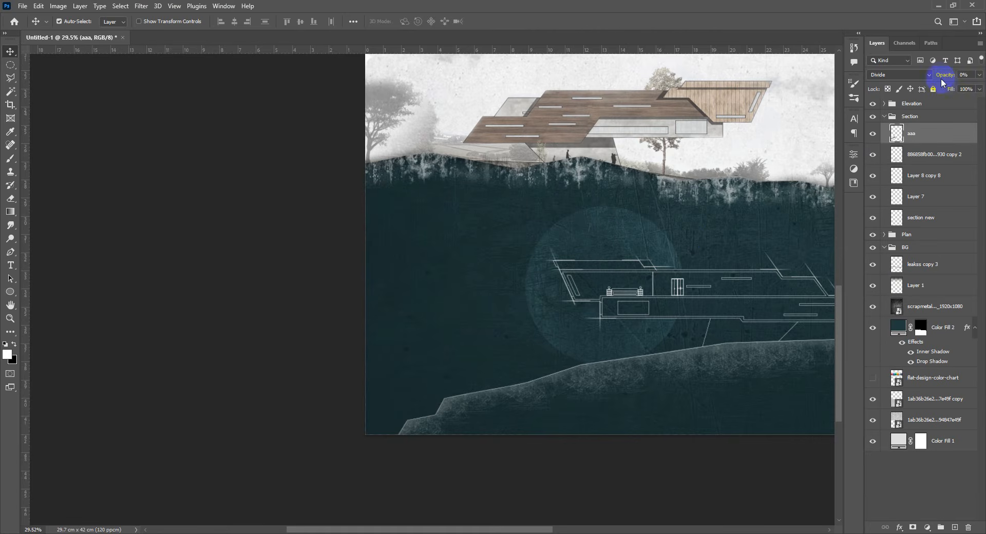
left_click_drag(943, 82, 950, 75)
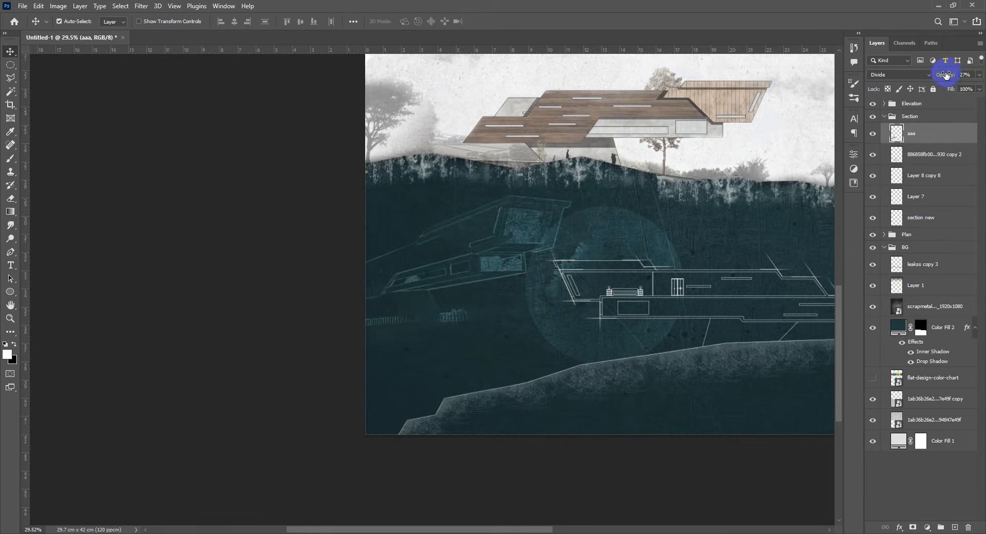
scroll(467, 285, "down", 2)
scroll(515, 291, "up", 1)
Step: Move the aaa sketch slightly to the right and down on the dark ground with Free Transform
left_click_drag(532, 280, 447, 289)
key("ctrl+t")
mouse_move(447, 249)
left_mouse_down()
mouse_move(445, 293)
mouse_move(456, 282)
mouse_move(440, 258)
mouse_move(458, 252)
left_mouse_up()
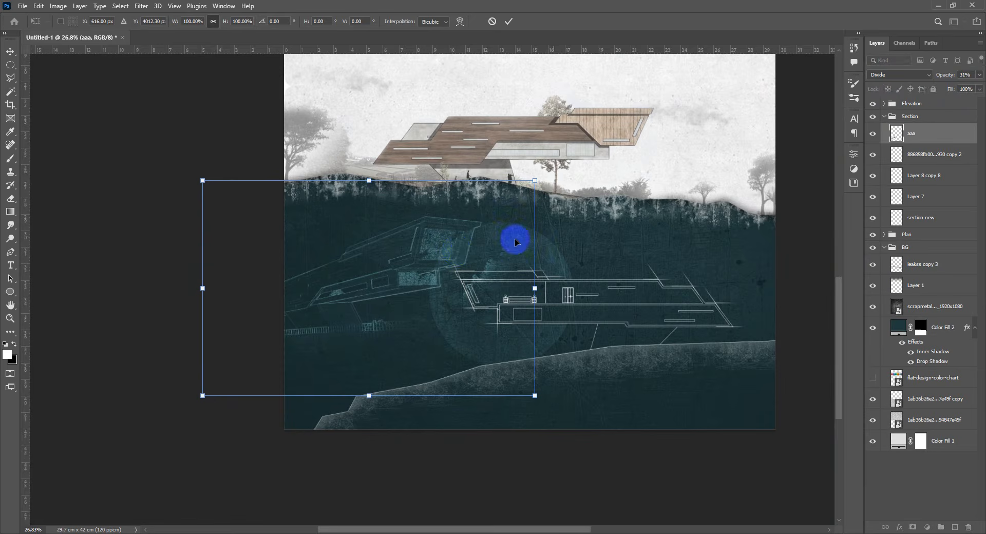
key("Return")
scroll(409, 236, "down", 6)
scroll(415, 236, "up", 7)
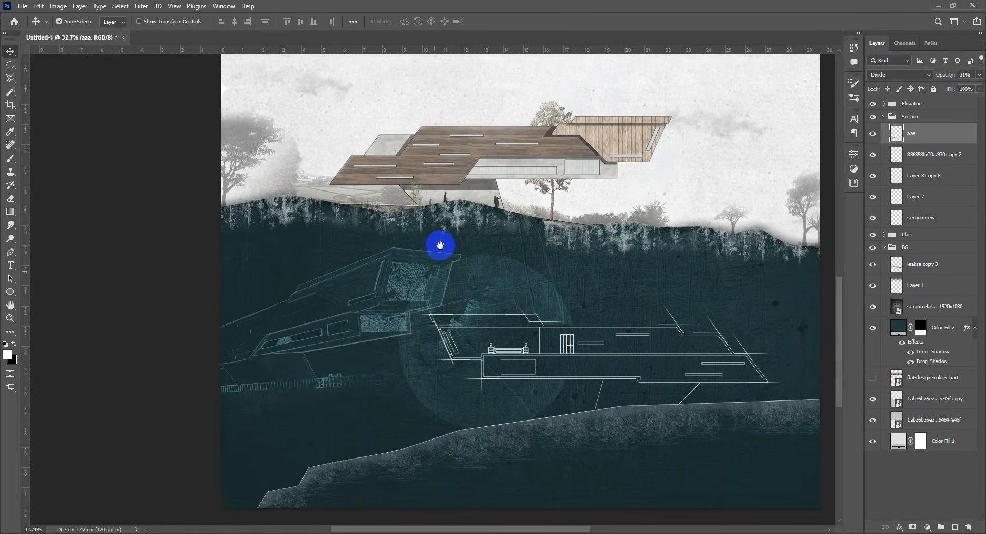
scroll(439, 244, "down", 5)
scroll(461, 196, "up", 2)
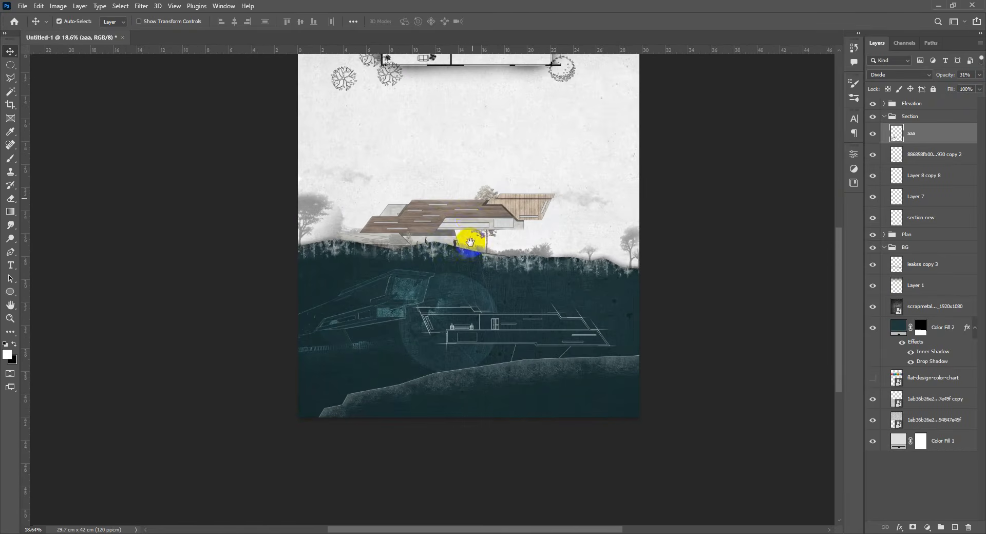
scroll(406, 380, "down", 4)
scroll(428, 282, "up", 2)
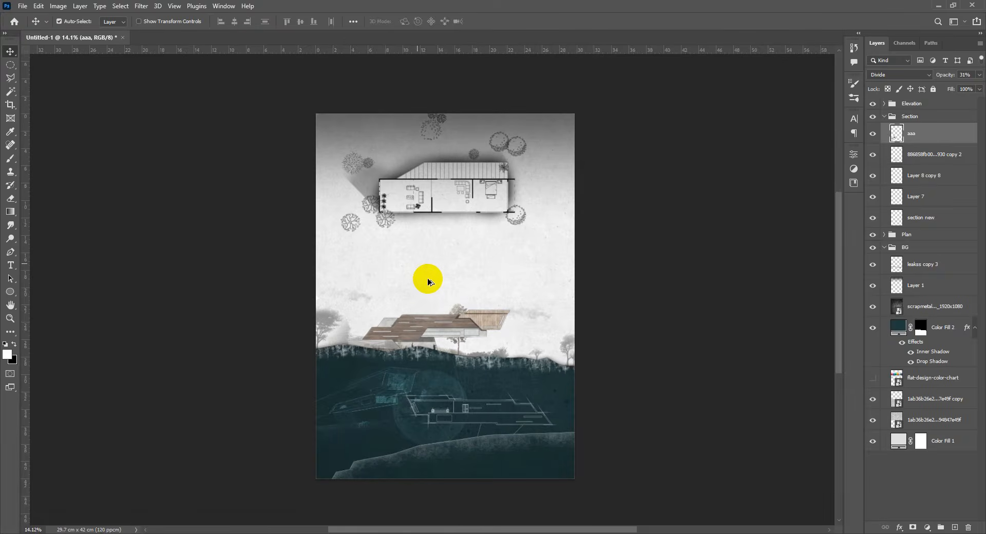
Step: Collapse the BG layer group
scroll(424, 294, "up", 2)
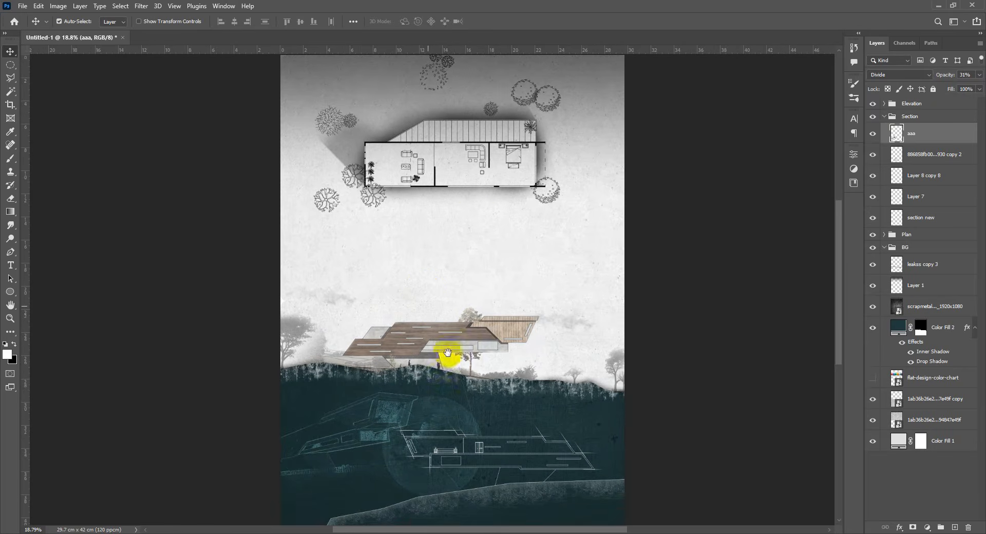
left_click_drag(451, 352, 477, 210)
scroll(480, 379, "up", 4)
left_click_drag(502, 319, 419, 214)
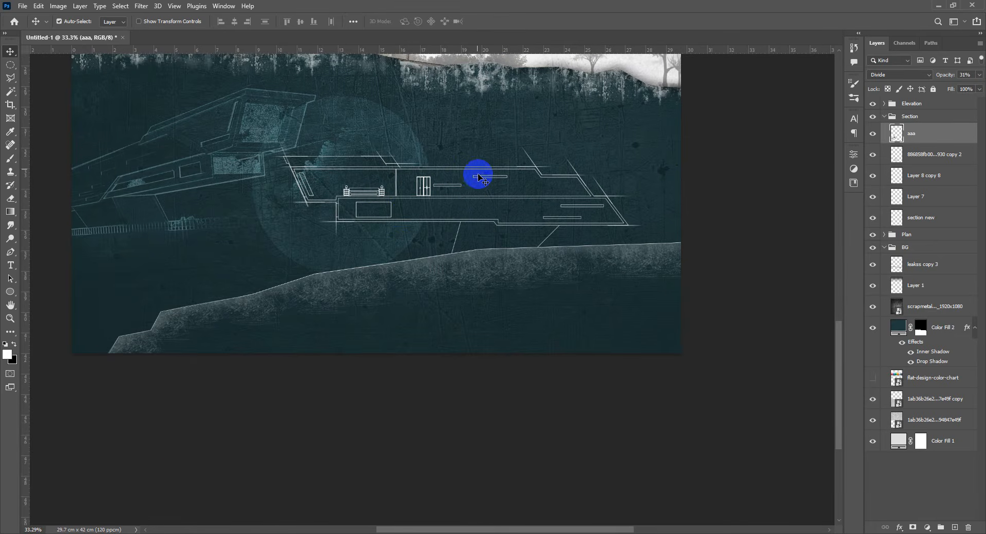
scroll(509, 197, "down", 2)
left_click_drag(497, 190, 550, 253)
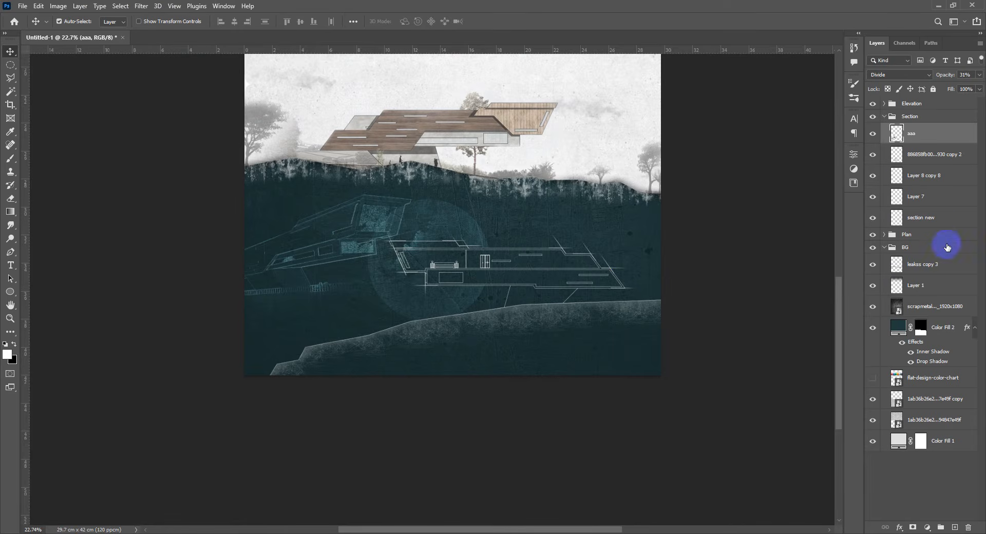
left_click(938, 280)
left_click(906, 248)
left_click(884, 248)
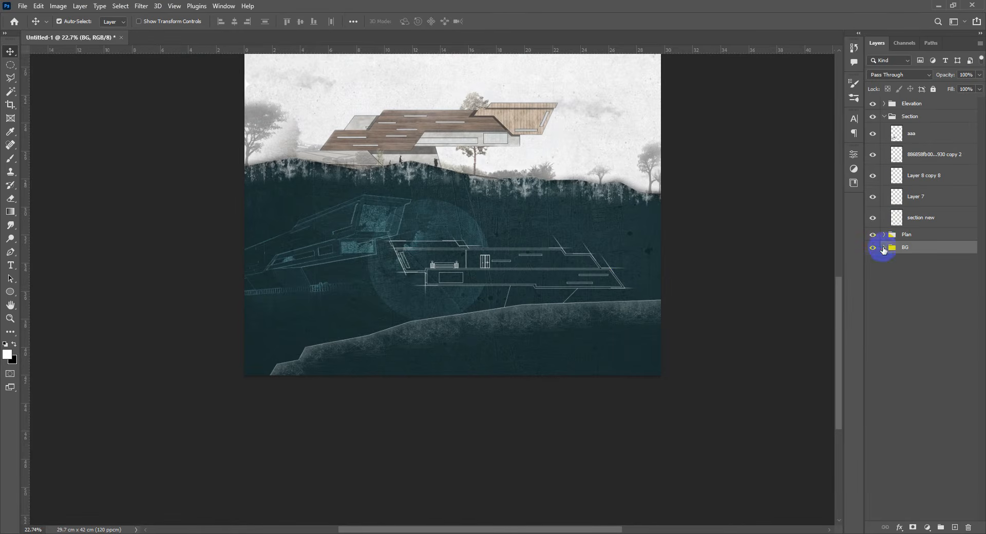
Step: Duplicate the section new layer within the Section group
left_click(931, 217)
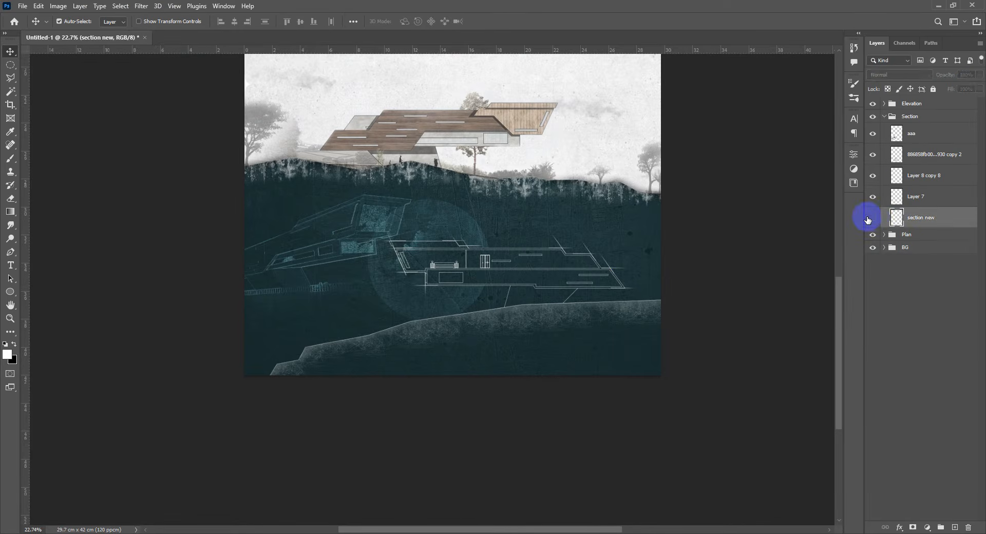
left_click(873, 218)
left_click(873, 218)
key("ctrl+j")
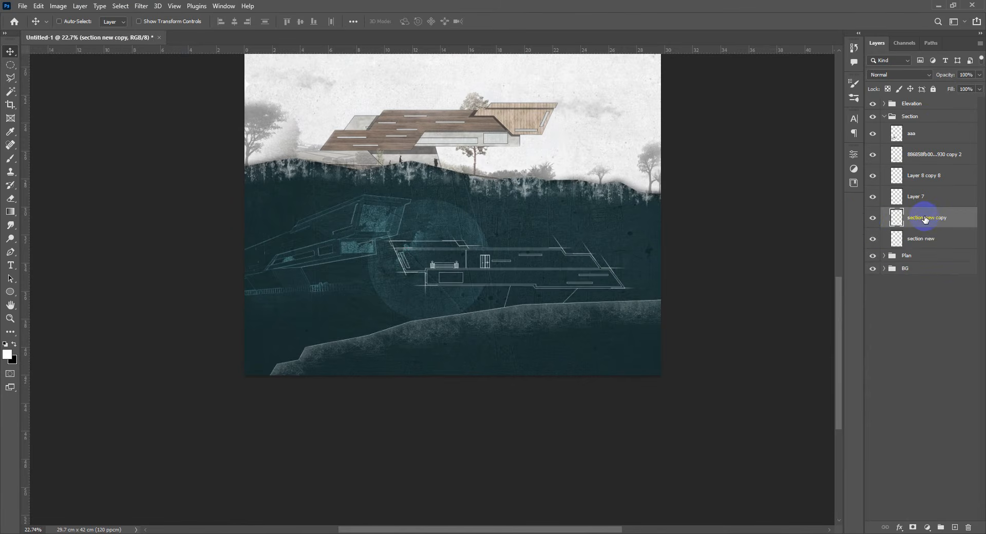
Step: Enlarge the section new copy with Free Transform and shift it up and right so it runs past the poster's right edge
key("ctrl+t")
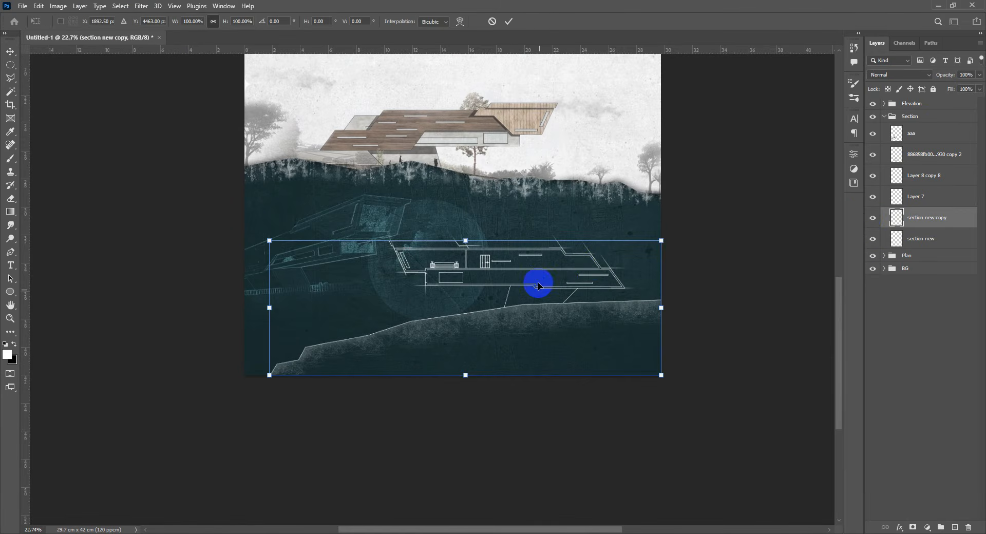
left_click_drag(539, 284, 557, 337)
left_click_drag(675, 358, 768, 360)
left_click_drag(588, 312, 675, 267)
key("Return")
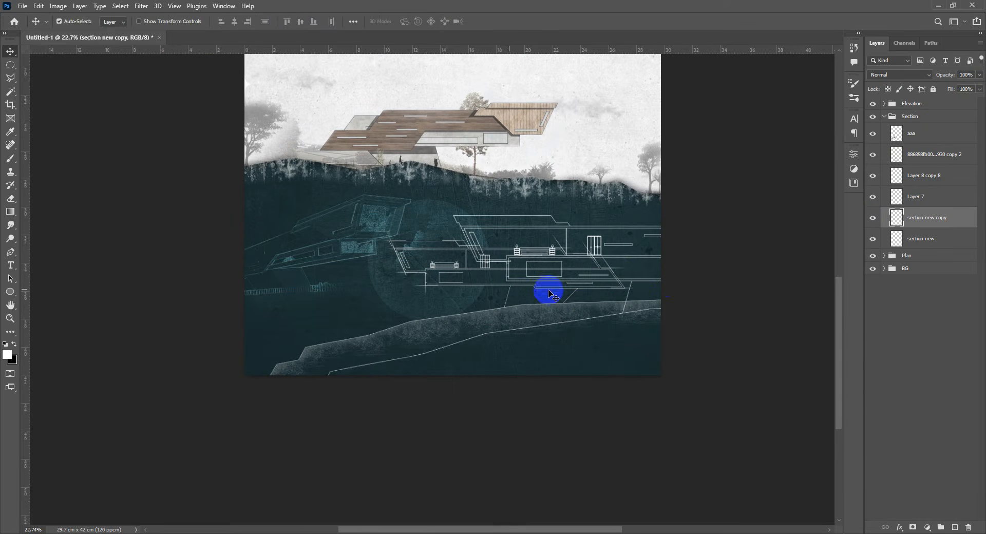
Step: Place section new copy below section new in the layer order and set its opacity to 12%
left_click_drag(942, 223, 935, 245)
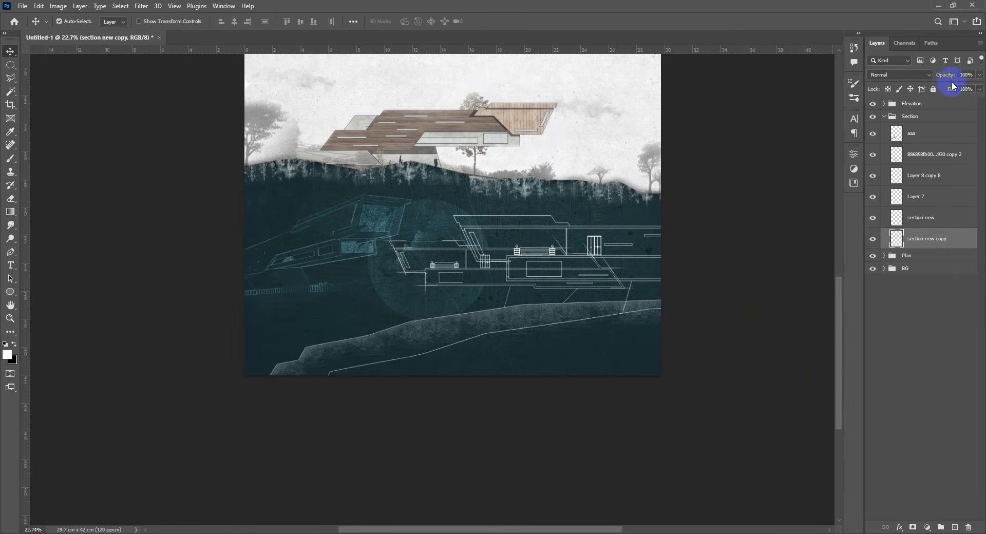
left_click(758, 78)
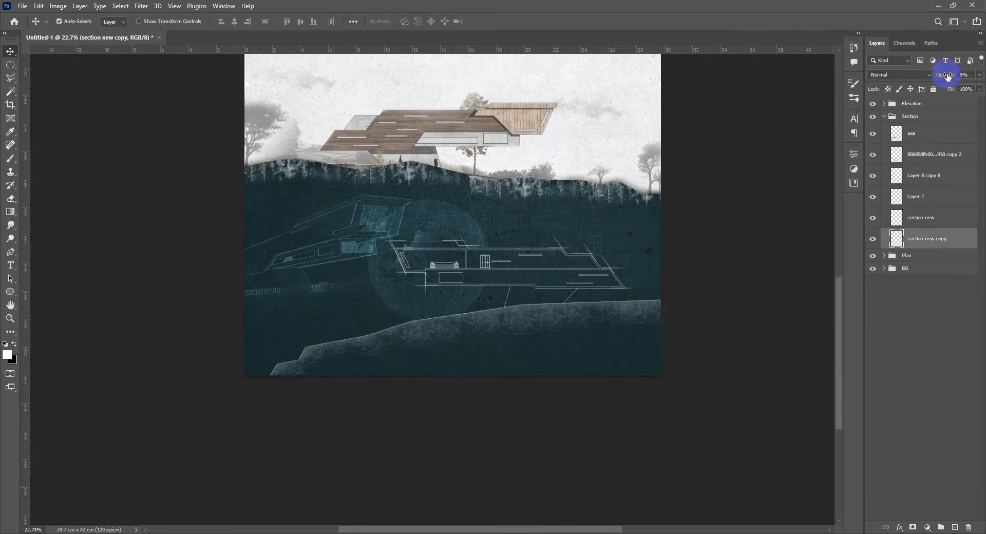
scroll(610, 225, "up", 7)
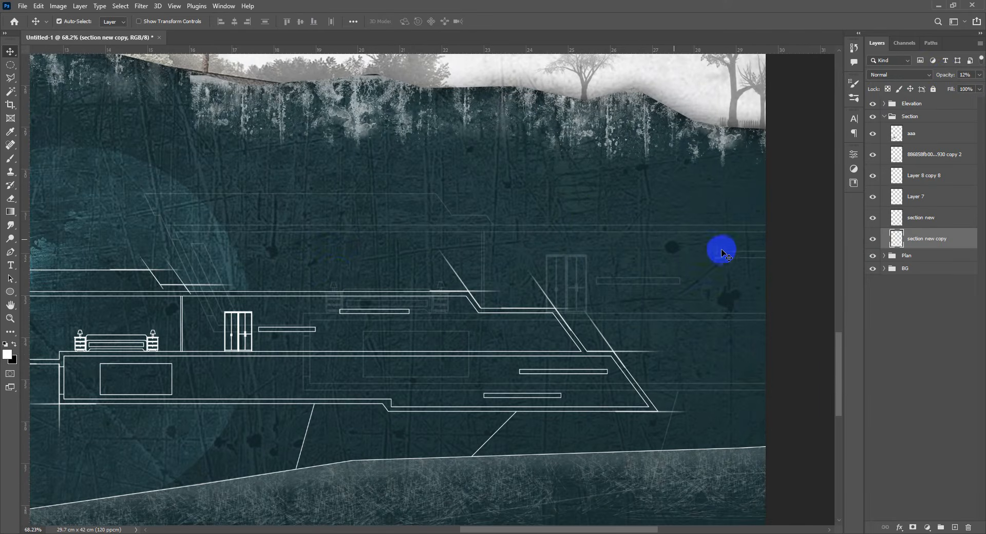
scroll(345, 268, "down", 6)
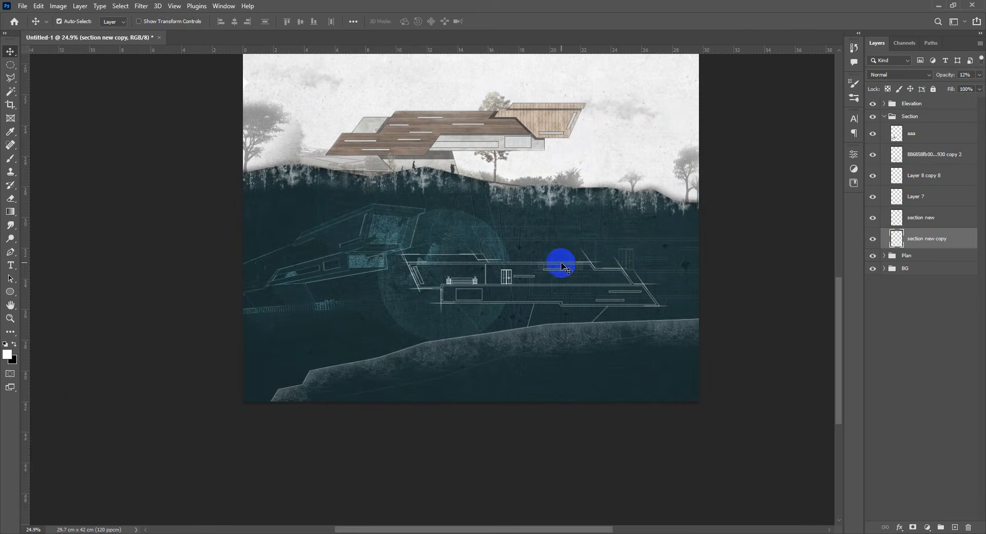
Step: Select the textured soil strip under the section's ground line (Layer 7) and set its opacity to 20%
scroll(616, 255, "up", 4)
scroll(584, 264, "down", 4)
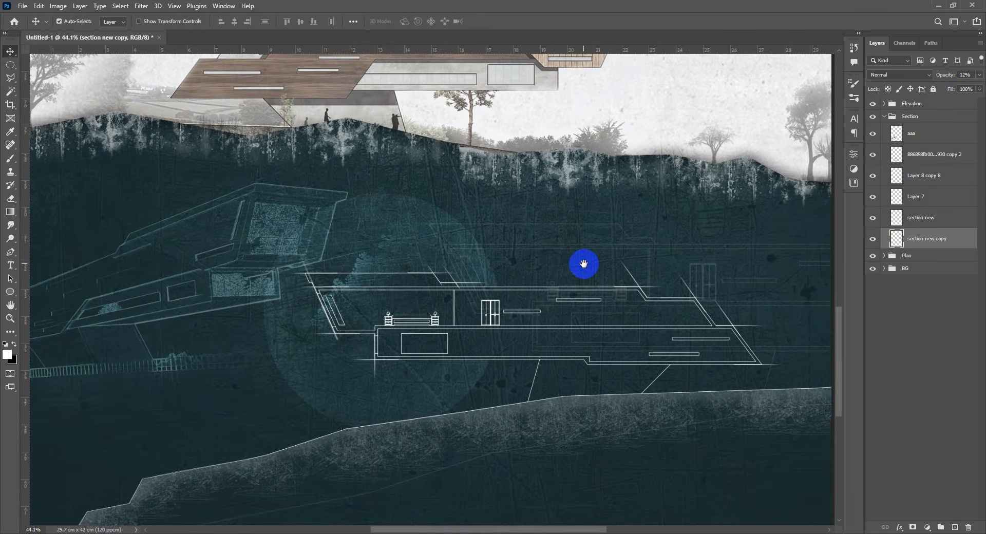
scroll(581, 260, "up", 1)
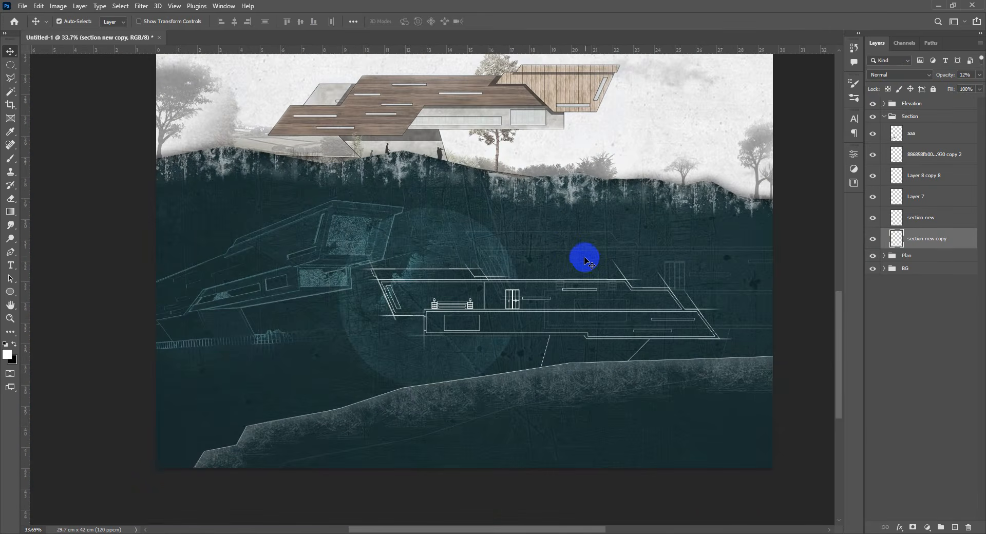
scroll(587, 262, "down", 4)
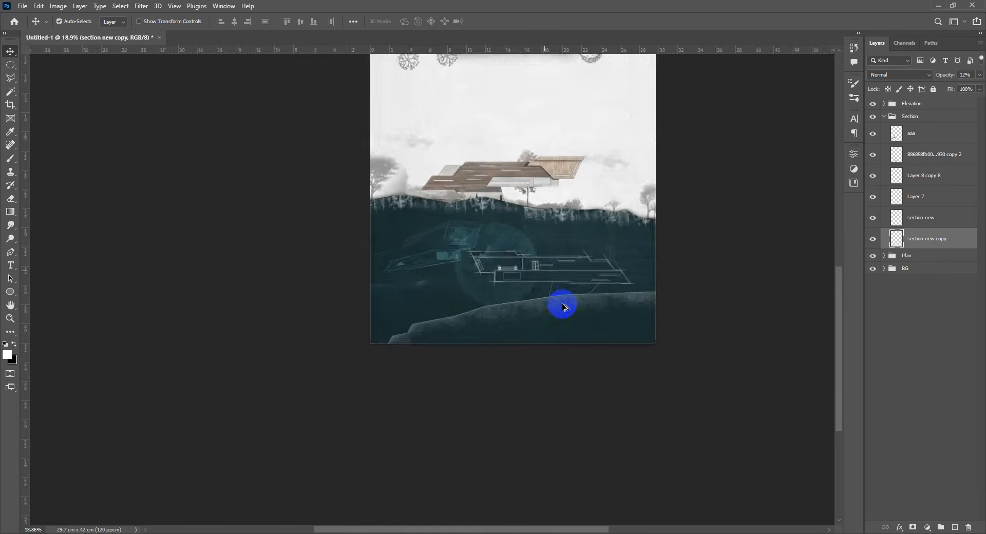
scroll(563, 306, "up", 1)
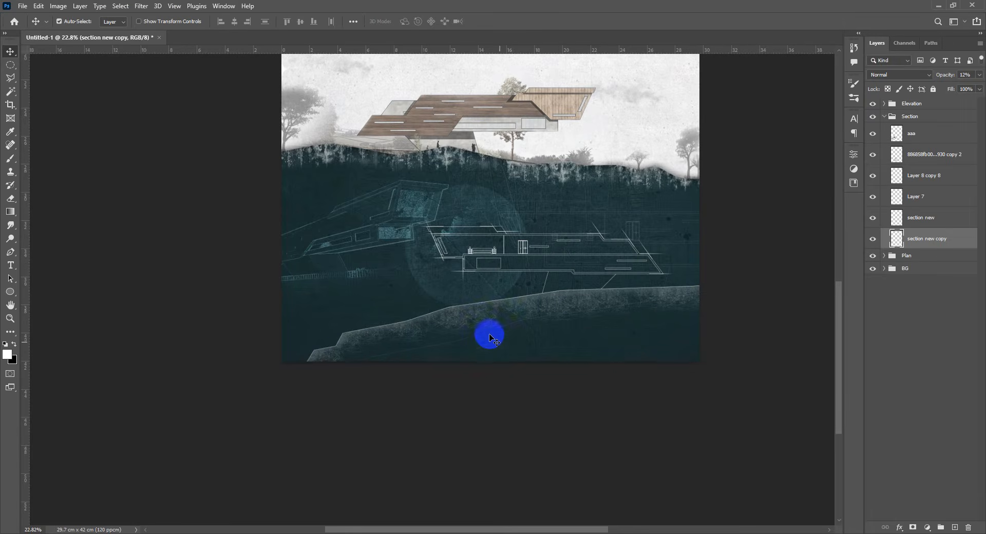
scroll(491, 324, "up", 3)
left_click(451, 323)
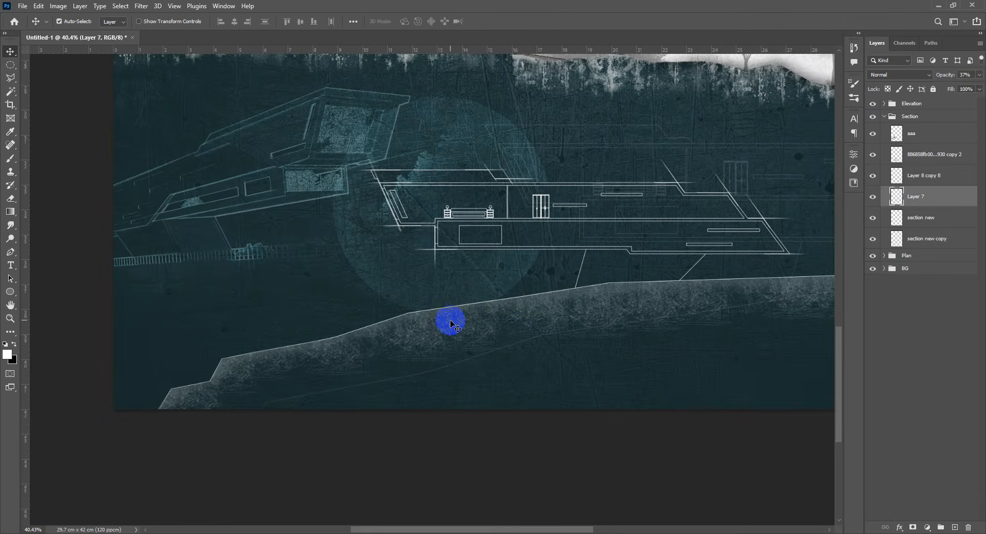
left_click(874, 198)
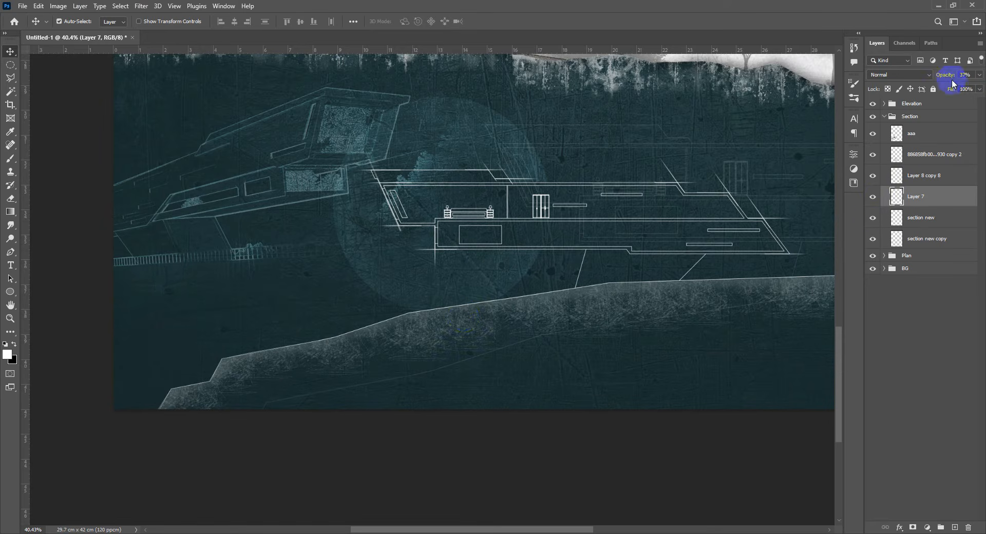
left_click_drag(943, 77, 941, 77)
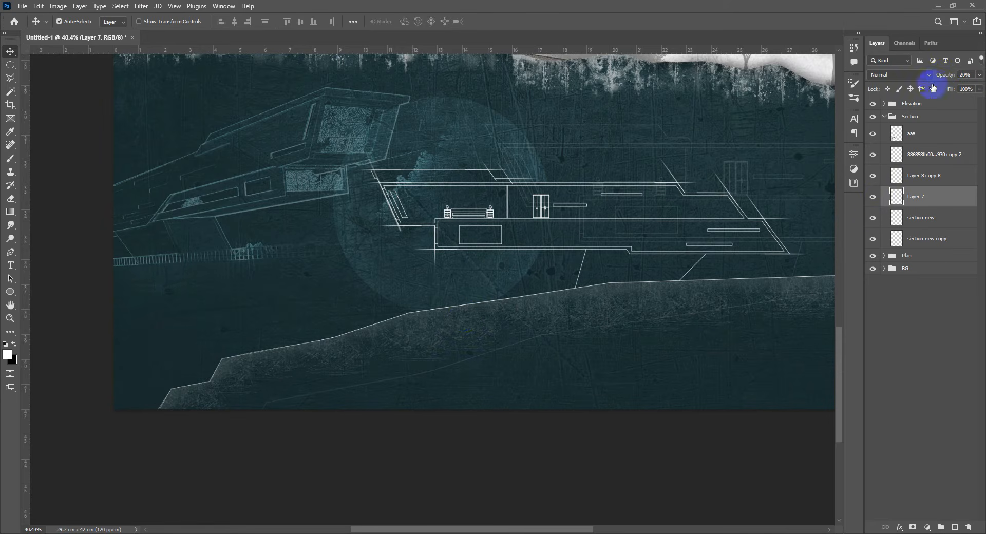
Step: Collapse the Section layer group
scroll(535, 334, "down", 4)
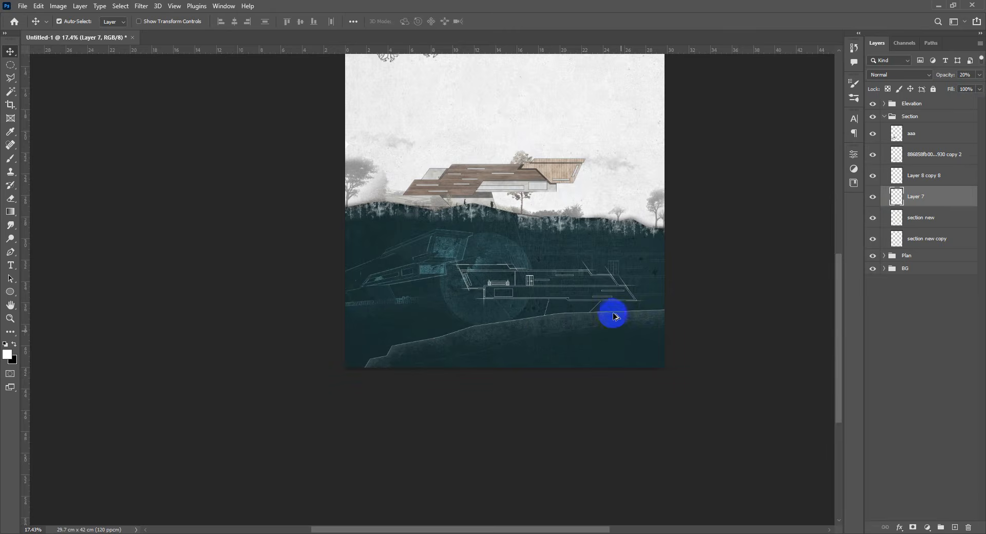
scroll(616, 317, "down", 2)
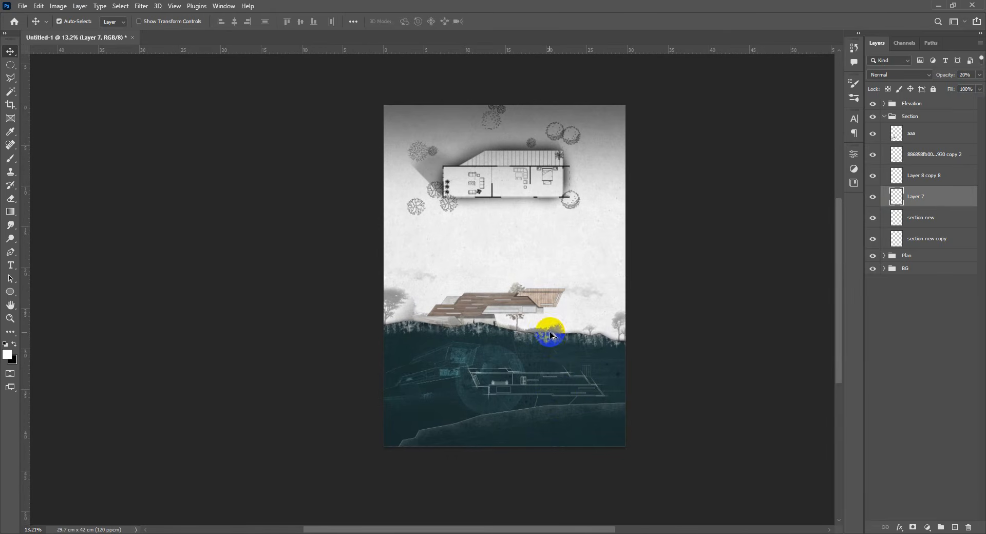
scroll(552, 342, "up", 1)
scroll(535, 315, "up", 1)
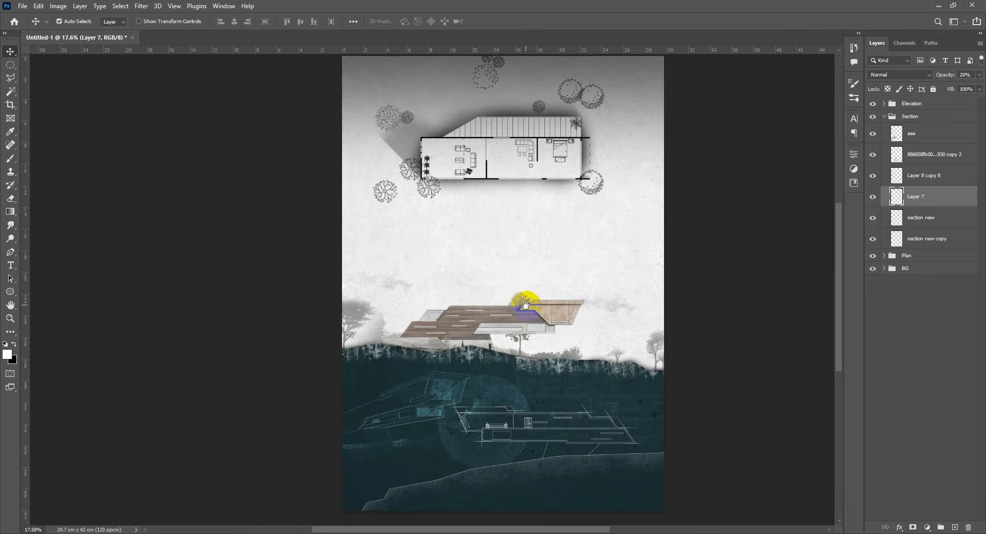
left_click(943, 118)
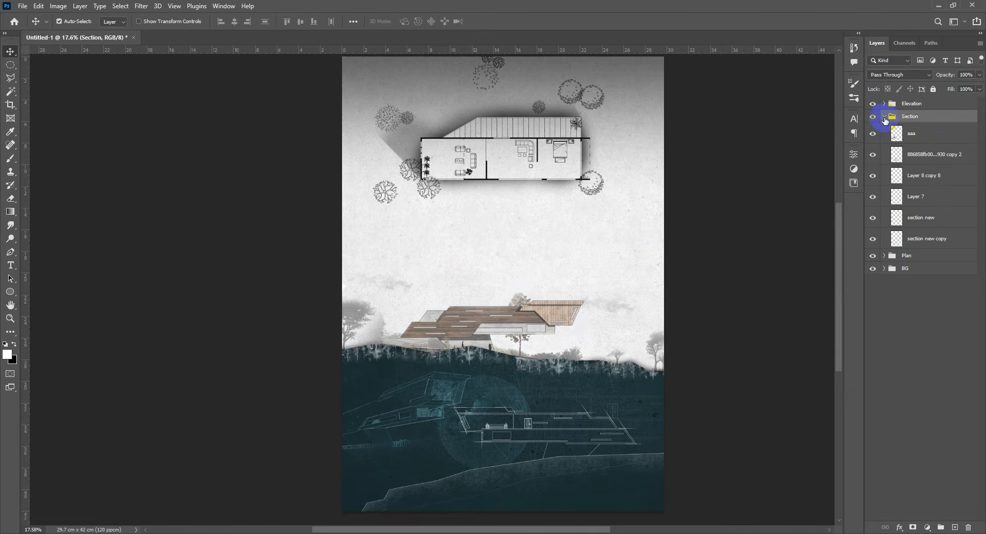
left_click(884, 117)
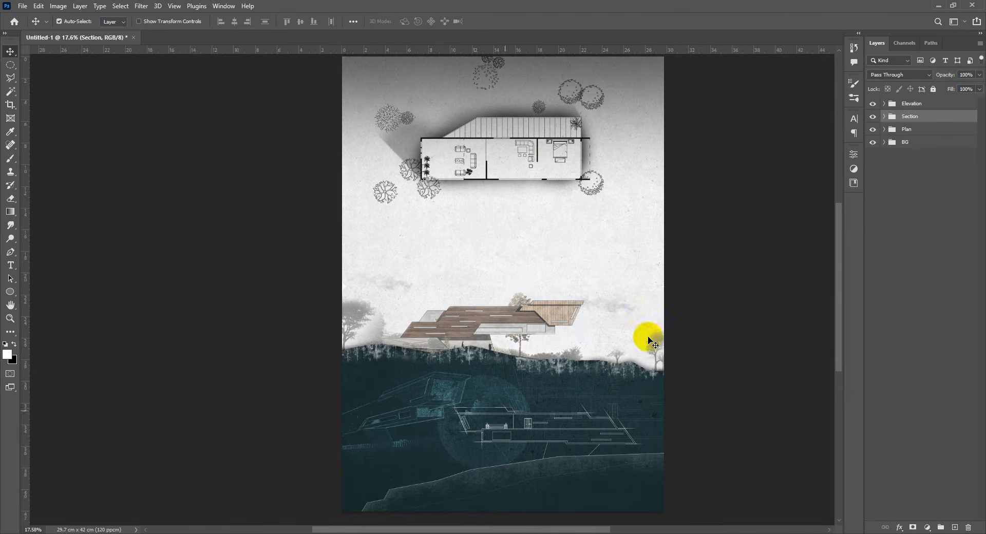
Step: Duplicate the floor plan linework (Color Fill 3) and place the copy above the original plan
scroll(577, 316, "down", 1)
scroll(577, 317, "up", 1)
left_click_drag(562, 284, 558, 327)
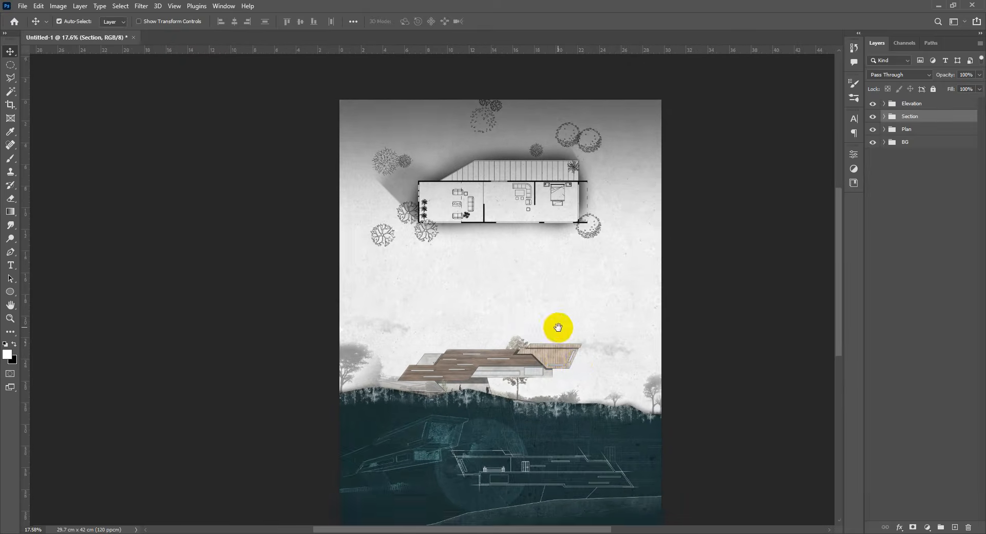
scroll(489, 145, "up", 5)
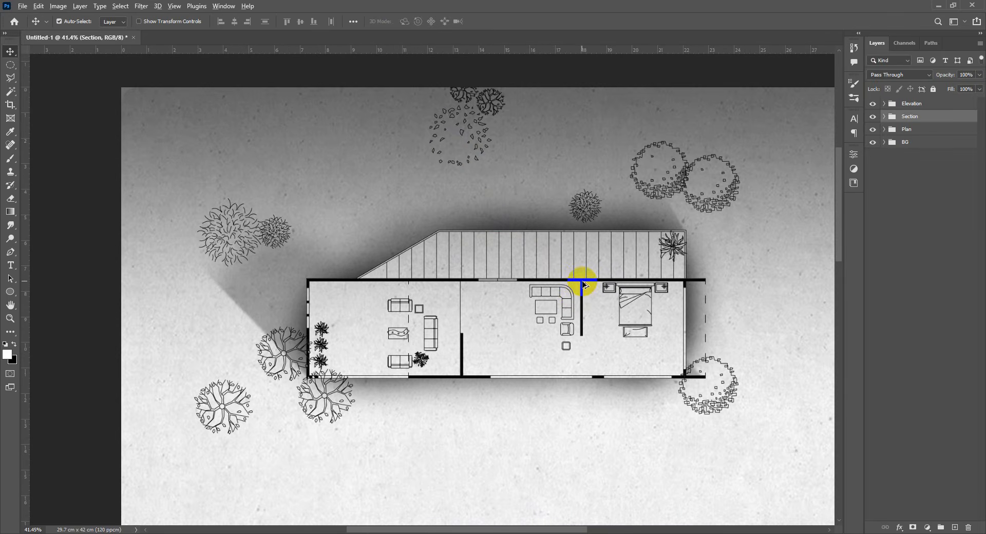
left_click_drag(583, 284, 562, 126)
scroll(568, 152, "down", 4)
scroll(568, 151, "up", 2)
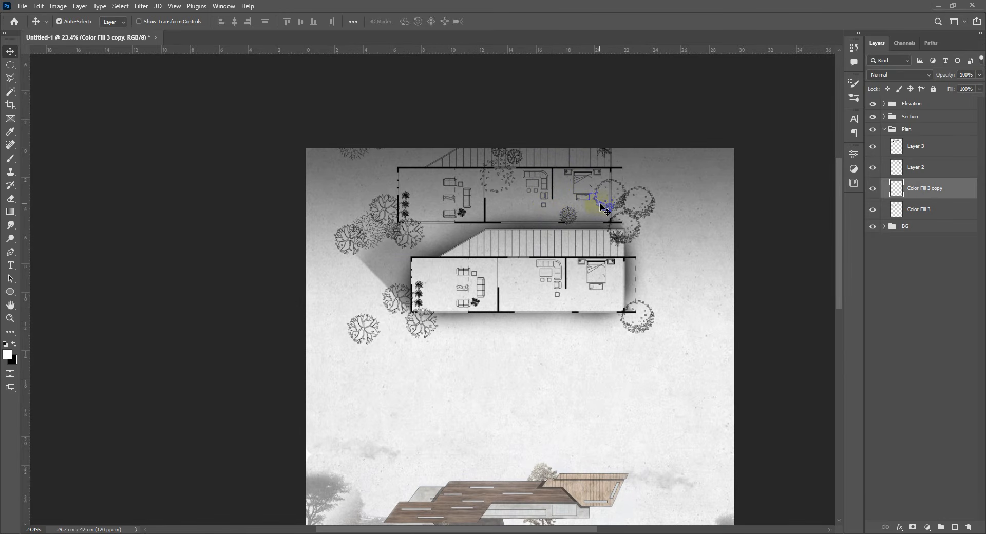
Step: Enlarge the plan copy with Free Transform and position it across the poster's top edge behind the original plan
key("ctrl+t")
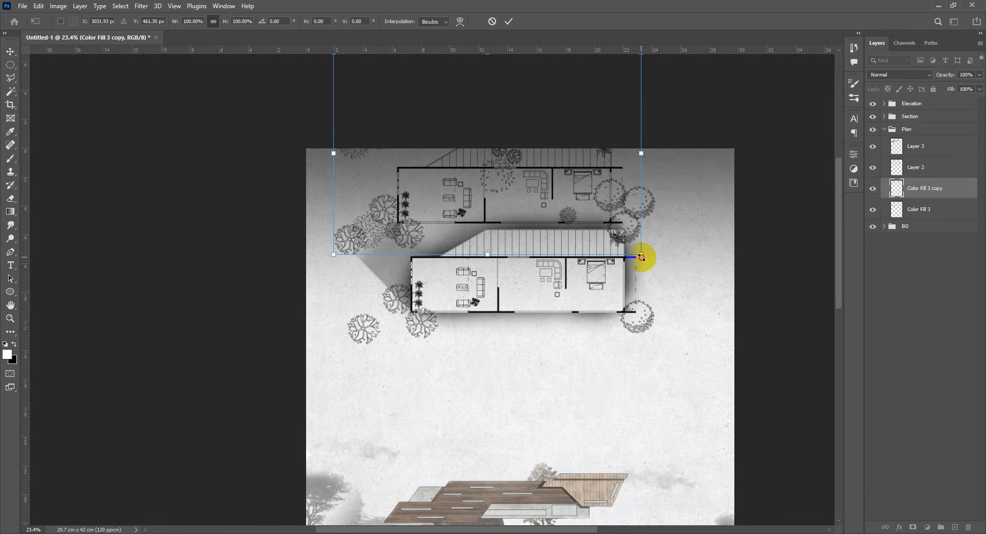
left_click_drag(642, 255, 737, 349)
left_click_drag(591, 217, 569, 247)
key("Return")
scroll(614, 197, "up", 1)
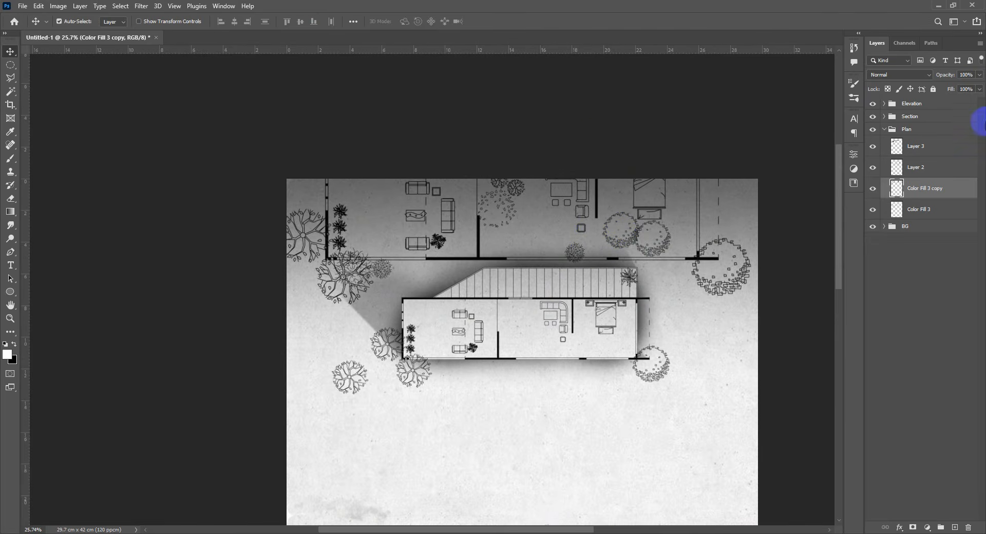
Step: Set the opacity of the Color Fill 3 copy layer to 11%
left_click_drag(947, 77, 877, 72)
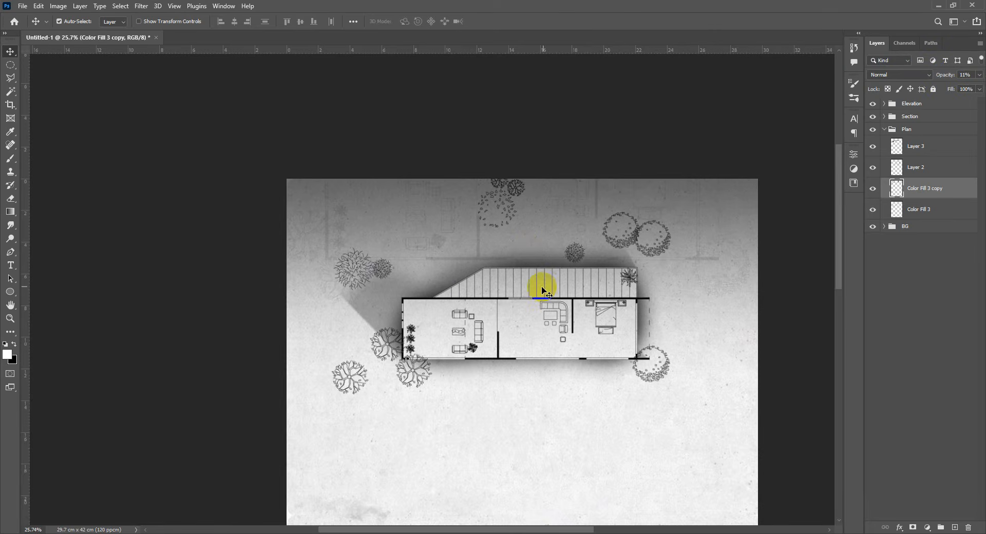
scroll(568, 243, "down", 10)
scroll(577, 286, "up", 7)
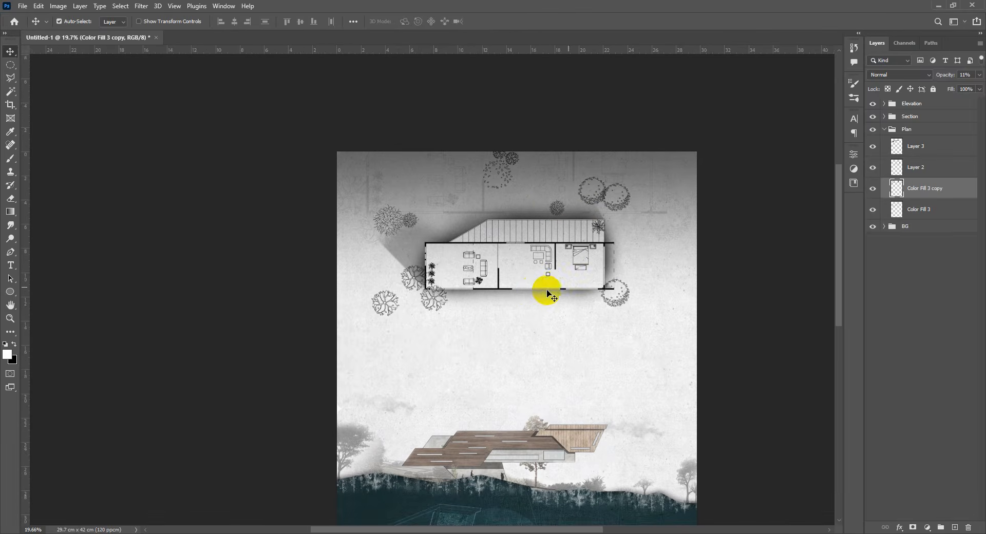
left_click_drag(534, 290, 543, 246)
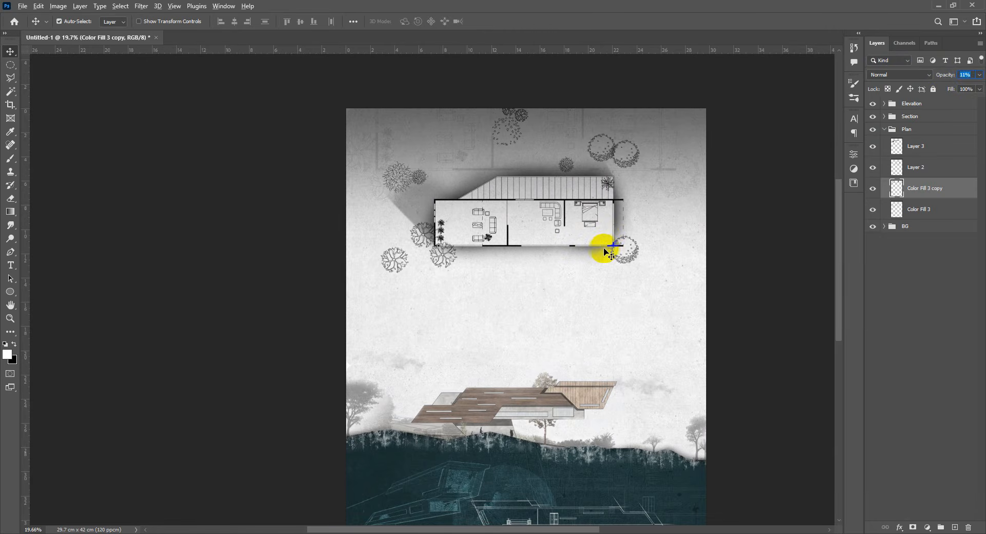
Step: Examine the whole poster and the dark section area, checking how the faded drawing copies blend with the background
scroll(604, 249, "down", 5)
scroll(611, 242, "up", 3)
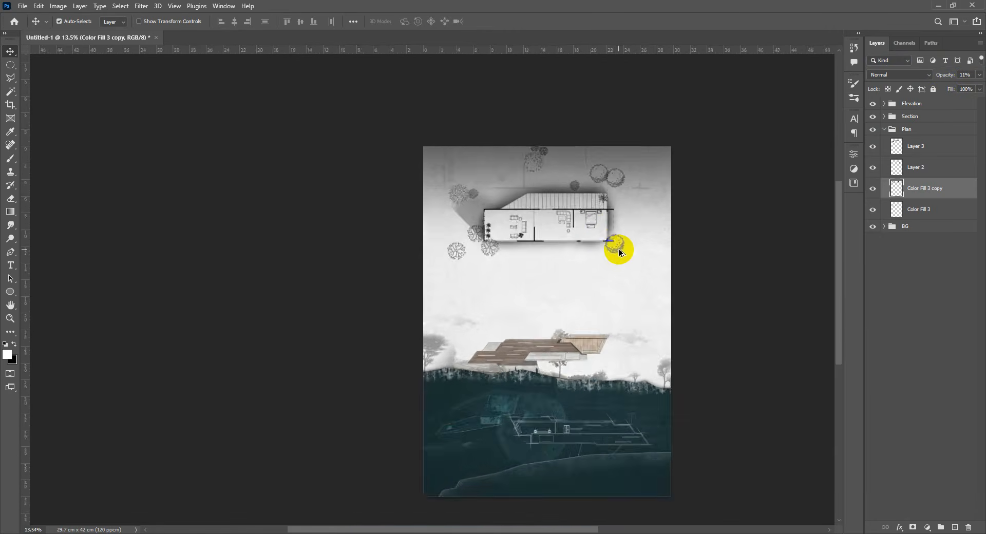
scroll(620, 251, "up", 2)
left_click_drag(566, 322, 543, 209)
scroll(499, 332, "up", 6)
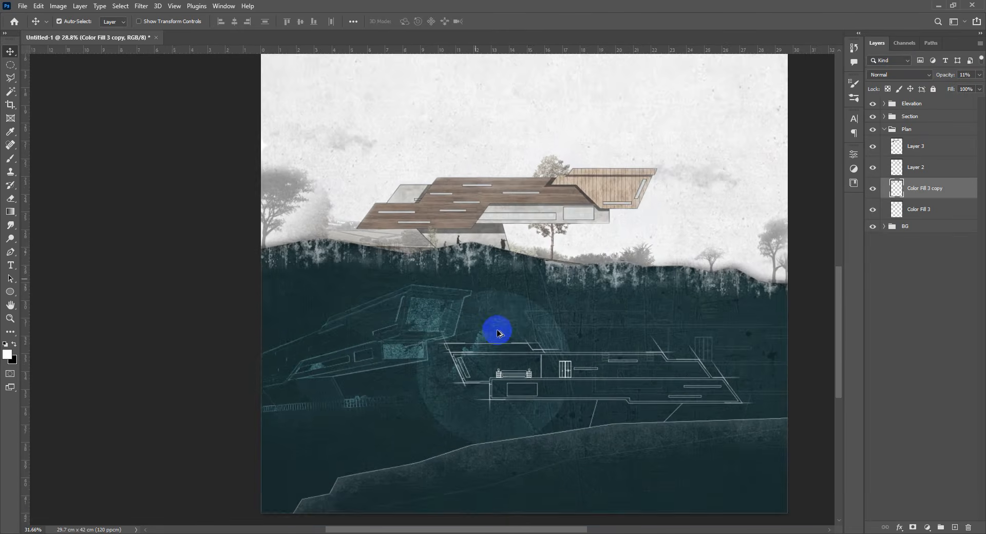
scroll(510, 306, "down", 5)
scroll(513, 298, "up", 3)
scroll(512, 298, "down", 4)
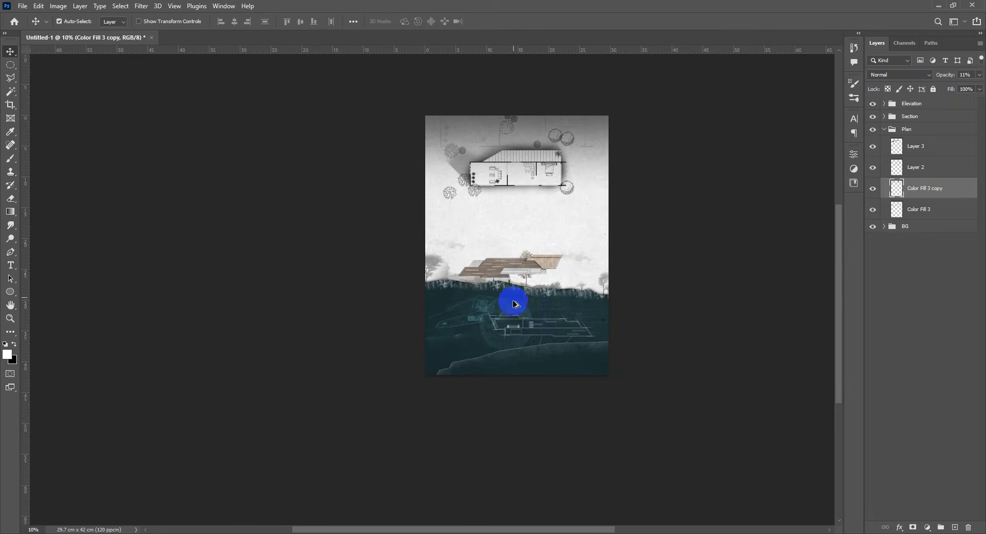
Step: Collapse the Plan layer group and examine the plan, elevation and dark section area for balance across the poster
scroll(511, 313, "up", 3)
scroll(522, 348, "down", 1)
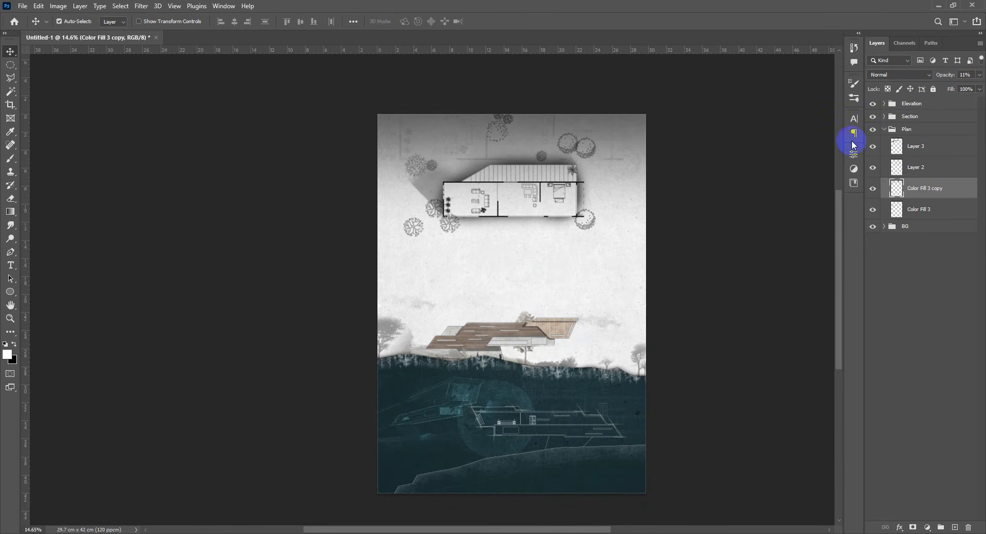
left_click(885, 129)
left_click(950, 105)
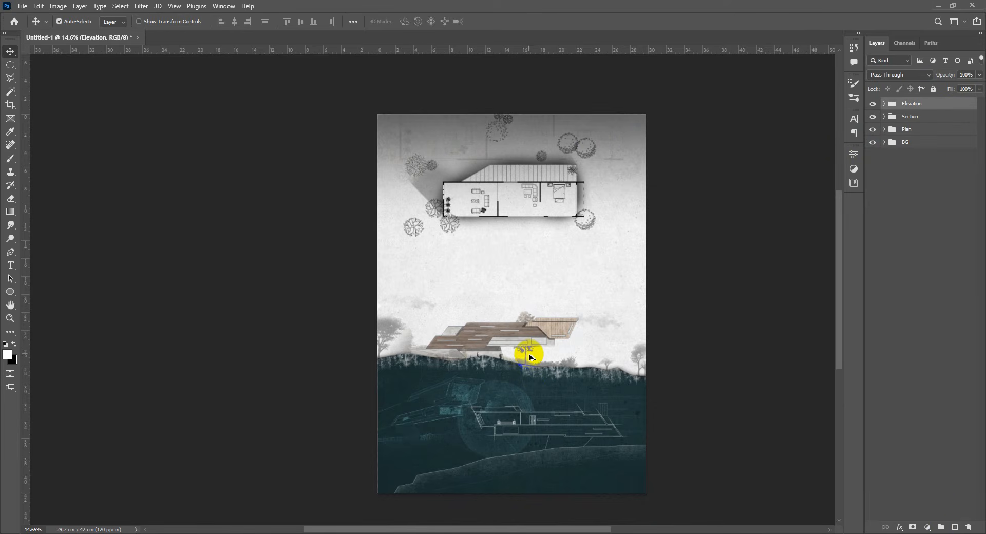
scroll(530, 355, "up", 4)
left_click_drag(514, 275, 529, 432)
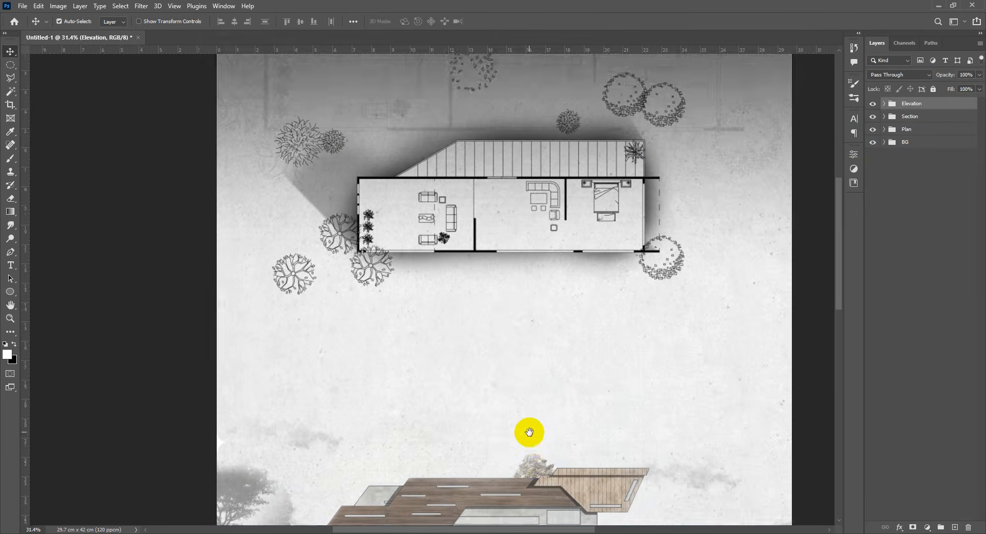
scroll(548, 322, "down", 3)
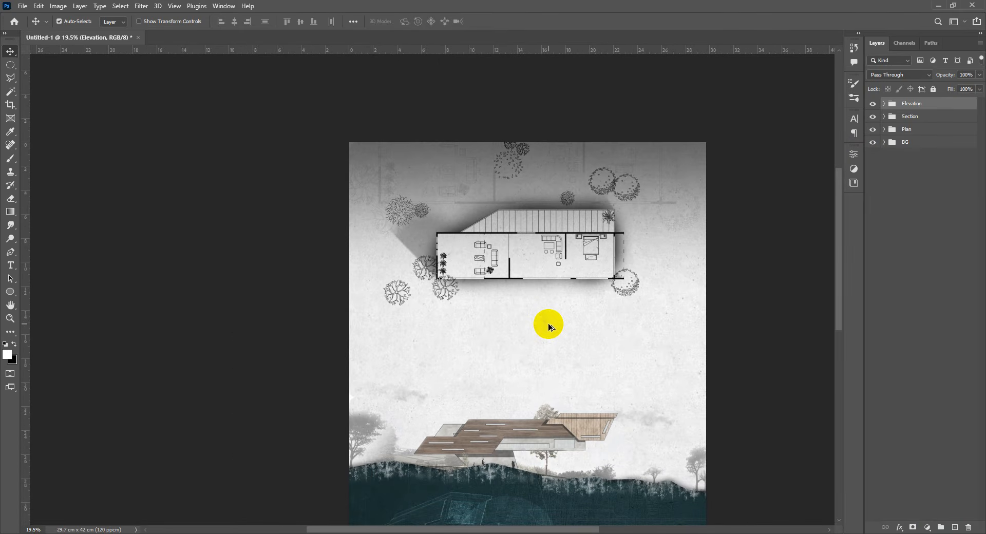
left_click_drag(549, 324, 501, 138)
scroll(468, 414, "up", 4)
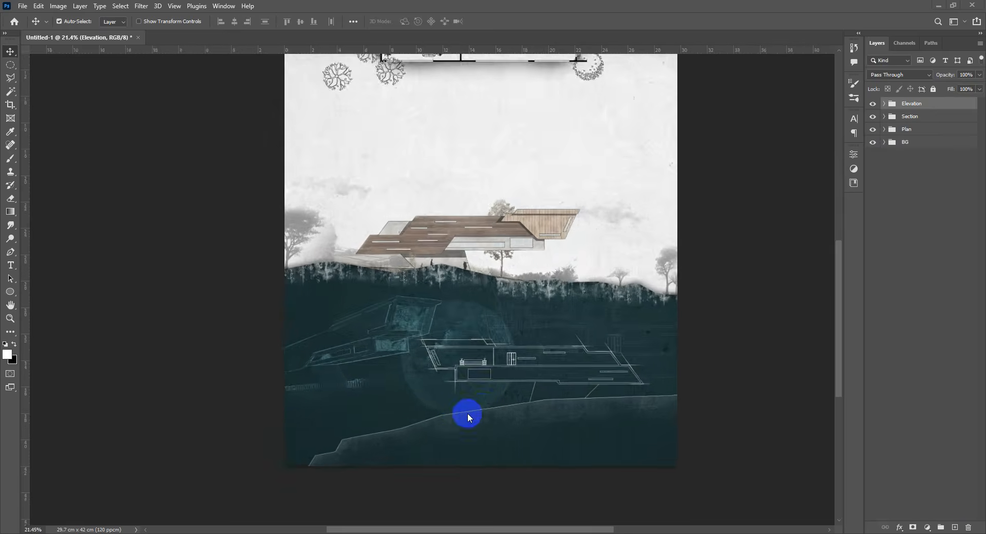
scroll(540, 388, "up", 3)
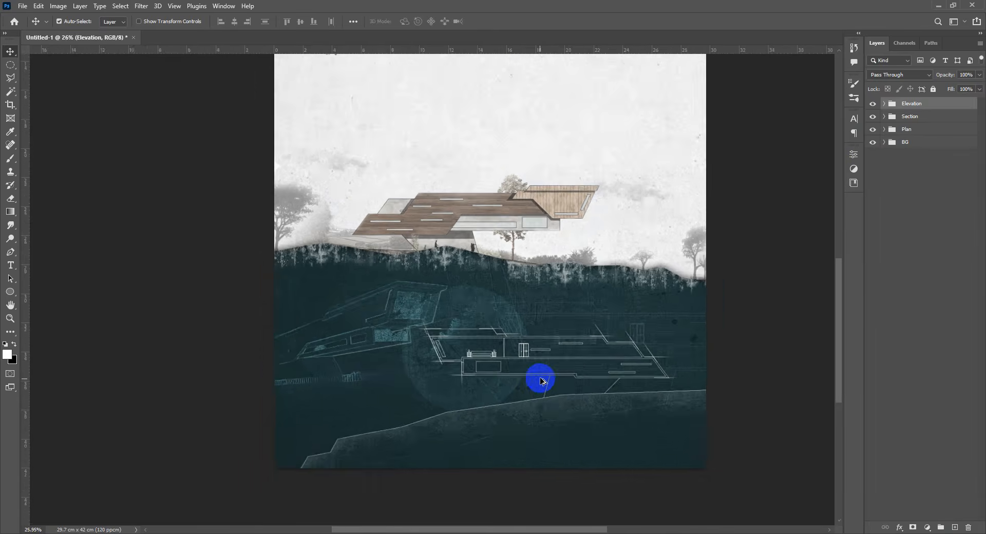
Step: Move the whole Section group straight down within the dark ground to open space beneath the terrain edge
left_click(962, 120)
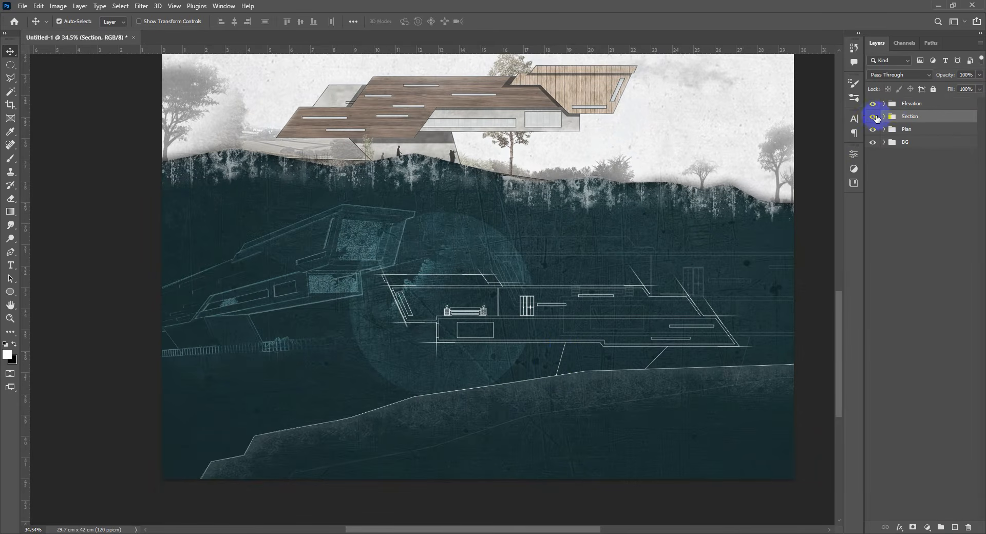
left_click(873, 117)
left_click(873, 117)
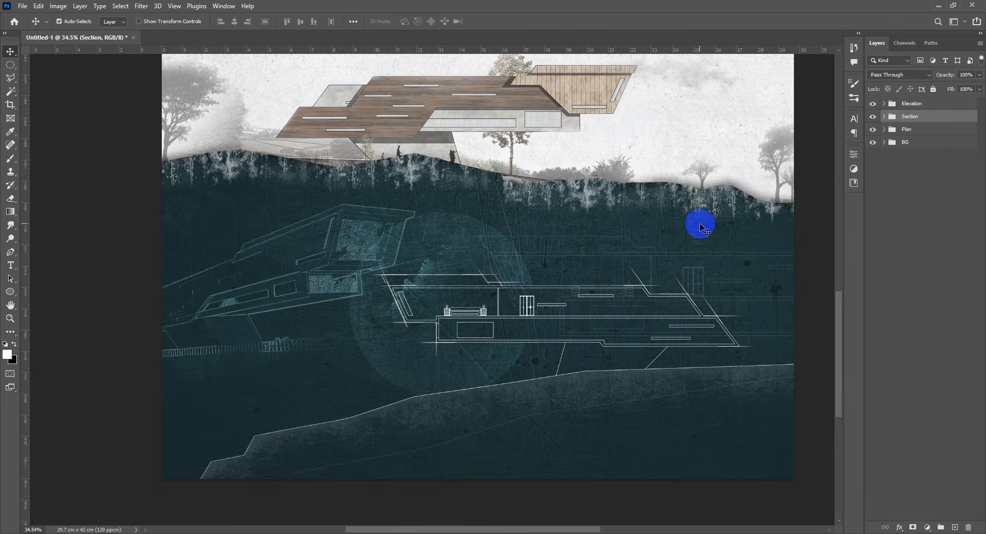
key("shift+Down")
key("shift+Down")
key("shift+Down")
key("shift+Down")
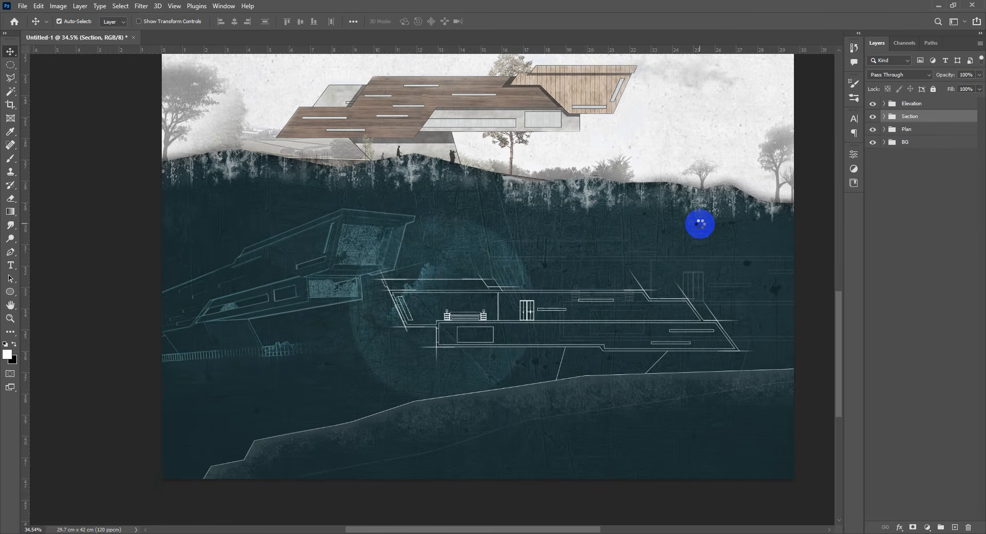
key("shift+Down")
key("shift+Down")
key("shift+Down")
key("shift+Down")
key("shift+Down")
key("shift+Down")
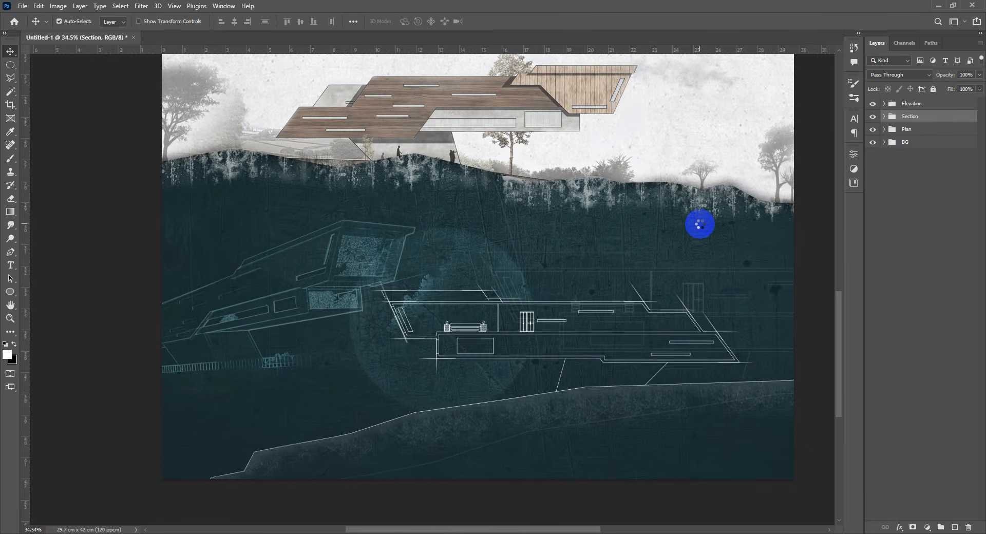
key("shift+Down")
key("shift+Down")
key("shift+Down")
key("shift+Down")
key("shift+Down")
key("shift+Down")
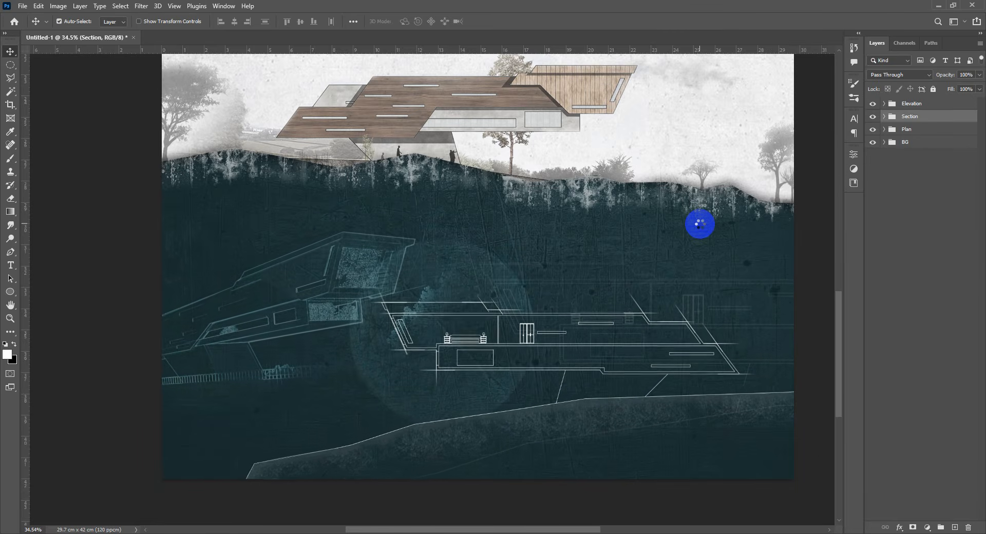
key("shift+Down")
key("shift+Down")
key("shift+Down")
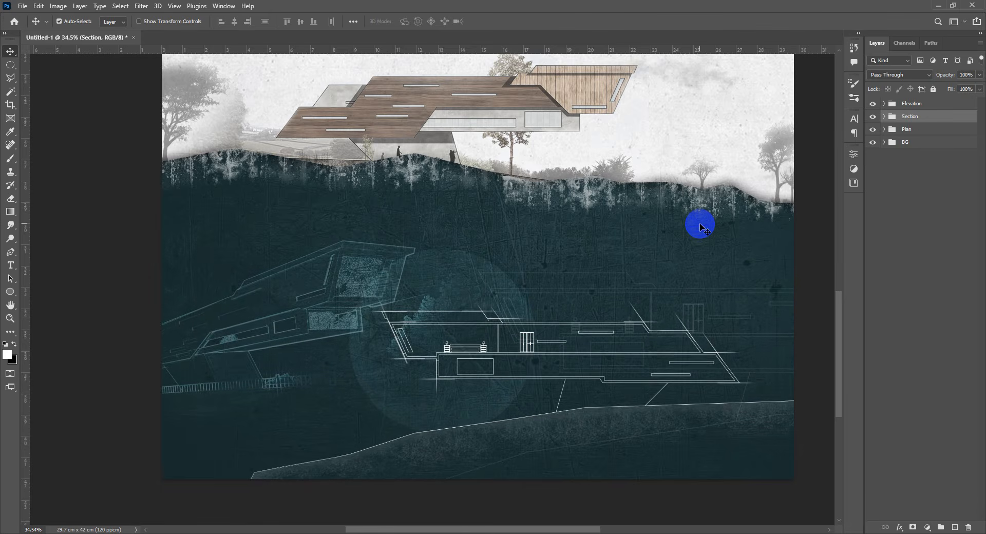
key("shift+Down")
key("shift+Down")
key("shift+Down")
key("shift+Down")
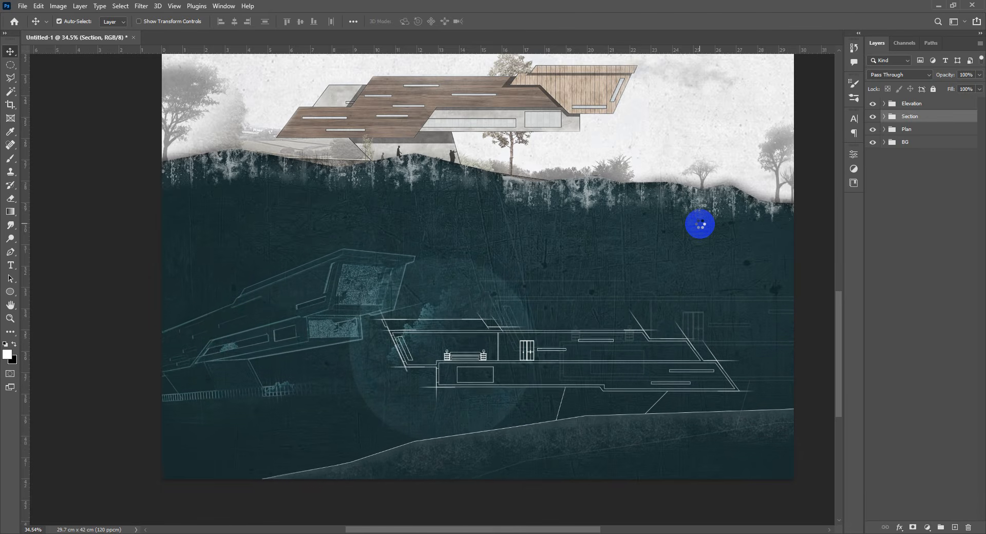
key("shift+Down")
key("shift+Down")
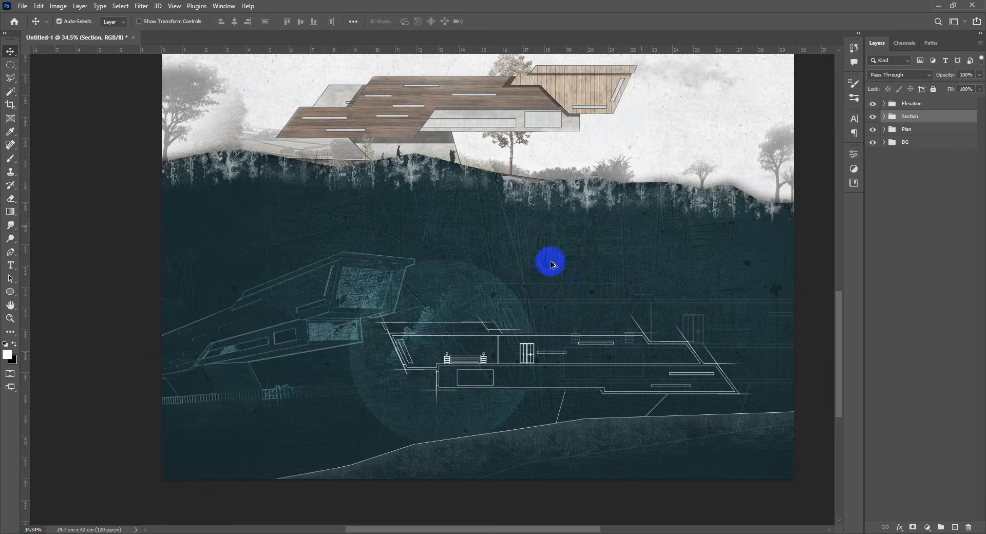
Step: Select the aaa perspective sketch layer in the Section group and compare the poster with and without it
scroll(550, 264, "down", 4)
scroll(524, 261, "up", 4)
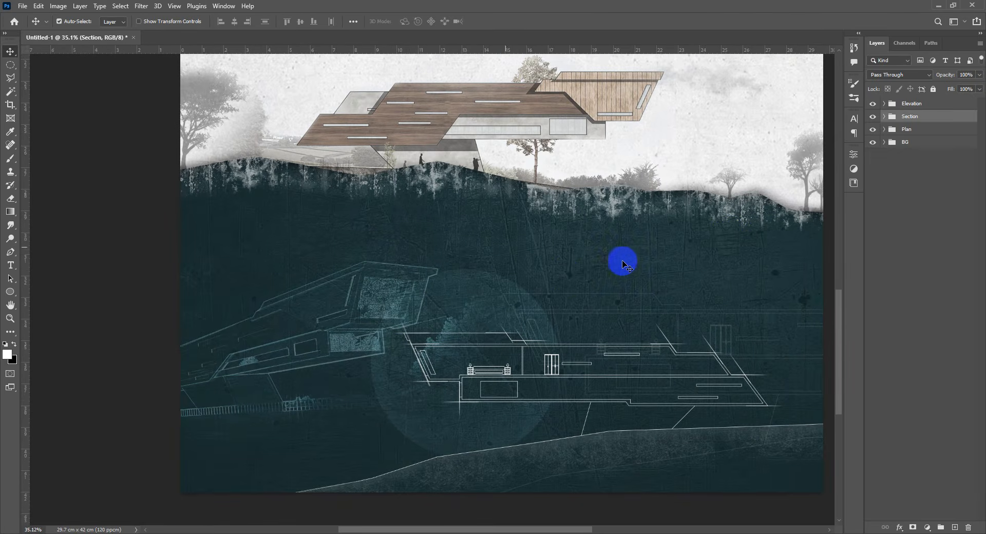
scroll(478, 252, "down", 2)
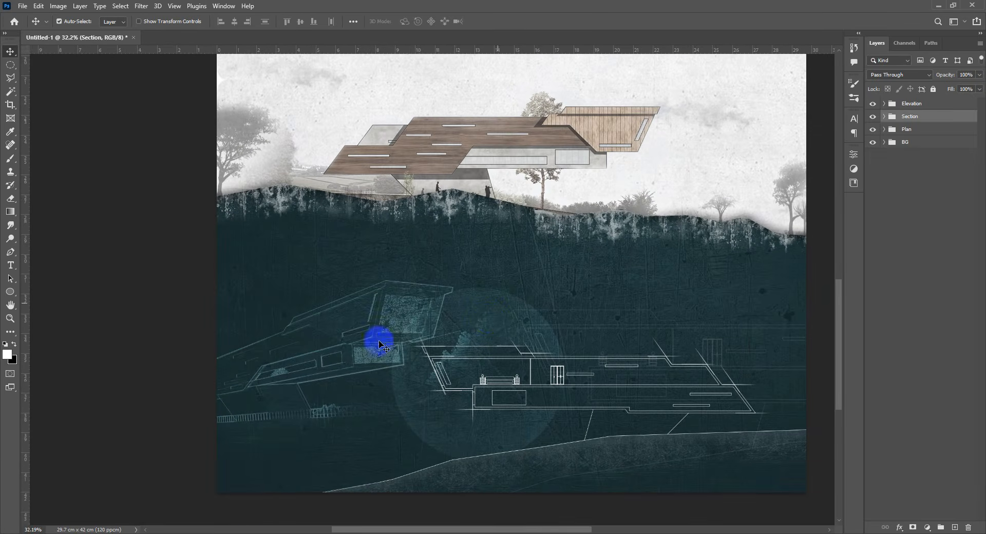
left_click(341, 352)
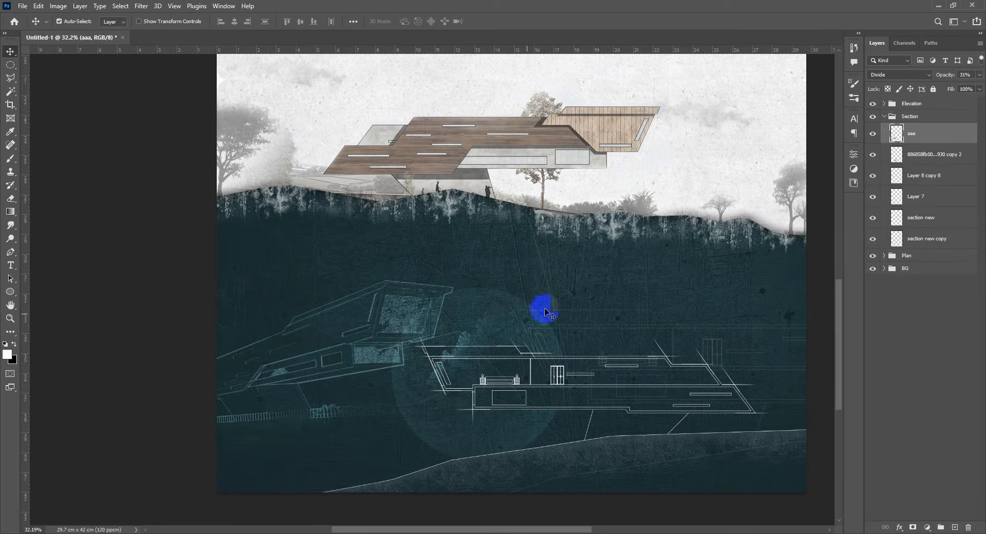
left_click(873, 134)
left_click(873, 134)
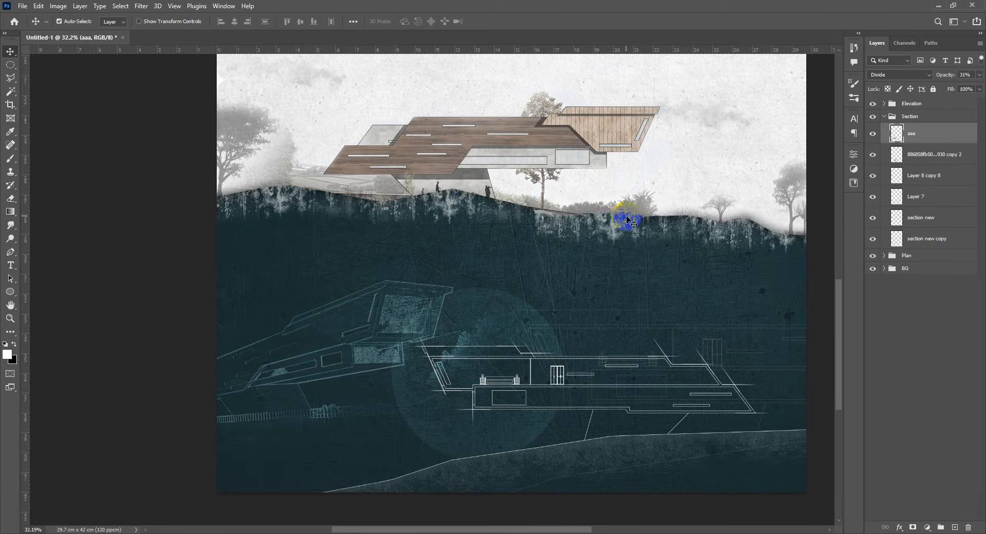
Step: Try inverting the aaa perspective sketch and preview other blend modes on it, choosing Divide again
key("ctrl+i")
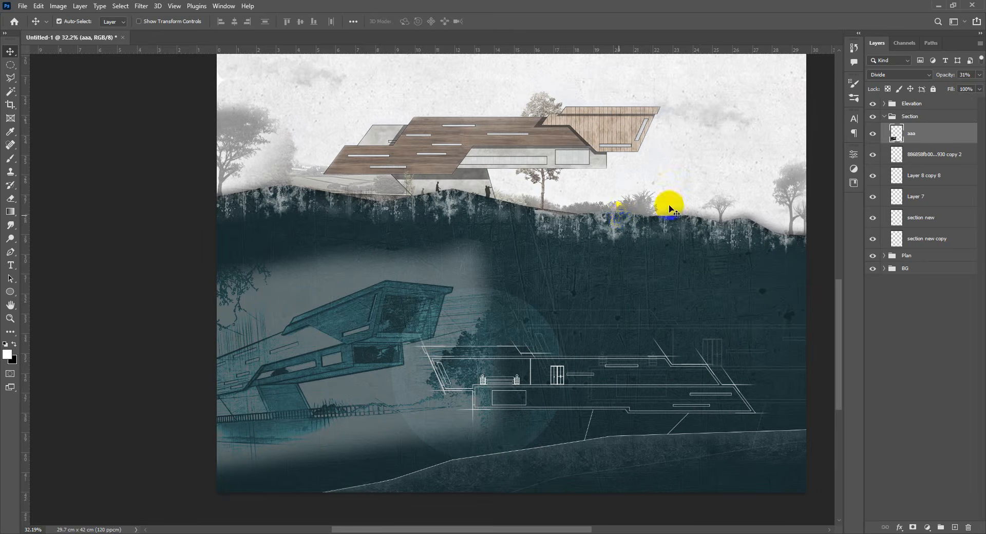
left_click(917, 76)
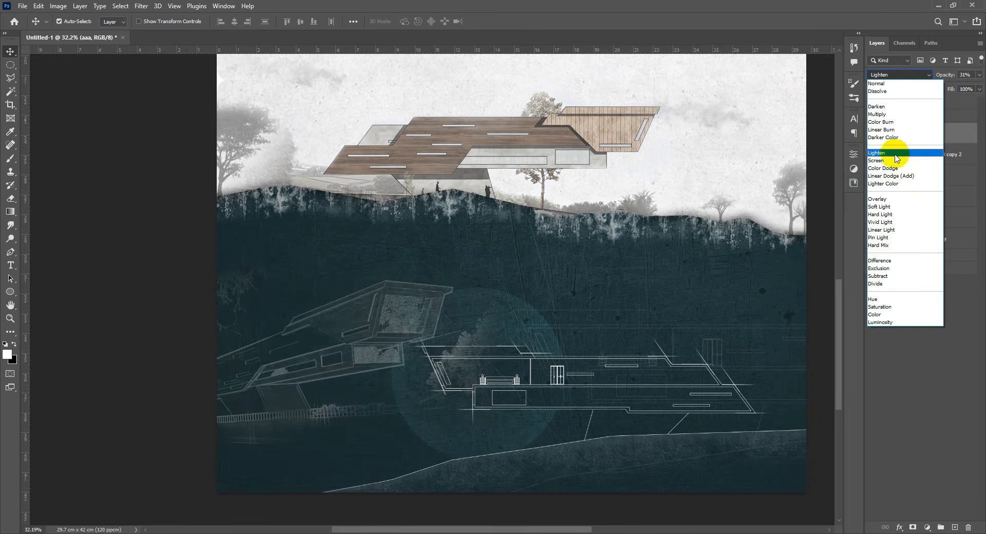
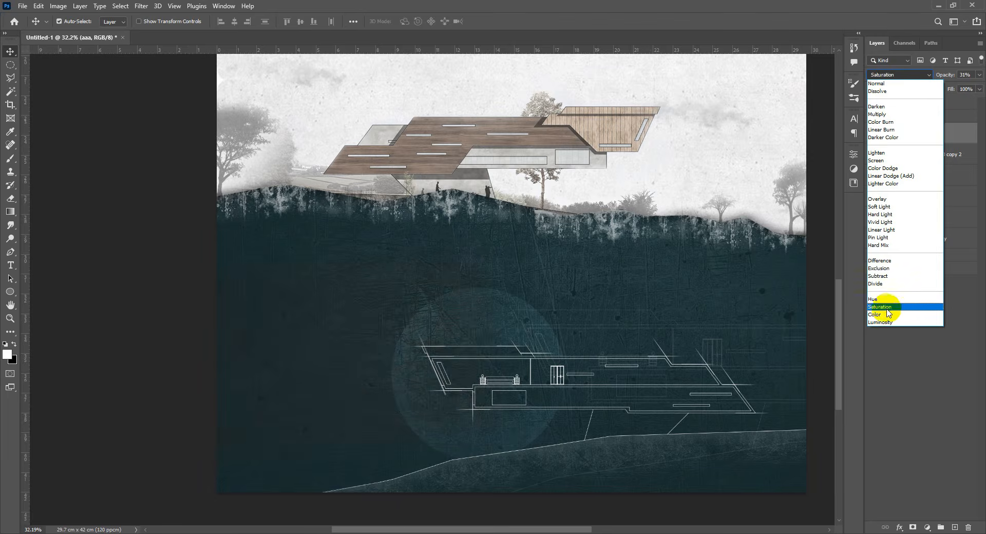
left_click(880, 284)
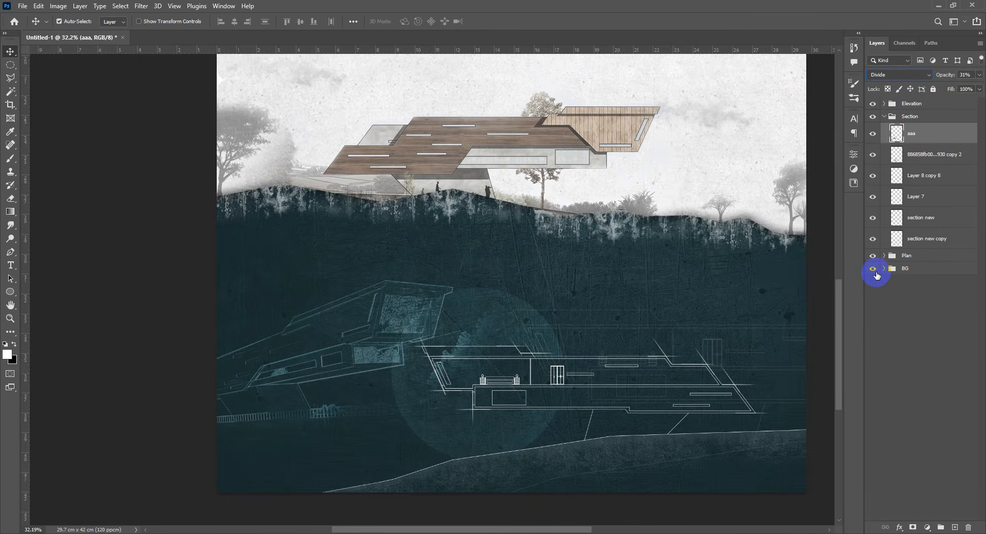
Step: Rotate the aaa perspective sketch about 3.25° clockwise with Free Transform and move it up beneath the terrain edge
scroll(662, 280, "down", 2)
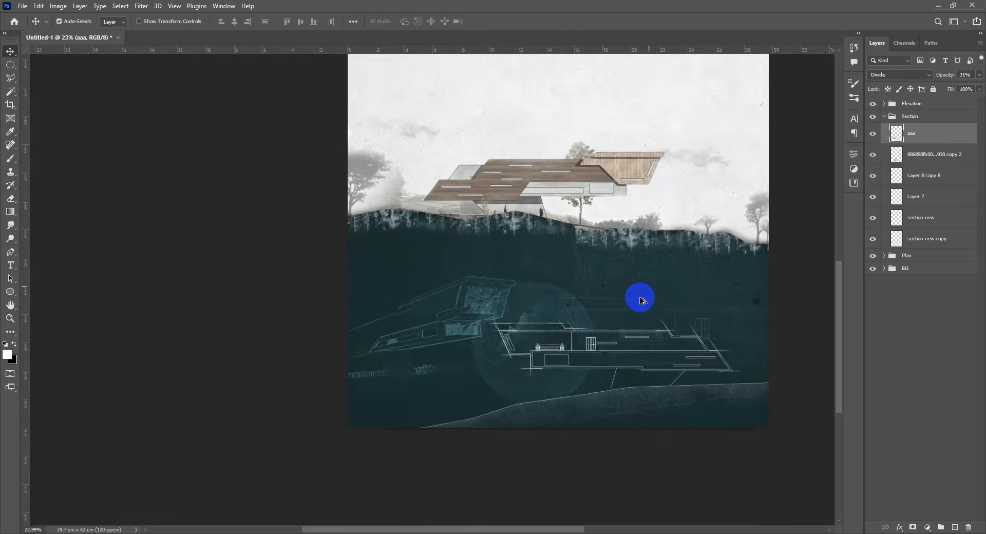
scroll(642, 301, "up", 2)
key("ctrl+t")
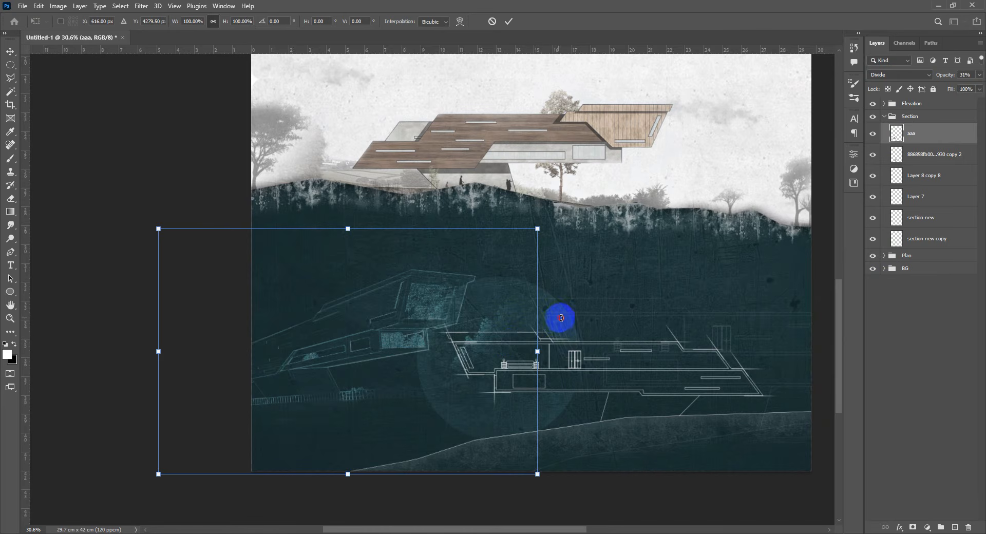
left_click_drag(561, 319, 563, 328)
left_click_drag(386, 359, 391, 319)
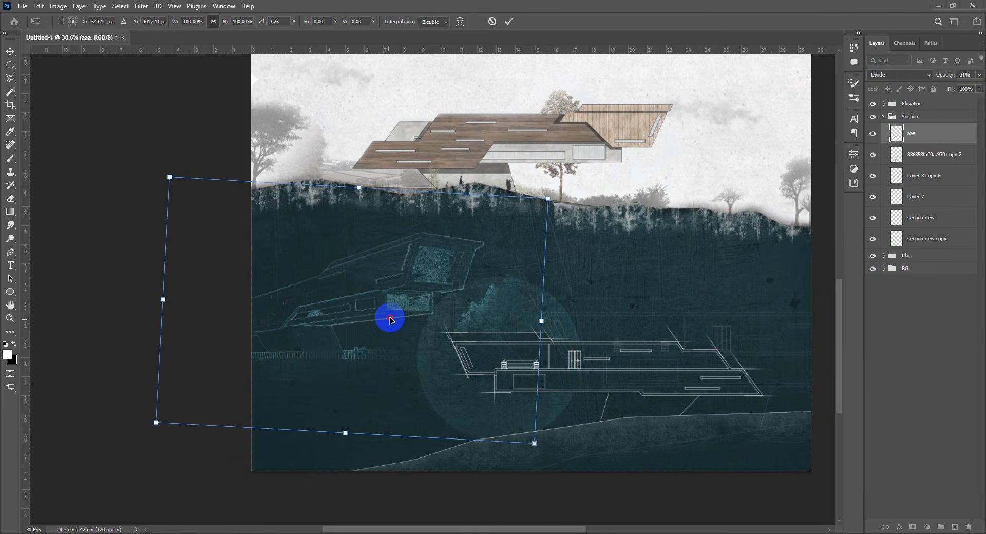
key("Return")
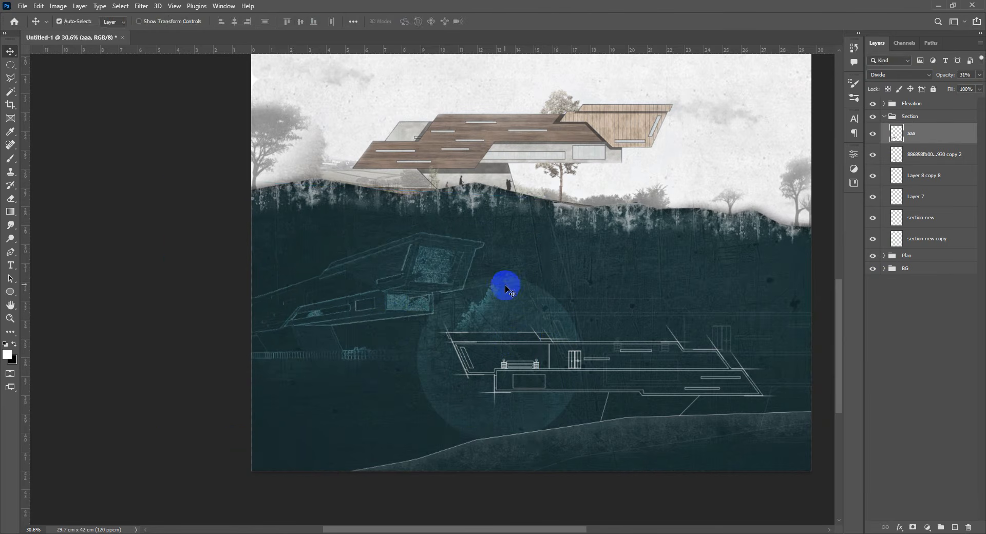
Step: Examine the rotated sketch against the section drawing, and inspect the elevation and floor plan above
scroll(508, 280, "down", 3)
scroll(513, 277, "down", 1)
scroll(514, 280, "up", 3)
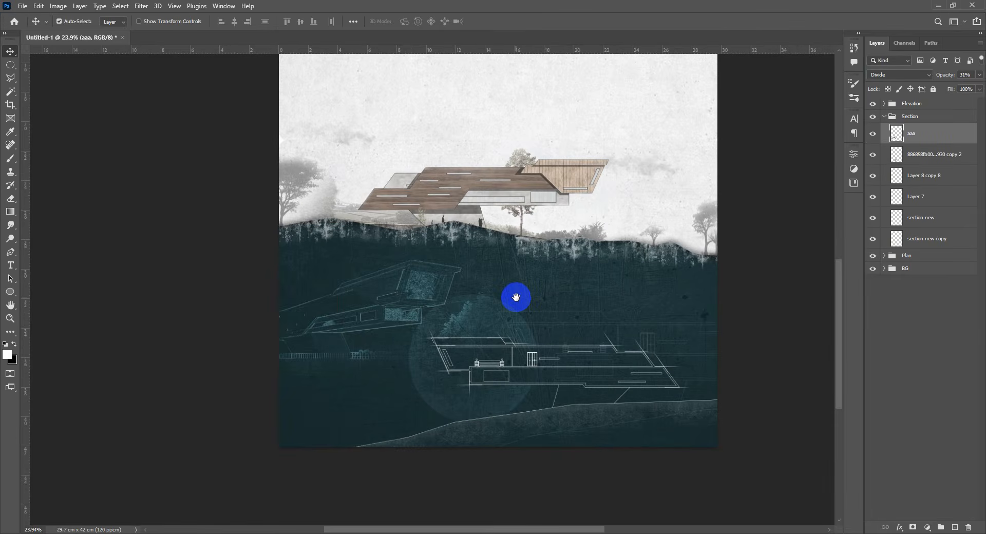
scroll(516, 285, "down", 2)
scroll(510, 303, "up", 1)
scroll(512, 308, "up", 1)
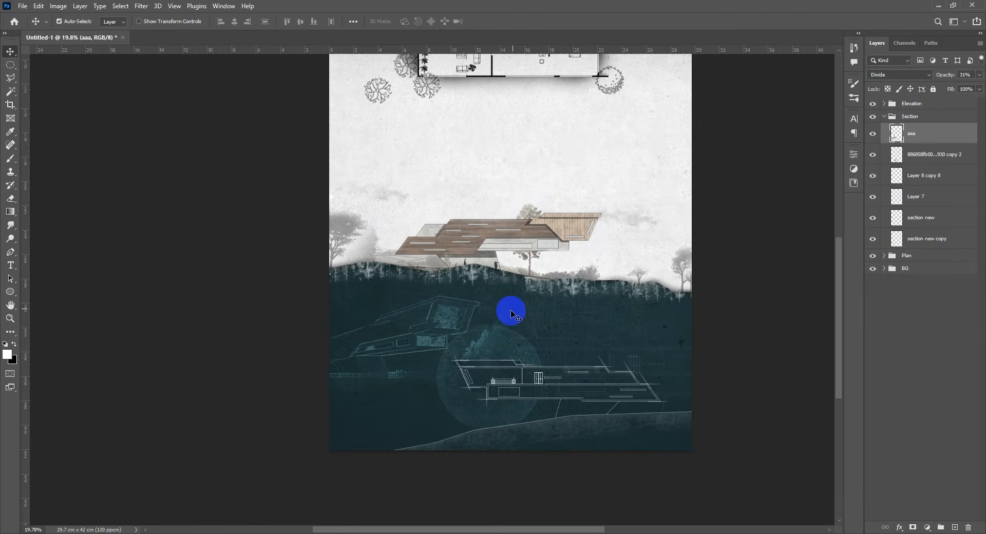
scroll(493, 313, "up", 3)
scroll(498, 409, "up", 5)
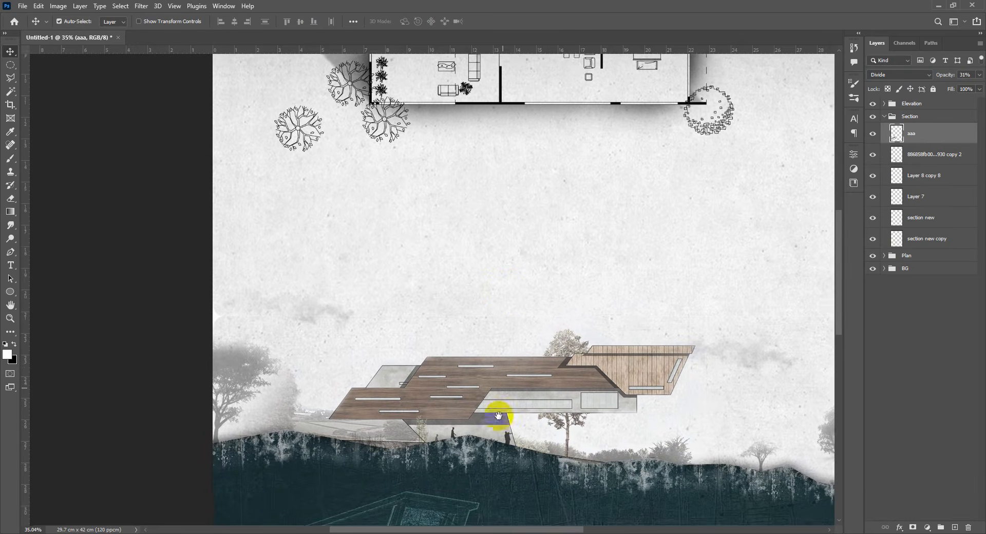
left_click_drag(502, 374, 476, 514)
left_click_drag(480, 304, 516, 322)
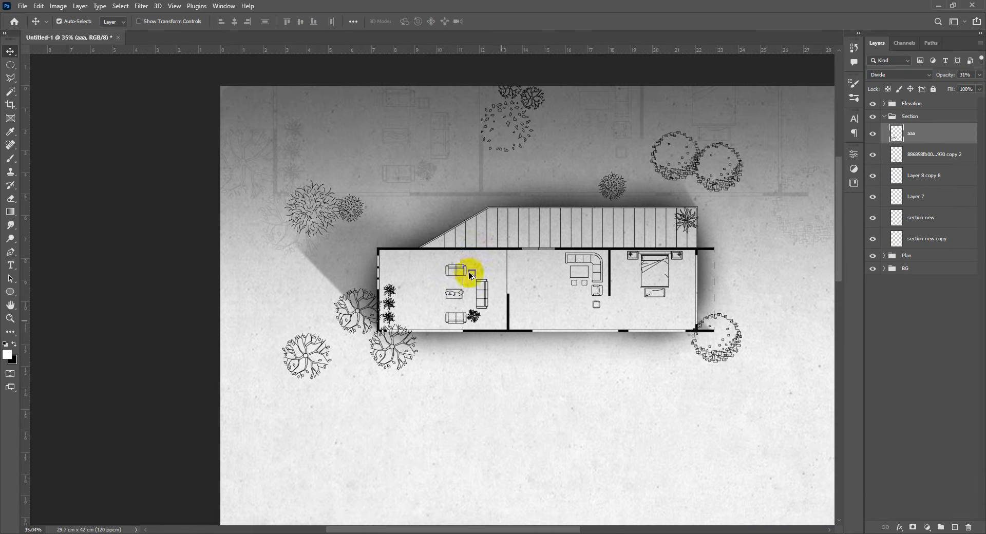
Step: Select the original floor plan linework (Color Fill 3), check its extent by toggling its visibility, and set its opacity to 73%
scroll(480, 262, "up", 4)
scroll(520, 245, "down", 3)
left_click(538, 269)
scroll(539, 278, "down", 2)
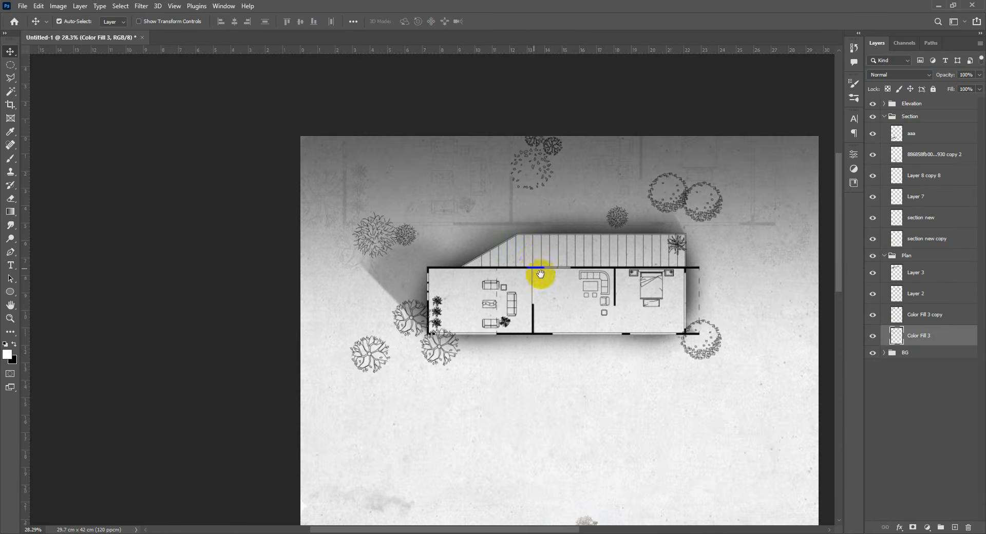
scroll(532, 259, "up", 1)
left_click_drag(531, 260, 651, 260)
left_click(873, 335)
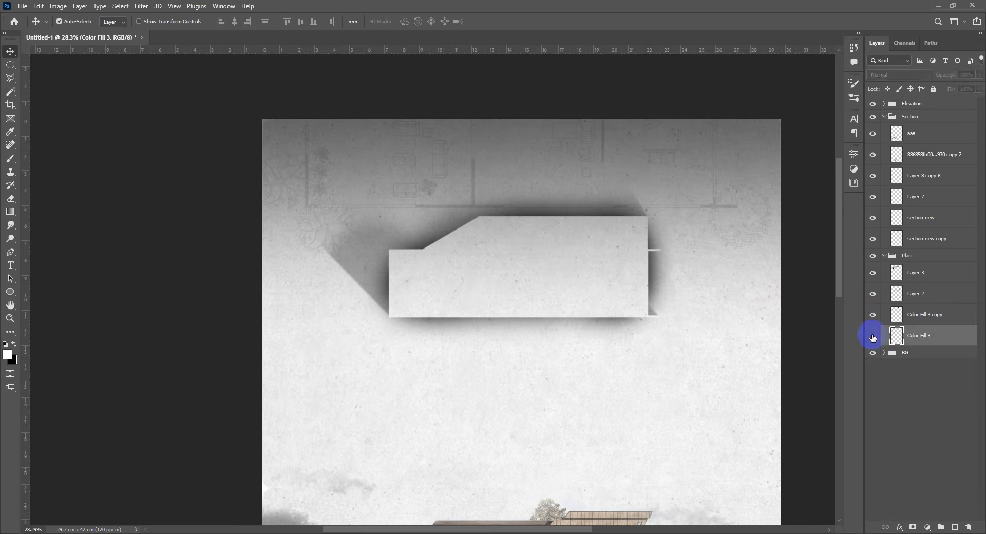
left_click(873, 334)
left_click_drag(947, 79, 940, 77)
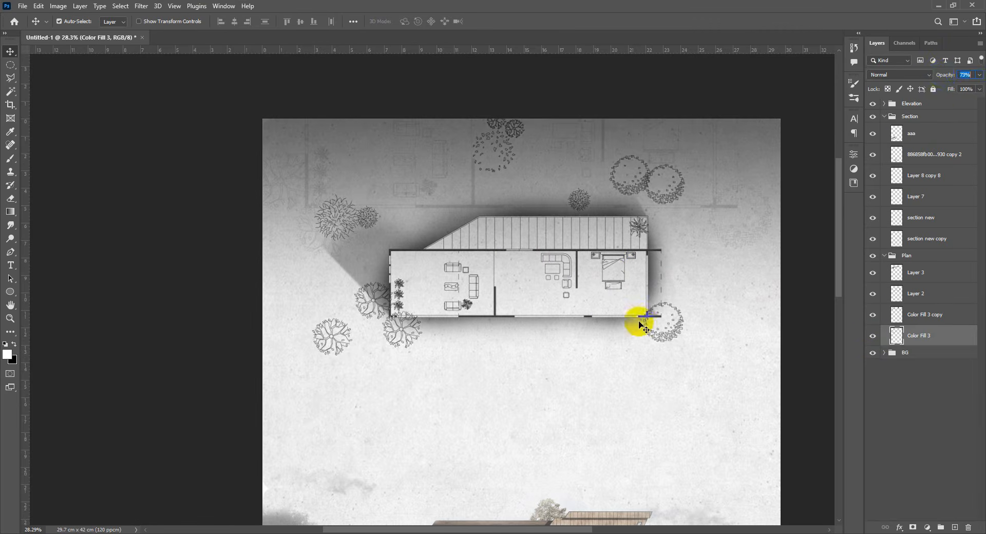
Step: Check the softened plan within the whole poster and collapse the Section and Plan layer groups
scroll(611, 319, "down", 2)
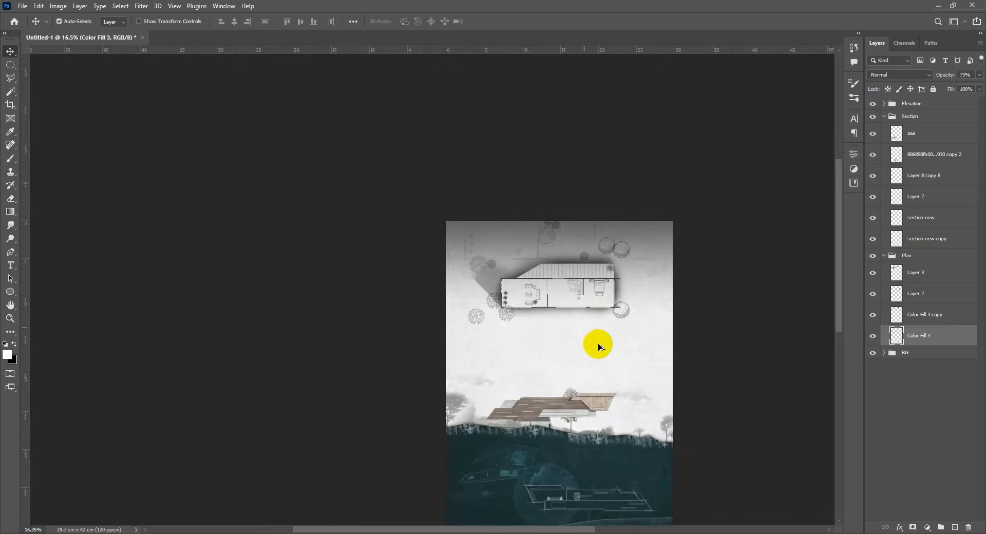
left_click_drag(589, 318, 582, 282)
scroll(581, 252, "down", 4)
scroll(581, 252, "up", 5)
left_click(885, 116)
left_click(882, 132)
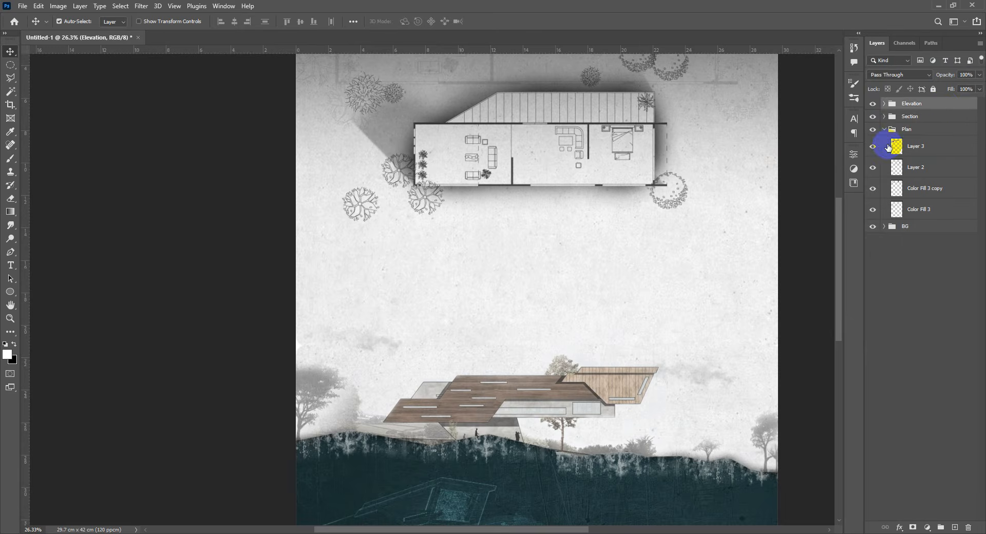
Step: Collapse the Plan group and add the title text MOUNTAIN RESIDENCE in the empty area below the floor plan
left_click(885, 131)
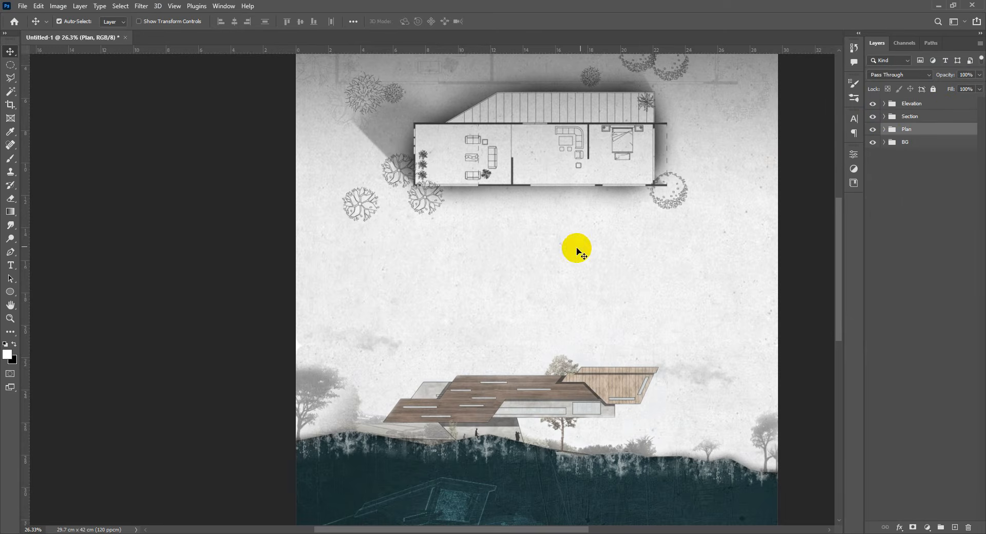
key("t")
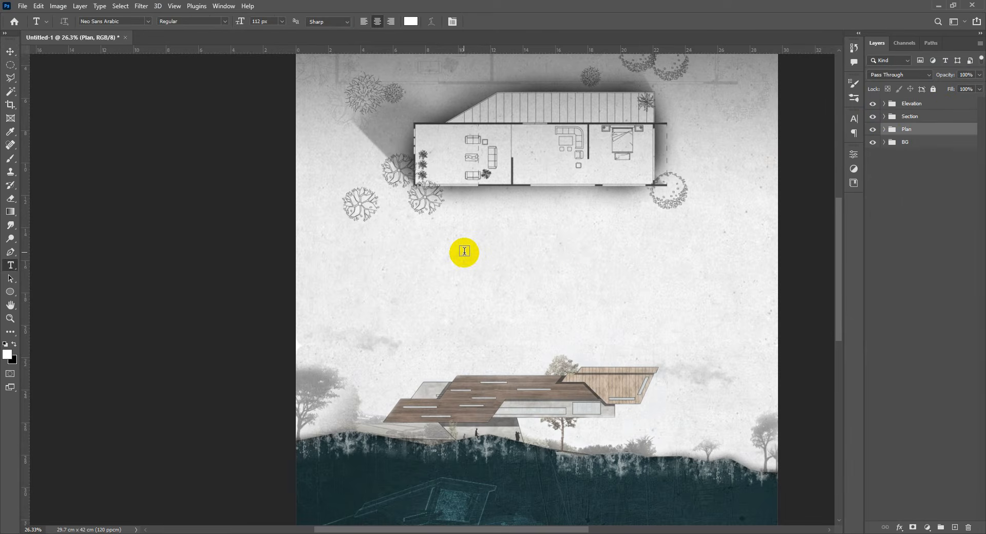
left_click(453, 253)
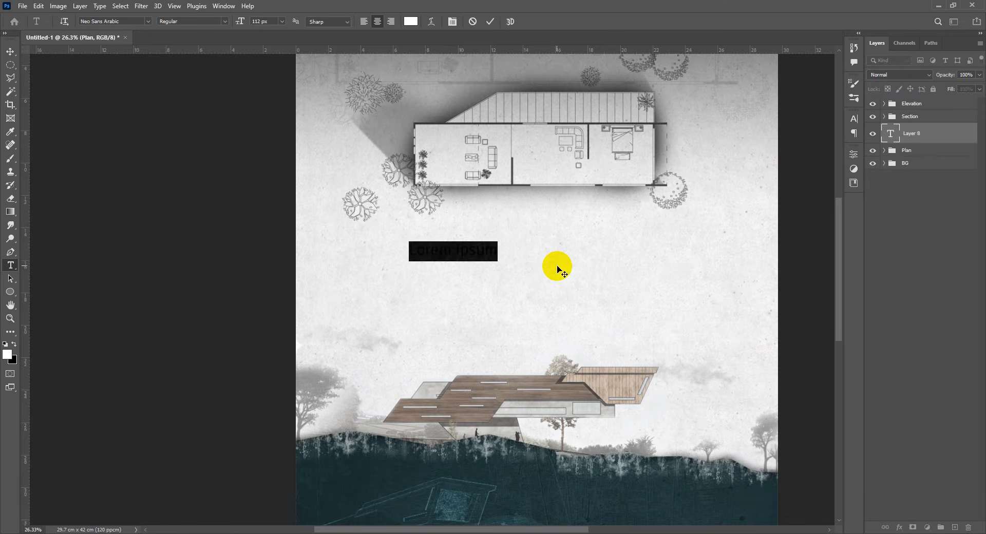
type("MOUNTAIN RESIDENCE")
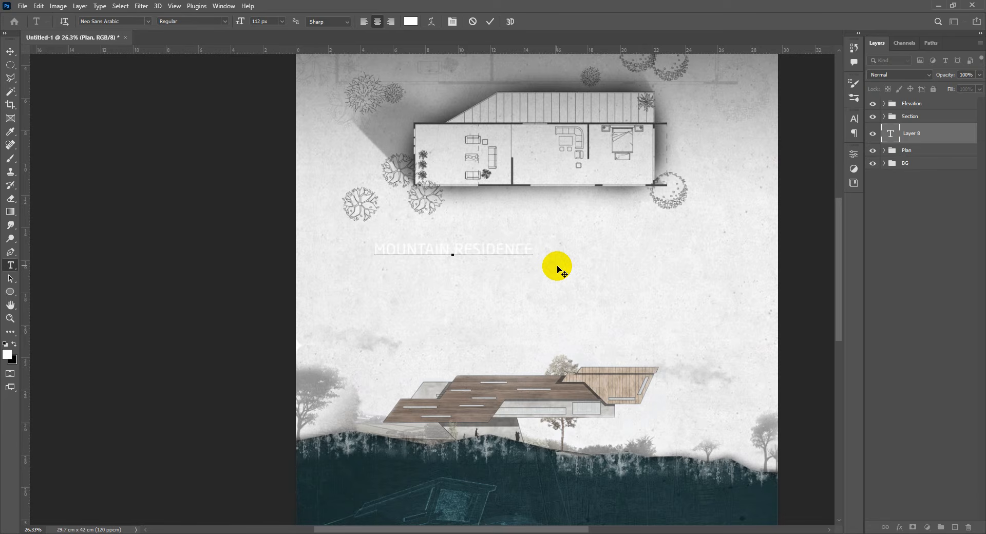
Step: Set the colour of the whole MOUNTAIN RESIDENCE title to dark grey #494949
key("ctrl+a")
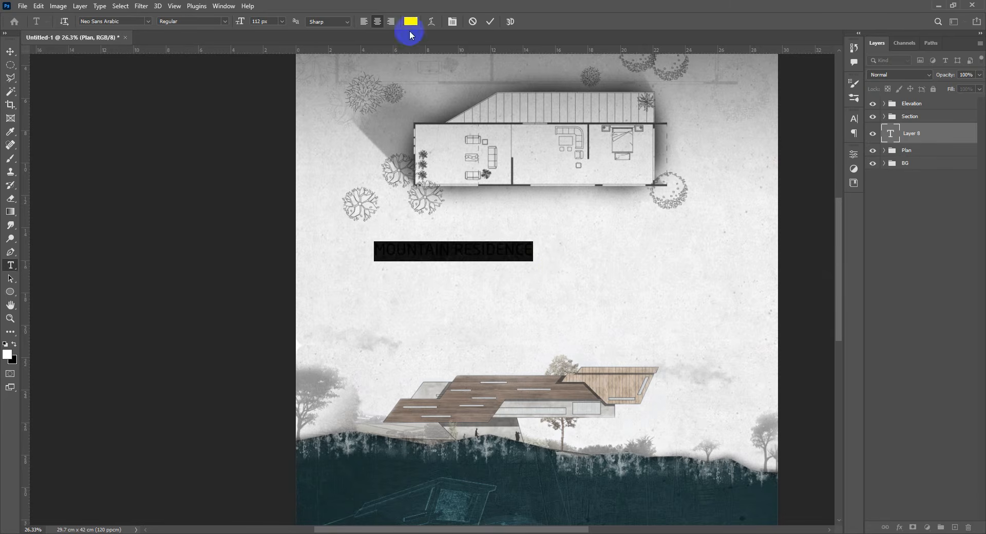
left_click(411, 22)
mouse_move(691, 357)
left_mouse_down()
mouse_move(630, 362)
mouse_move(683, 363)
left_mouse_up()
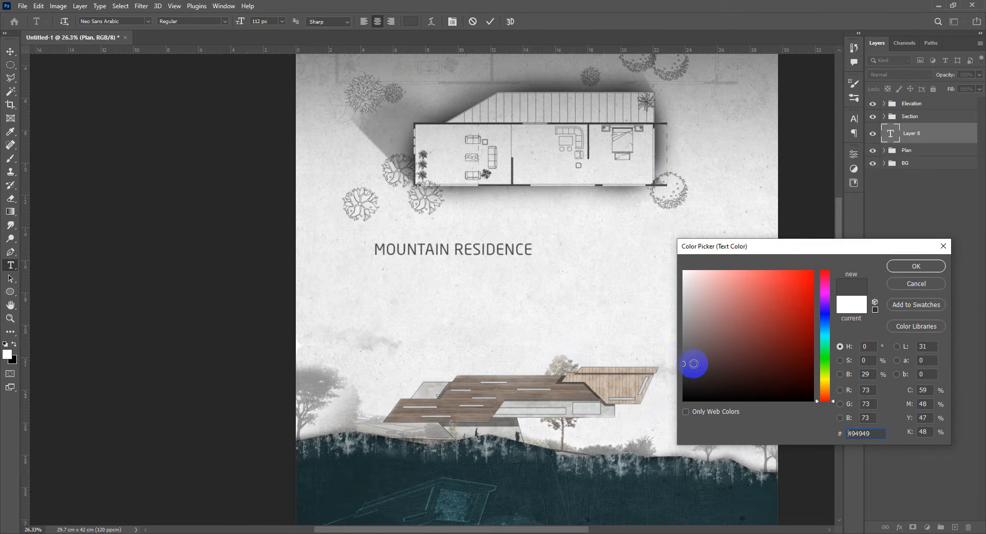
left_click(904, 266)
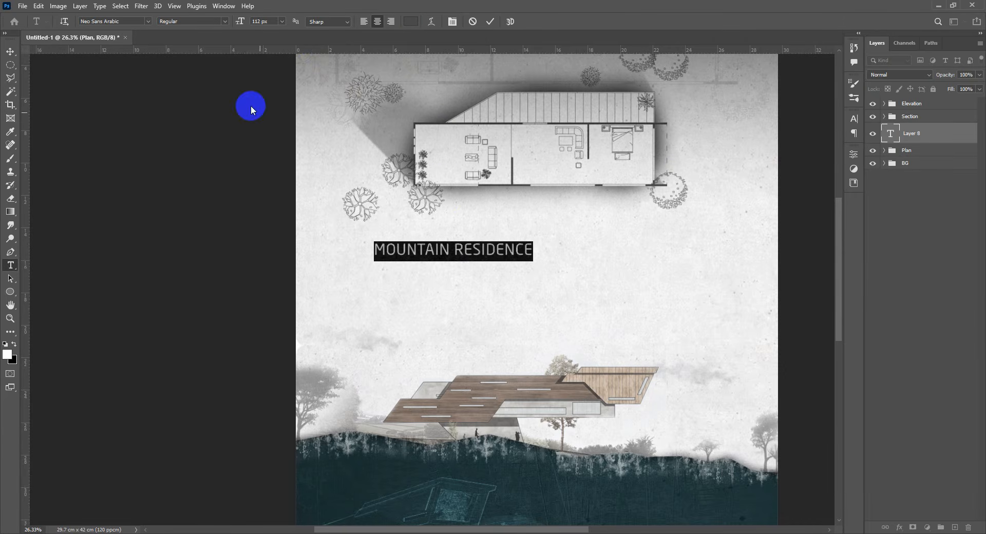
Step: Preview fonts on the title text and set its typeface to Prototype
left_click(148, 21)
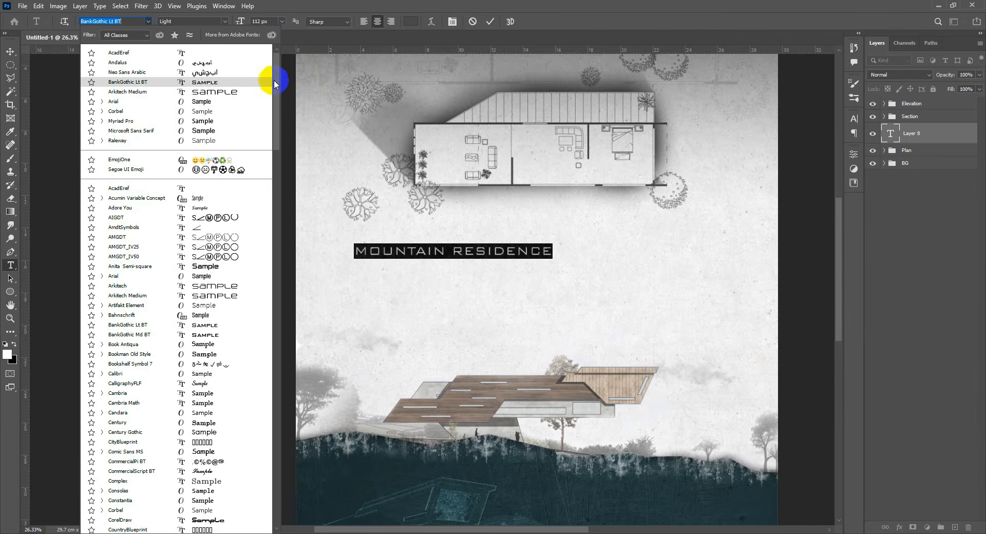
mouse_move(274, 80)
left_mouse_down()
mouse_move(277, 99)
mouse_move(276, 88)
left_mouse_up()
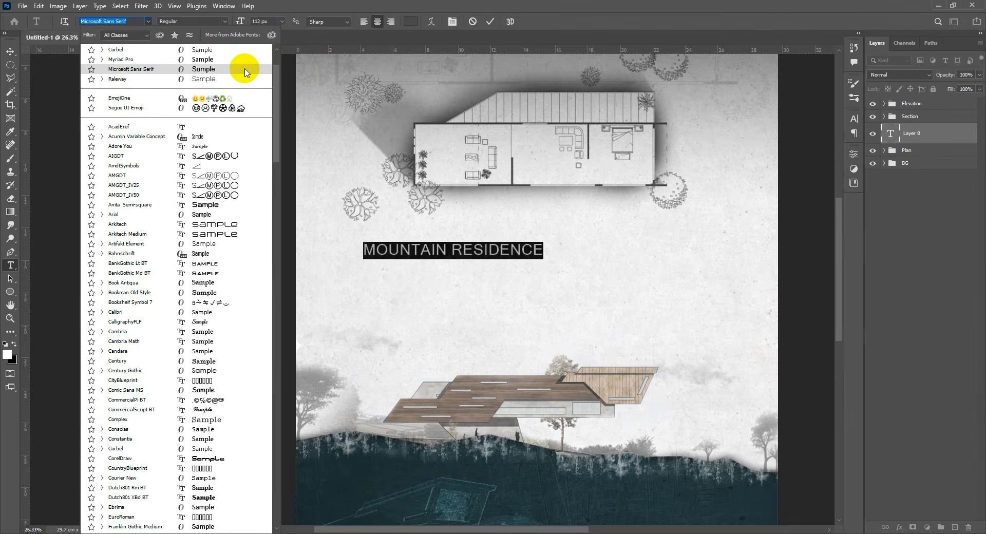
left_click_drag(274, 84, 277, 256)
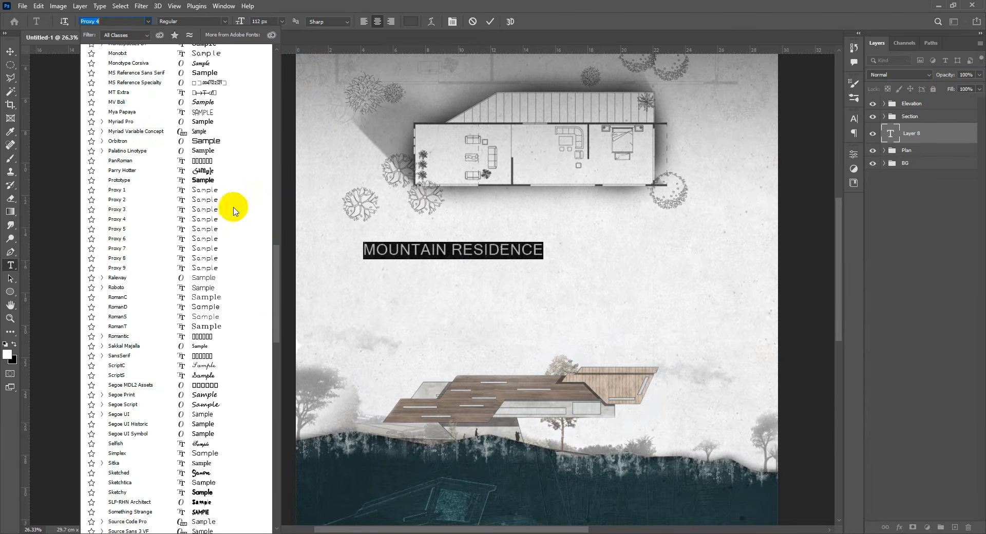
left_click(217, 183)
left_click(425, 249)
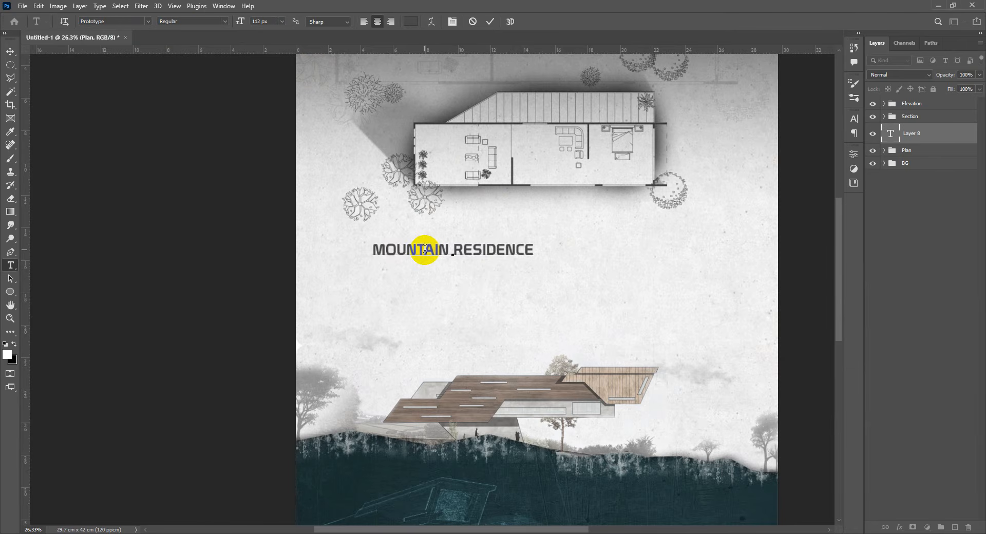
Step: Check the title's available font styles, character settings and alternative fonts, keeping the Prototype typeface
key("ctrl+a")
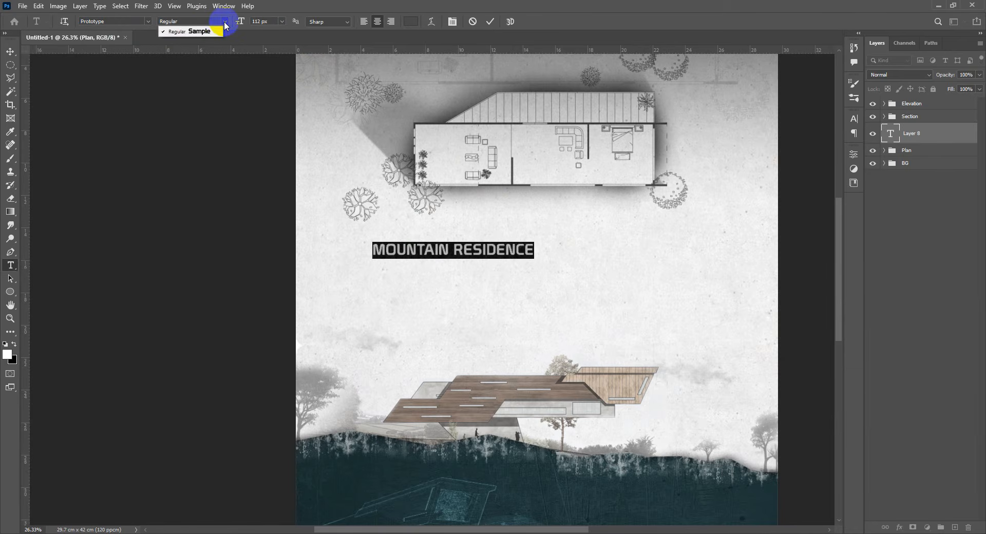
left_click(225, 23)
left_click(492, 252)
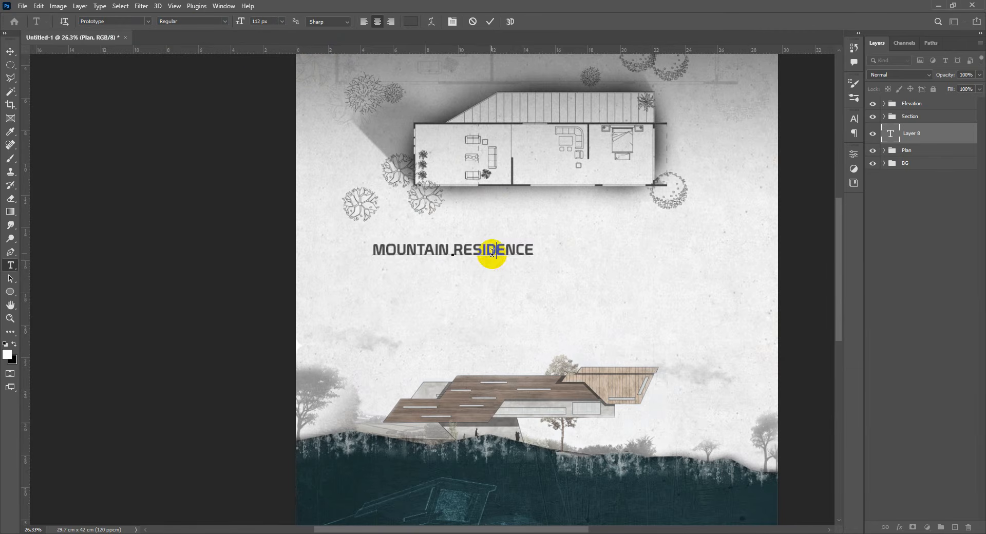
key("ctrl+a")
left_click(854, 119)
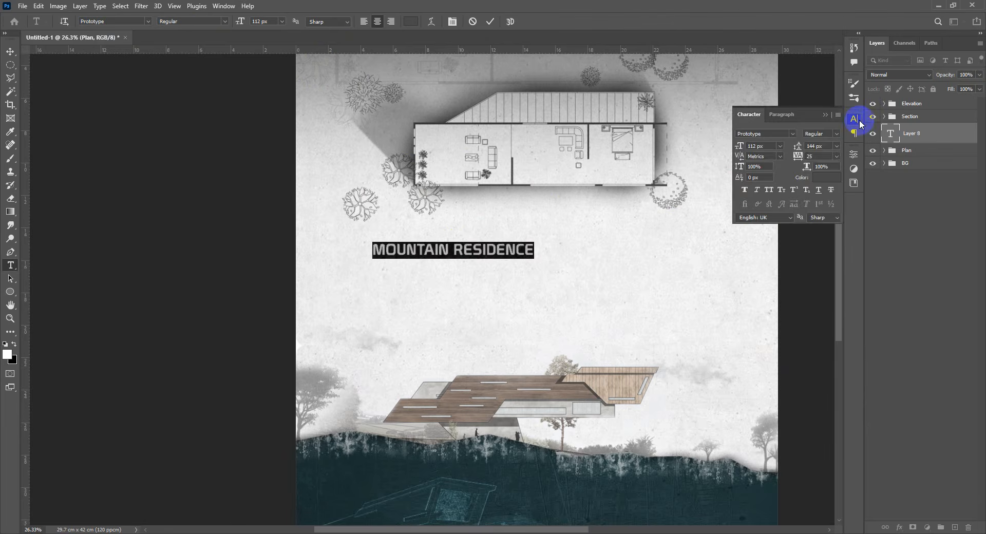
left_click(825, 116)
left_click(407, 249)
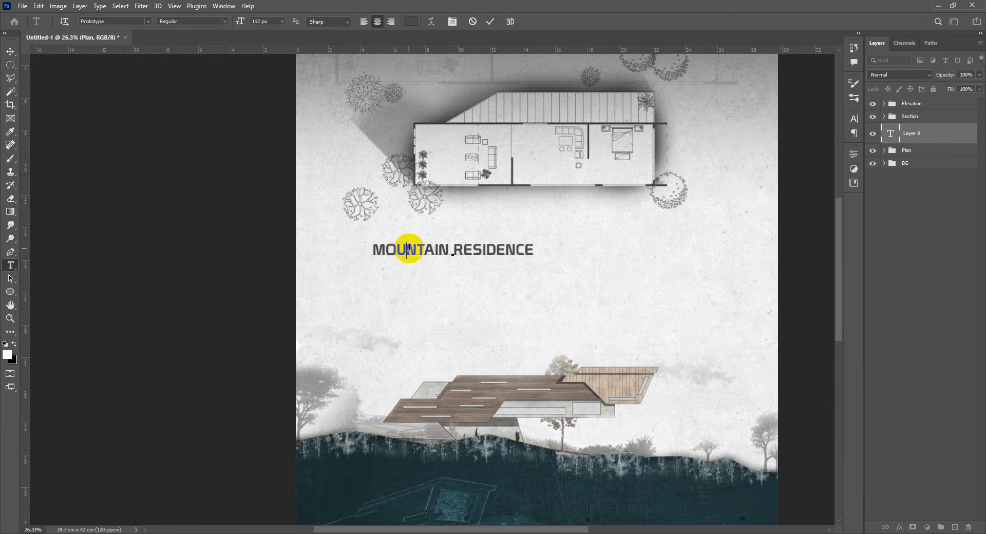
triple_click(406, 250)
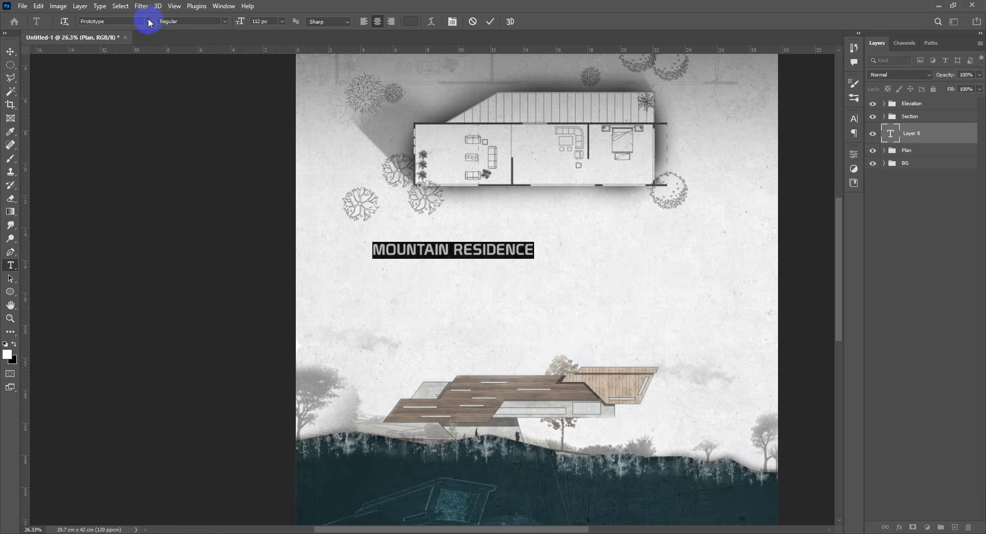
left_click(149, 21)
key("Down")
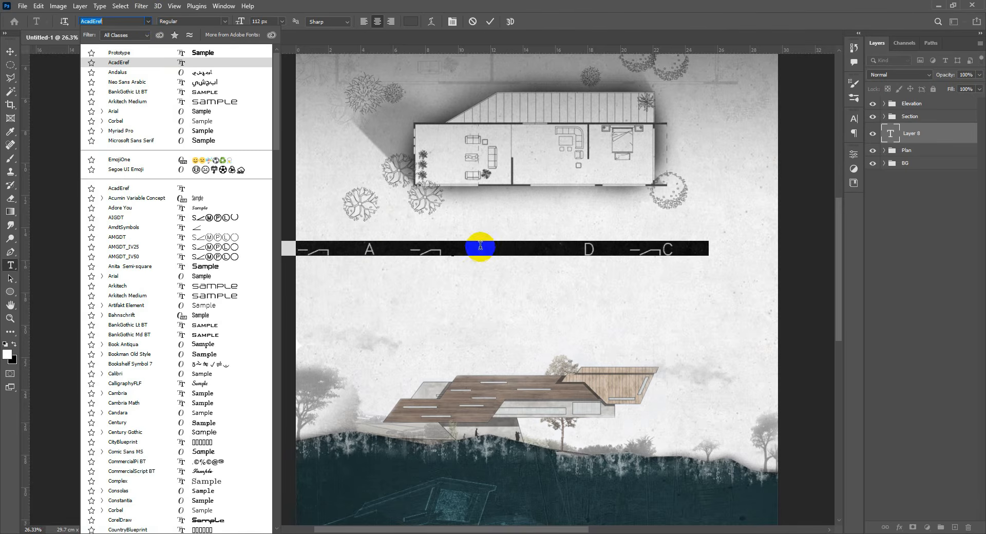
left_click(214, 53)
Step: Set the title's font size to 70 px and commit the text
left_click_drag(240, 21, 221, 26)
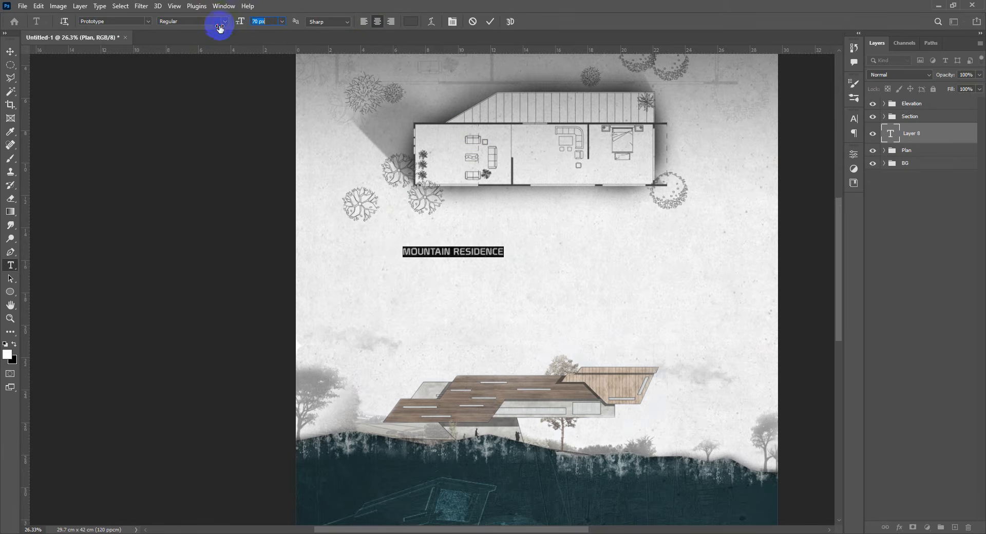
left_click(460, 250)
key("ctrl+Return")
key("v")
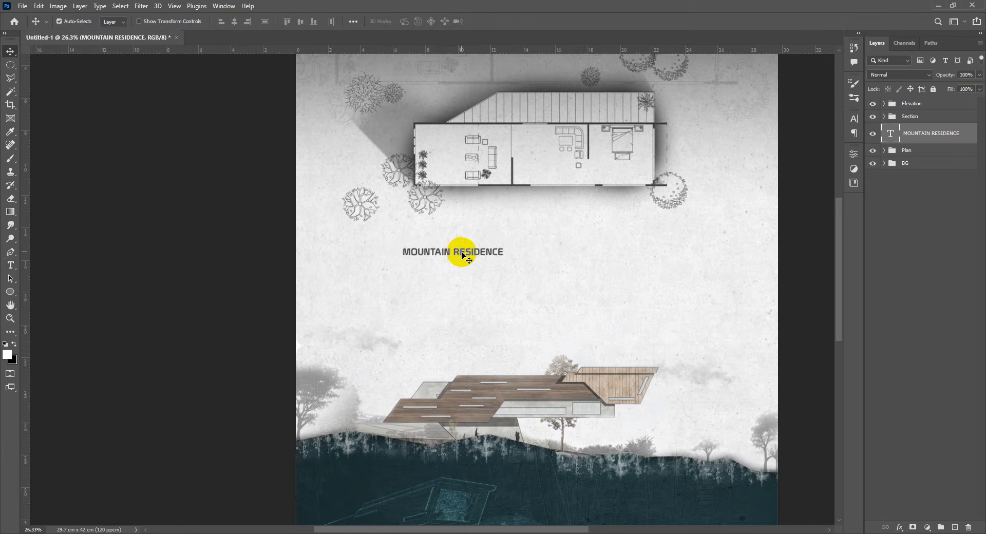
Step: Show the guides and shift the title slightly right and up below the floor plan
left_click_drag(462, 252, 472, 251)
key("ctrl+semicolon")
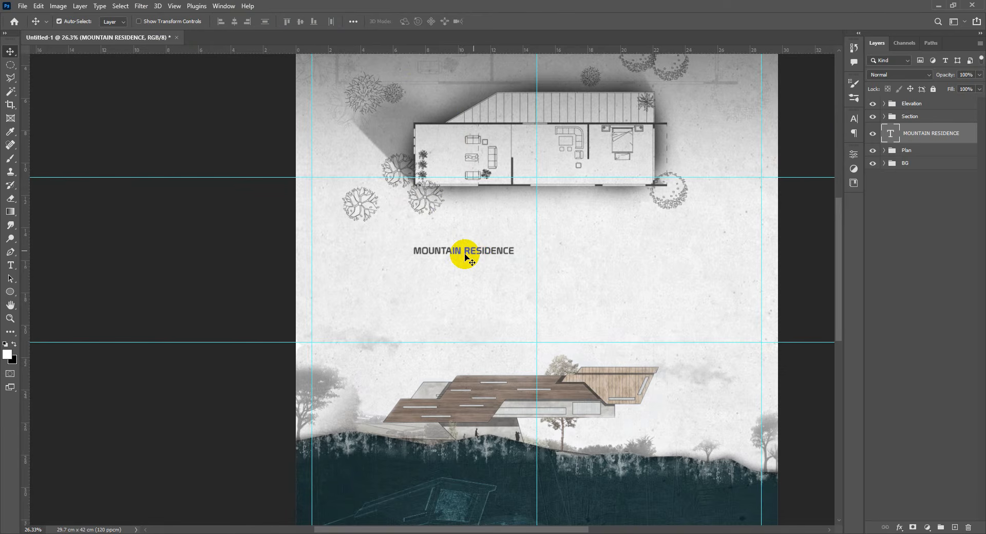
scroll(464, 254, "up", 4)
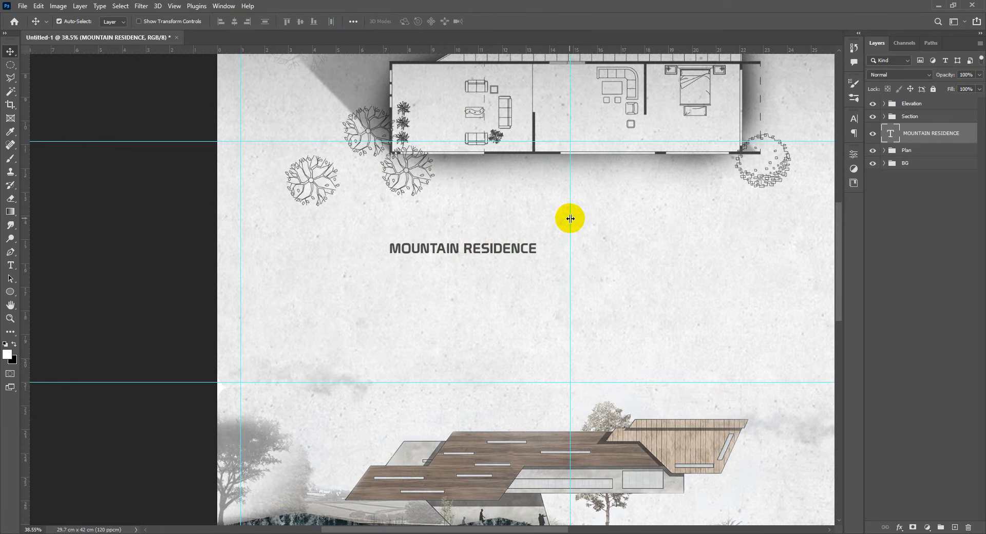
left_click_drag(497, 249, 499, 243)
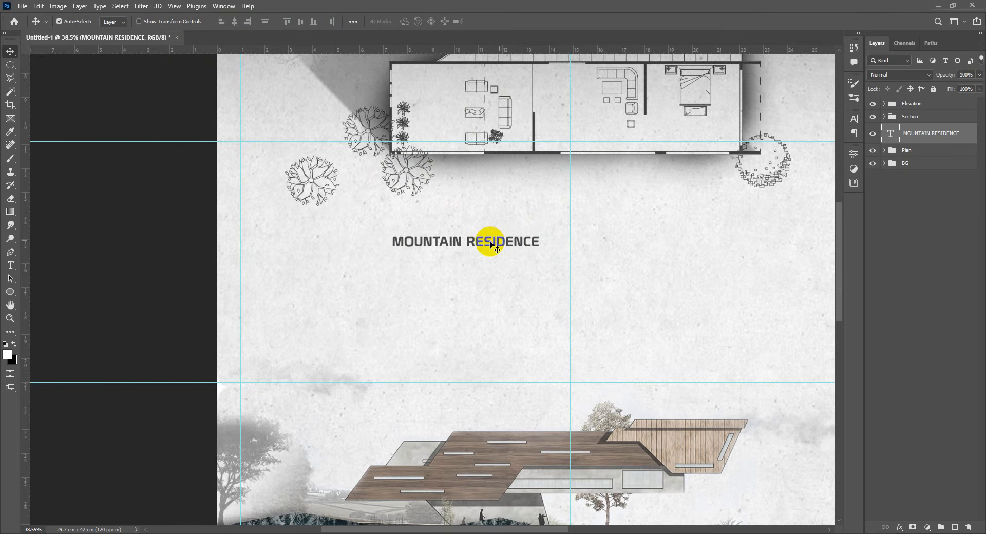
Step: Set the font size of the whole MOUNTAIN RESIDENCE title to 61 px and commit it
key("t")
left_click(515, 240)
key("ctrl+a")
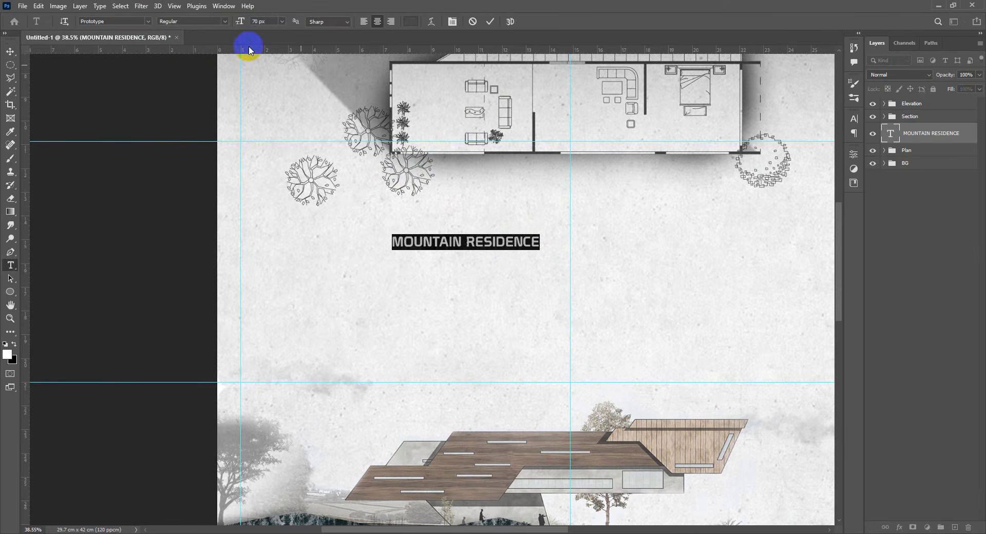
left_click_drag(241, 24, 238, 22)
key("ctrl+Return")
key("v")
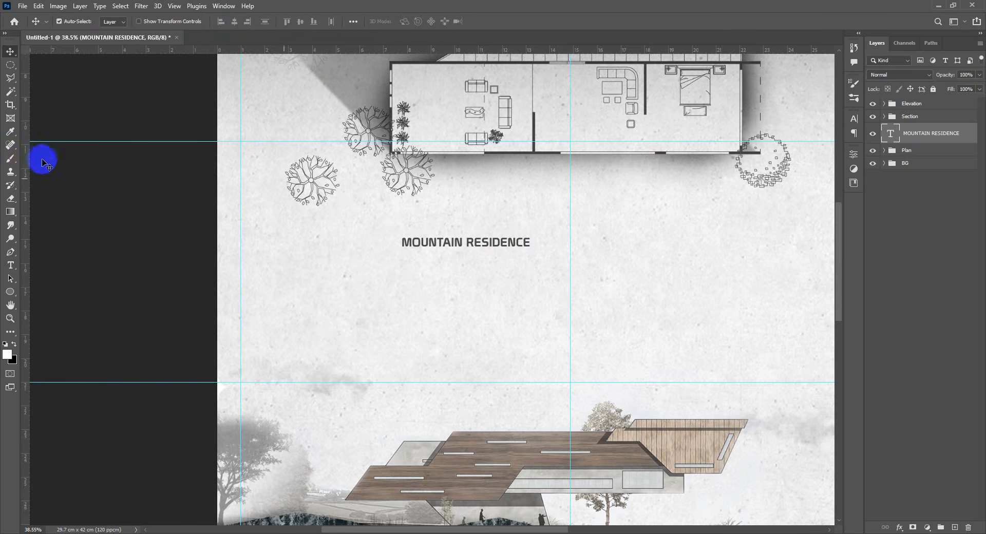
Step: Add a vertical guide along the floor plan's left wall and align the title's left edge to it
left_click_drag(27, 155, 390, 127)
left_click_drag(441, 246, 431, 238)
scroll(430, 238, "down", 3)
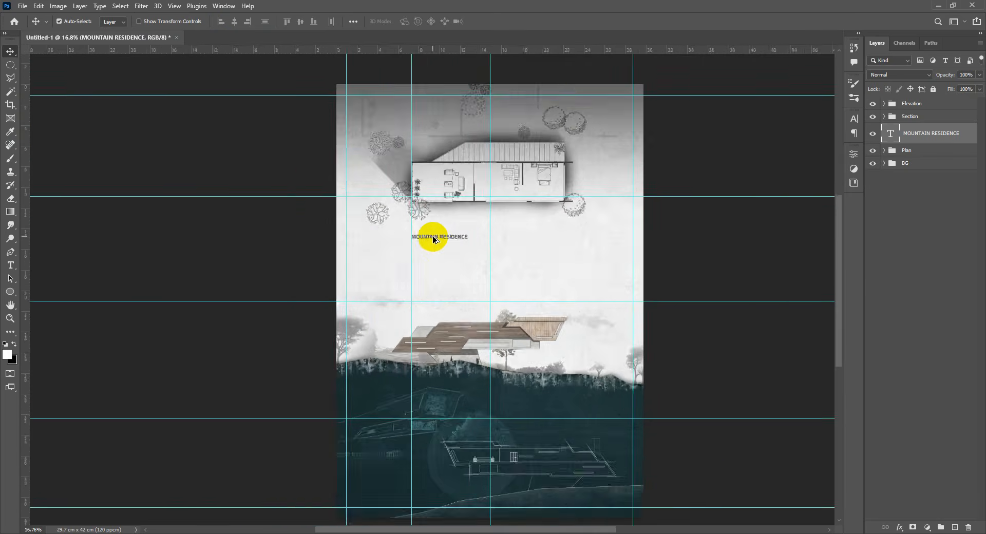
scroll(447, 236, "up", 4)
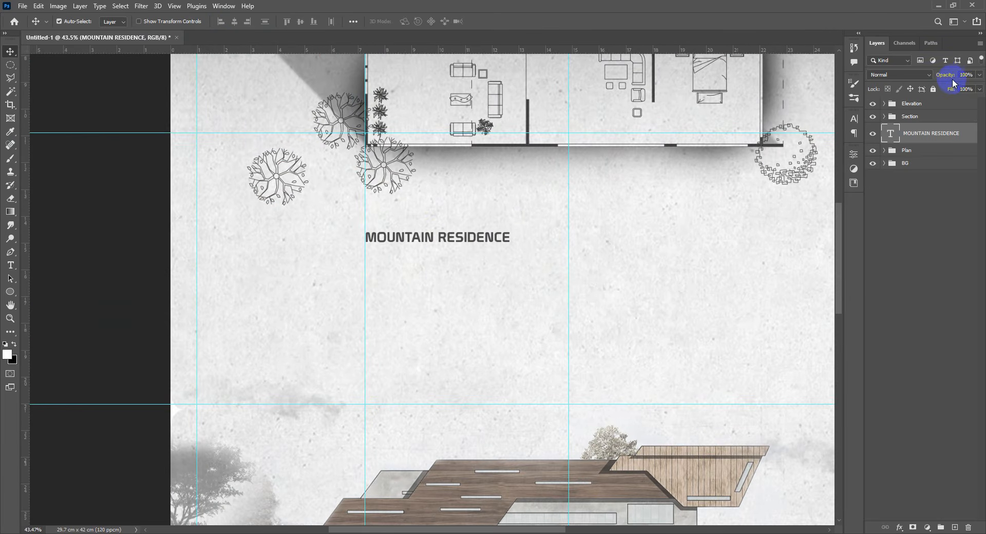
Step: Set the title layer's opacity to 84% and put it in a new group named tEXT above the Elevation group
left_click_drag(953, 77, 949, 77)
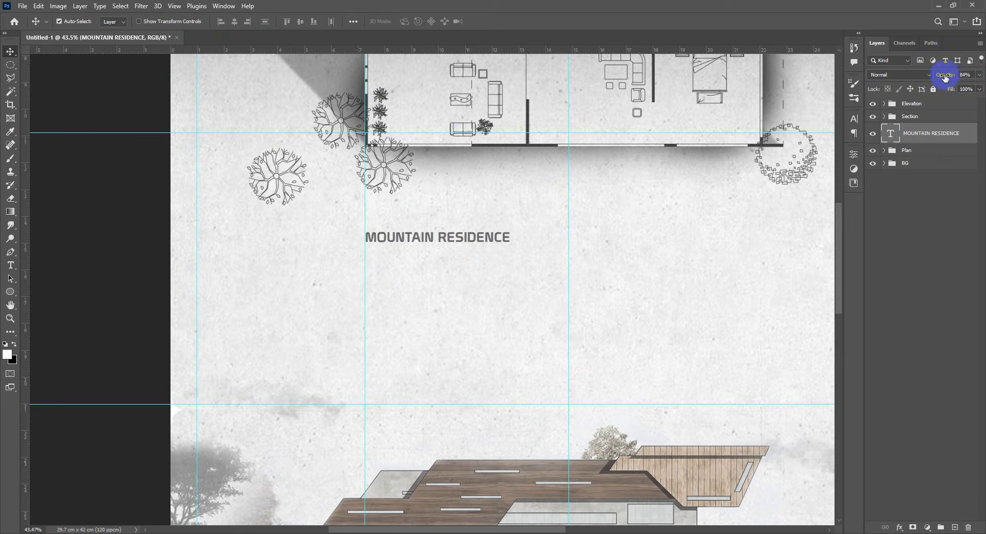
left_click(951, 106)
left_click_drag(950, 133, 948, 99)
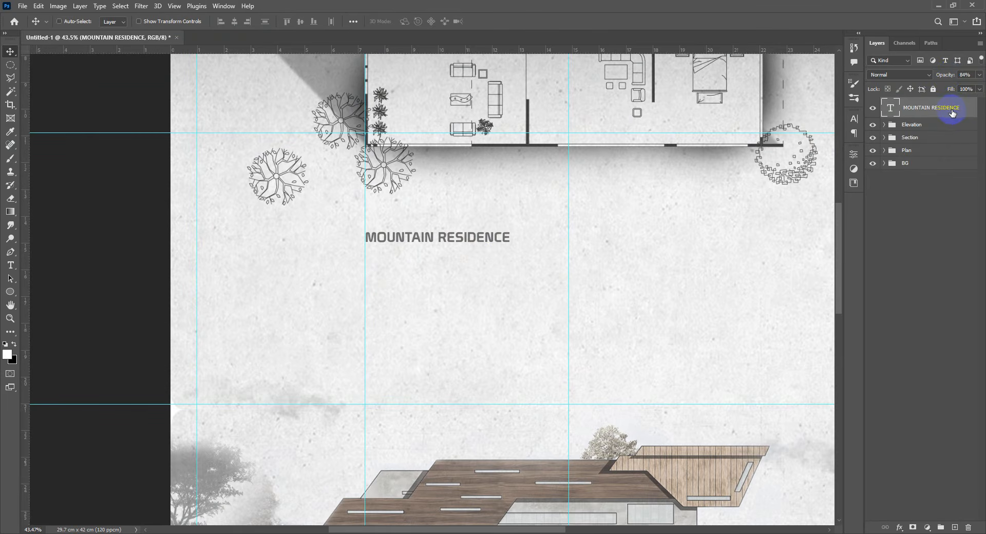
key("ctrl+g")
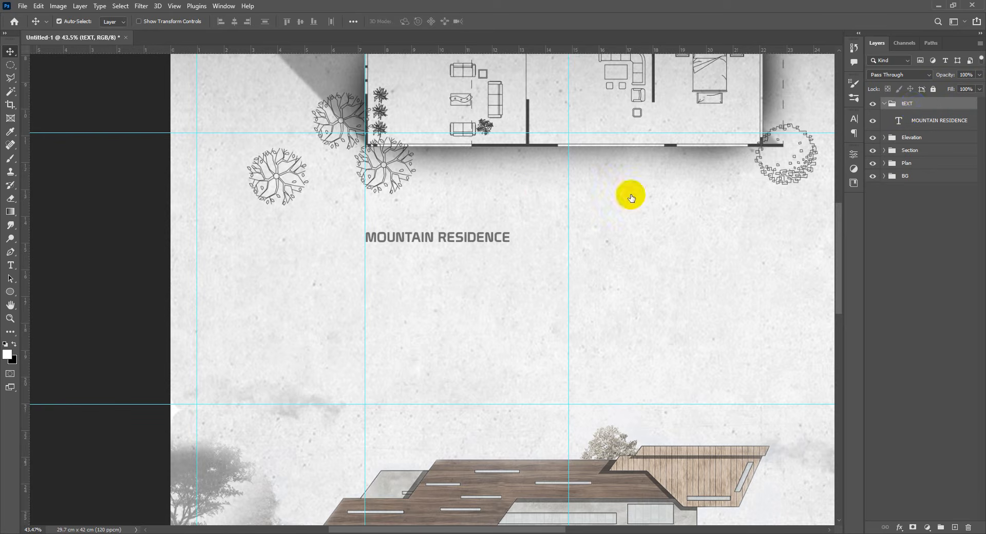
Step: Change the MOUNTAIN RESIDENCE title's font to Orbitron in the Bold style
left_click(434, 252)
scroll(440, 258, "up", 2)
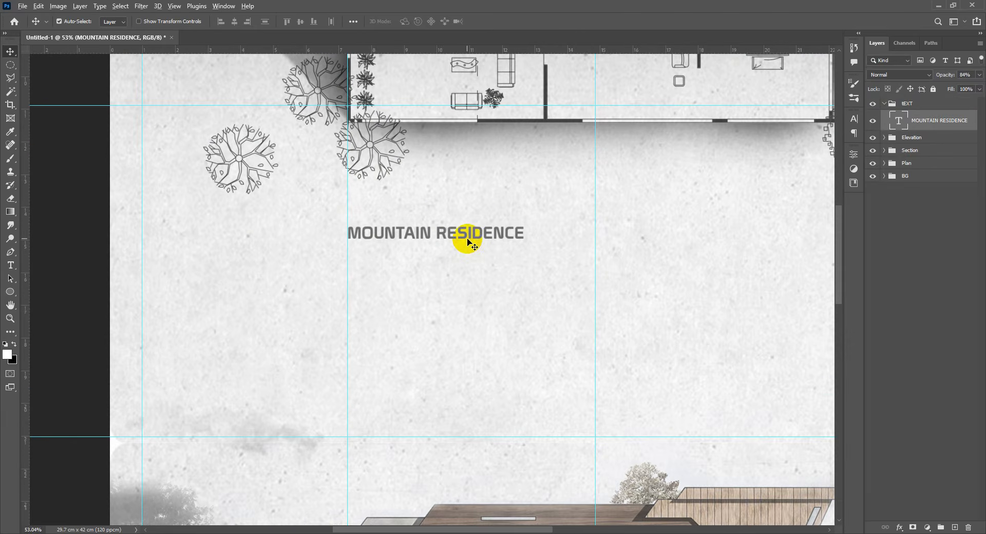
double_click(465, 236)
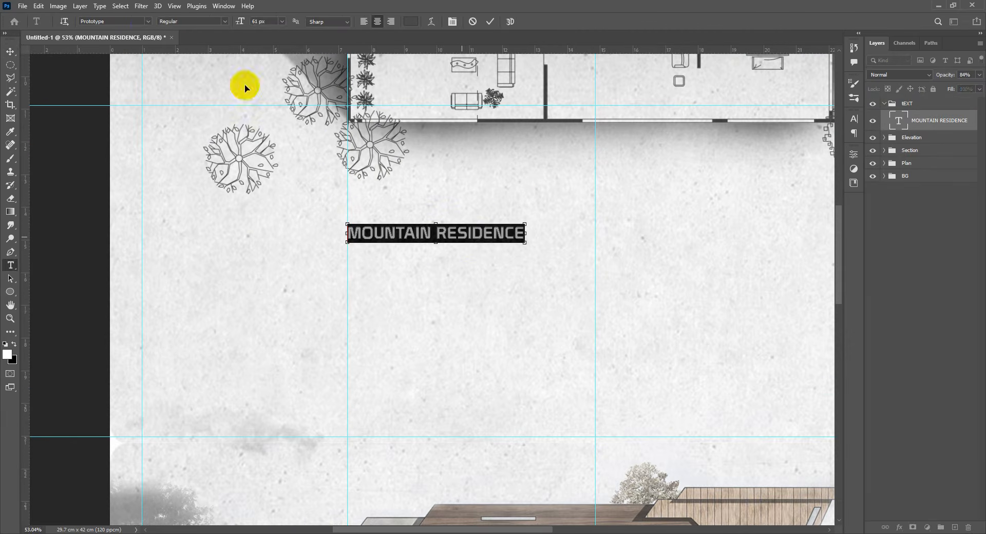
left_click(147, 22)
left_click_drag(276, 81, 277, 179)
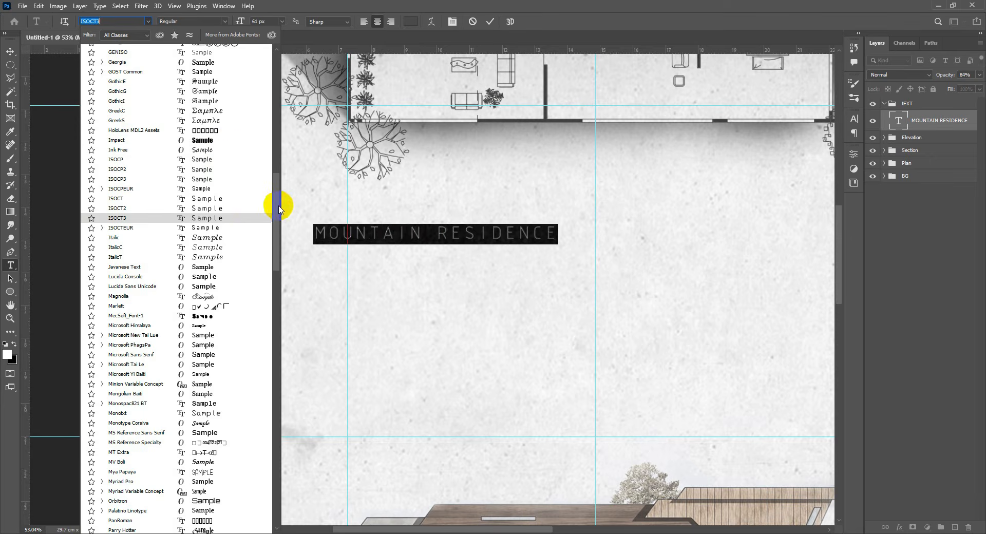
left_click_drag(278, 206, 276, 242)
scroll(276, 242, "down", 4)
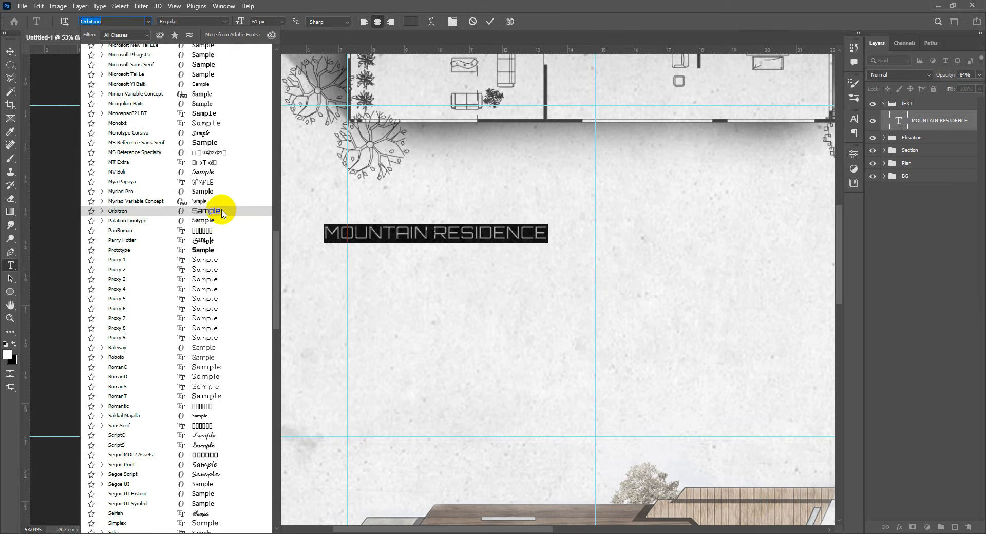
left_click(222, 211)
left_click(225, 21)
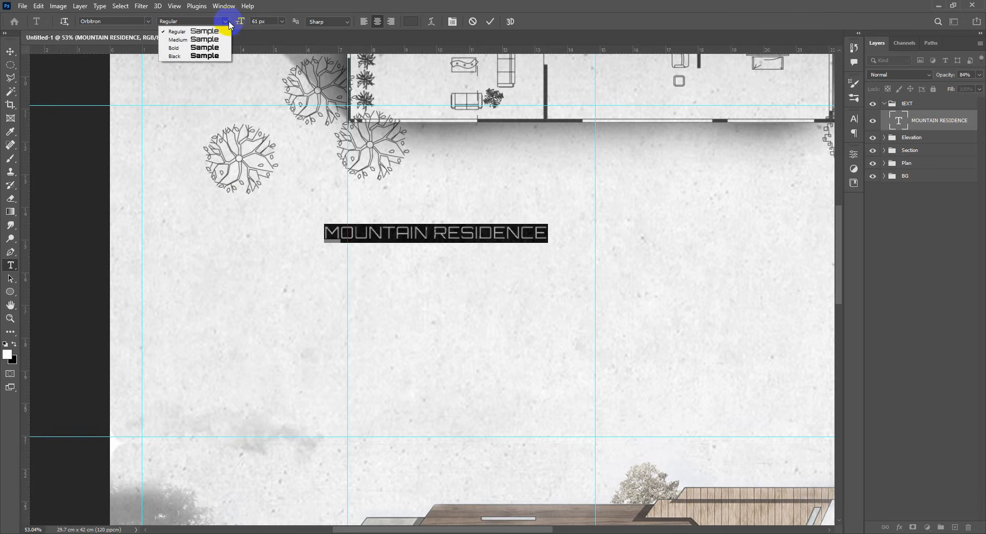
left_click(431, 231)
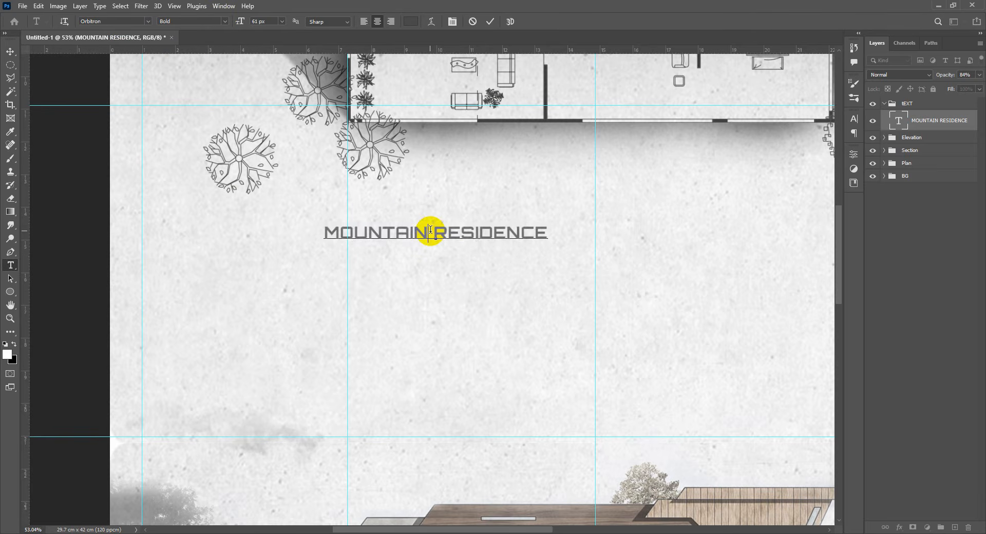
Step: Reduce the whole MOUNTAIN RESIDENCE title to 49 px so its left edge meets the vertical guide at the plan's left wall
key("ctrl+a")
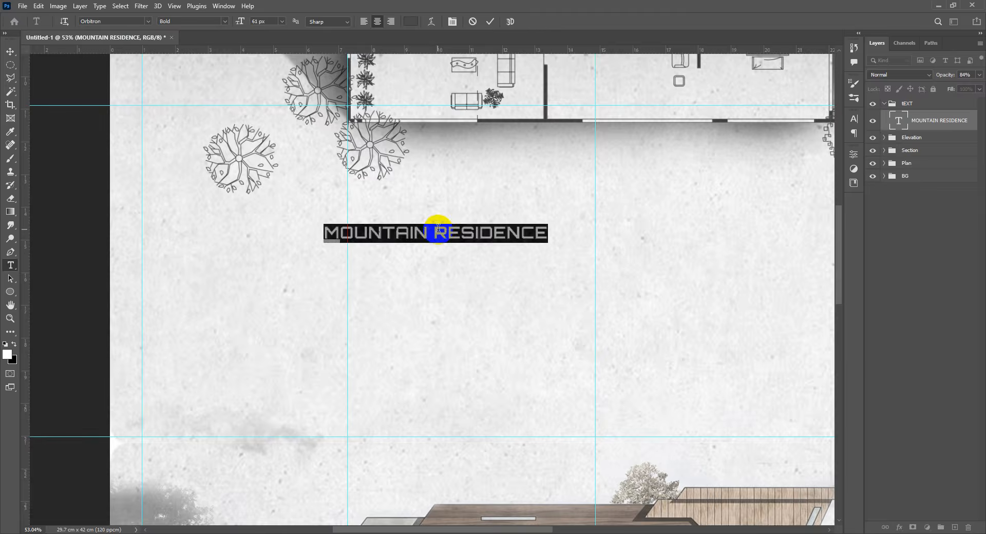
left_click_drag(243, 23, 235, 23)
left_click(551, 237)
key("v")
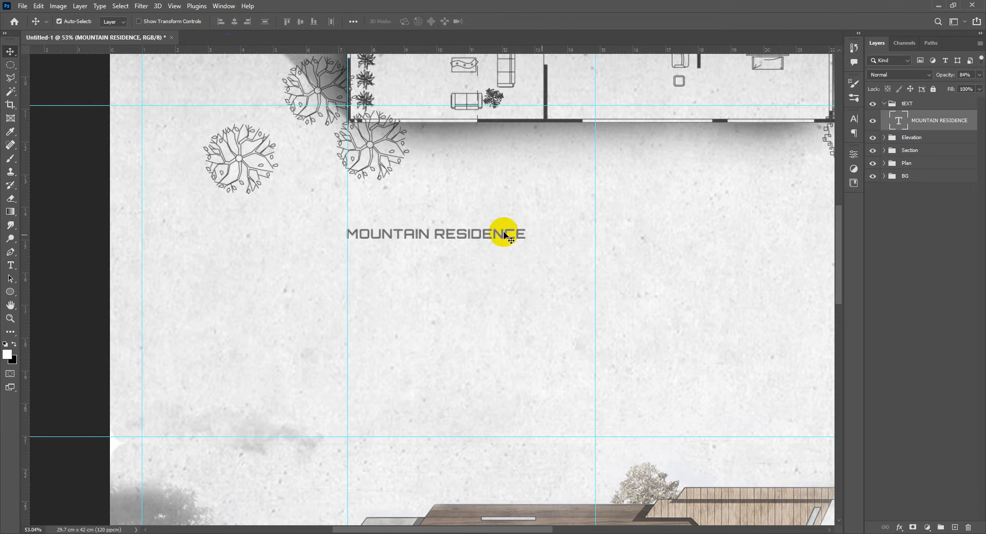
scroll(506, 234, "down", 8)
scroll(501, 238, "up", 7)
scroll(498, 235, "up", 1)
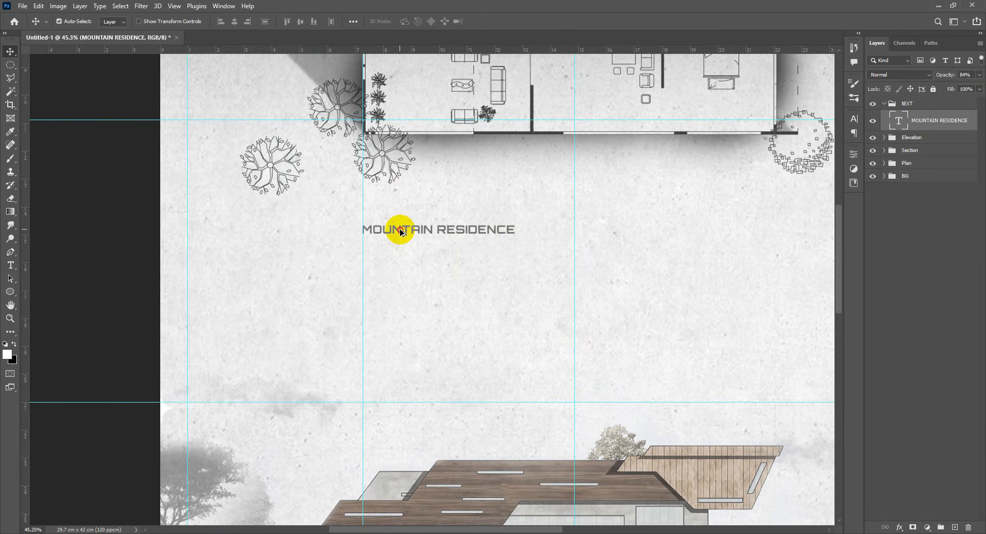
Step: Duplicate the MOUNTAIN RESIDENCE title directly below the original and set the copy's font style to Regular
left_click_drag(400, 233, 401, 259, "alt")
key("t")
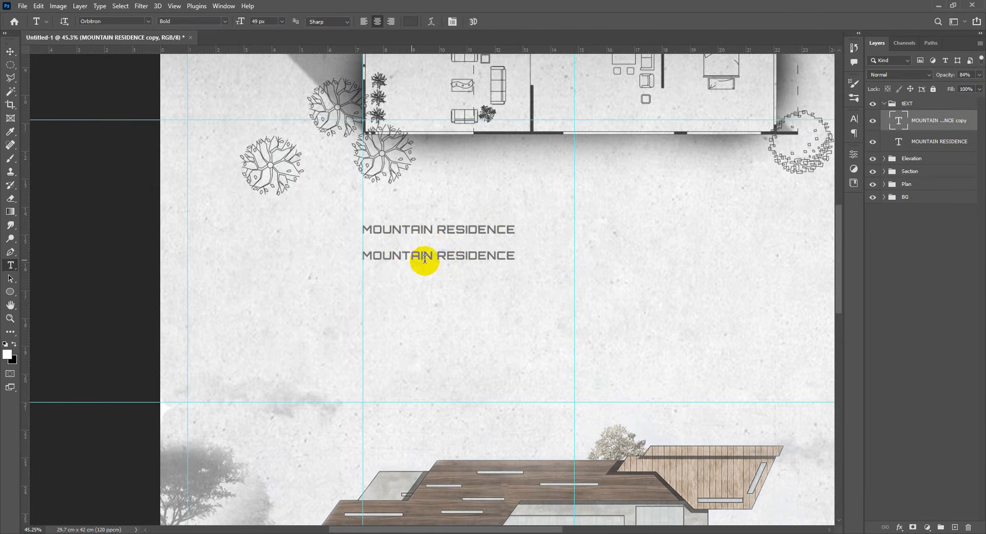
left_click(425, 260)
key("ctrl+a")
left_click(225, 22)
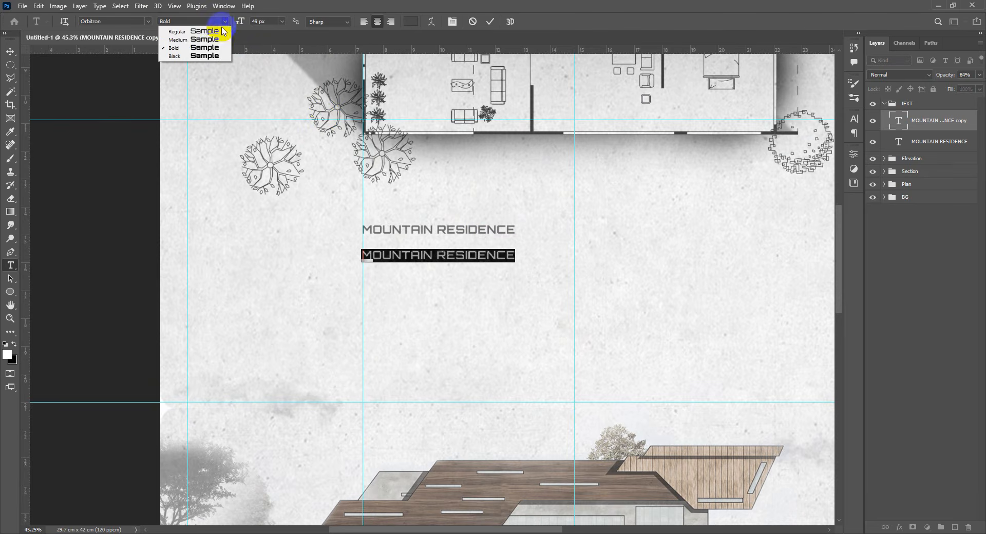
left_click(186, 32)
left_click(452, 255)
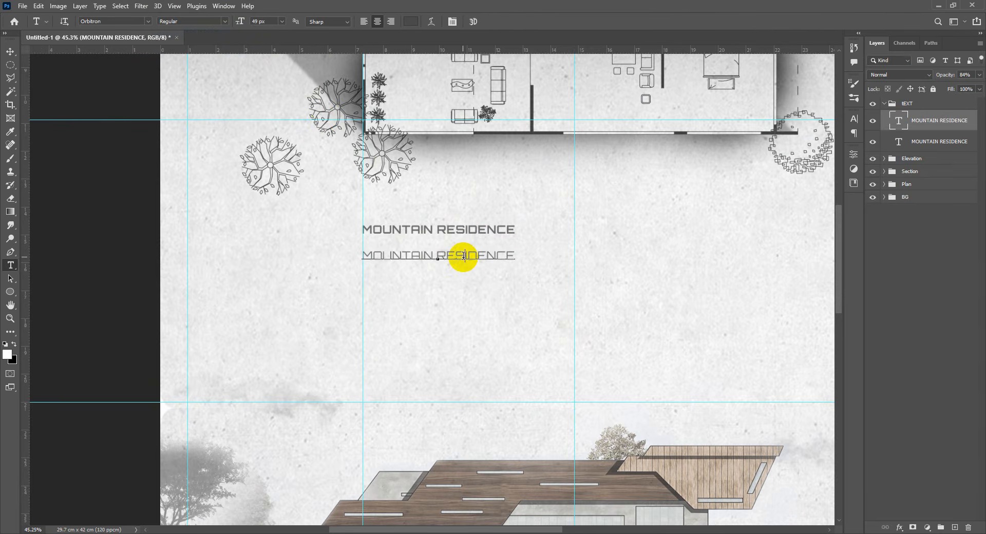
Step: Set the duplicated title's font size to 32 px and align its left edge to the guide beneath the main title
key("ctrl+a")
left_click_drag(243, 22, 236, 23)
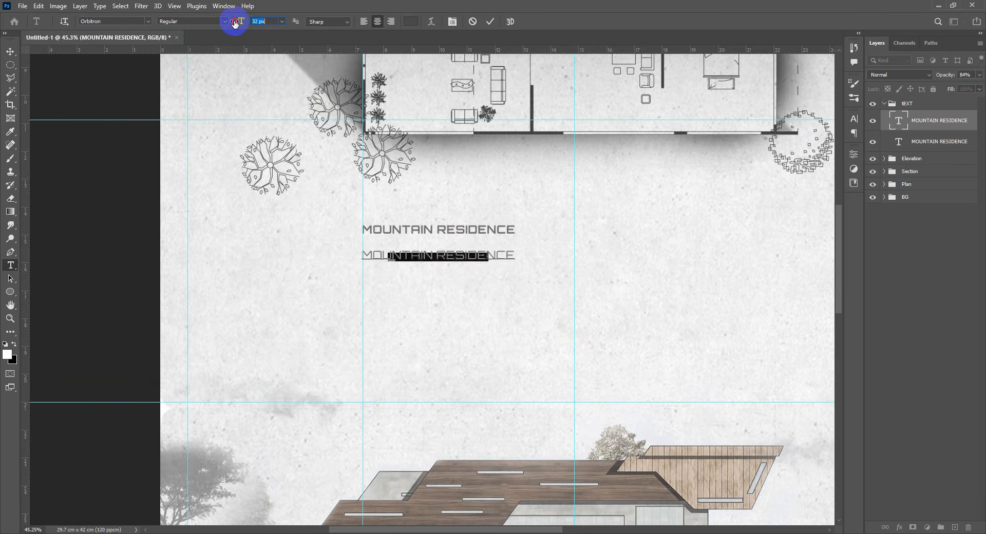
key("ctrl+Return")
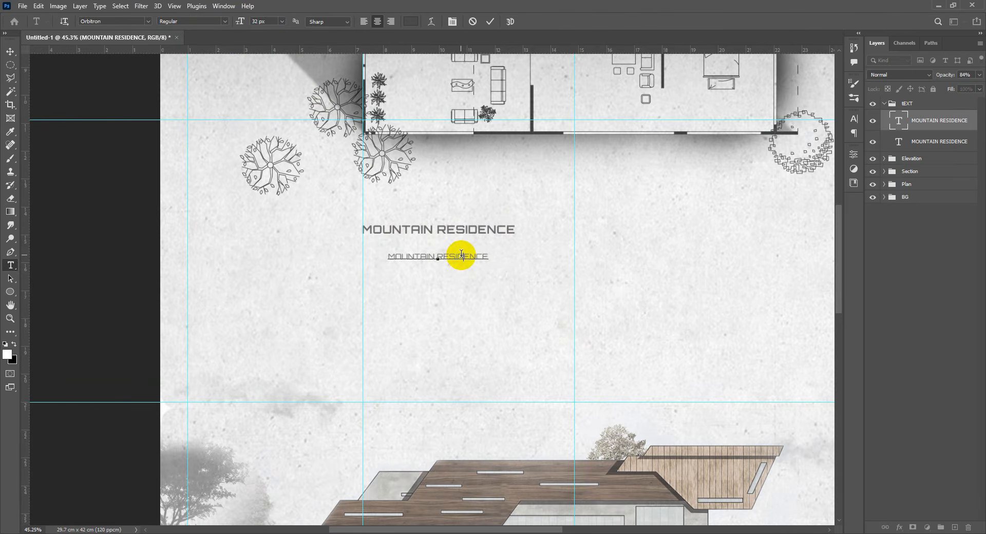
key("v")
left_click_drag(462, 261, 436, 261)
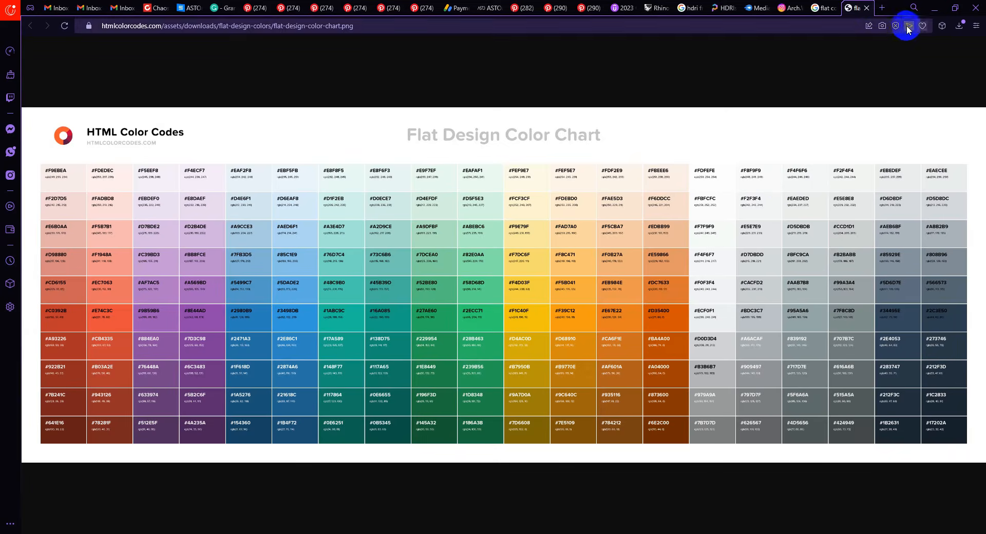
Step: Switch to the browser, close the color chart, search Google for MOUNTAIN RESIDENCE and show the results from the whole web
left_click(867, 9)
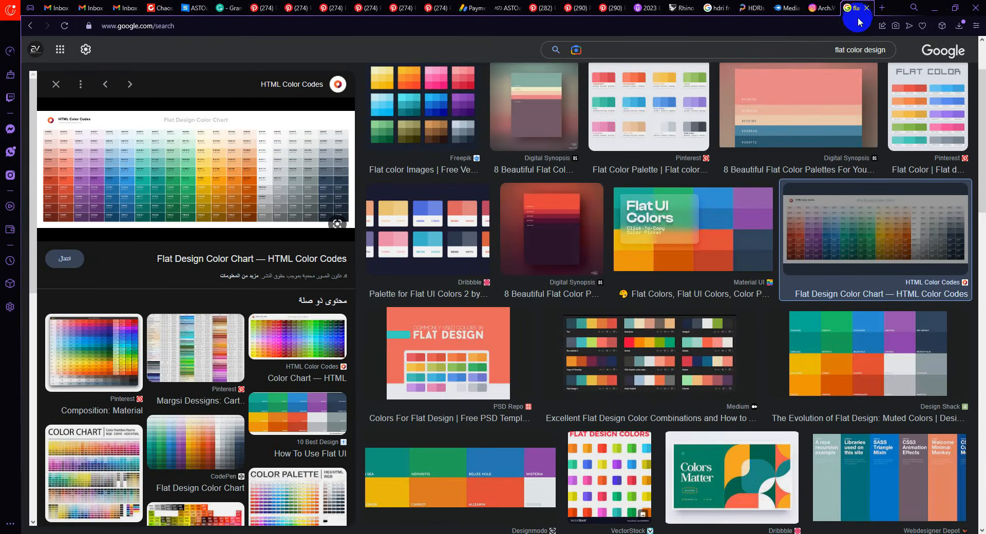
left_click(822, 49)
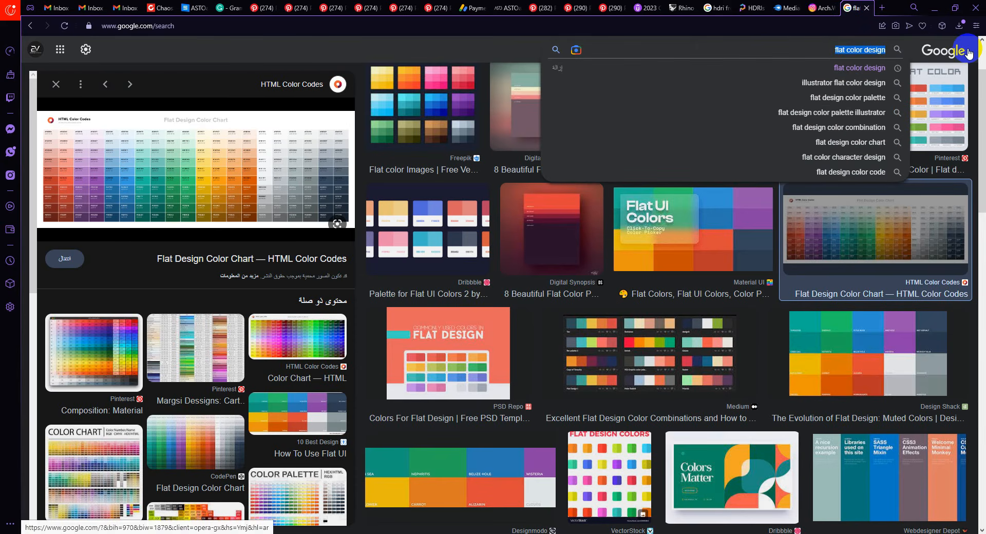
type("MOUNTAI")
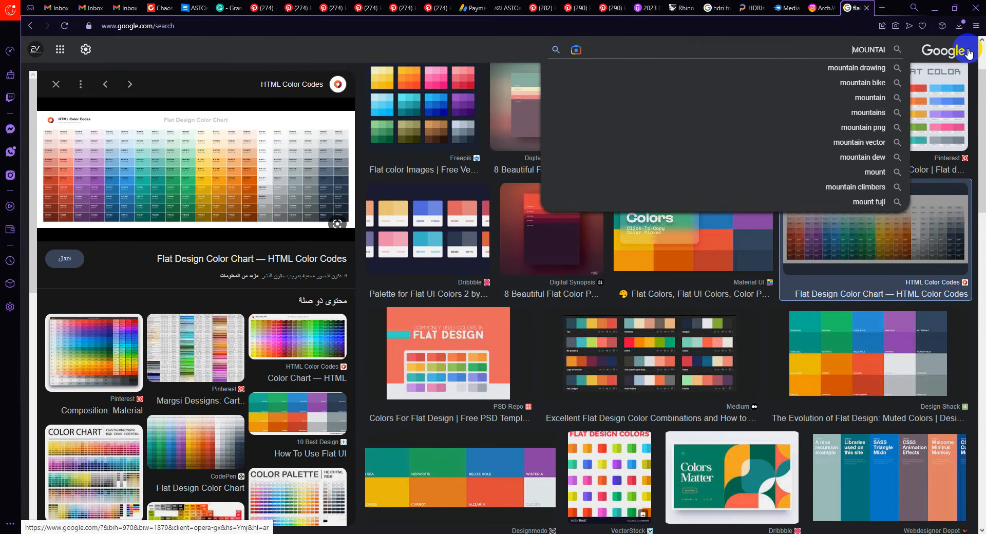
type("N RESIDE")
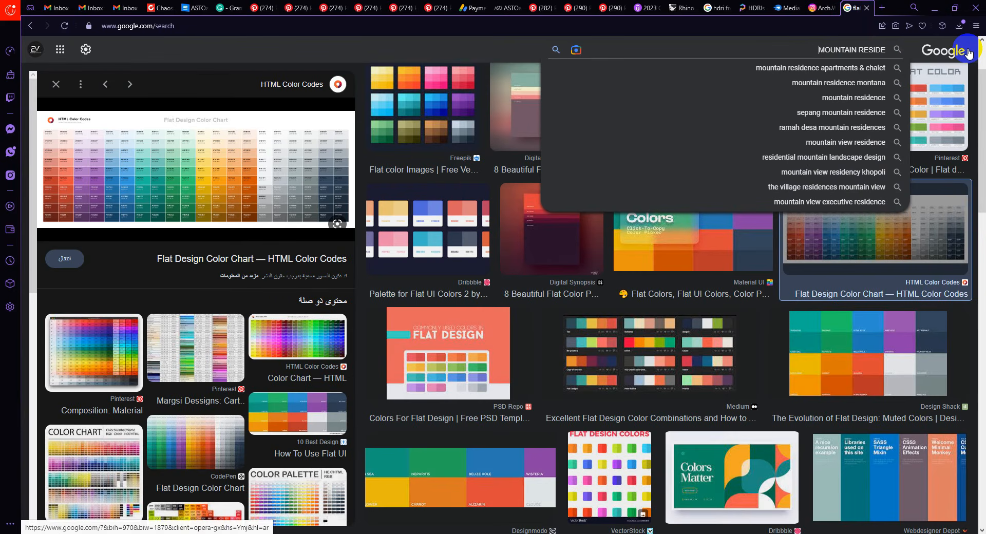
type("NCE")
key("Return")
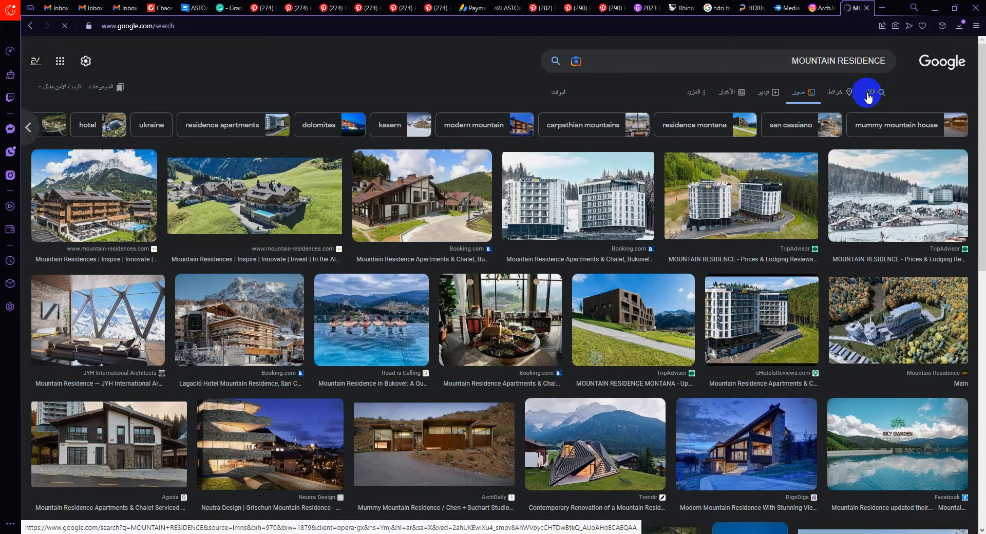
left_click(871, 94)
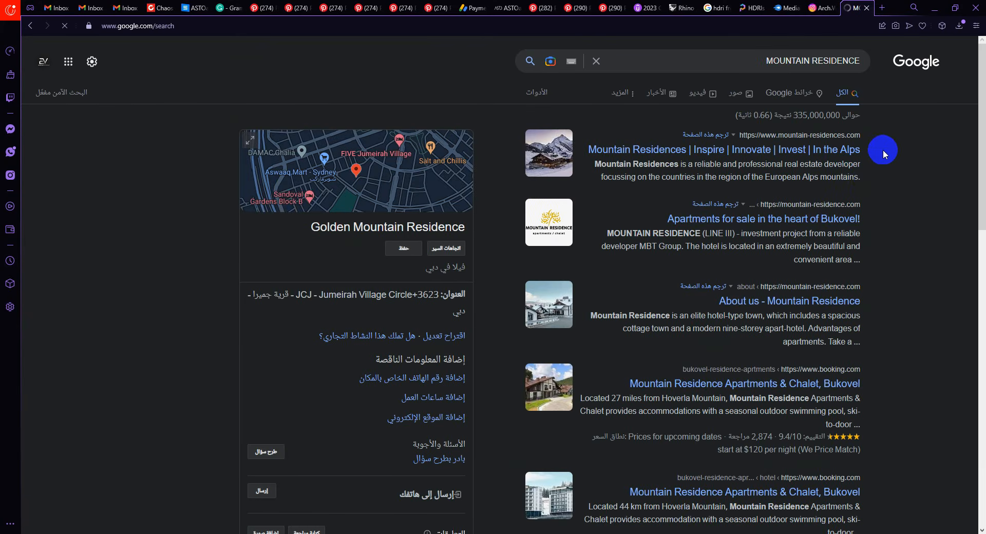
Step: Open the Mountain Residences website in a new tab and copy the first five lines of its welcome paragraph, up to "working together"
middle_click(819, 150)
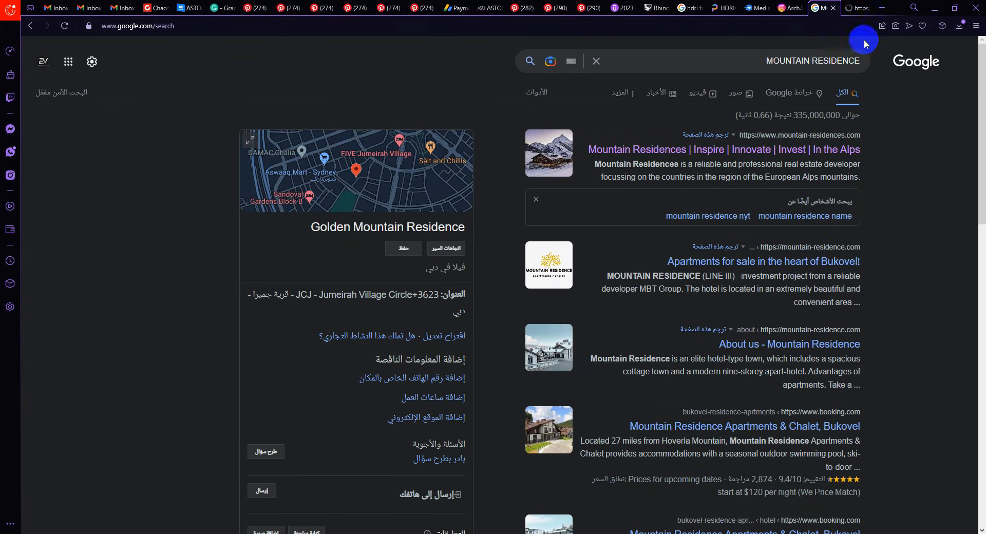
left_click(857, 8)
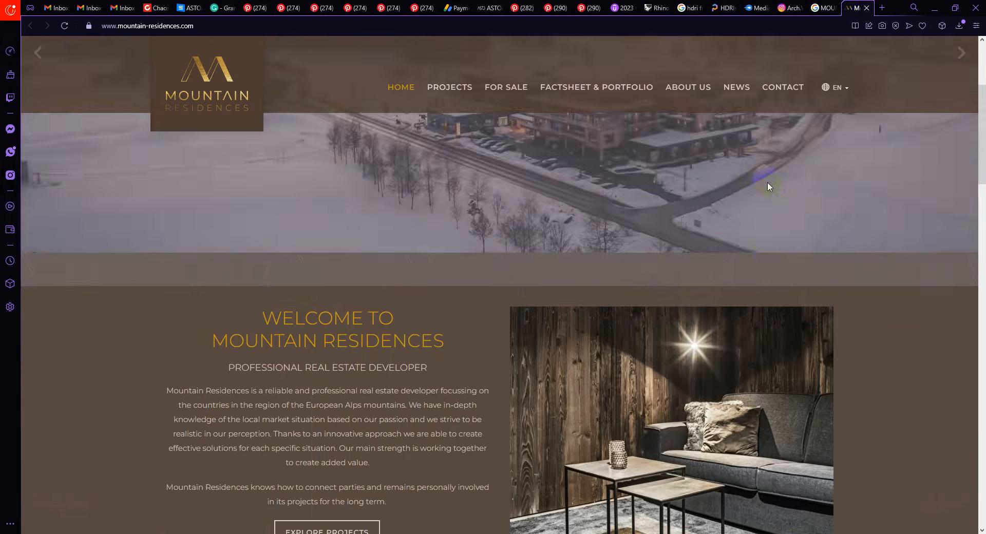
scroll(765, 191, "down", 8)
scroll(760, 198, "up", 5)
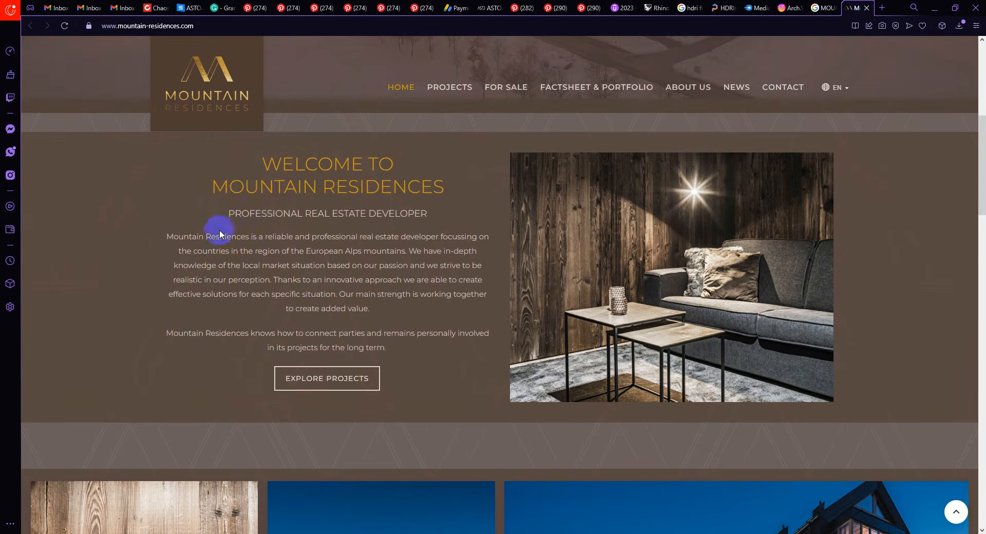
left_click_drag(166, 237, 487, 293)
key("ctrl+c")
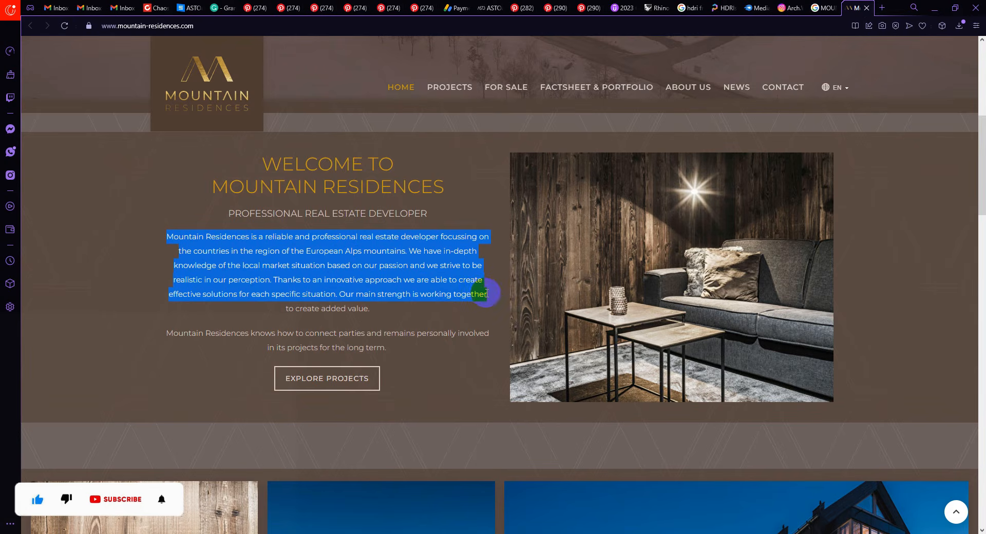
Step: Return to Photoshop and replace the duplicated title's text with the copied Mountain Residences paragraph
key("alt+Tab")
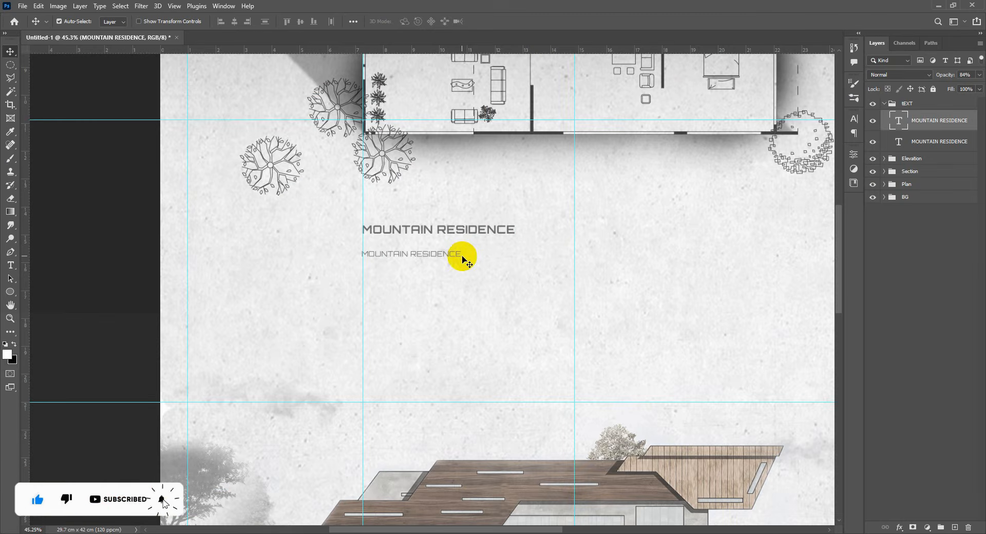
double_click(463, 259)
key("ctrl+a")
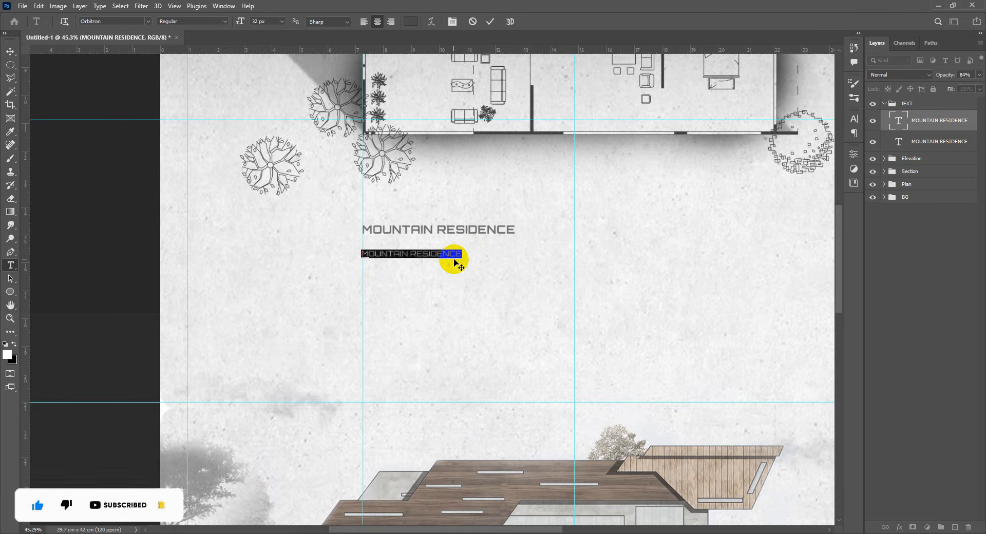
key("ctrl+v")
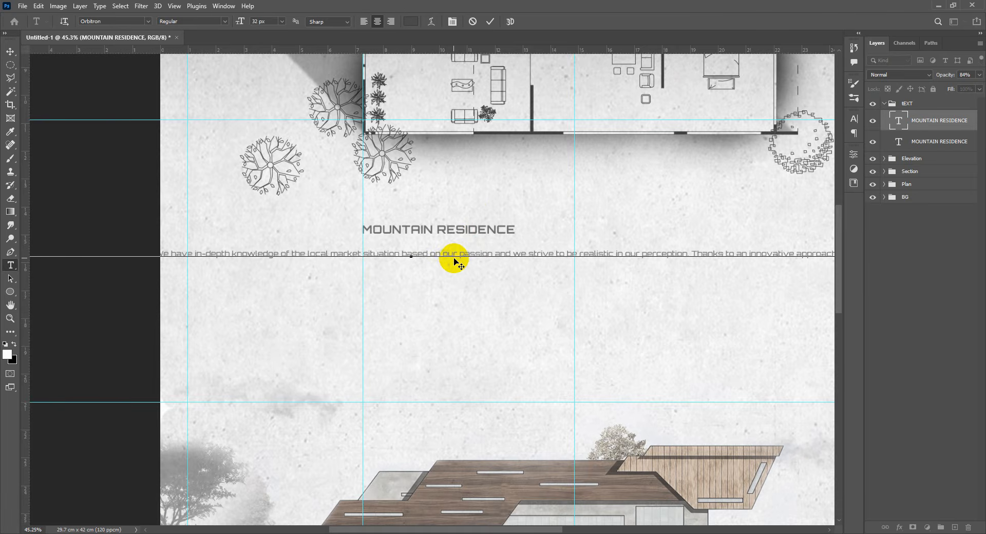
key("ctrl+Return")
Step: Align the start of the pasted description to the guide at the plan's left wall and nudge it closer to the title
left_click_drag(373, 259, 642, 270)
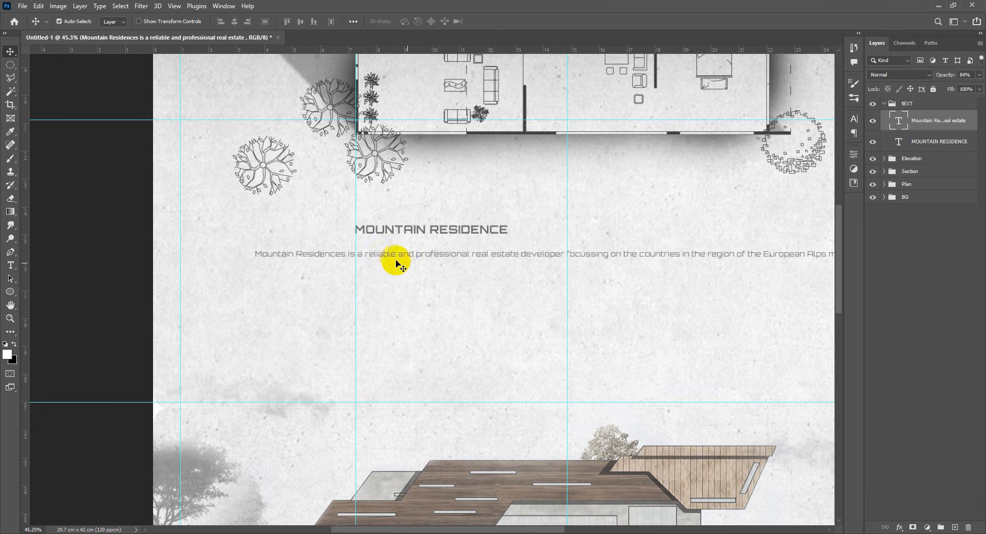
left_click_drag(389, 256, 488, 260)
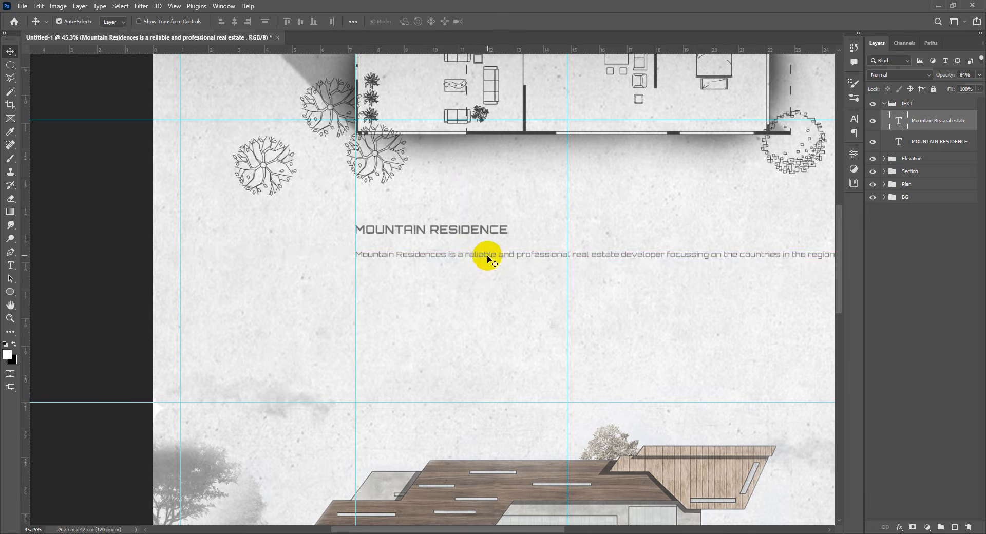
scroll(457, 261, "down", 5)
scroll(457, 261, "up", 6)
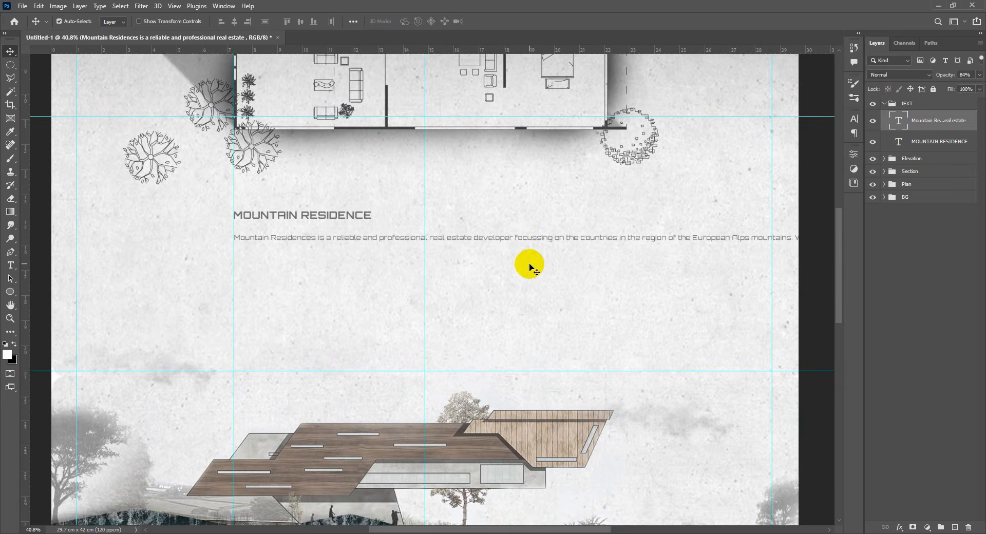
key("Up")
key("Up")
key("Up")
key("Up")
key("Up")
key("Up")
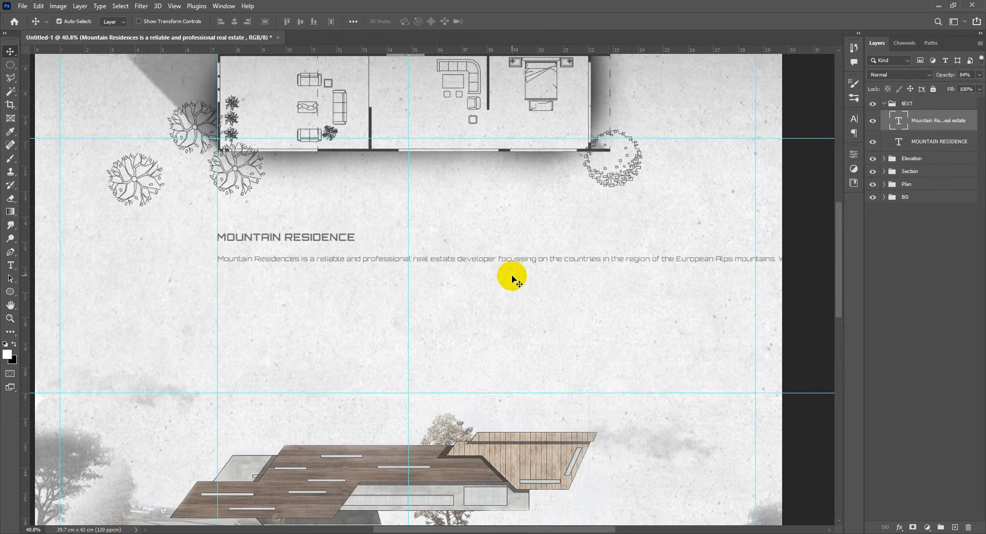
key("Up")
key("Up")
key("Up")
key("Up")
key("Up")
key("Down")
key("Down")
Step: Set the font size of the entire description text to 29 px and commit it
key("t")
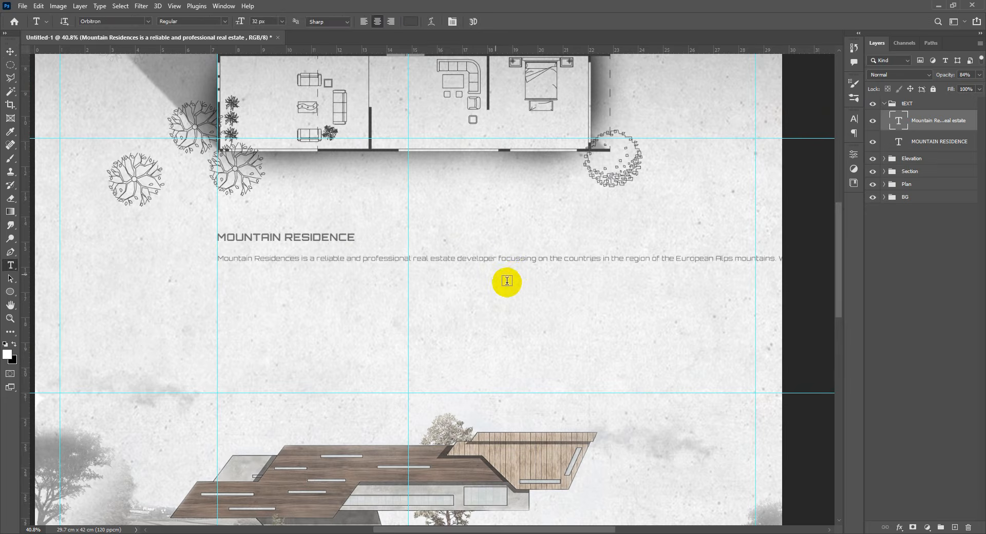
left_click(608, 259)
key("ctrl+a")
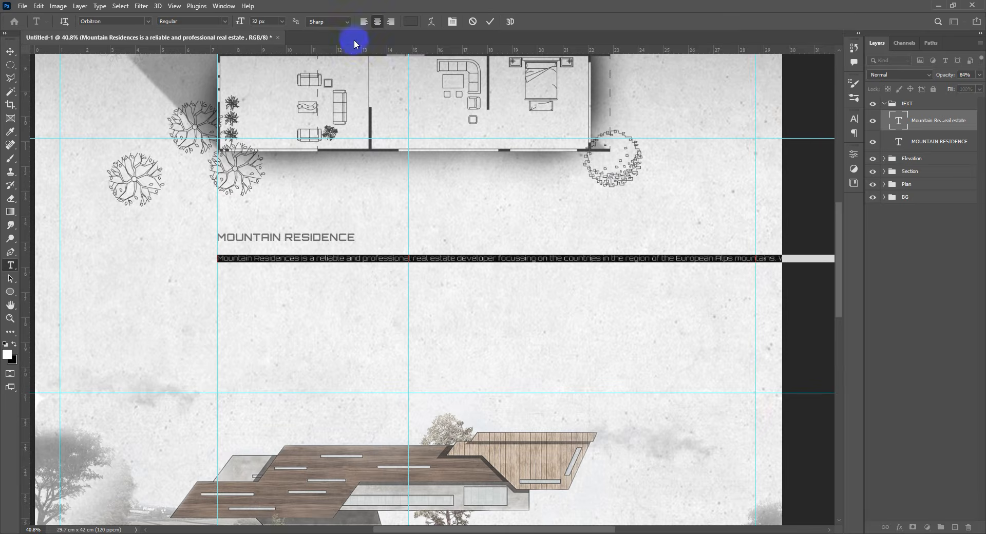
left_click_drag(241, 22, 239, 23)
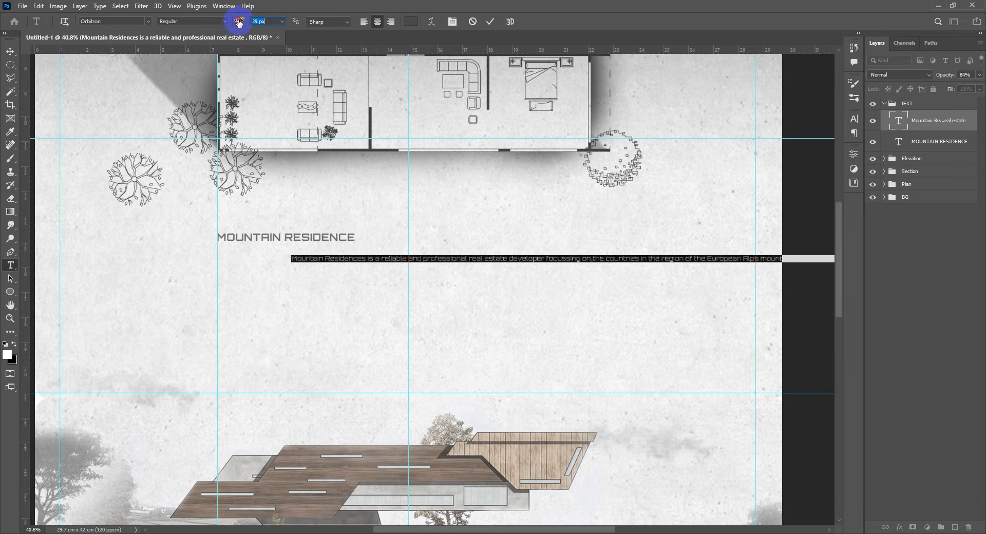
key("ctrl+Return")
key("v")
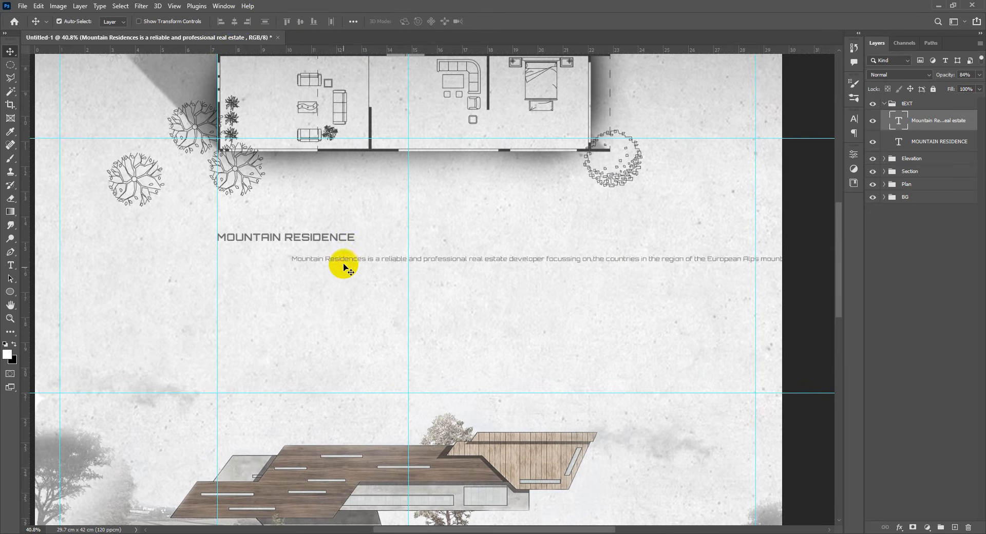
Step: Realign the description's left edge to the guide under the title and nudge it down slightly to widen the gap
left_click_drag(341, 267, 266, 266)
key("Down")
key("Down")
key("Down")
key("Down")
key("Down")
key("Down")
key("Down")
key("Down")
key("Down")
key("Down")
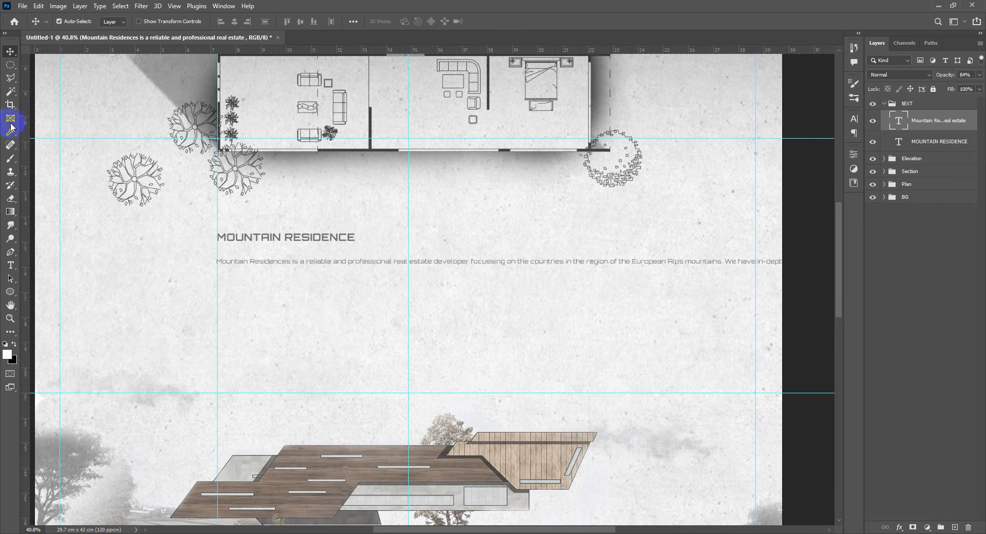
Step: Add a vertical guide along the right edge of the floor plan
left_click_drag(28, 121, 610, 129)
scroll(564, 252, "down", 3)
scroll(529, 247, "up", 2)
scroll(517, 254, "up", 1)
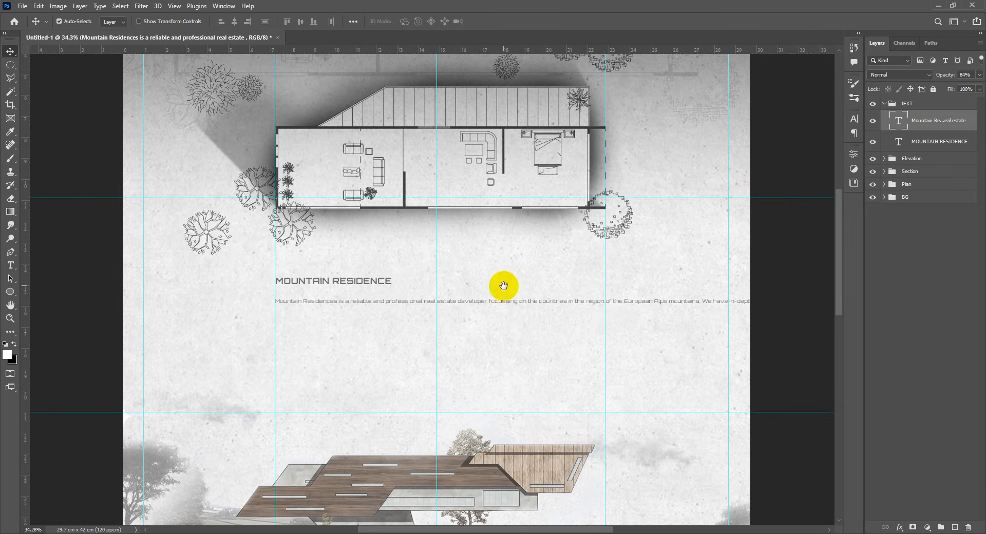
scroll(542, 311, "up", 2)
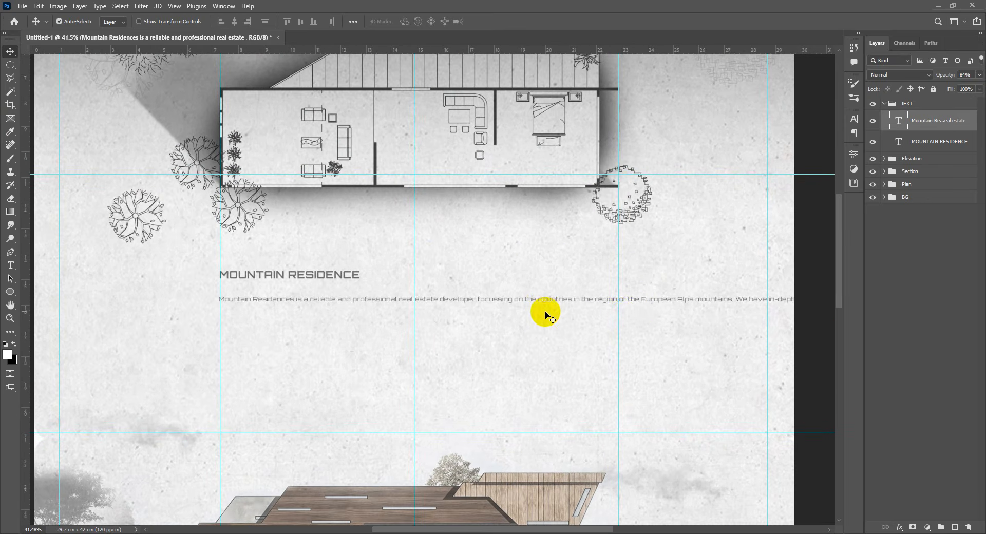
Step: Break the description's first line after "region", at the guide along the plan's right edge
key("t")
left_click(622, 299)
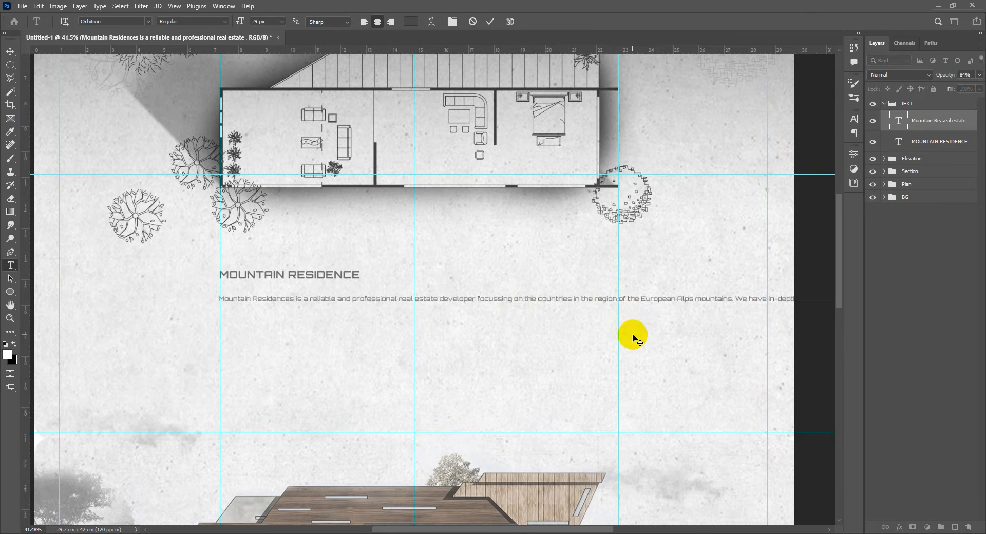
key("Return")
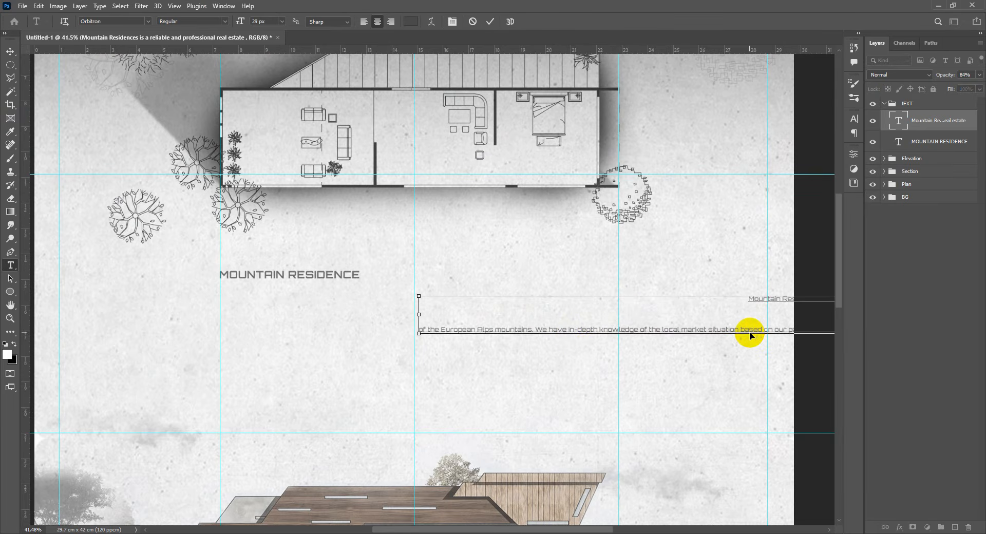
Step: Left-align the entire description text and commit the edit
key("ctrl+a")
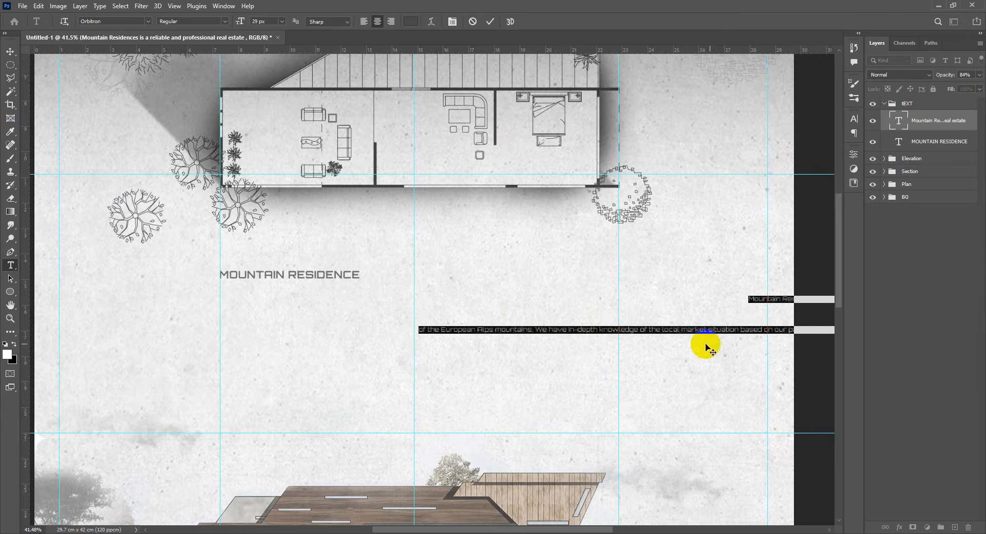
left_click(855, 121)
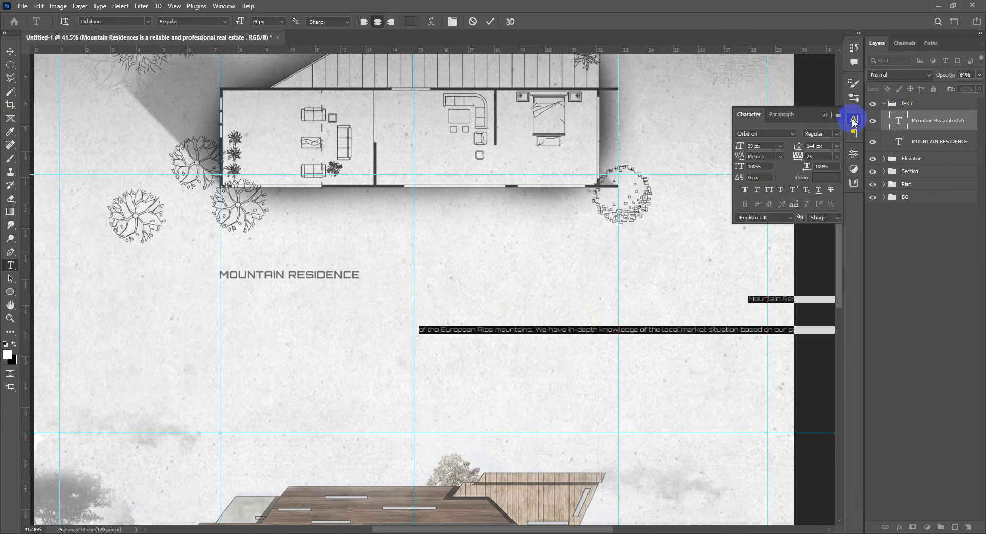
left_click(769, 178)
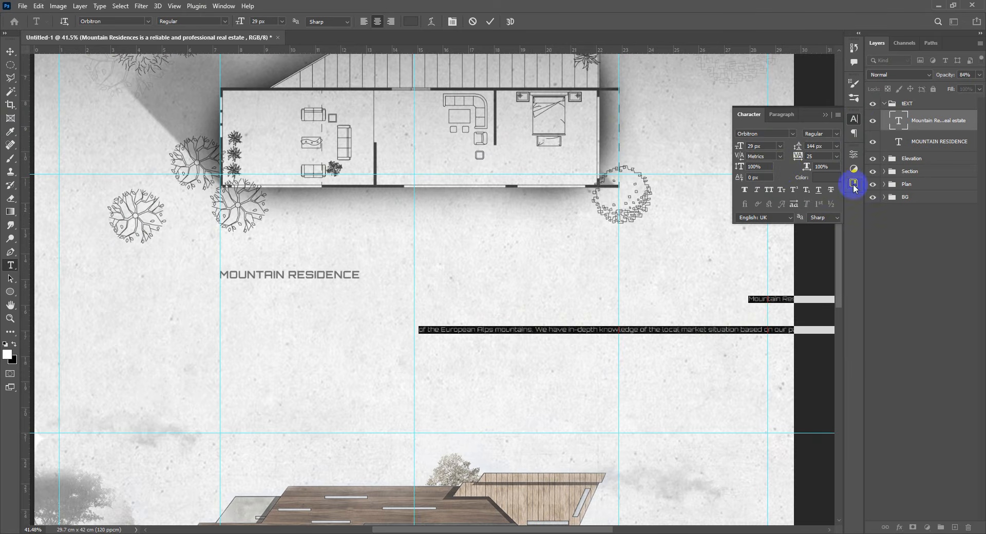
left_click(852, 122)
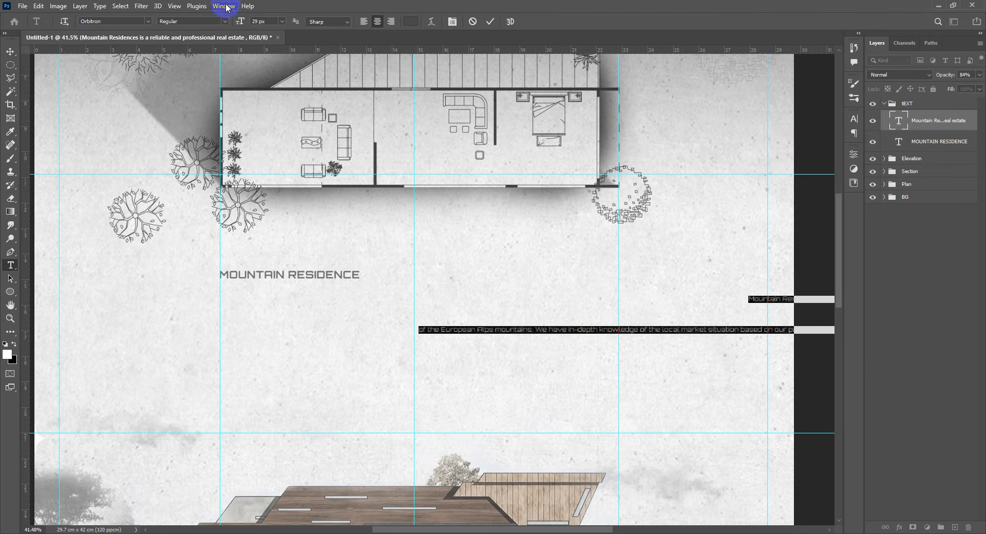
left_click(226, 7)
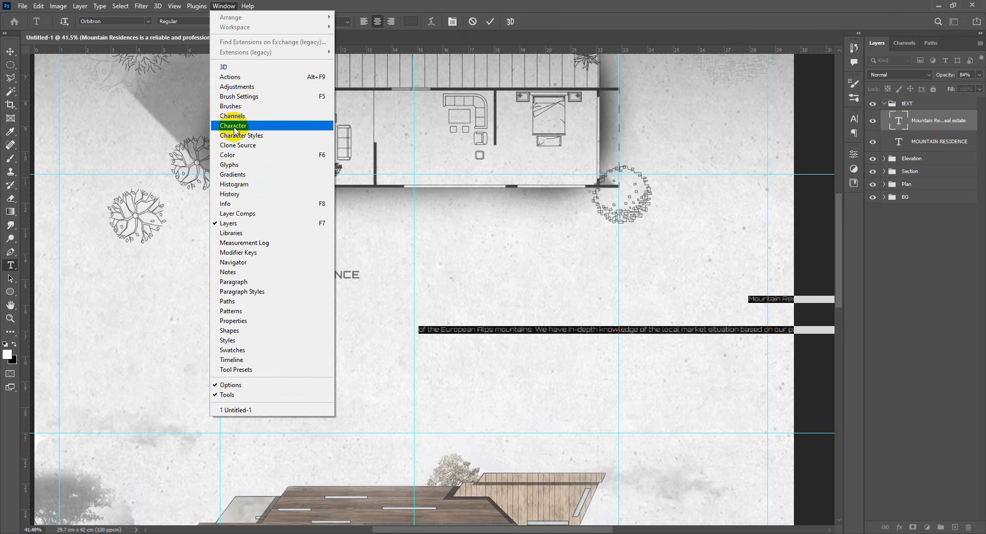
left_click(855, 121)
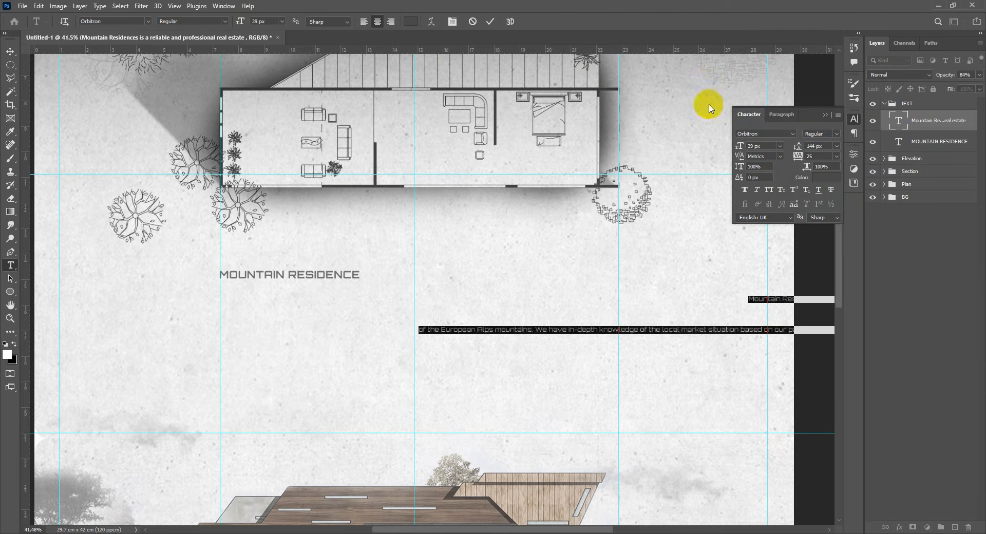
left_click(392, 22)
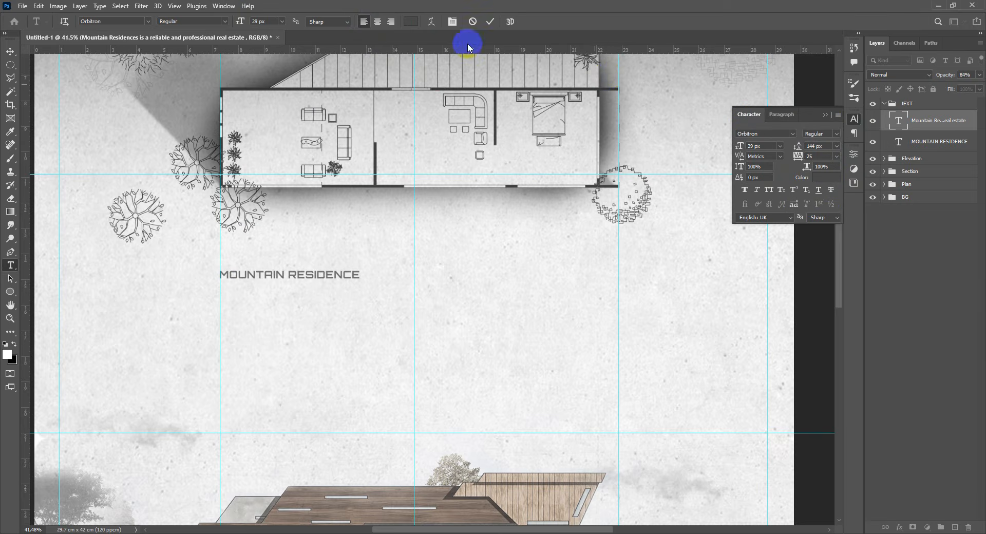
left_click(827, 115)
left_click(600, 226)
Step: Move the description back onto the poster, with its left edge on the guide beneath the MOUNTAIN RESIDENCE title
scroll(590, 232, "down", 5)
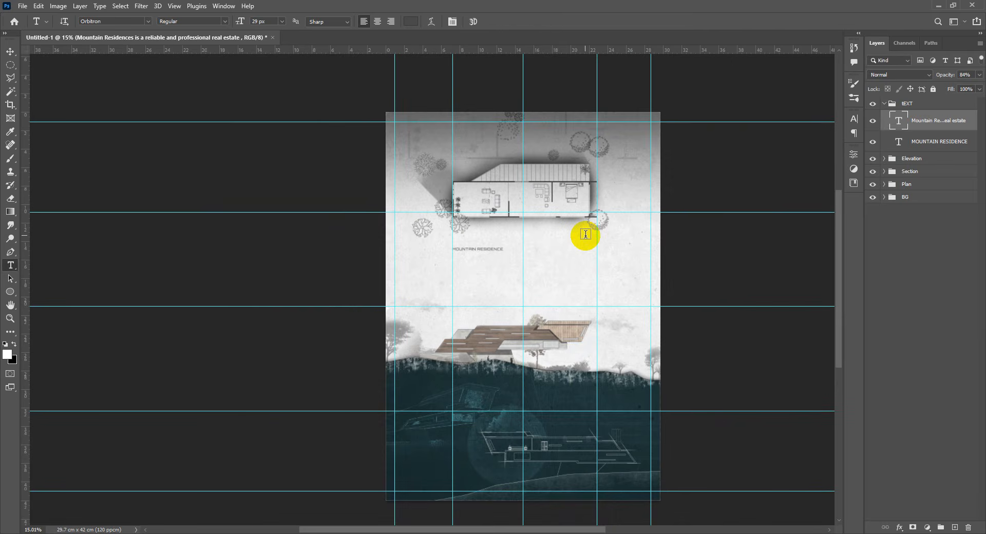
key("ctrl+t")
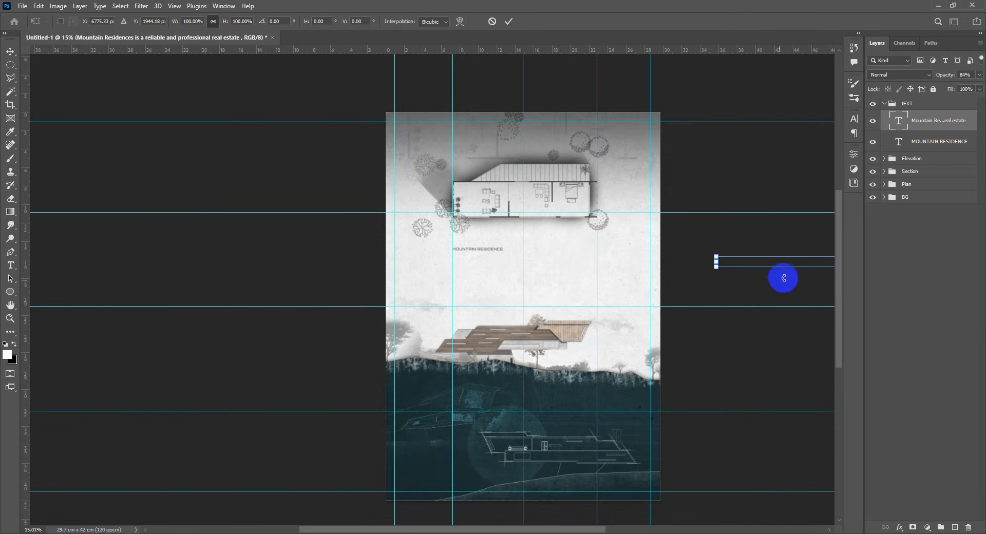
left_click_drag(791, 266, 534, 264)
scroll(529, 265, "up", 5)
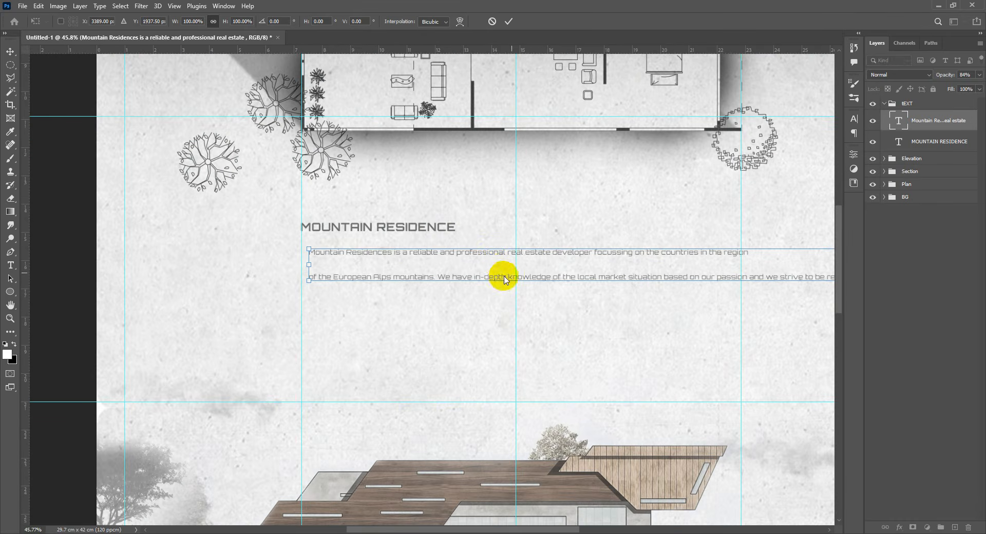
left_click_drag(487, 264, 480, 261)
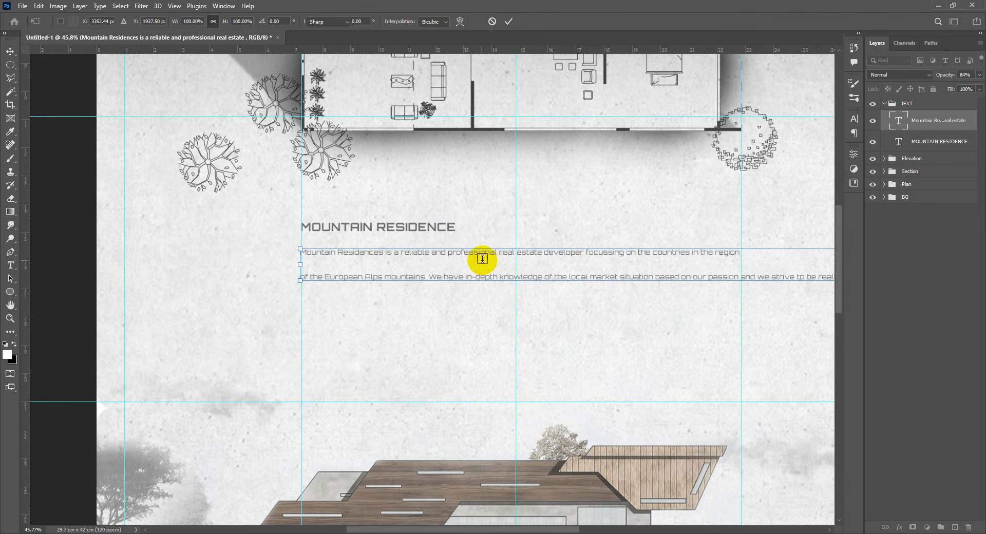
key("Return")
Step: Set the line spacing of the entire description text to 38 px
left_click(482, 253)
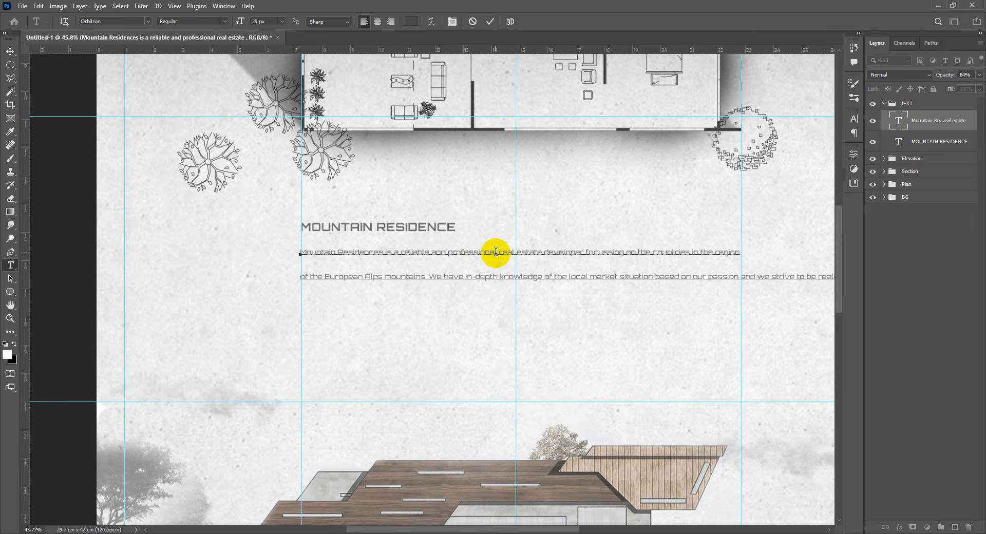
key("ctrl+a")
left_click(854, 119)
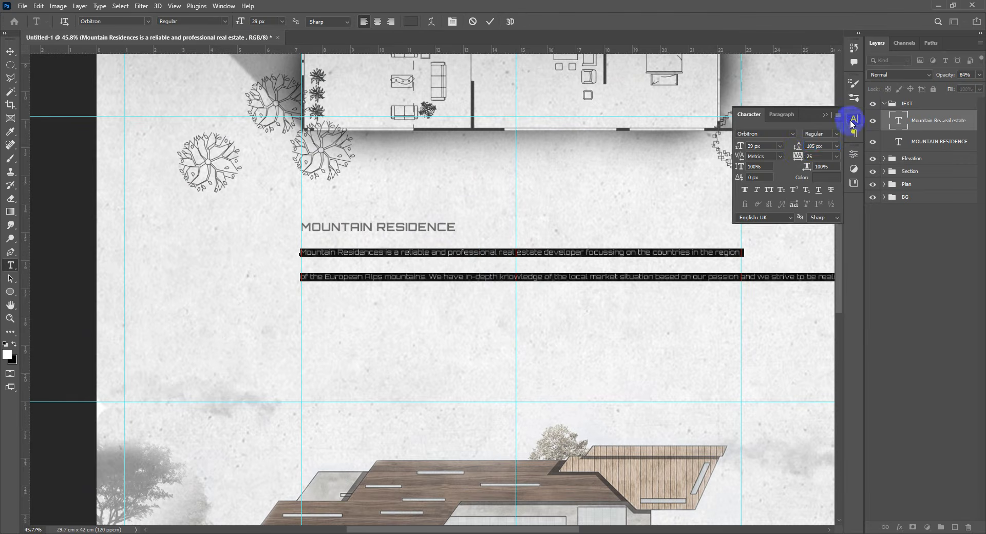
left_click(817, 146)
left_click_drag(799, 147, 765, 148)
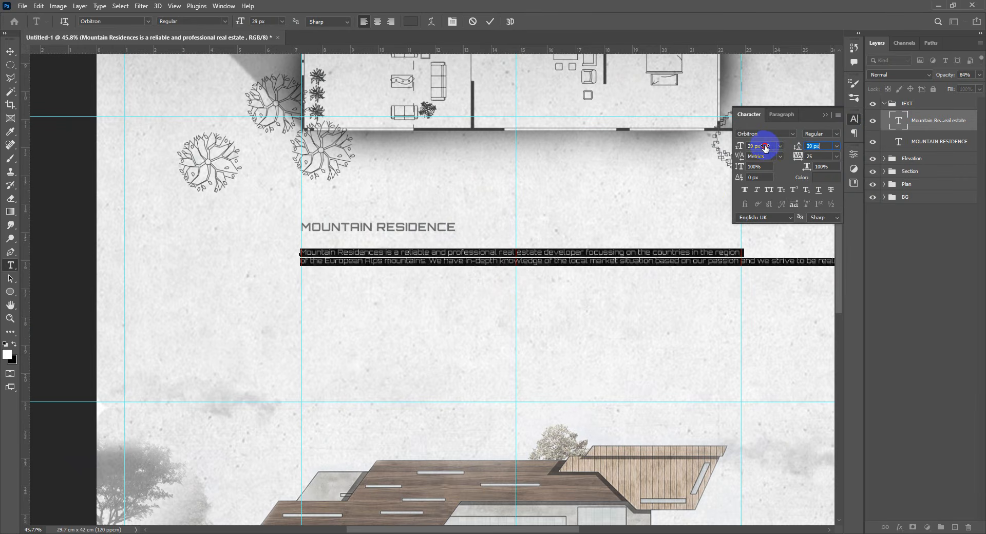
left_click(824, 113)
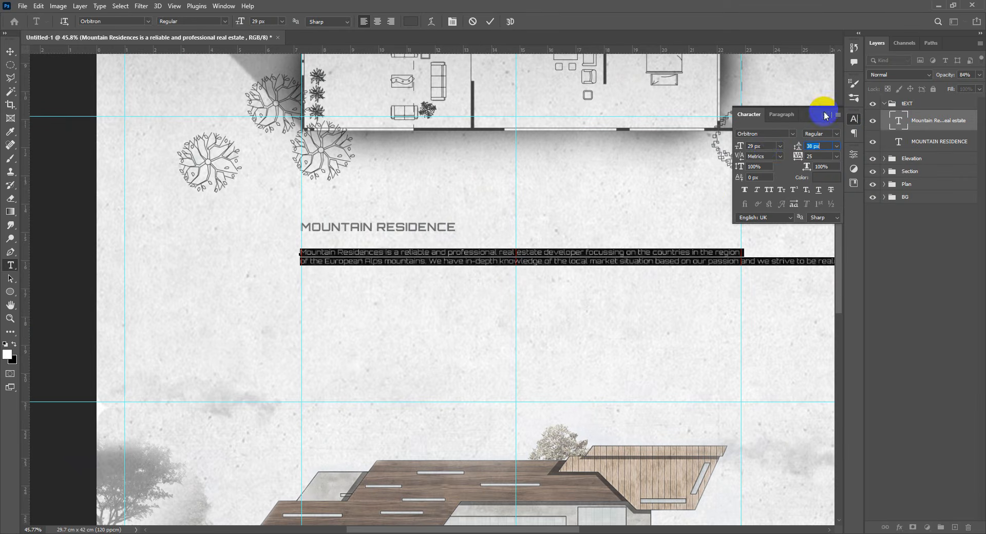
Step: Break the description's lines after "our passion" and "create effective" to fit the guide at the plan's right edge, and commit
left_click(722, 258)
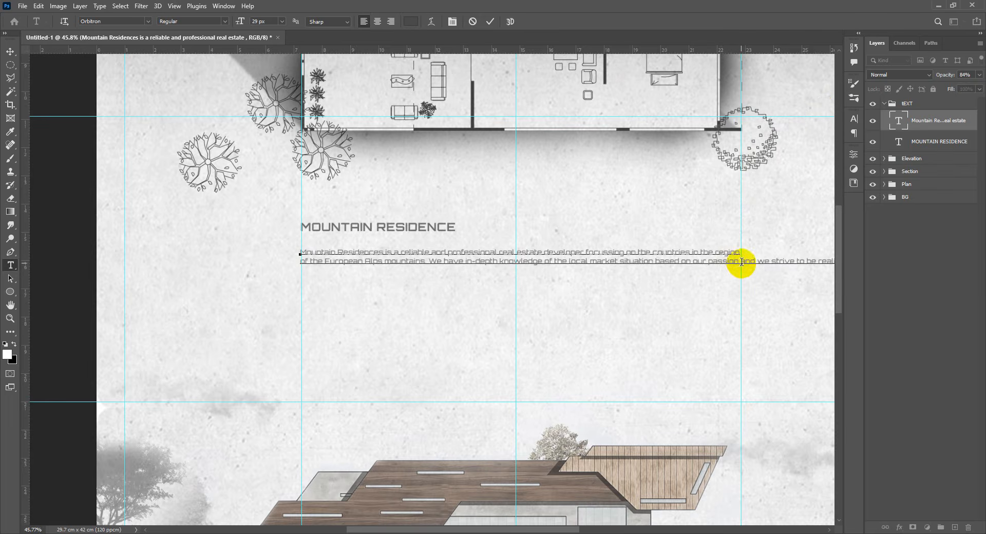
key("Return")
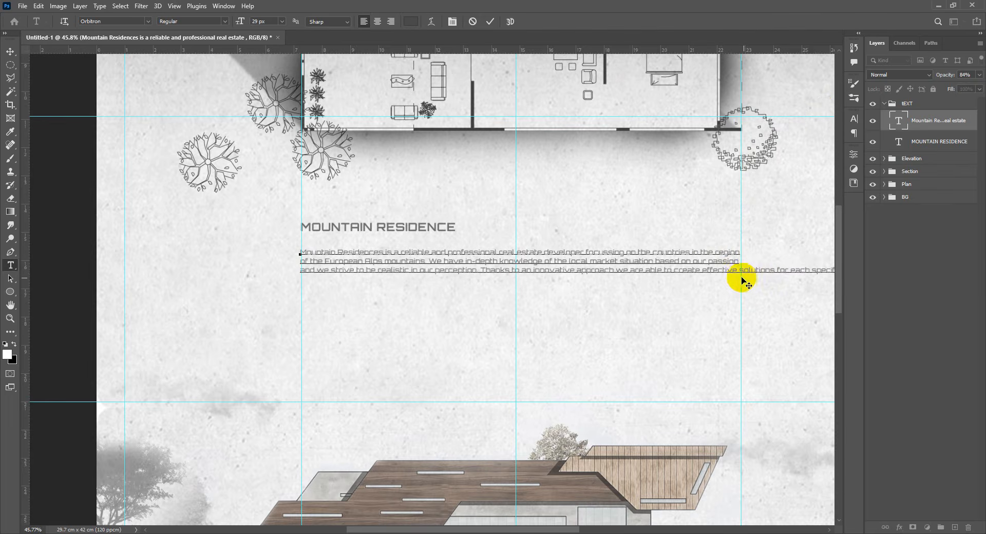
left_click(740, 270)
key("Return")
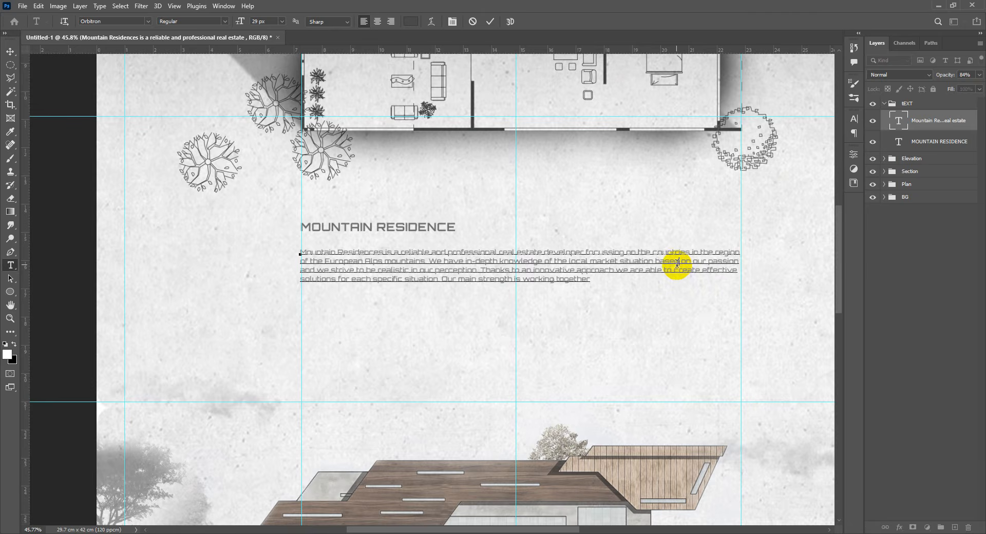
key("ctrl+Return")
Step: Duplicate the description paragraph directly below the original, leaving a gap between the two
key("v")
scroll(585, 262, "down", 2)
scroll(587, 263, "up", 2)
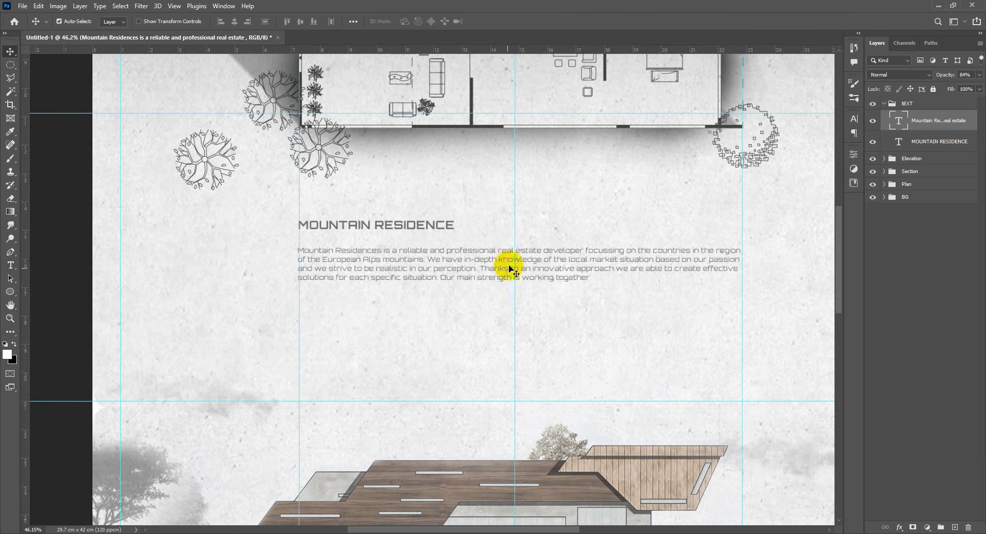
left_click_drag(504, 254, 504, 297)
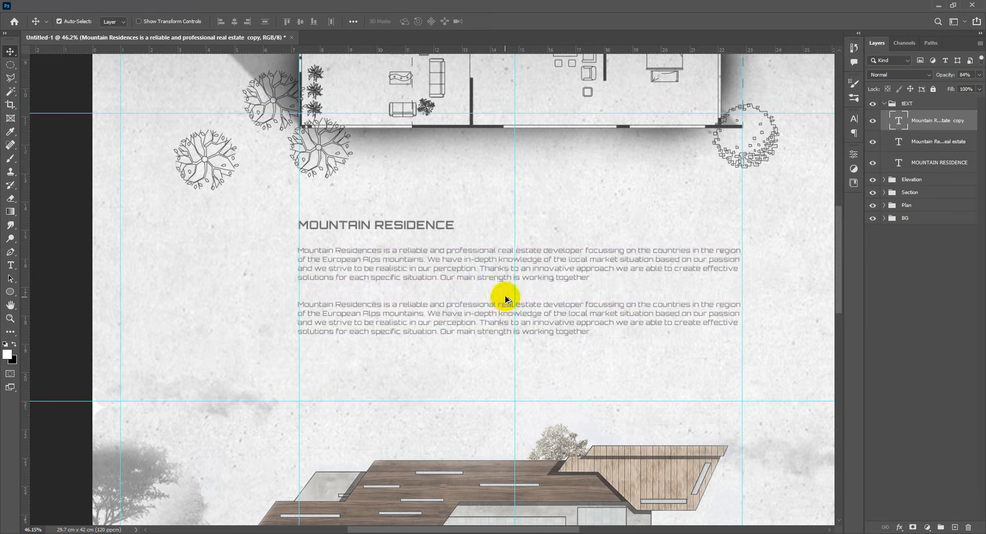
Step: Hide the guides and examine how the title and both paragraphs sit between the plan and the elevation
scroll(506, 295, "down", 3)
scroll(506, 296, "up", 3)
key("ctrl+semicolon")
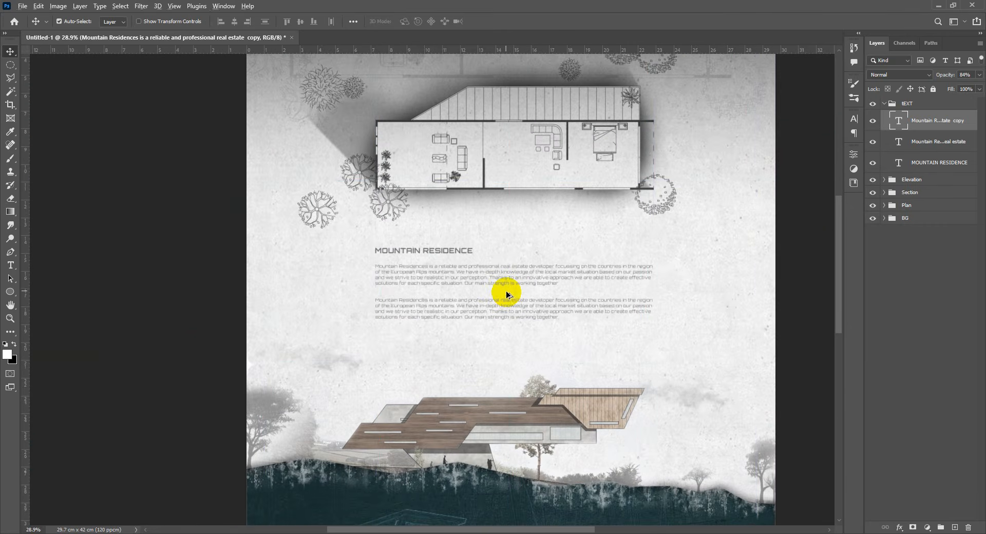
scroll(507, 297, "down", 4)
scroll(506, 297, "up", 5)
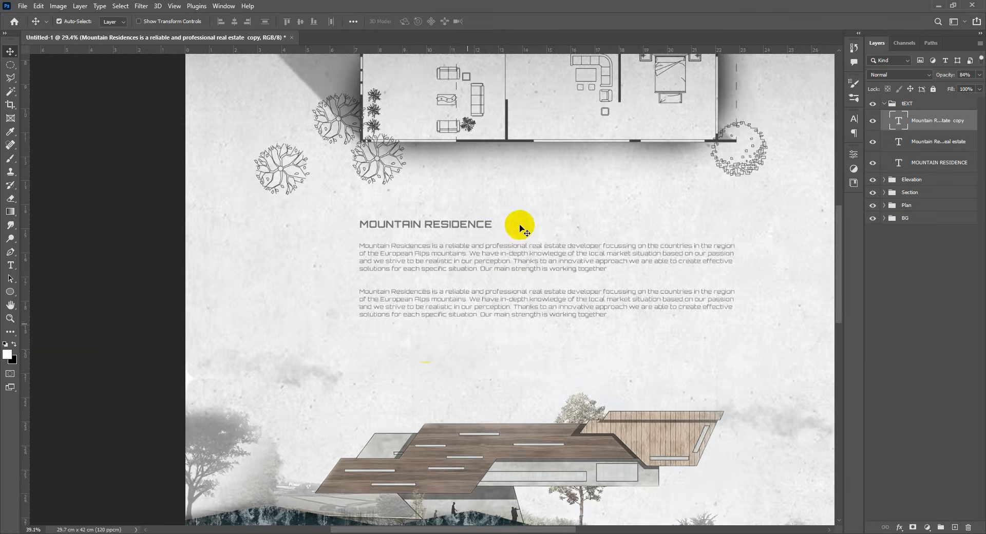
scroll(579, 279, "down", 2)
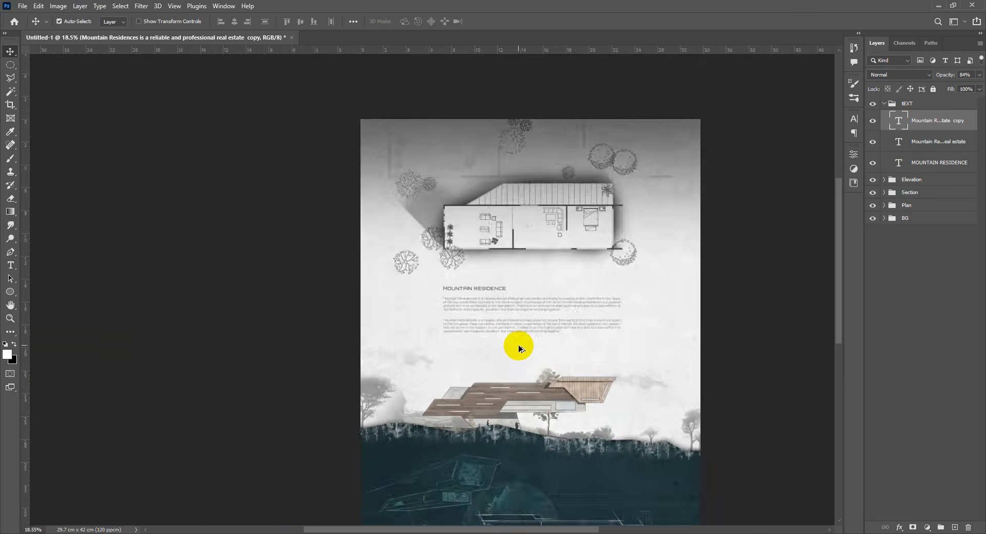
scroll(517, 349, "up", 6)
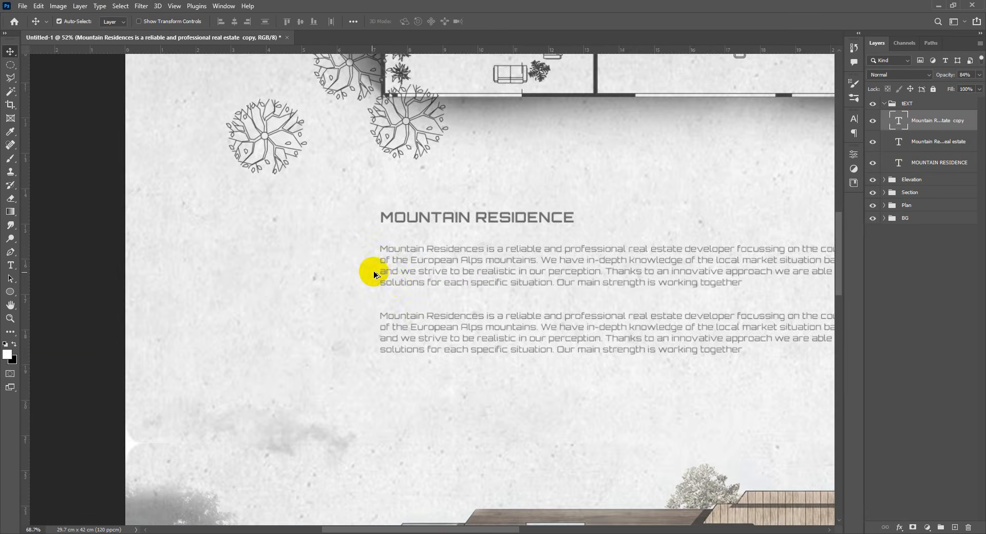
left_click_drag(414, 288, 420, 285)
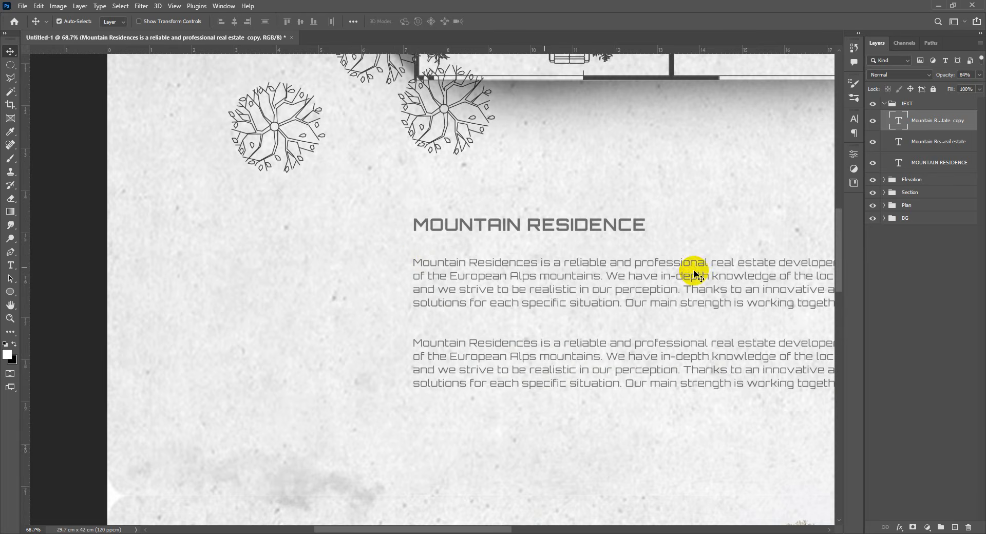
Step: Create a new layer above the text layers and set up a hard round brush at 10 px
left_click(955, 528)
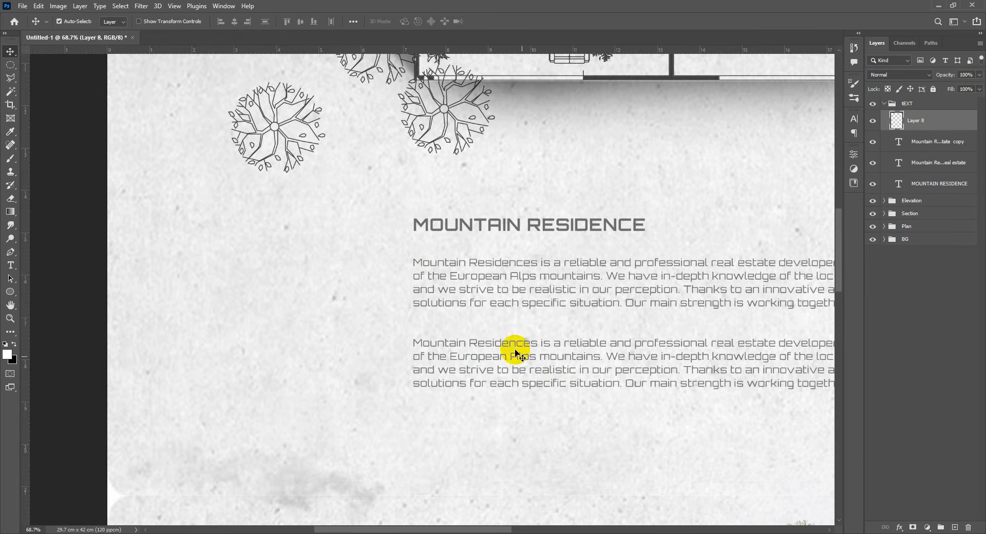
key("b")
right_click(404, 267)
left_click_drag(559, 414, 559, 365)
left_click(425, 340)
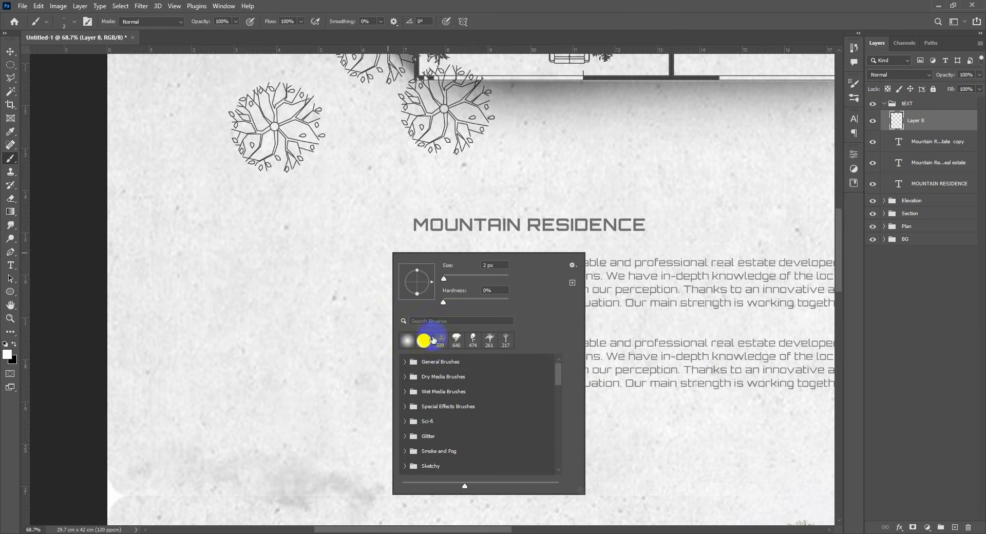
left_click(356, 301)
left_click_drag(344, 300, 342, 300)
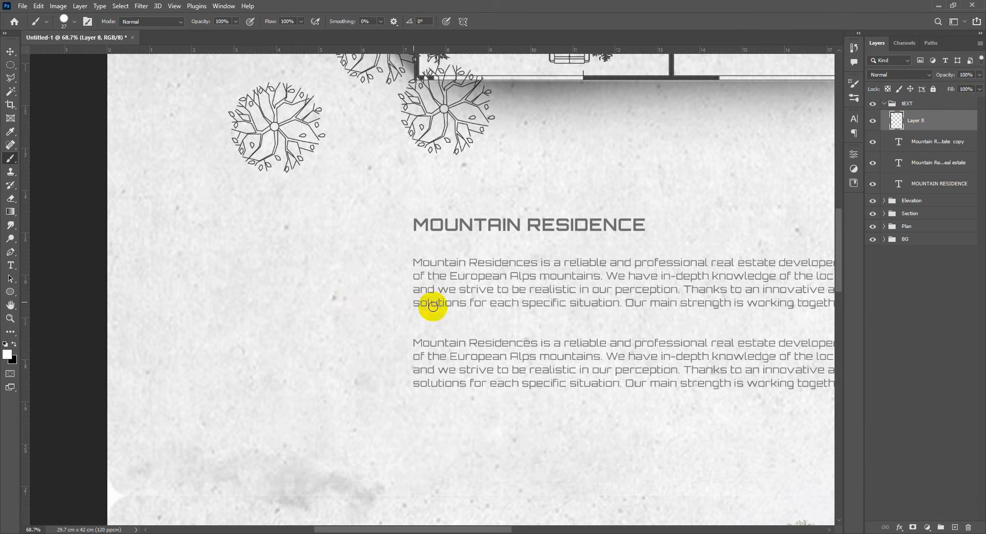
scroll(431, 288, "up", 4)
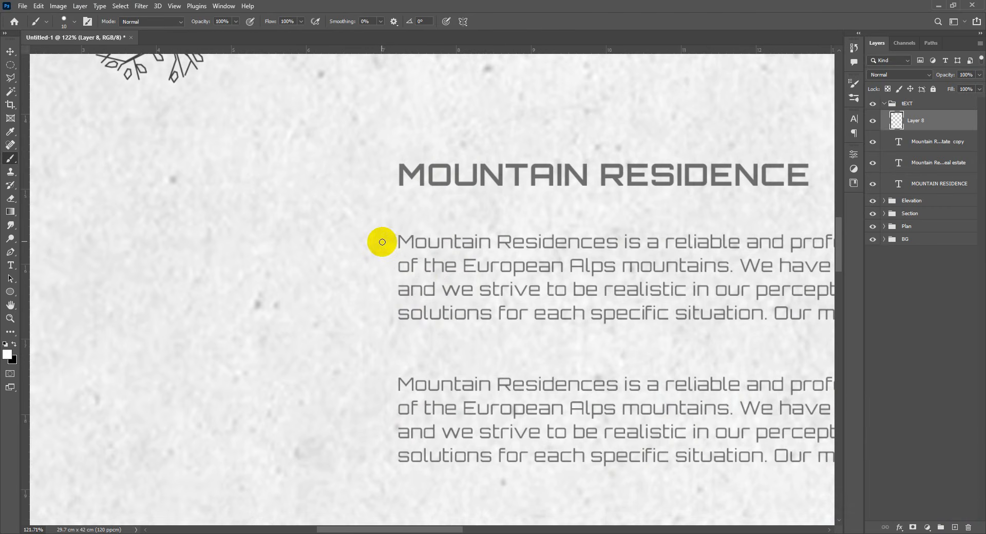
scroll(404, 275, "down", 2)
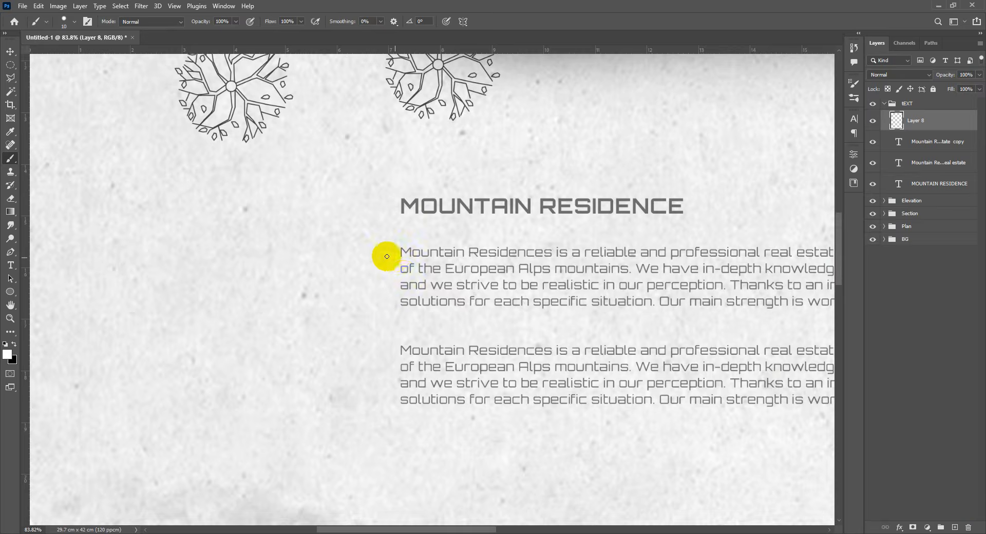
Step: Choose the 2416 px doodle brush from the arrow-doodles brush set
right_click(387, 257)
left_click_drag(557, 375, 556, 461)
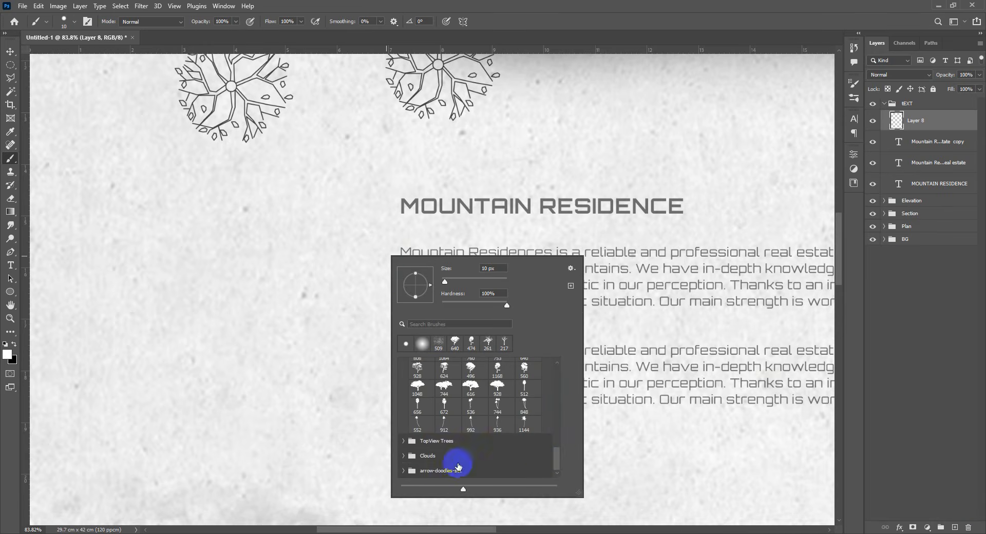
left_click(404, 471)
scroll(478, 402, "down", 10)
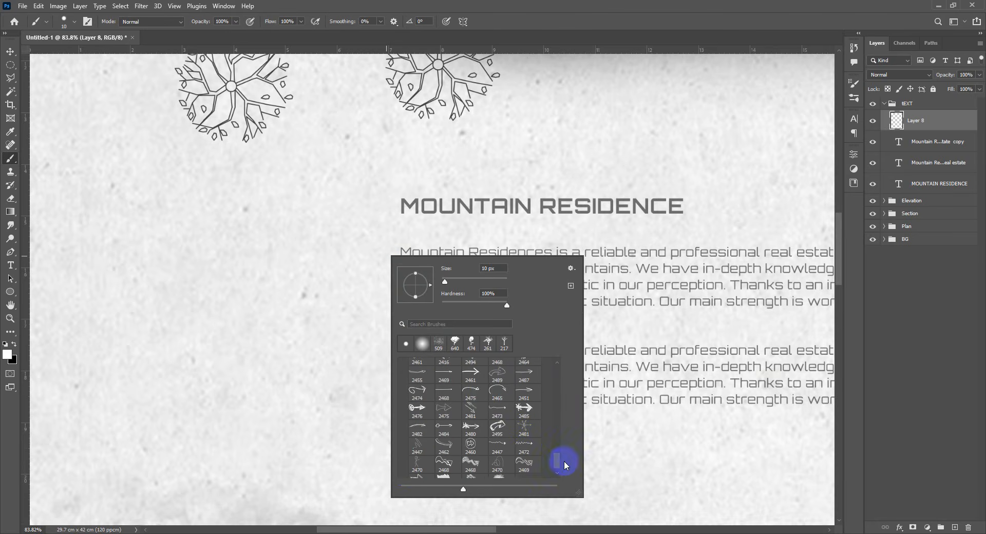
left_click_drag(557, 465, 557, 462)
left_click(443, 378)
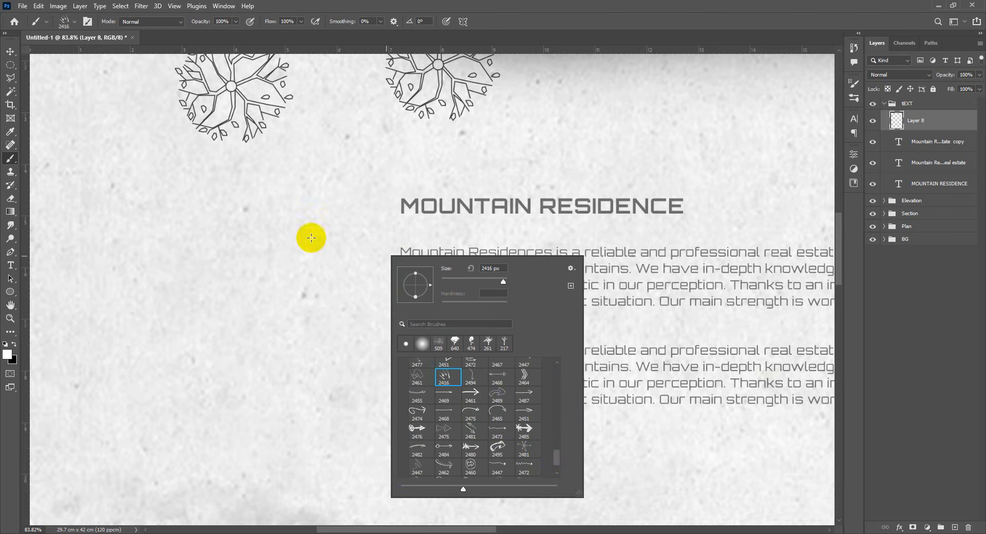
Step: Stamp the arrow doodle once in black at 90 px just in front of the first description paragraph
left_click(312, 235)
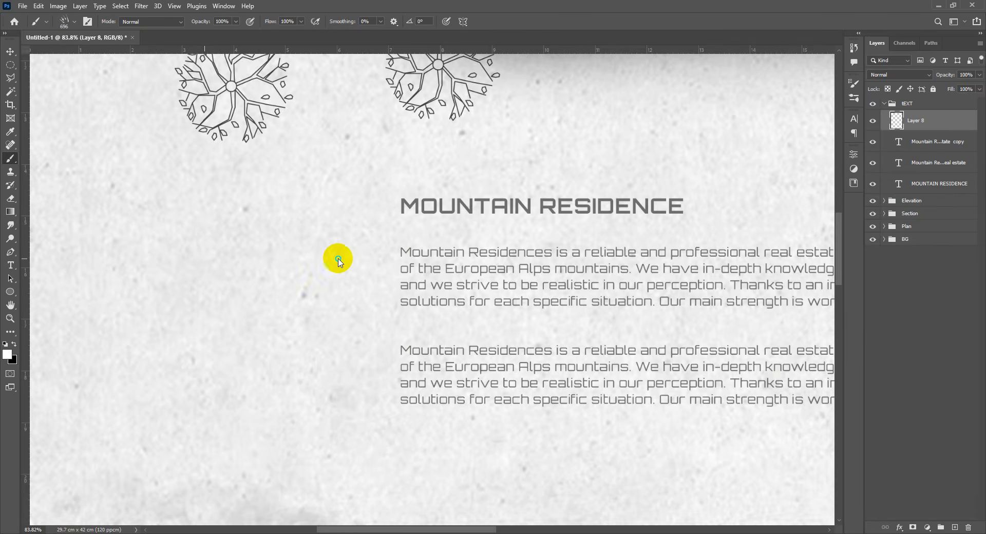
left_click(320, 256)
key("ctrl+z")
key("c")
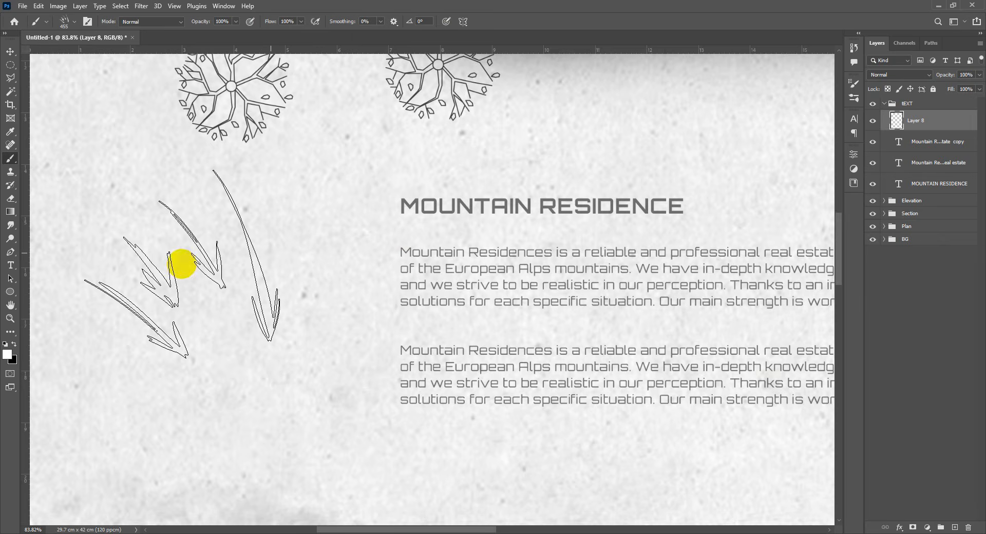
left_click(13, 344)
right_click(350, 238)
left_click_drag(307, 240, 270, 245)
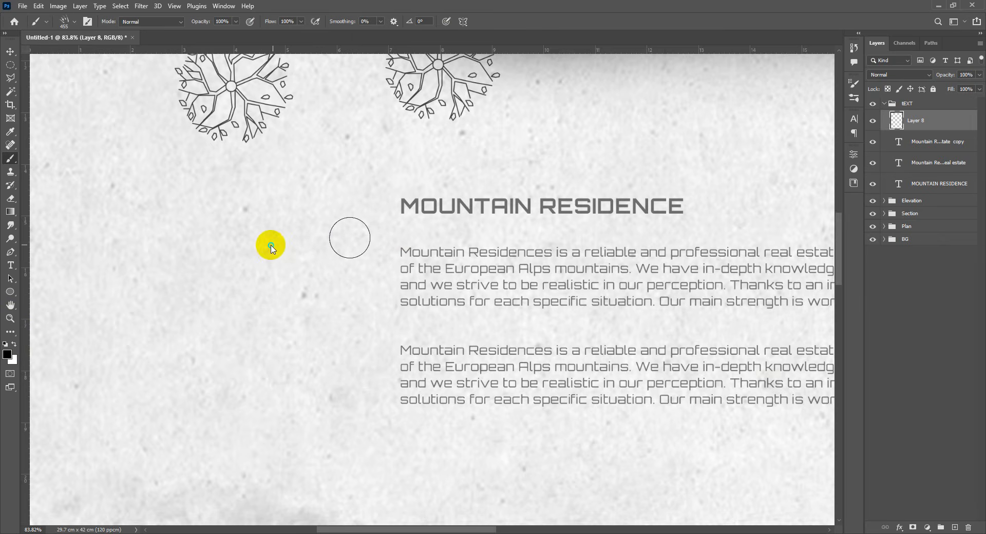
left_click(367, 245)
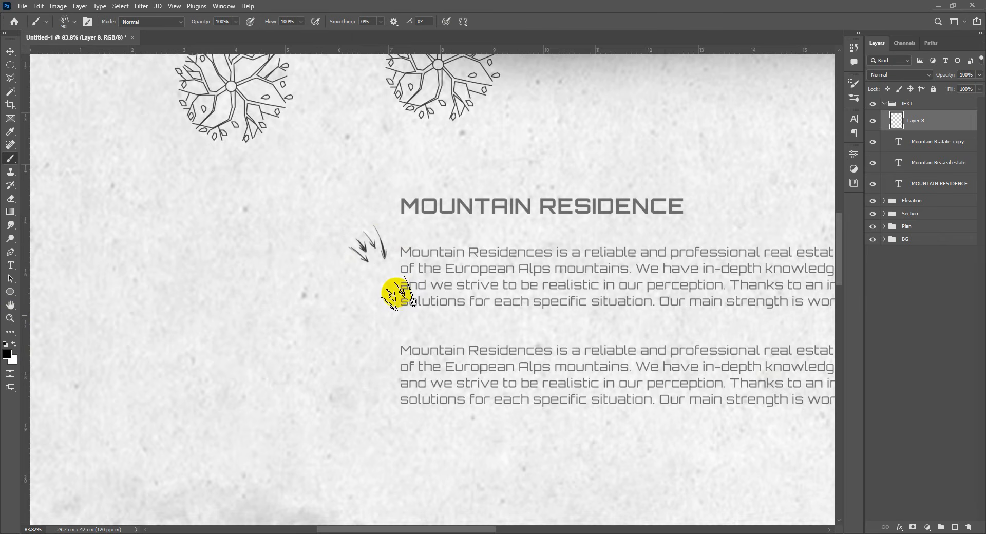
Step: Reduce the opacity of the arrow doodle layer to 88% and compare it with the title layer
key("v")
scroll(396, 288, "down", 3)
scroll(402, 295, "up", 2)
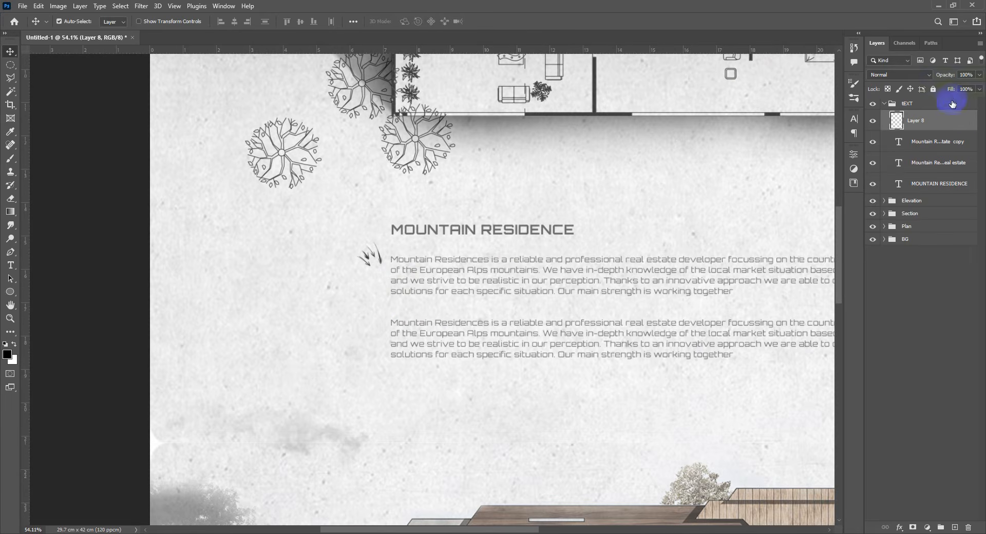
left_click_drag(942, 77, 942, 78)
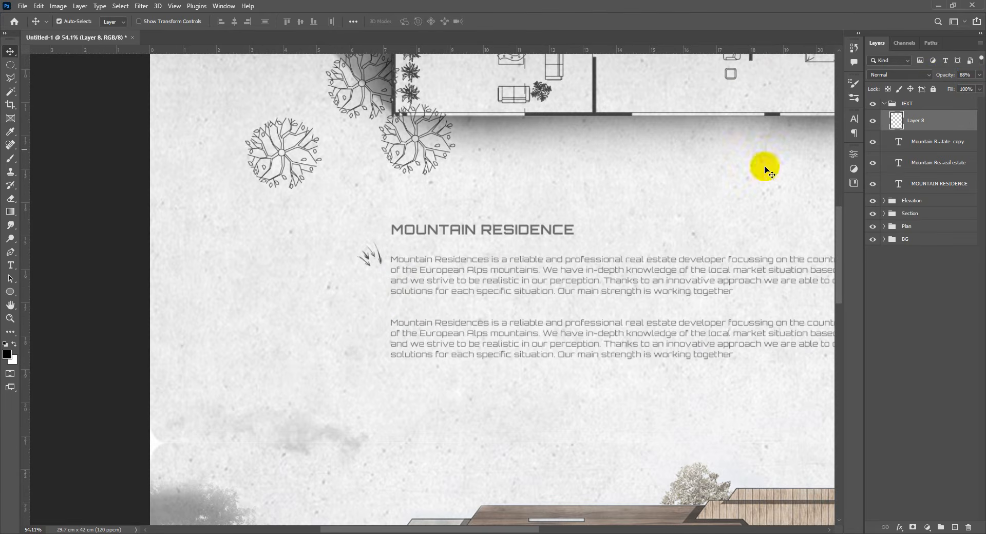
left_click(437, 234)
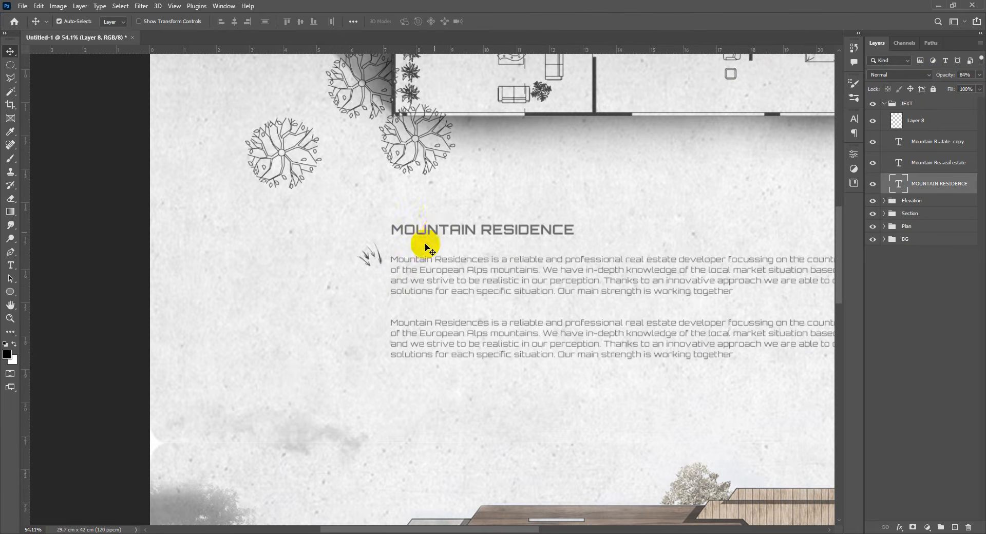
left_click(379, 261)
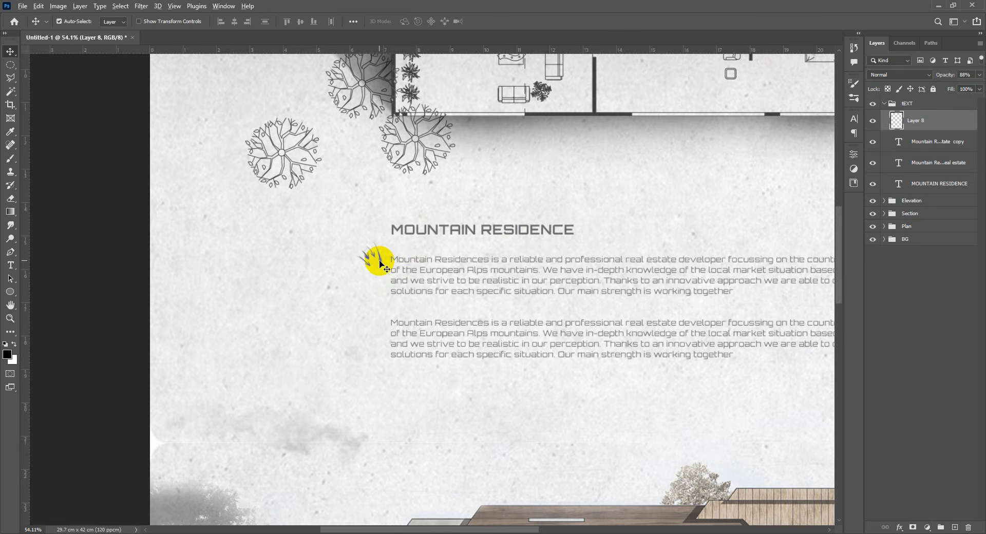
Step: Scale the arrow doodle beside the first paragraph down slightly
scroll(381, 262, "up", 2)
scroll(389, 265, "down", 5)
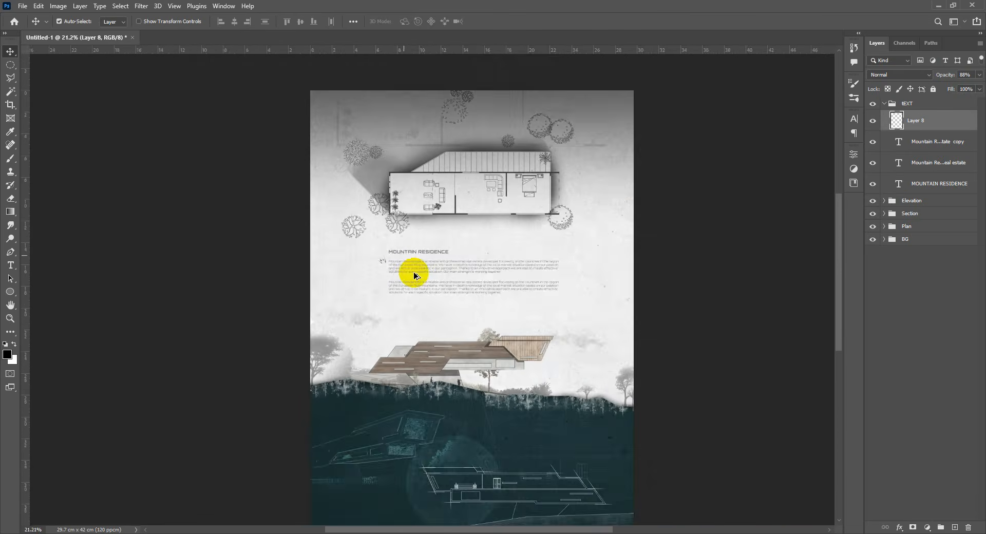
scroll(393, 270, "up", 3)
scroll(339, 244, "up", 3)
key("ctrl+t")
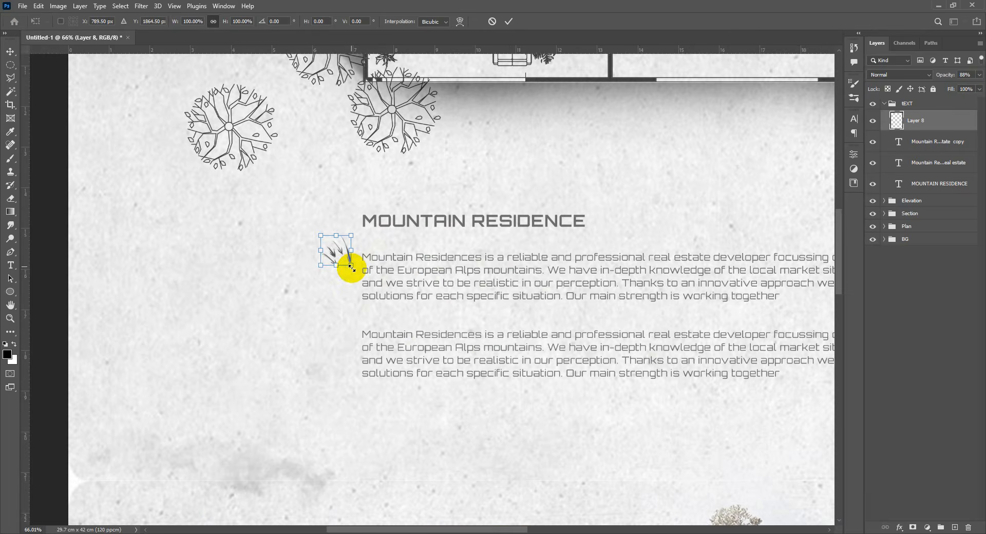
left_click_drag(352, 269, 349, 264)
key("Return")
scroll(350, 264, "down", 3)
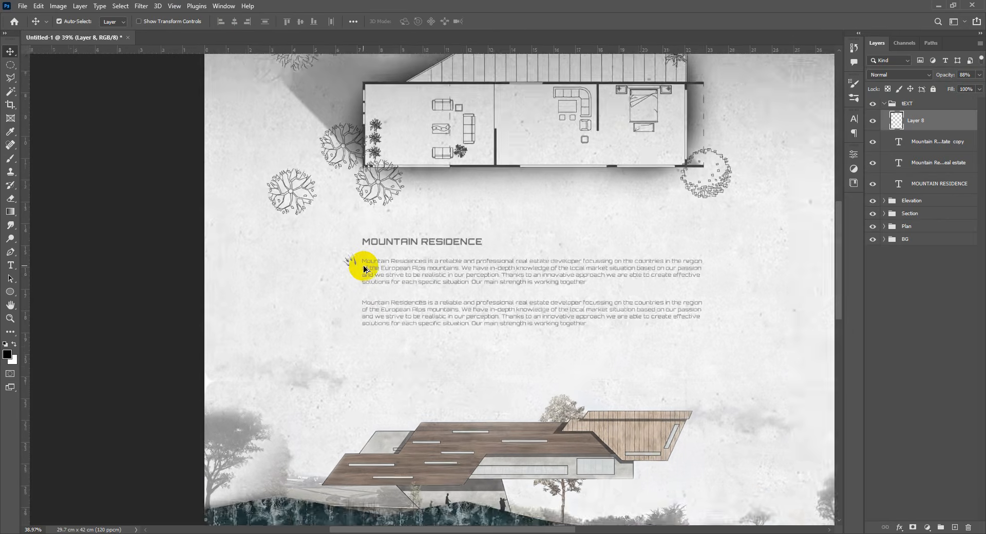
Step: Stamp the 2460 px circled-arrow brush, reduced to 49 px, in front of the second paragraph's first line
key("b")
right_click(387, 259)
scroll(455, 373, "down", 2)
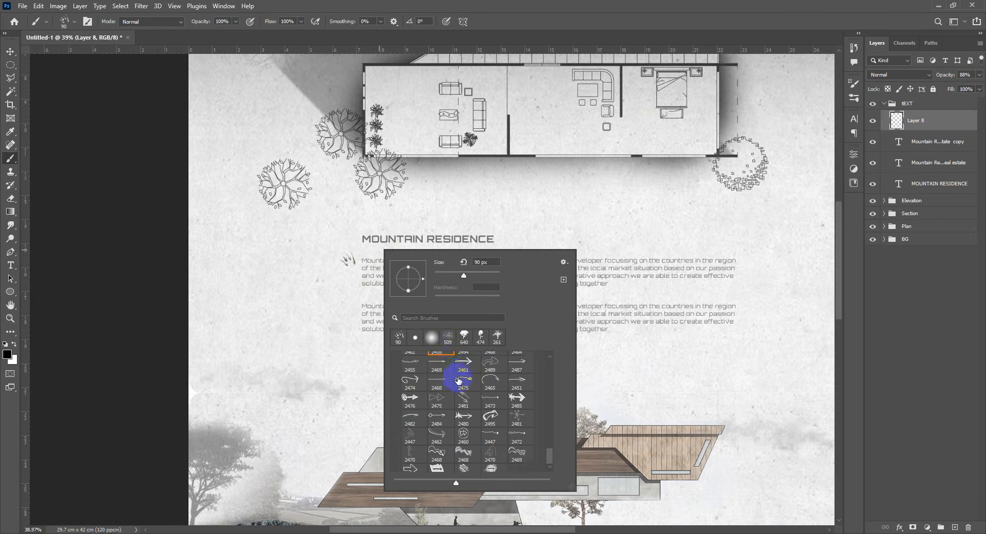
left_click(463, 424)
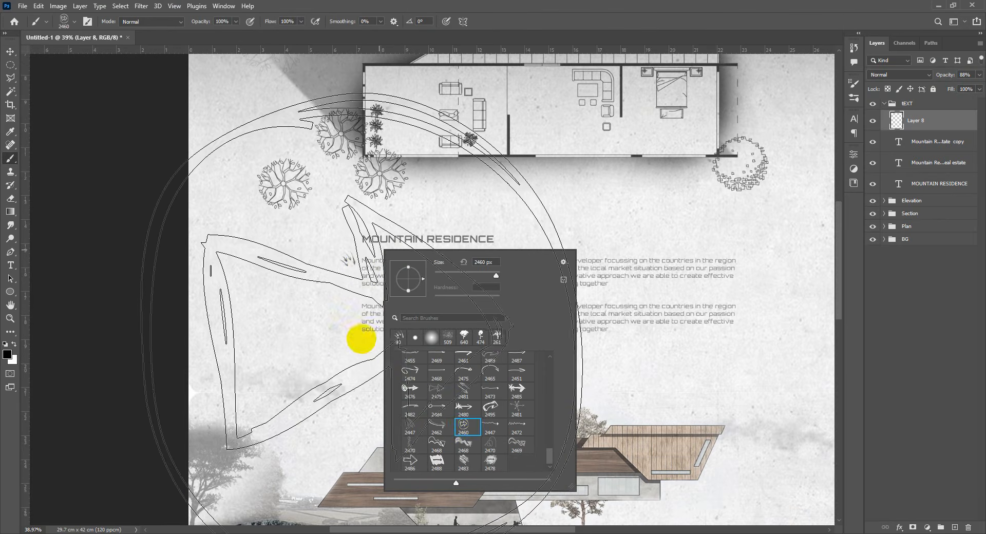
left_click(360, 336)
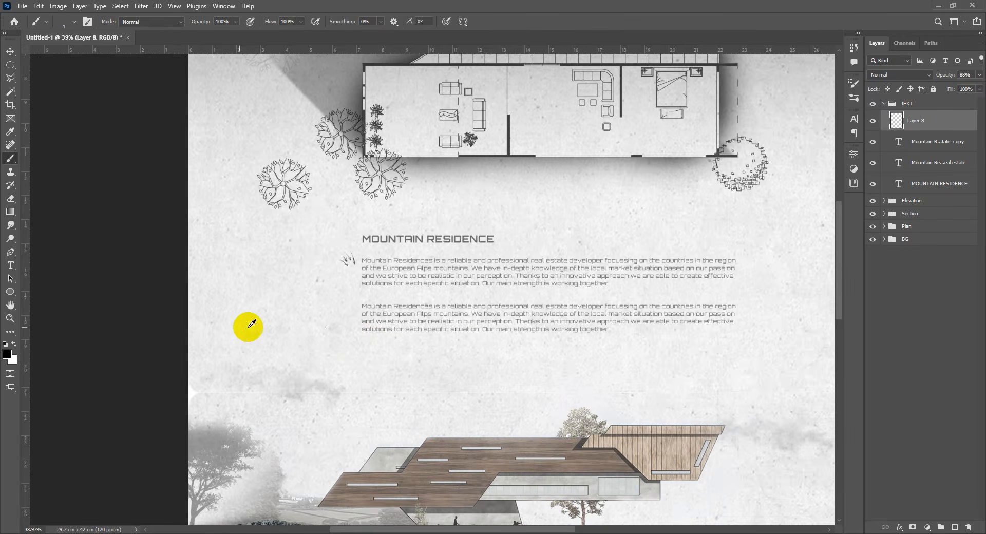
scroll(344, 311, "up", 5)
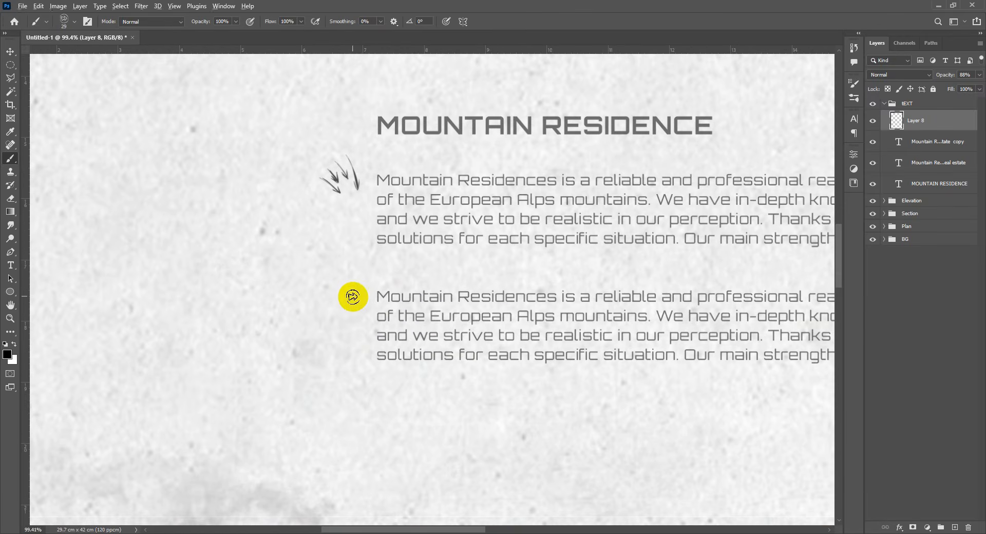
left_click_drag(353, 296, 348, 296, "alt")
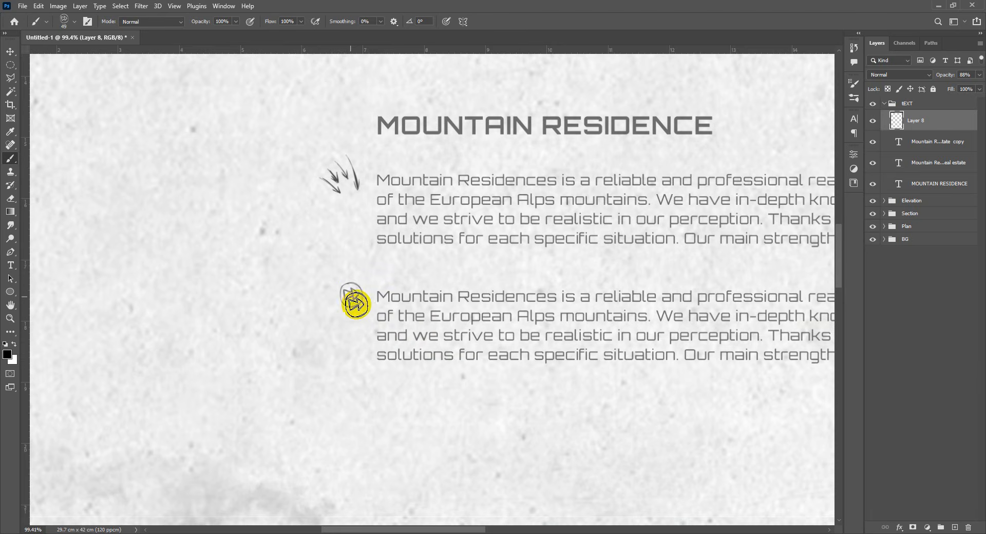
Step: Examine how the two brushed accents and the text block sit within the whole poster
key("v")
scroll(362, 305, "down", 6)
scroll(403, 342, "up", 4)
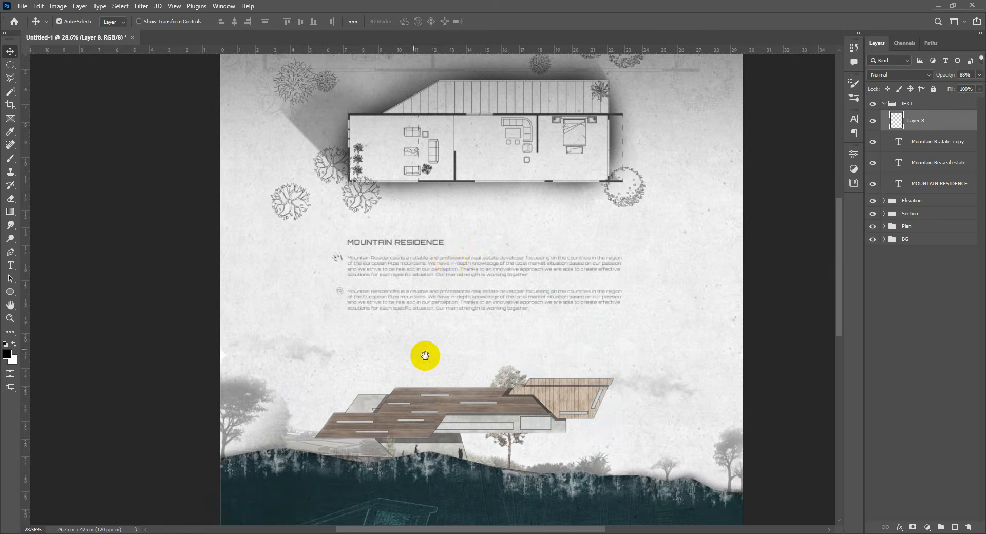
left_click_drag(431, 356, 453, 252)
scroll(454, 262, "down", 4)
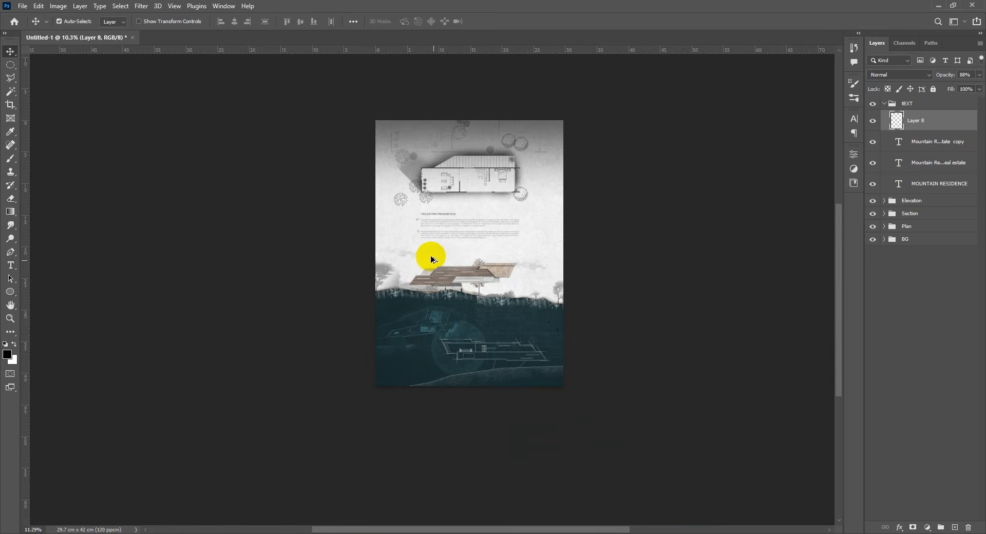
scroll(435, 259, "up", 3)
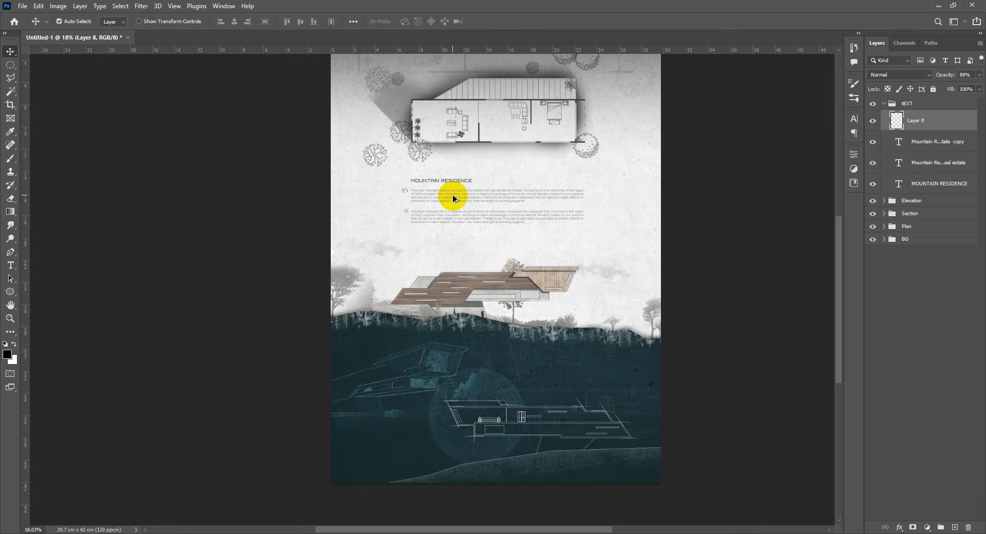
scroll(454, 168, "up", 6)
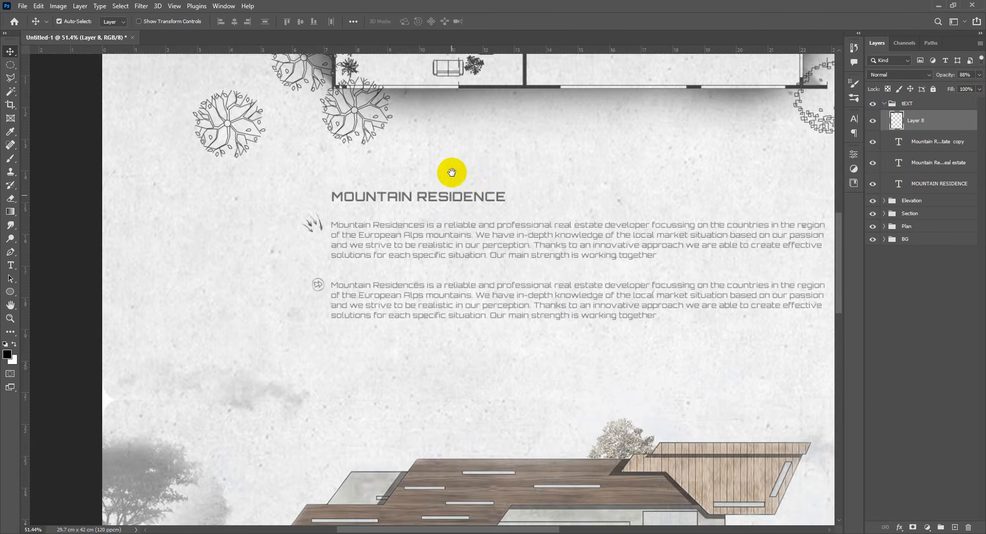
left_click_drag(451, 172, 450, 268)
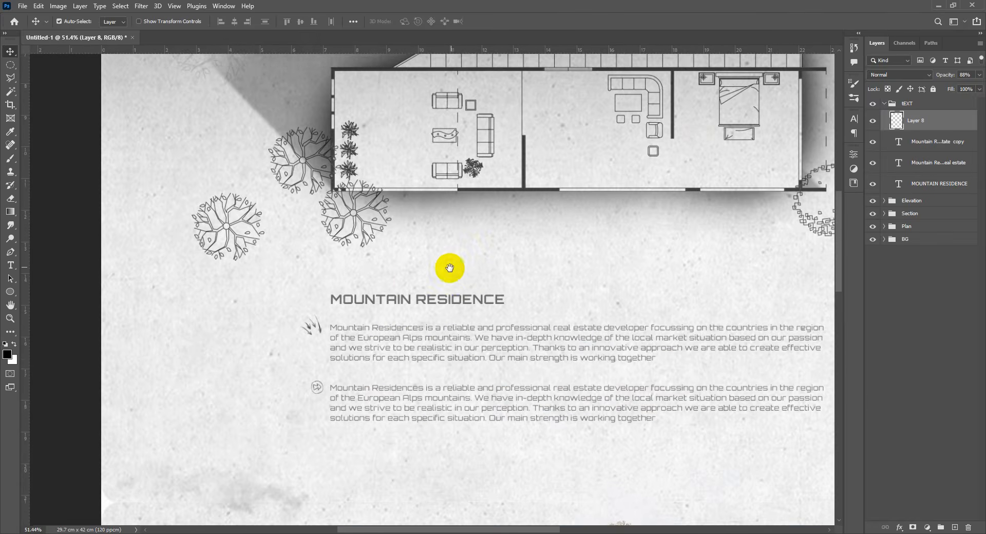
scroll(434, 215, "down", 6)
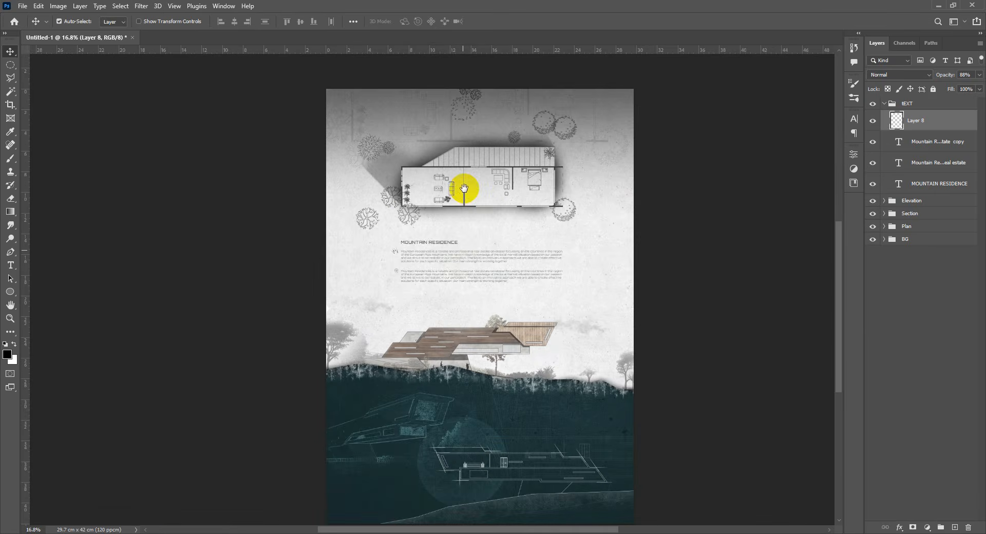
Step: Create a new layer above the doodle layer and set up a hard round white brush at 39 px
scroll(434, 315, "up", 3)
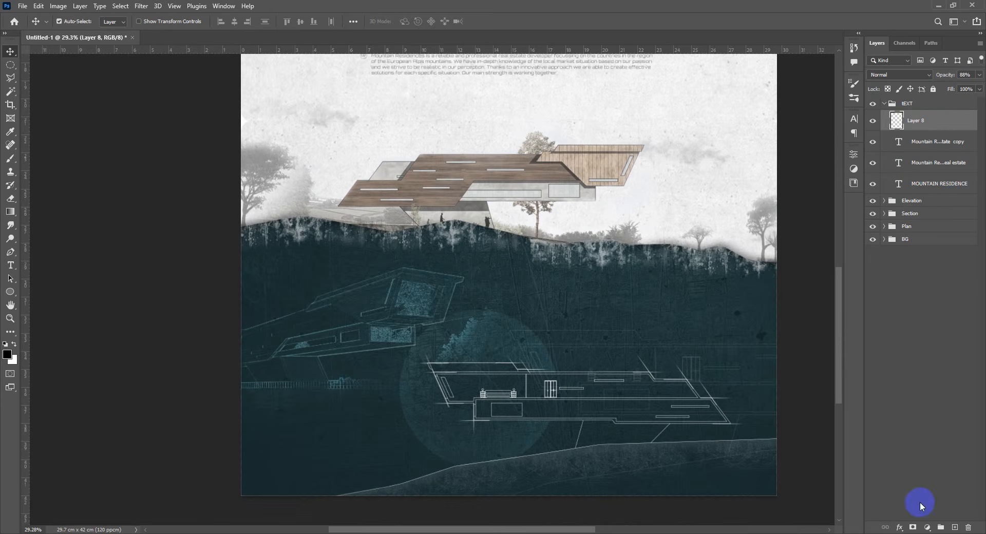
left_click(957, 528)
scroll(528, 286, "up", 2)
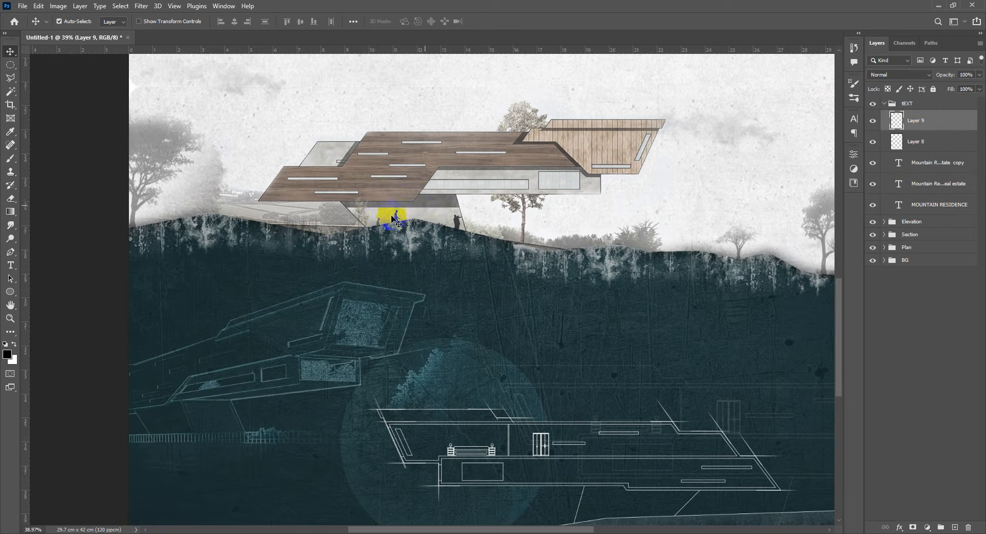
key("b")
right_click(434, 284)
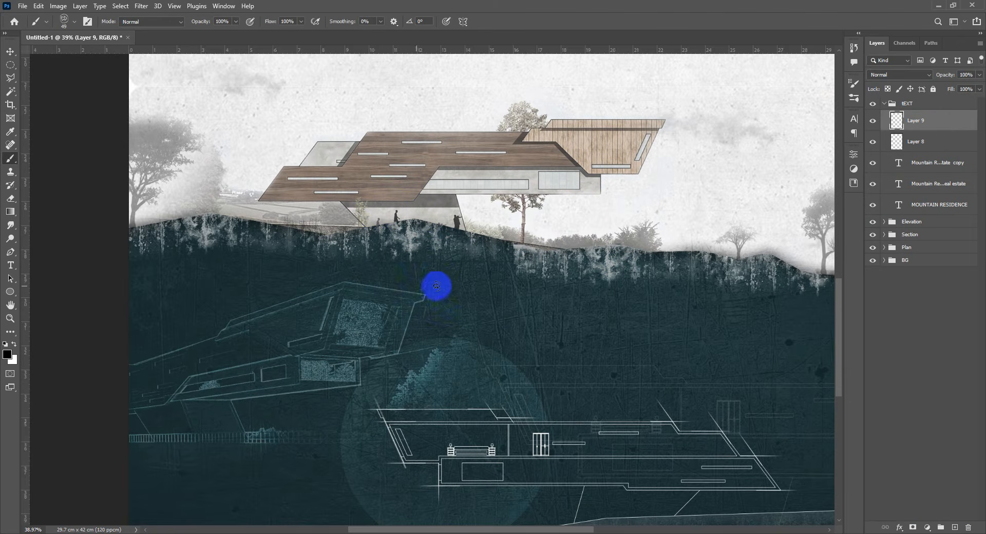
left_click(512, 351)
left_click(352, 293)
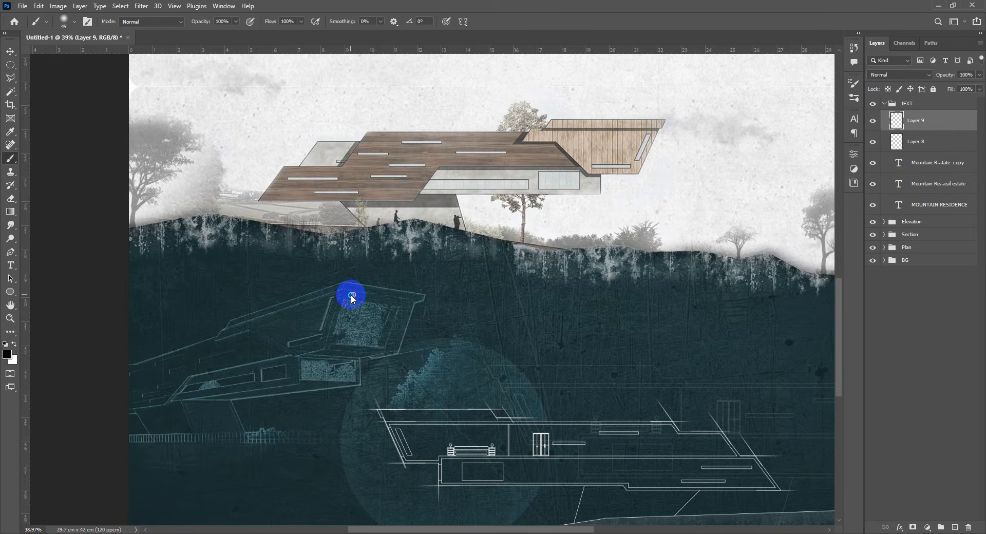
right_click(411, 258)
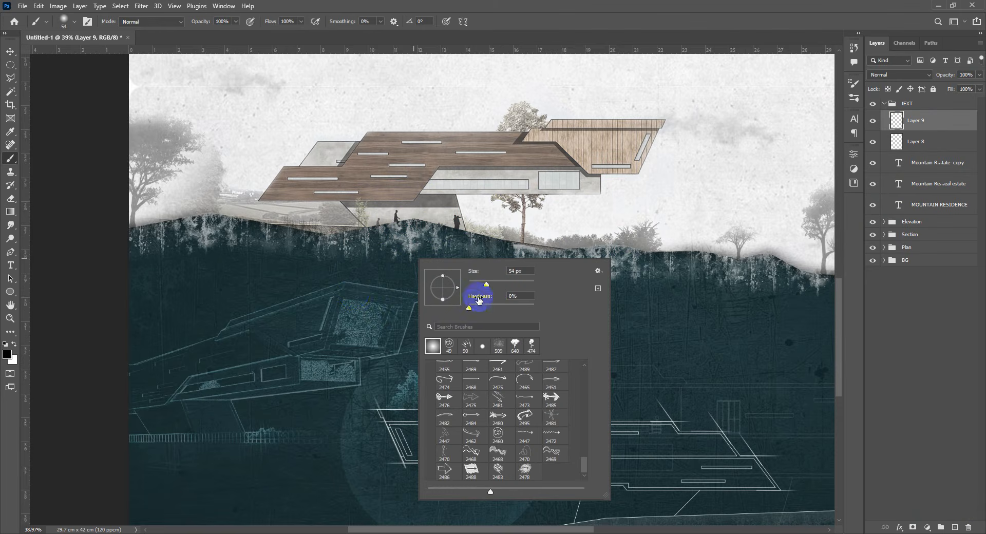
left_click(308, 266)
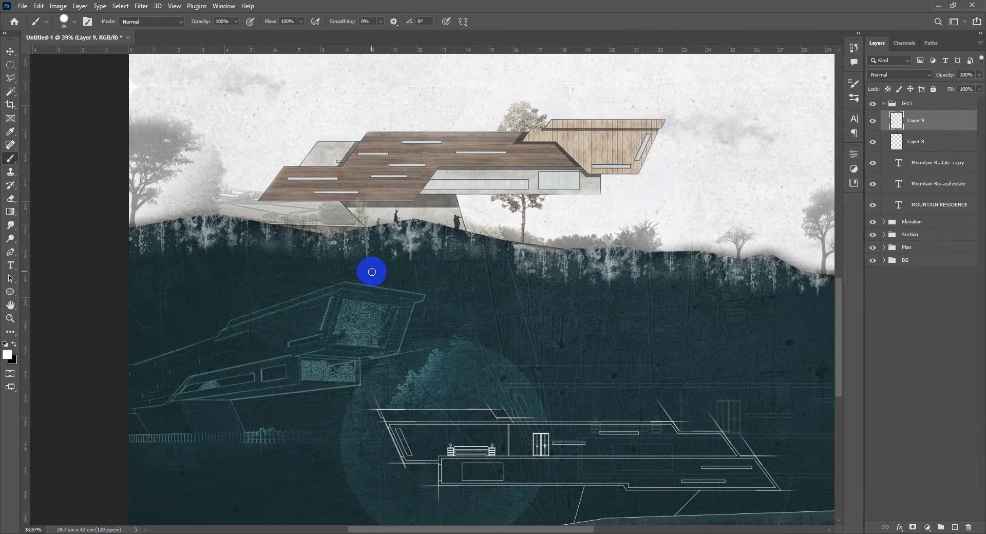
Step: Place 27 px white marker dots on the lower wood cladding, the ground-floor wall and the long window band
left_click(419, 275)
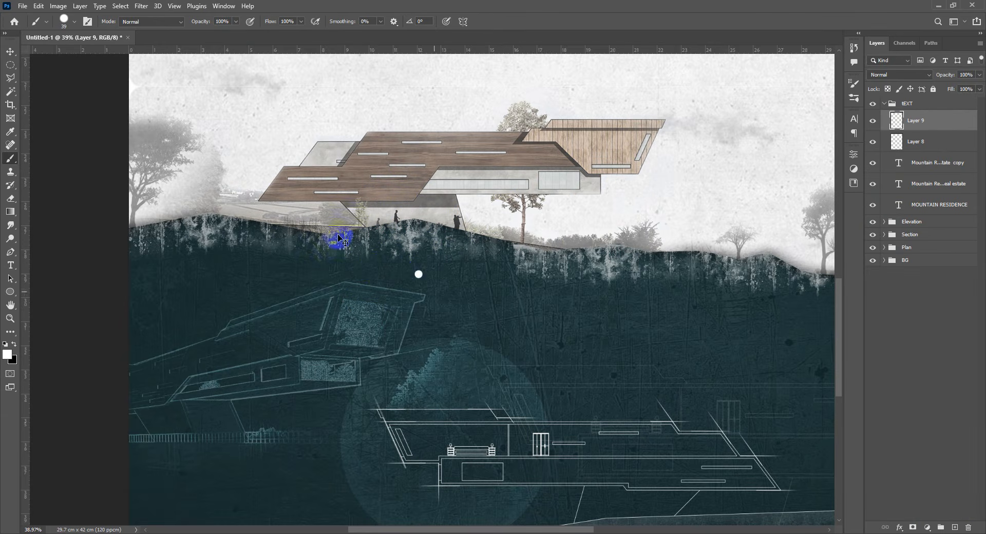
scroll(339, 239, "up", 4)
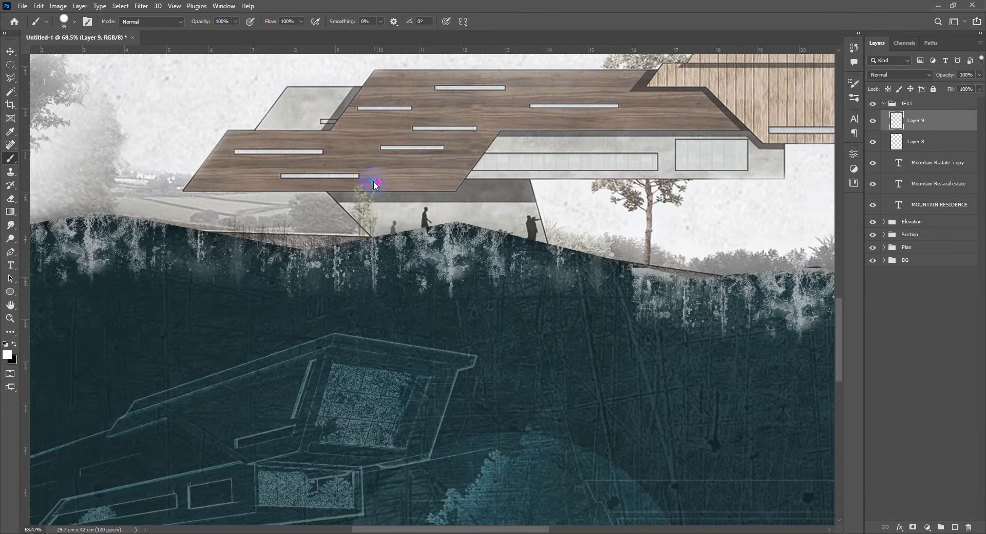
left_click_drag(356, 198, 311, 235)
left_click(216, 223)
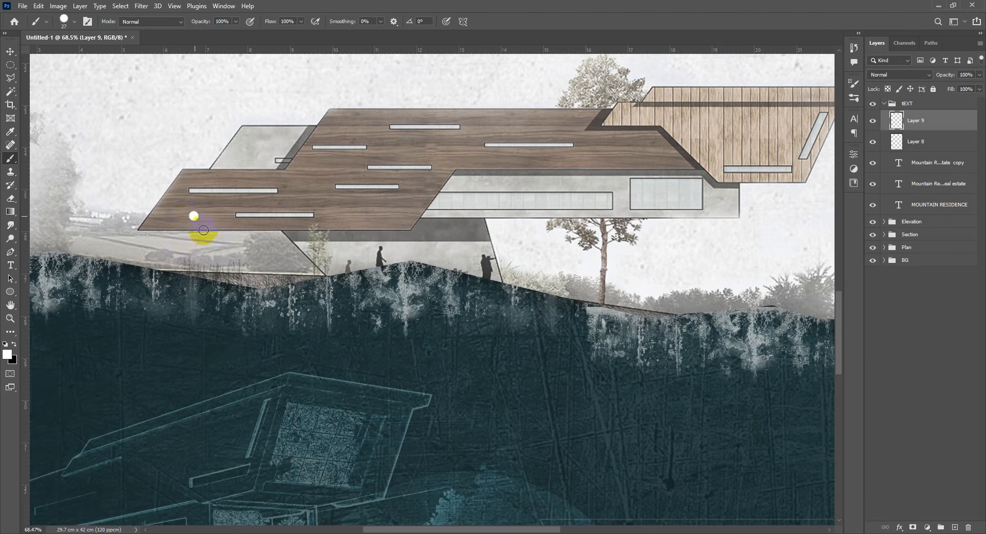
left_click(420, 285)
left_click(425, 257)
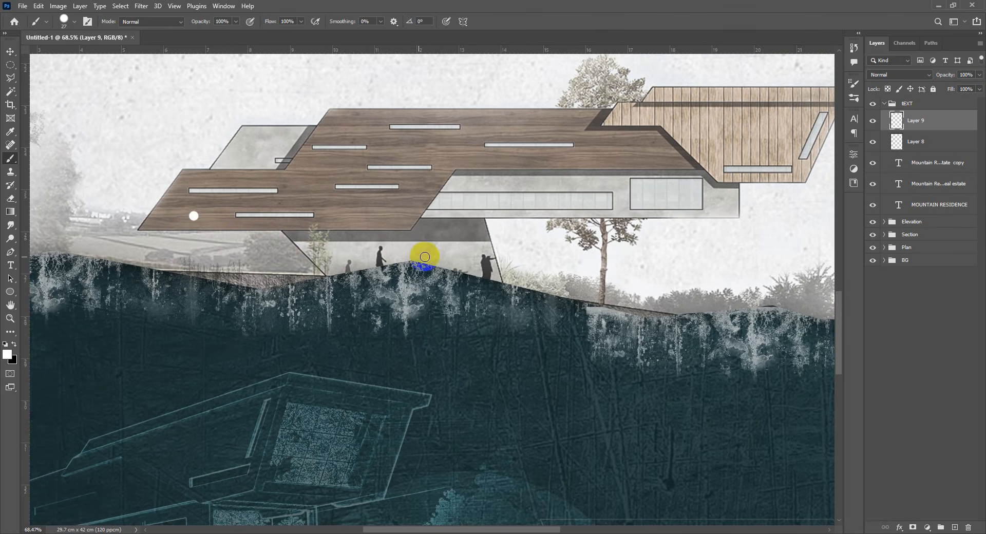
left_click(558, 202)
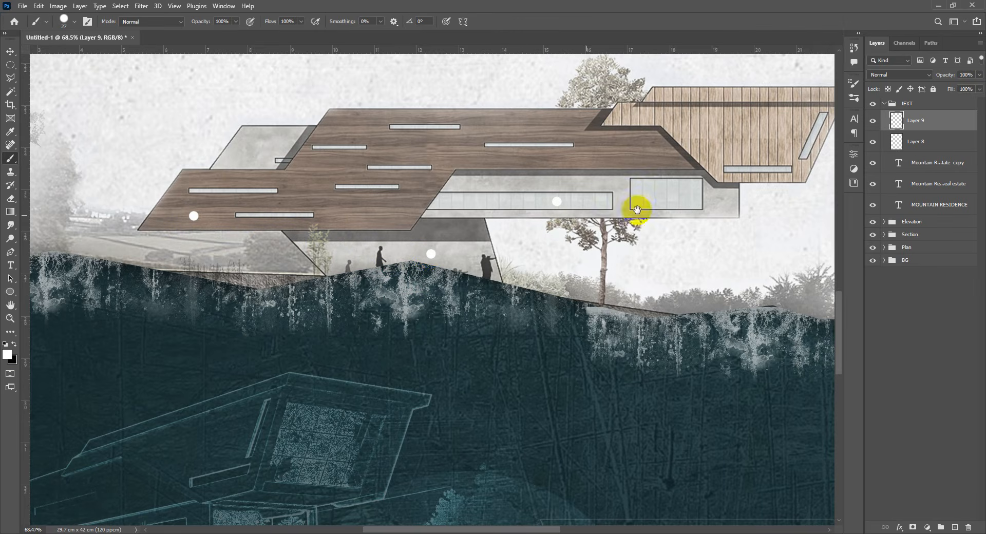
Step: Place white marker dots on the upper timber volume's lower corner and beside the small bare tree
left_click_drag(637, 209, 529, 237)
left_click(604, 195)
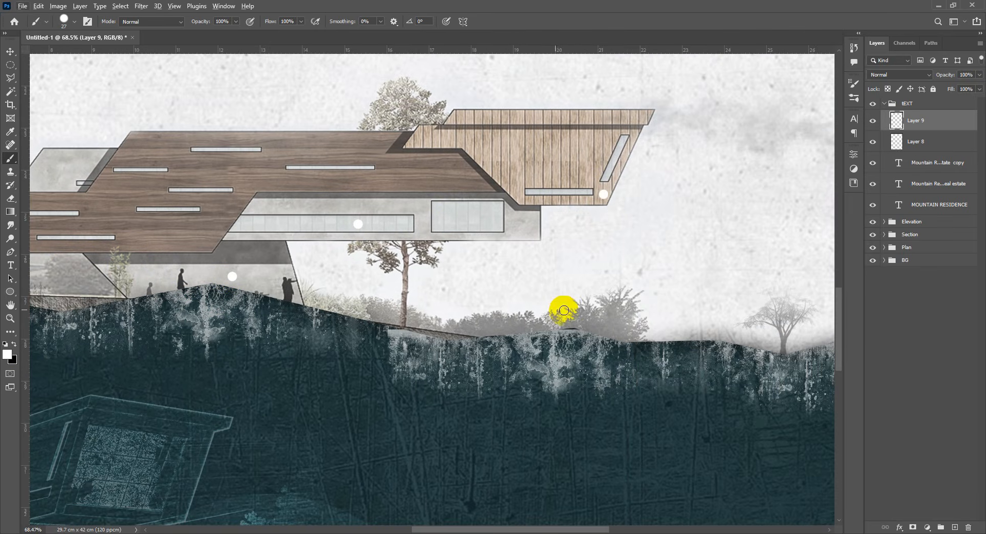
left_click_drag(610, 310, 443, 267)
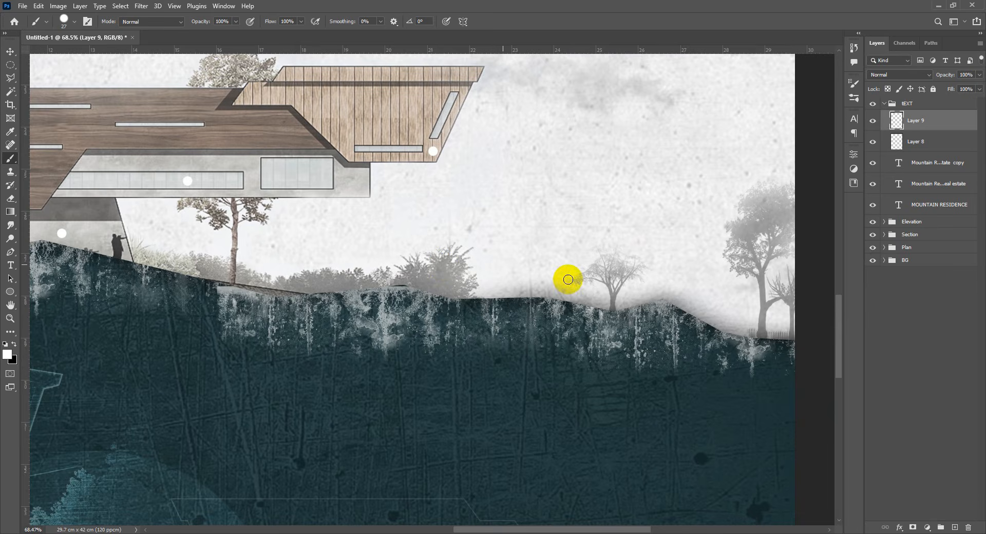
left_click(573, 262)
scroll(493, 308, "down", 6)
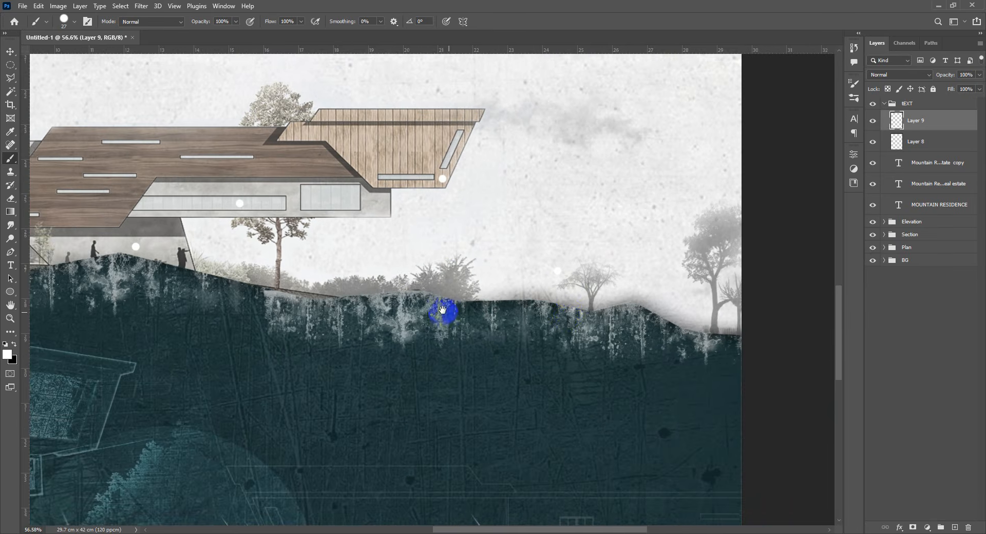
scroll(482, 298, "up", 4)
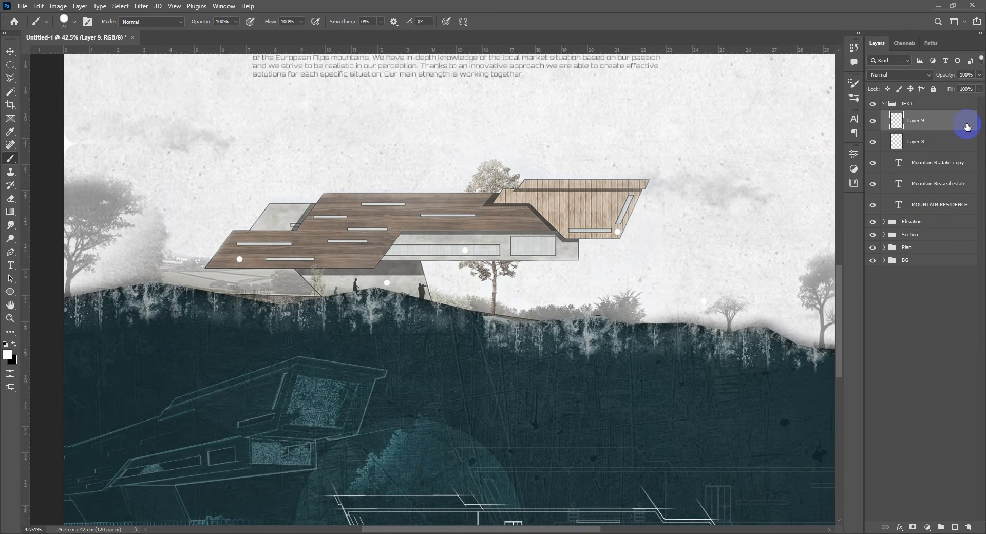
Step: Give the marker-dot layer an outer glow coloured black (000000), with its drop shadow turned off
double_click(948, 132)
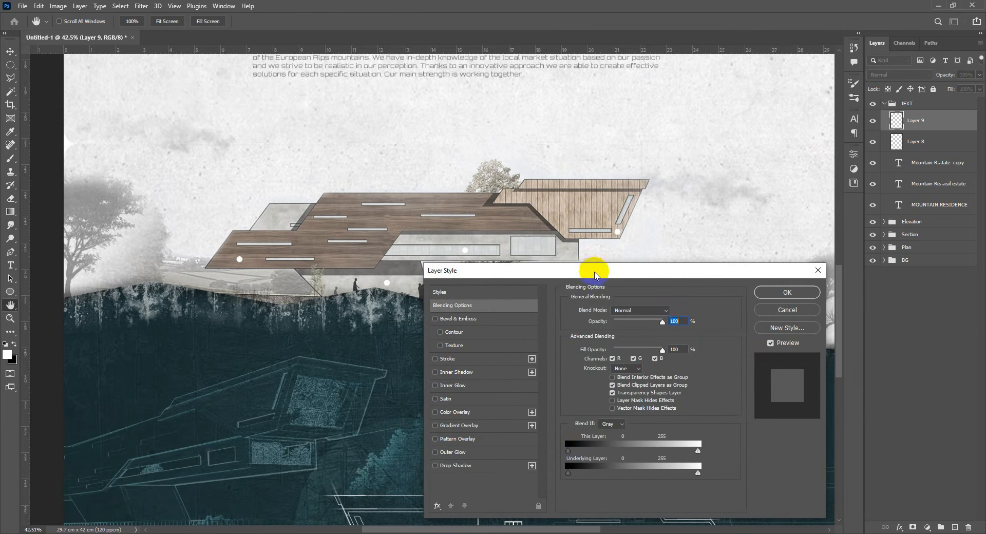
left_click(478, 468)
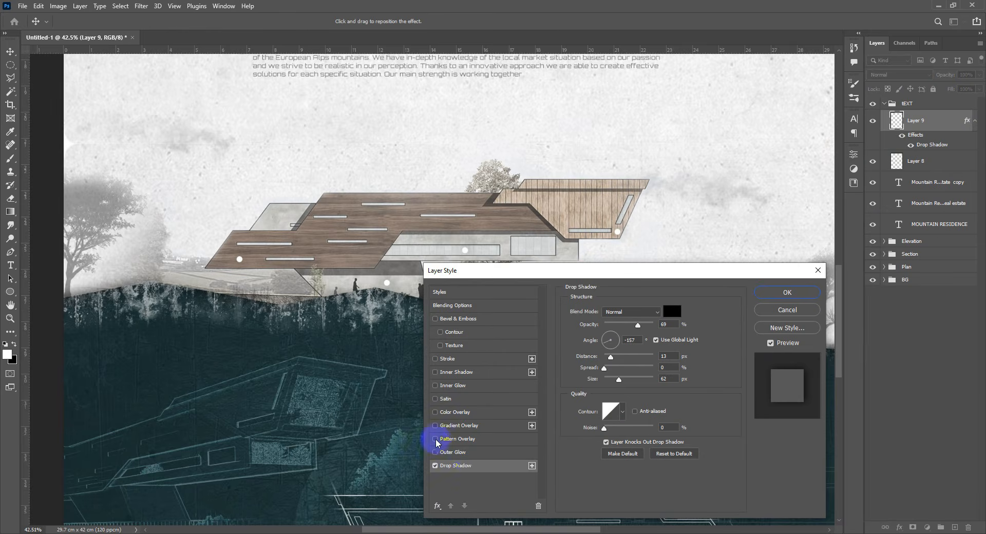
left_click(436, 465)
left_click(452, 452)
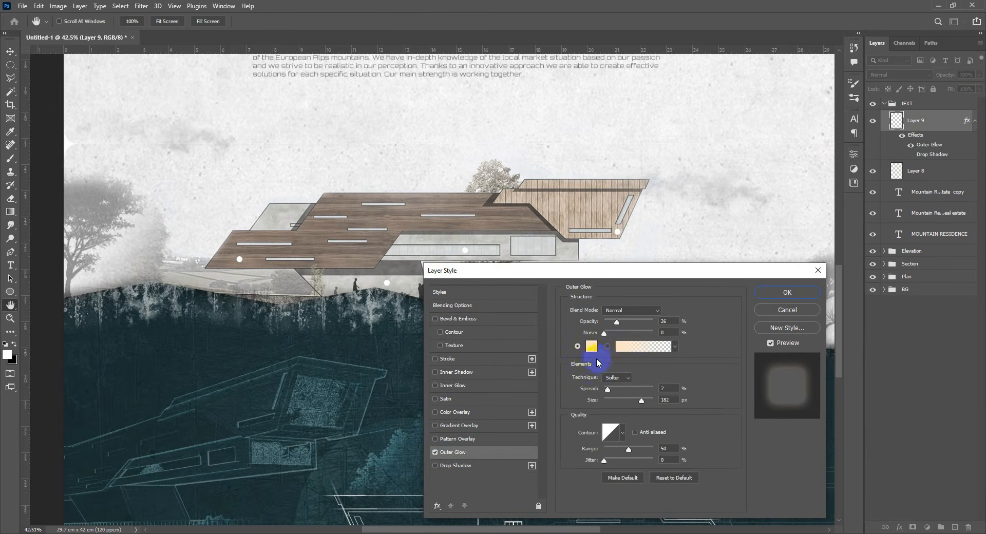
left_click(592, 346)
left_click(747, 296)
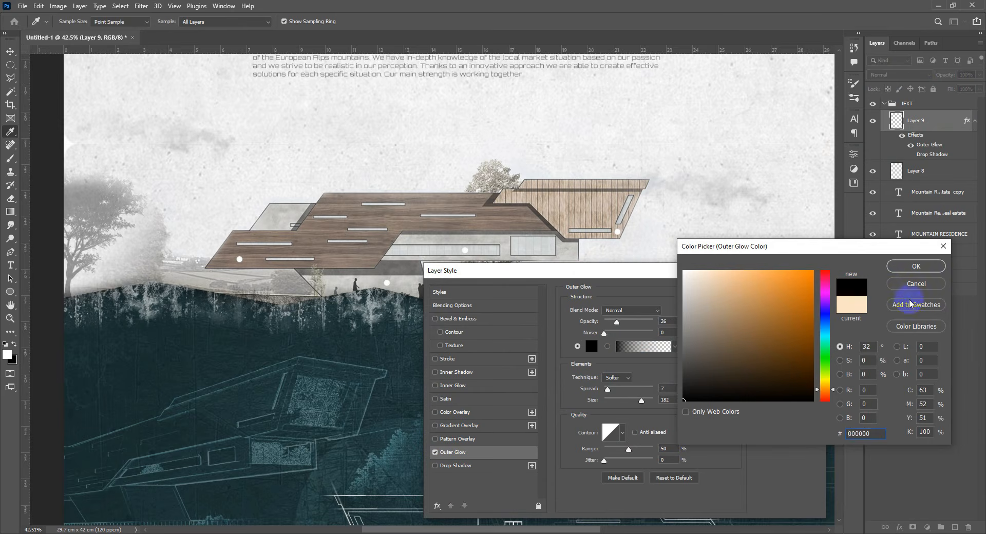
left_click(917, 266)
Step: Set the dots' outer glow to 8% opacity and 8 px size, and apply the layer style
left_click(620, 322)
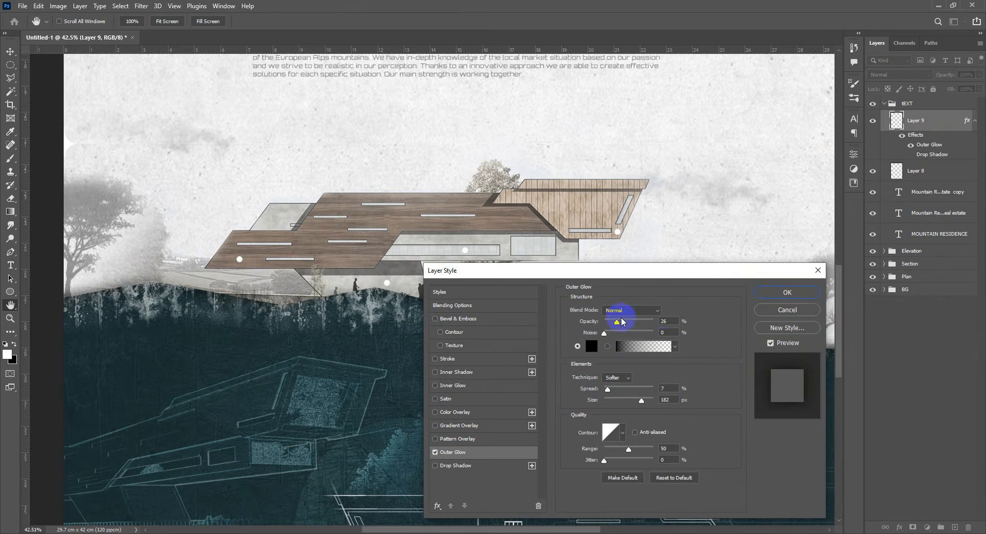
left_click_drag(632, 324, 639, 322)
left_click_drag(642, 400, 594, 404)
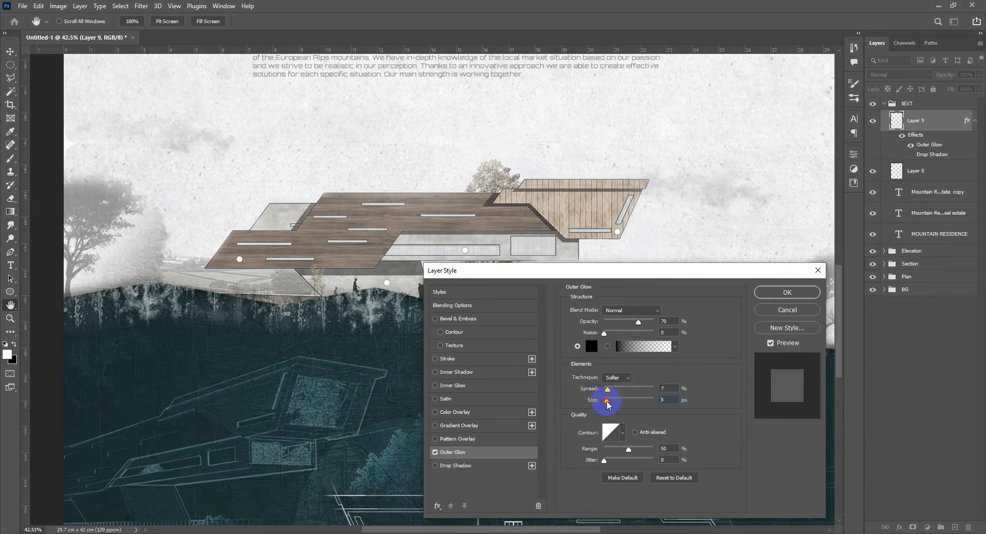
left_click_drag(607, 402, 607, 403)
left_click(644, 327)
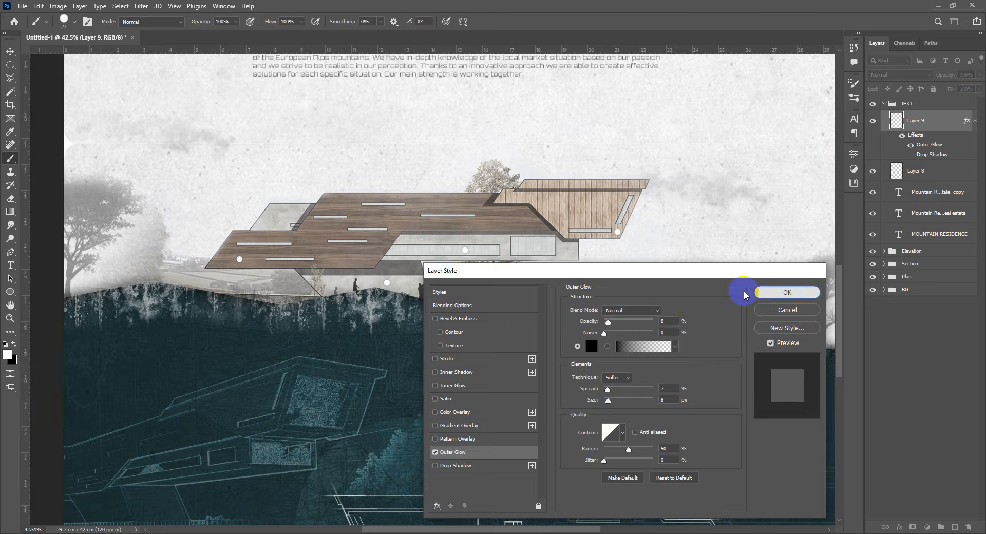
left_click(763, 294)
key("v")
scroll(458, 324, "down", 2)
scroll(457, 324, "up", 2)
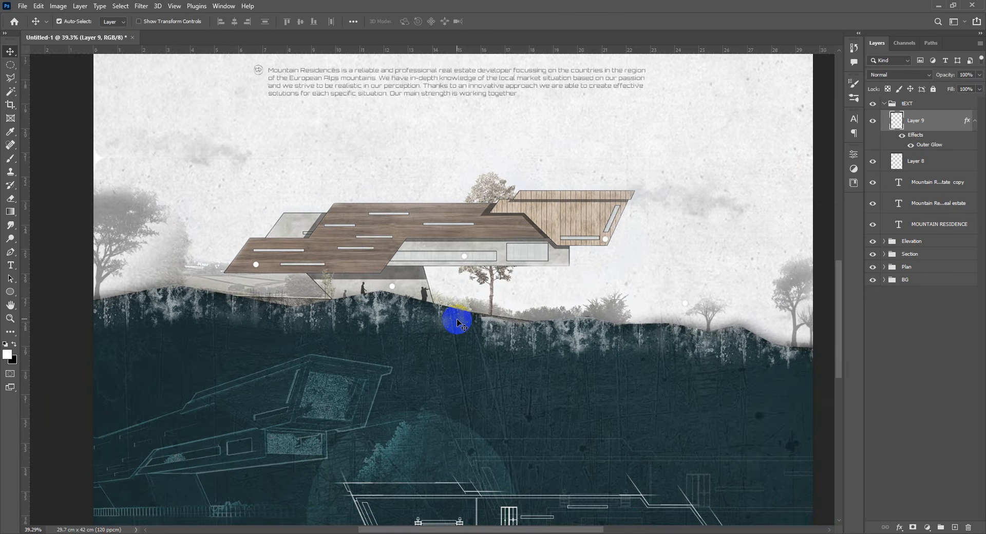
Step: Try to paint a vertical line below the terrain edge with a 10 px brush, then undo it
key("b")
scroll(456, 325, "up", 1)
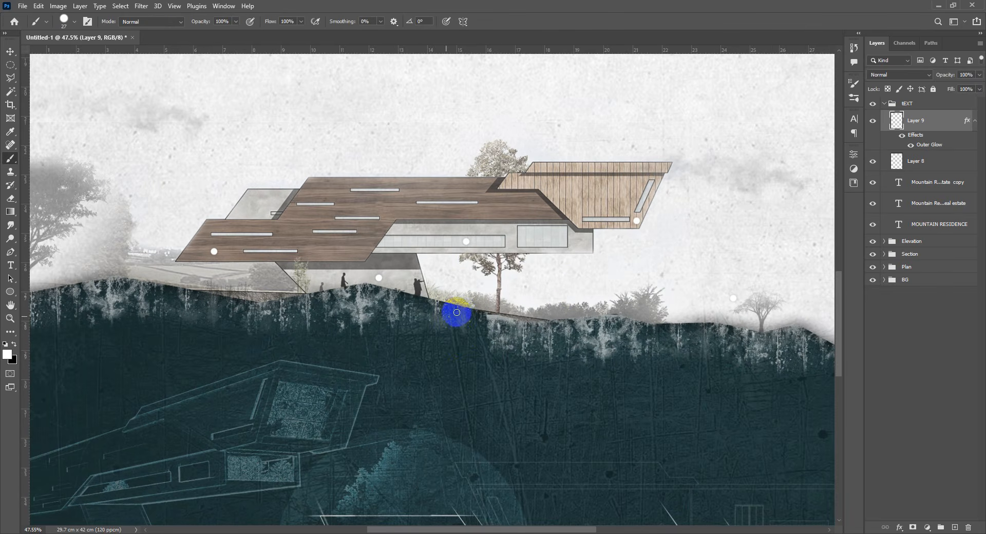
key("bracketleft")
key("bracketleft")
key("bracketleft")
key("bracketleft")
mouse_move(454, 322)
left_mouse_down()
mouse_move(427, 342)
mouse_move(456, 367)
left_mouse_up()
key("ctrl+z")
Step: Set the brush size to 3 px and paint a straight vertical leader from the lower wood cladding's dot into the dark ground
right_click(453, 345)
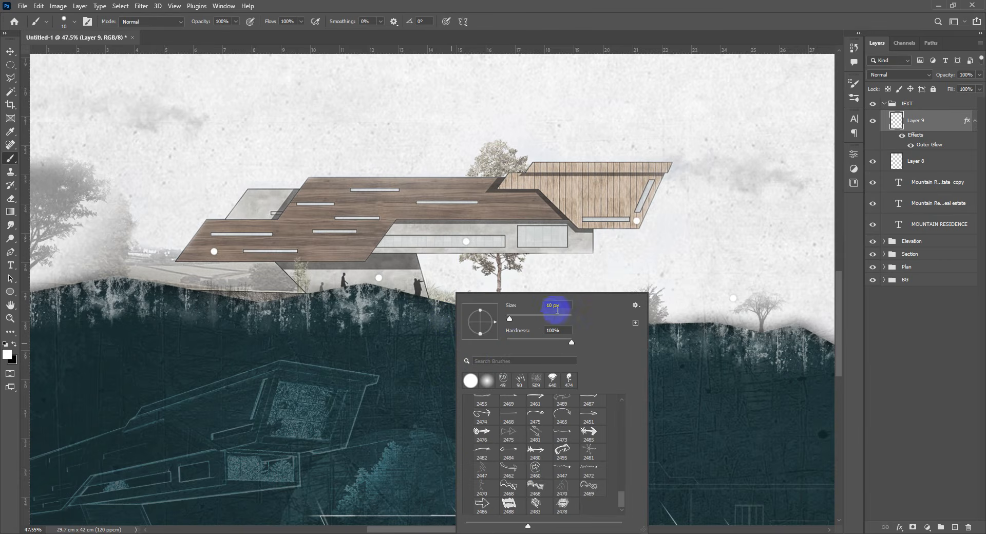
left_click(517, 307)
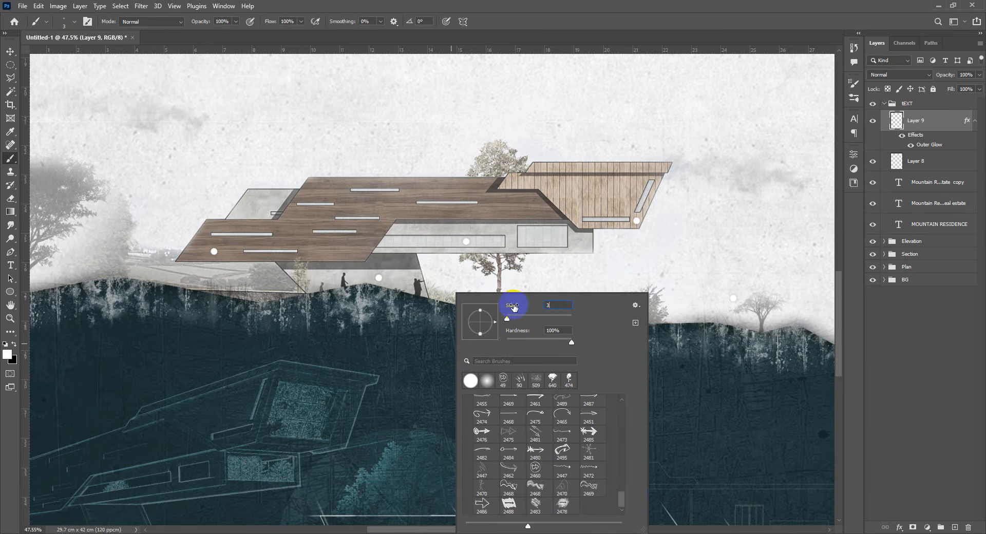
type("3")
key("Return")
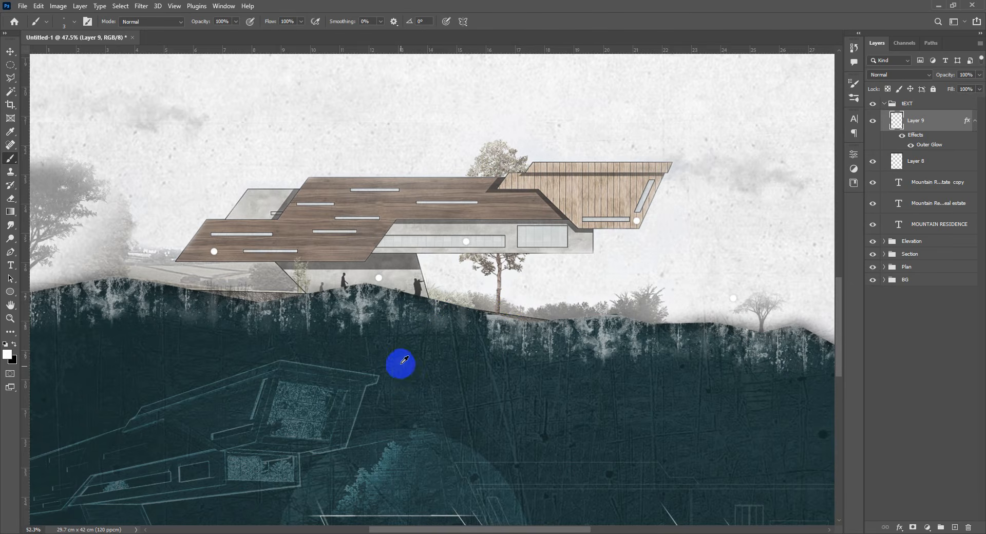
scroll(404, 360, "up", 2)
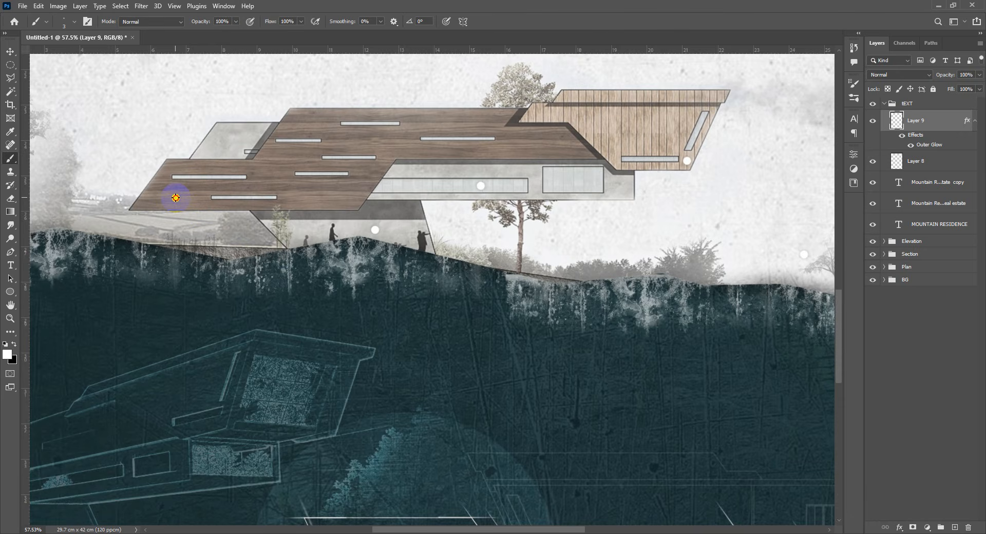
left_click(175, 276, "shift")
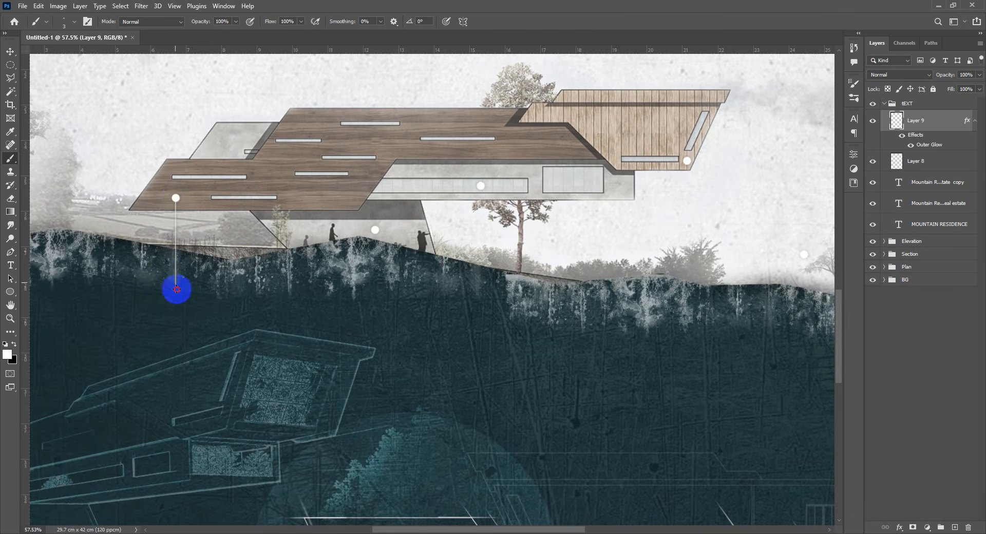
left_click_drag(177, 289, 179, 306)
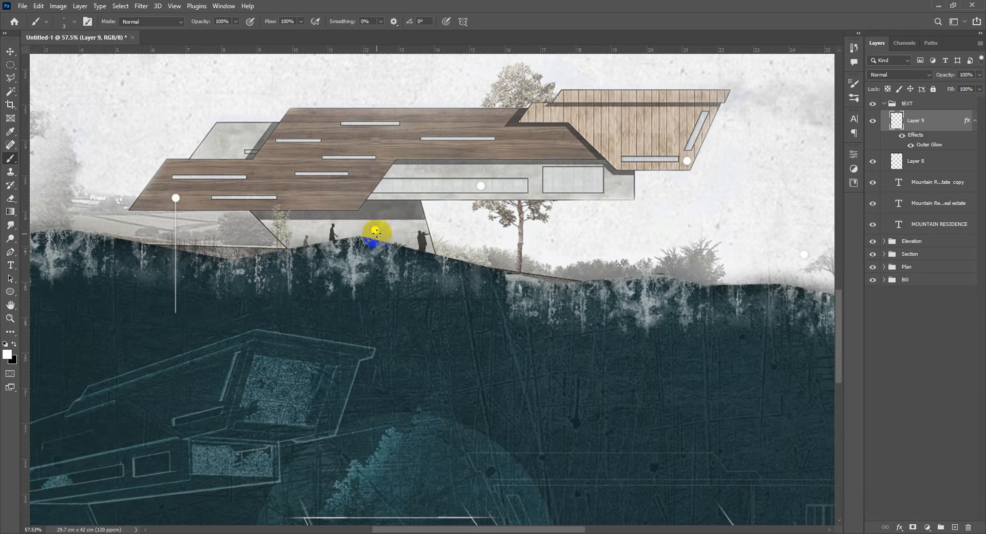
Step: Paint straight vertical leaders of varied lengths from the remaining four marker dots down into the dark ground
left_click_drag(375, 231, 375, 279)
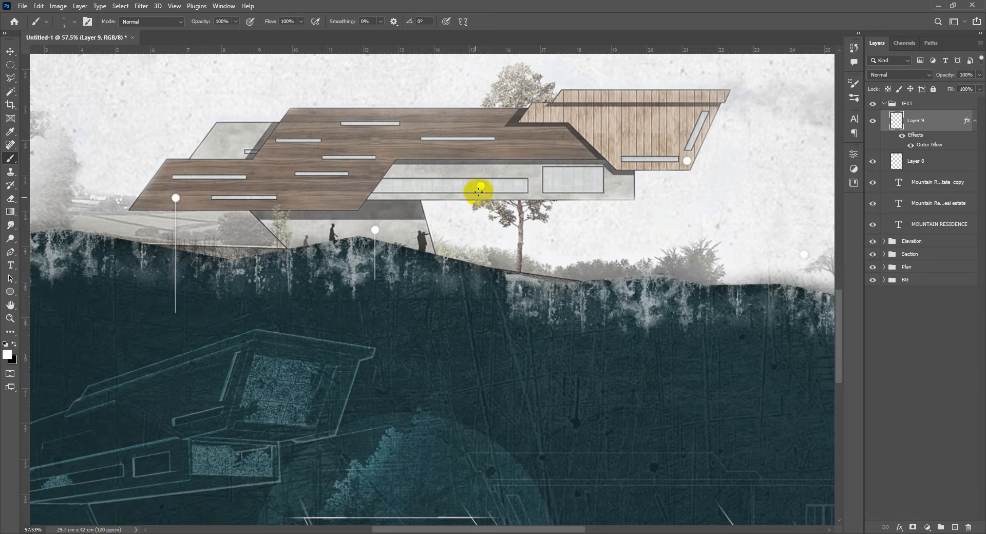
left_click_drag(481, 186, 481, 332)
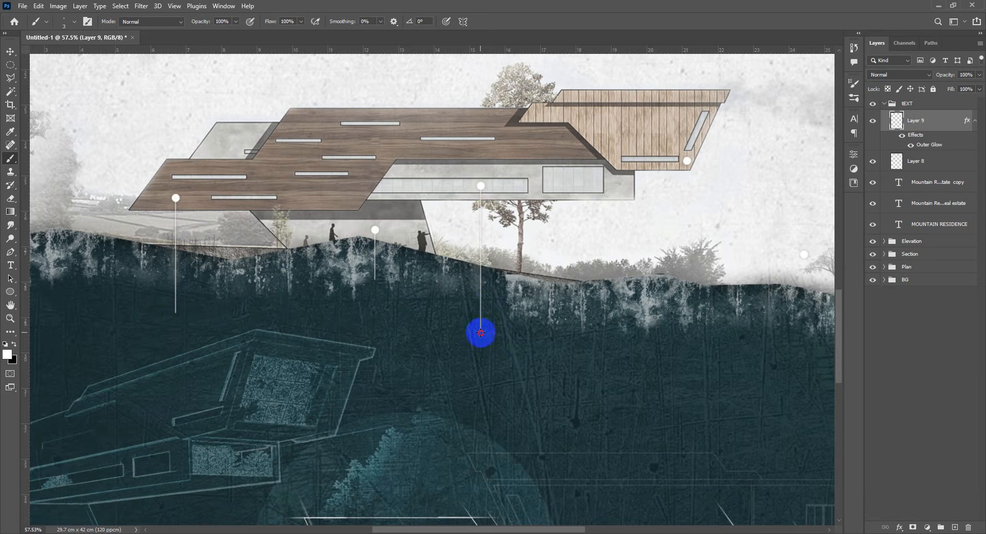
left_click_drag(687, 161, 694, 363)
left_click_drag(671, 307, 474, 278)
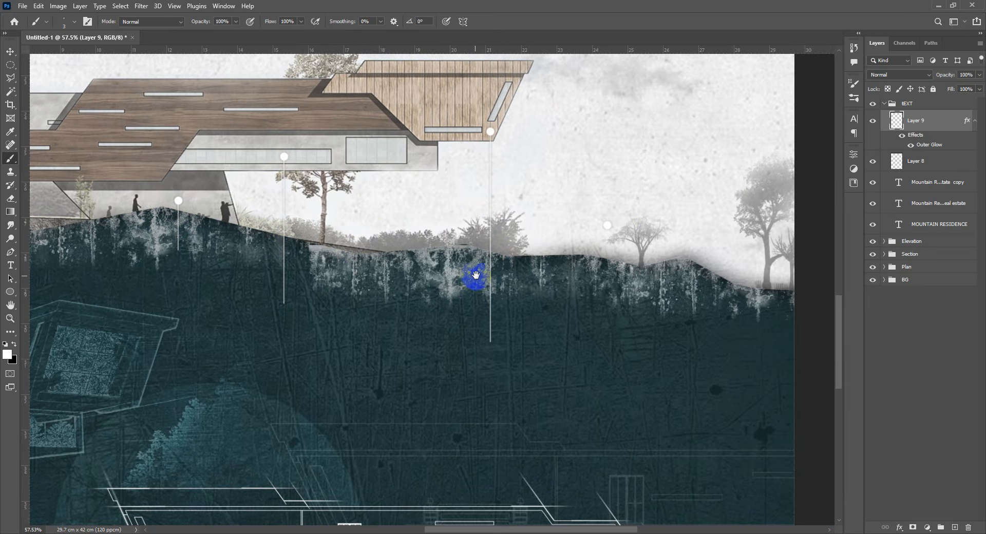
left_click_drag(605, 227, 607, 287)
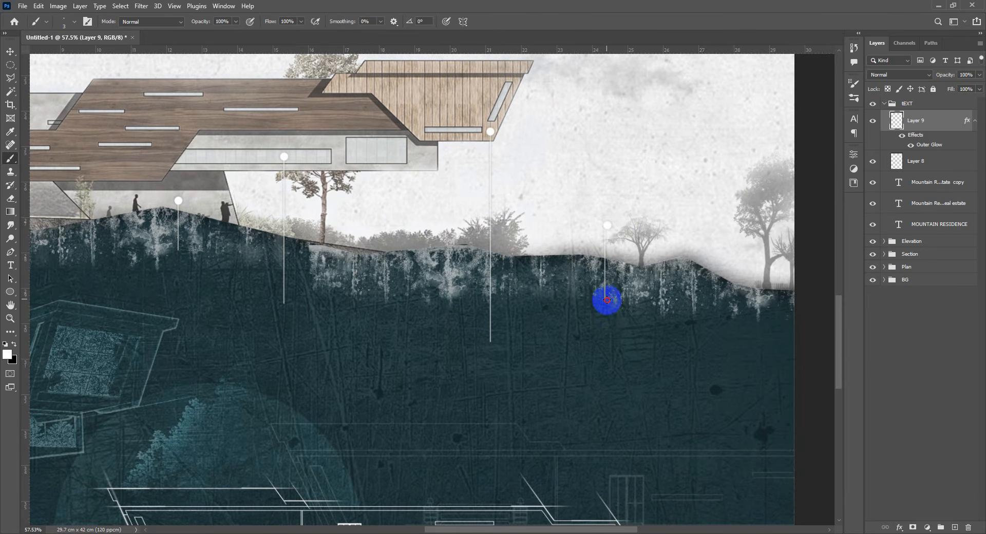
scroll(584, 290, "down", 7)
scroll(418, 284, "up", 5)
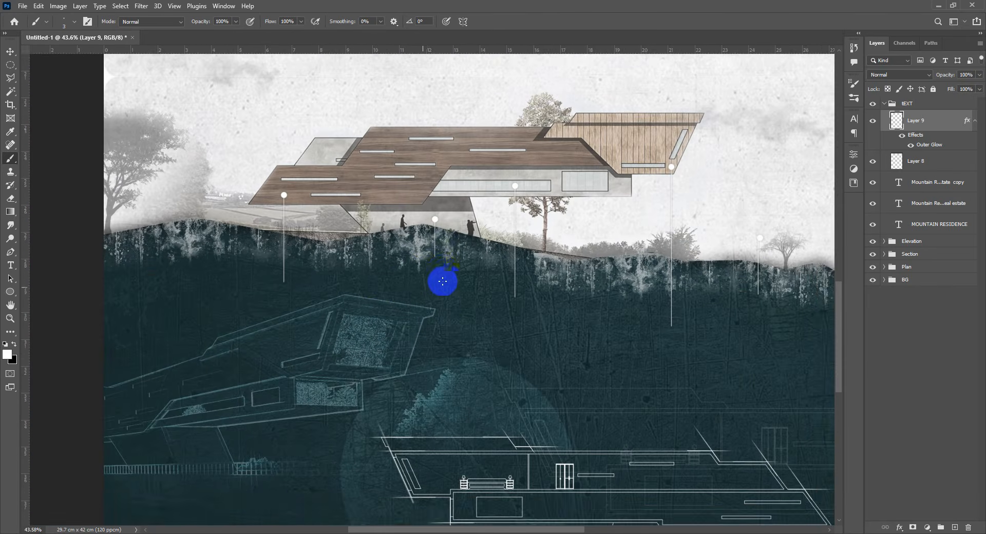
Step: Add the text label "Exterior wood" below the wood cladding's leader line
left_click_drag(446, 273, 463, 293)
key("t")
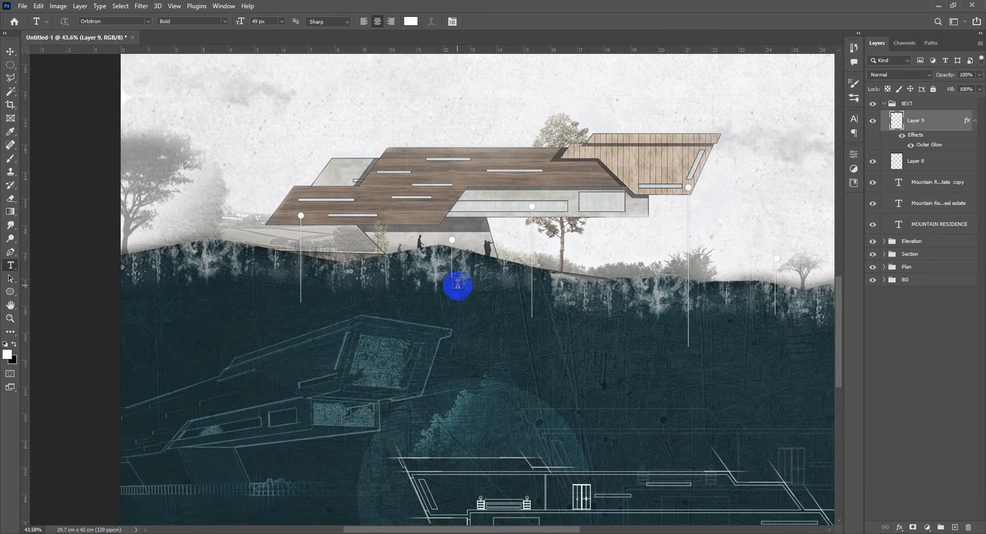
left_click(294, 326)
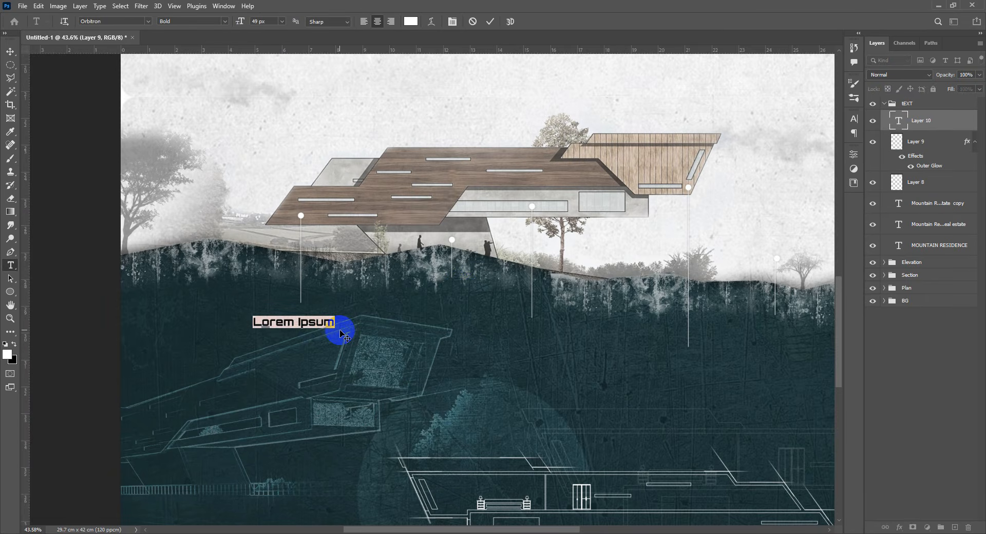
type("Ext")
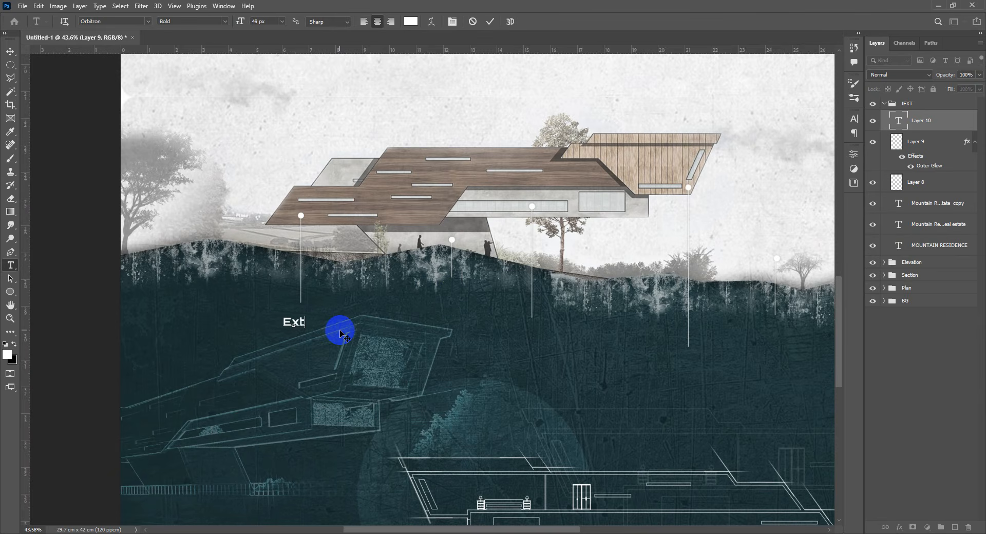
type("erior wood")
Step: Format the "Exterior wood" label as Regular weight, 25 px, with 65 tracking, and set its layer opacity to 52%
key("ctrl+a")
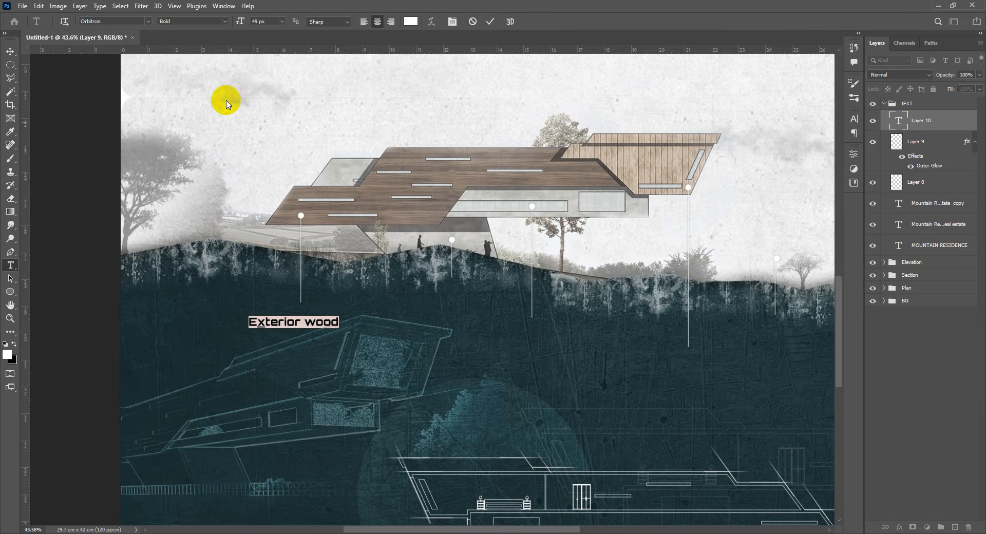
left_click(218, 21)
left_click(208, 33)
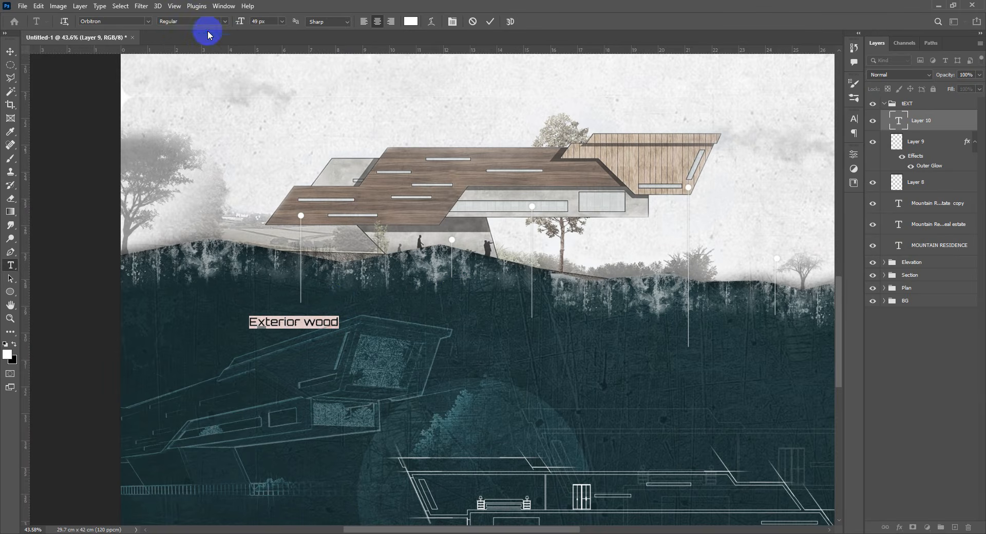
left_click_drag(241, 27, 232, 28)
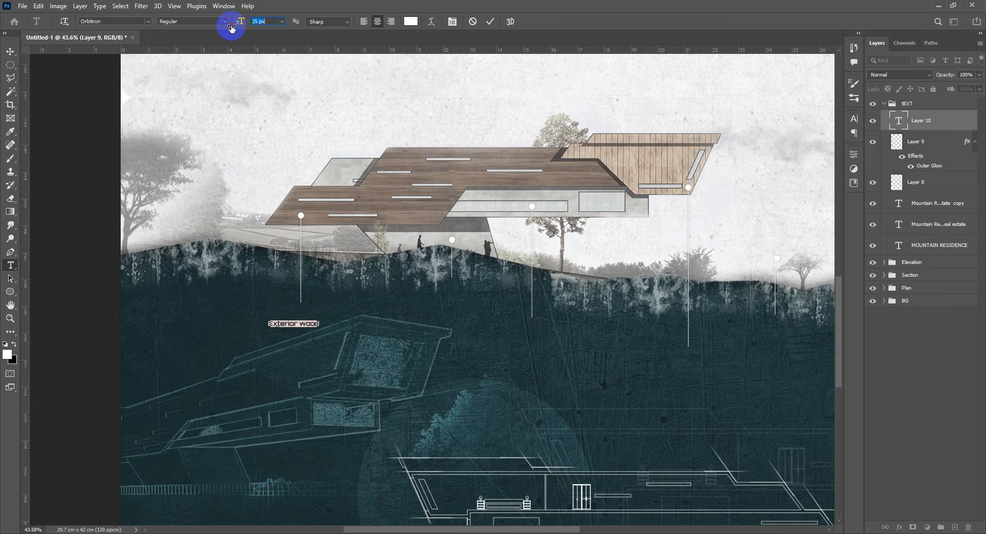
left_click(854, 119)
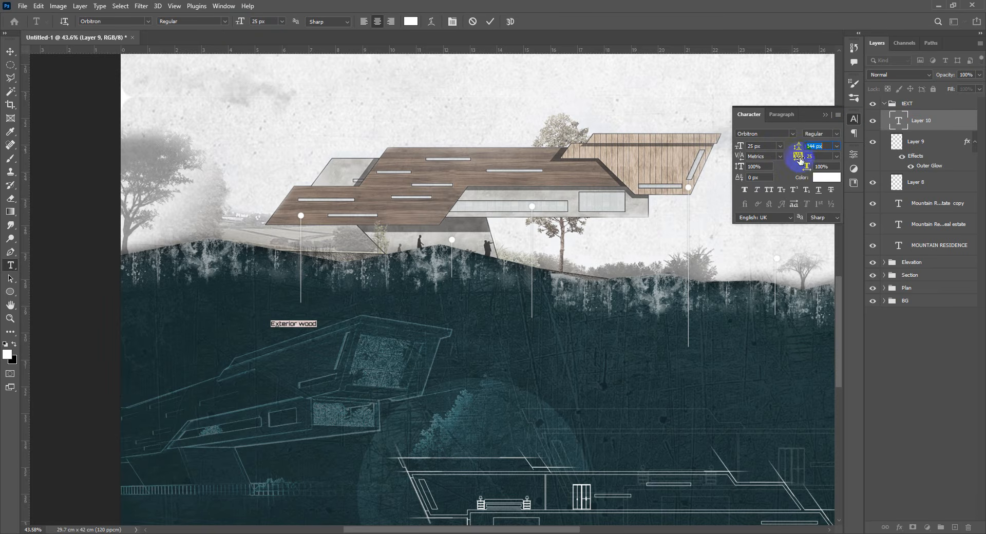
left_click_drag(805, 147, 843, 136)
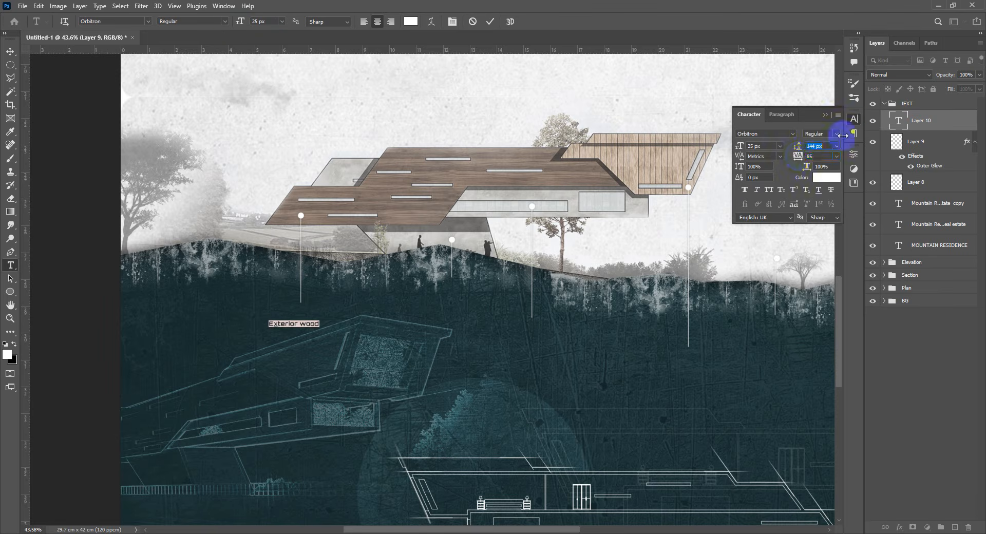
left_click(826, 115)
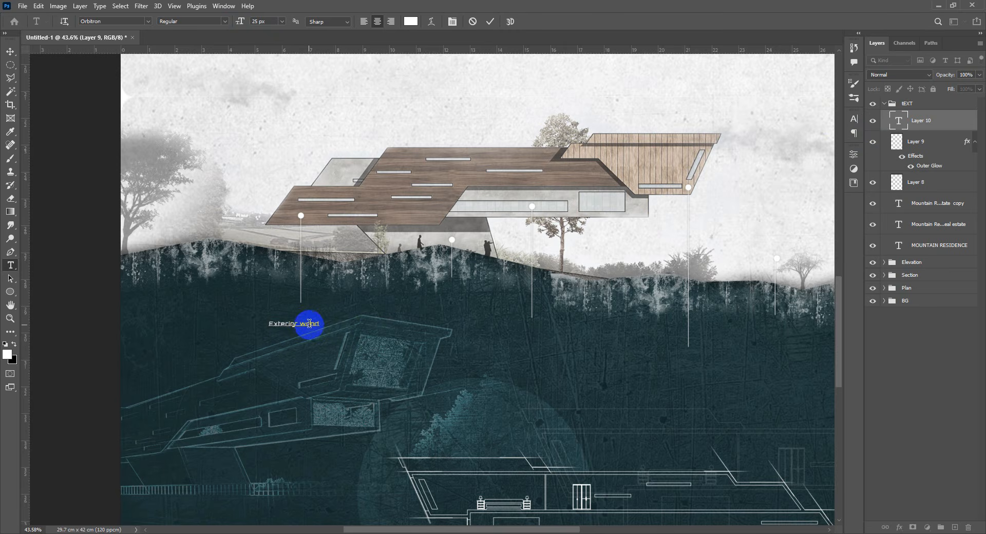
key("ctrl+Return")
key("v")
scroll(305, 323, "up", 5)
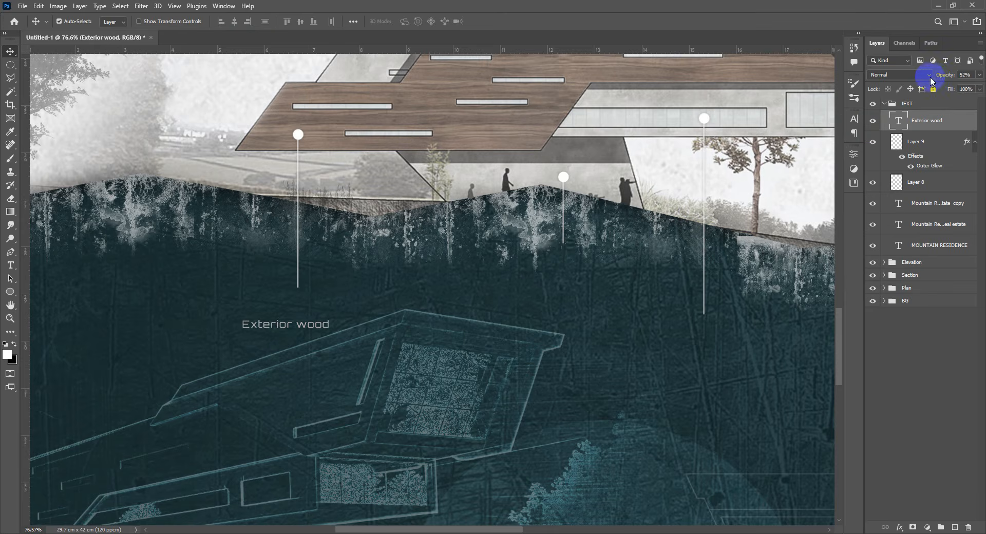
Step: Duplicate the "Exterior wood" label below the second leader line and change the copy's text to "Concrete"
left_click_drag(326, 323, 601, 265)
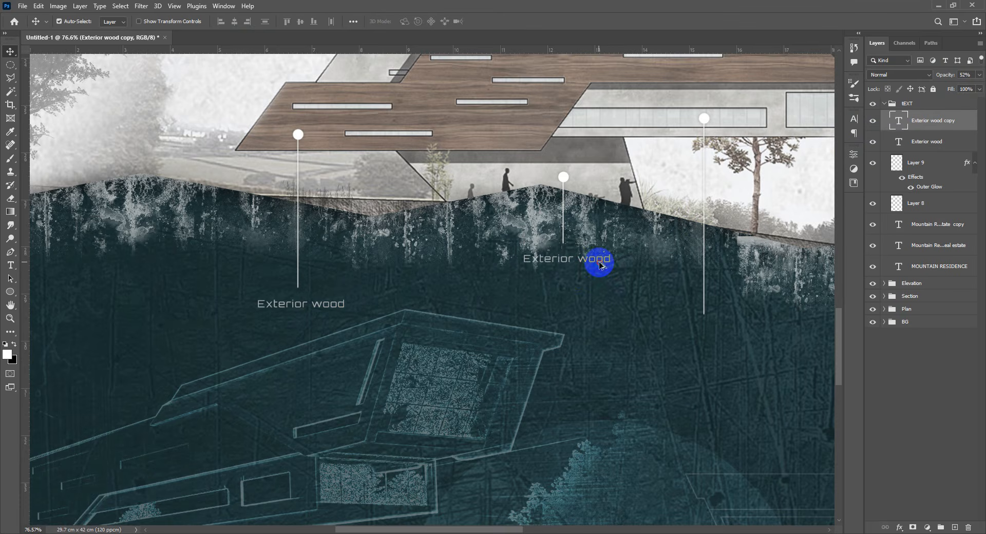
double_click(601, 265)
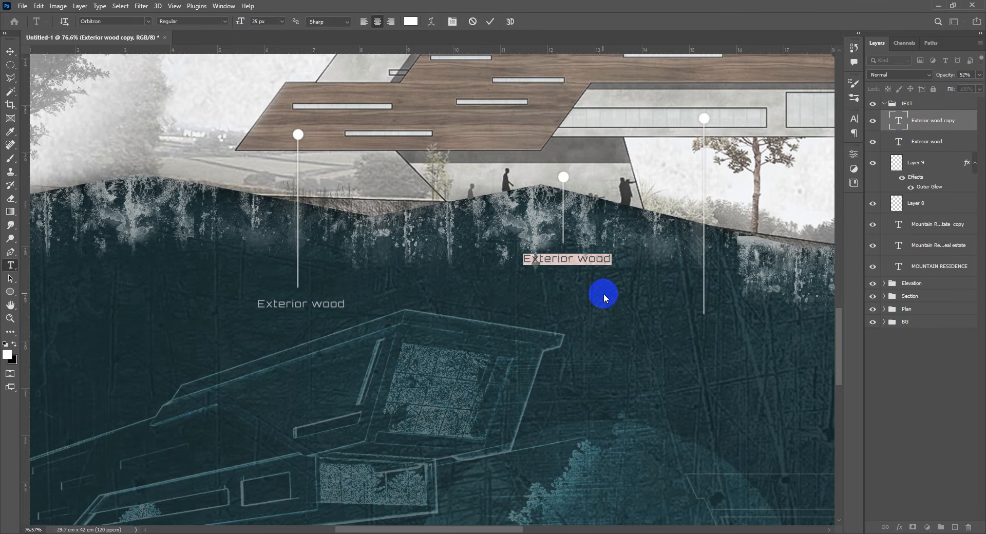
type("Con")
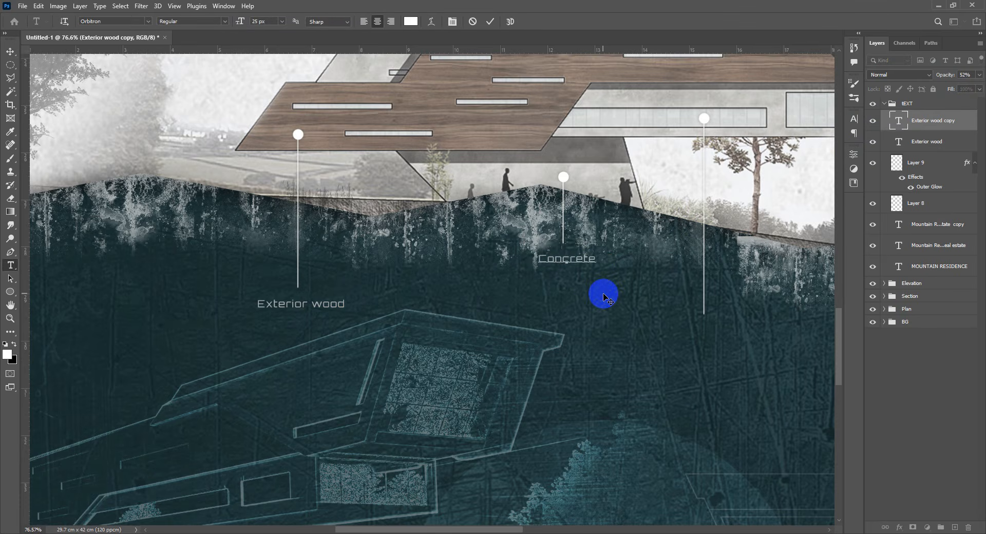
type("crete")
key("ctrl+Return")
Step: Duplicate the "Concrete" label below the third leader line and change the copy's text to "Glass"
scroll(479, 293, "right", 3)
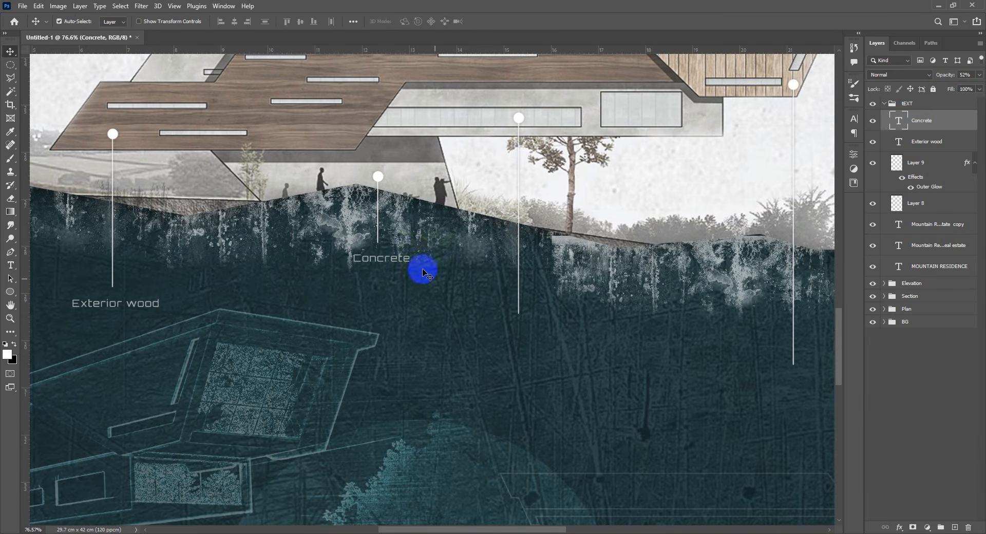
left_click_drag(406, 265, 538, 328)
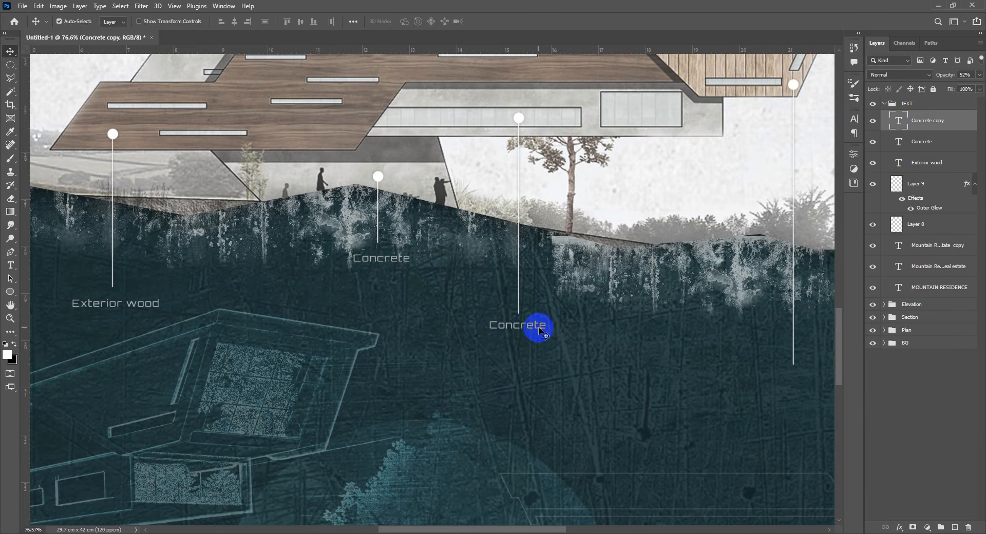
key("t")
double_click(535, 326)
type("Glass")
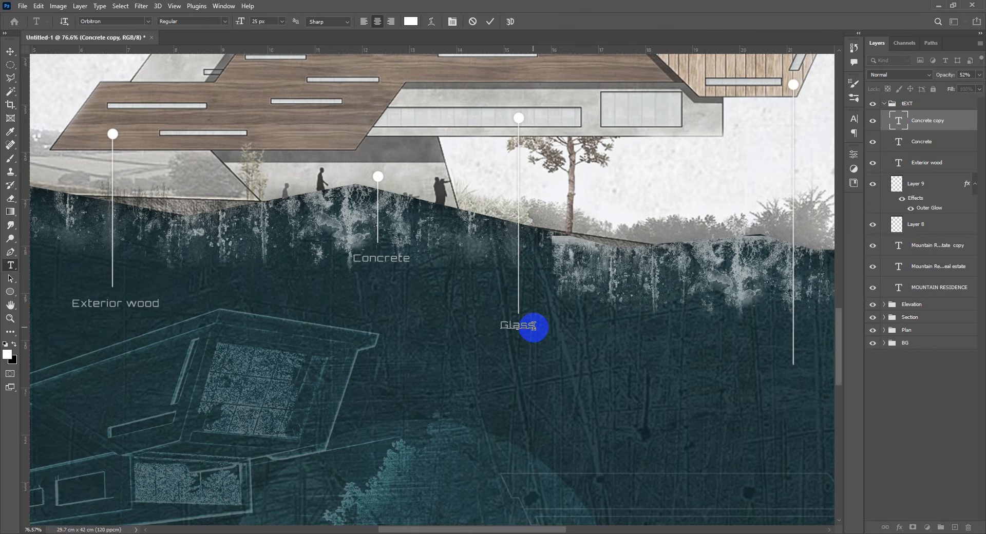
key("ctrl+Return")
key("v")
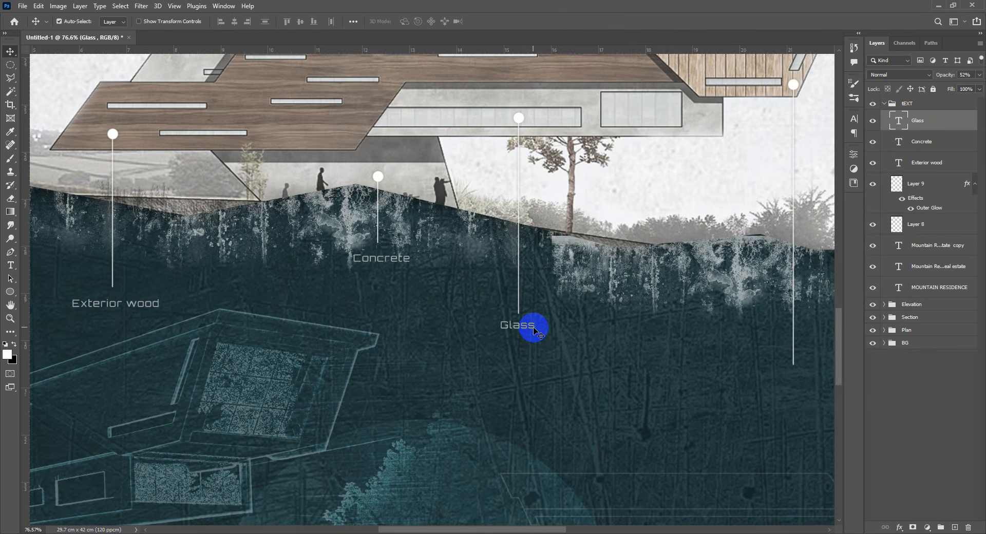
Step: Duplicate the "Glass" label below the light wood volume's leader line and change the copy's text to "Light Wood"
left_click_drag(587, 344, 387, 336)
left_click_drag(332, 319, 607, 370)
double_click(608, 369)
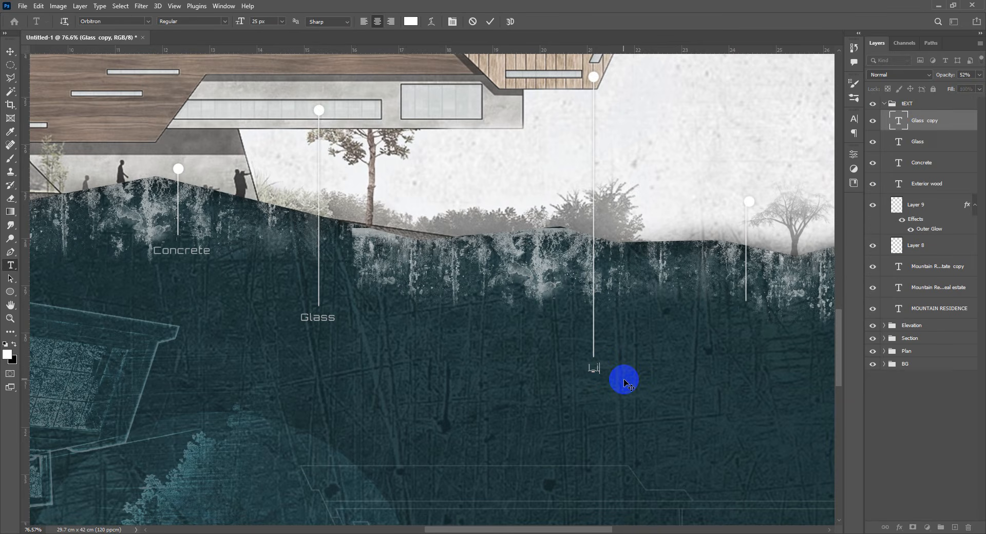
type("od")
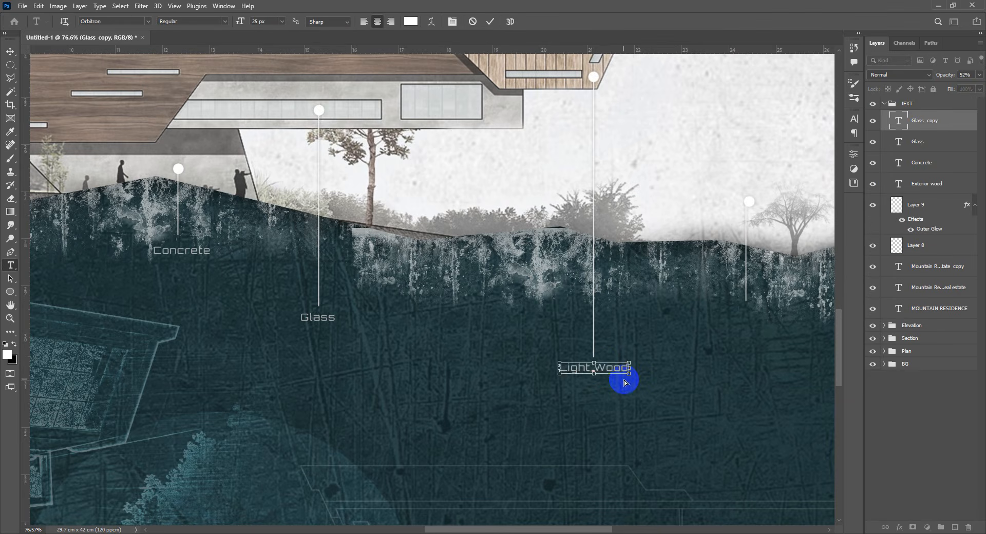
key("ctrl+Return")
key("v")
Step: Duplicate the "Light Wood" label below the leader line beside the background tree and change the copy's text to "Background"
left_click_drag(617, 380, 676, 329)
key("t")
left_click(687, 345)
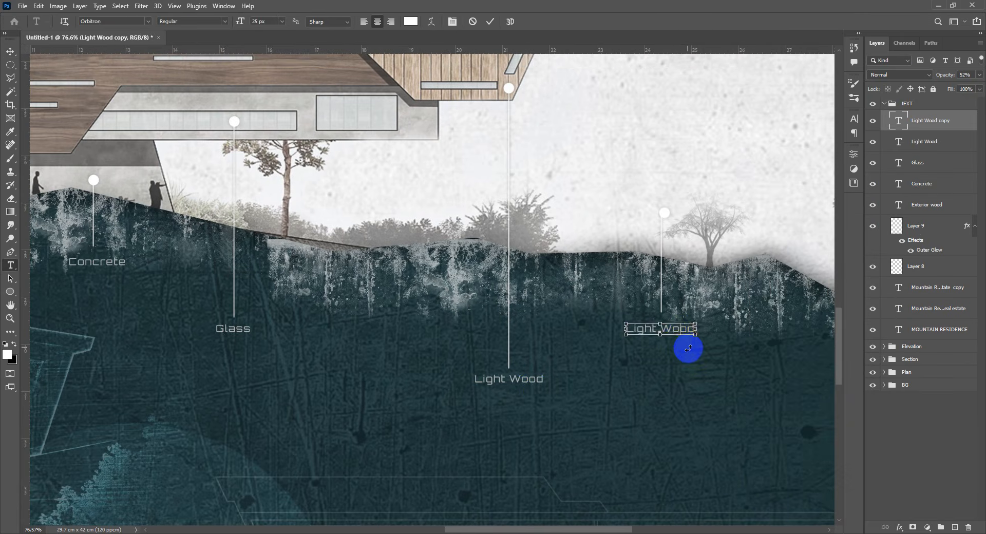
key("ctrl+a")
type("Ba")
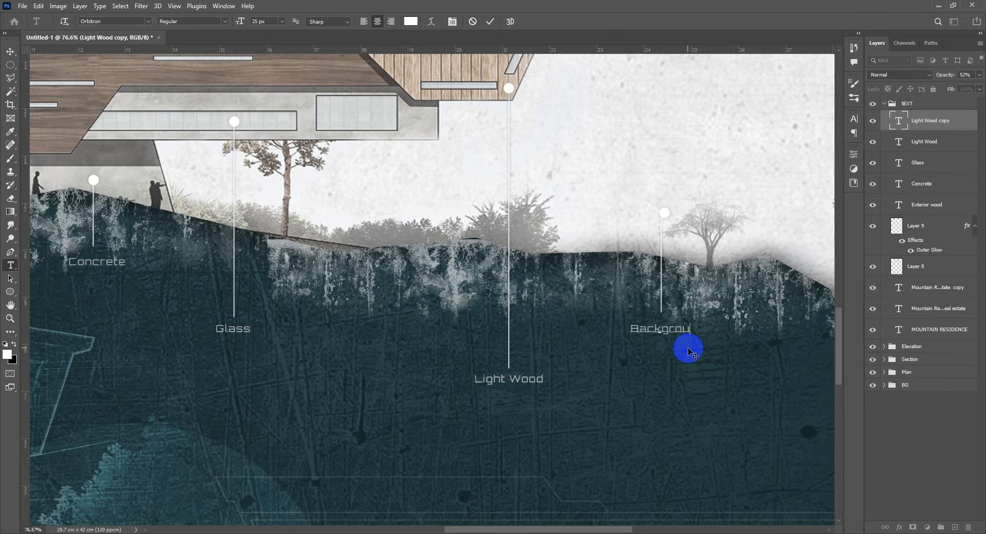
key("ctrl+Return")
key("v")
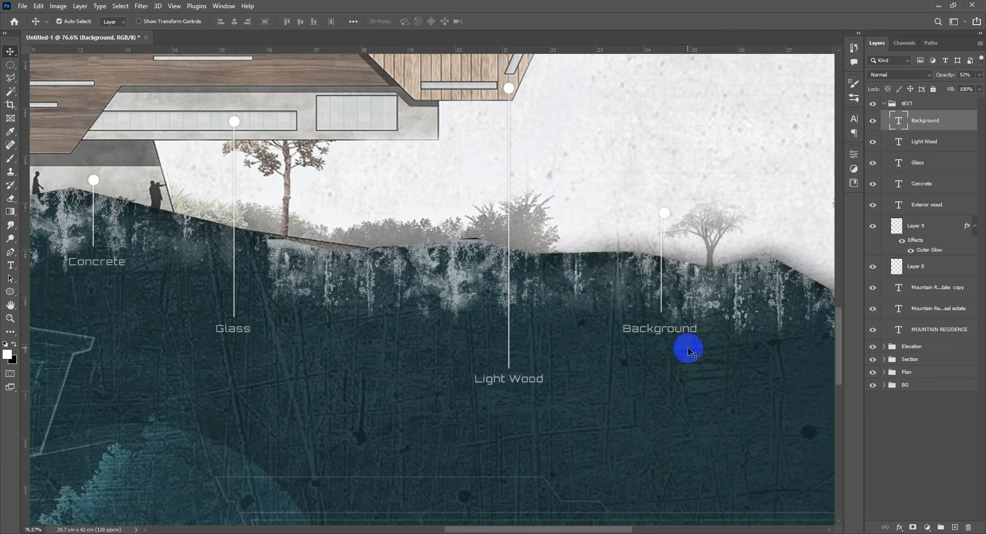
Step: Load the Color Fill 2 mask in the BG group as a selection and invert it to cover the area above the terrain
scroll(630, 378, "down", 7)
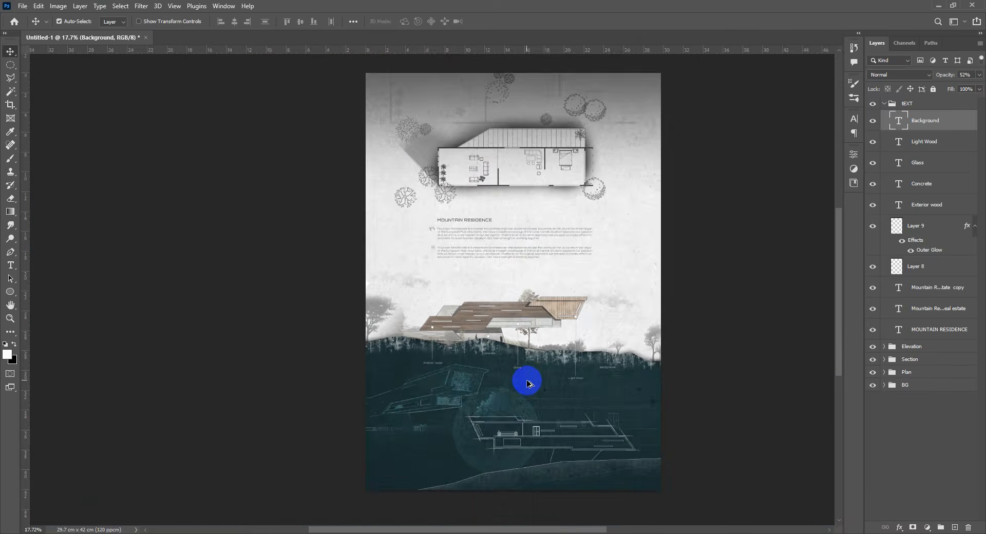
scroll(530, 382, "up", 4)
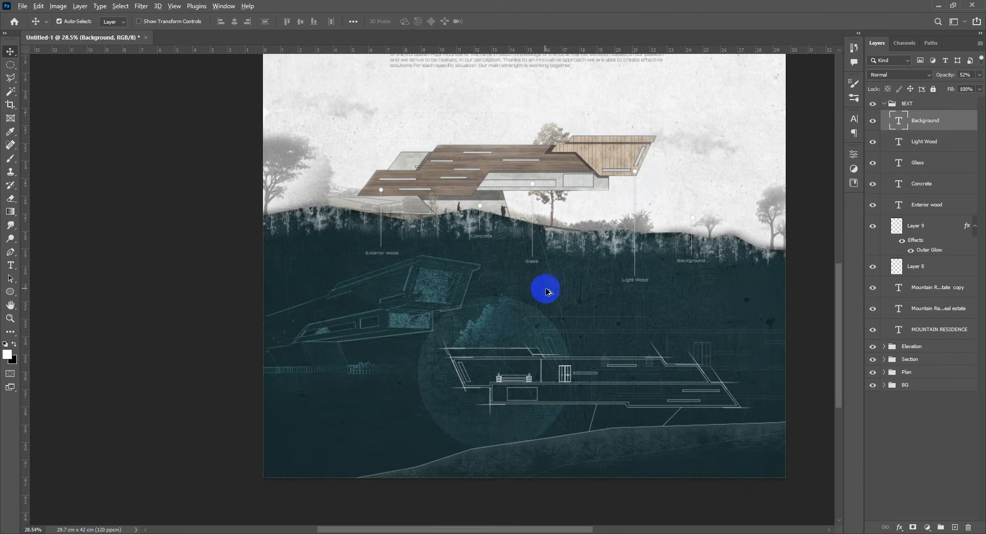
scroll(539, 308, "down", 2)
scroll(535, 297, "up", 4)
left_click_drag(534, 297, 533, 337)
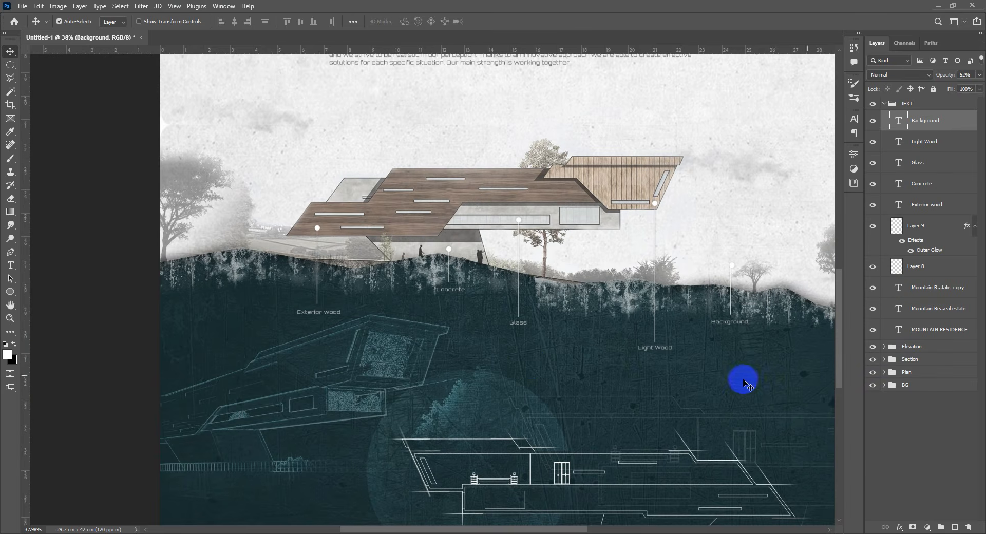
left_click(884, 386)
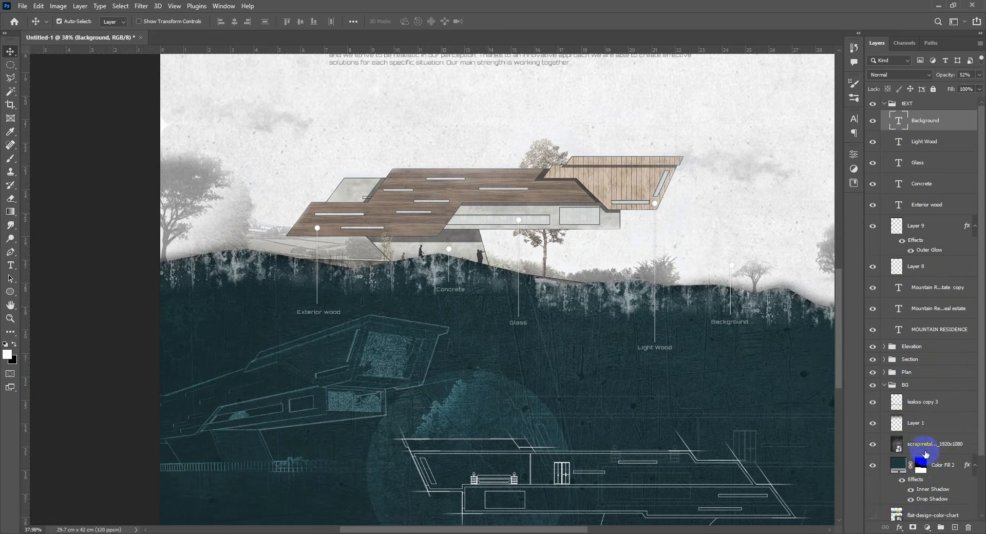
left_click(922, 466, "ctrl")
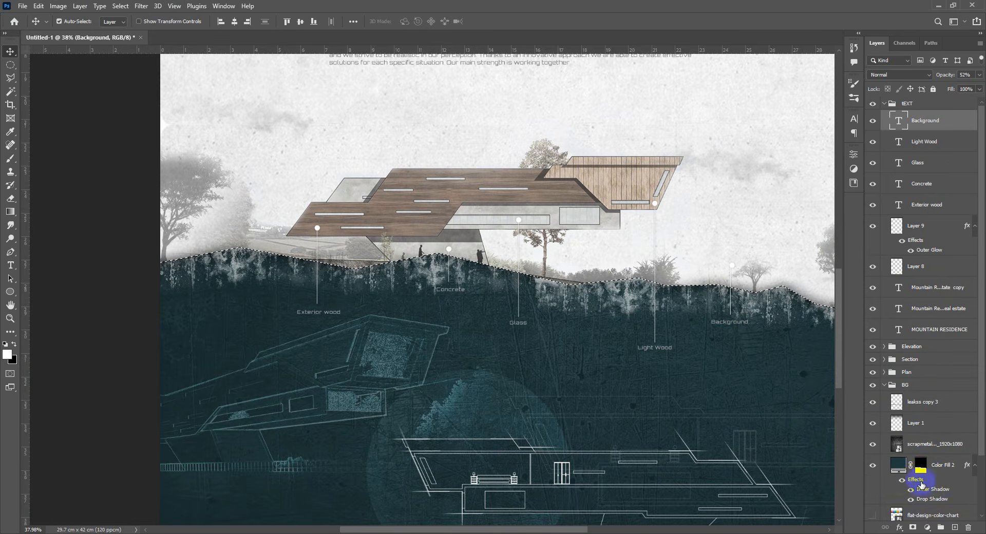
scroll(610, 320, "down", 3)
scroll(592, 317, "up", 3)
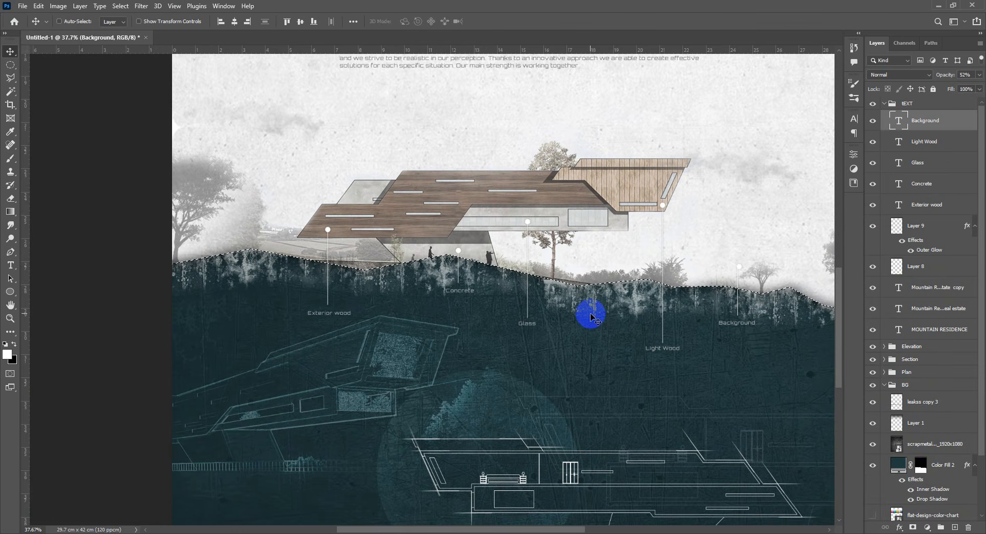
key("ctrl+shift+i")
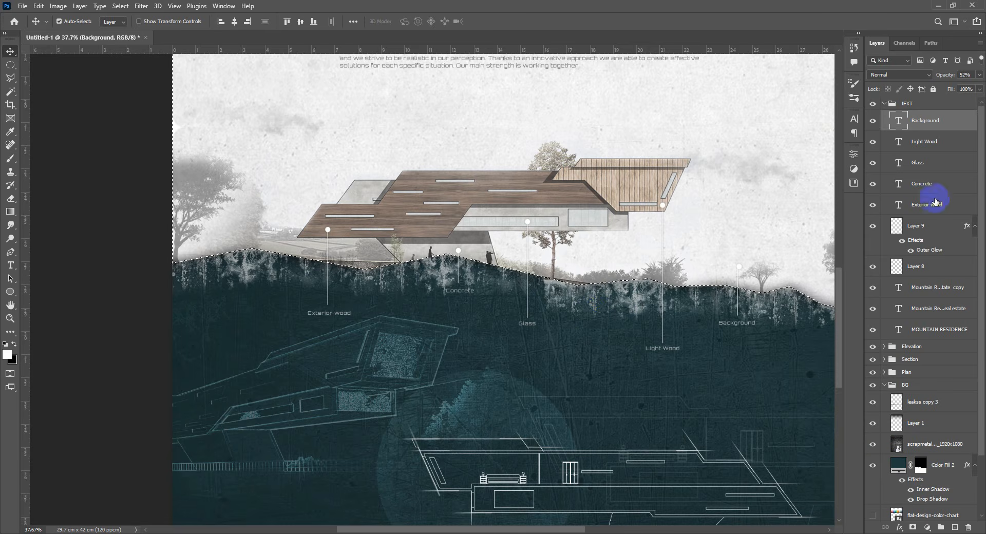
Step: Invert the colors of Layer 9's dots and leaders within the selection, deselect, and set the layer opacity to 57%
left_click(873, 228)
left_click(873, 229)
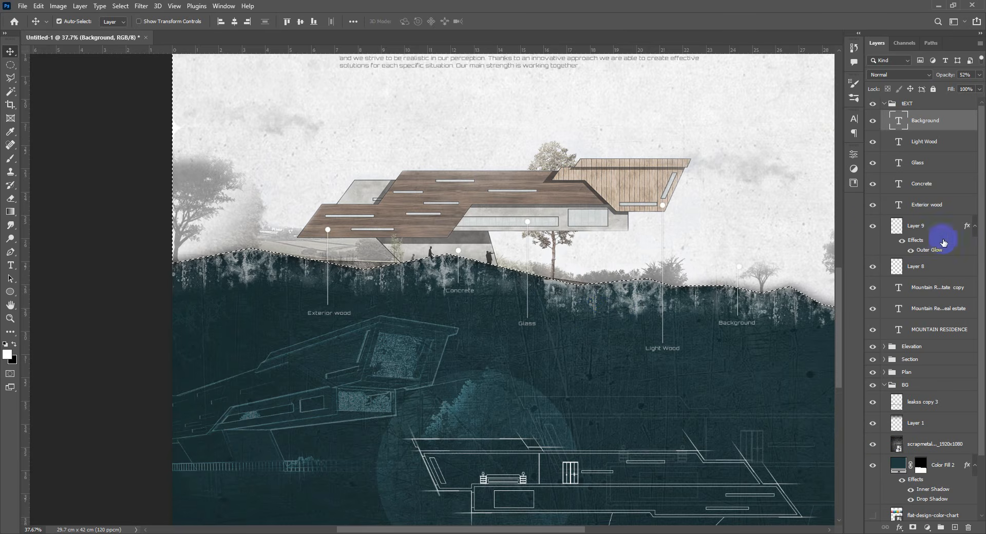
left_click(940, 226)
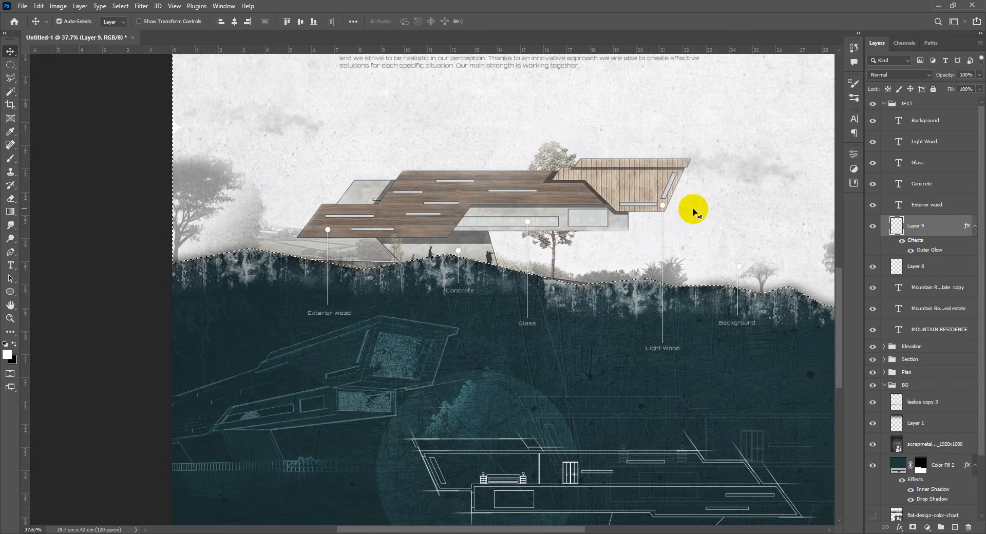
key("ctrl+i")
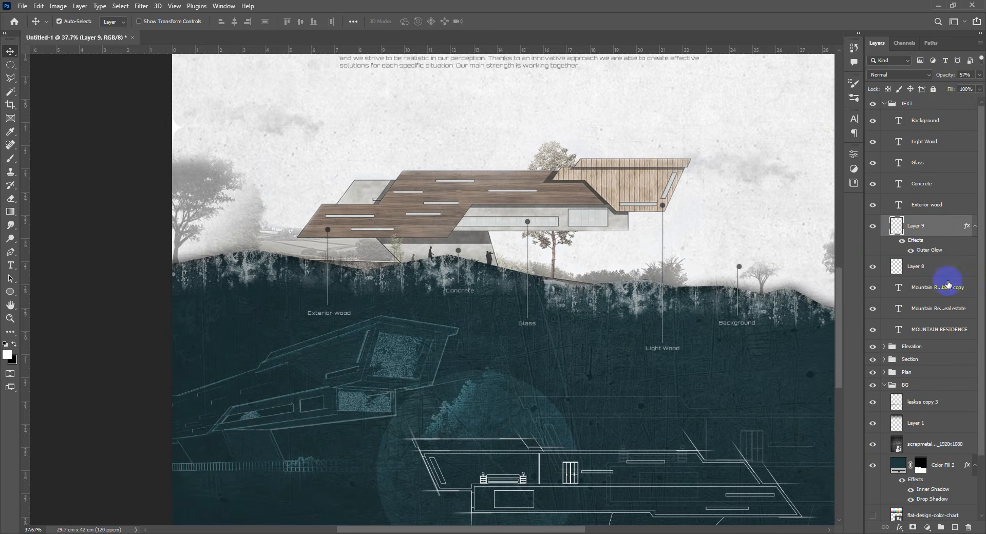
Step: Collapse Layer 9's effects list and the BG and tEXT layer groups
left_click(974, 228)
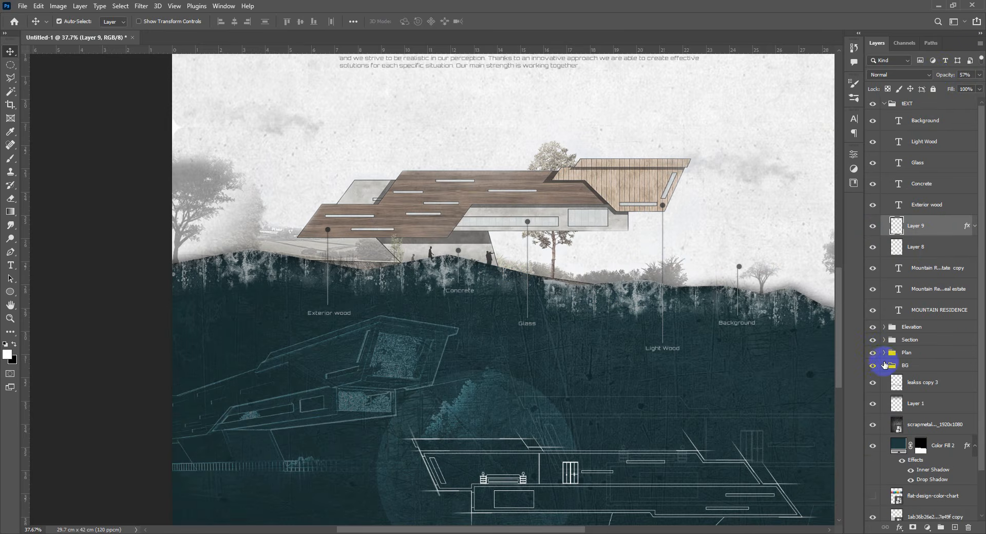
left_click(884, 366)
left_click(891, 106)
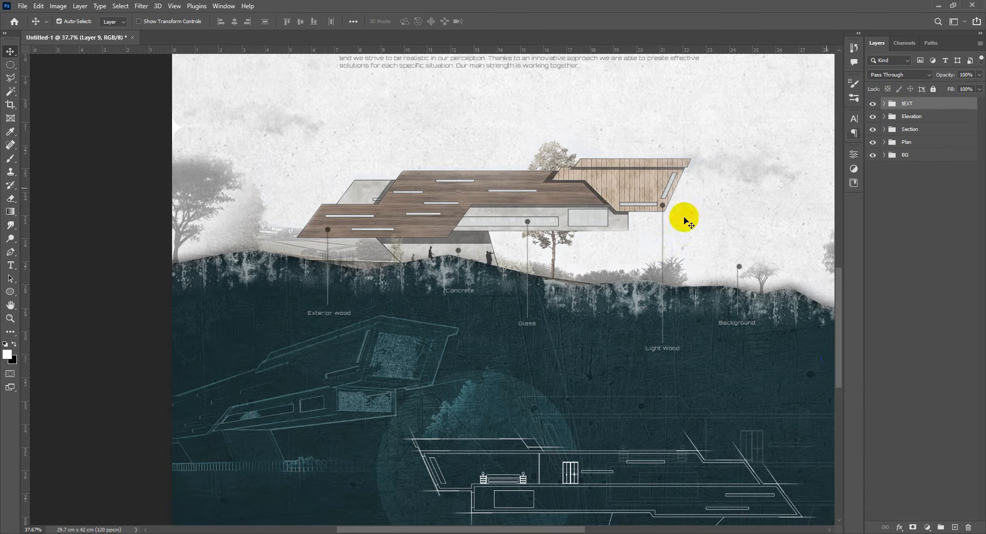
Step: Examine the whole poster composition and the legibility of the elevation's marker dots, leader lines and material labels
scroll(495, 282, "down", 4)
left_click_drag(529, 254, 518, 321)
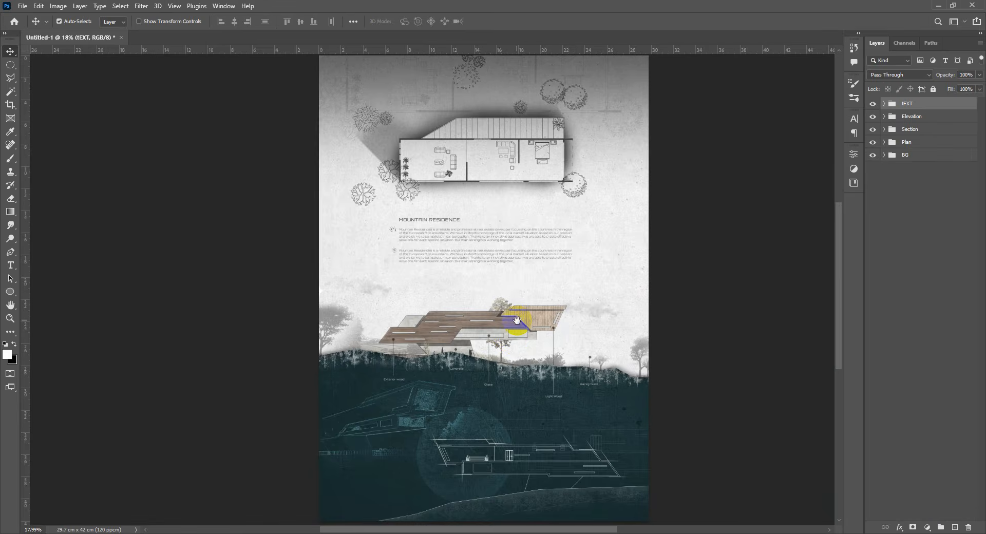
scroll(516, 316, "down", 5)
scroll(516, 317, "up", 5)
scroll(503, 358, "up", 6)
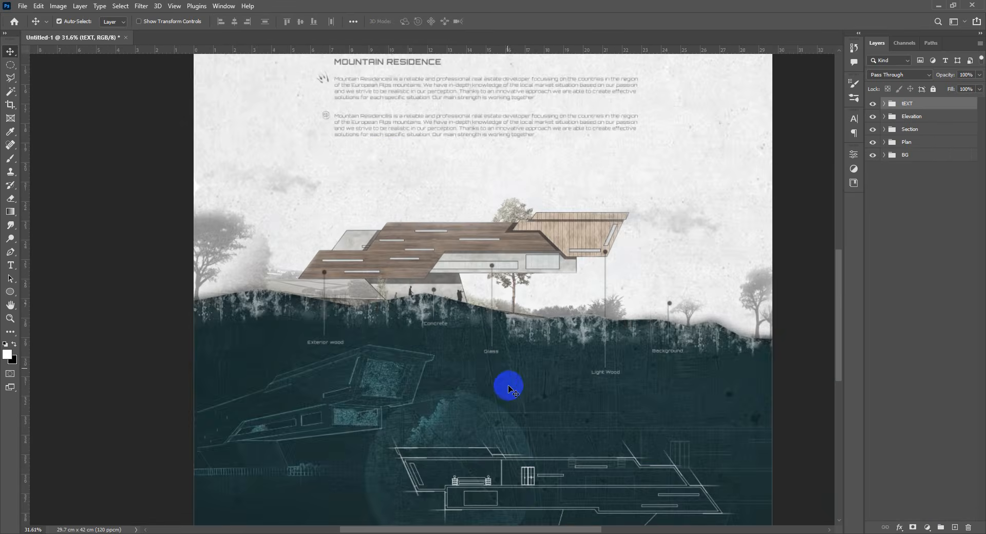
left_click_drag(508, 387, 533, 343)
scroll(529, 268, "down", 3)
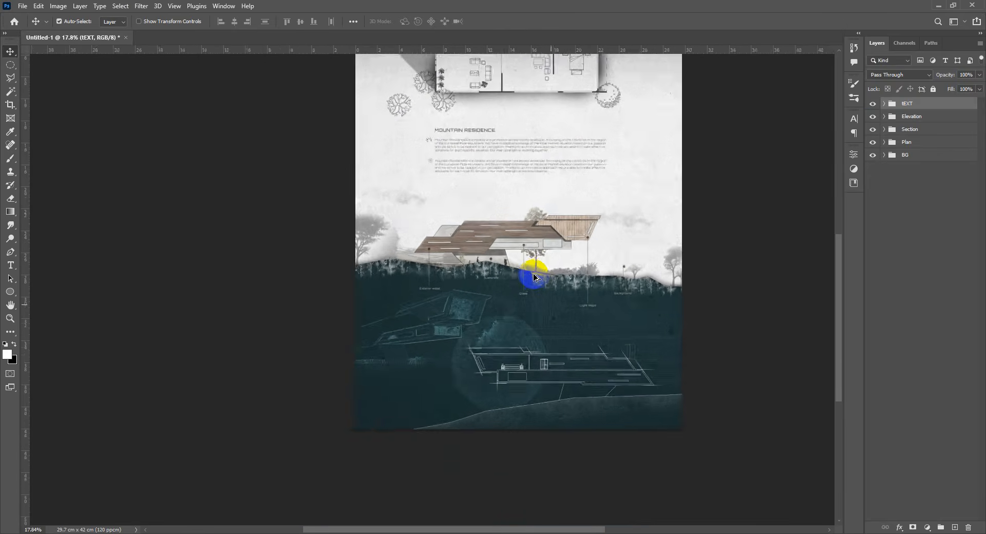
scroll(531, 272, "up", 2)
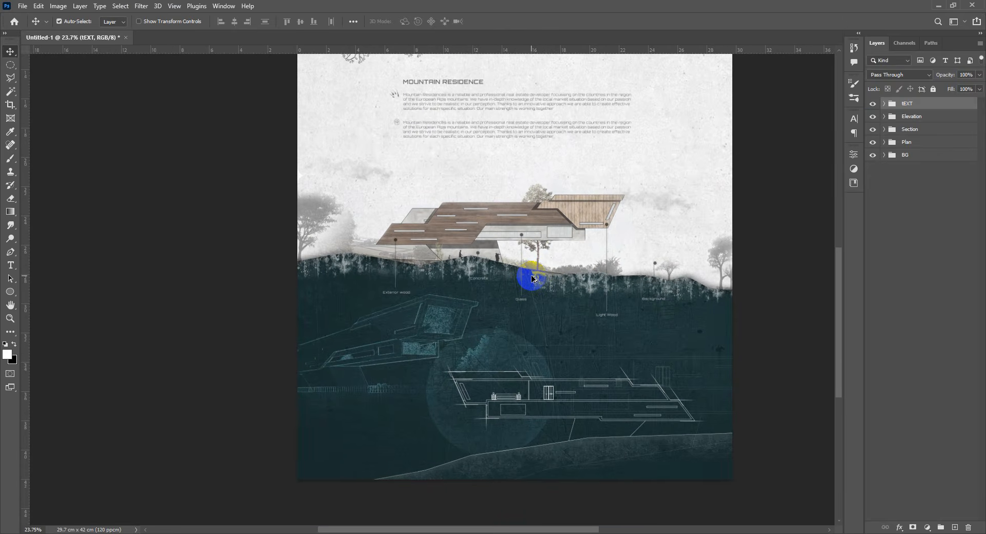
Step: Place a copy of the description paragraph on the dark area above the section drawing and recolor its text near-white
scroll(532, 276, "down", 1)
left_click_drag(532, 277, 531, 314)
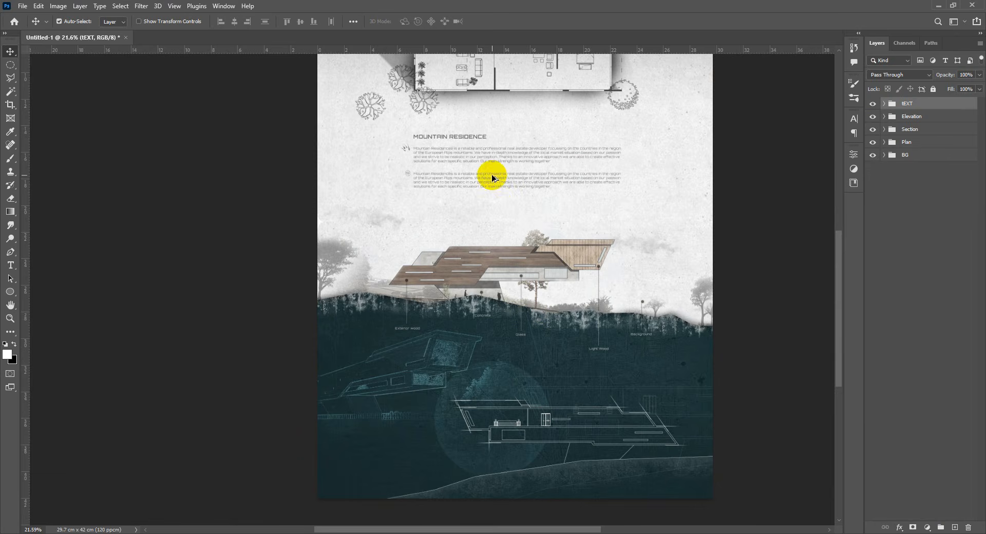
left_click(494, 372)
double_click(494, 372)
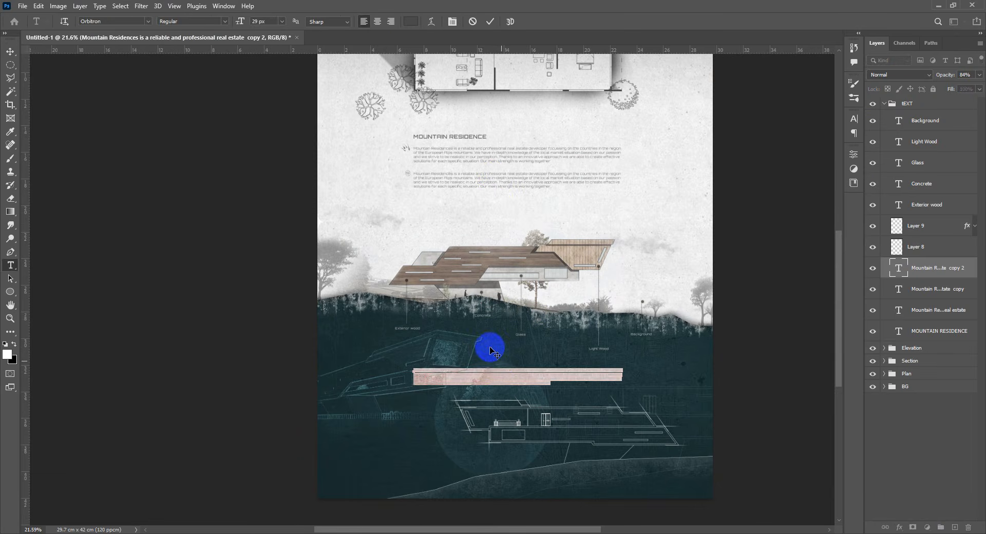
left_click(414, 19)
left_click(670, 281)
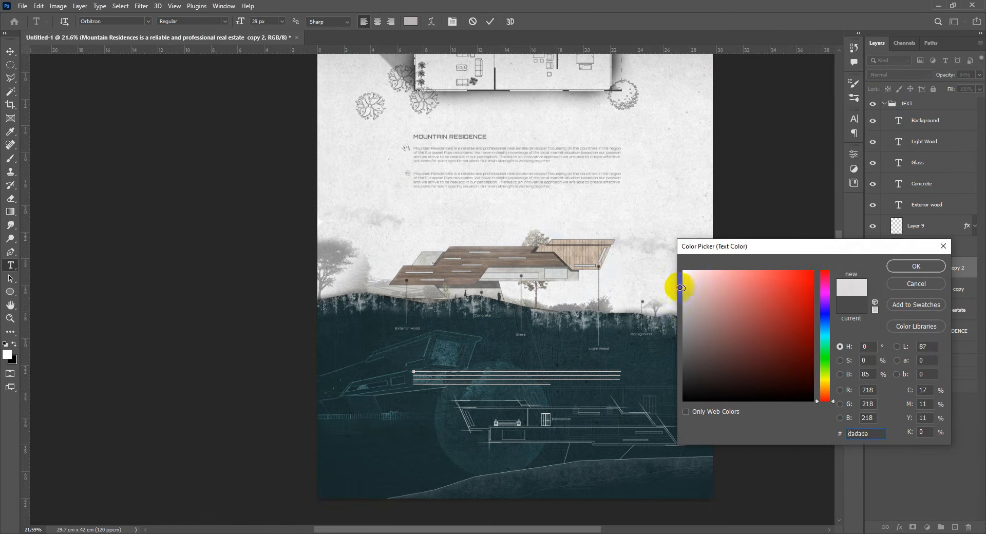
left_click(916, 285)
left_click(784, 291)
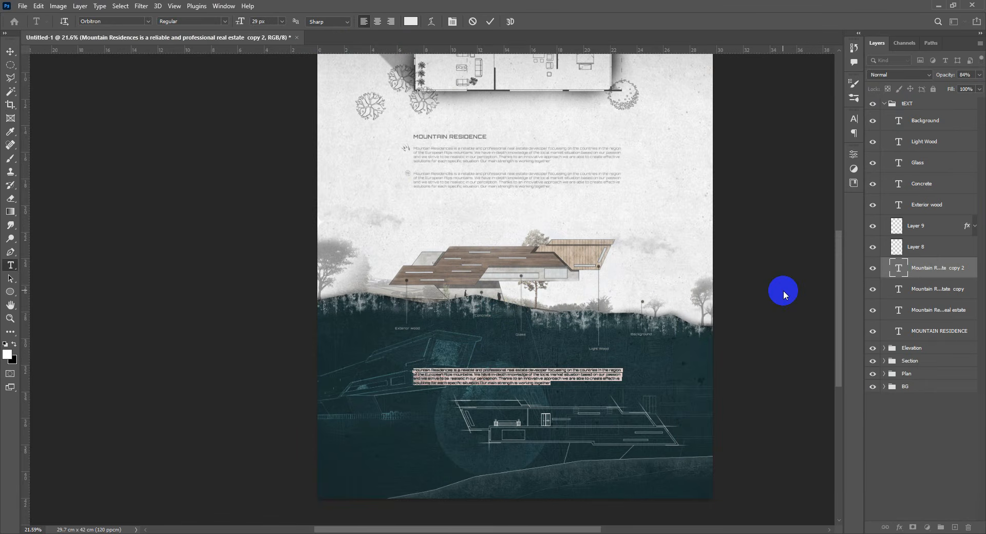
key("v")
Step: Set the opacity of the copied paragraph on the dark area to 21%
scroll(559, 381, "up", 4)
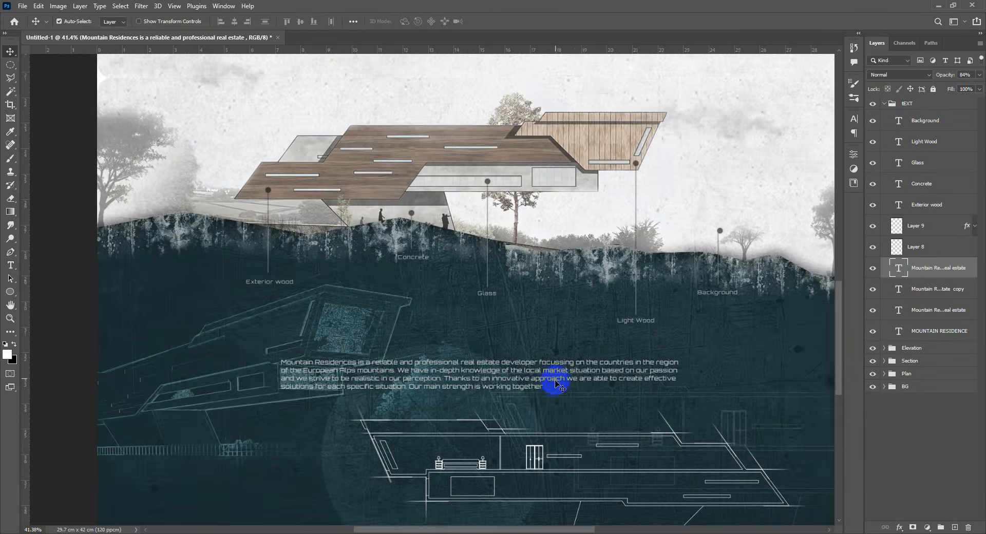
left_click_drag(552, 385, 578, 317)
left_click_drag(948, 80, 559, 82)
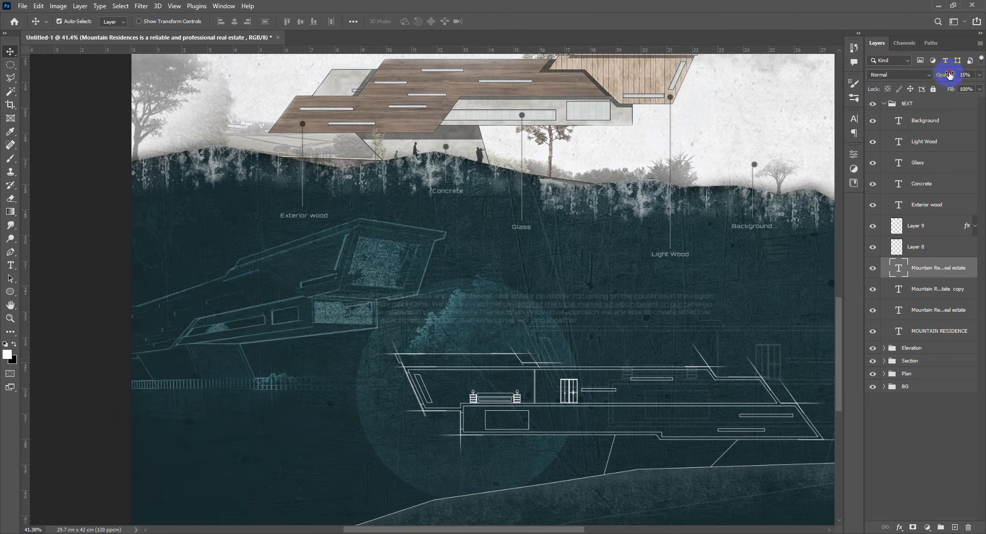
scroll(539, 273, "down", 3)
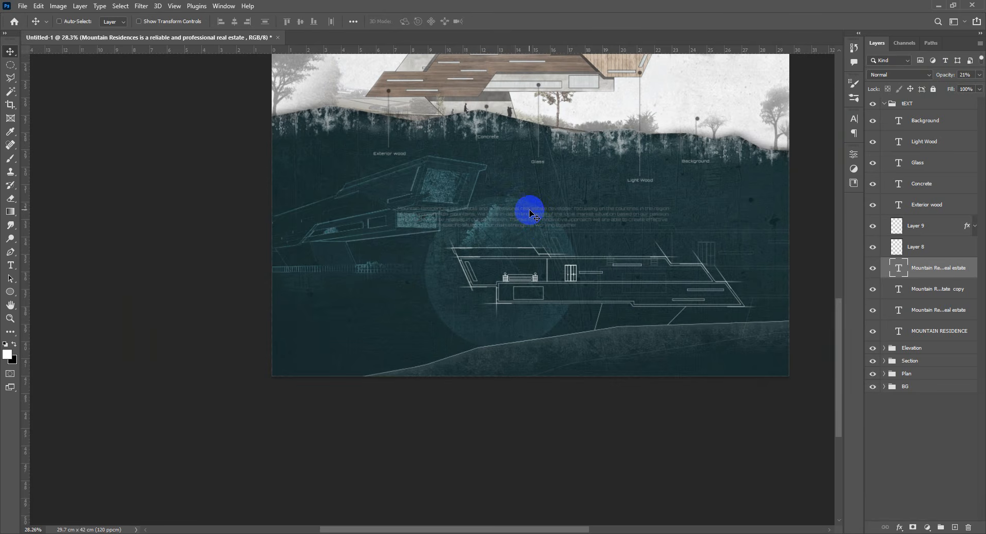
Step: Show the guides and move the pale paragraph straight down below the section drawing, keeping it aligned with the vertical guide
key("ctrl+semicolon")
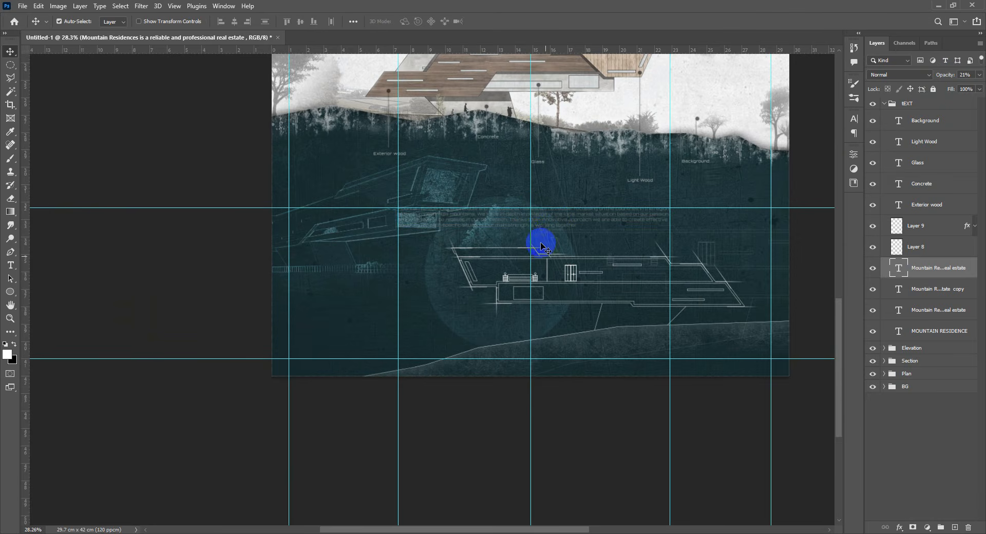
scroll(591, 218, "up", 1)
left_click_drag(590, 249, 591, 358)
scroll(485, 379, "up", 5)
left_click_drag(507, 367, 493, 350)
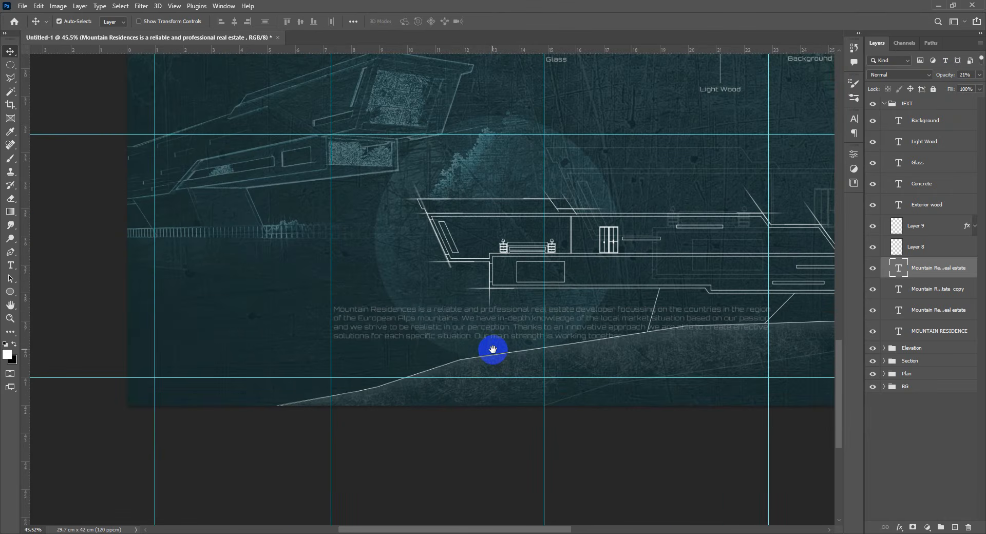
Step: Shorten the lower paragraph by cutting its four lines after "real estate", "We have in-", "in our percept" and "specific situation. O"
key("t")
left_click(594, 318)
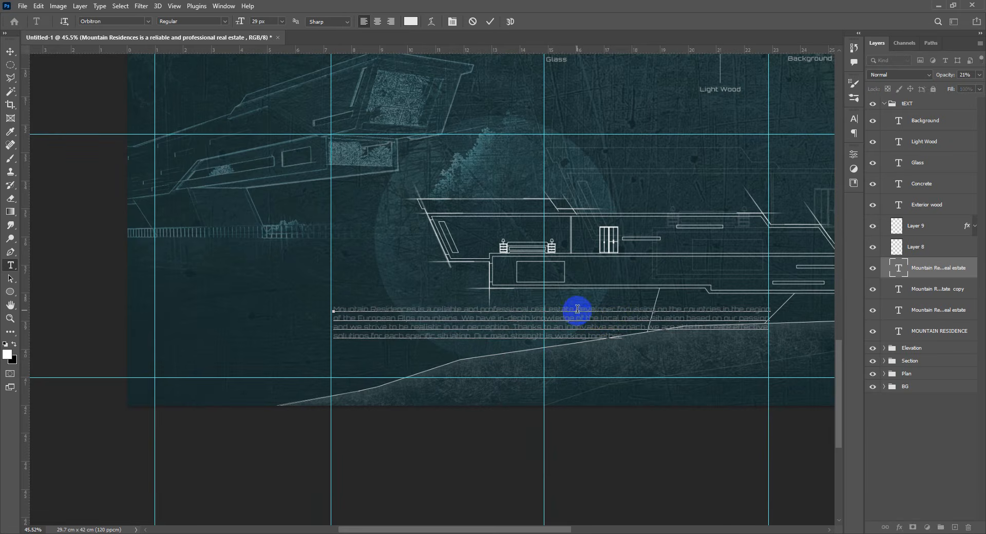
left_click_drag(577, 309, 767, 310)
key("BackSpace")
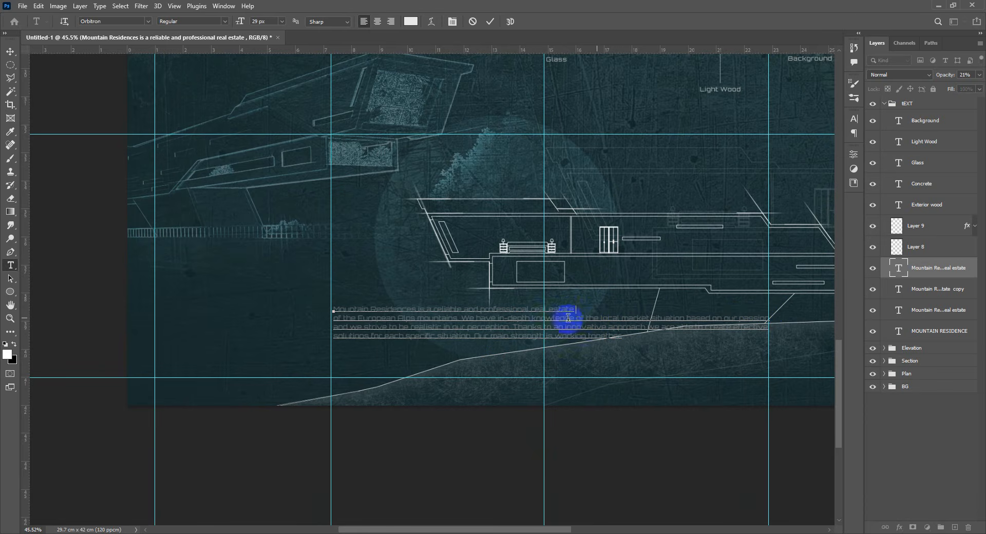
left_click_drag(509, 319, 769, 320)
key("BackSpace")
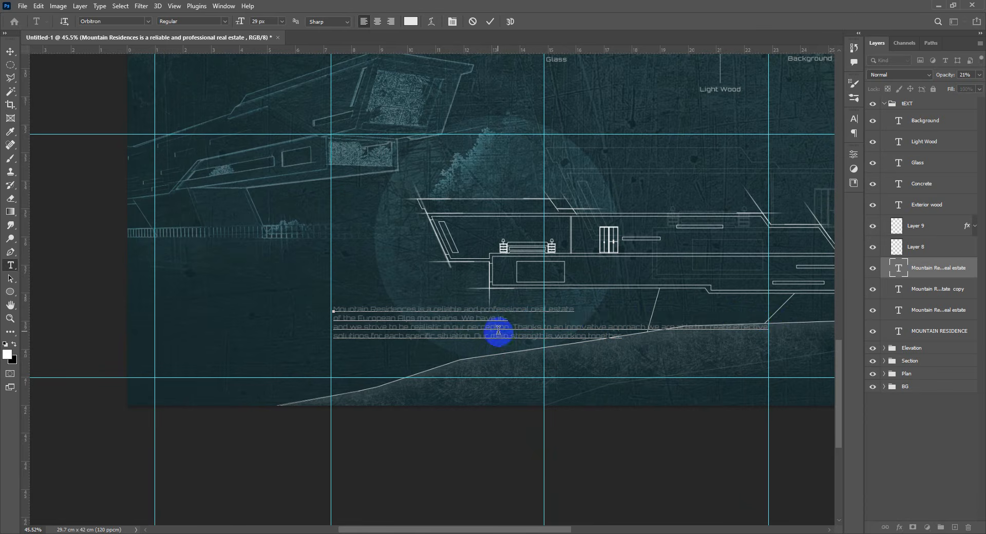
left_click_drag(497, 327, 753, 328)
key("BackSpace")
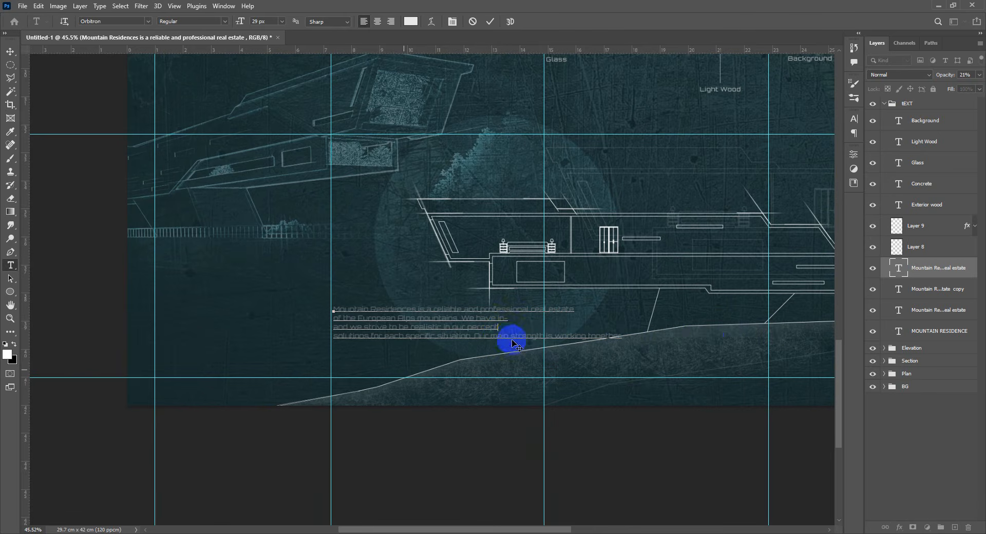
left_click_drag(481, 337, 661, 341)
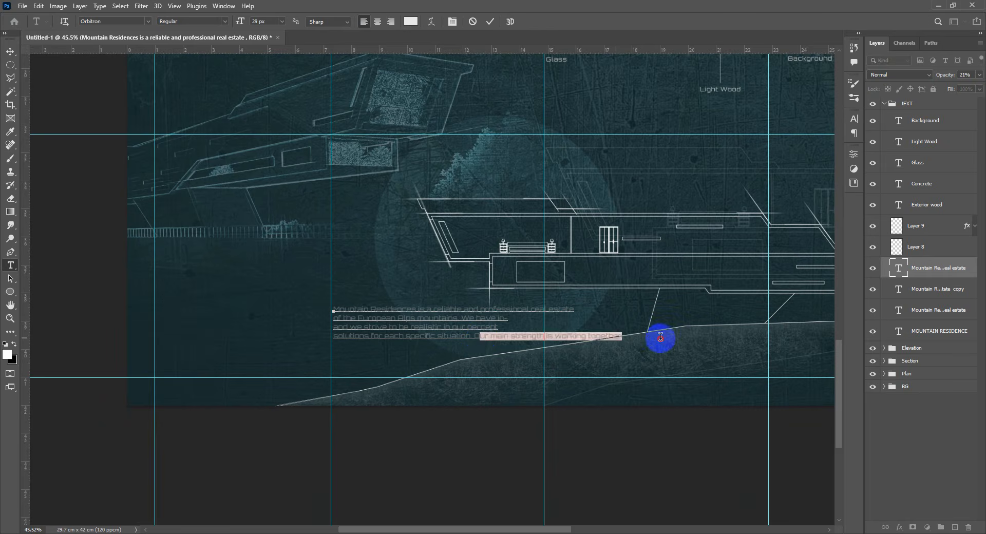
key("BackSpace")
key("ctrl+Return")
key("v")
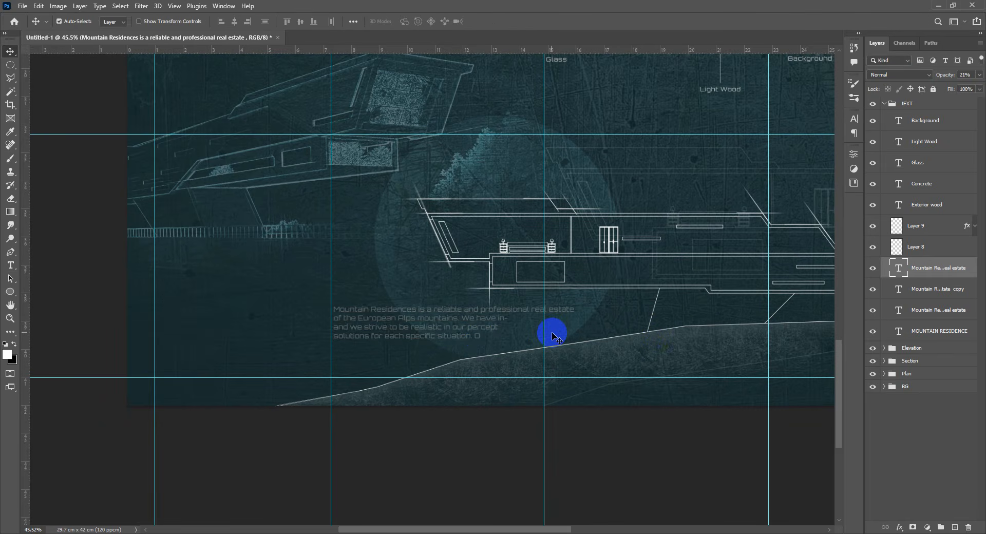
Step: Hide the guides and set the shortened paragraph's opacity to 40%
scroll(458, 319, "up", 2)
scroll(458, 321, "up", 1)
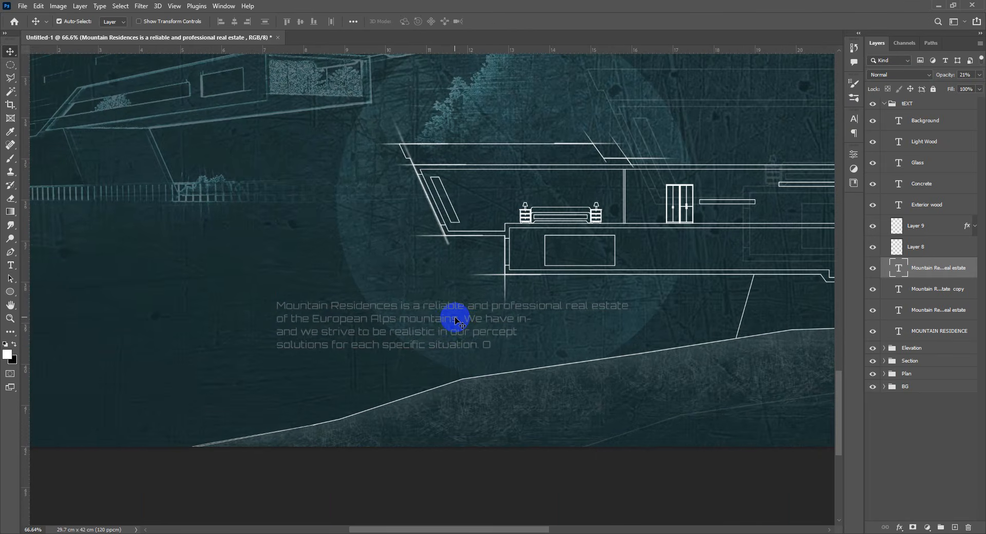
double_click(450, 315)
key("ctrl+a")
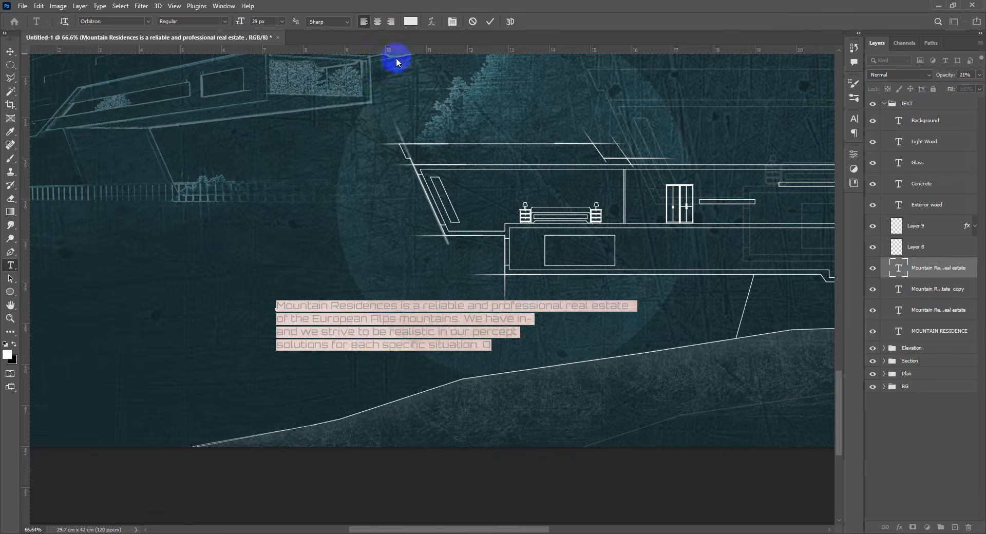
key("ctrl+Return")
key("v")
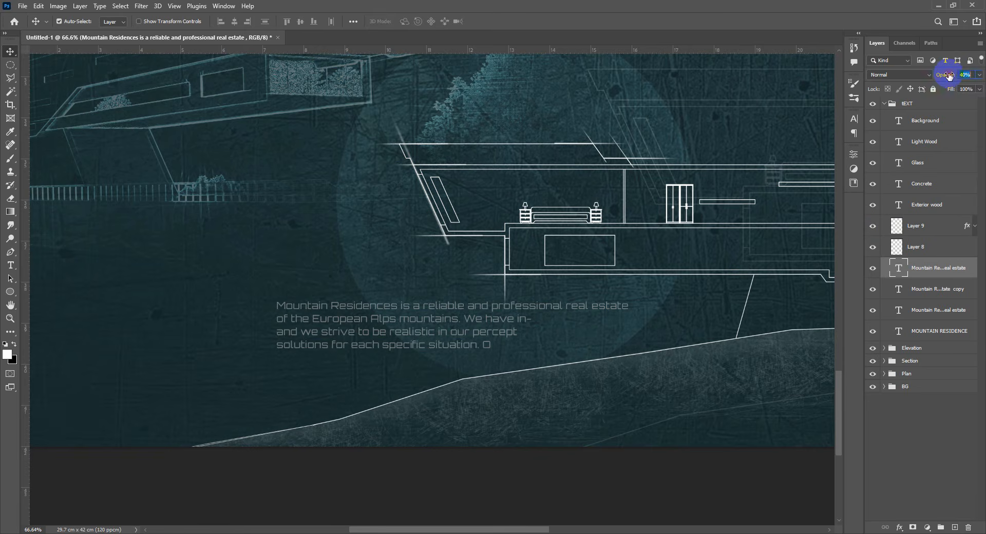
Step: Check the paragraph against the whole poster and collapse the tEXT layer group
scroll(509, 323, "down", 8)
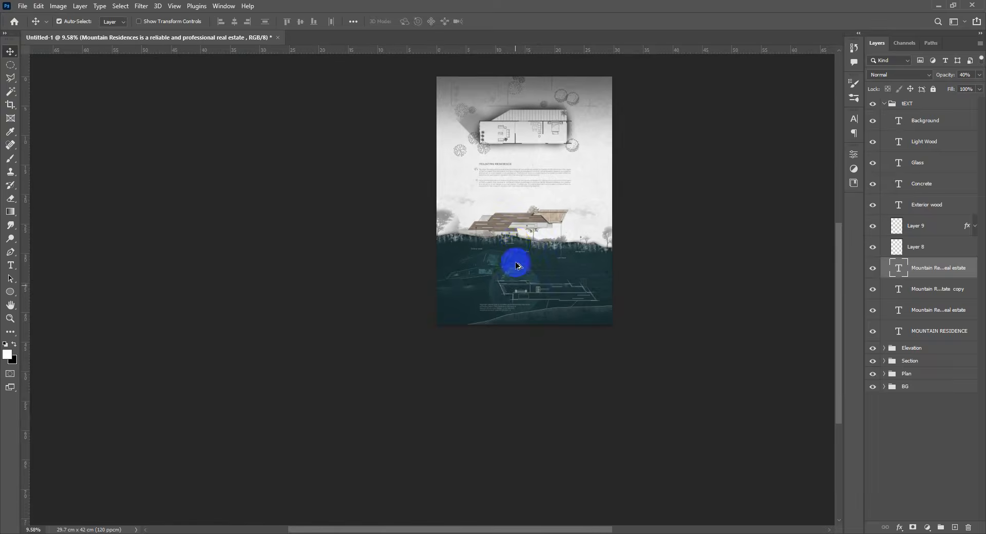
scroll(516, 265, "up", 3)
scroll(532, 265, "down", 2)
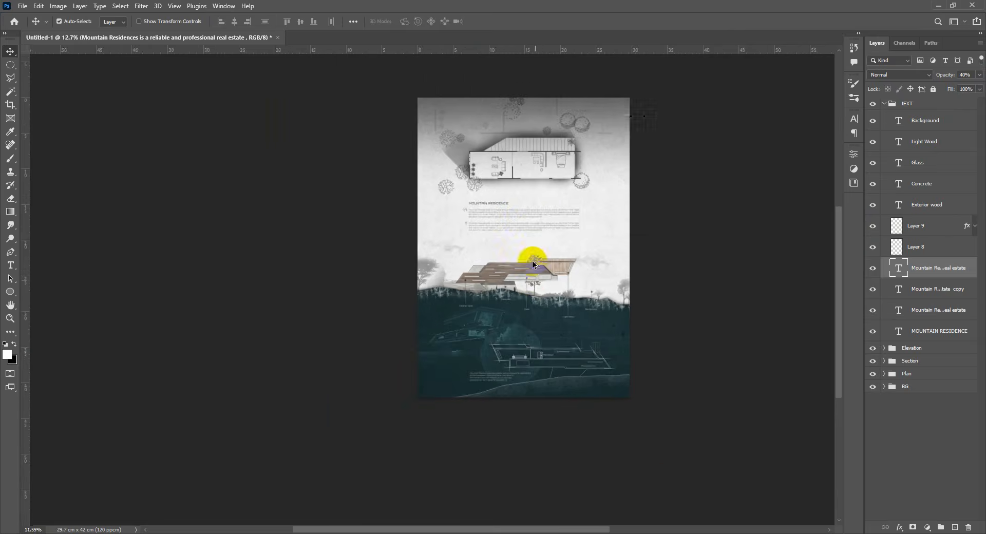
scroll(534, 211, "up", 2)
scroll(547, 249, "up", 1)
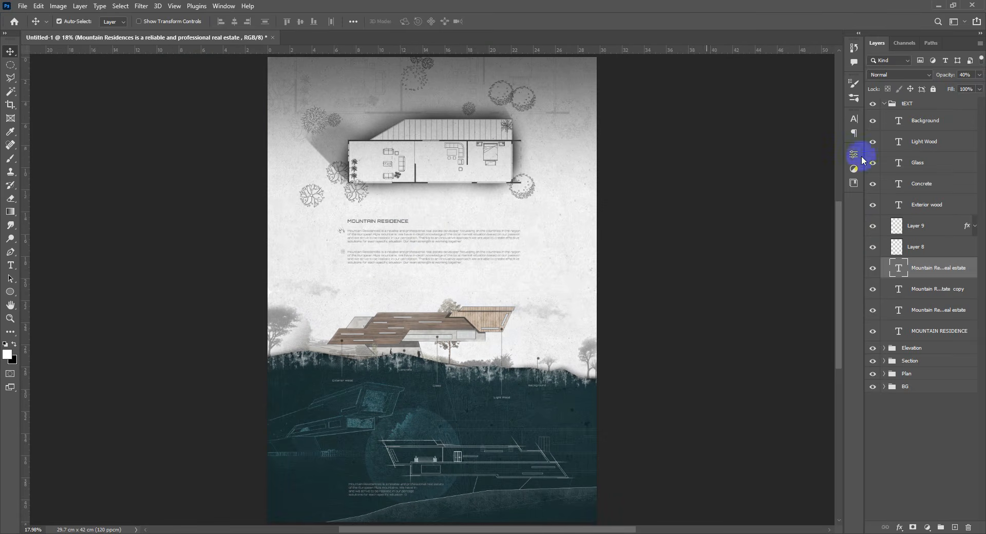
left_click(904, 104)
left_click(885, 104)
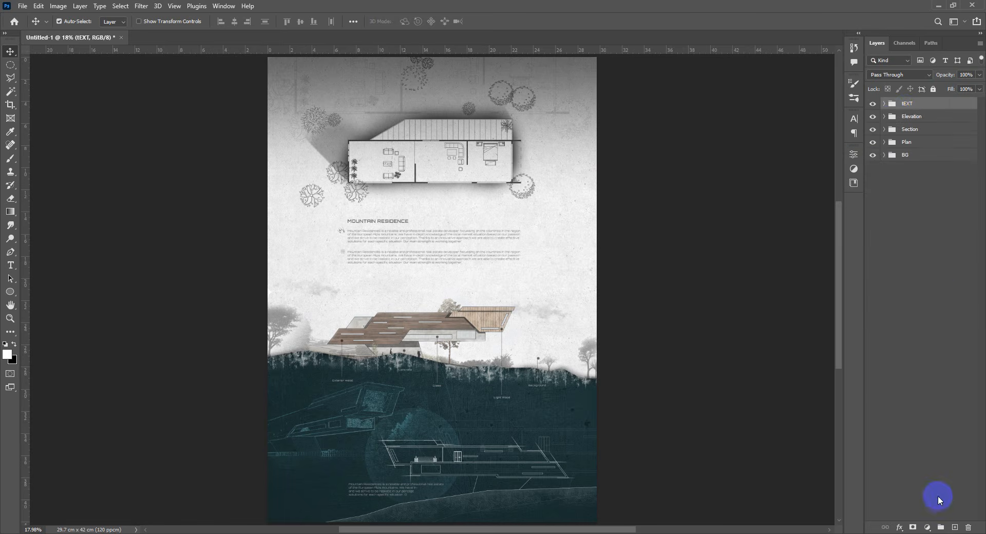
Step: Create a new layer above the tEXT group and set up a black Brush at size 11
left_click(954, 527)
key("b")
scroll(323, 88, "up", 4)
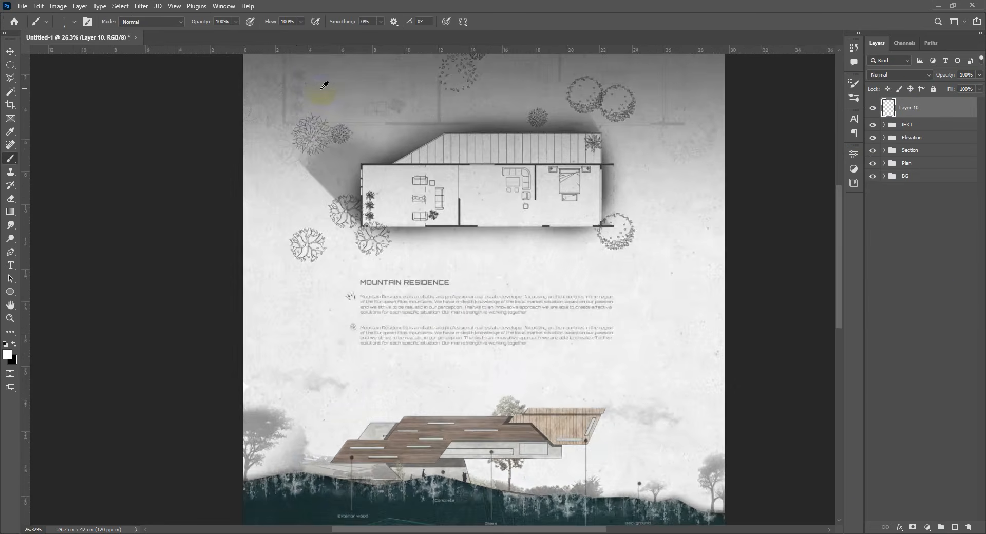
left_click_drag(382, 195, 384, 261)
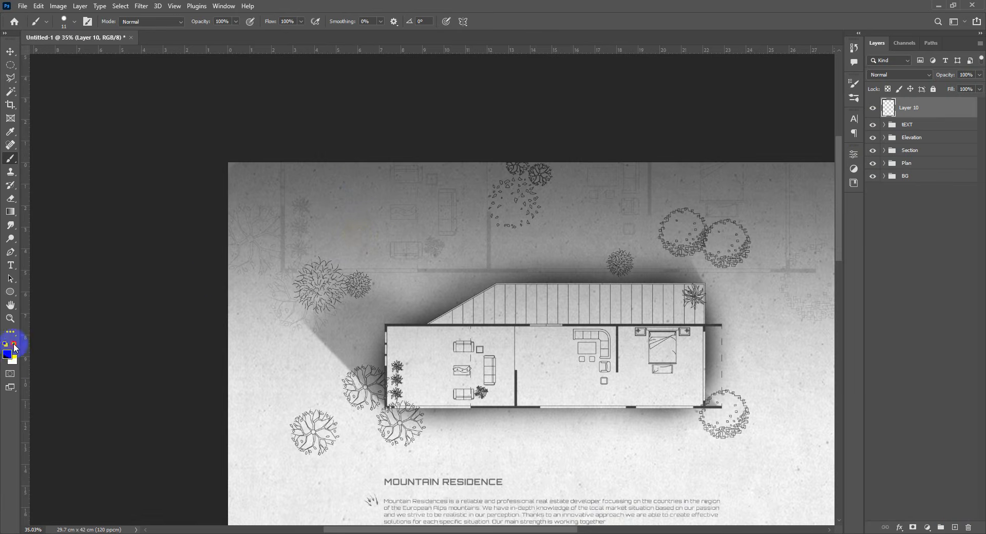
Step: Paint two straight black vertical lines down from the poster's top edge near its left corner and two horizontal ones in from its right edge
scroll(267, 252, "down", 2)
left_click_drag(302, 277, 310, 243)
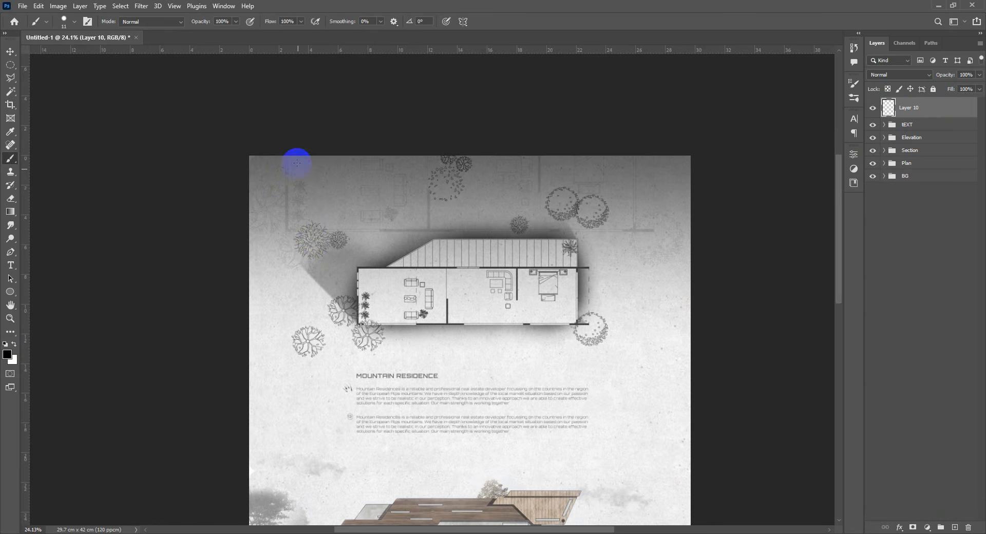
left_click_drag(297, 148, 296, 283)
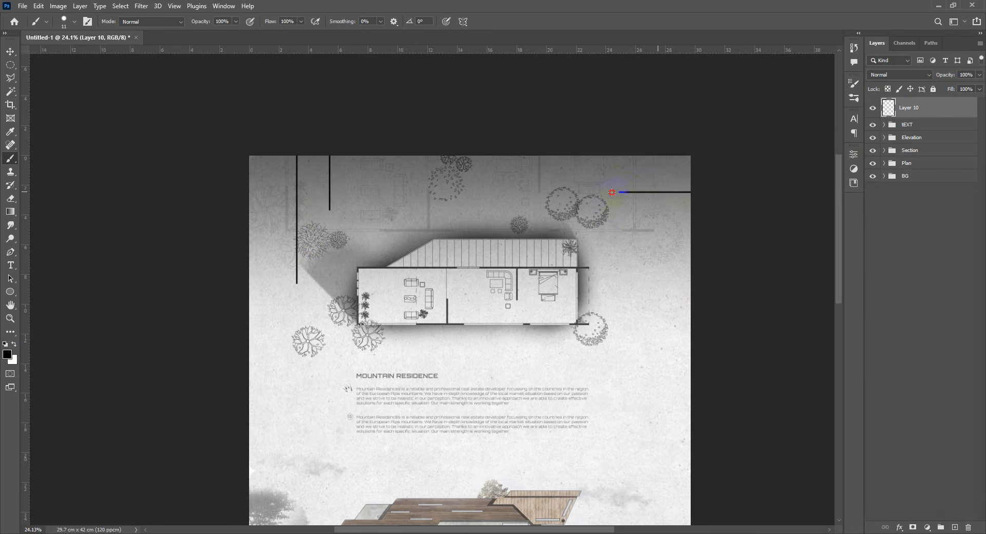
left_click_drag(700, 222, 673, 223)
left_click_drag(556, 280, 551, 246)
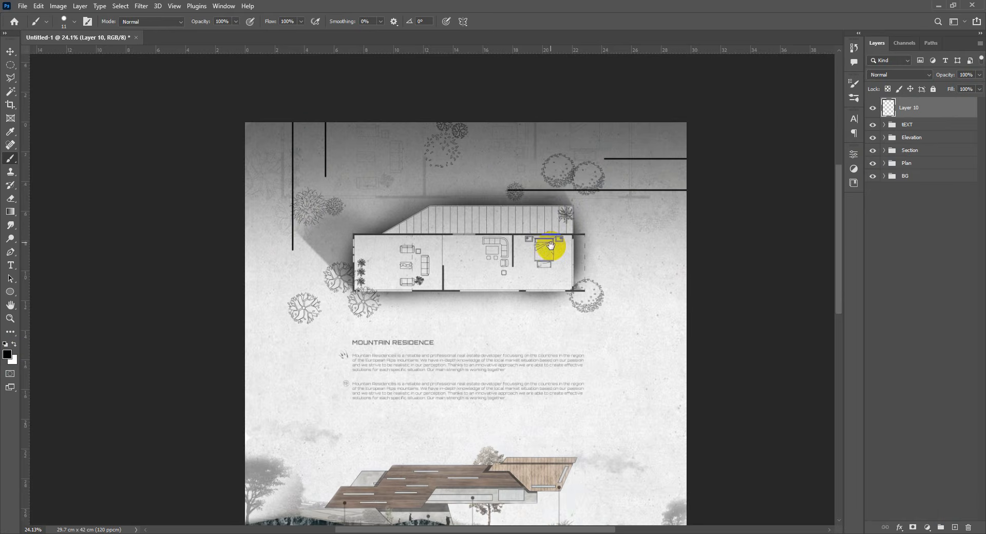
scroll(551, 243, "down", 3)
left_click_drag(566, 287, 572, 199)
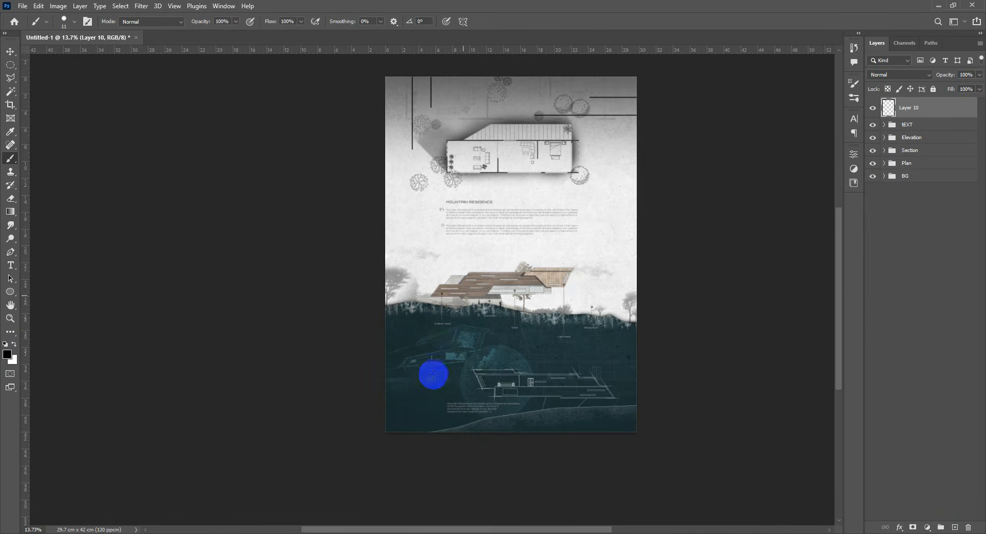
scroll(458, 423, "up", 1)
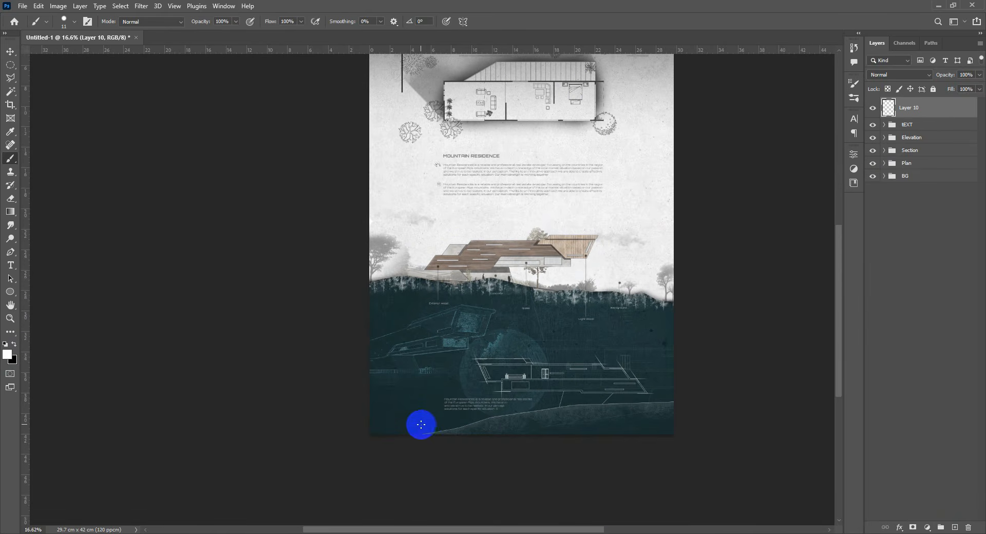
left_click_drag(390, 443, 389, 329)
left_click_drag(410, 451, 410, 407)
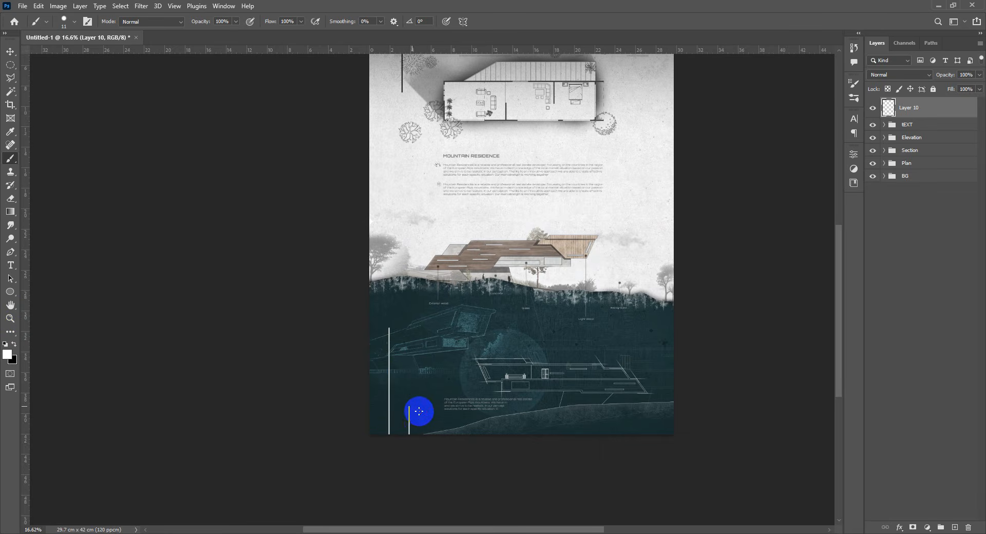
key("ctrl+z")
key("ctrl+z")
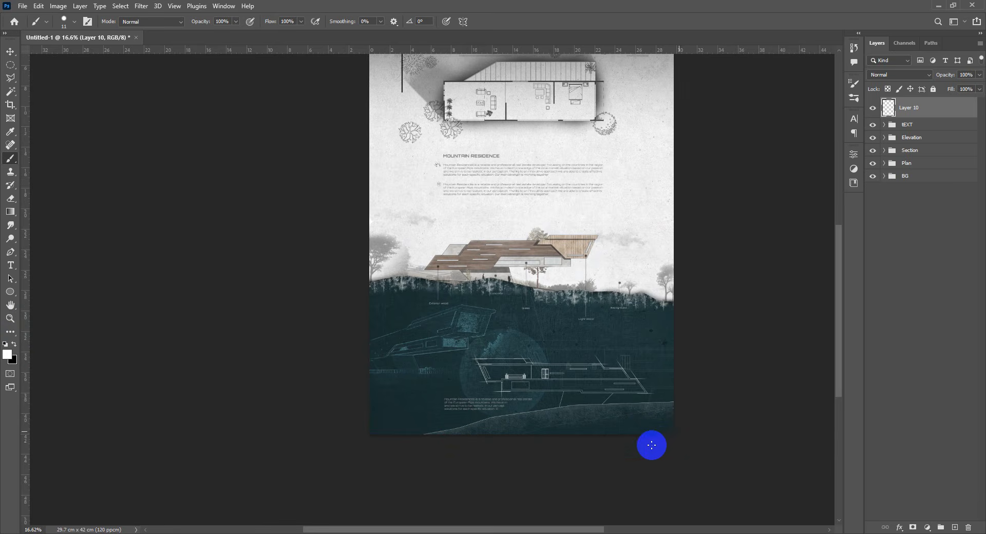
Step: Paint two white vertical lines up from the poster's bottom edge near its right corner and one horizontal line in from its left edge
left_click_drag(661, 445, 662, 360)
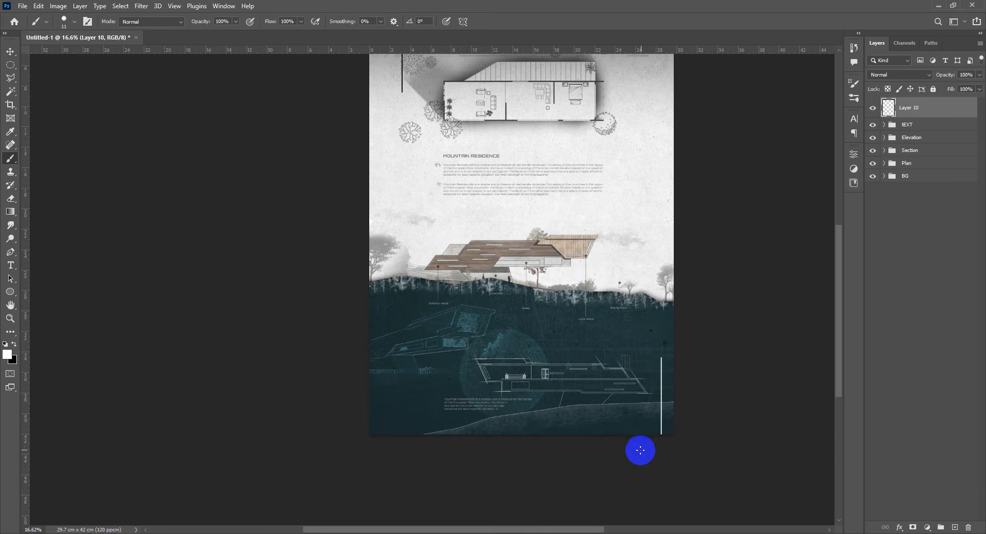
left_click_drag(641, 451, 637, 413)
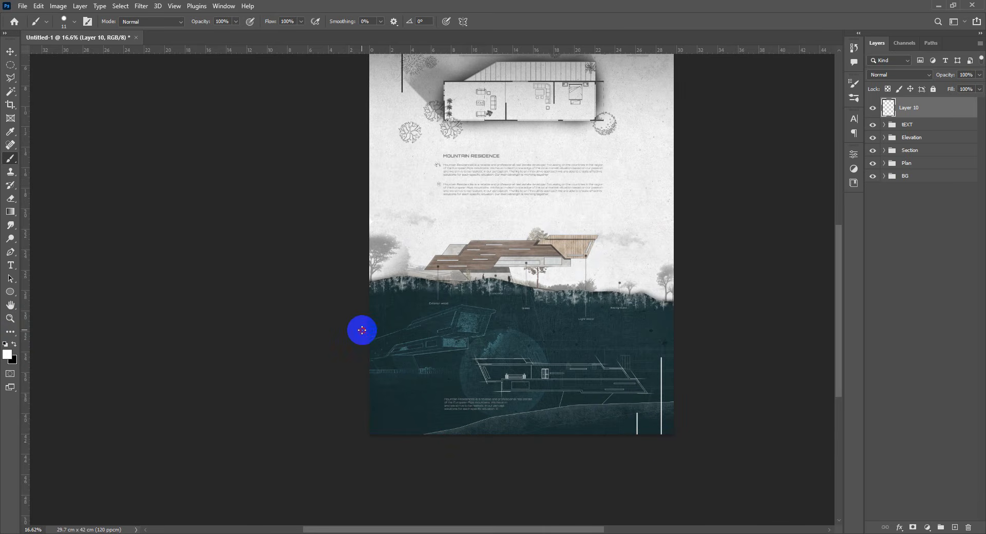
left_click_drag(362, 330, 448, 331)
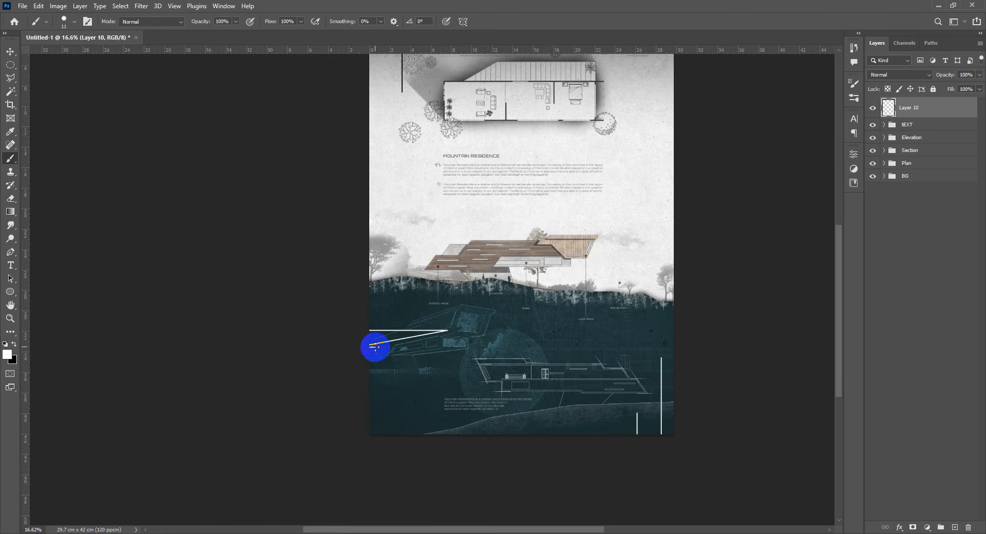
left_click_drag(363, 332, 475, 333)
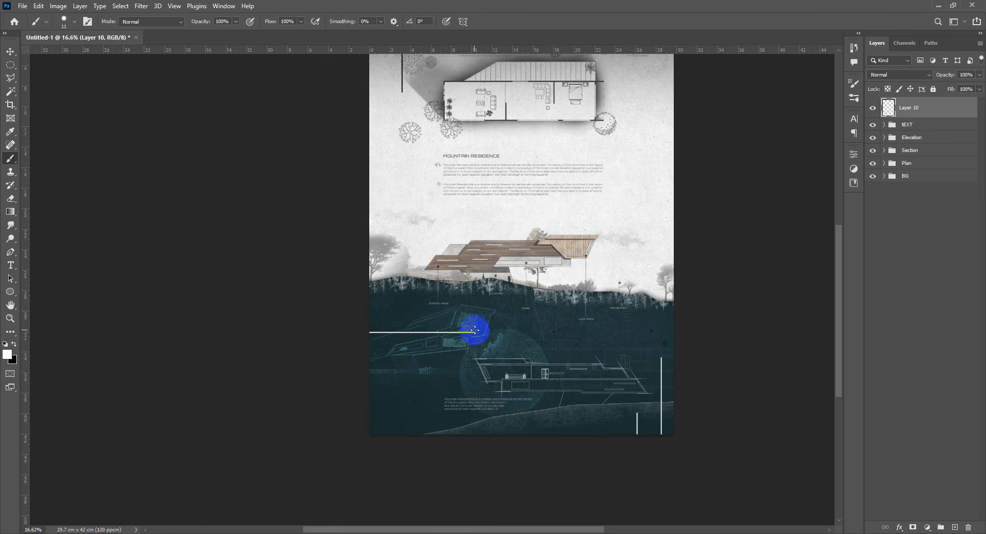
Step: Paint a second, shorter white horizontal line in from the poster's left edge, just below the first one
left_click_drag(362, 344, 386, 344)
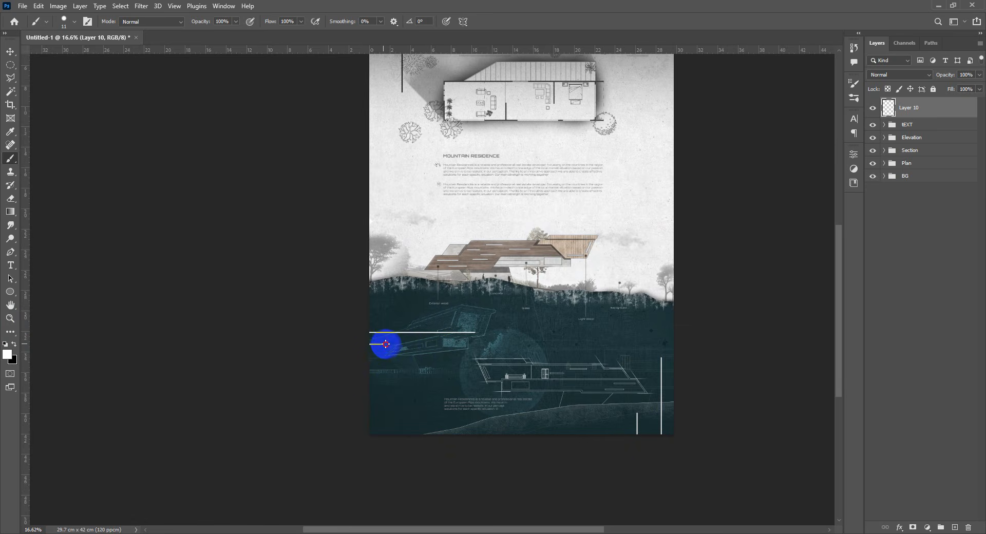
scroll(470, 345, "down", 3)
scroll(513, 334, "up", 3)
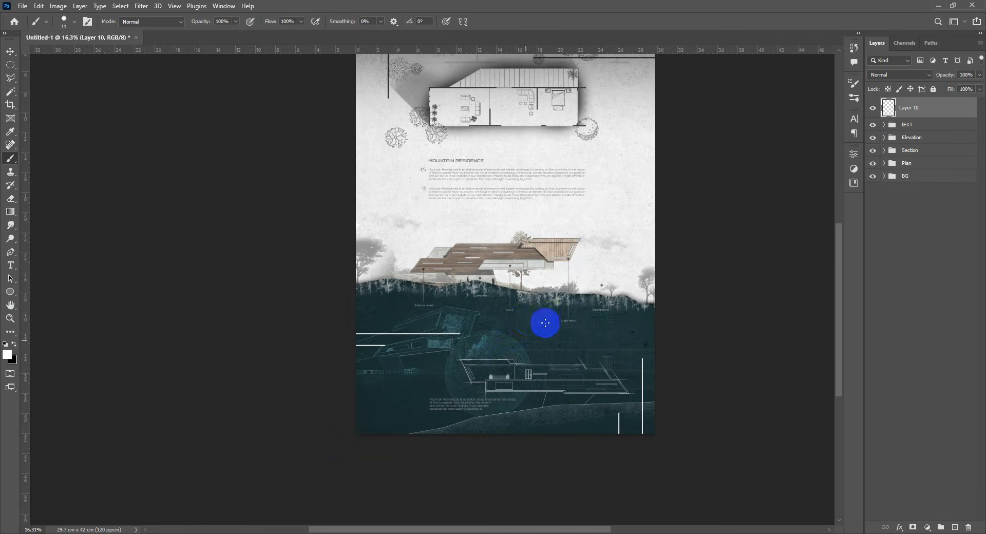
Step: Set up the Eraser with a soft brush at size 314 and 30% opacity
key("e")
scroll(524, 320, "up", 1)
left_click(494, 320)
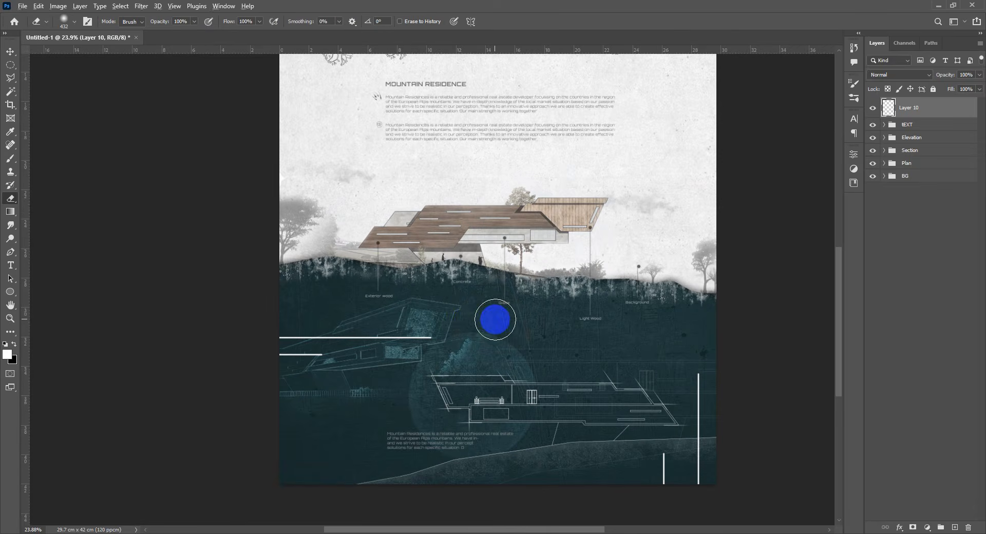
left_click_drag(448, 318, 443, 319)
right_click(18, 201)
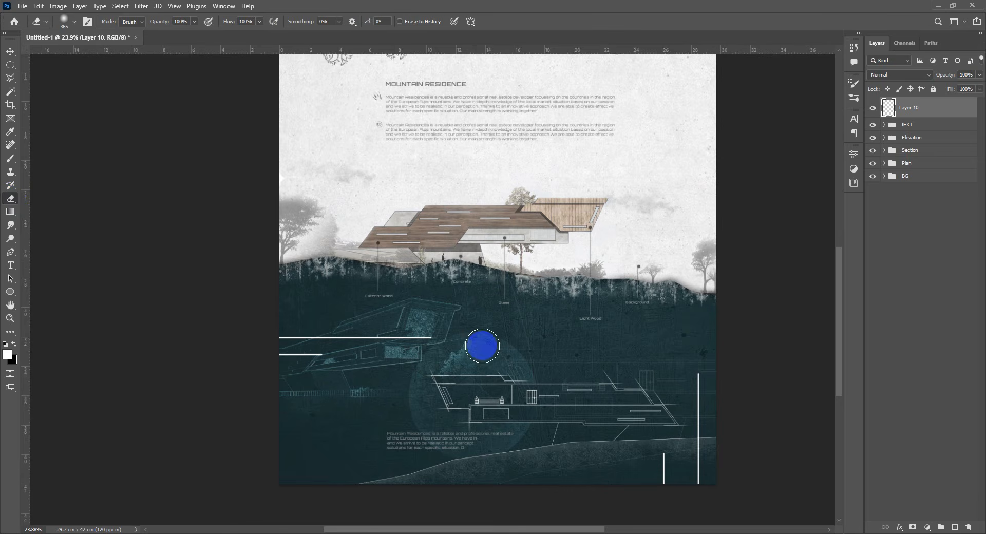
left_click_drag(484, 347, 478, 347)
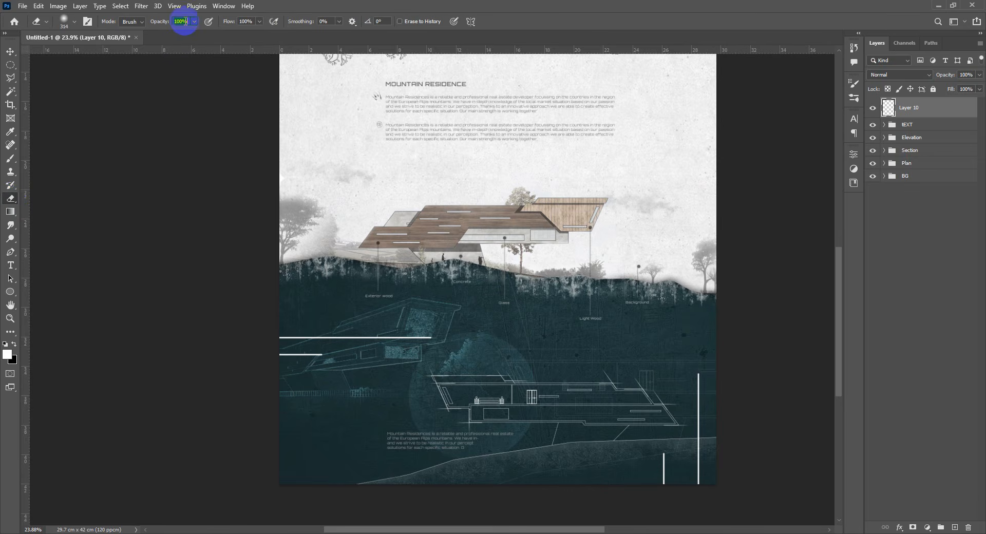
Step: Fade the inner ends of the black vertical and horizontal accent lines around the floor plan with the Eraser
scroll(519, 355, "up", 5)
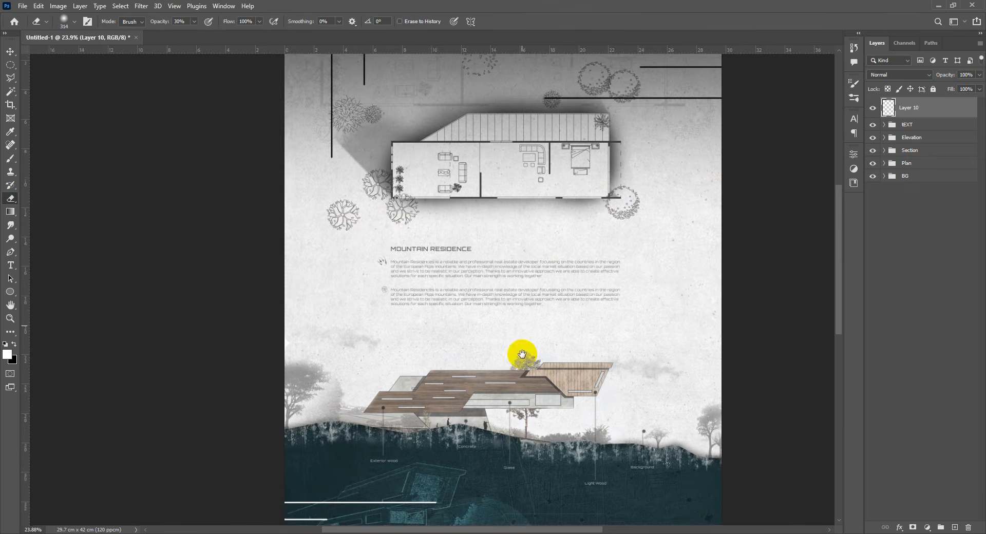
mouse_move(307, 122)
left_mouse_down()
mouse_move(314, 214)
mouse_move(321, 117)
mouse_move(321, 189)
mouse_move(314, 177)
mouse_move(297, 210)
mouse_move(305, 189)
left_mouse_up()
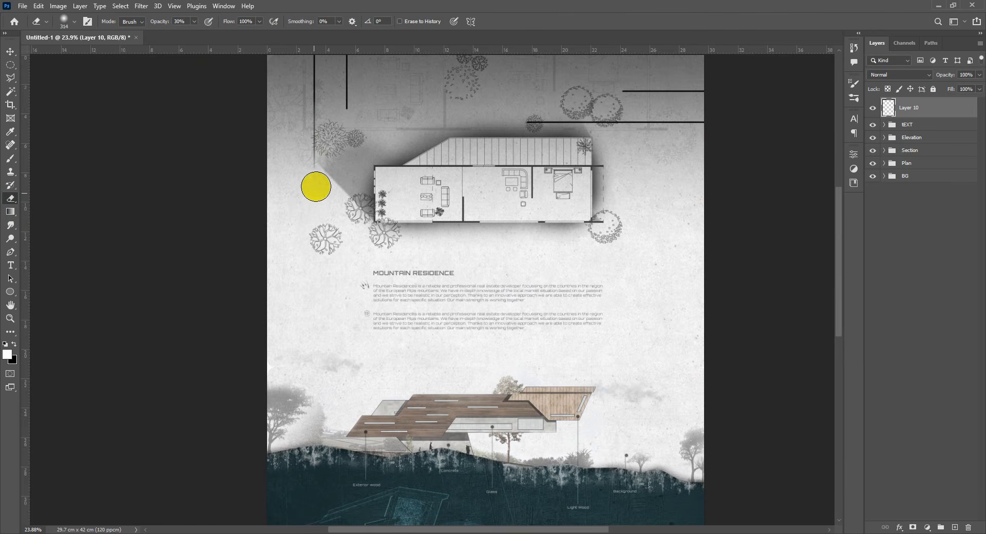
scroll(316, 187, "up", 3)
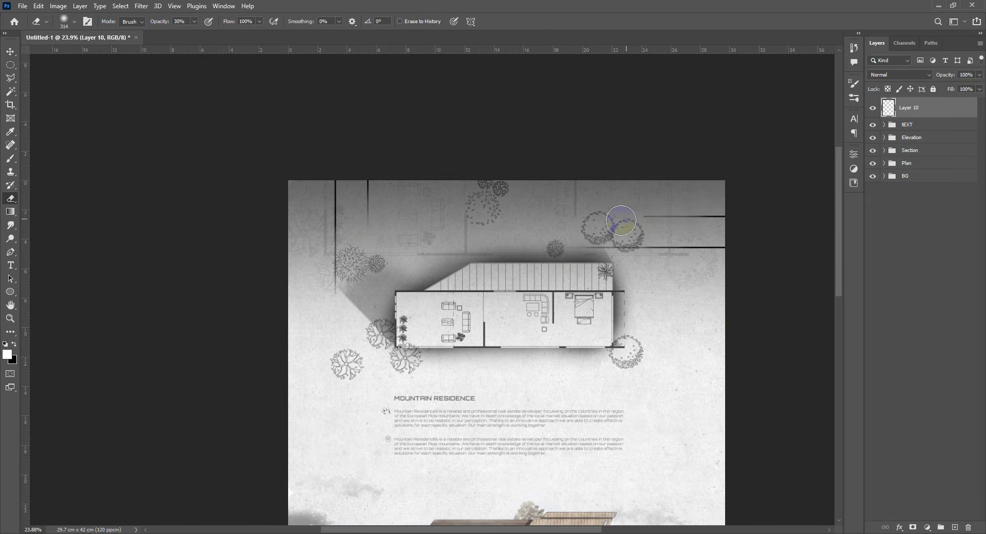
Step: Fade the upper ends of the two white vertical lines near the poster's bottom-right corner with the Eraser
left_click_drag(522, 323, 568, 85)
scroll(757, 343, "up", 3)
left_click_drag(787, 348, 544, 366)
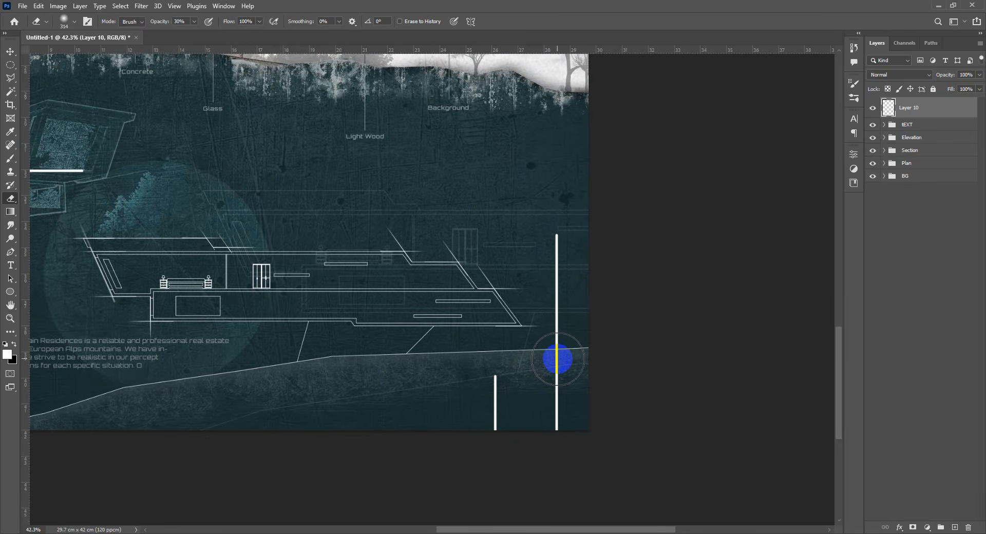
left_click(556, 359)
left_click_drag(556, 356, 555, 205)
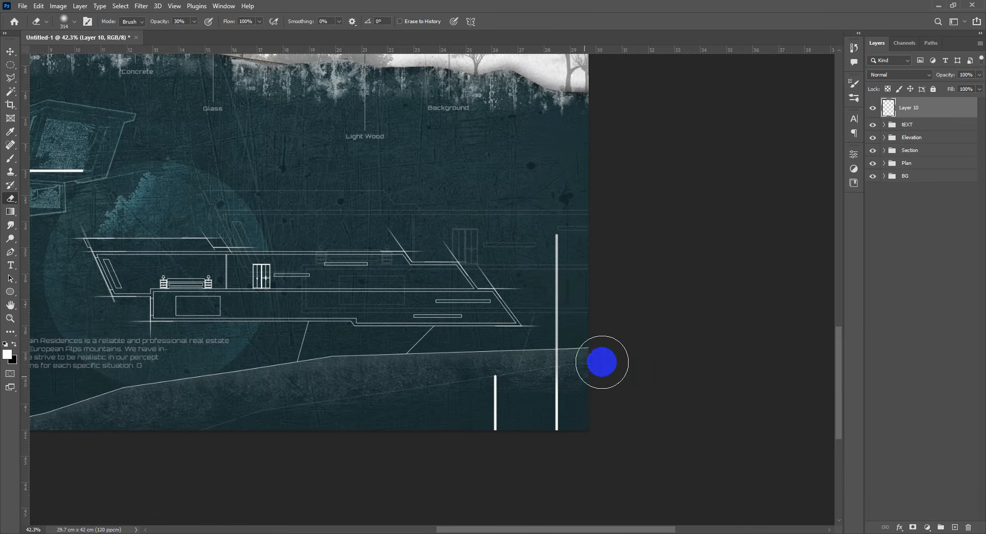
left_click_drag(556, 339, 554, 204)
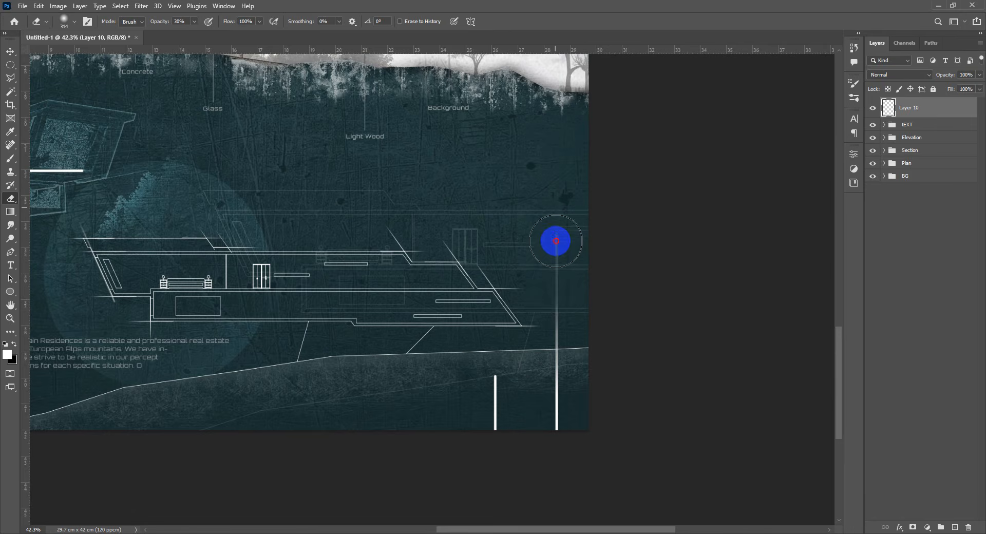
mouse_move(556, 242)
left_mouse_down()
mouse_move(450, 234)
mouse_move(693, 229)
mouse_move(569, 223)
left_mouse_up()
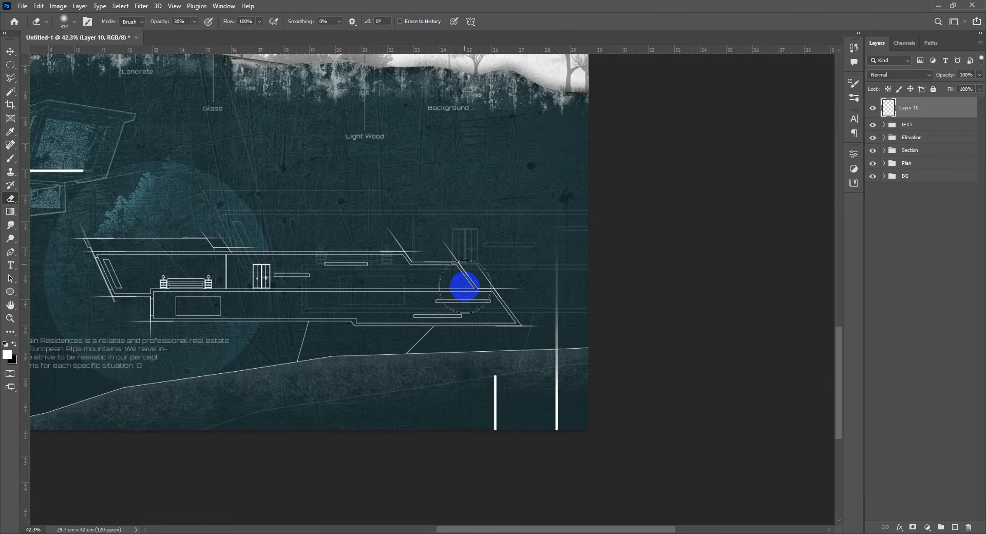
mouse_move(467, 381)
left_mouse_down()
mouse_move(485, 400)
mouse_move(487, 356)
mouse_move(495, 368)
mouse_move(500, 353)
mouse_move(504, 360)
mouse_move(459, 378)
mouse_move(480, 376)
left_mouse_up()
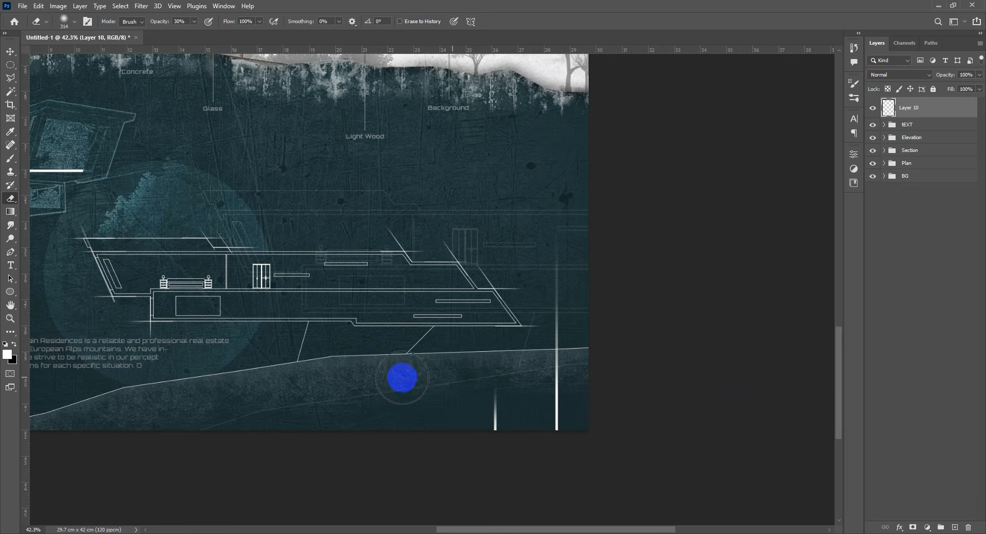
Step: Fade the inner ends of the two white horizontal lines at the poster's left edge with the Eraser
scroll(401, 378, "left", 10)
scroll(361, 377, "up", 3)
mouse_move(339, 314)
left_mouse_down()
mouse_move(379, 320)
mouse_move(362, 285)
mouse_move(355, 299)
mouse_move(386, 316)
mouse_move(348, 269)
mouse_move(576, 273)
mouse_move(498, 285)
mouse_move(588, 259)
mouse_move(494, 292)
mouse_move(500, 280)
mouse_move(516, 283)
mouse_move(487, 277)
mouse_move(568, 263)
mouse_move(526, 280)
left_mouse_up()
right_click(363, 283, "alt")
Step: Lower the opacity of the accent-line layer, Layer 10, to 14% and check it against the whole poster
key("v")
scroll(538, 314, "down", 5)
scroll(538, 314, "down", 3)
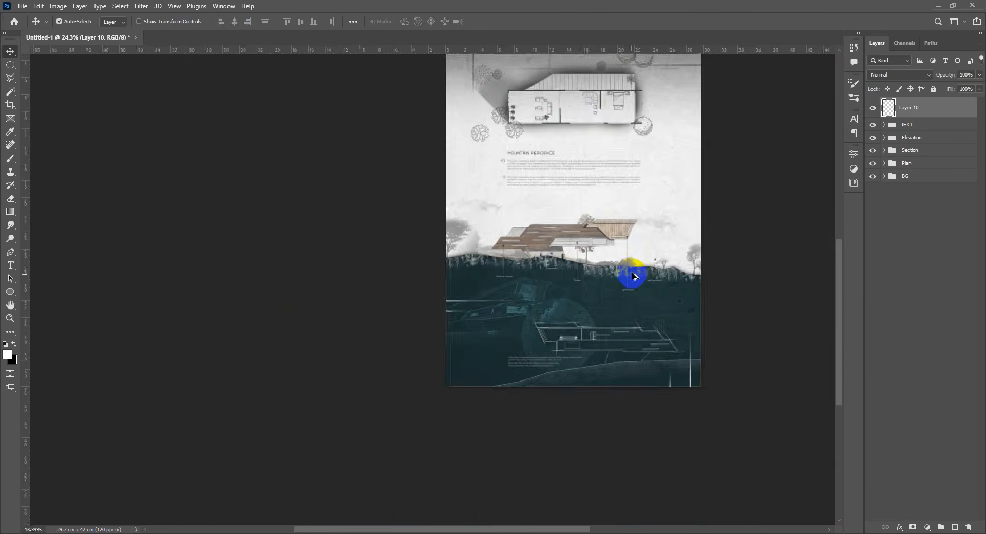
scroll(570, 363, "up", 1)
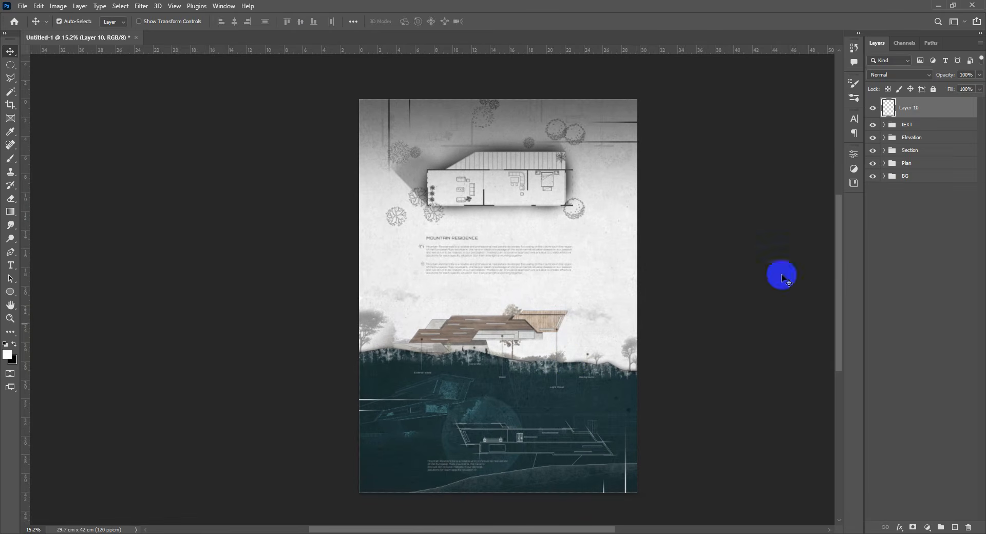
left_click_drag(951, 75, 755, 131)
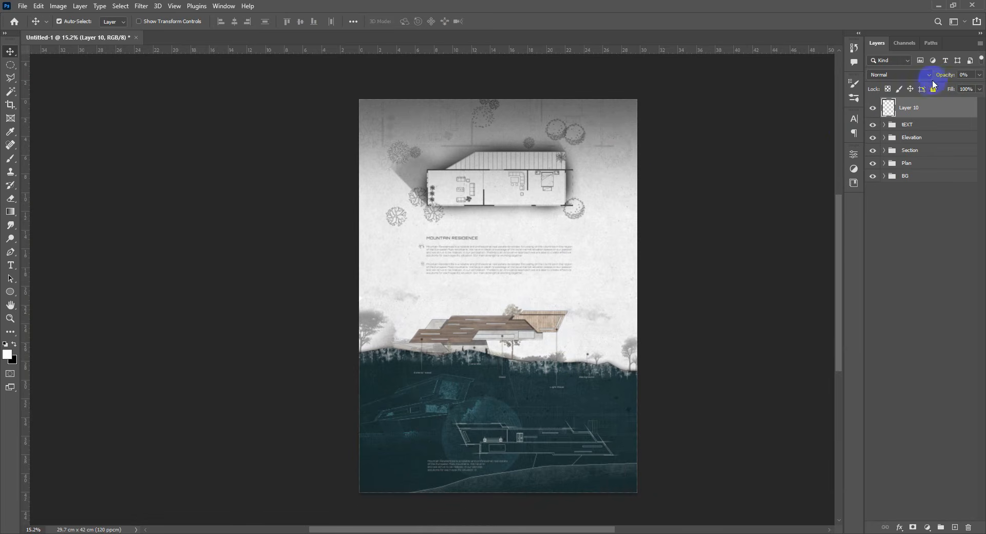
left_click_drag(943, 76, 929, 77)
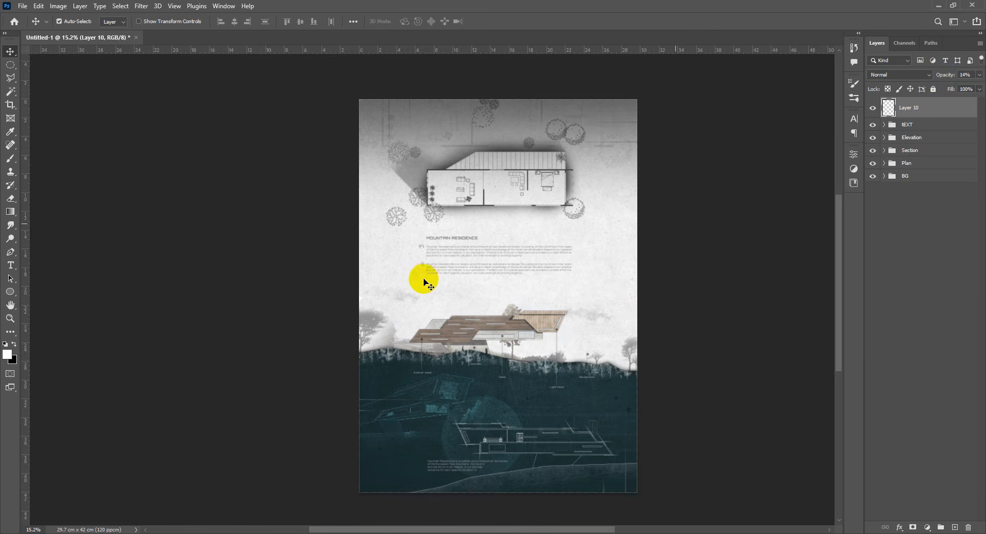
scroll(510, 282, "down", 3)
scroll(511, 280, "up", 2)
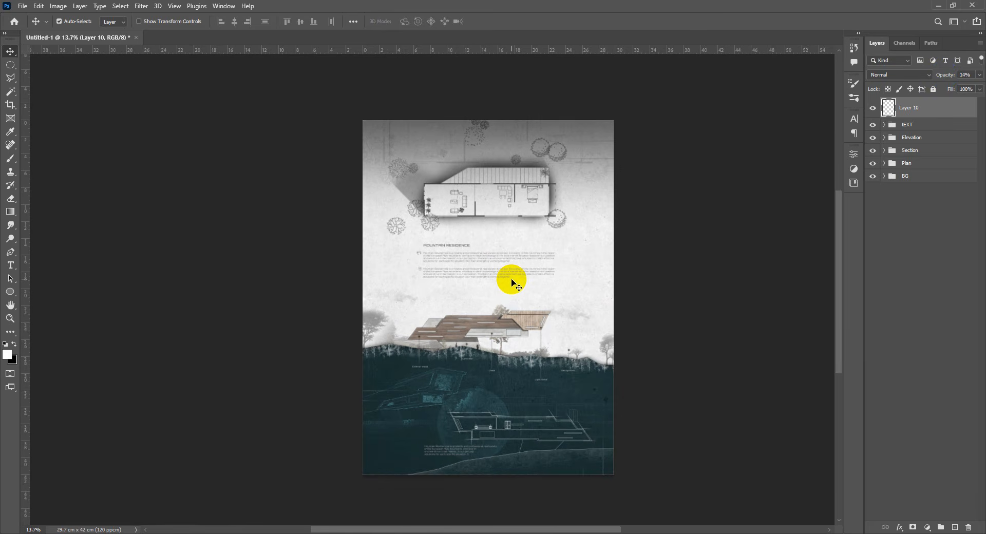
scroll(512, 282, "up", 3)
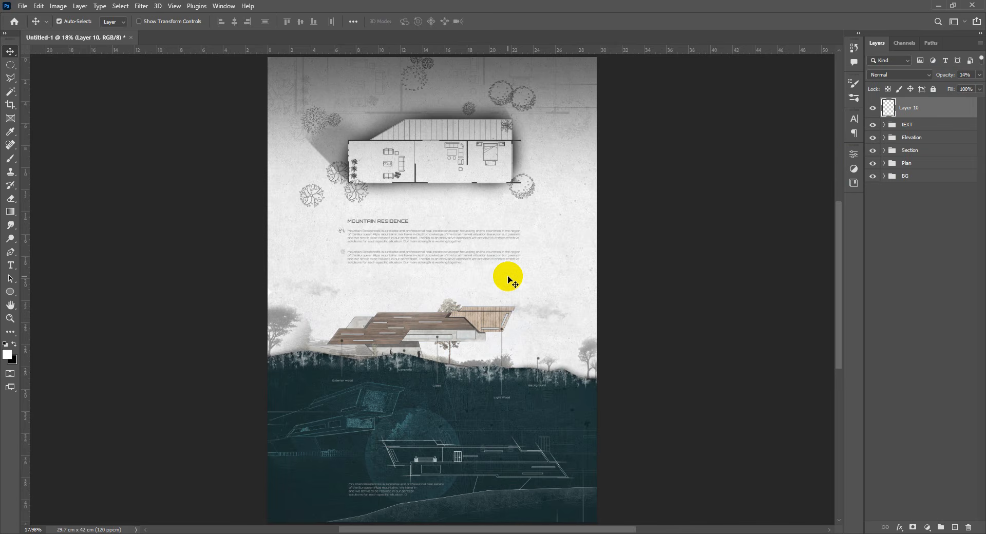